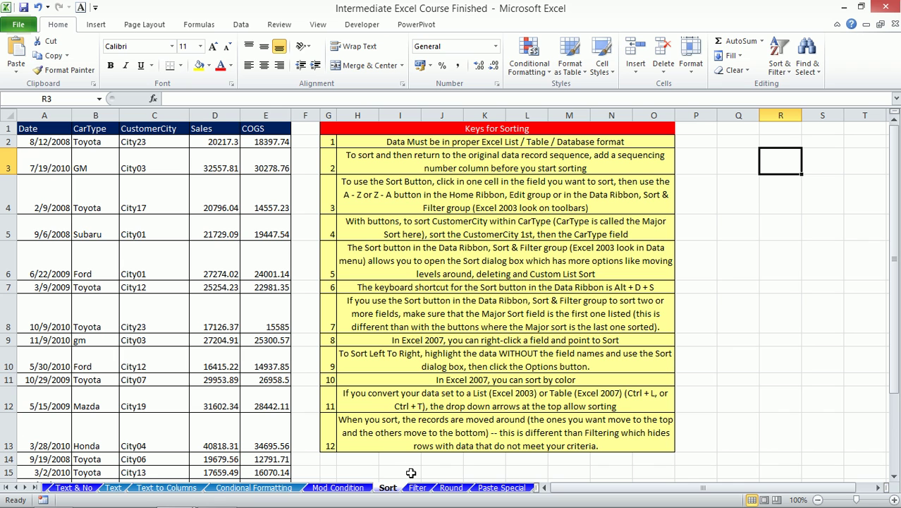
# - Open the Sort dialog for the car sales data and sort first by CarType A to Z
pyautogui.click(67, 140)
pyautogui.click(240, 25)
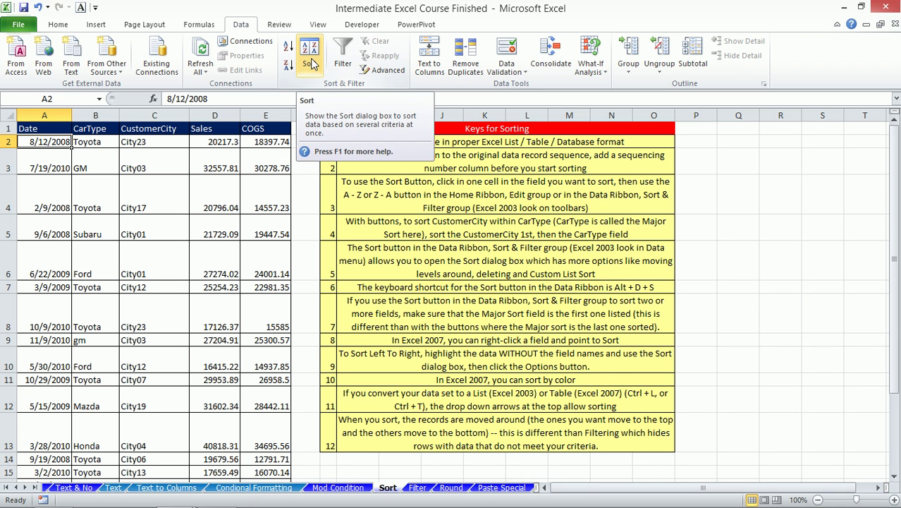
pyautogui.click(310, 59)
pyautogui.moveTo(381, 224); pyautogui.dragTo(448, 117)
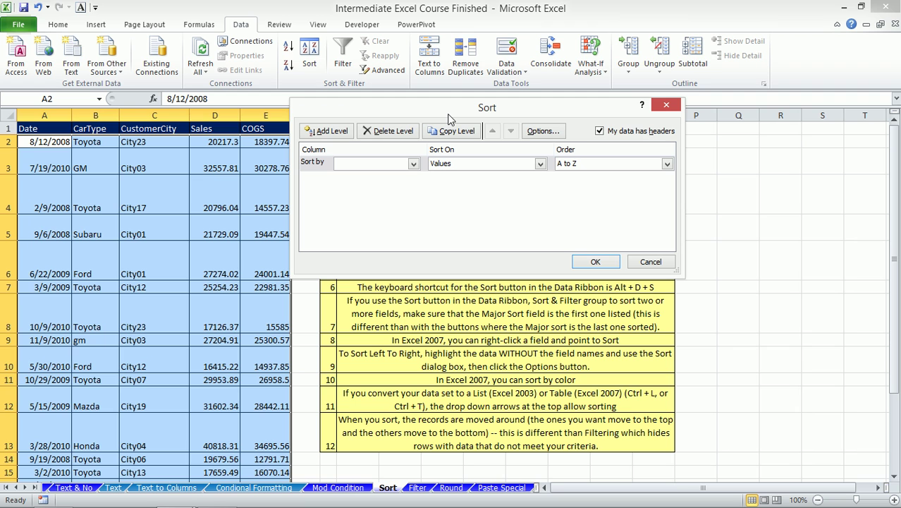
pyautogui.click(414, 164)
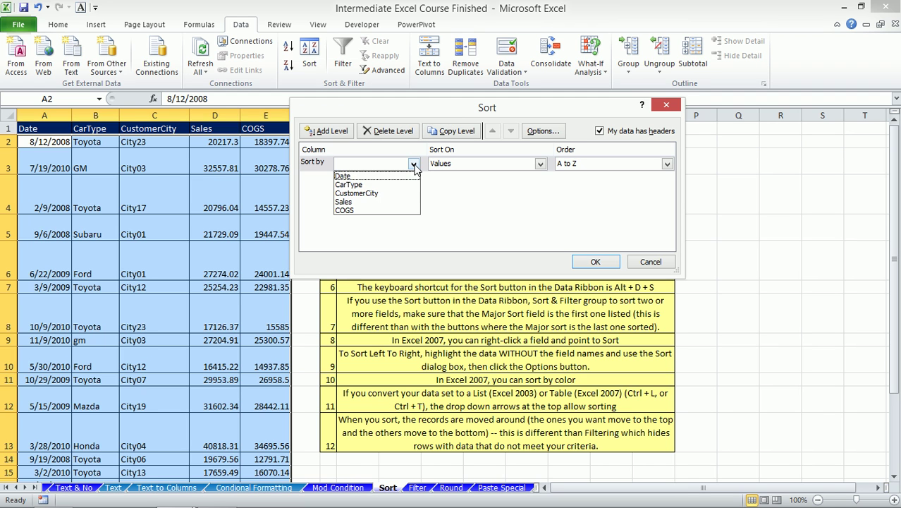
pyautogui.click(368, 186)
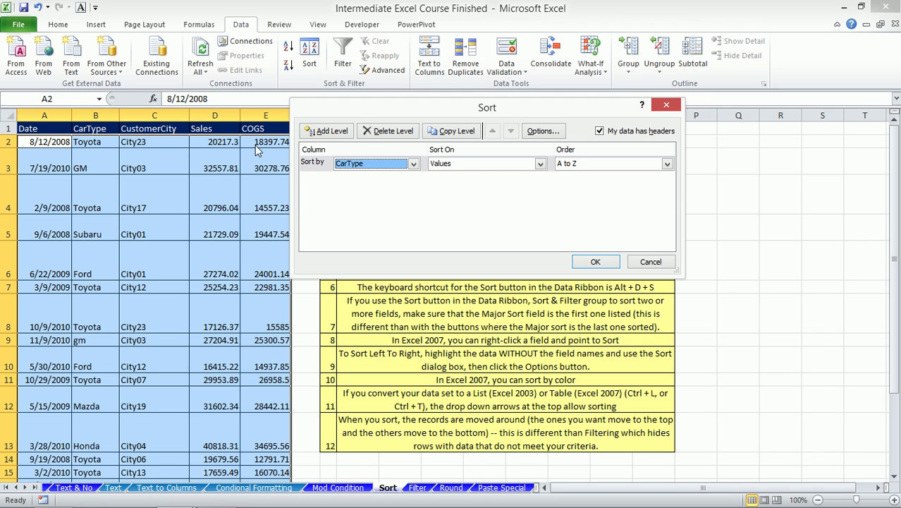
pyautogui.moveTo(406, 111); pyautogui.dragTo(473, 100)
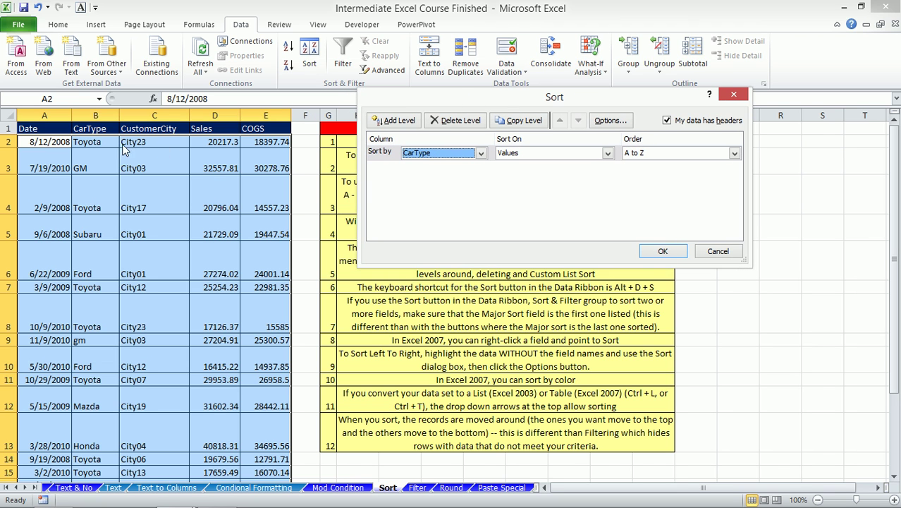
# - Add a second sort level by Sales, largest to smallest, and apply the sort
pyautogui.click(399, 120)
pyautogui.click(437, 169)
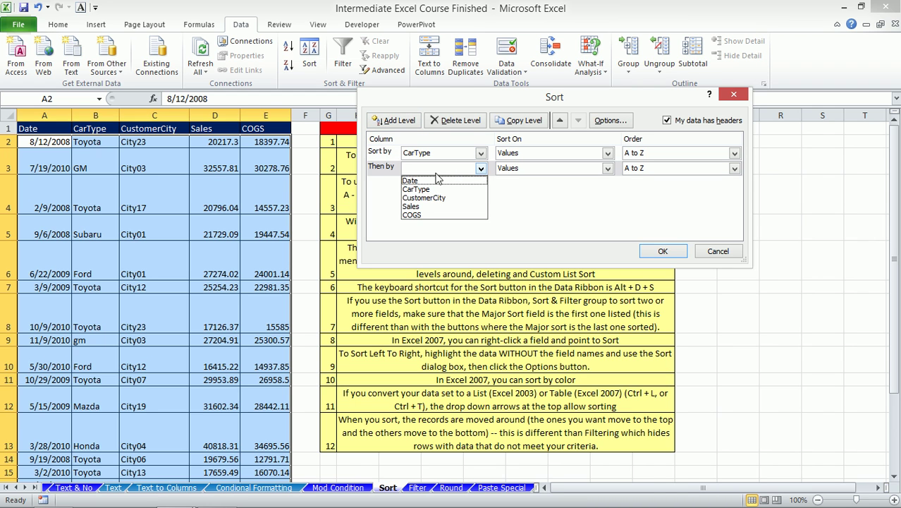
pyautogui.click(415, 207)
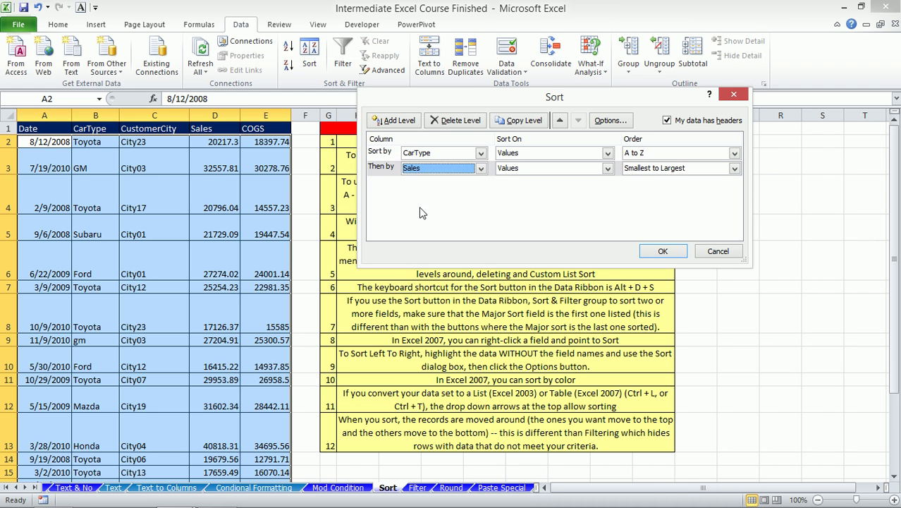
pyautogui.click(661, 169)
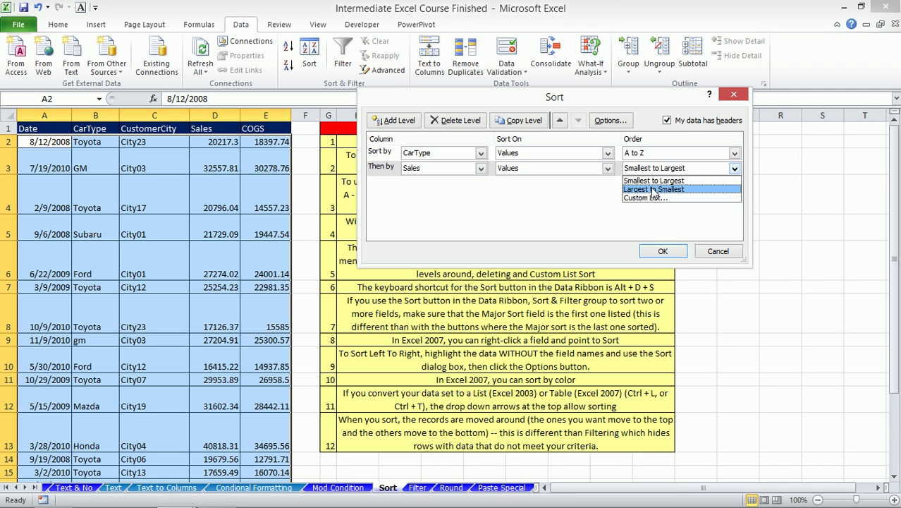
pyautogui.click(652, 189)
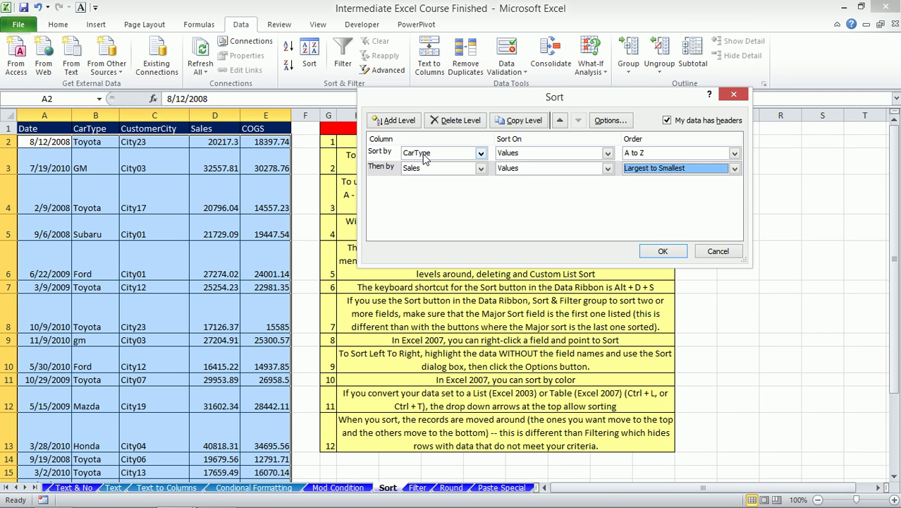
pyautogui.click(659, 253)
pyautogui.click(91, 140)
# - Check the first sorted row's Audi entry in B2 and its Sales in D2, then go to the Filter sheet
pyautogui.click(212, 147)
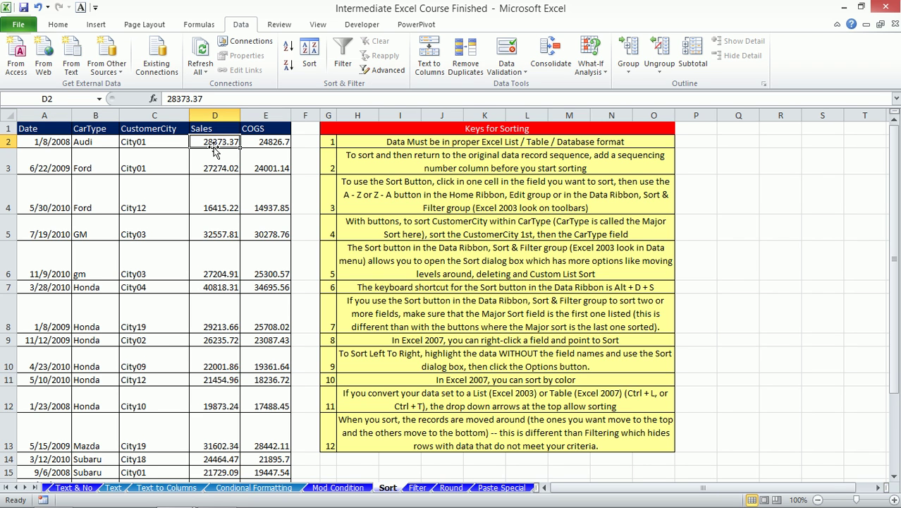
pyautogui.click(102, 143)
pyautogui.click(211, 142)
pyautogui.click(418, 487)
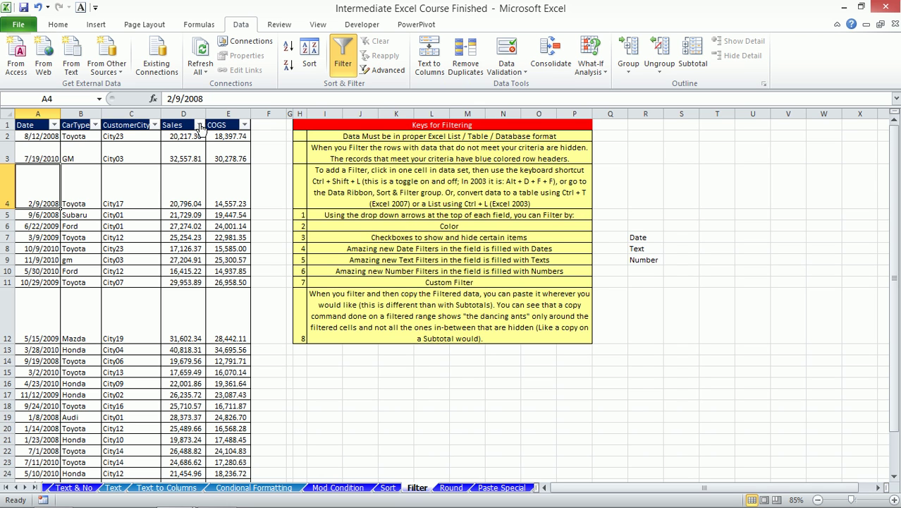
pyautogui.click(200, 126)
pyautogui.moveTo(105, 215)
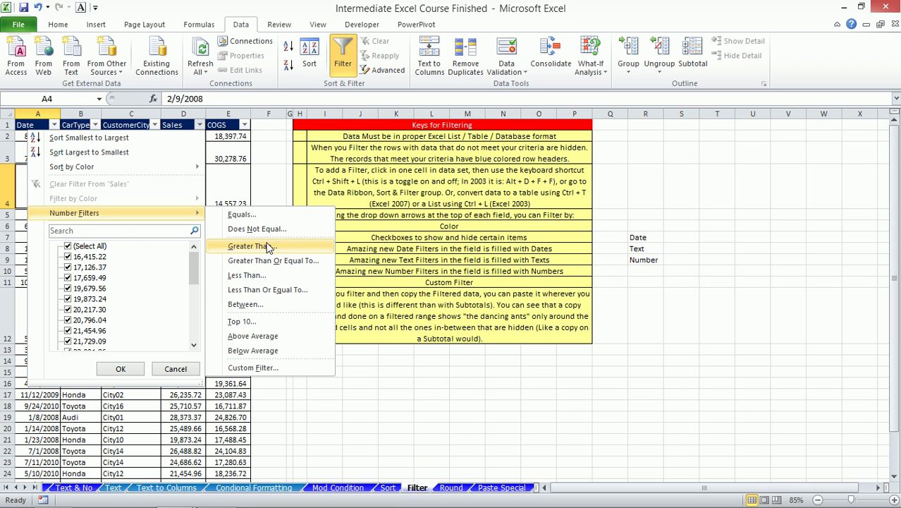
pyautogui.moveTo(136, 214)
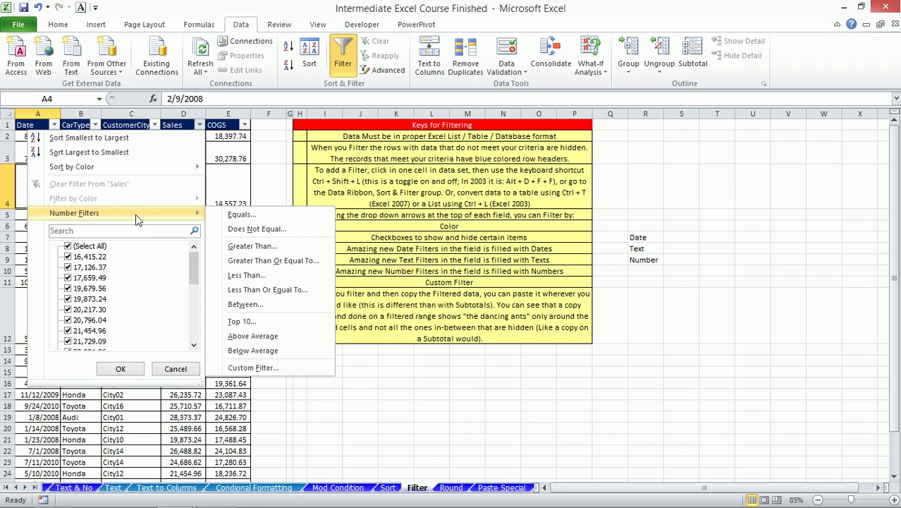
pyautogui.click(237, 181)
pyautogui.click(153, 125)
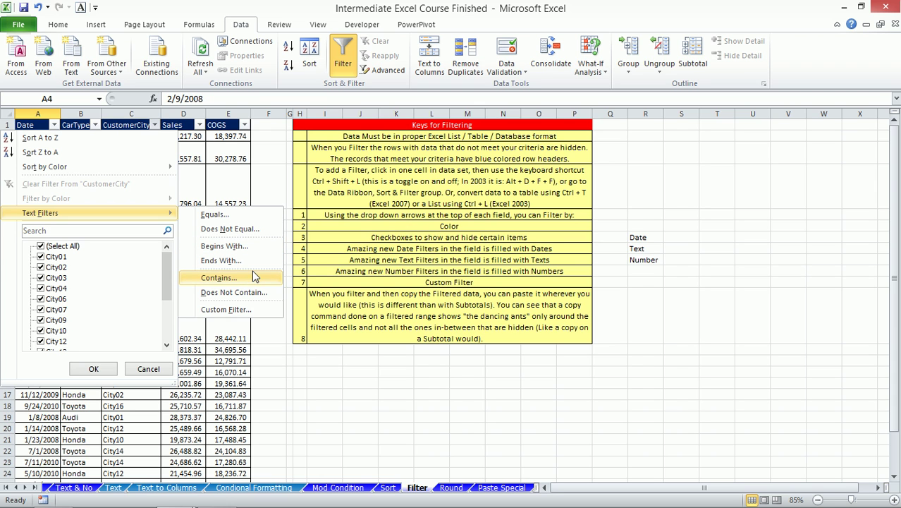
pyautogui.click(226, 309)
pyautogui.moveTo(517, 105); pyautogui.dragTo(313, 100)
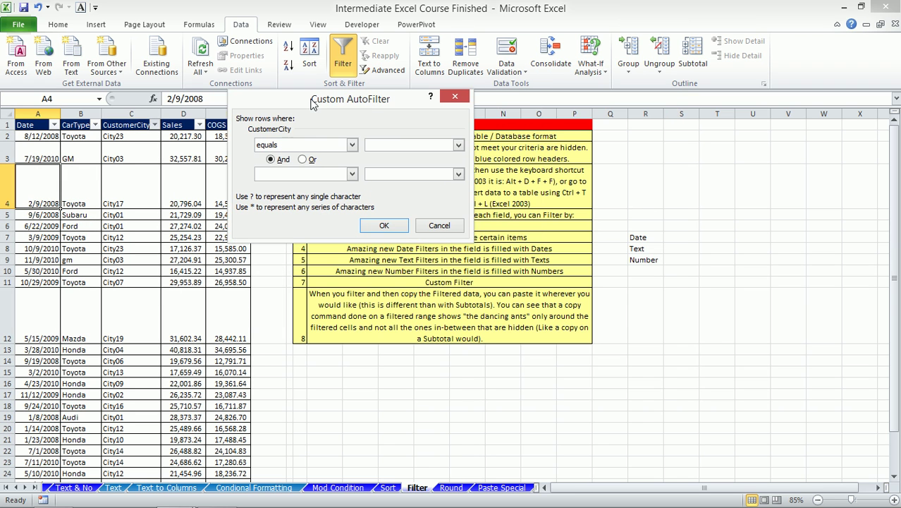
pyautogui.click(310, 160)
pyautogui.click(439, 225)
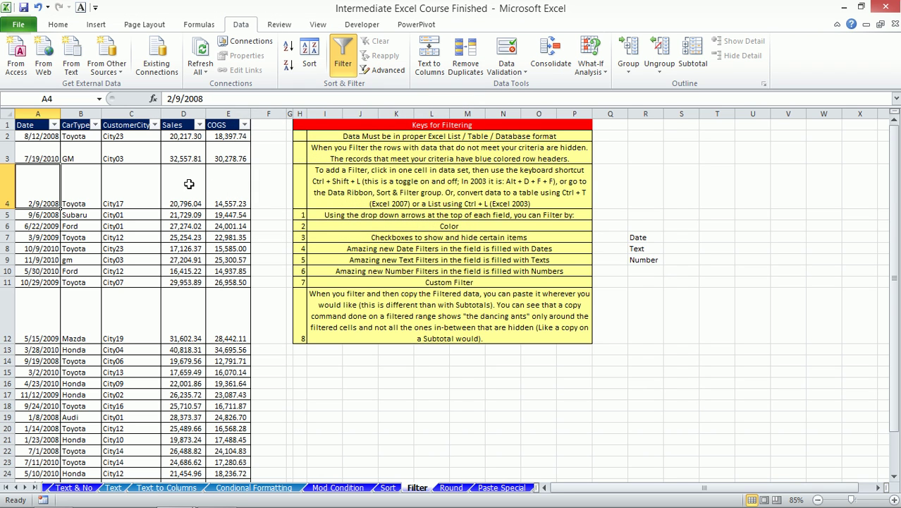
pyautogui.click(95, 125)
pyautogui.click(73, 245)
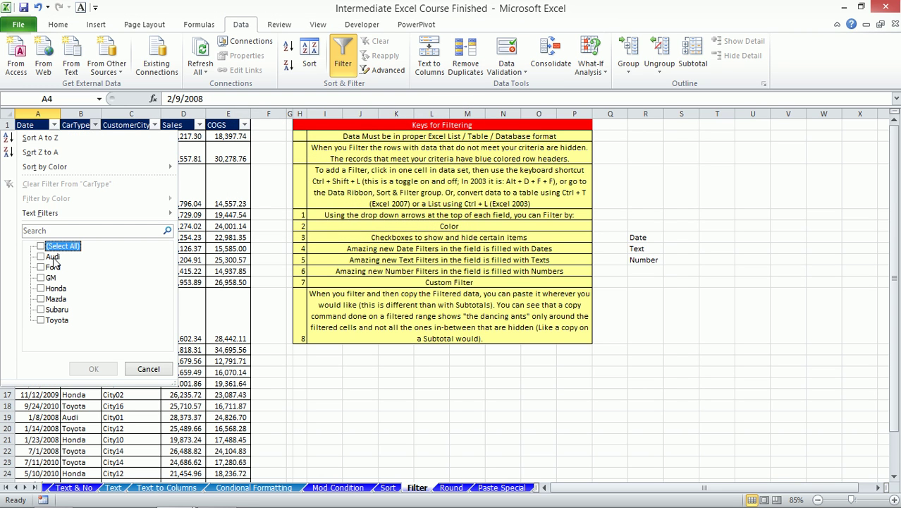
pyautogui.click(53, 257)
pyautogui.click(54, 288)
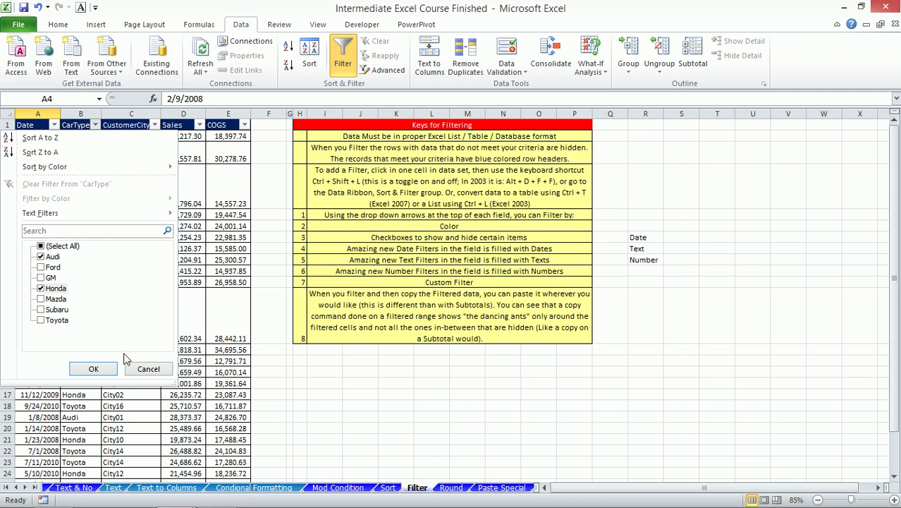
pyautogui.click(102, 369)
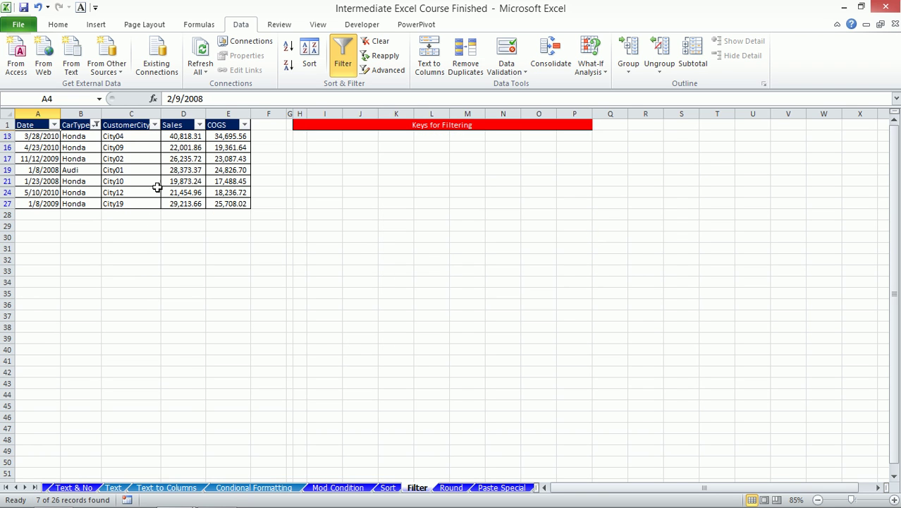
pyautogui.click(95, 125)
pyautogui.click(54, 246)
pyautogui.click(93, 369)
pyautogui.click(136, 226)
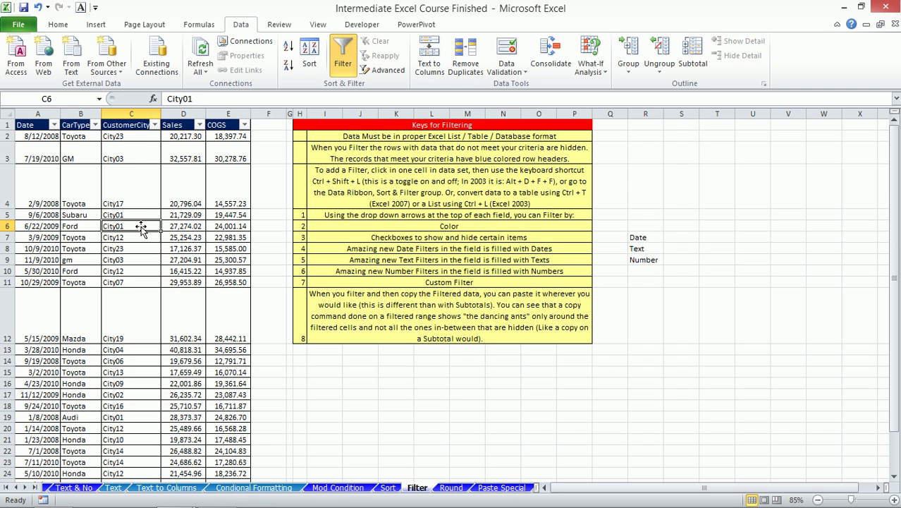
# - On the Mod Condition sheet, select the yellow records in rows 5 and 9
pyautogui.click(320, 492)
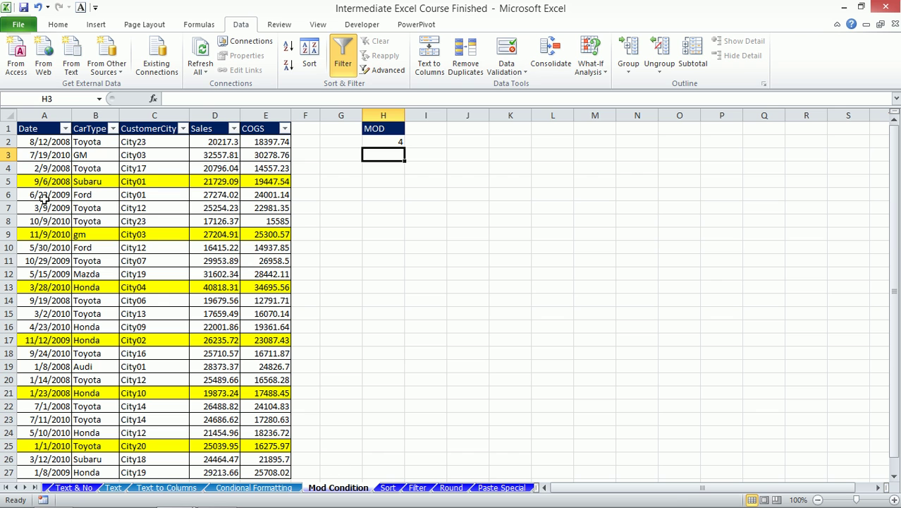
pyautogui.moveTo(40, 181); pyautogui.dragTo(250, 182)
pyautogui.moveTo(43, 234); pyautogui.dragTo(260, 234)
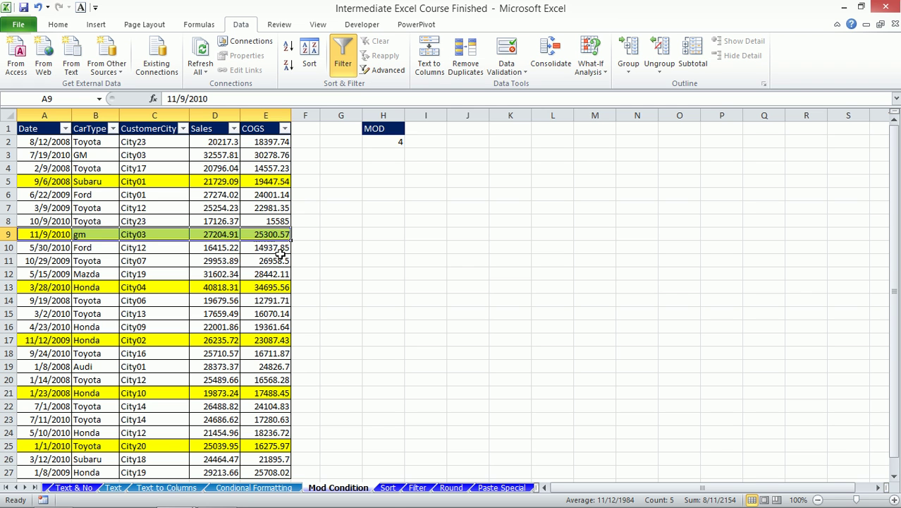
# - Move through the Sort and Filter sheets to the Round sheet
pyautogui.click(387, 487)
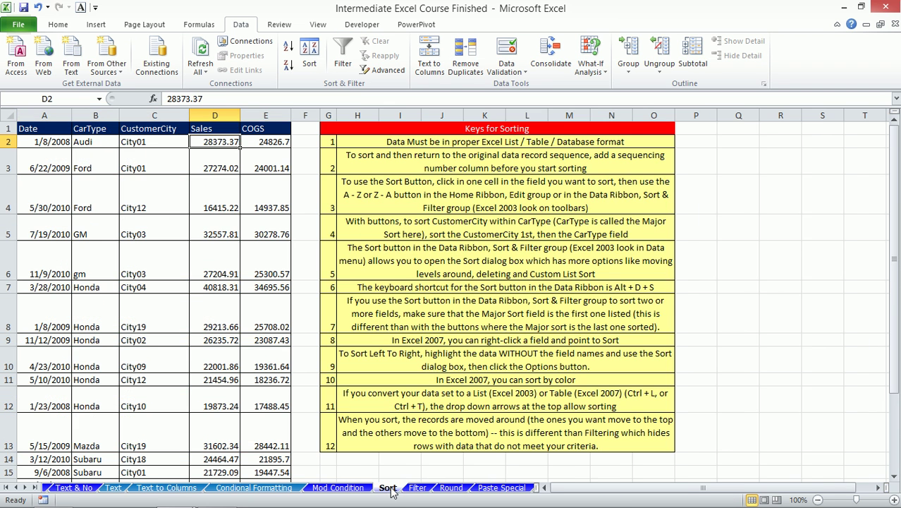
pyautogui.click(416, 487)
pyautogui.click(450, 487)
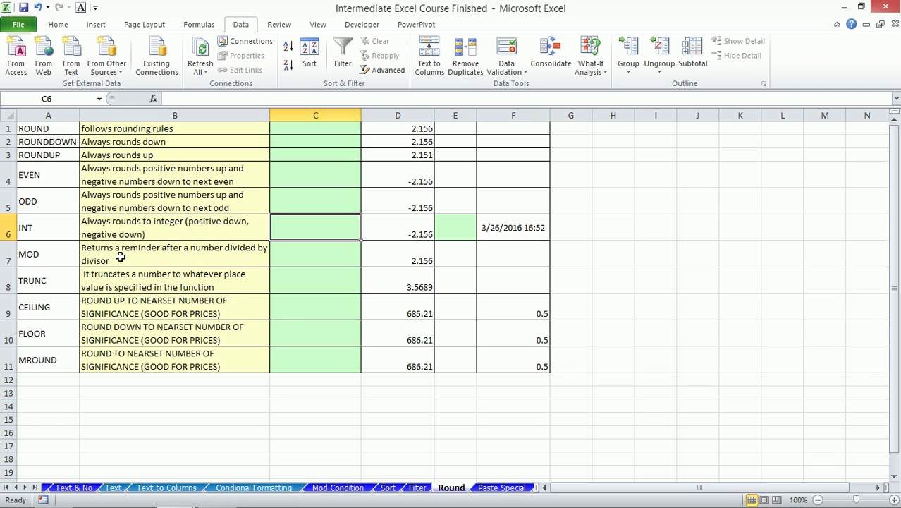
pyautogui.click(50, 129)
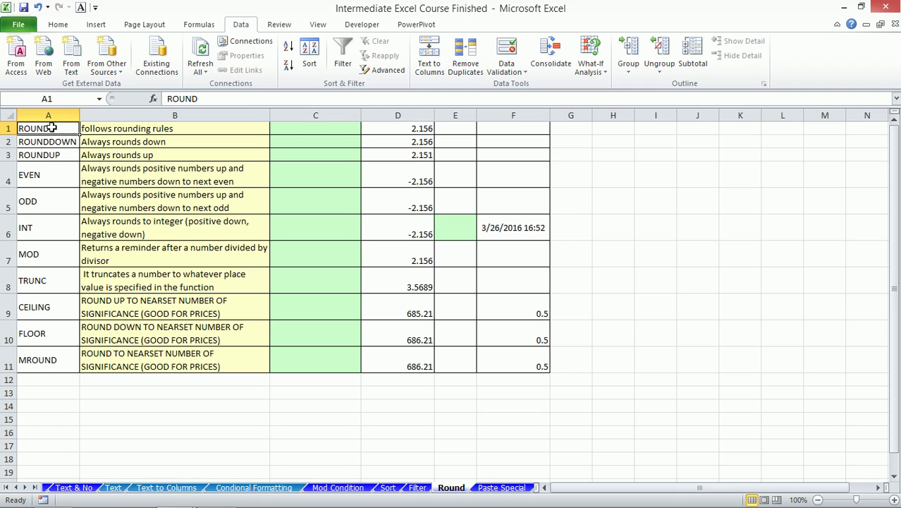
pyautogui.click(312, 129)
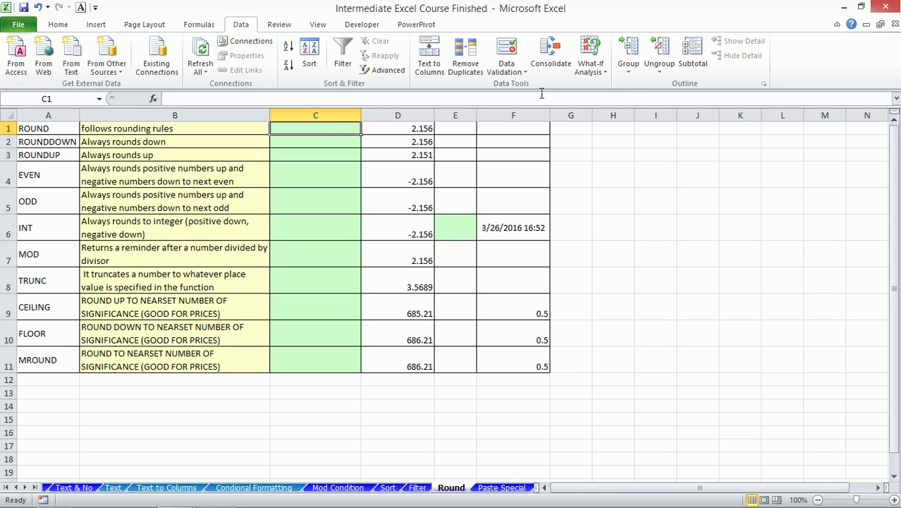
pyautogui.click(394, 128)
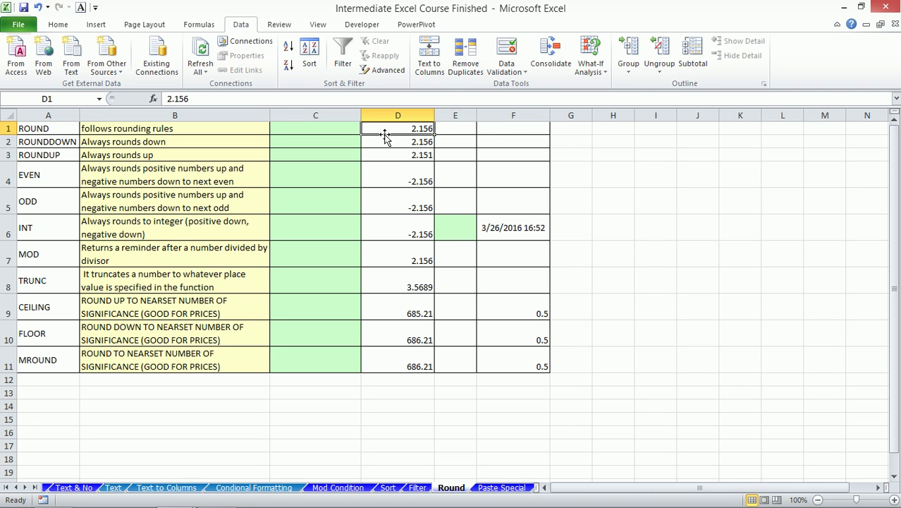
pyautogui.click(348, 129)
# - Enter =ROUND(D1,2) in C1 to round 2.156 to two decimals
pyautogui.write('=roun')
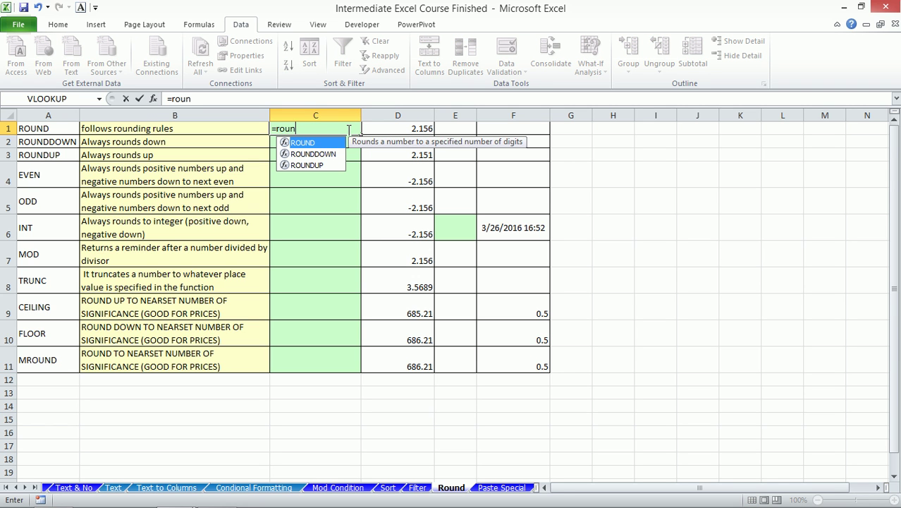
pyautogui.press('Tab')
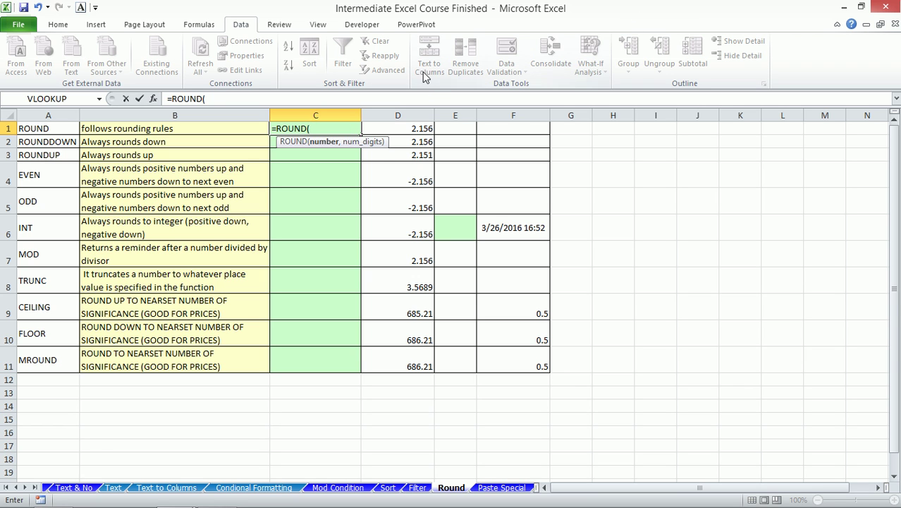
pyautogui.click(392, 128)
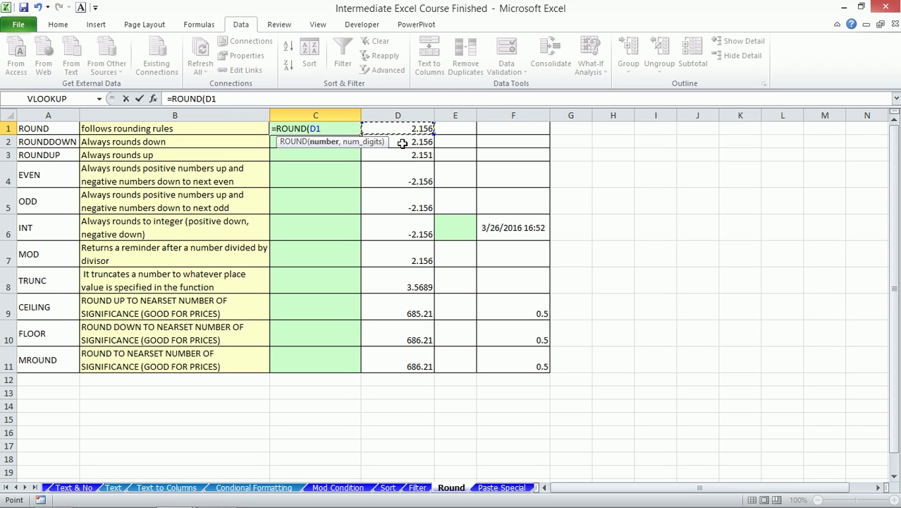
pyautogui.write(',2)')
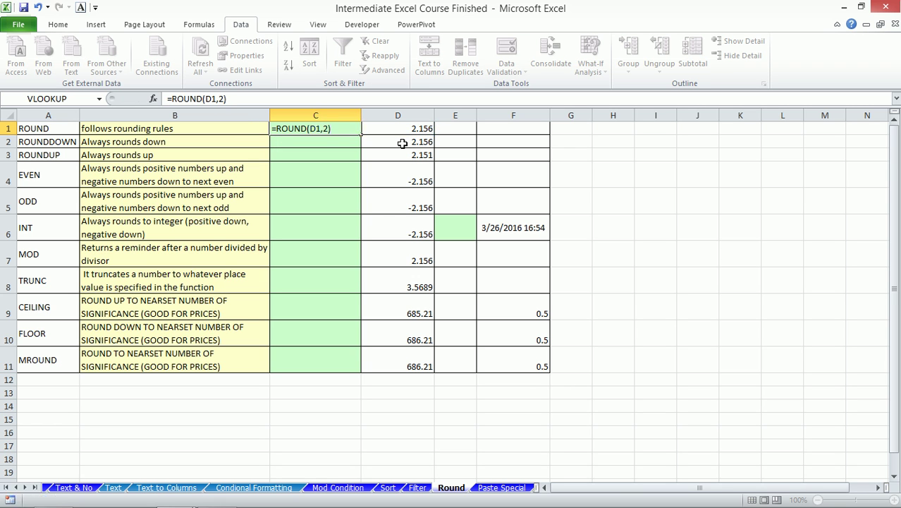
pyautogui.press('Return')
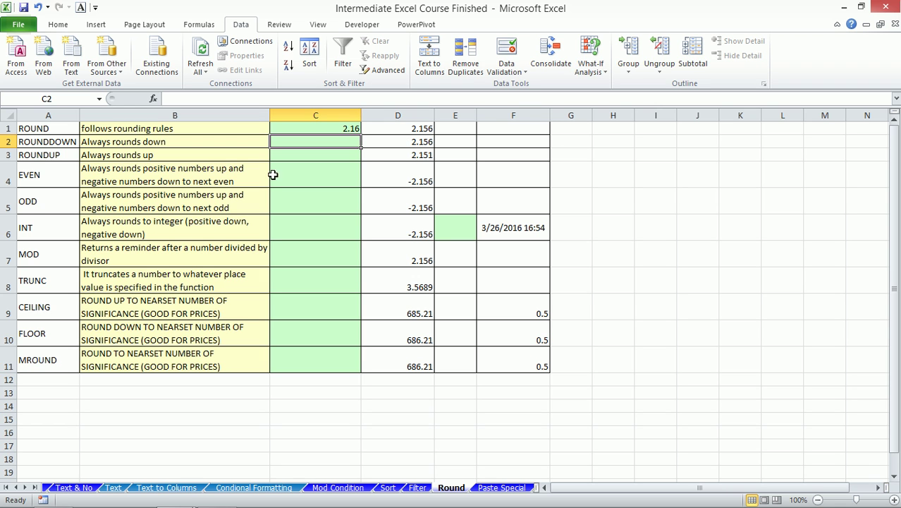
# - Change D1's test value to 1234
pyautogui.click(411, 128)
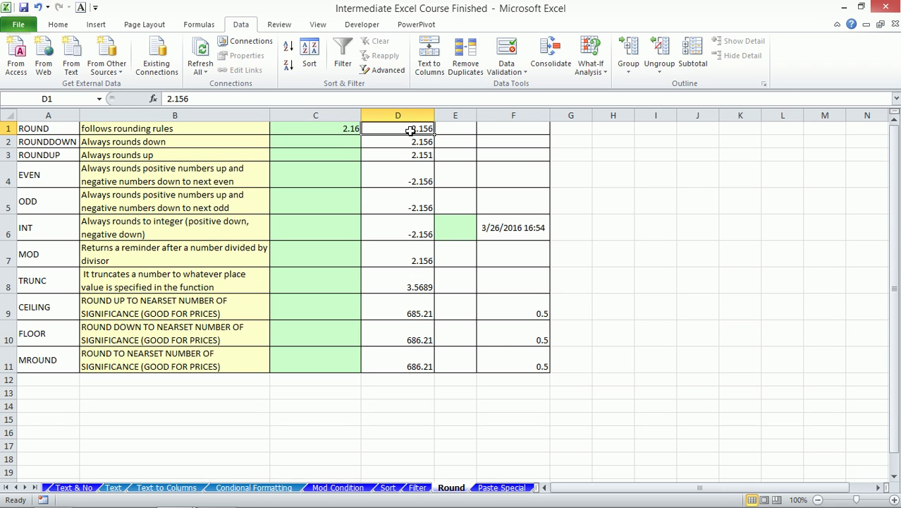
pyautogui.write('1')
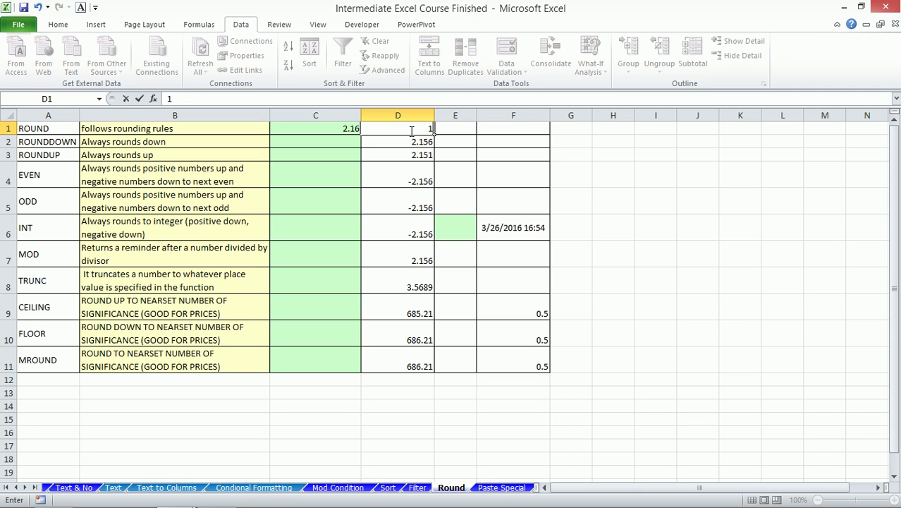
pyautogui.write('234')
pyautogui.press('Return')
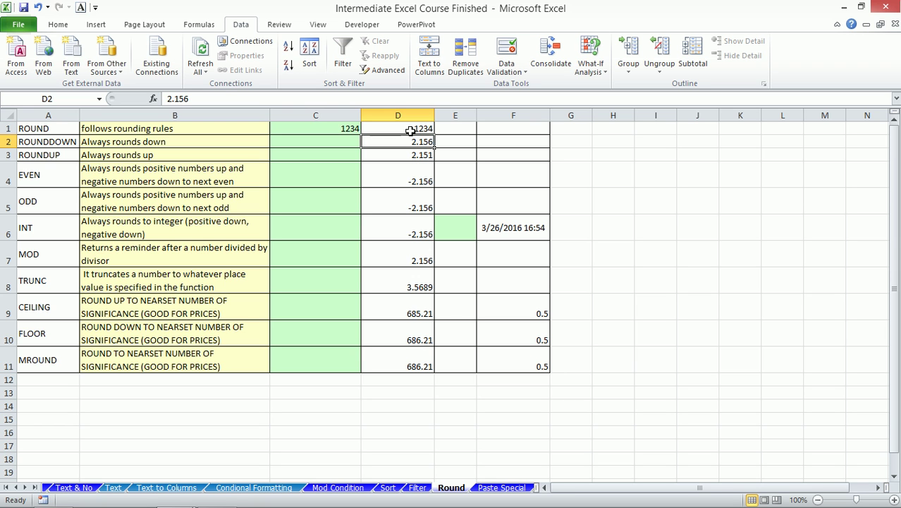
# - Edit C1's formula to =ROUND(D1,-1) so it rounds to tens
pyautogui.click(320, 128)
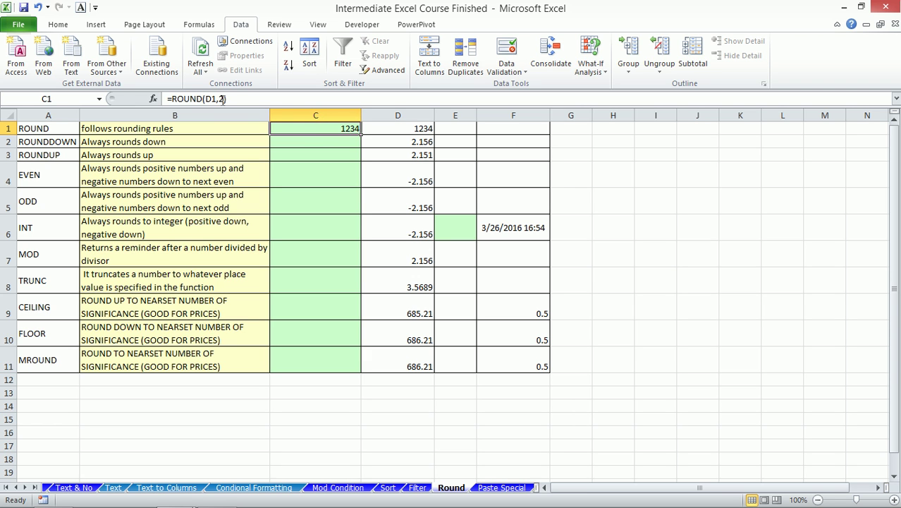
pyautogui.click(224, 99)
pyautogui.press('BackSpace')
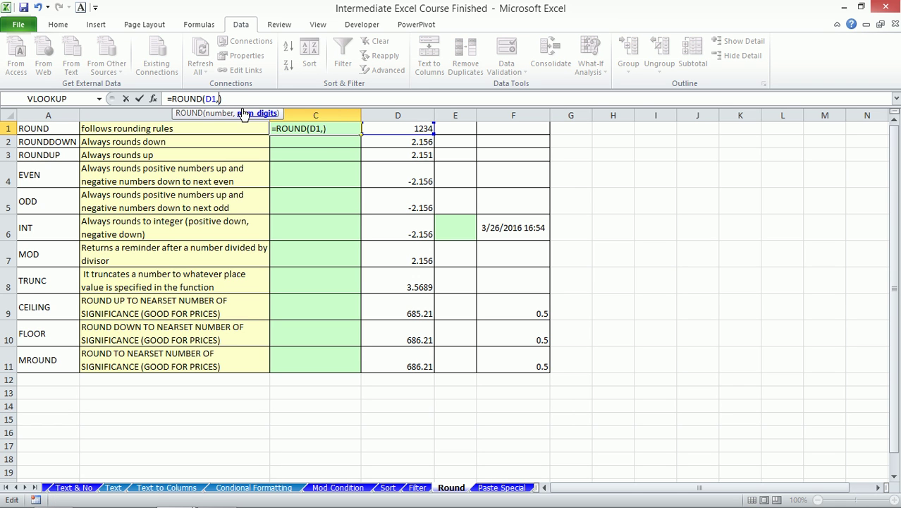
pyautogui.write('0')
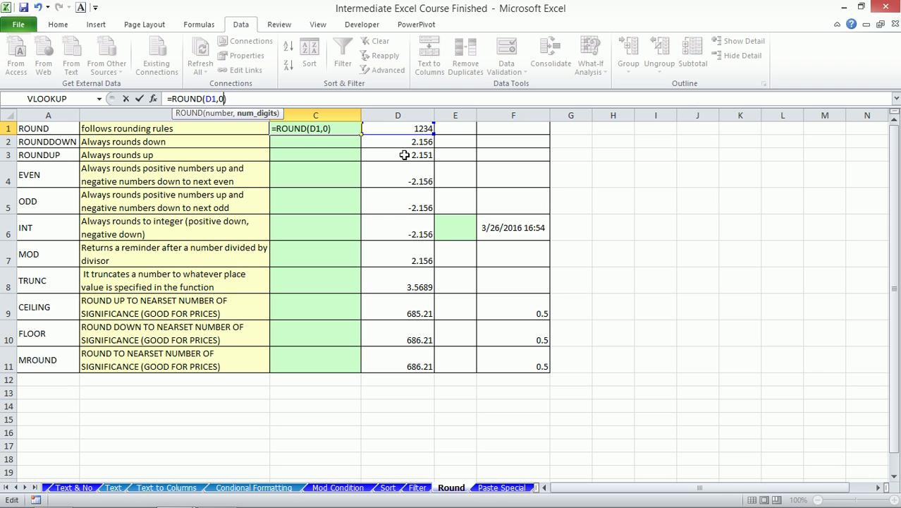
pyautogui.press('BackSpace')
pyautogui.write('-1')
pyautogui.press('Return')
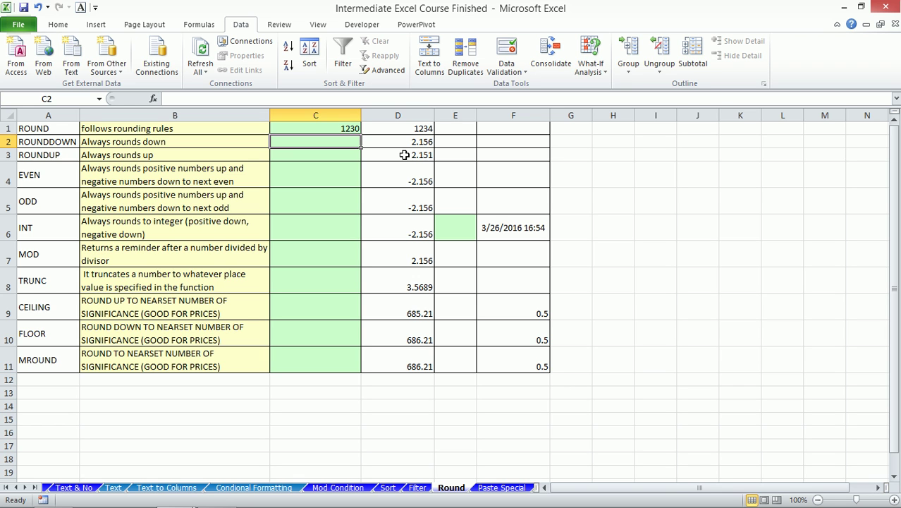
pyautogui.click(314, 130)
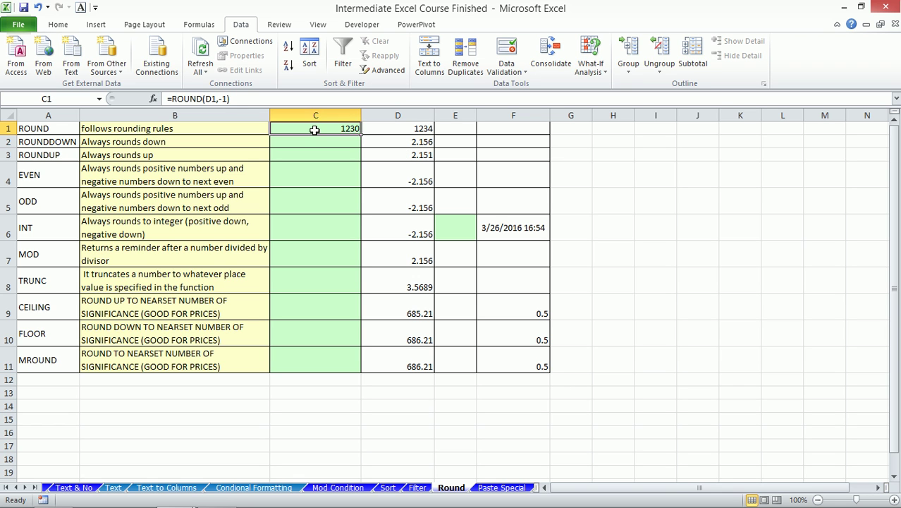
# - Change D1 to 1235 and check C1's rounded result
pyautogui.click(411, 126)
pyautogui.click(199, 99)
pyautogui.press('BackSpace')
pyautogui.write('5')
pyautogui.press('Return')
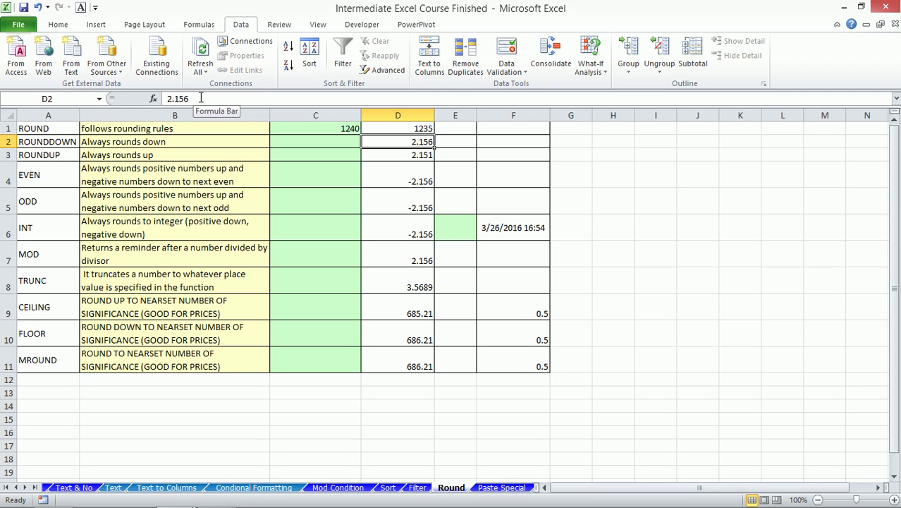
pyautogui.press('Up')
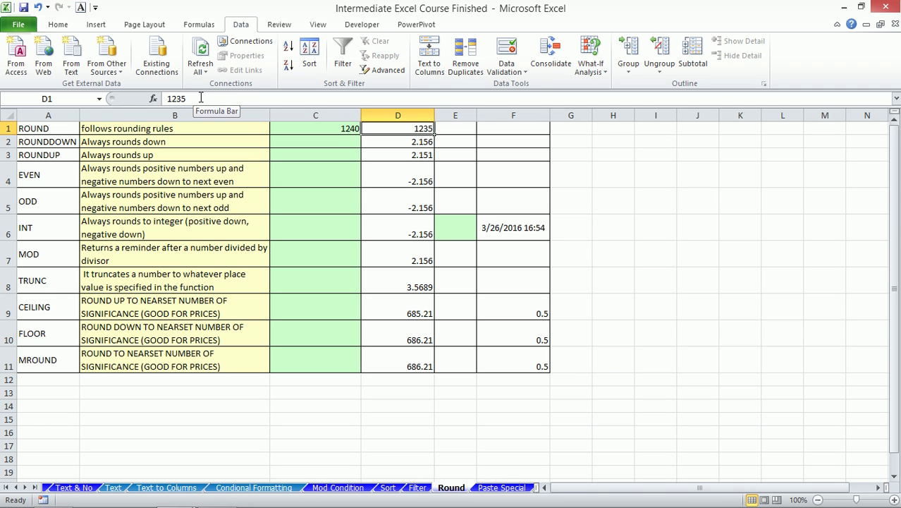
pyautogui.press('Left')
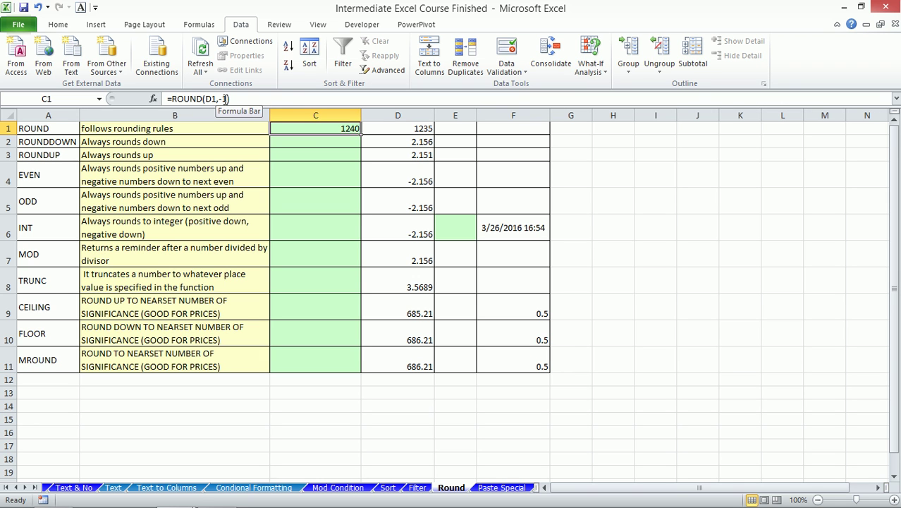
# - Edit C1's formula to =ROUND(D1,-2), rounding to hundreds to show 1200
pyautogui.click(226, 99)
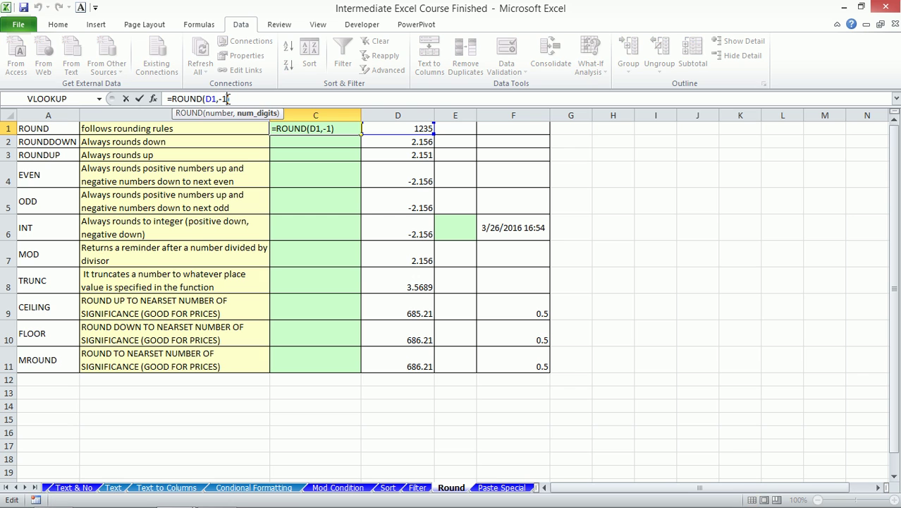
pyautogui.press('BackSpace')
pyautogui.write('2')
pyautogui.press('Return')
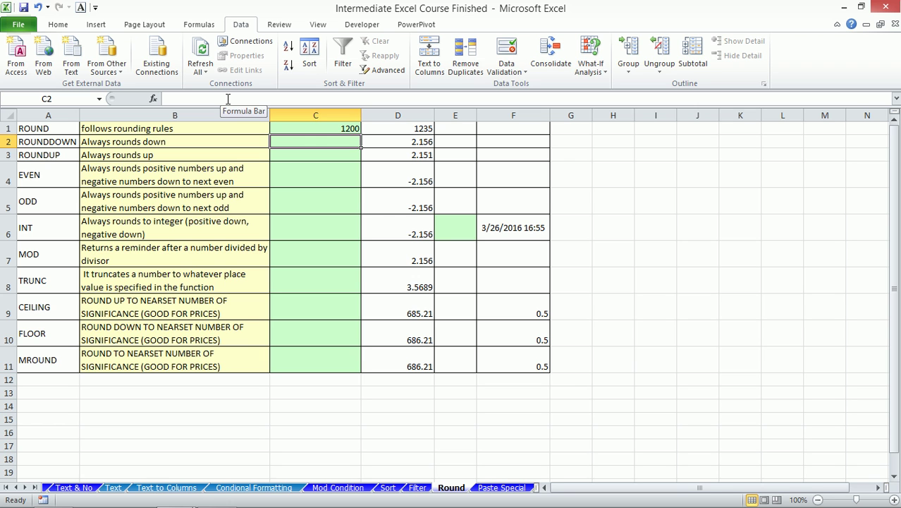
# - Change D1's value from 1235 to 1295
pyautogui.click(400, 127)
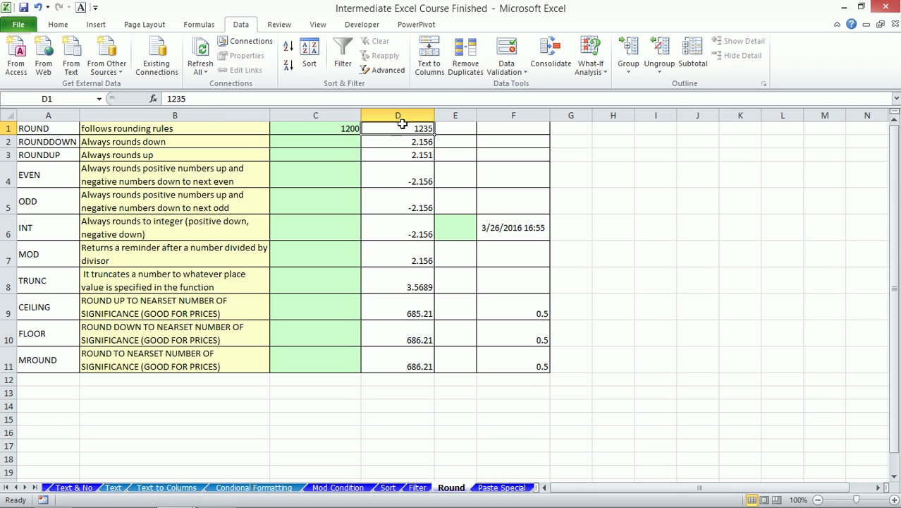
pyautogui.click(182, 100)
pyautogui.press('BackSpace')
pyautogui.write('9')
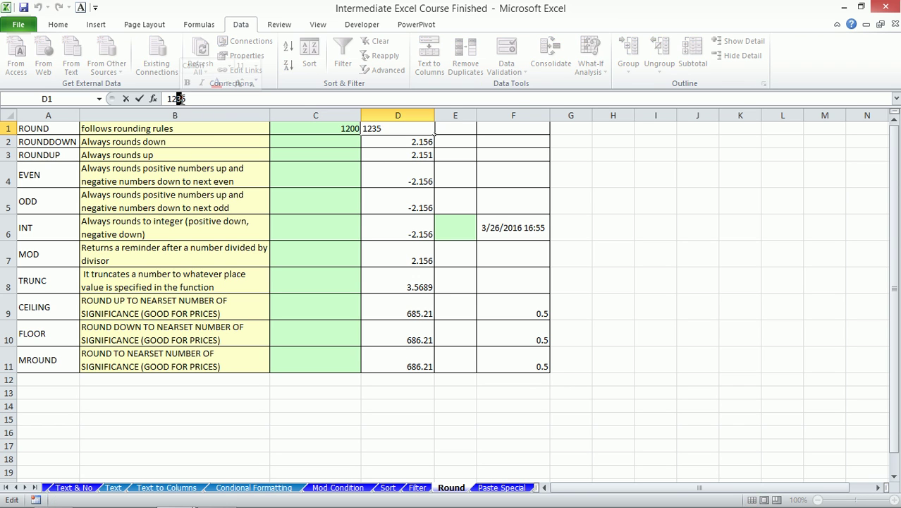
pyautogui.press('Return')
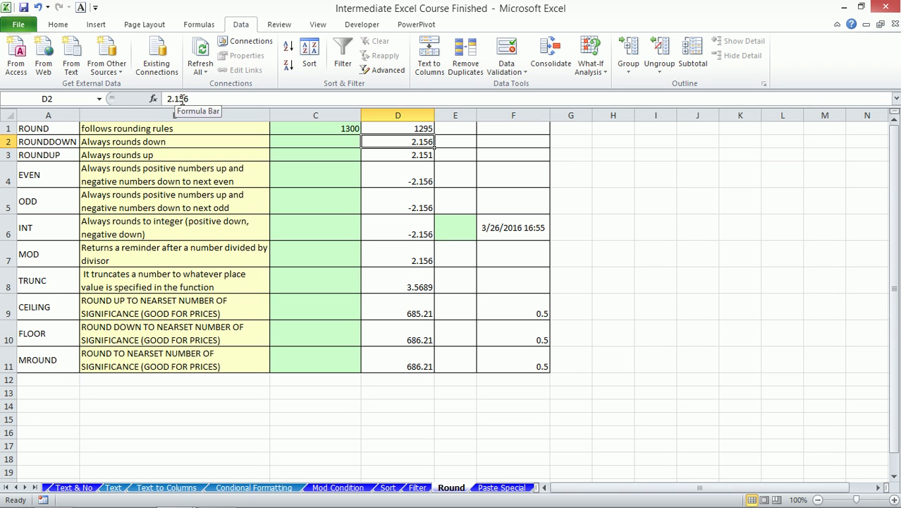
# - Inspect C1's unchanged ROUND formula, now showing 1300, and move down to C2
pyautogui.click(307, 127)
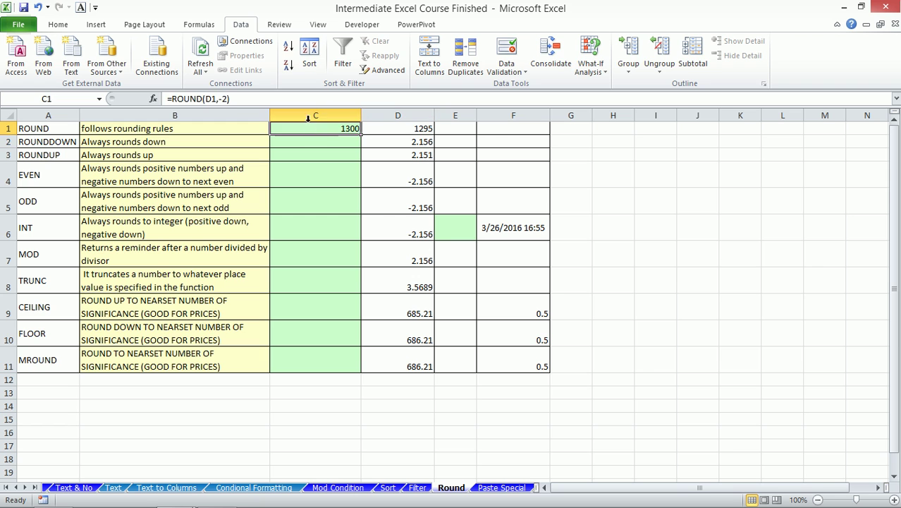
pyautogui.click(223, 99)
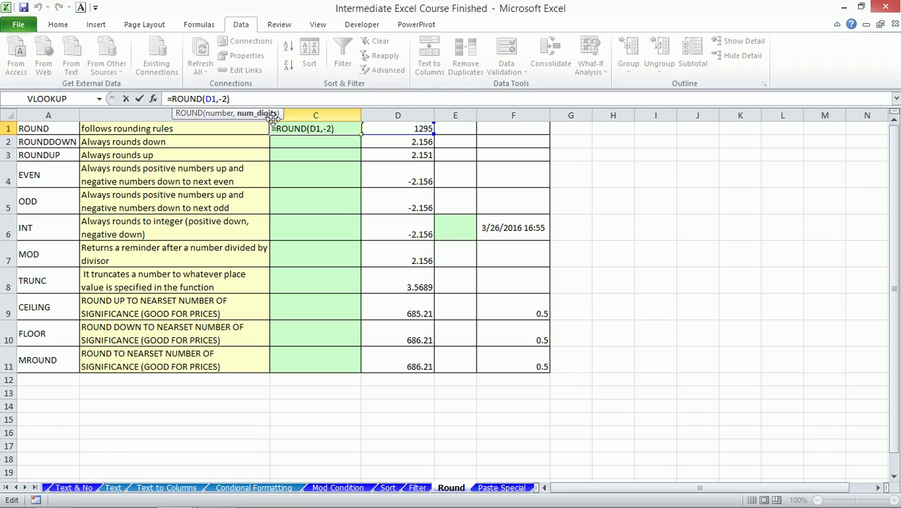
pyautogui.hotkey('ctrl', 'Return')
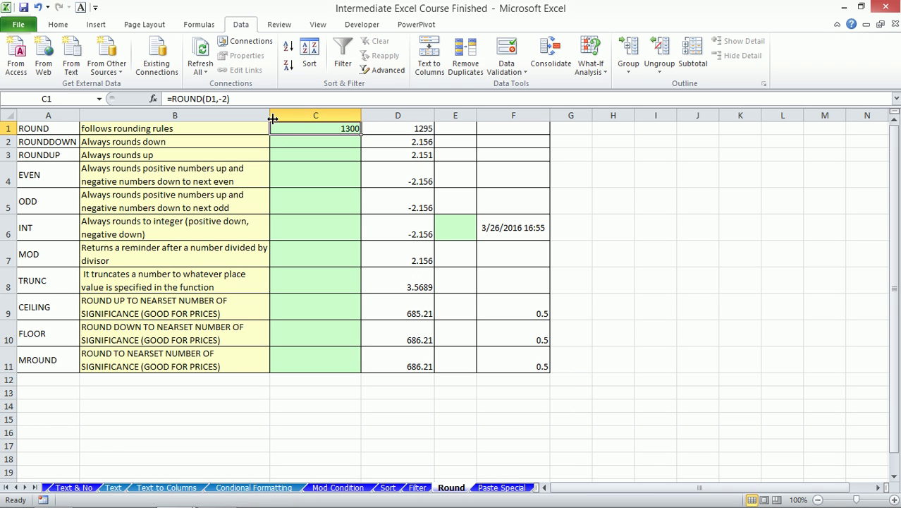
pyautogui.press('Down')
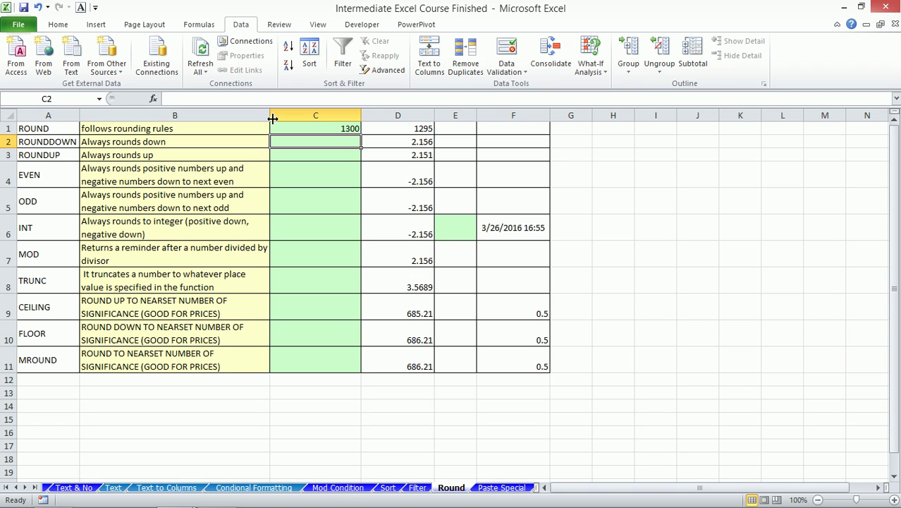
# - Enter =ROUNDDOWN(D2,0) in C2 using the function autocomplete
pyautogui.write('ro')
pyautogui.press('BackSpace')
pyautogui.press('BackSpace')
pyautogui.write('=rou')
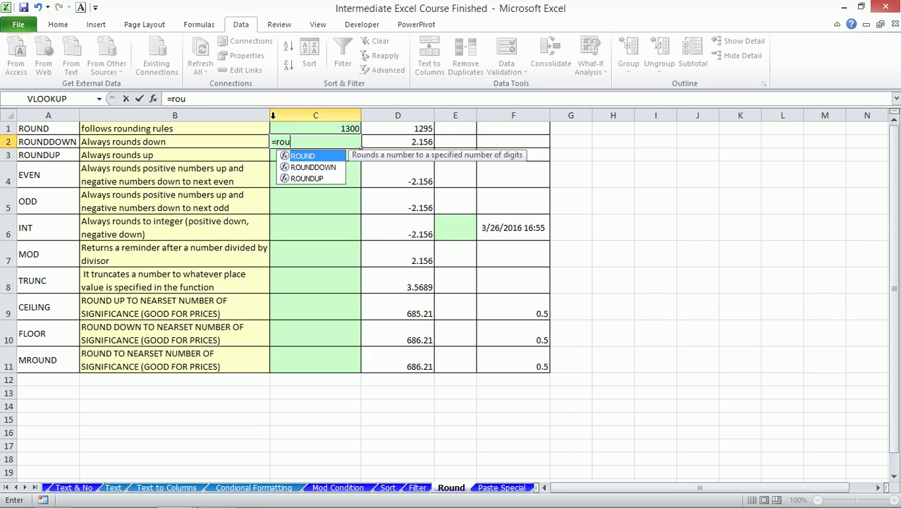
pyautogui.press('Down')
pyautogui.press('Tab')
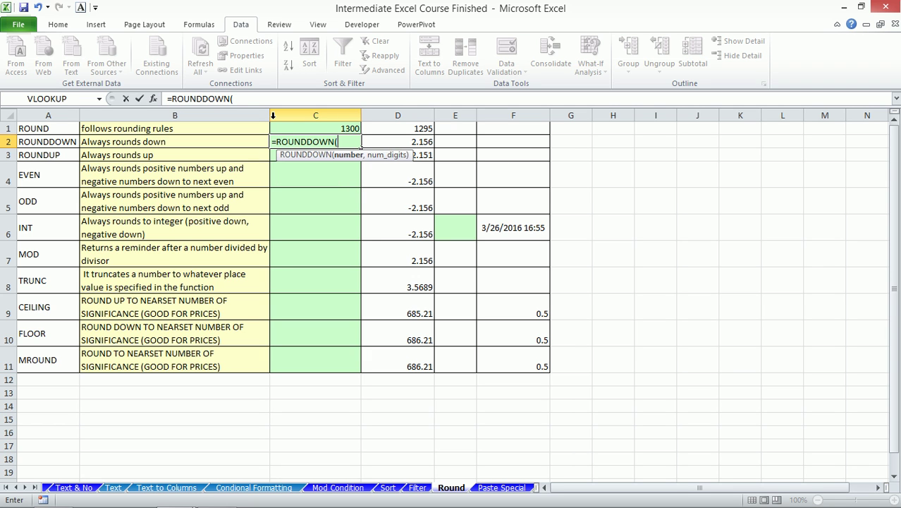
pyautogui.press('Right')
pyautogui.write(',')
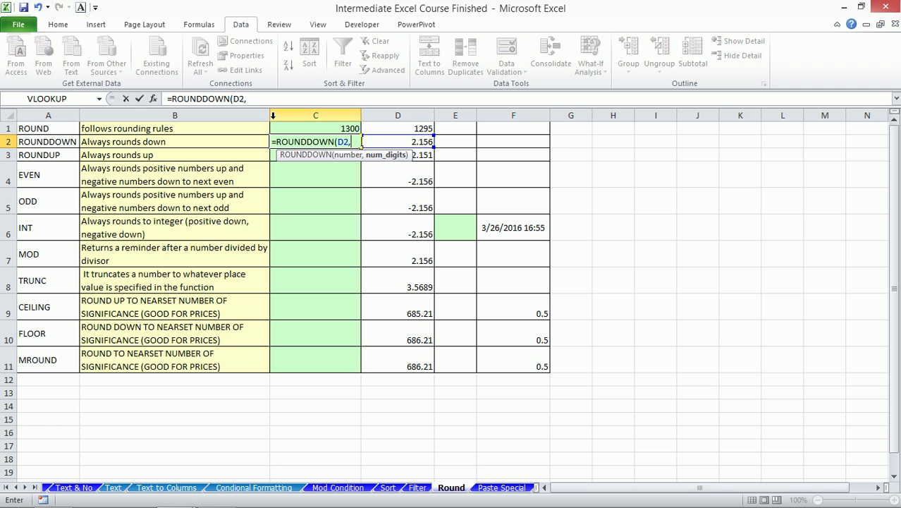
pyautogui.write('0)')
pyautogui.press('Return')
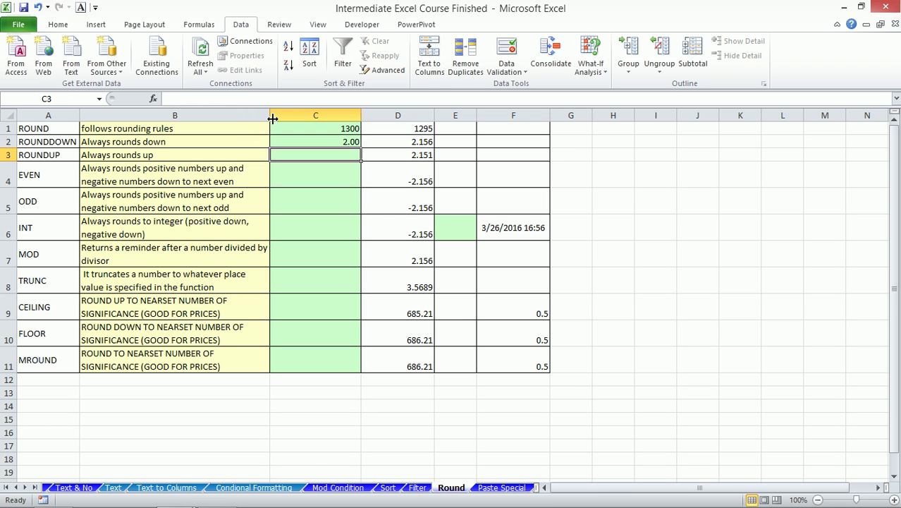
# - Change D2 from 2.156 to 2.956, so C2 shows 2.00
pyautogui.click(332, 139)
pyautogui.click(385, 141)
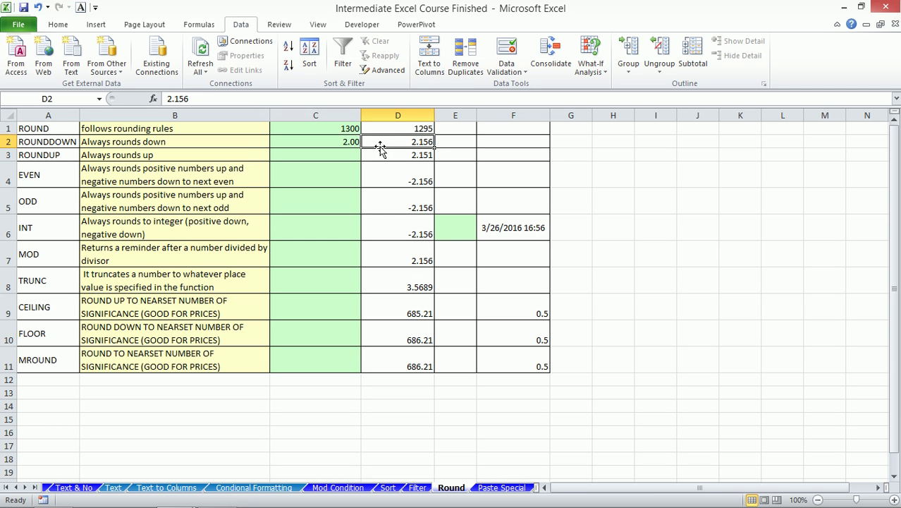
pyautogui.click(182, 98)
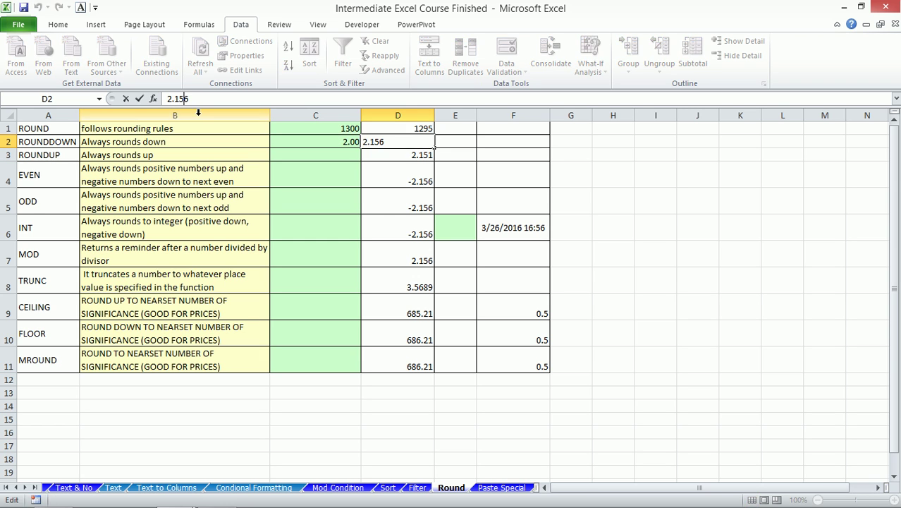
pyautogui.press('BackSpace')
pyautogui.write('9')
pyautogui.press('Return')
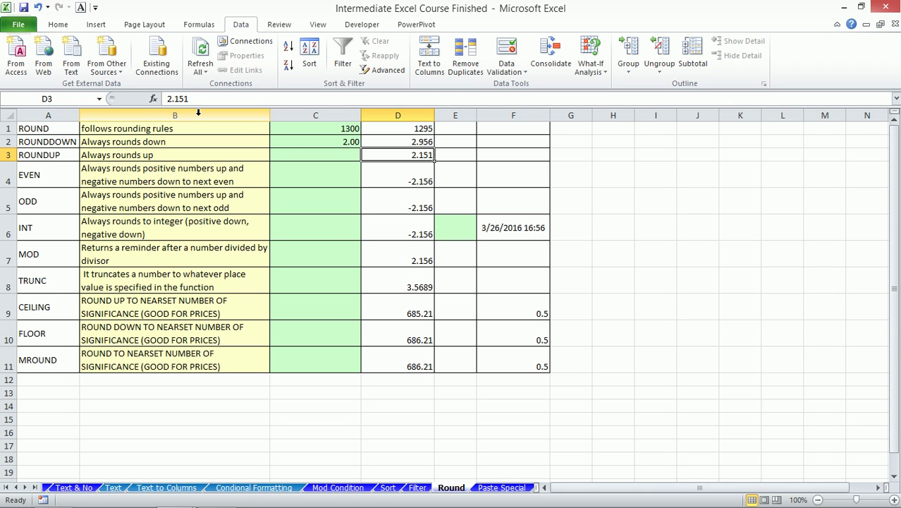
# - Enter =ROUNDUP(D3,0) in C3, rounding D3's 2.151 up to 3
pyautogui.press('Left')
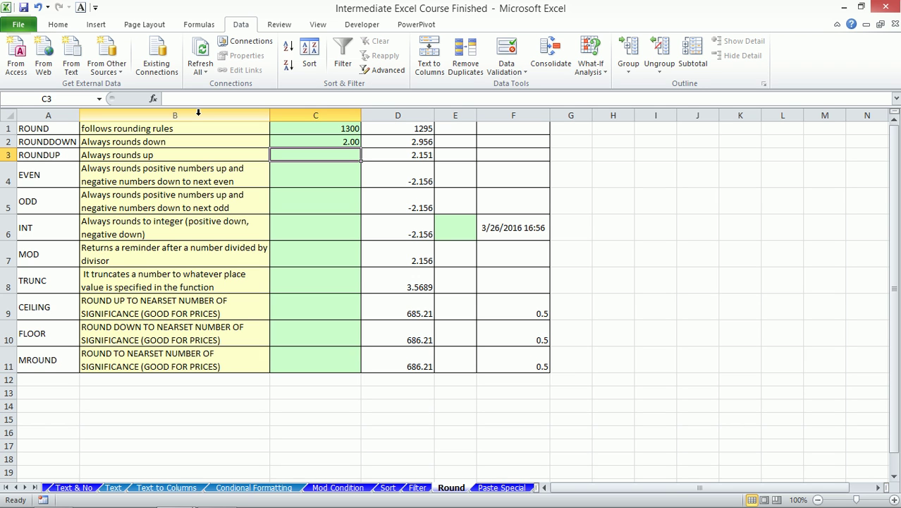
pyautogui.press('Right')
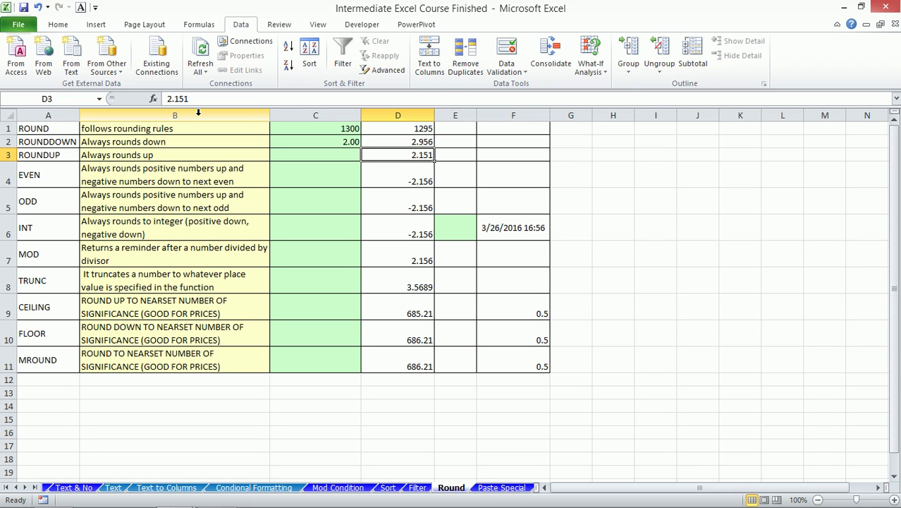
pyautogui.press('Left')
pyautogui.write('=')
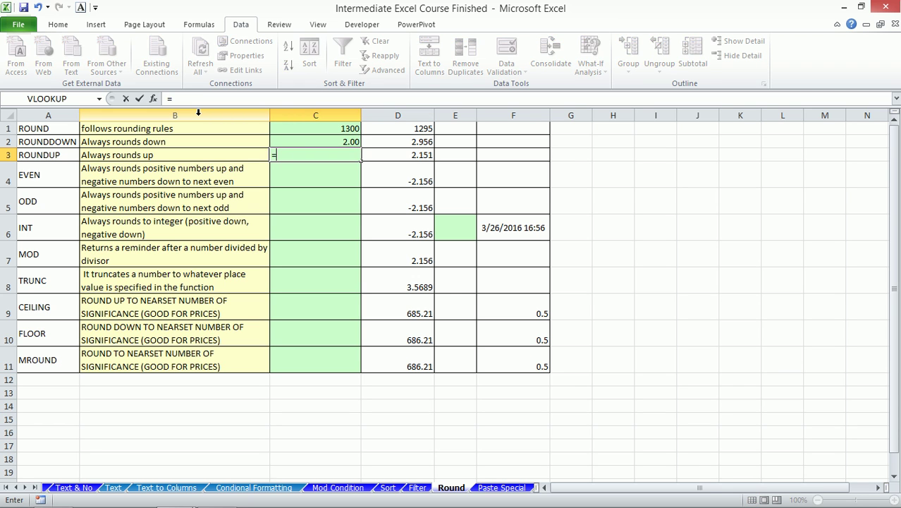
pyautogui.write('roun')
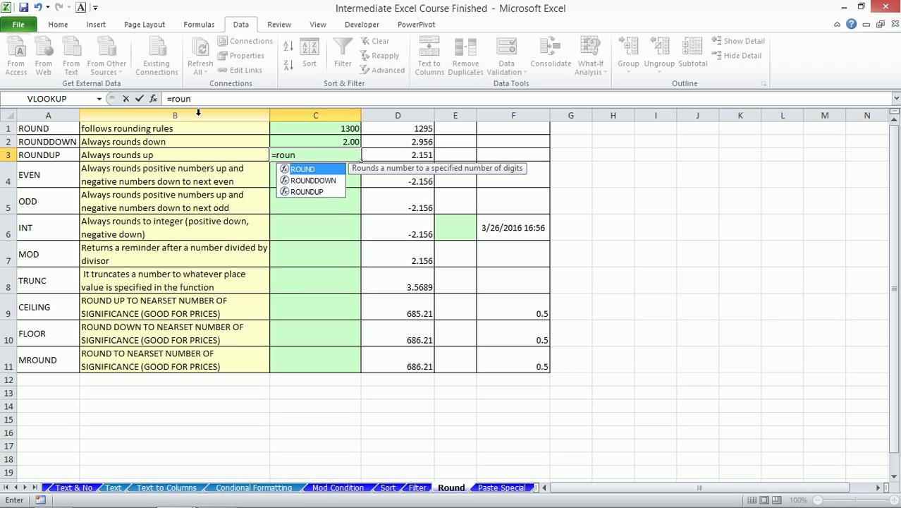
pyautogui.press('Down')
pyautogui.press('Down')
pyautogui.press('Tab')
pyautogui.press('Right')
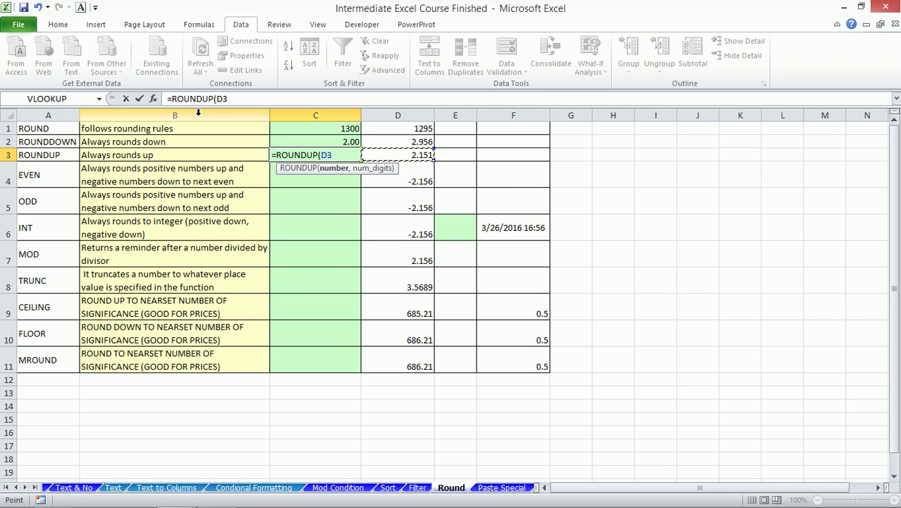
pyautogui.write(',0)')
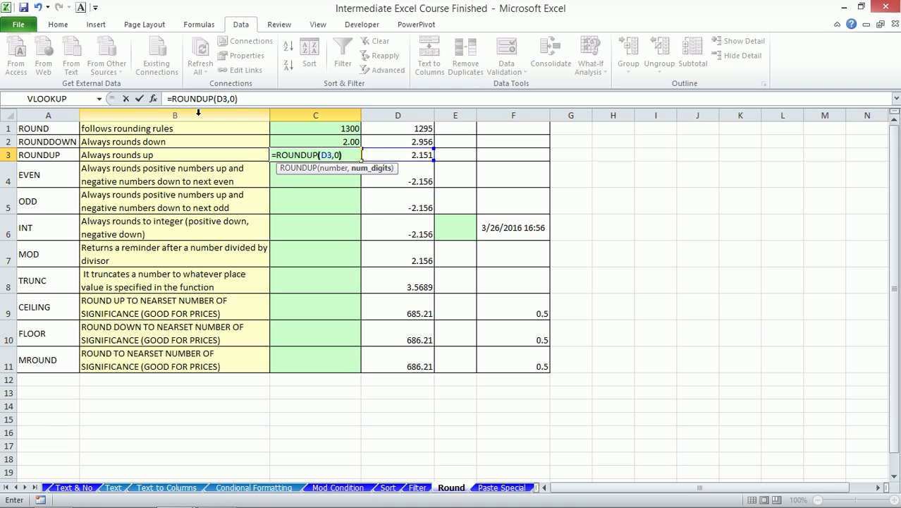
pyautogui.press('Return')
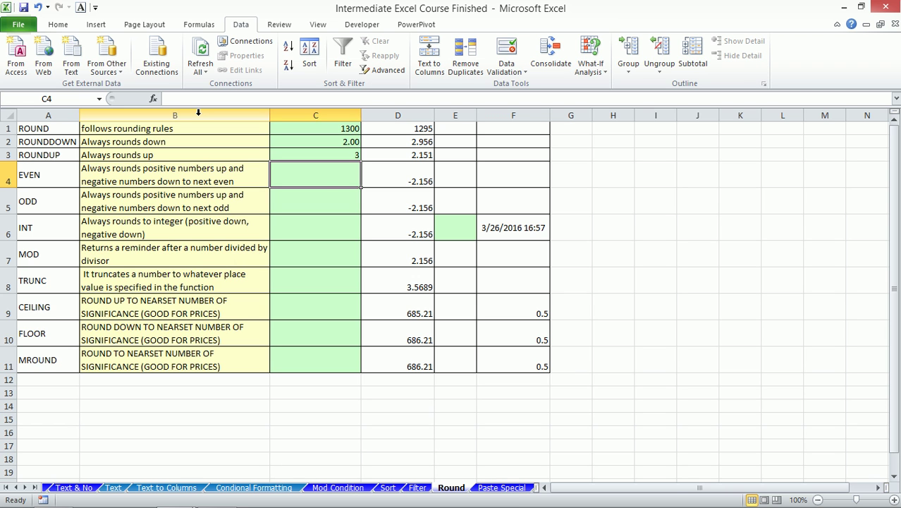
# - Enter =EVEN(D4) in C4 on the EVEN row
pyautogui.press('Down')
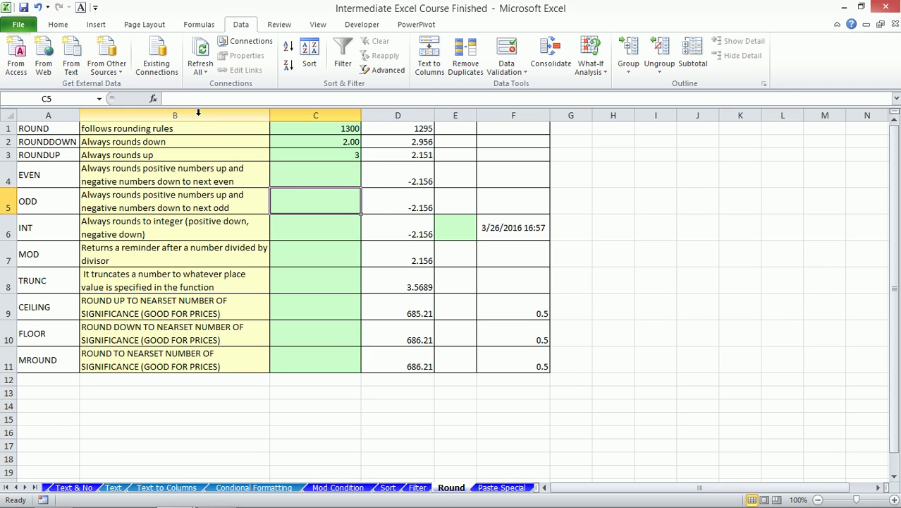
pyautogui.press('Up')
pyautogui.write('=ev')
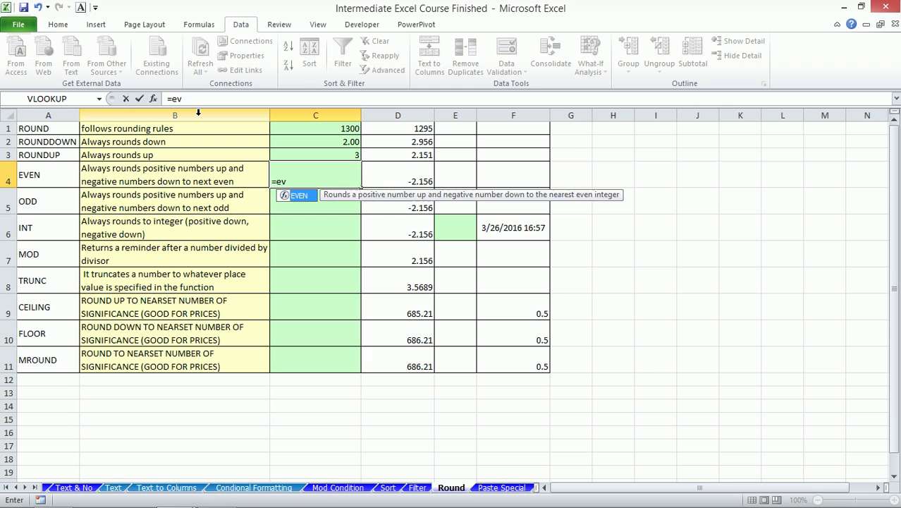
pyautogui.press('Tab')
pyautogui.press('Right')
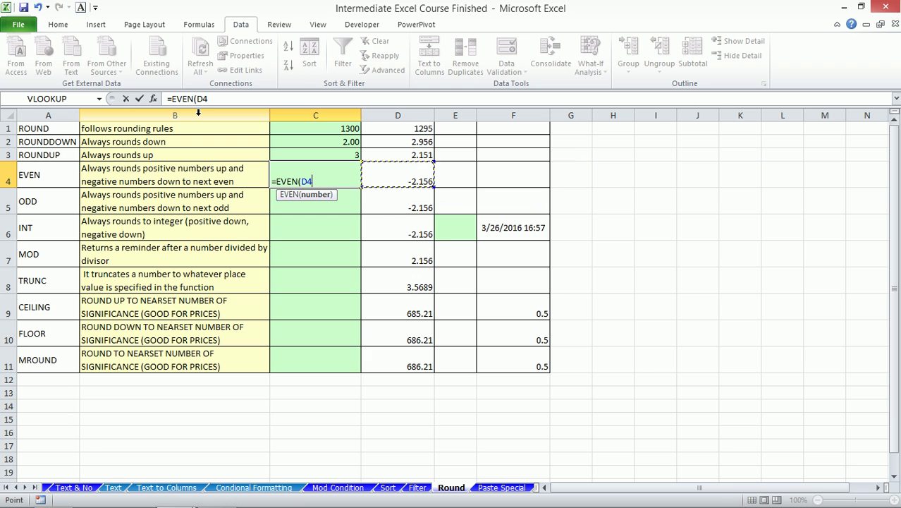
pyautogui.write(')')
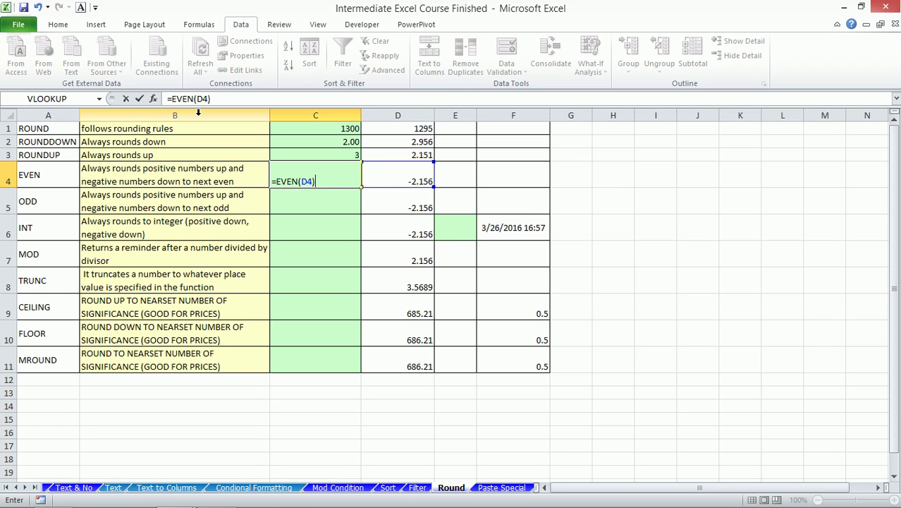
pyautogui.press('Return')
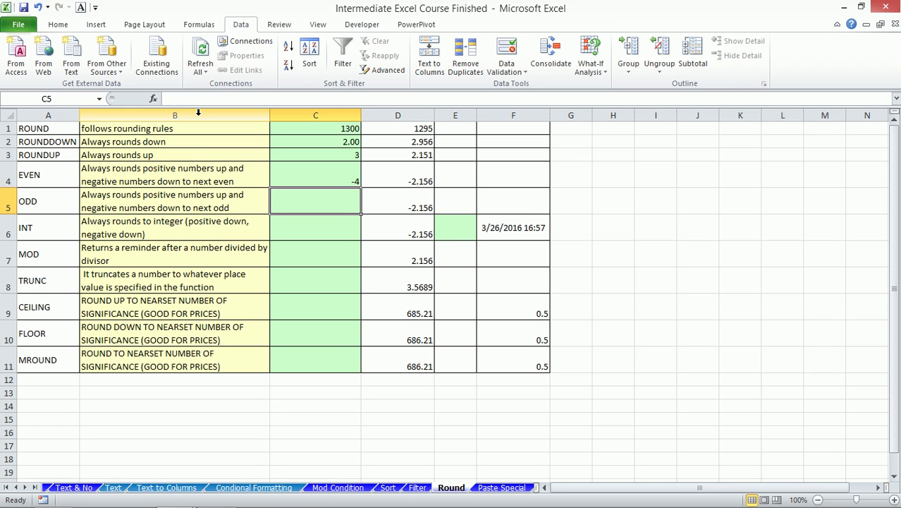
# - Change D4 from -2.156 to 2.151 and confirm C4 now shows 4
pyautogui.press('Up')
pyautogui.press('Down')
pyautogui.press('Up')
pyautogui.press('Right')
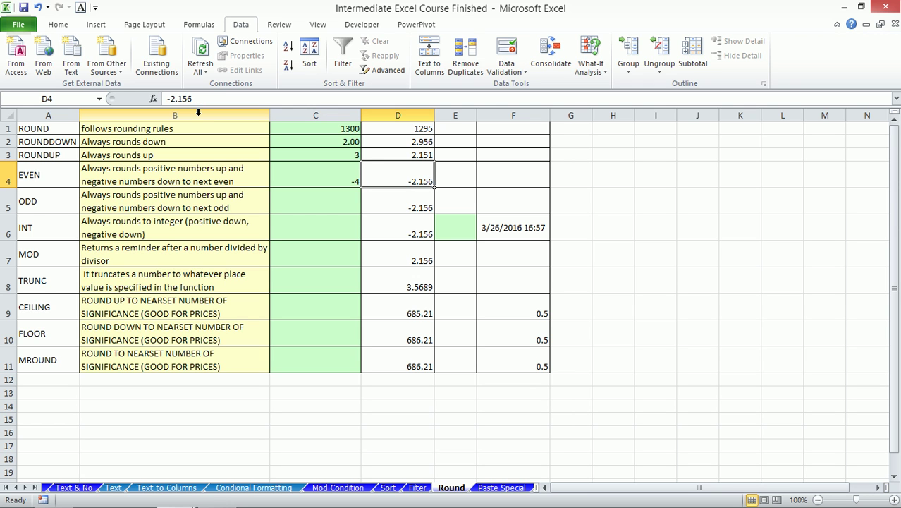
pyautogui.write('2.151')
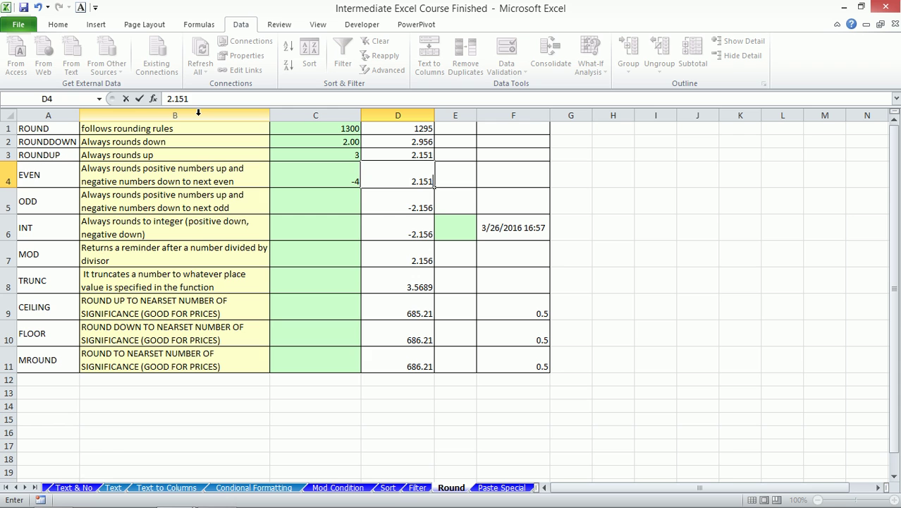
pyautogui.press('Return')
pyautogui.press('Up')
pyautogui.press('Left')
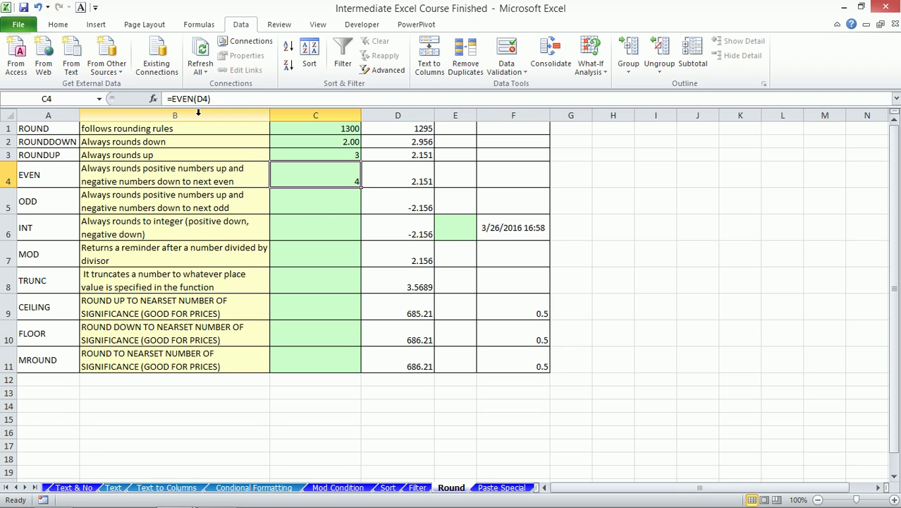
pyautogui.press('Down')
pyautogui.press('Down')
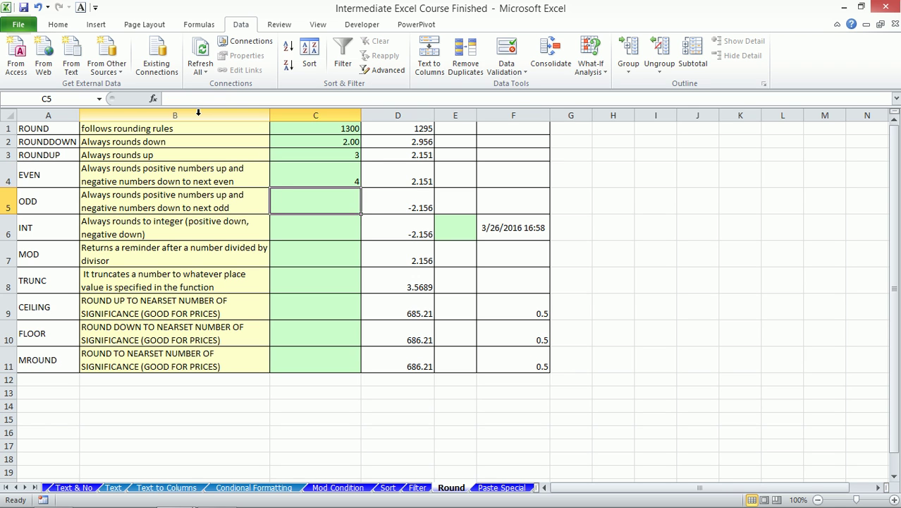
# - Move to C8 on the TRUNC row and start the formula =TRUNC( with no arguments yet
pyautogui.press('Down')
pyautogui.press('Down')
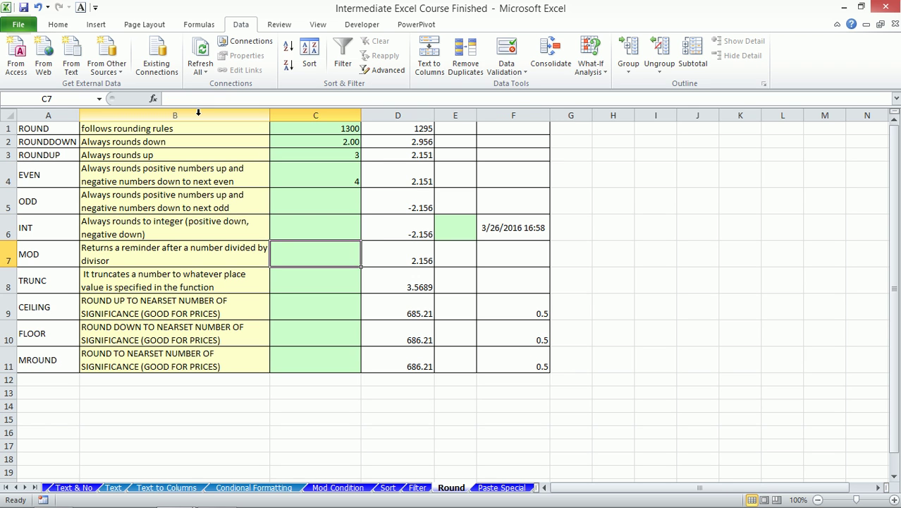
pyautogui.press('Up')
pyautogui.press('Up')
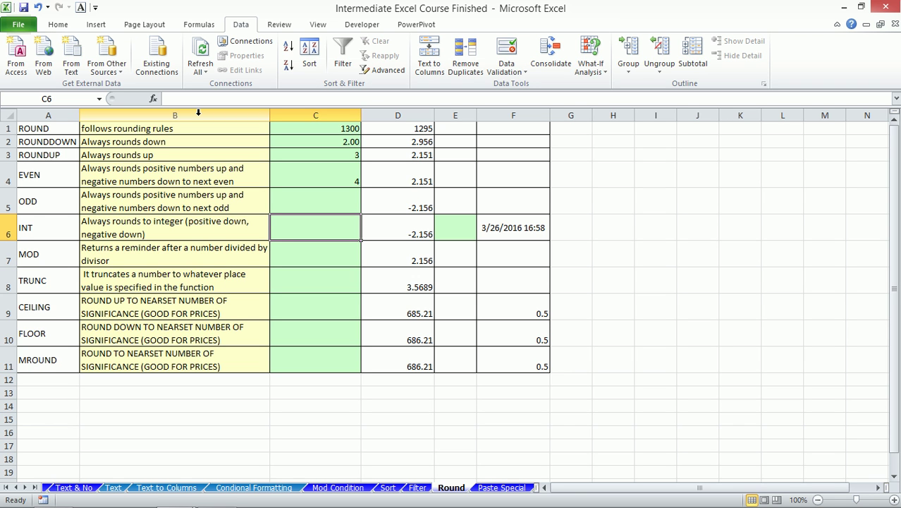
pyautogui.press('Down')
pyautogui.press('Down')
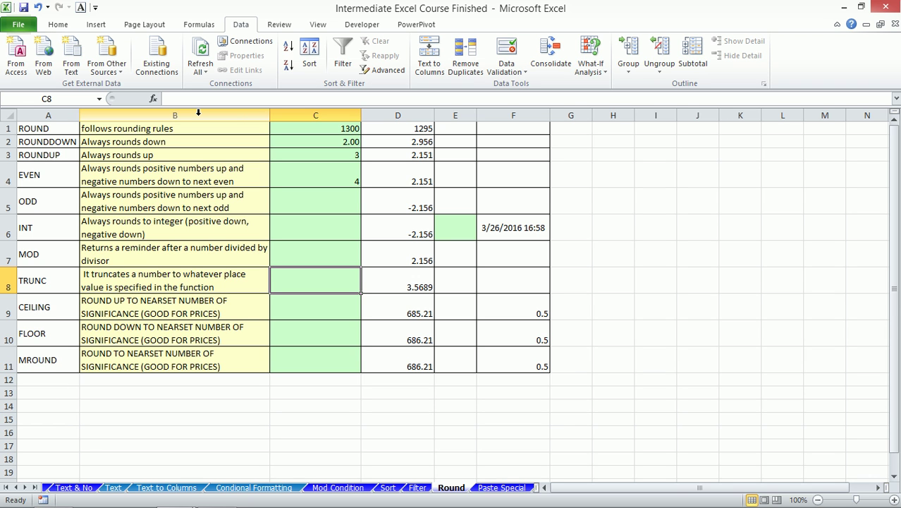
pyautogui.write('=trunc(')
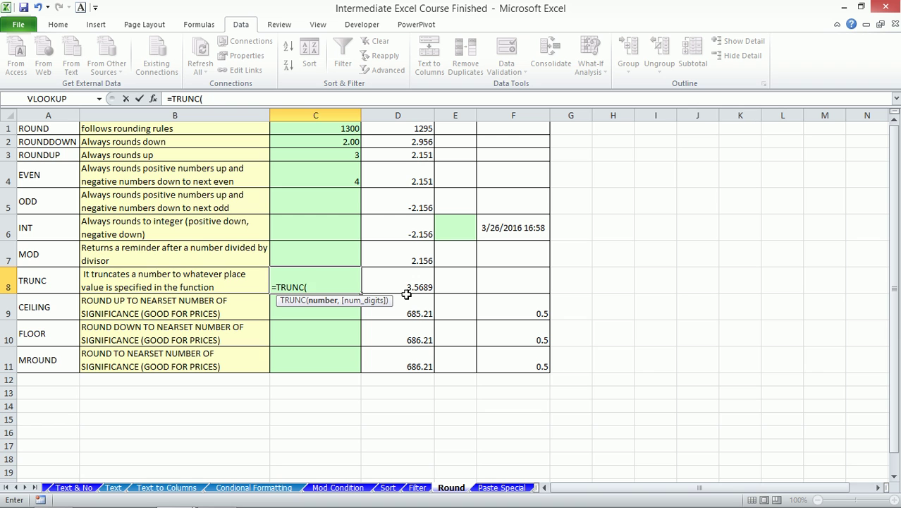
# - Complete =TRUNC(D8,2) in C8 so 3.5689 shows as 3.56, then recheck the formula
pyautogui.click(407, 289)
pyautogui.write(',')
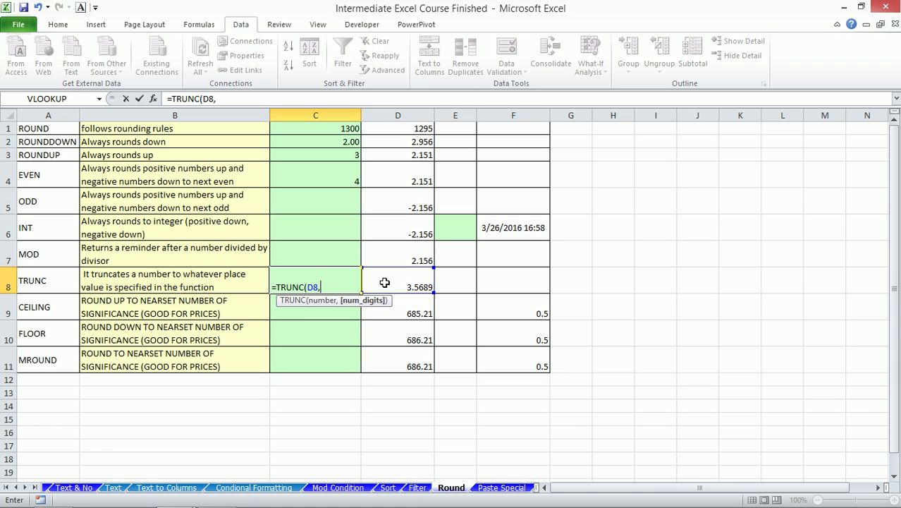
pyautogui.write('2)')
pyautogui.press('Return')
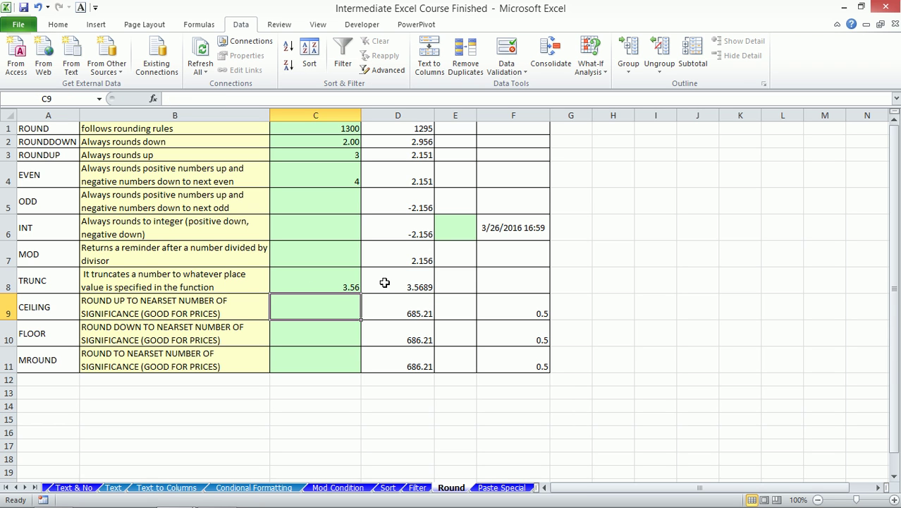
pyautogui.click(343, 283)
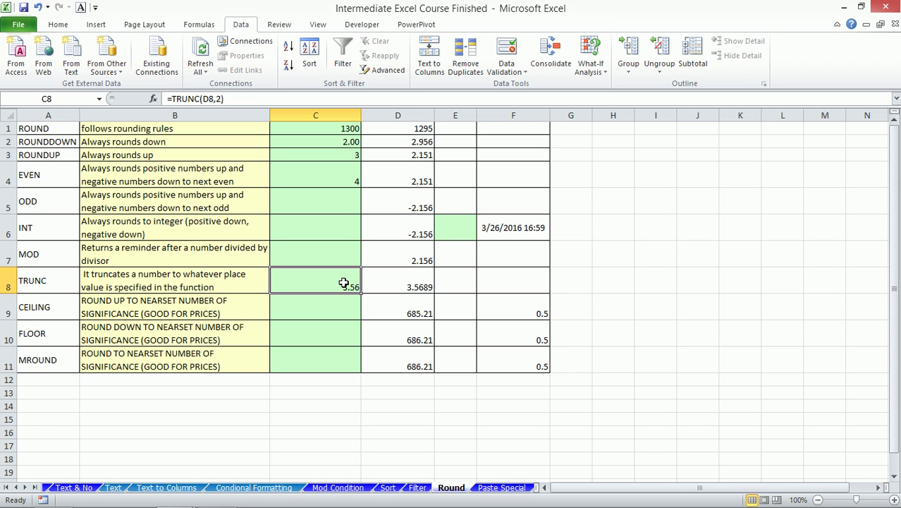
pyautogui.press('Up')
pyautogui.press('Up')
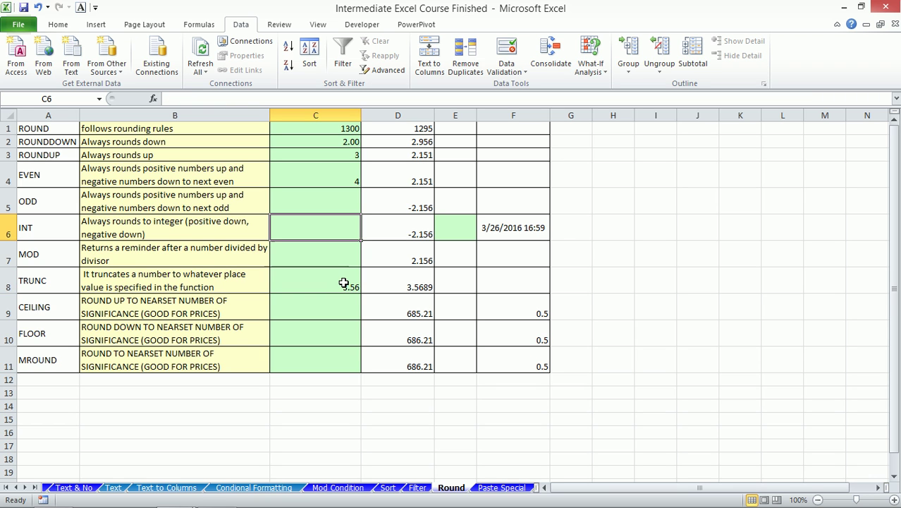
pyautogui.press('Down')
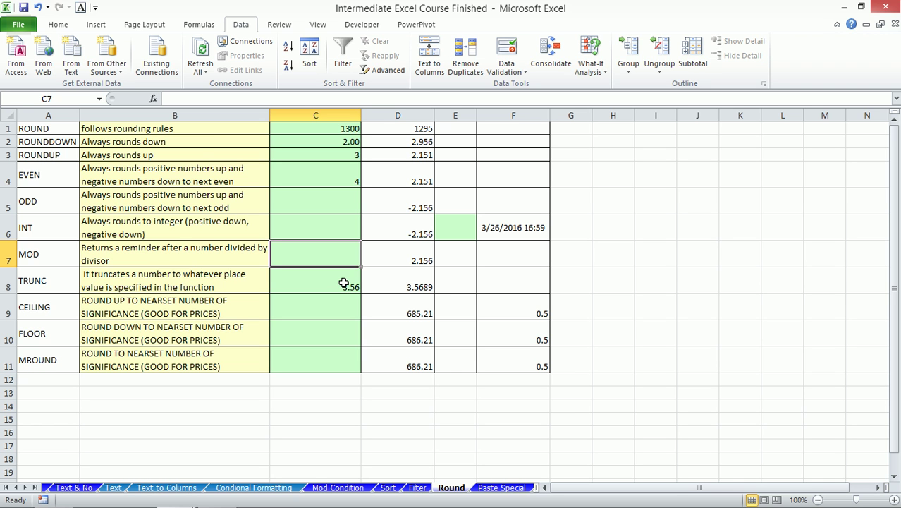
pyautogui.click(336, 488)
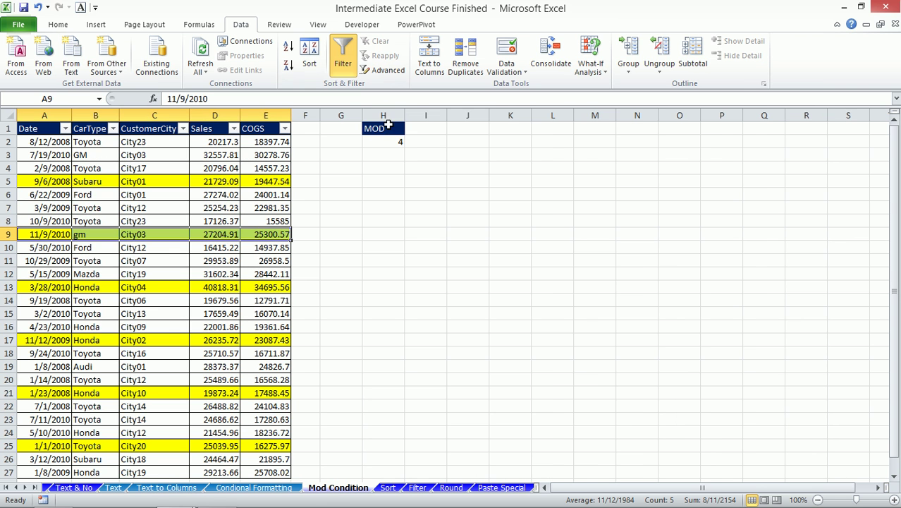
pyautogui.click(450, 488)
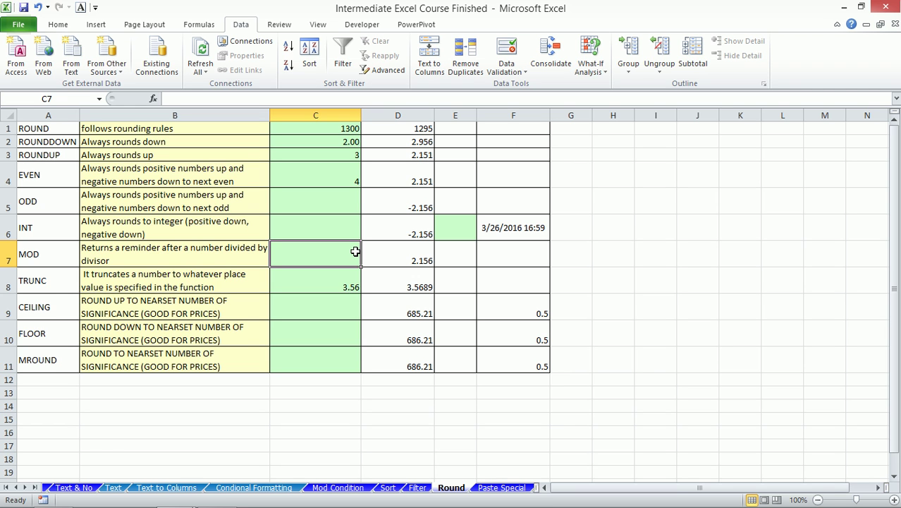
pyautogui.click(313, 310)
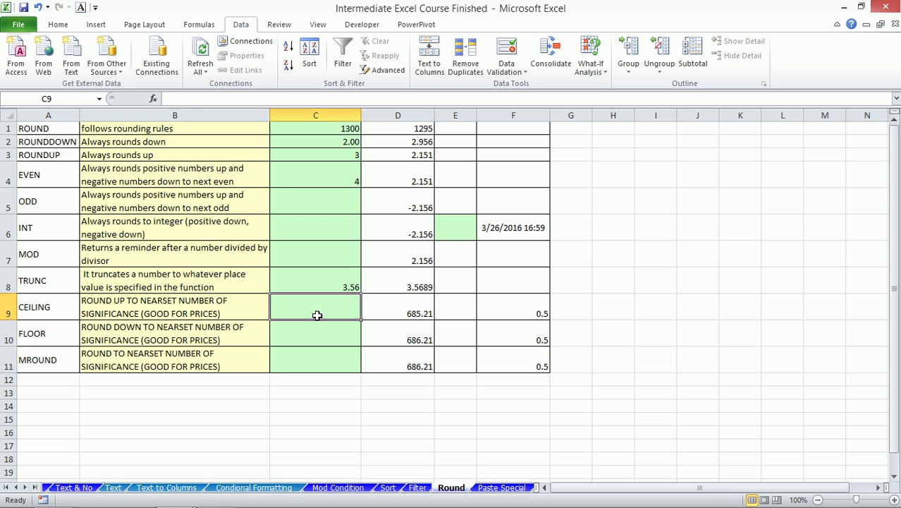
pyautogui.press('Right')
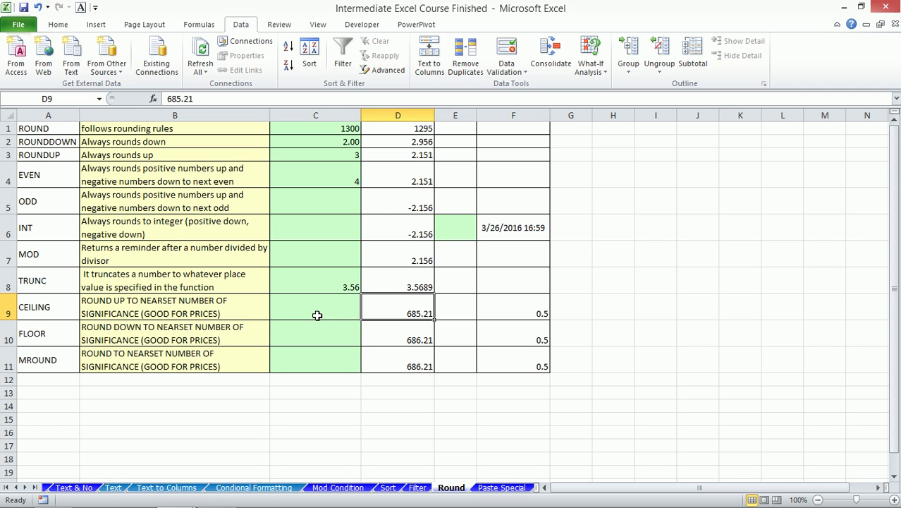
# - Enter 36 as the significance in G9 and change the CEILING number in D9 to 48
pyautogui.write('36')
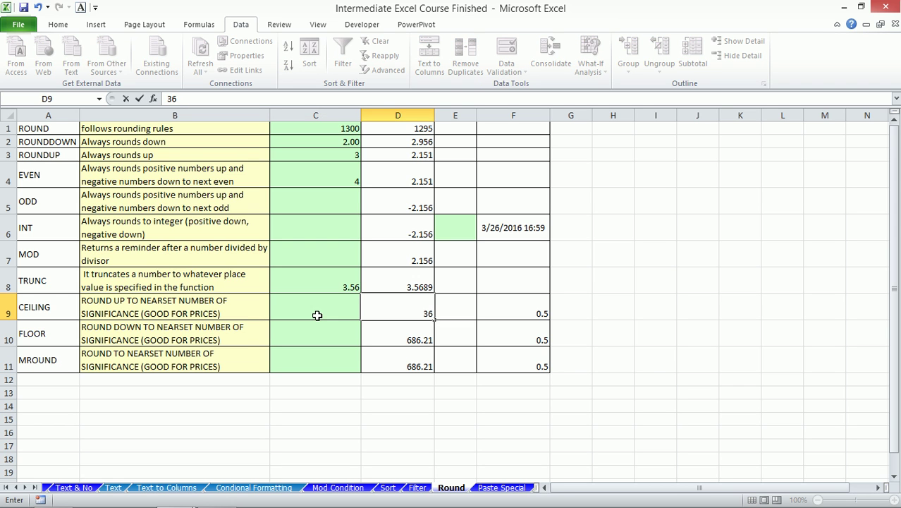
pyautogui.press('Right')
pyautogui.press('Right')
pyautogui.press('Right')
pyautogui.write('36')
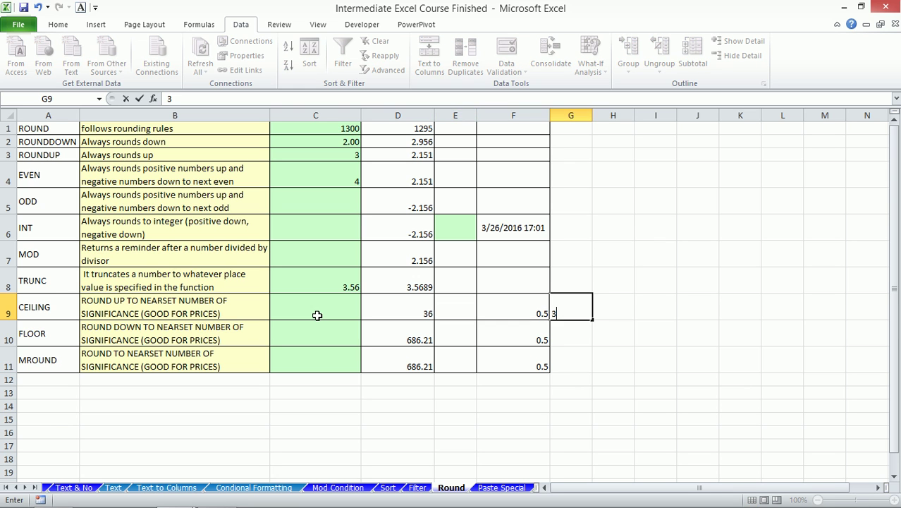
pyautogui.press('Left')
pyautogui.press('Left')
pyautogui.press('Left')
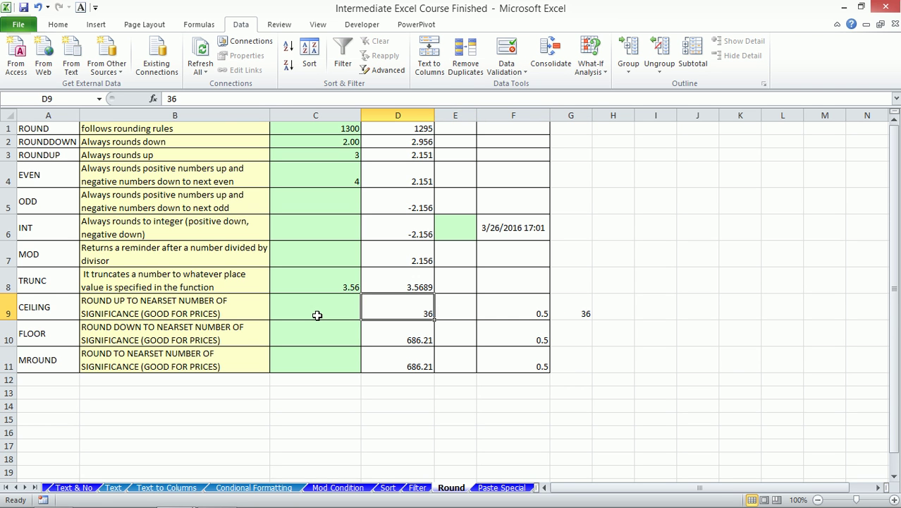
pyautogui.write('48')
pyautogui.press('Return')
pyautogui.click(316, 315)
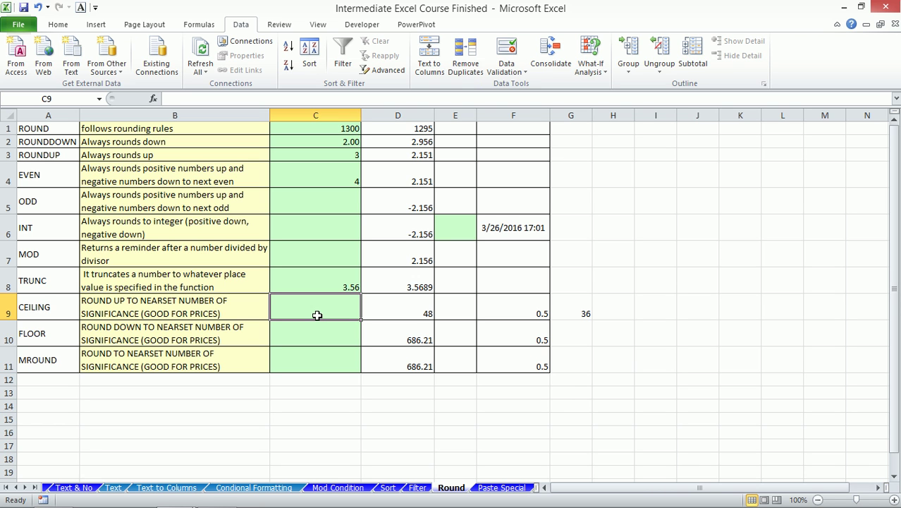
# - Enter =CEILING(D9,G9) in C9, rounding 48 up to 72
pyautogui.write('=ceil')
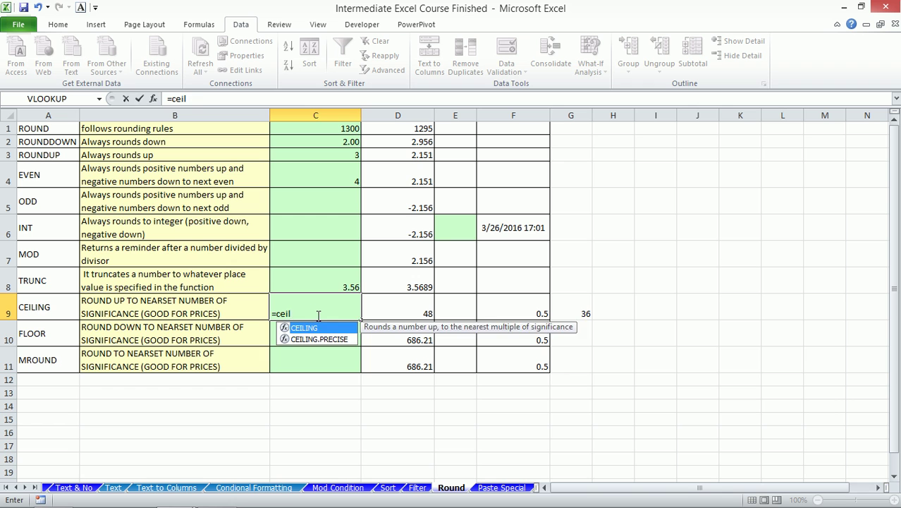
pyautogui.press('Tab')
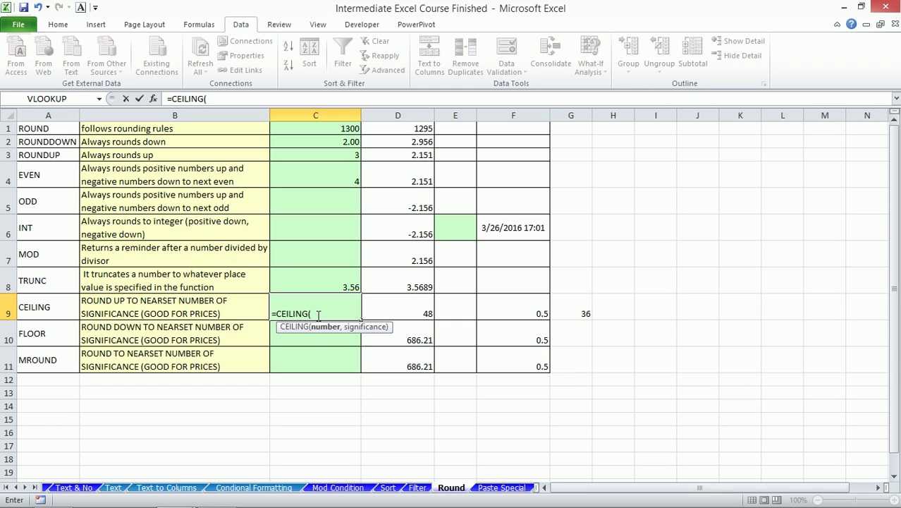
pyautogui.press('Right')
pyautogui.write(',')
pyautogui.press('Right')
pyautogui.press('Right')
pyautogui.press('Right')
pyautogui.press('Right')
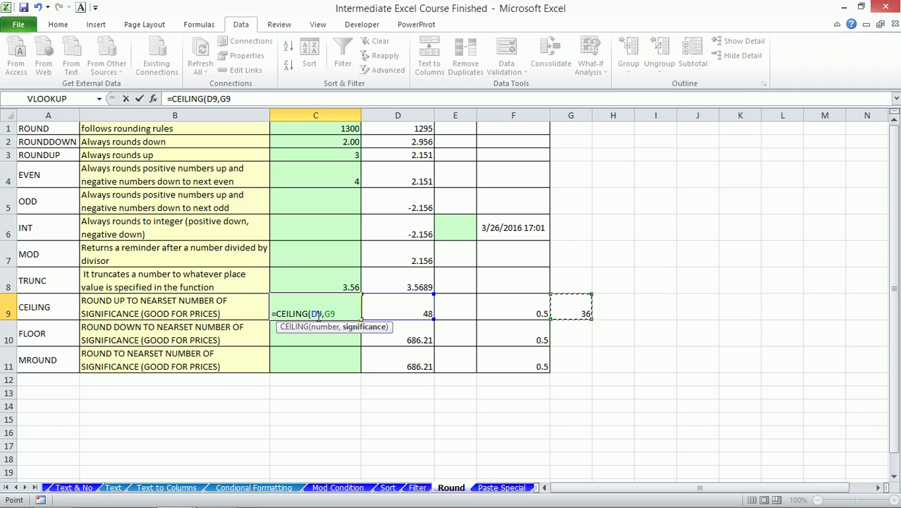
pyautogui.write(')')
pyautogui.press('Return')
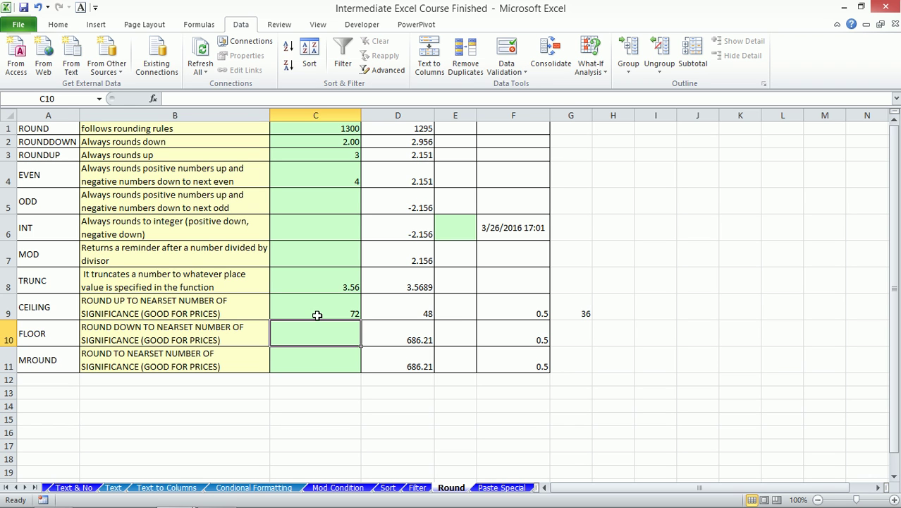
pyautogui.click(400, 301)
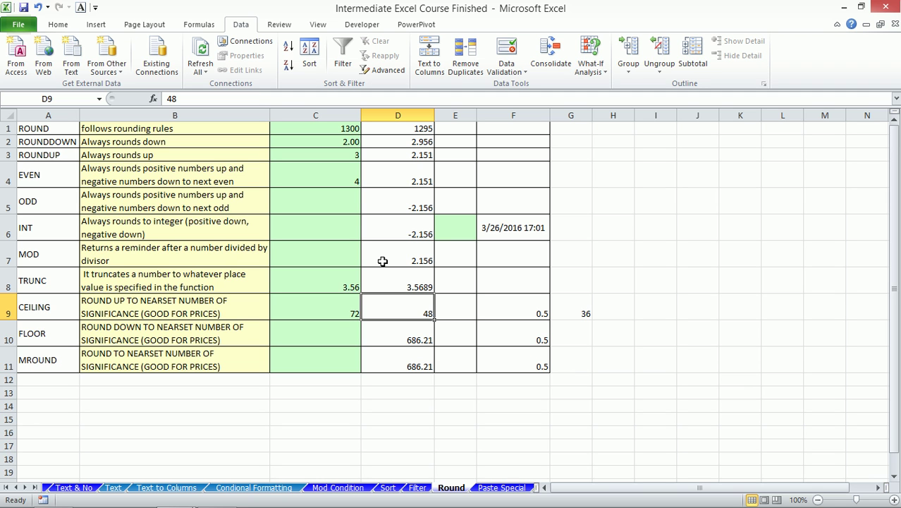
# - Change D9 to 75 so the CEILING result in C9 recalculates to 108
pyautogui.press('Left')
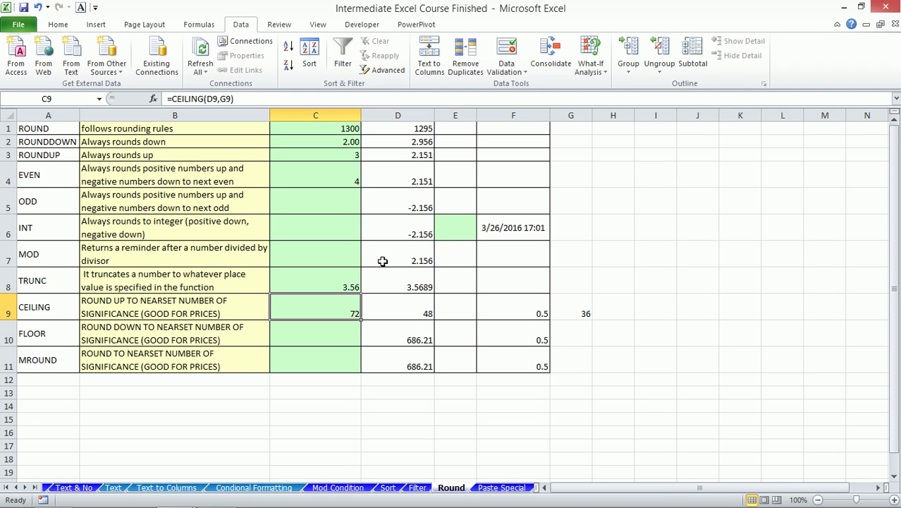
pyautogui.press('Right')
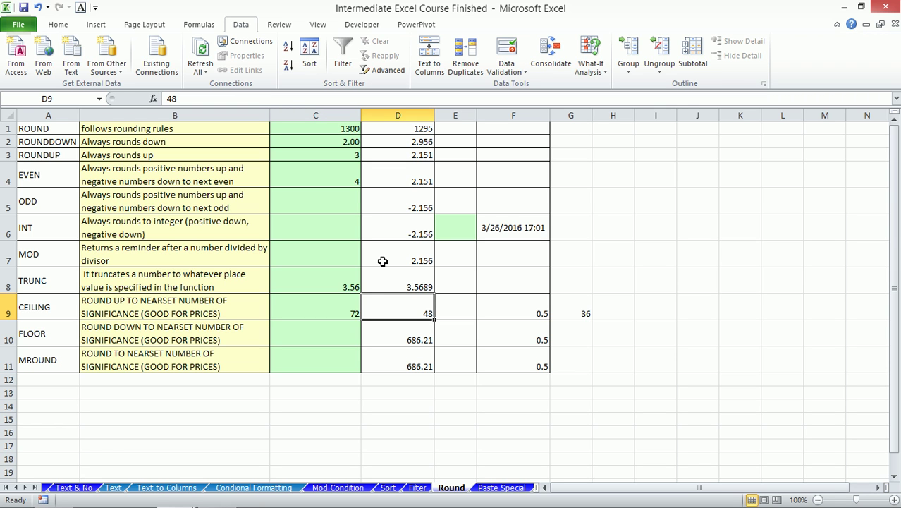
pyautogui.write('75')
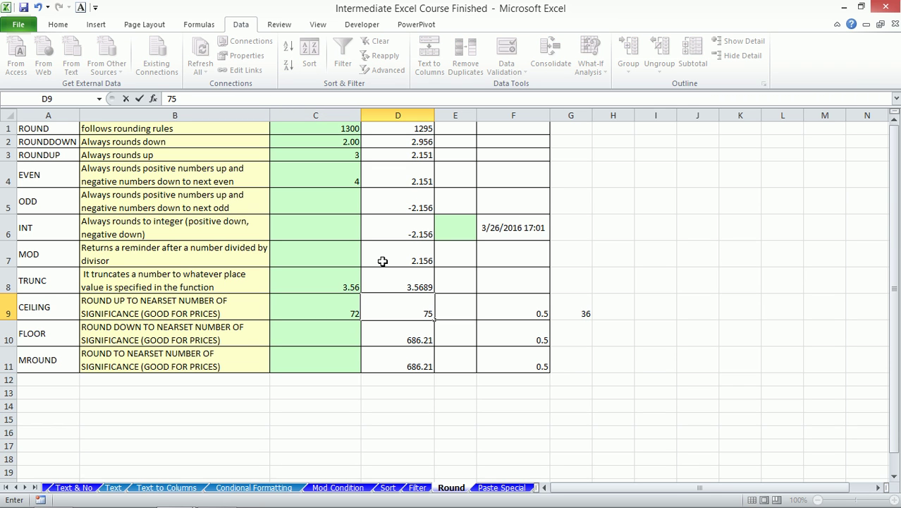
pyautogui.press('Return')
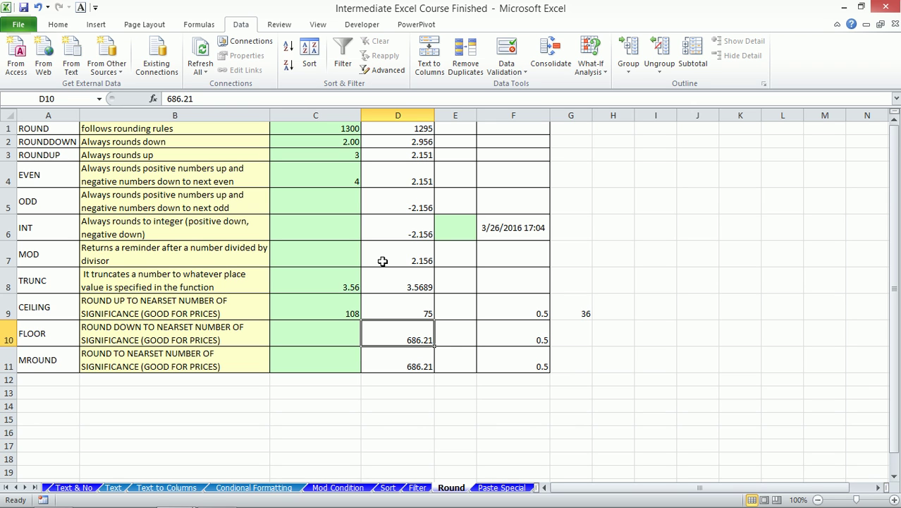
pyautogui.press('Up')
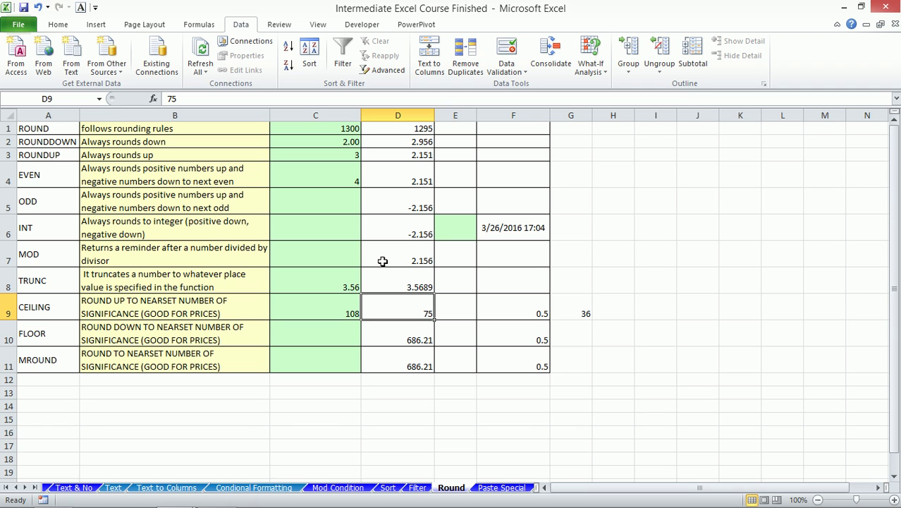
pyautogui.click(60, 303)
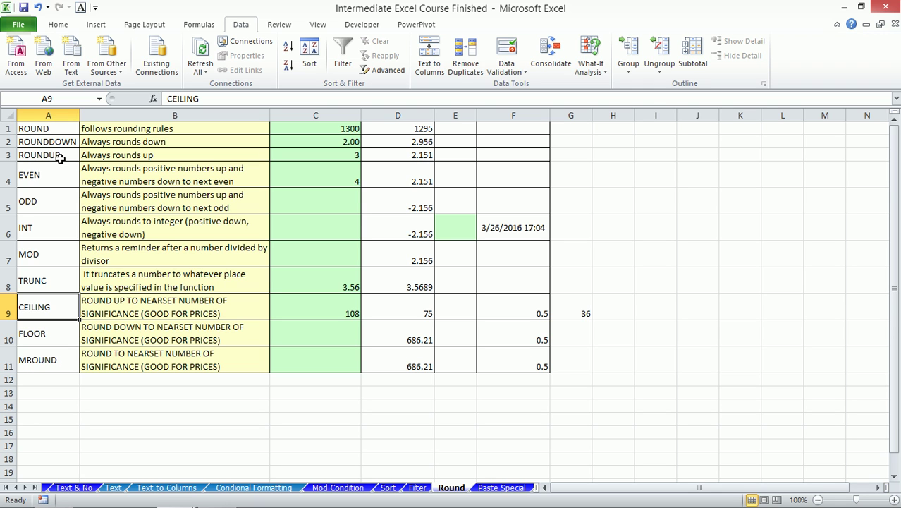
# - Enter =FLOOR(D10,G9) in C10 using the function suggestion and arrow-key references
pyautogui.click(60, 326)
pyautogui.click(337, 330)
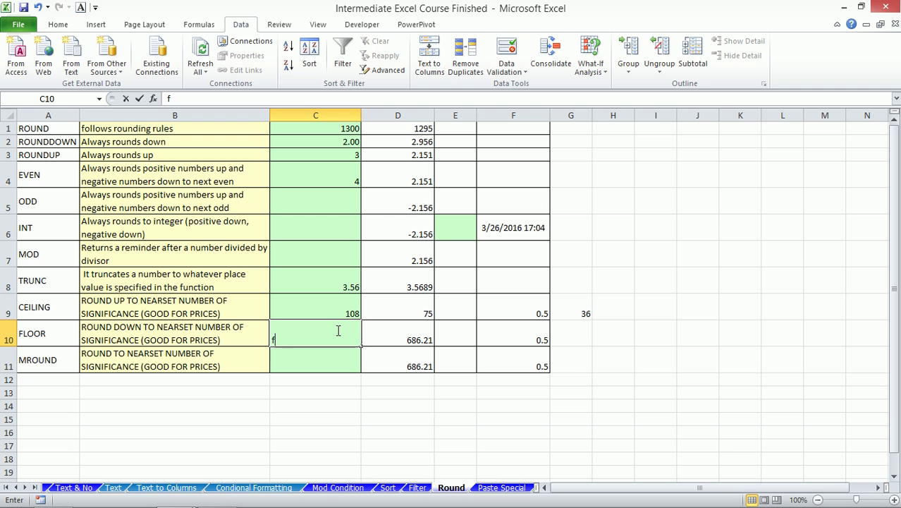
pyautogui.write('Flo')
pyautogui.press('BackSpace')
pyautogui.press('BackSpace')
pyautogui.press('BackSpace')
pyautogui.write('=')
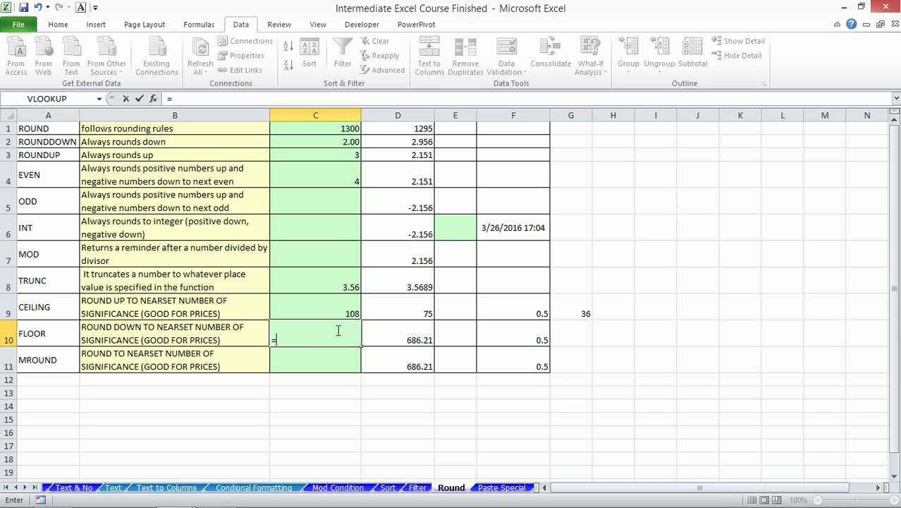
pyautogui.write('flo')
pyautogui.press('Tab')
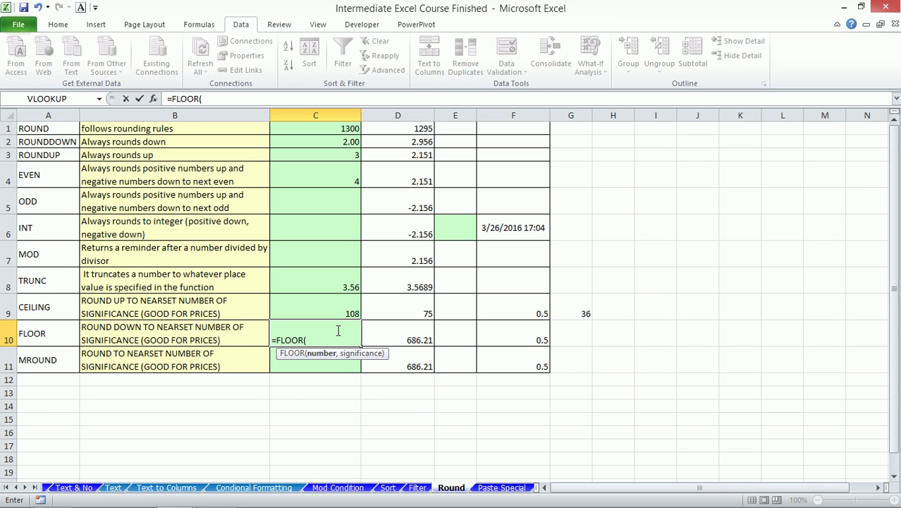
pyautogui.press('Right')
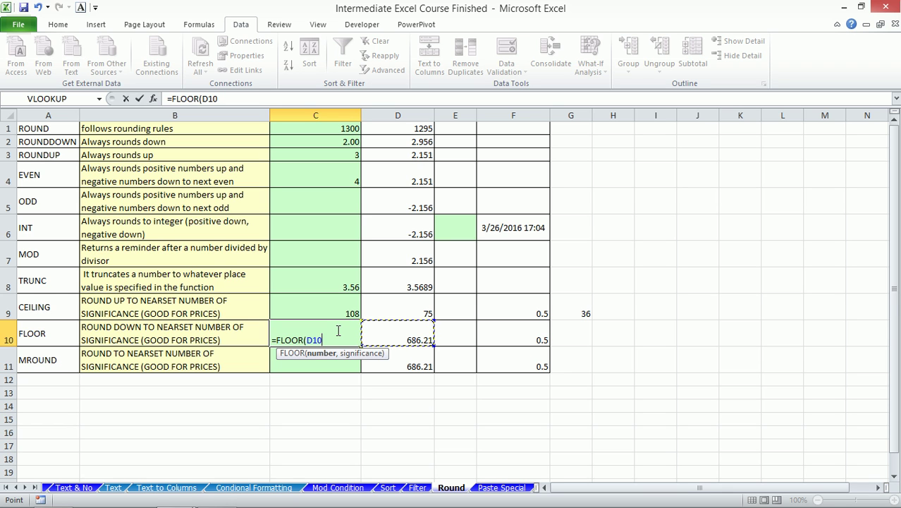
pyautogui.write(',')
pyautogui.press('Right')
pyautogui.press('Right')
pyautogui.press('Right')
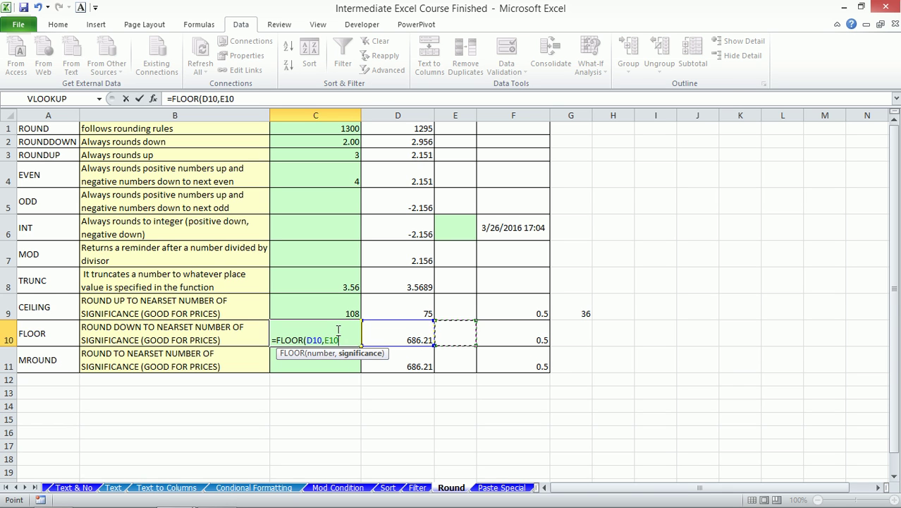
pyautogui.press('Up')
pyautogui.press('Return')
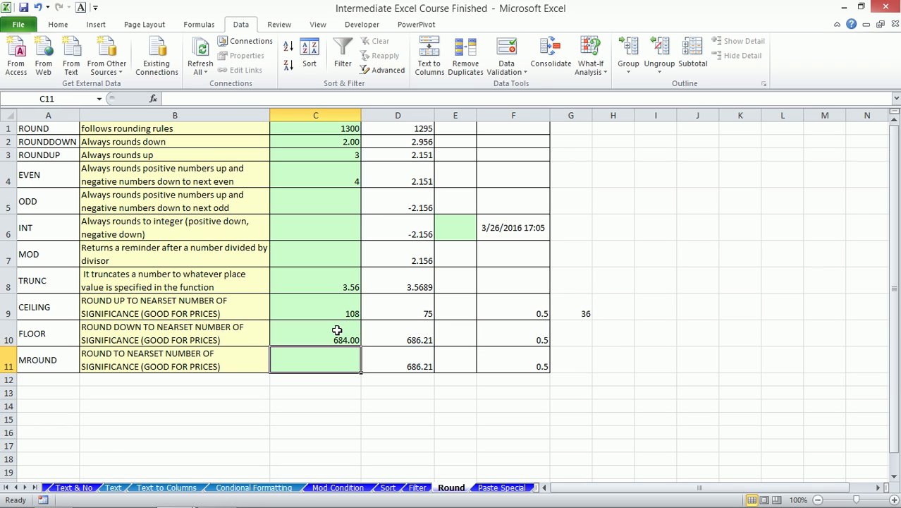
# - Set D10 to 75 so FLOOR in C10 shows 72.00, and recheck the formula
pyautogui.click(403, 334)
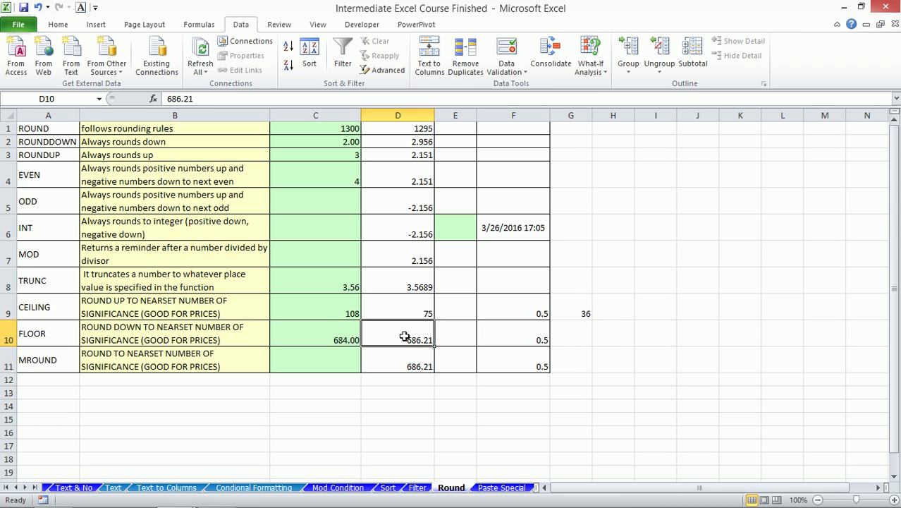
pyautogui.write('75')
pyautogui.press('Return')
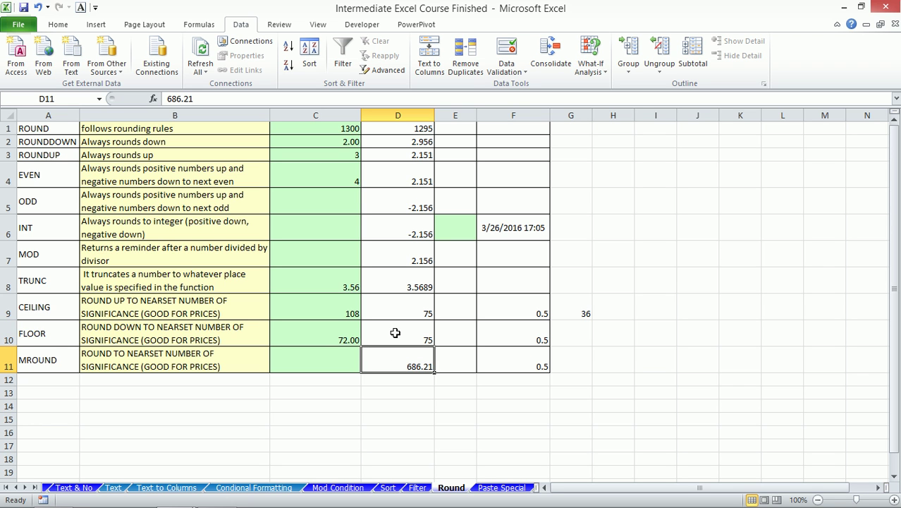
pyautogui.click(395, 334)
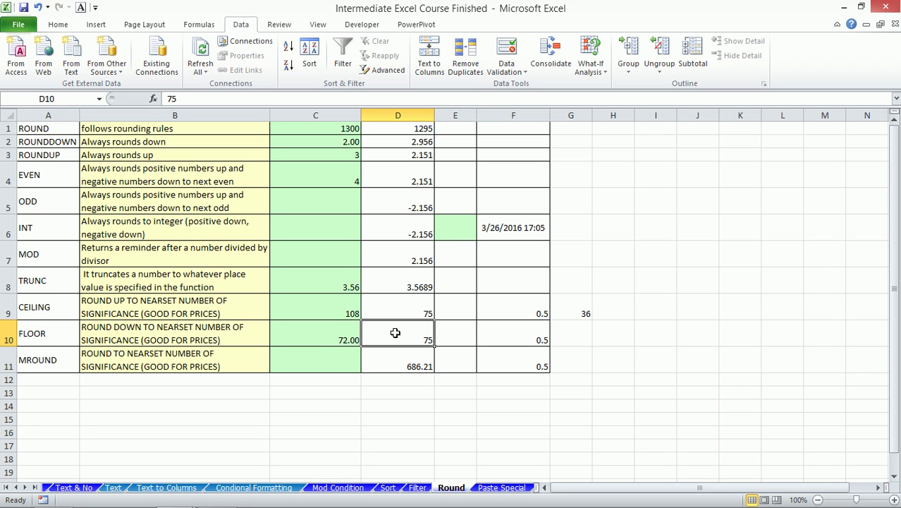
pyautogui.click(337, 337)
pyautogui.click(333, 303)
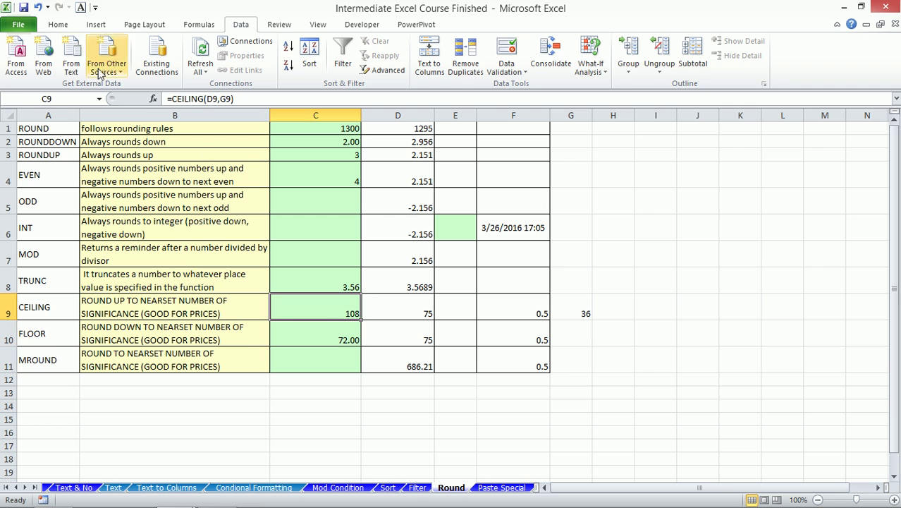
# - Copy C9's number format to C10 with Format Painter and set D10 to 71, giving 36
pyautogui.click(58, 25)
pyautogui.click(58, 70)
pyautogui.click(325, 332)
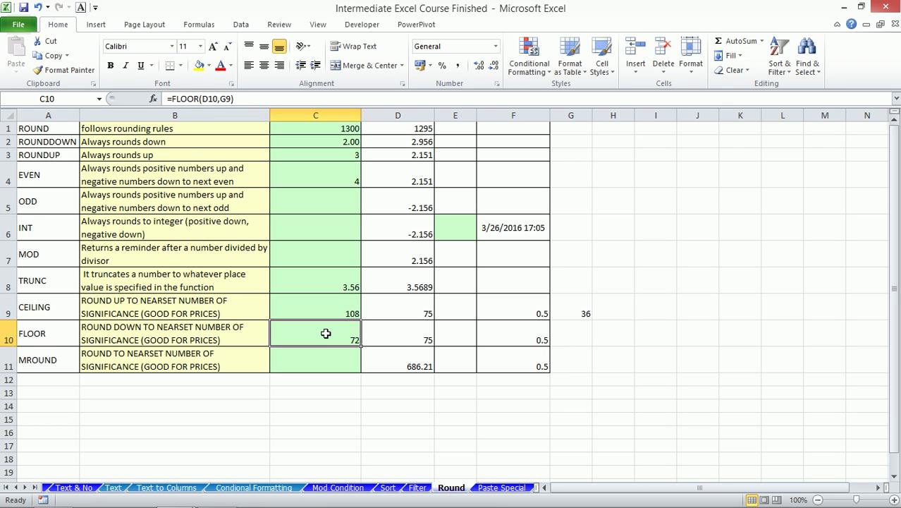
pyautogui.click(402, 343)
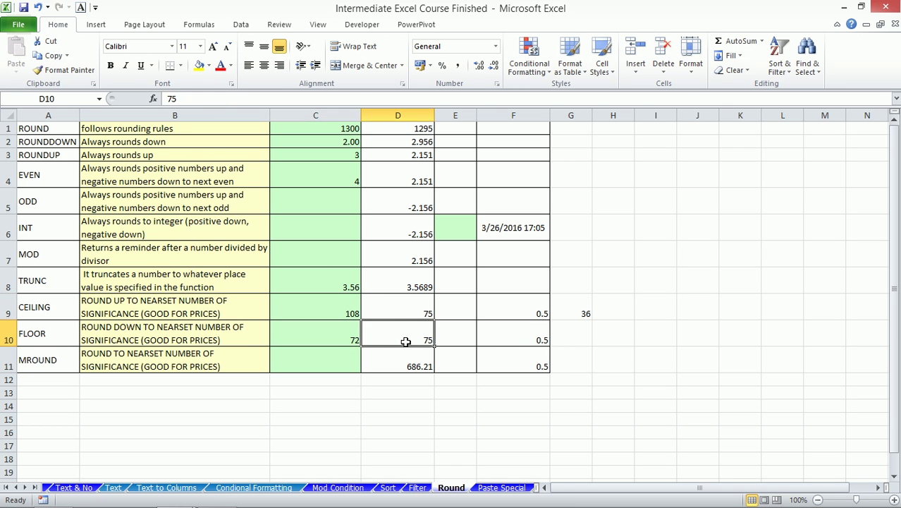
pyautogui.write('71')
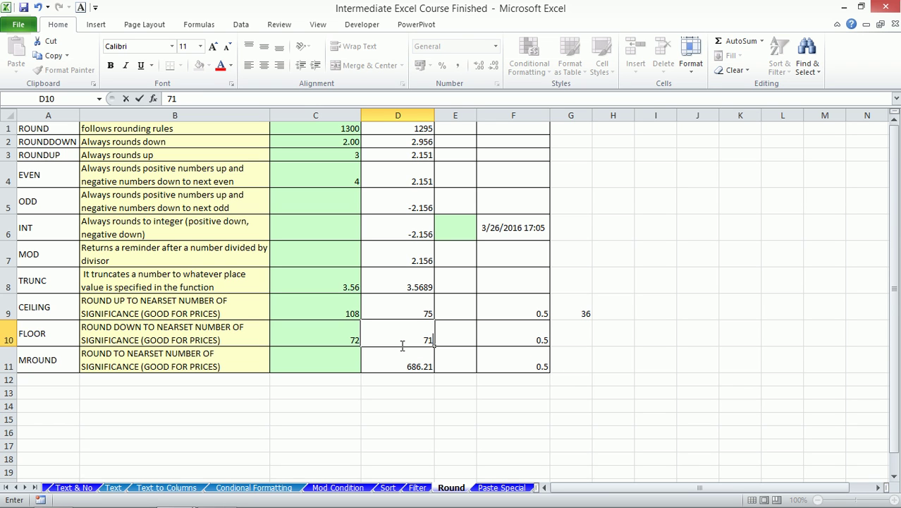
pyautogui.press('Return')
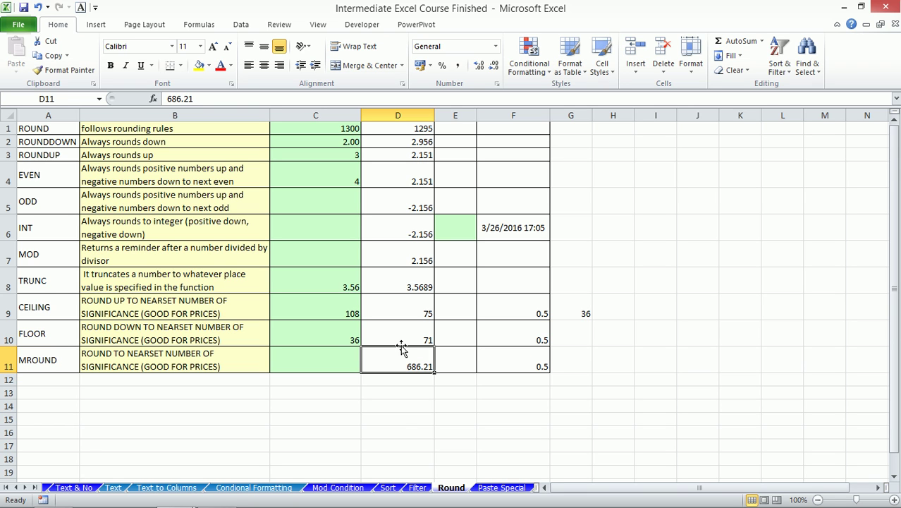
# - Test FLOOR with 19 in D10, undo back to 71, and move to C11
pyautogui.click(401, 345)
pyautogui.press('Left')
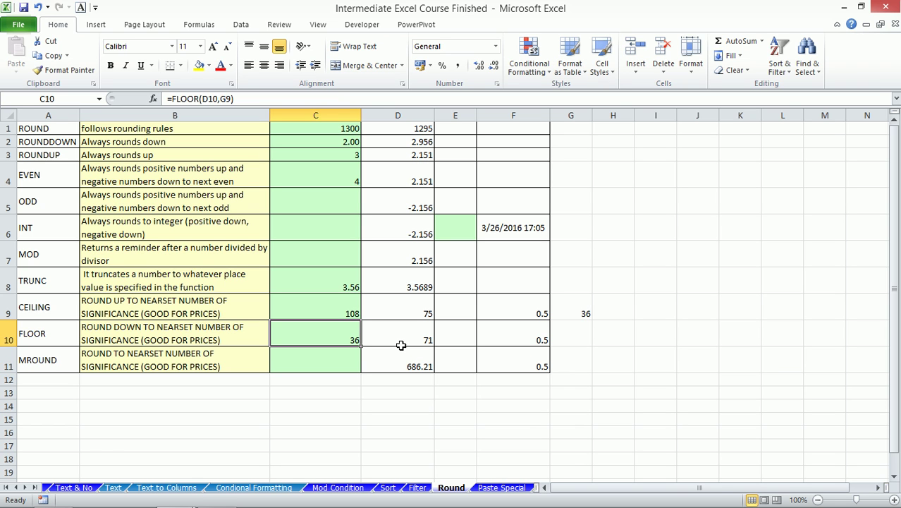
pyautogui.click(400, 344)
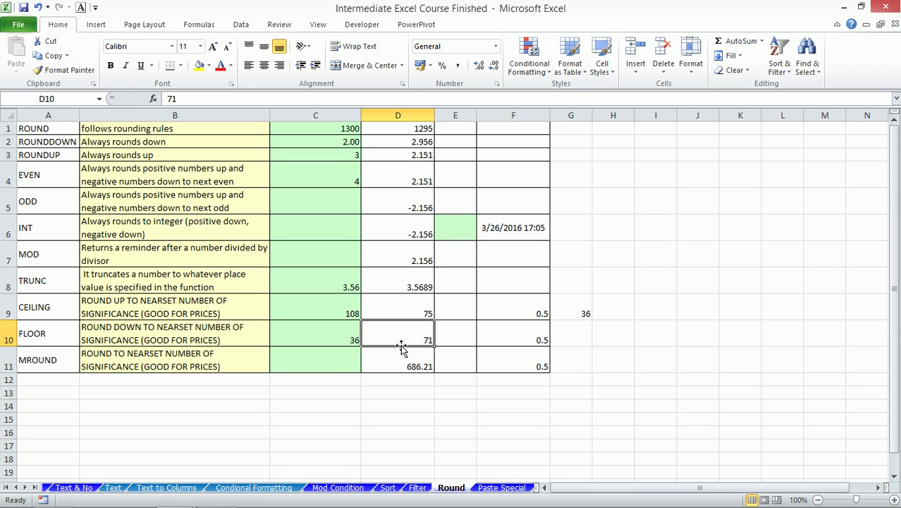
pyautogui.write('19')
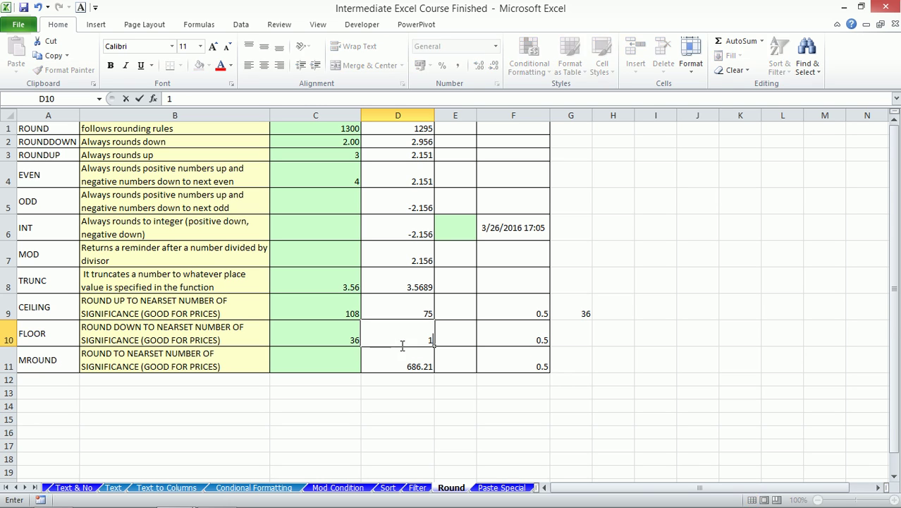
pyautogui.press('Return')
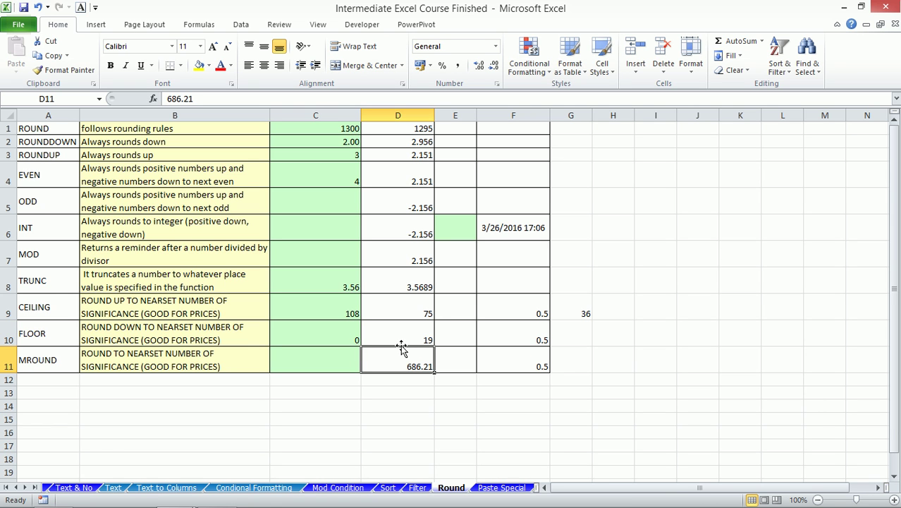
pyautogui.hotkey('ctrl', 'z')
pyautogui.press('Down')
pyautogui.press('Left')
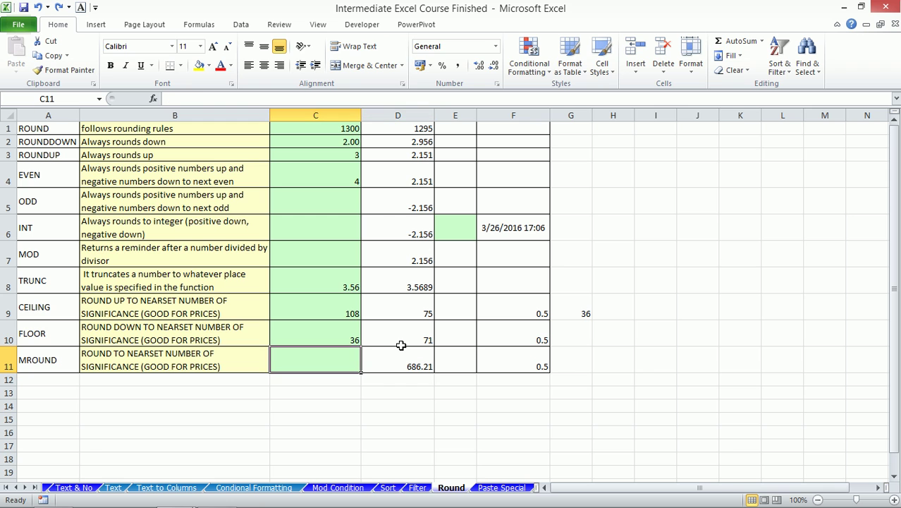
# - Enter =MROUND(D10,G9) in C11
pyautogui.write('=mr')
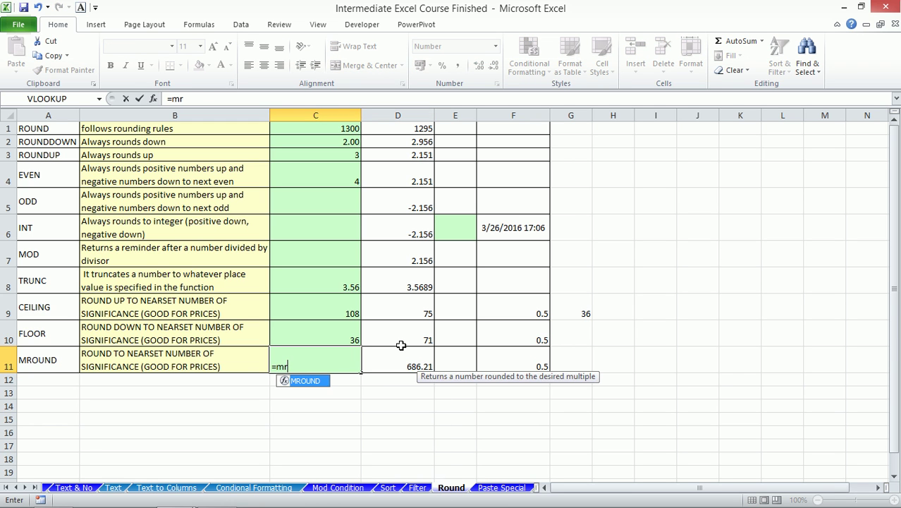
pyautogui.press('Tab')
pyautogui.click(401, 349)
pyautogui.click(401, 344)
pyautogui.write(',')
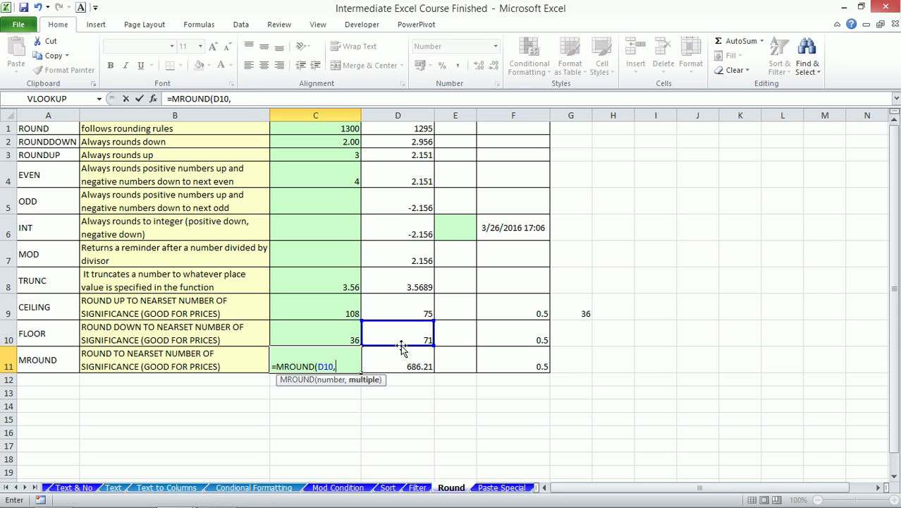
pyautogui.press('Up')
pyautogui.press('Right')
pyautogui.press('Right')
pyautogui.press('Right')
pyautogui.press('Right')
pyautogui.press('Up')
pyautogui.write(')')
pyautogui.press('Return')
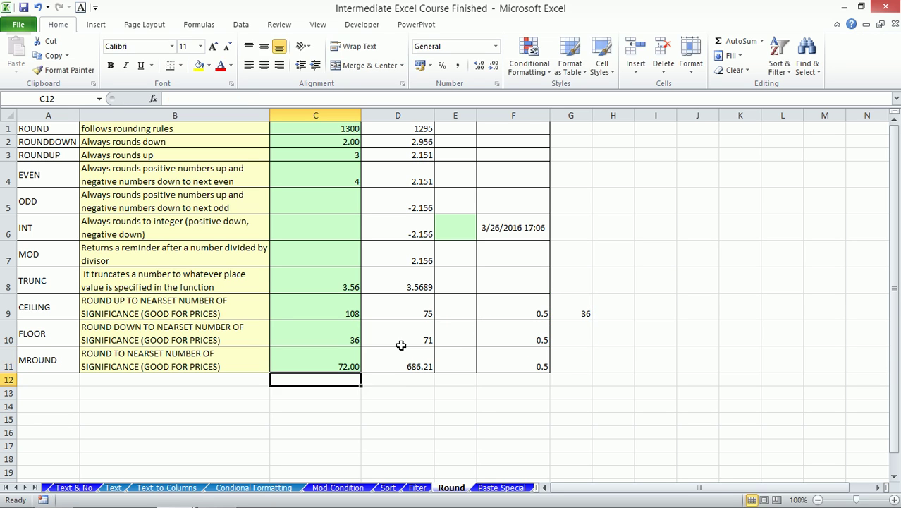
# - Copy C10's number format to C11 with Format Painter
pyautogui.click(336, 335)
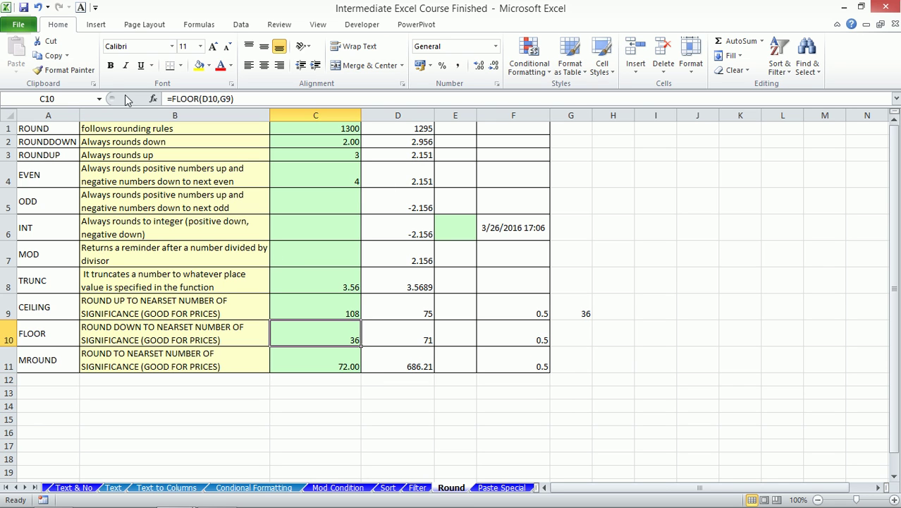
pyautogui.click(73, 70)
pyautogui.click(336, 356)
# - Try 19, 17 and finally 18 in D10 to compare FLOOR and MROUND results
pyautogui.click(410, 336)
pyautogui.write('19')
pyautogui.press('Return')
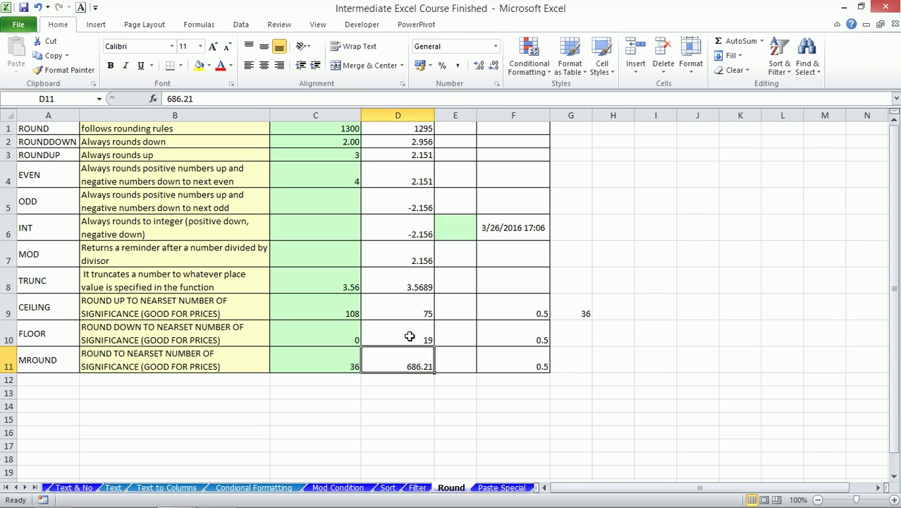
pyautogui.click(410, 336)
pyautogui.write('17')
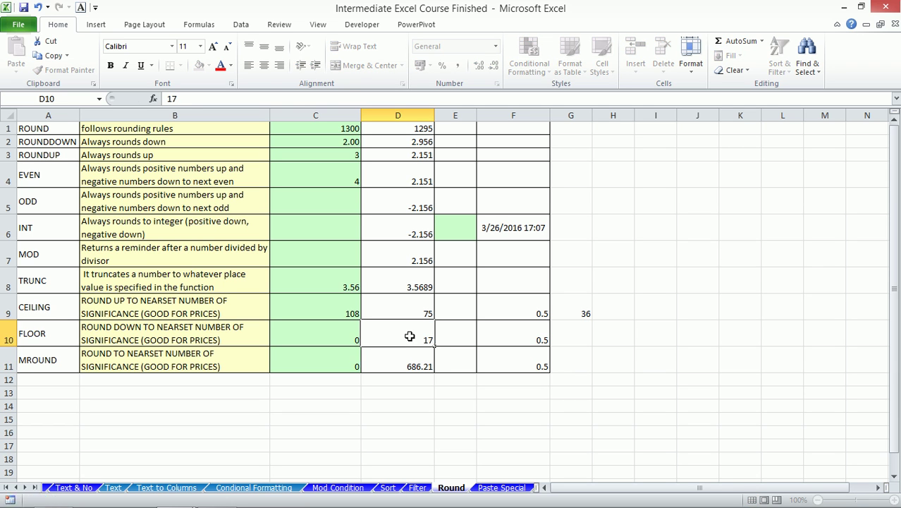
pyautogui.press('Return')
pyautogui.click(410, 336)
pyautogui.write('18')
pyautogui.press('Return')
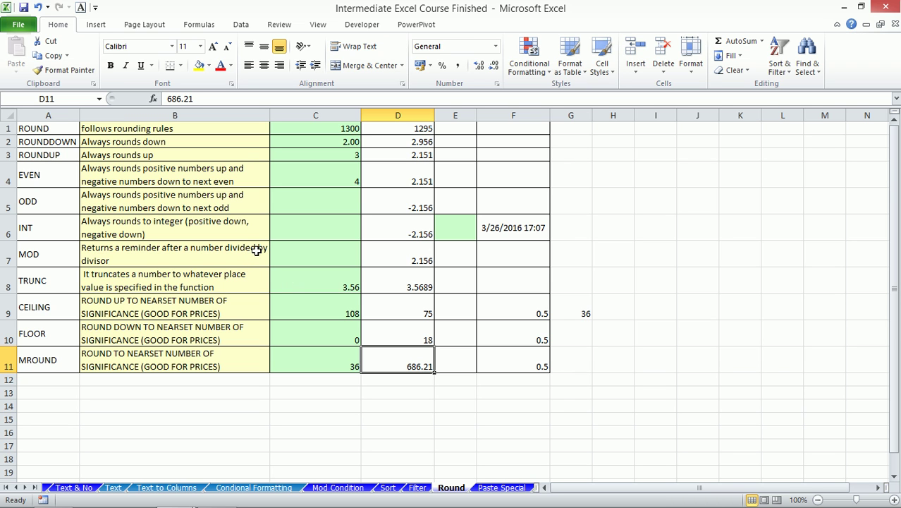
pyautogui.scroll(-3, 256, 249)
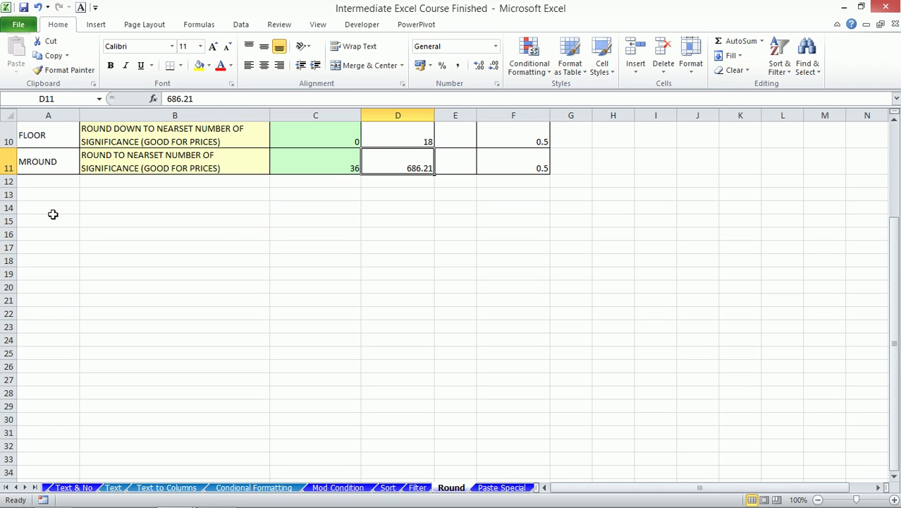
pyautogui.click(55, 210)
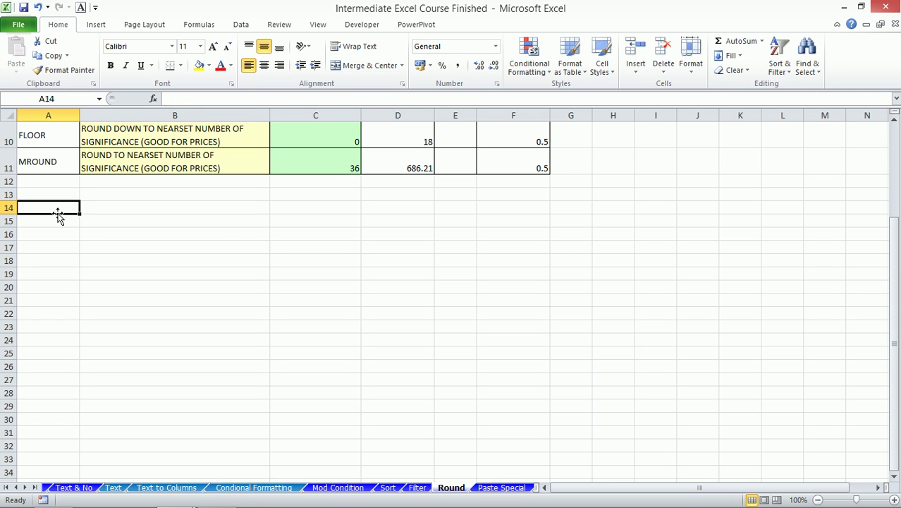
# - Type the label counta in A14 and move to B14
pyautogui.write('counta')
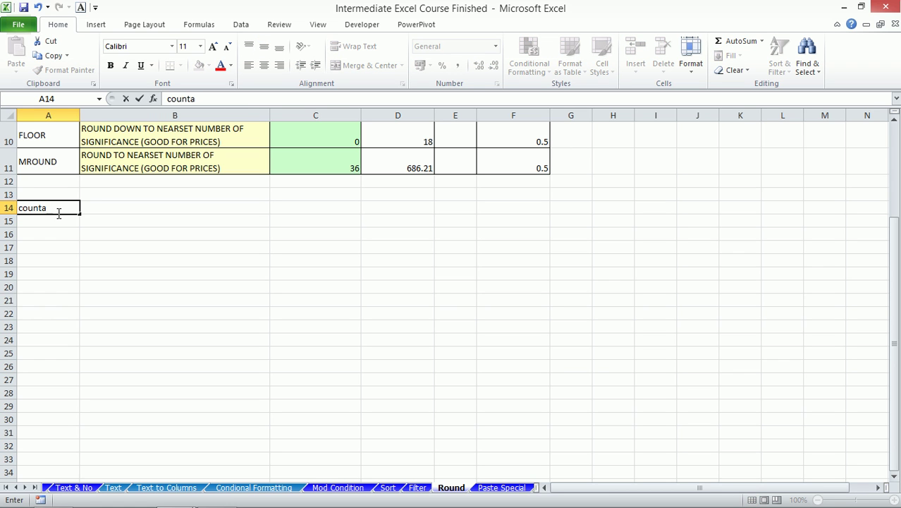
pyautogui.press('Return')
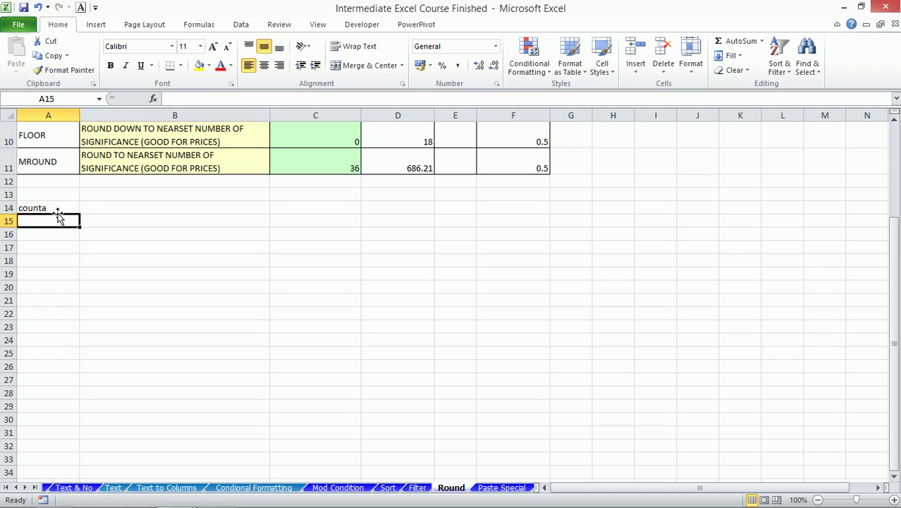
pyautogui.click(58, 212)
pyautogui.press('Right')
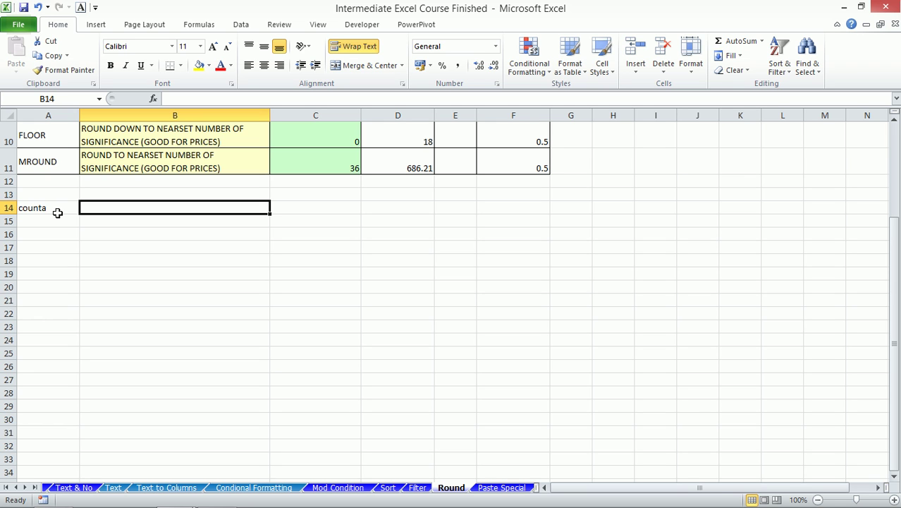
pyautogui.hotkey('shift', 'Down')
pyautogui.hotkey('shift', 'Down')
pyautogui.hotkey('shift', 'Down')
pyautogui.hotkey('shift', 'Down')
pyautogui.hotkey('shift', 'Down')
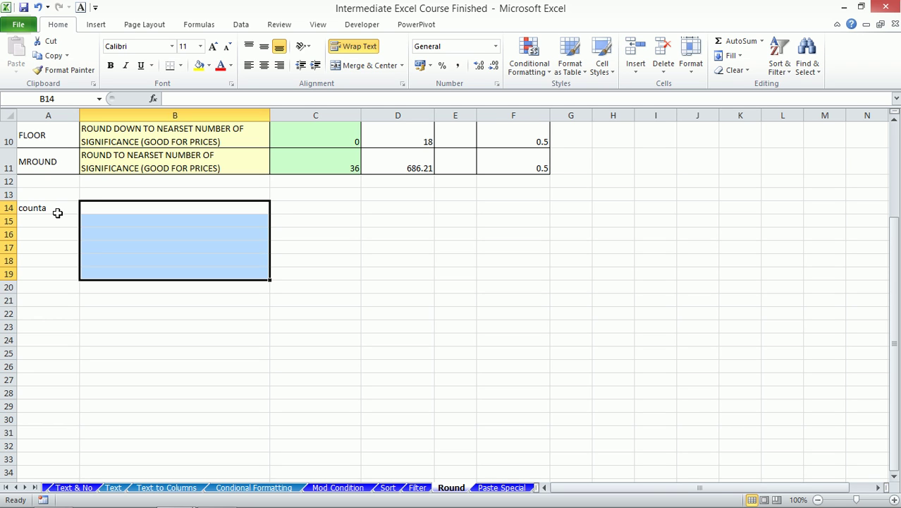
pyautogui.press('Up')
pyautogui.press('Down')
# - Enter q, w, e, r, 1, 1, 2 down B14:B20
pyautogui.write('q')
pyautogui.press('Return')
pyautogui.write('w')
pyautogui.press('Return')
pyautogui.write('e')
pyautogui.press('Return')
pyautogui.write('r')
pyautogui.press('Return')
pyautogui.write('1')
pyautogui.press('Return')
pyautogui.write('1')
pyautogui.press('Return')
pyautogui.write('2')
pyautogui.press('Return')
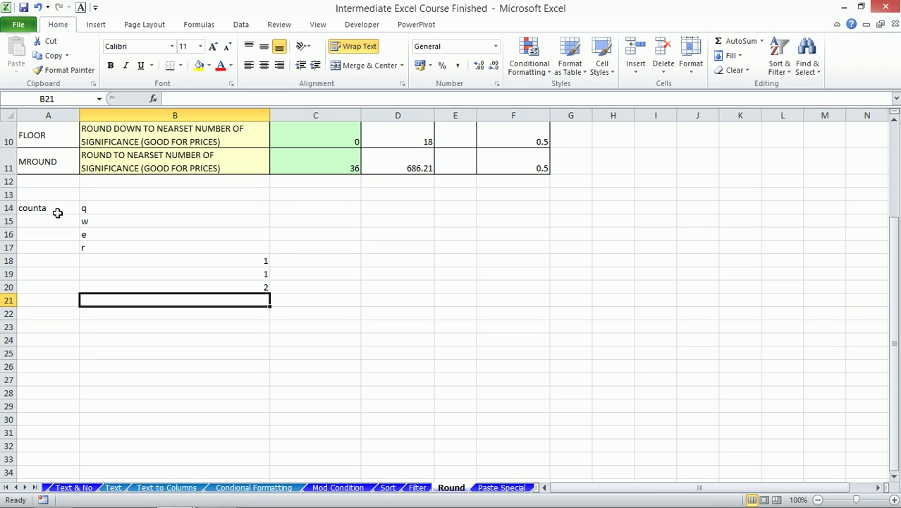
# - Enter =COUNTA(B14:B20) in C14, counting all 7 entries
pyautogui.click(152, 214)
pyautogui.moveTo(152, 214); pyautogui.dragTo(167, 282)
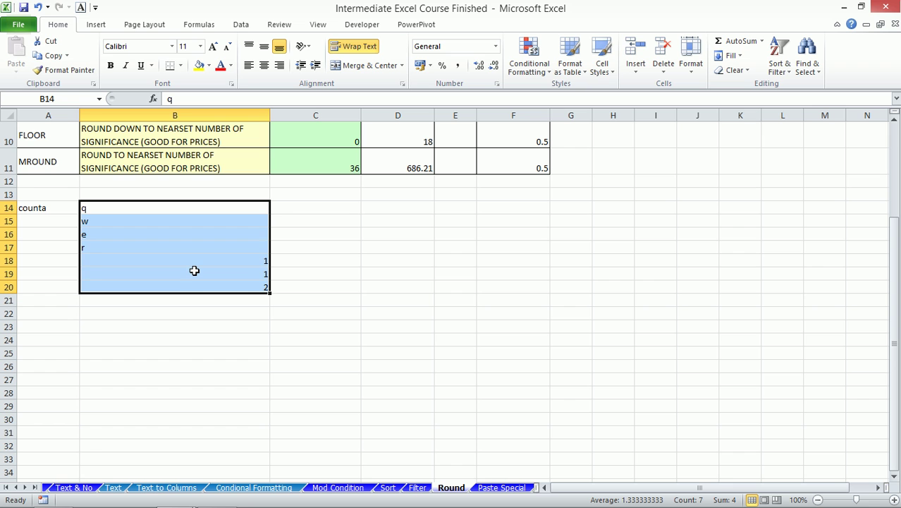
pyautogui.click(312, 208)
pyautogui.write('=counta')
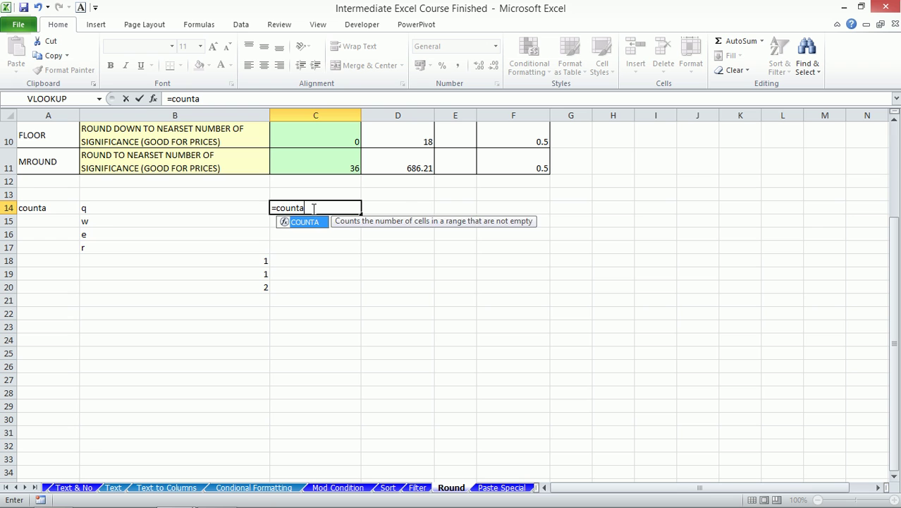
pyautogui.press('Tab')
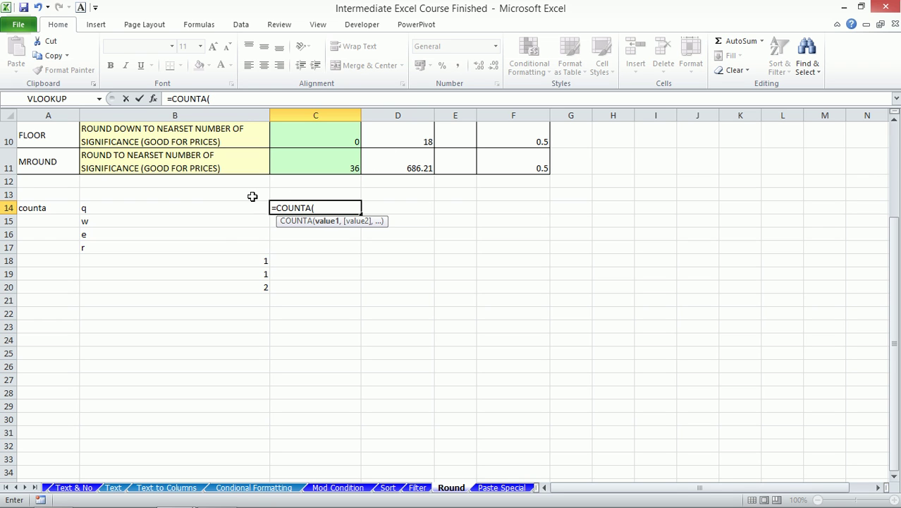
pyautogui.click(221, 208)
pyautogui.moveTo(220, 208); pyautogui.dragTo(219, 280)
pyautogui.write(')')
pyautogui.press('Return')
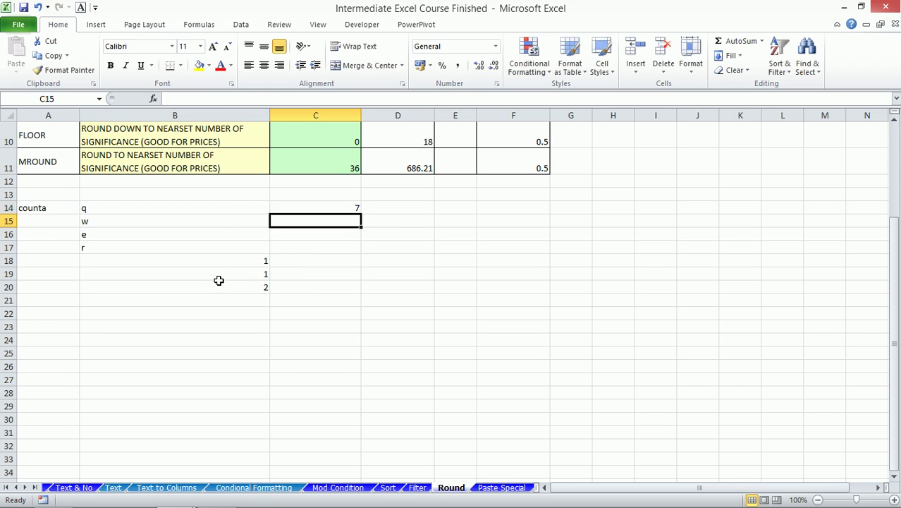
pyautogui.moveTo(187, 205); pyautogui.dragTo(196, 287)
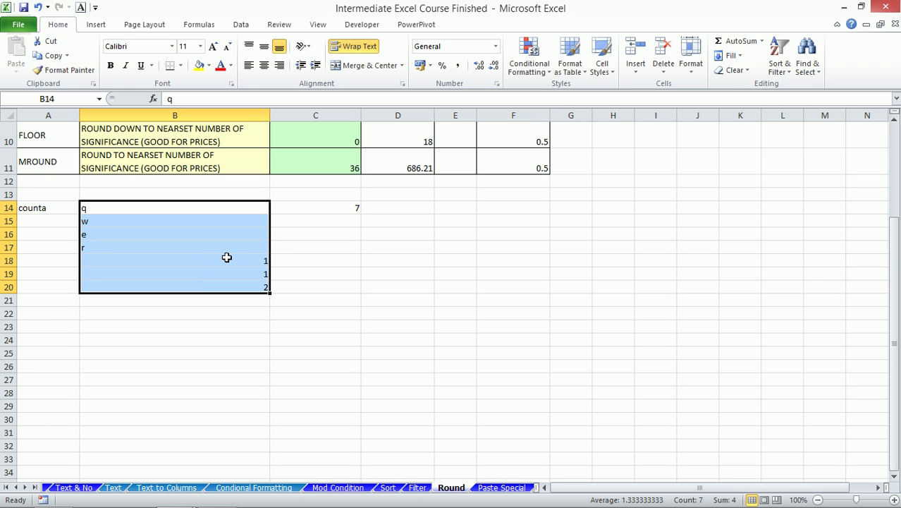
# - Type the label count in A15
pyautogui.click(47, 220)
pyautogui.write('count')
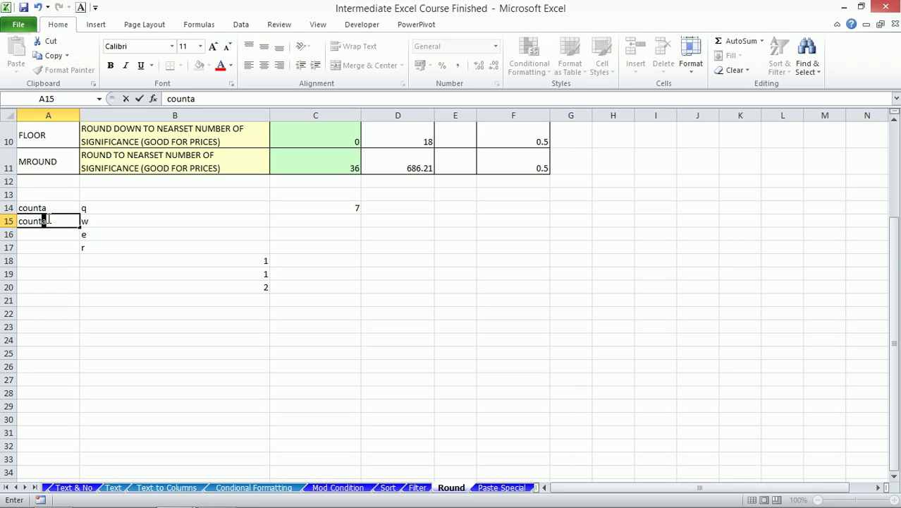
pyautogui.press('BackSpace')
pyautogui.press('Return')
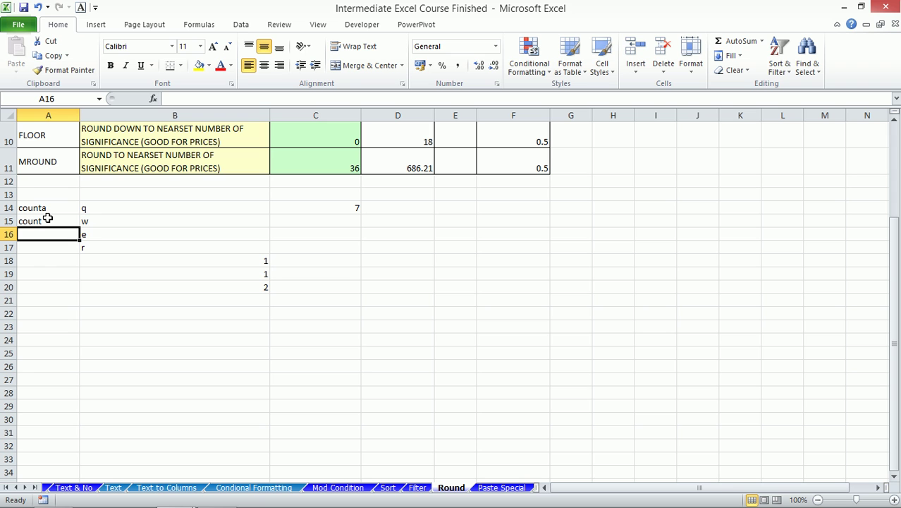
# - Enter =COUNT(B14:B20) in C15, counting only the 3 numbers
pyautogui.press('Right')
pyautogui.press('Right')
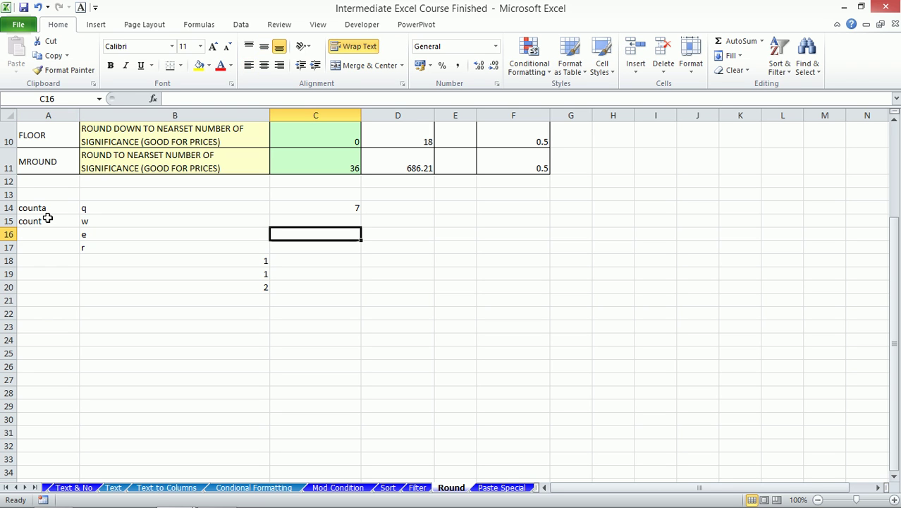
pyautogui.press('Up')
pyautogui.write('=')
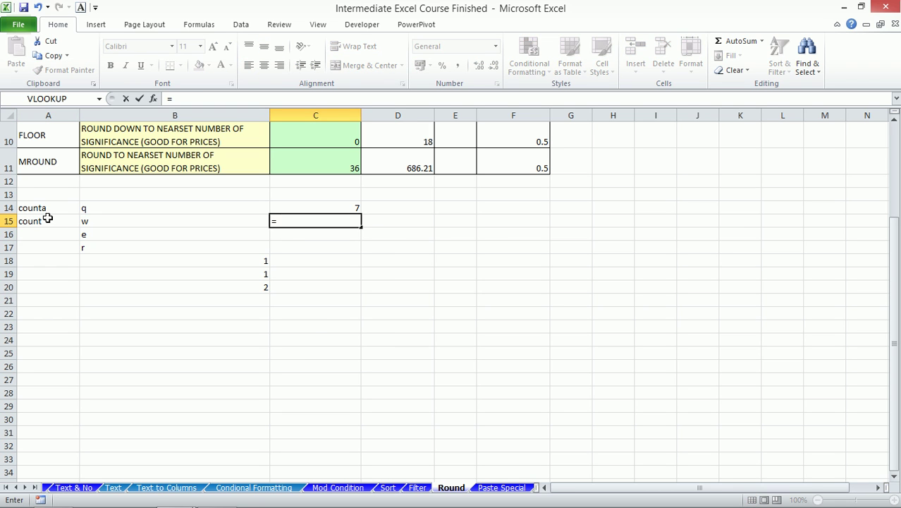
pyautogui.write('count')
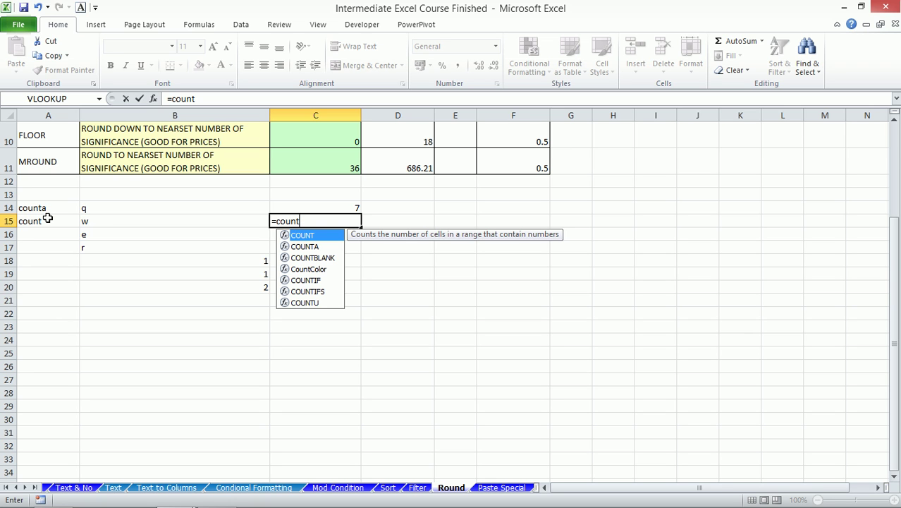
pyautogui.press('Tab')
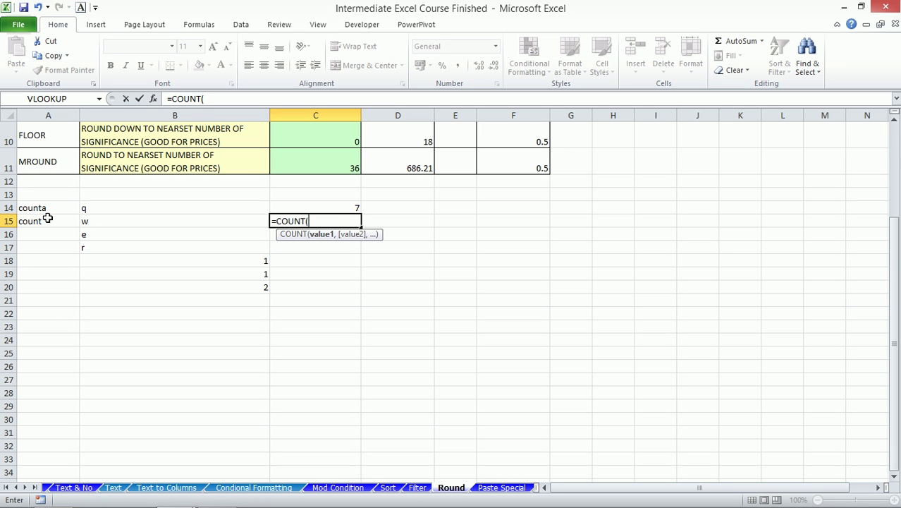
pyautogui.moveTo(207, 206); pyautogui.dragTo(203, 283)
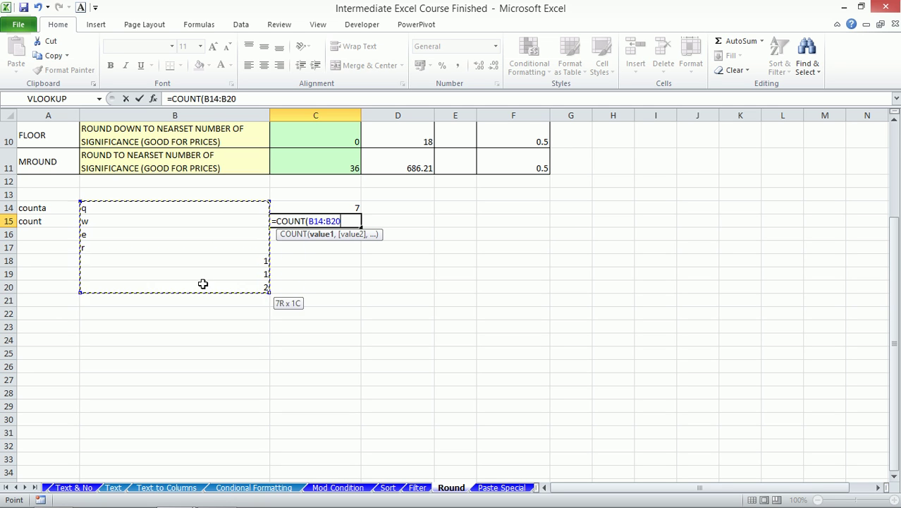
pyautogui.write(')')
pyautogui.press('Return')
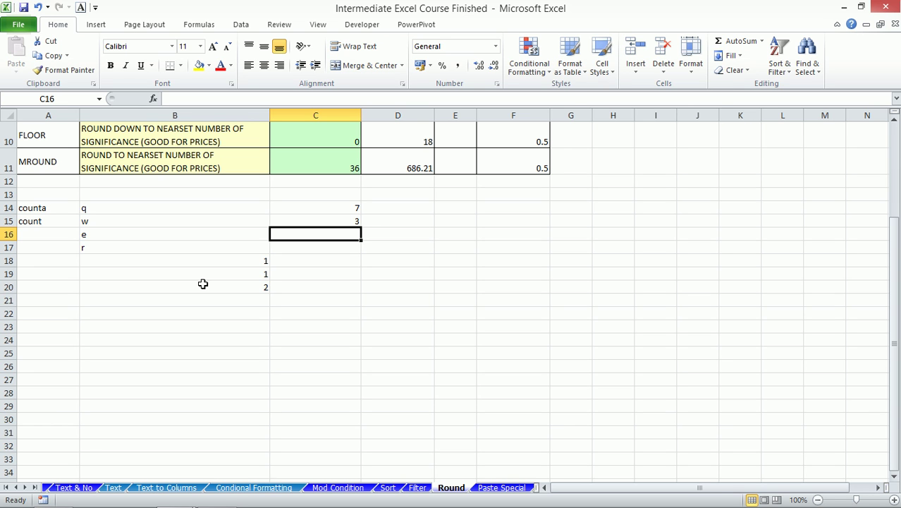
# - Show and hide the taskbar's hidden notification icons, then select cell D16
pyautogui.moveTo(821, 501)
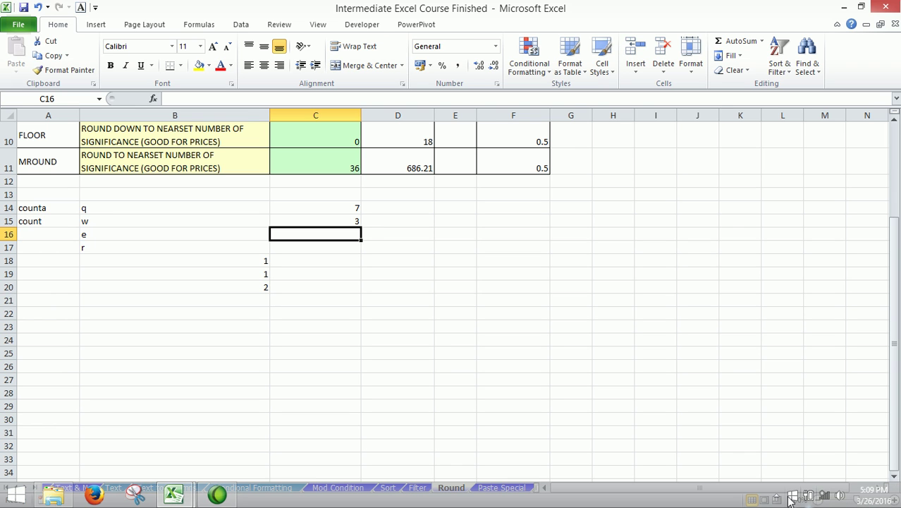
pyautogui.click(778, 499)
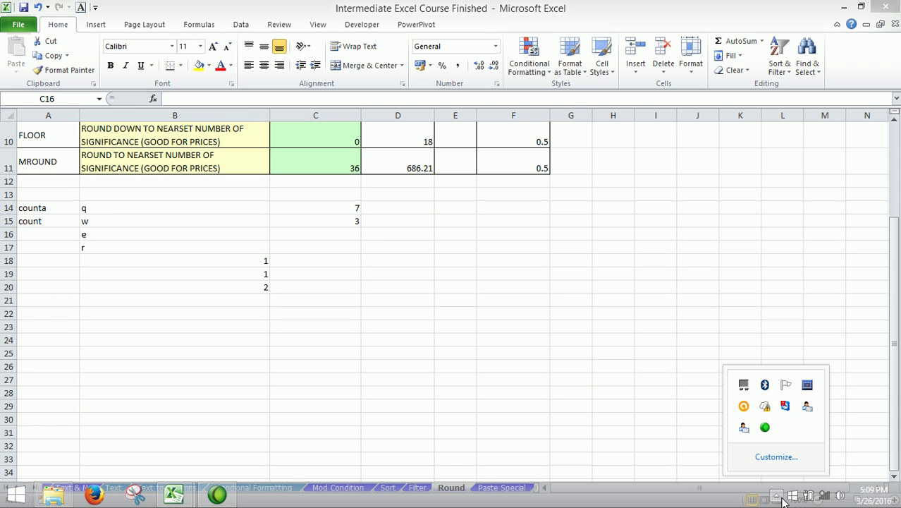
pyautogui.click(307, 173)
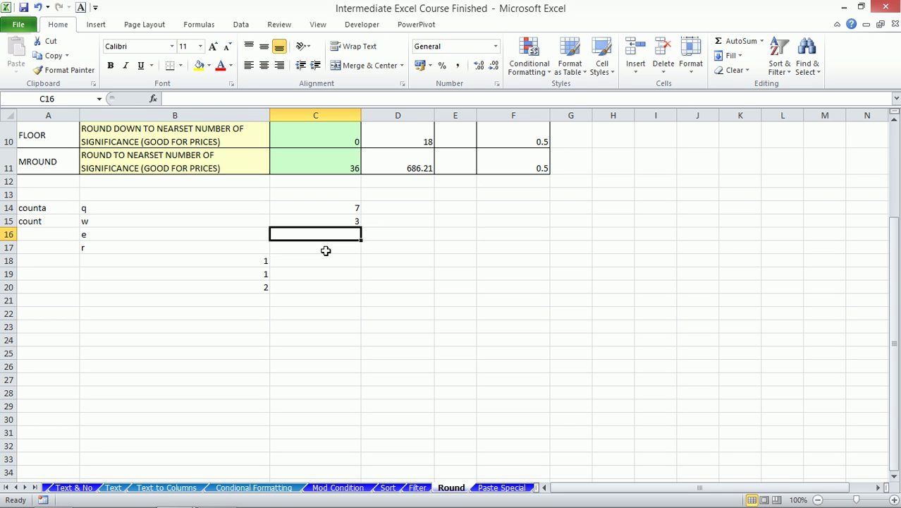
pyautogui.click(386, 235)
# - Insert a new comment on cell D16 and delete its author name line
pyautogui.rightClick(386, 235)
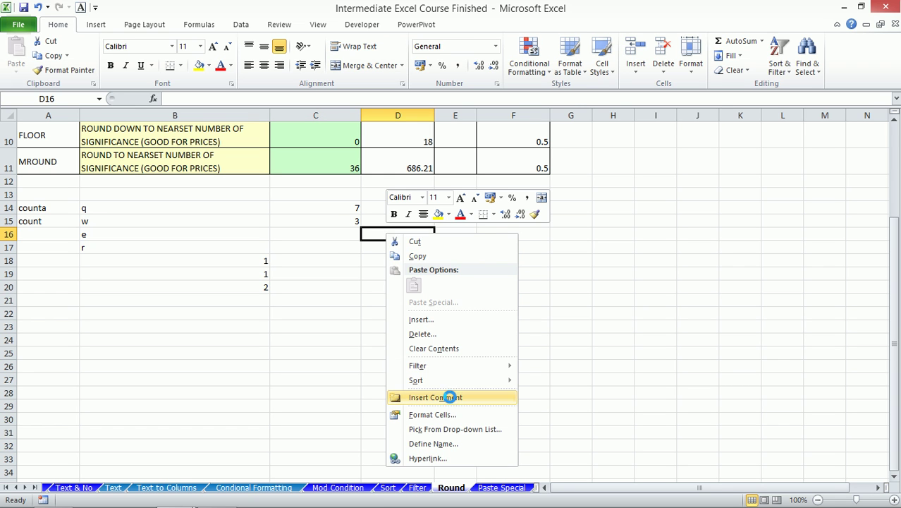
pyautogui.click(451, 396)
pyautogui.moveTo(503, 226); pyautogui.dragTo(425, 223)
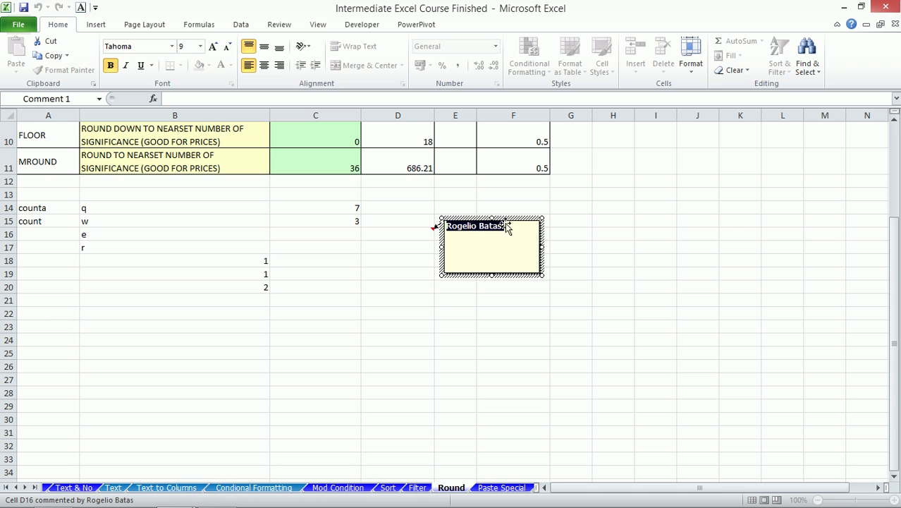
pyautogui.press('Delete')
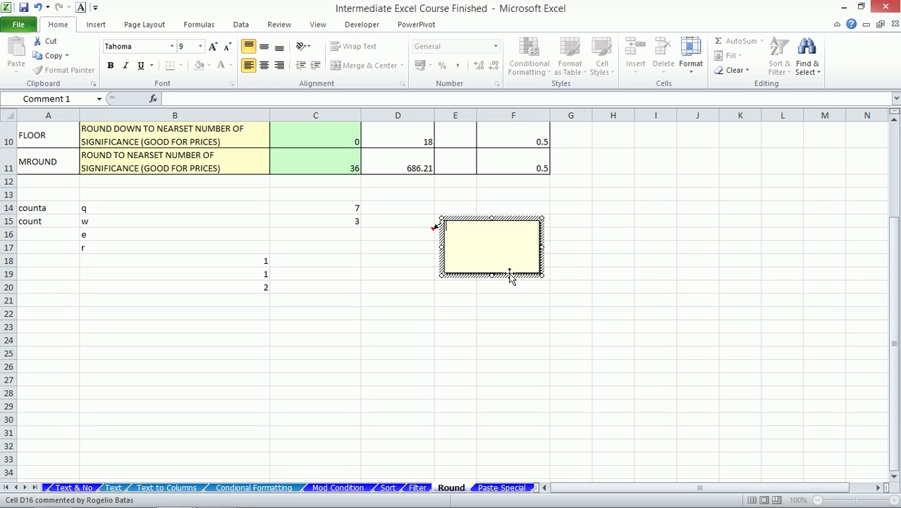
# - Select the D16 comment's border and open its Format Comment dialog
pyautogui.click(507, 276)
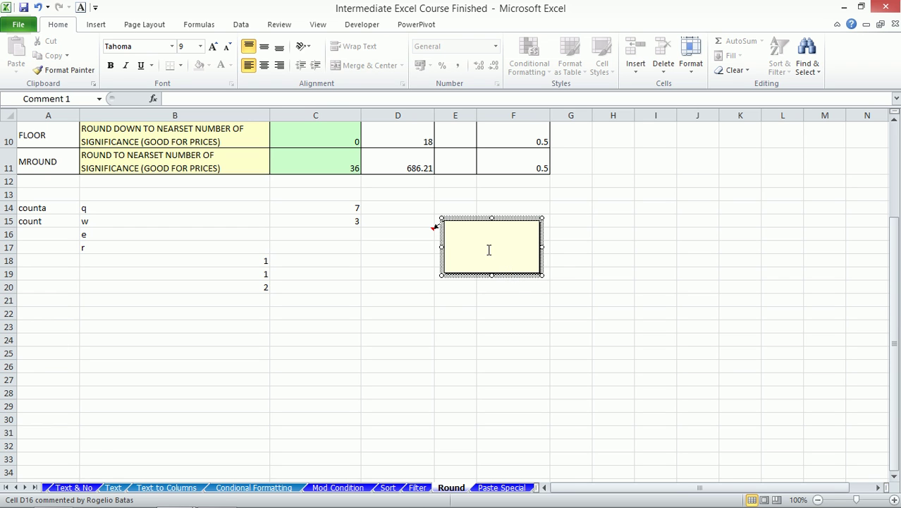
pyautogui.click(466, 228)
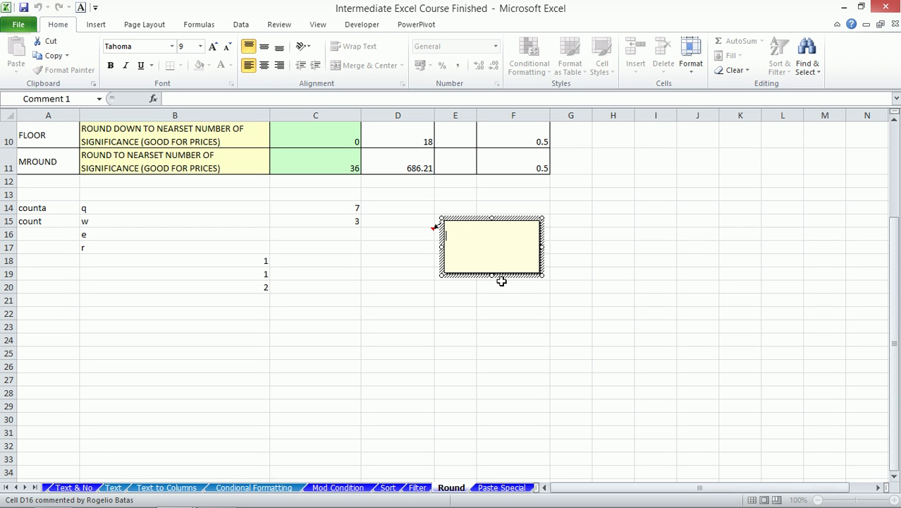
pyautogui.click(504, 276)
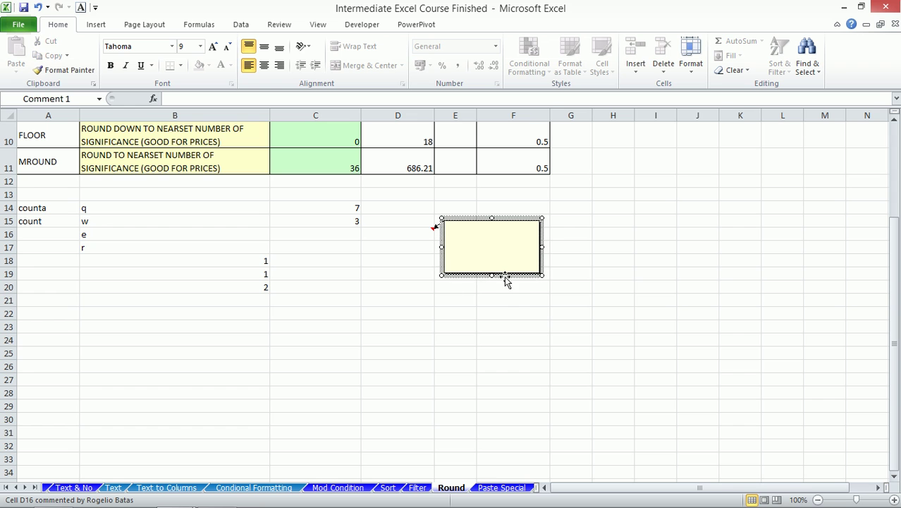
pyautogui.rightClick(504, 277)
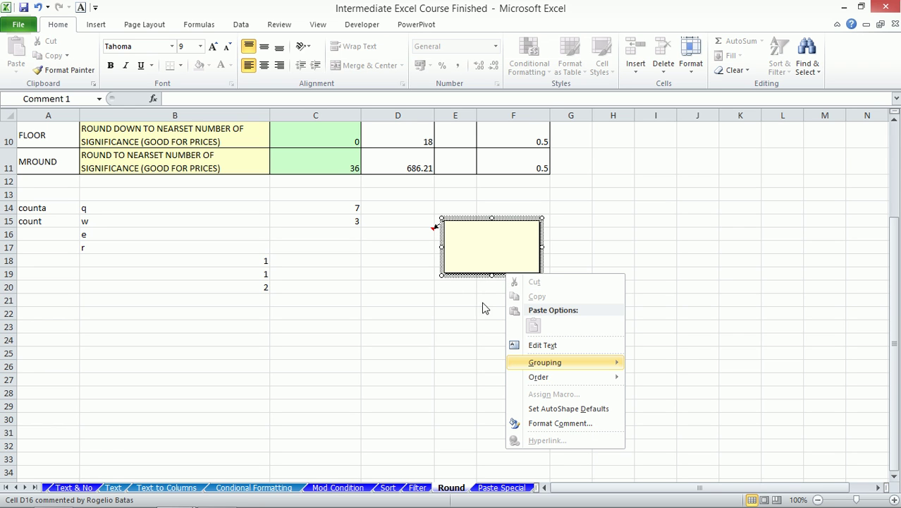
pyautogui.click(472, 279)
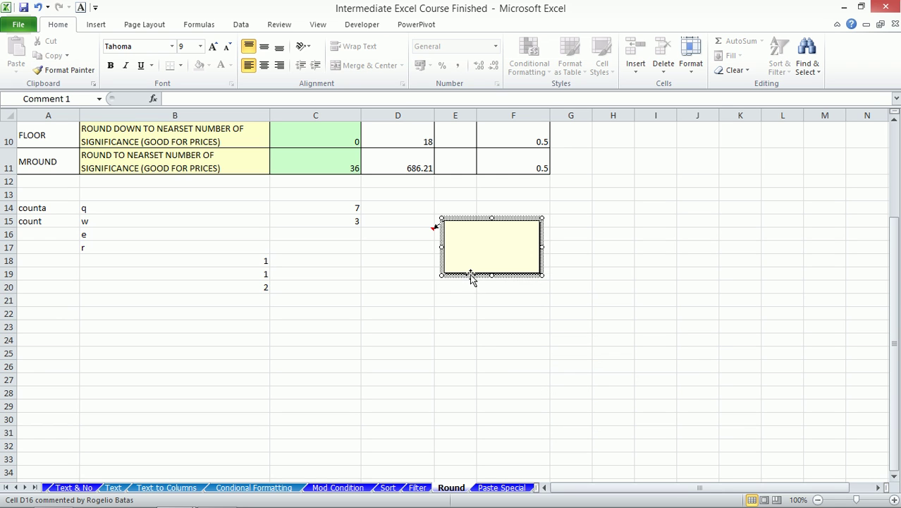
pyautogui.doubleClick(473, 279)
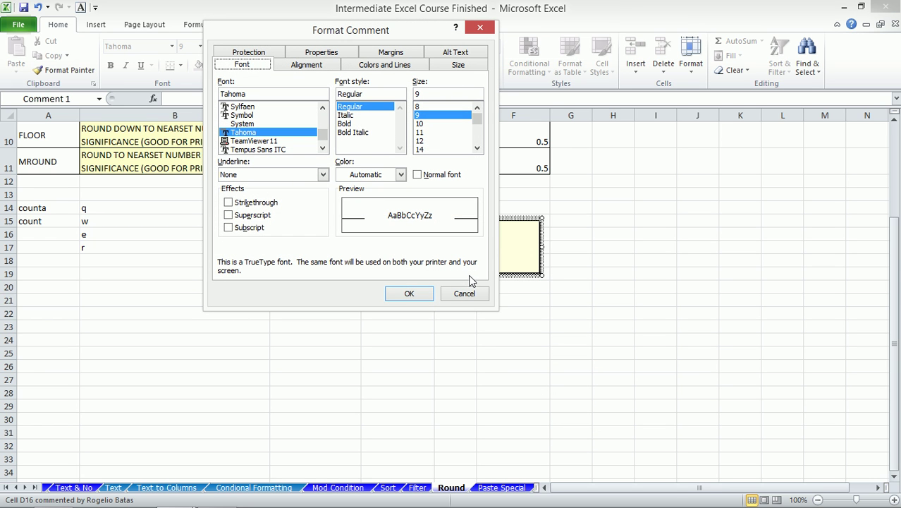
# - Explore the comment's fill colour, custom colour and Fill Effects options, then cancel
pyautogui.click(387, 68)
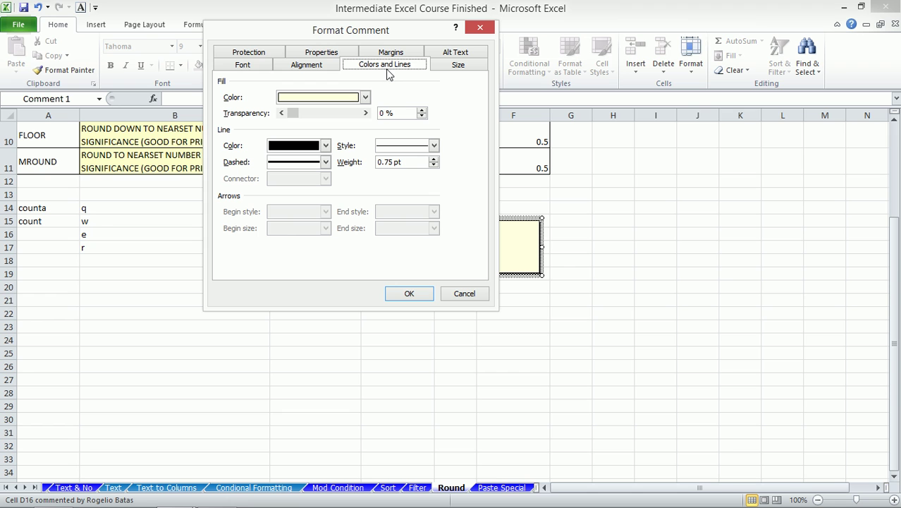
pyautogui.click(366, 98)
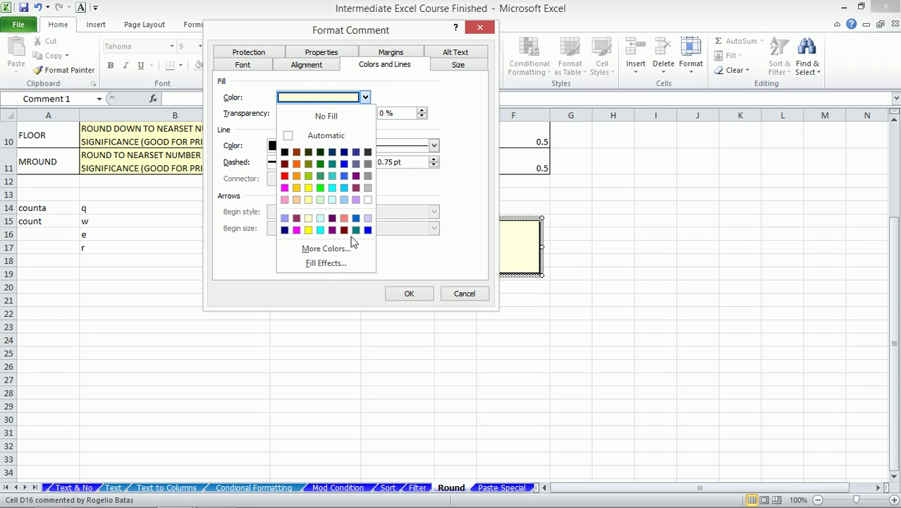
pyautogui.click(343, 256)
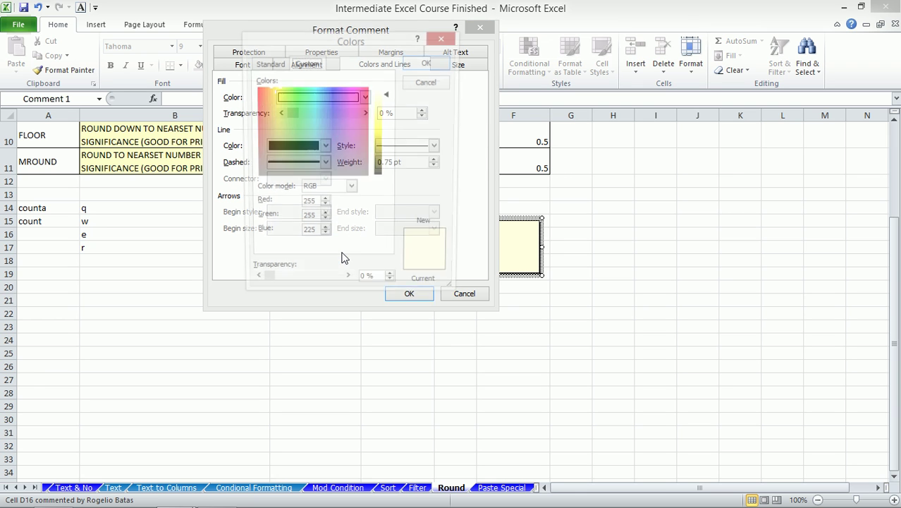
pyautogui.click(428, 83)
pyautogui.click(365, 98)
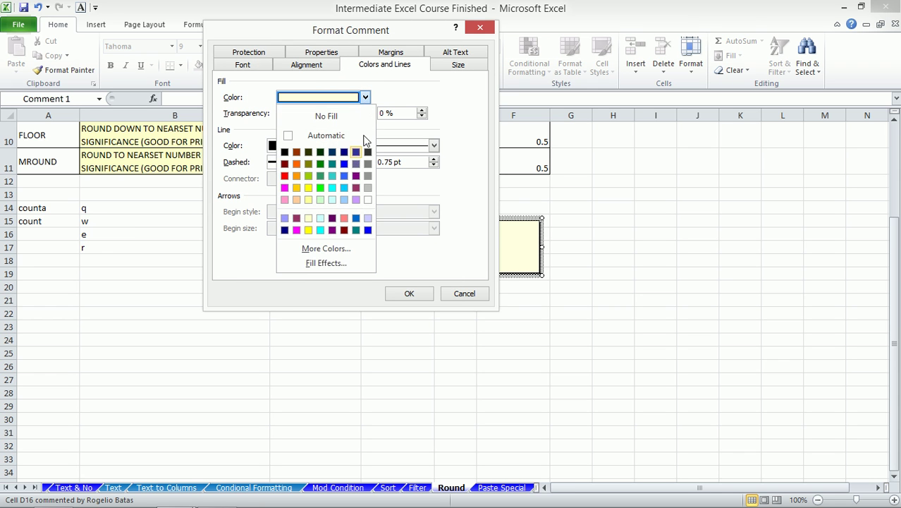
pyautogui.click(306, 261)
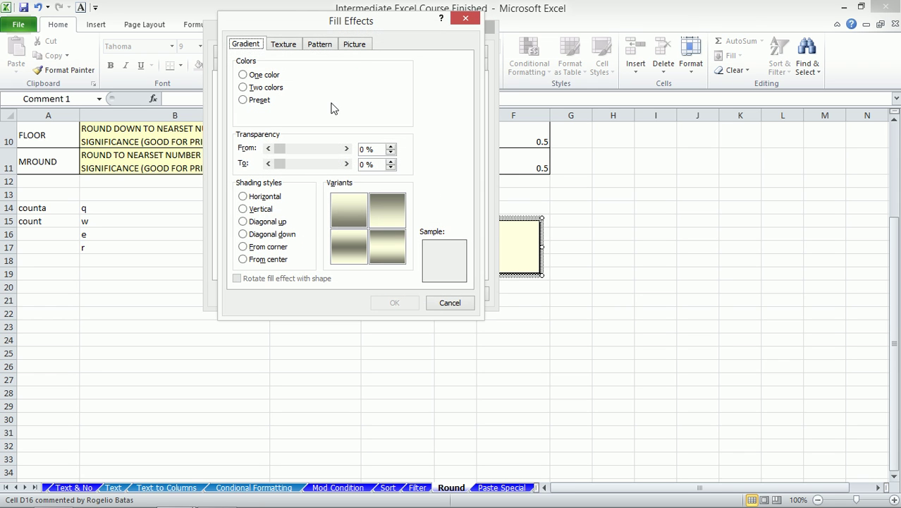
pyautogui.click(355, 46)
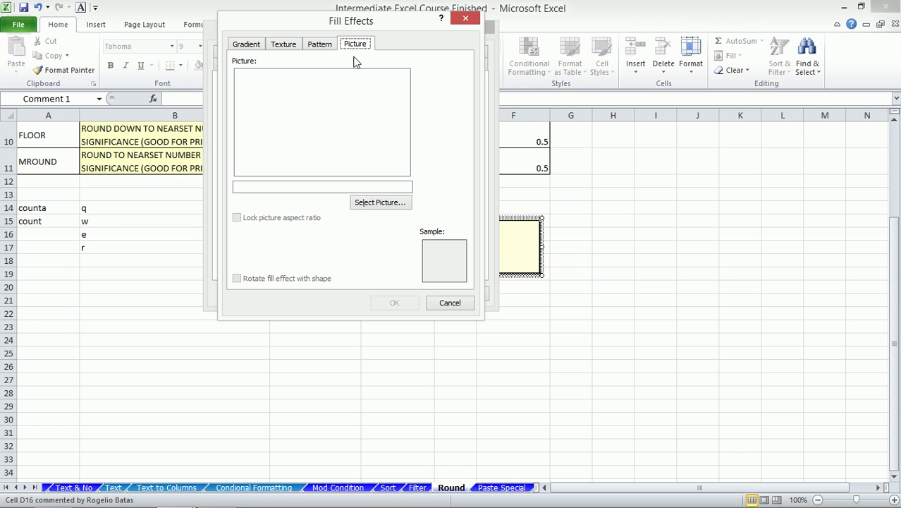
pyautogui.click(450, 302)
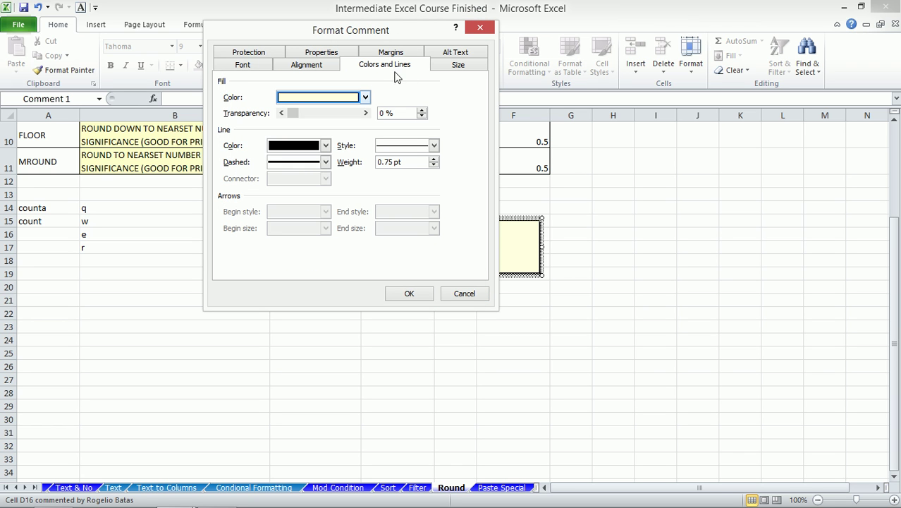
# - Fill the D16 comment with the first photo from the E: drive's Picture folder
pyautogui.click(365, 98)
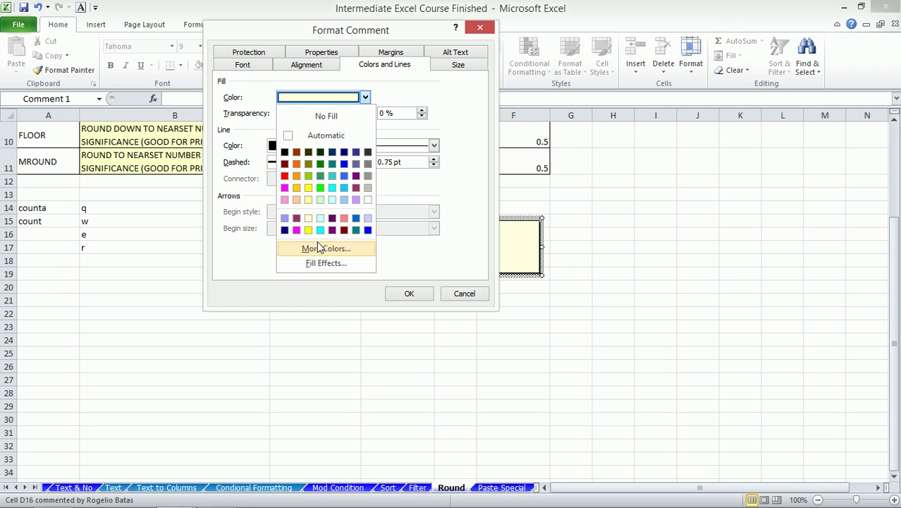
pyautogui.click(317, 263)
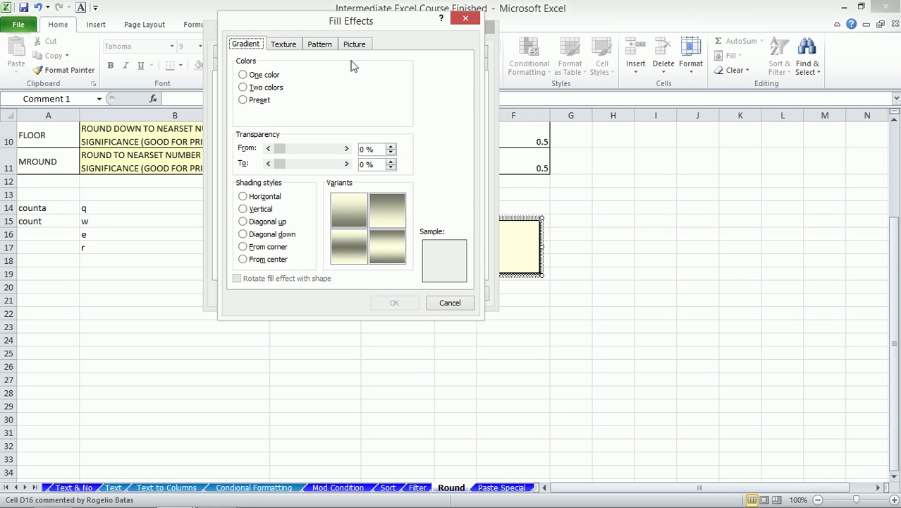
pyautogui.click(354, 47)
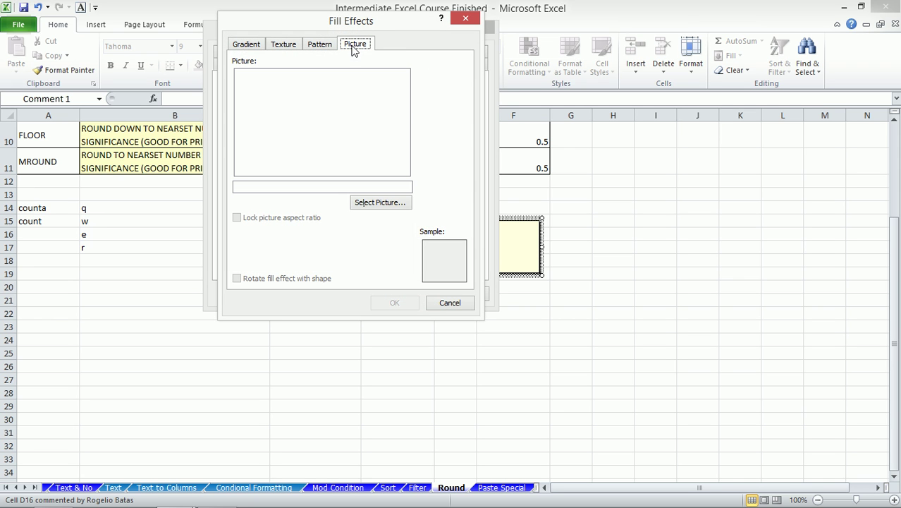
pyautogui.click(377, 202)
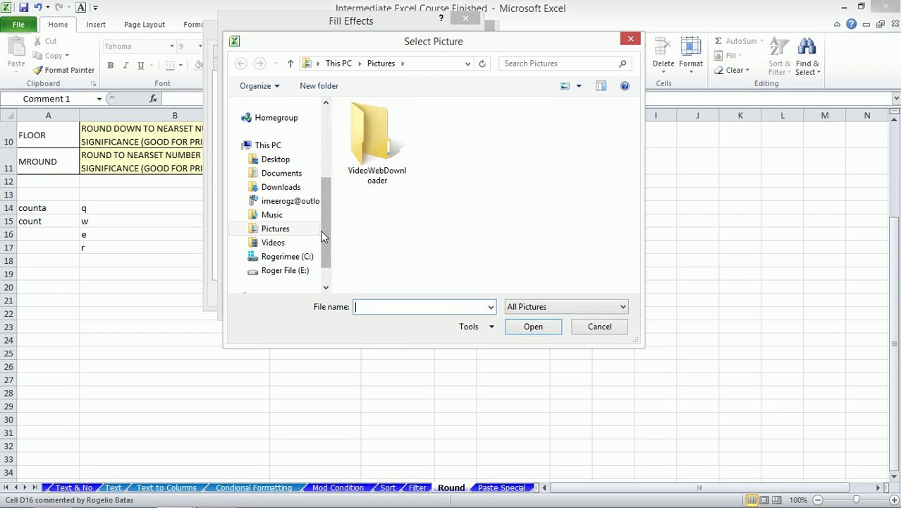
pyautogui.click(296, 275)
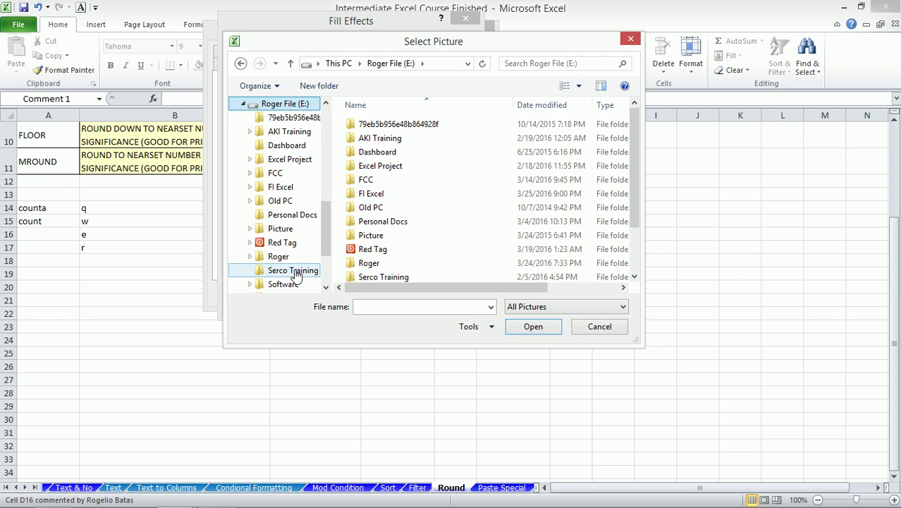
pyautogui.doubleClick(370, 236)
pyautogui.doubleClick(372, 153)
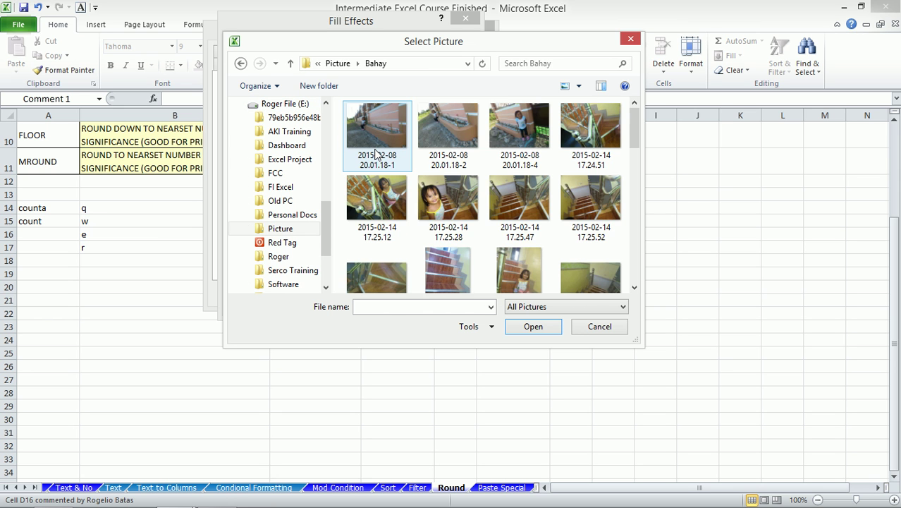
pyautogui.doubleClick(376, 129)
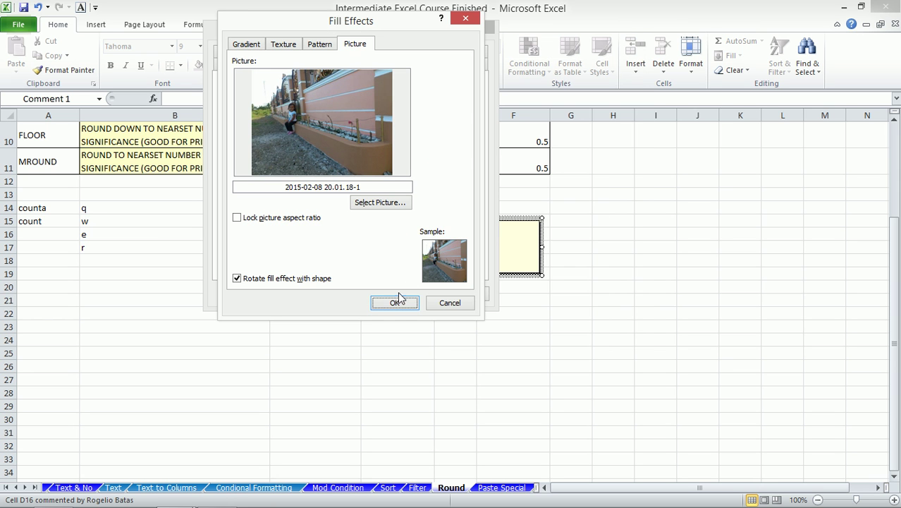
pyautogui.click(397, 301)
pyautogui.click(411, 297)
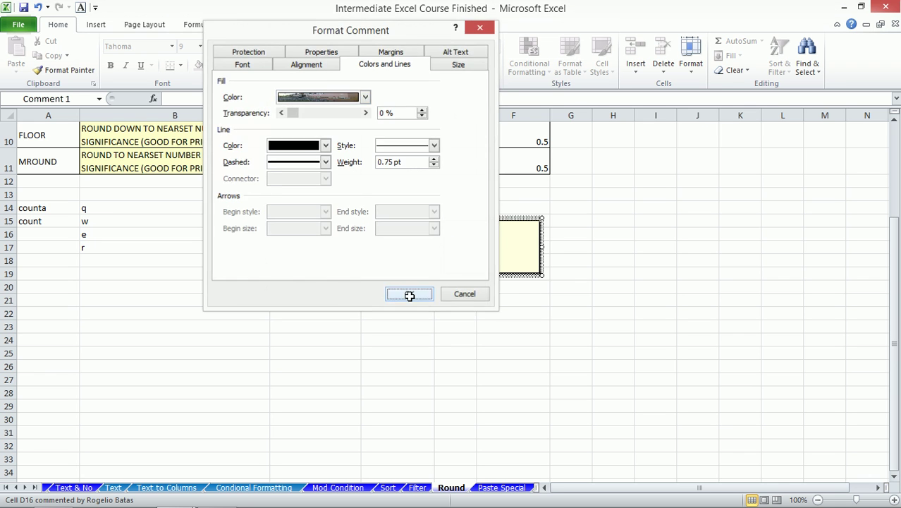
# - Enlarge the photo-filled comment box and select other cells so it hides
pyautogui.moveTo(543, 276); pyautogui.dragTo(666, 365)
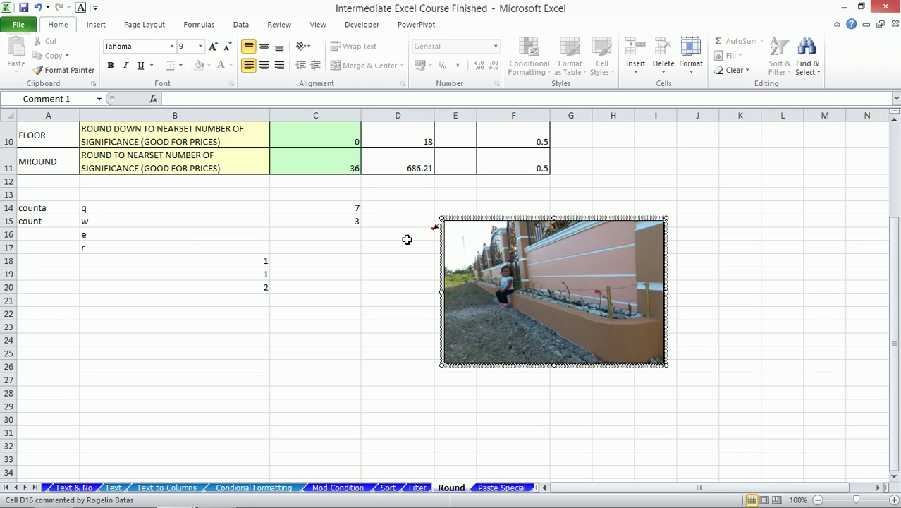
pyautogui.click(399, 233)
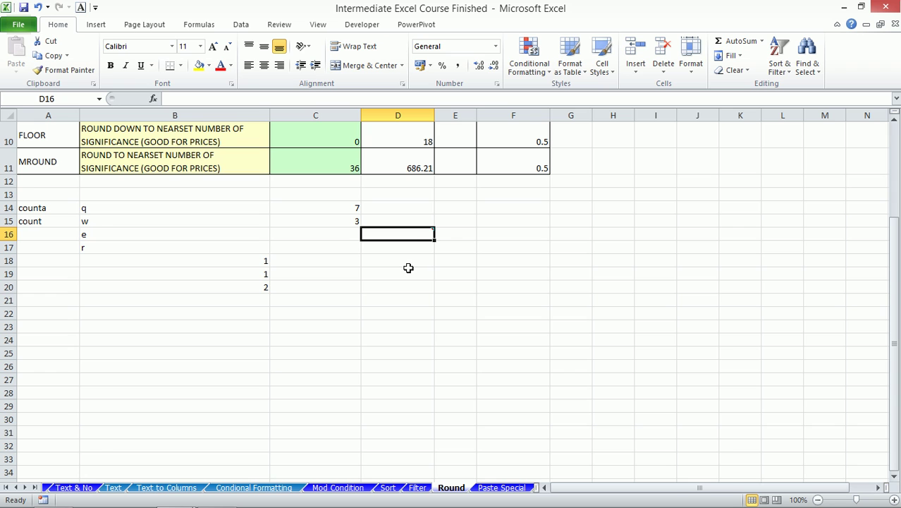
pyautogui.click(405, 260)
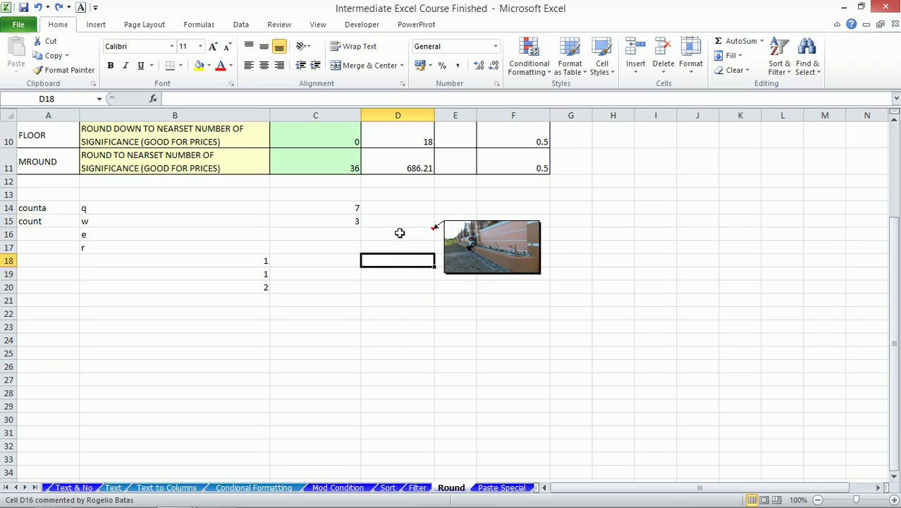
pyautogui.click(415, 278)
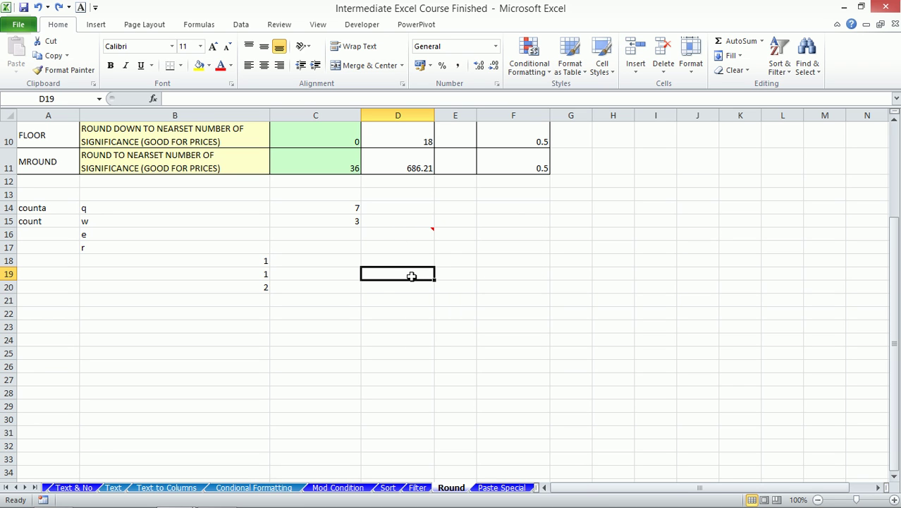
# - Add a comment to D18, clear the author name, and open its Format Comment dialog
pyautogui.rightClick(404, 262)
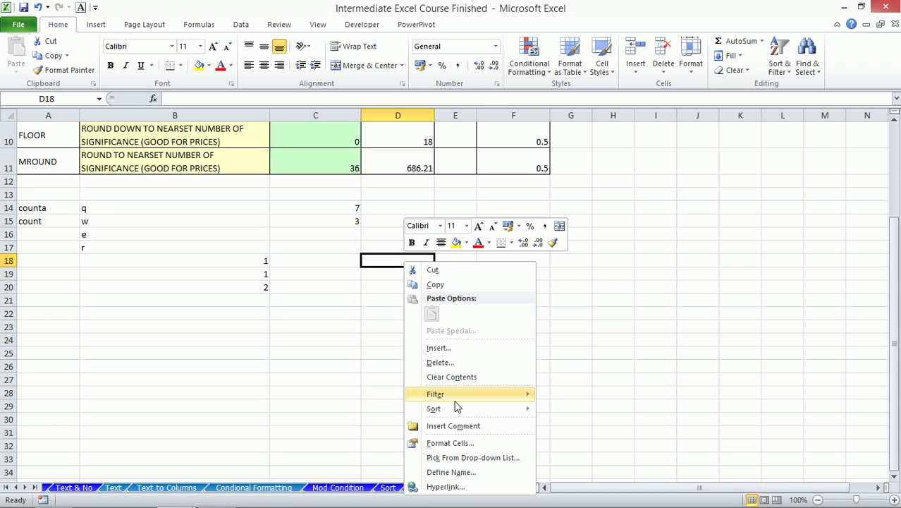
pyautogui.click(461, 427)
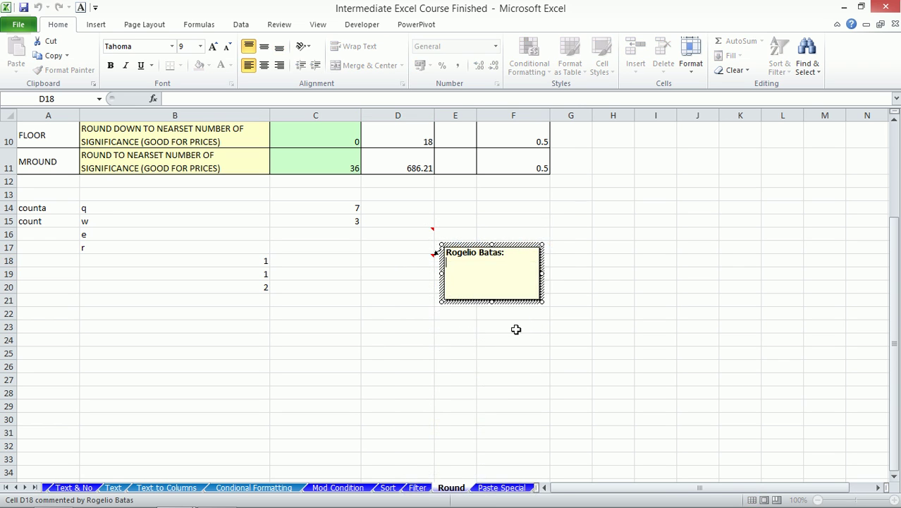
pyautogui.moveTo(517, 253); pyautogui.dragTo(422, 245)
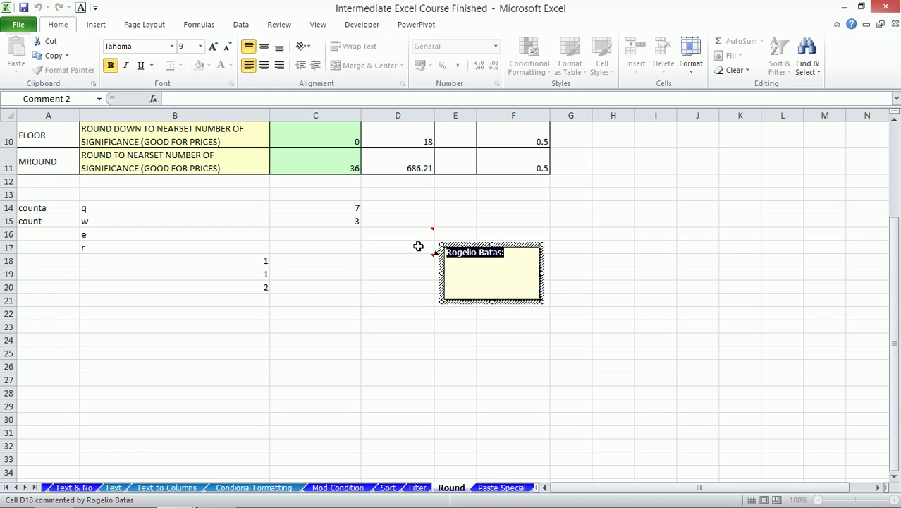
pyautogui.press('BackSpace')
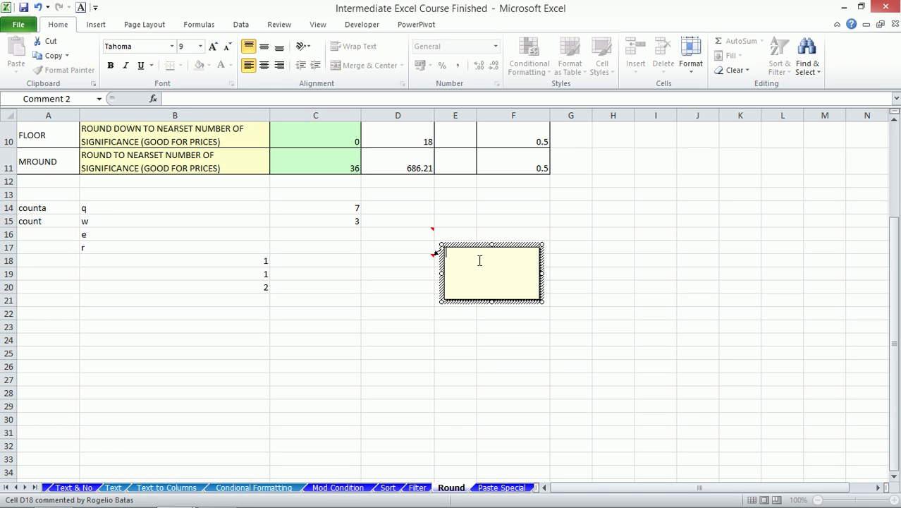
pyautogui.click(478, 302)
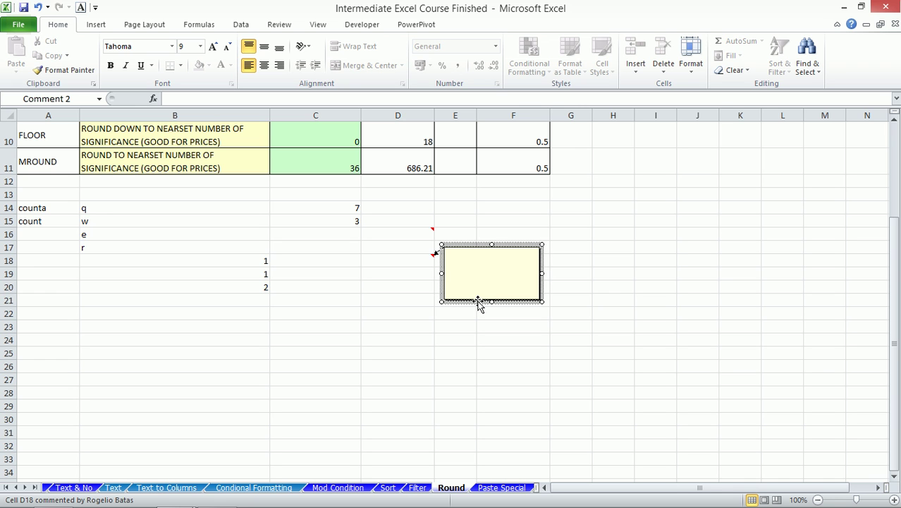
pyautogui.doubleClick(478, 303)
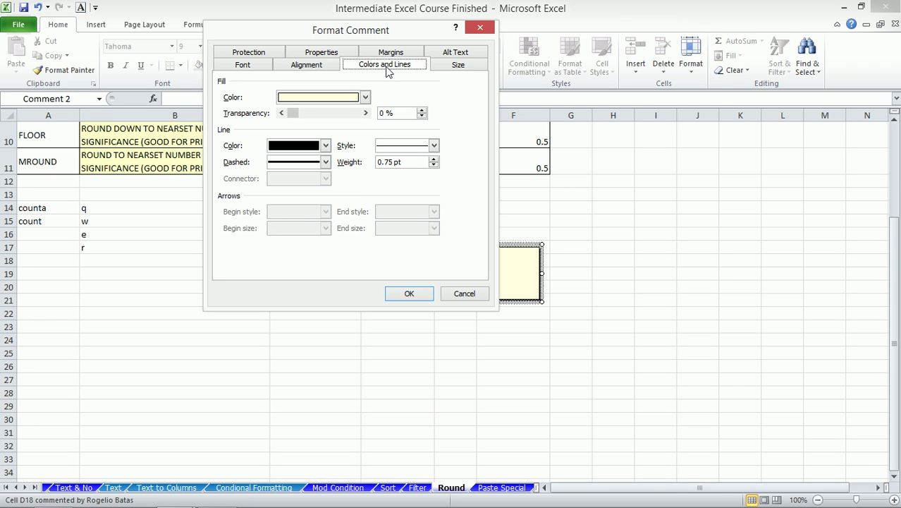
# - Fill D18's comment with the photo 2015-02-08 20.01.18-2 and finish editing it
pyautogui.click(366, 97)
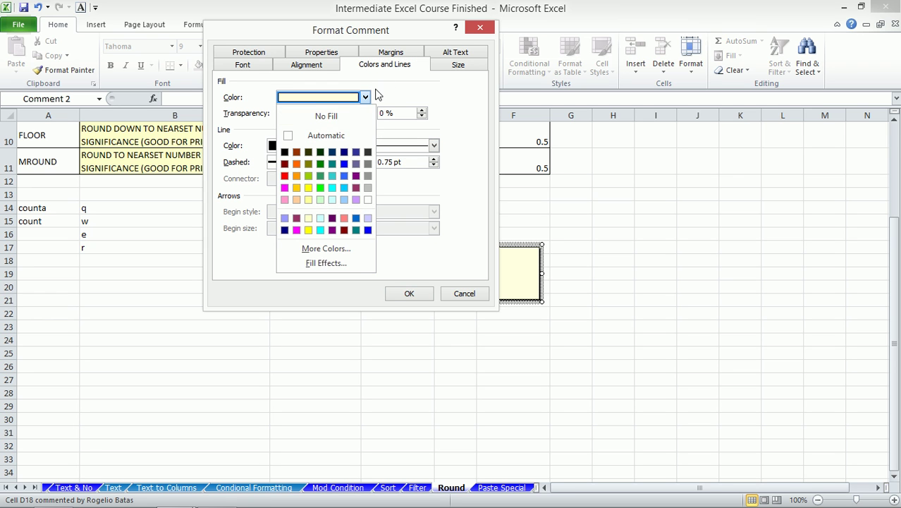
pyautogui.click(333, 262)
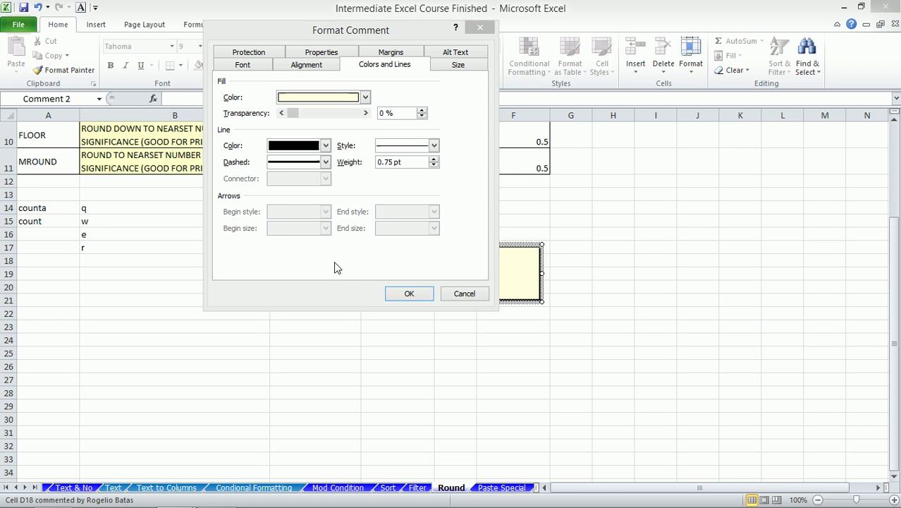
pyautogui.click(360, 46)
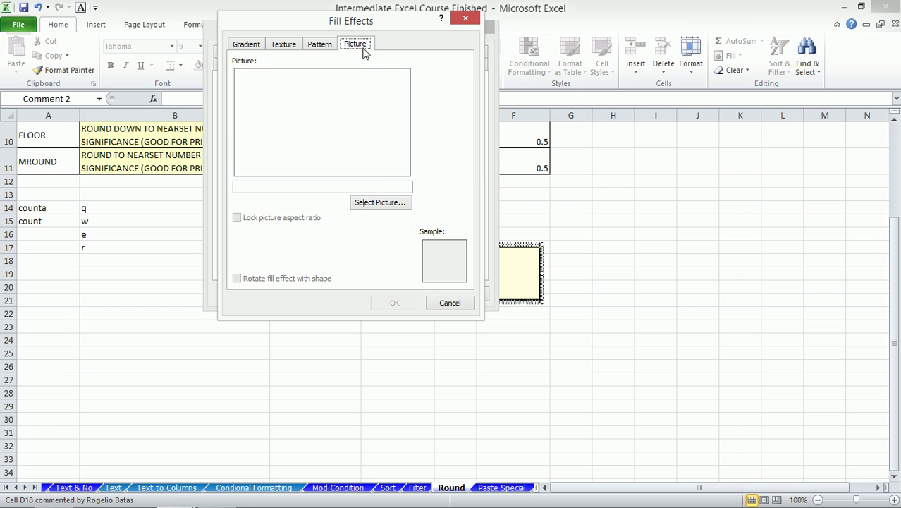
pyautogui.click(380, 203)
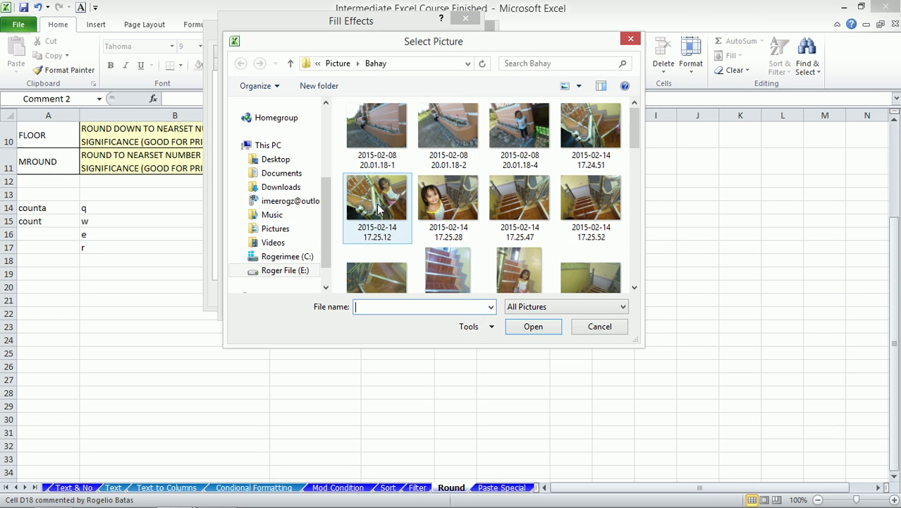
pyautogui.click(424, 121)
pyautogui.doubleClick(424, 121)
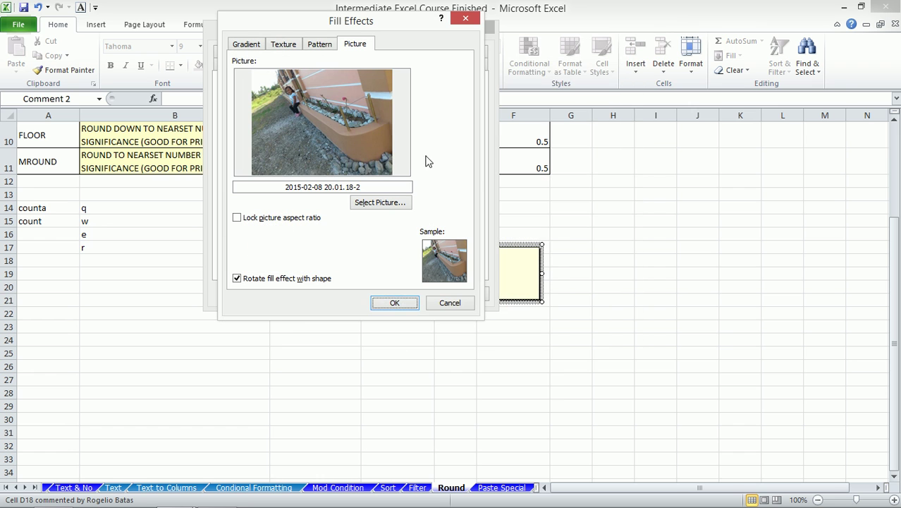
pyautogui.click(400, 305)
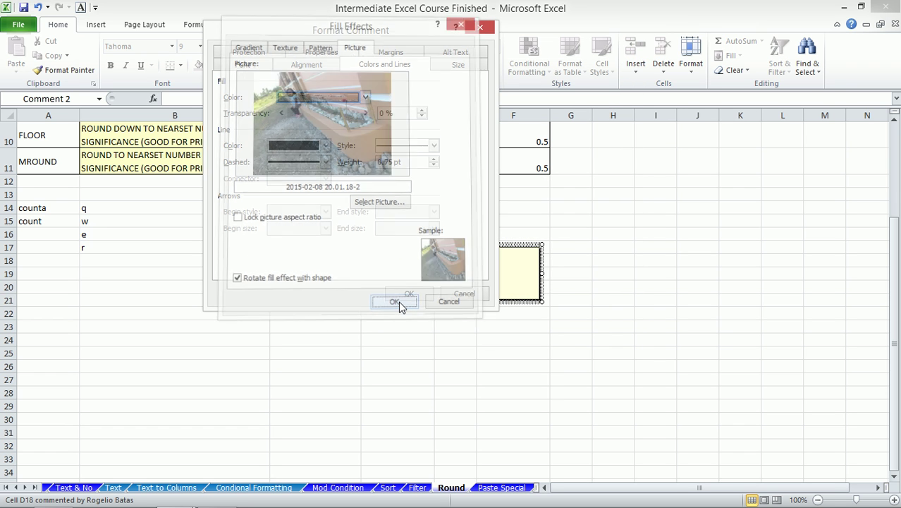
pyautogui.click(411, 294)
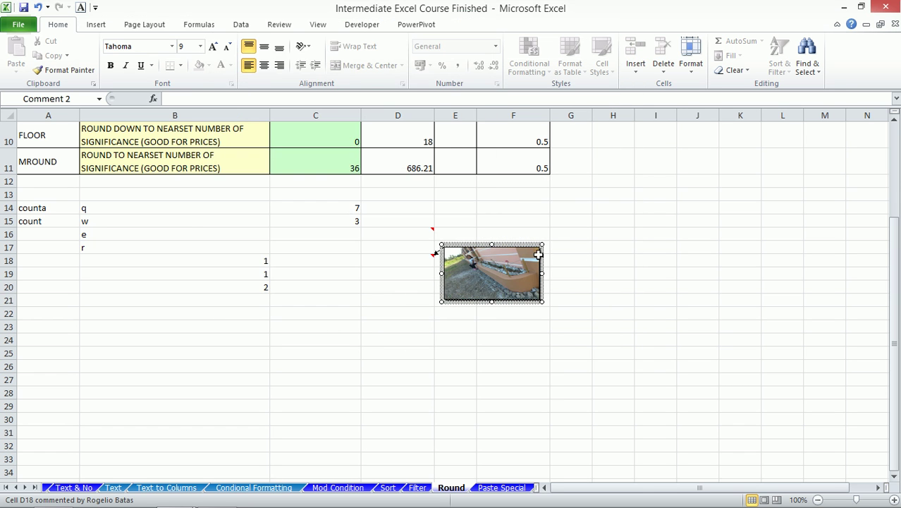
pyautogui.click(597, 237)
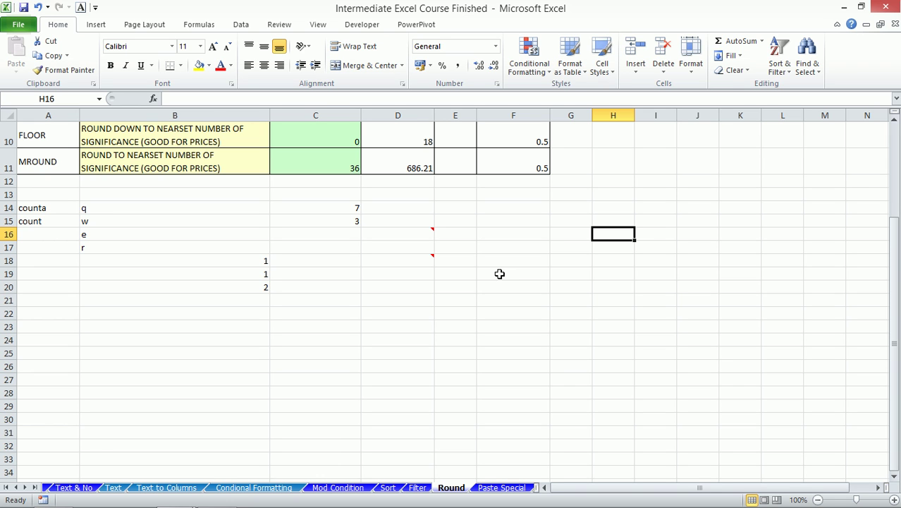
pyautogui.moveTo(405, 258)
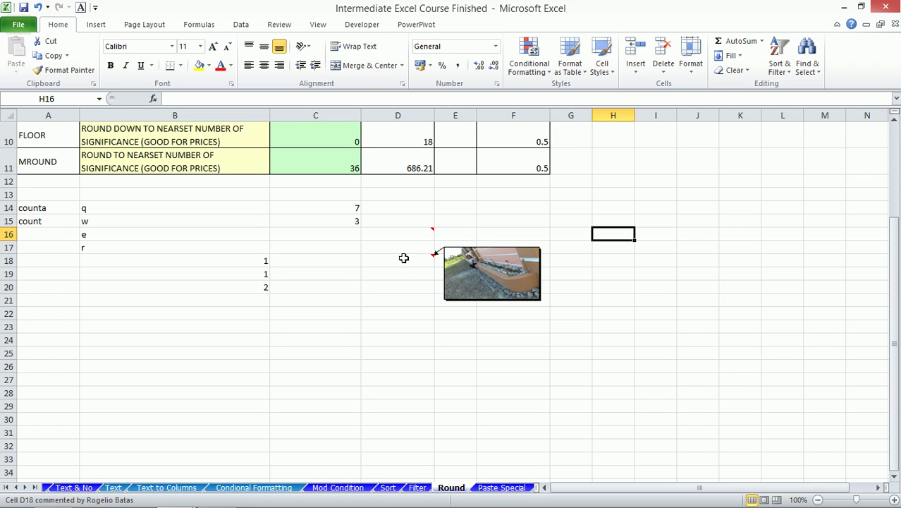
pyautogui.moveTo(413, 232)
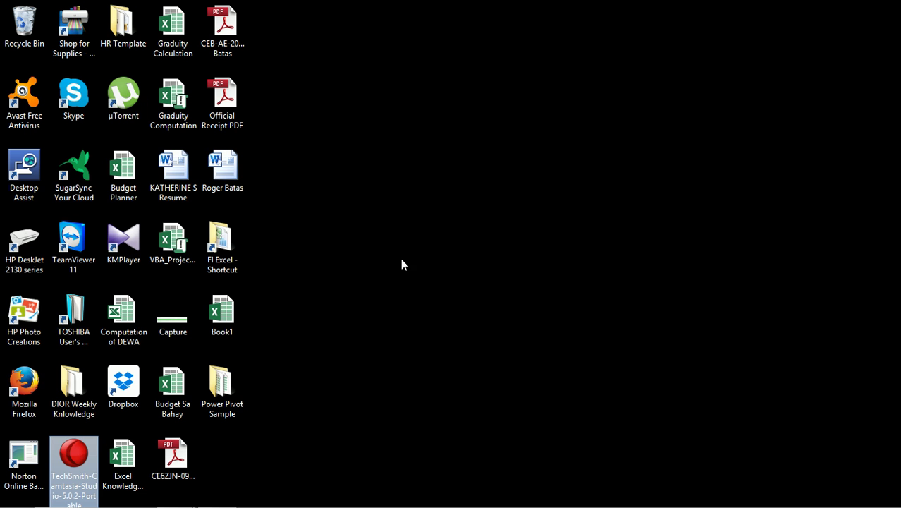
# - Open the HR Template folder maximized and navigate to FI Excel > Batch 2 > Advanced
pyautogui.doubleClick(134, 41)
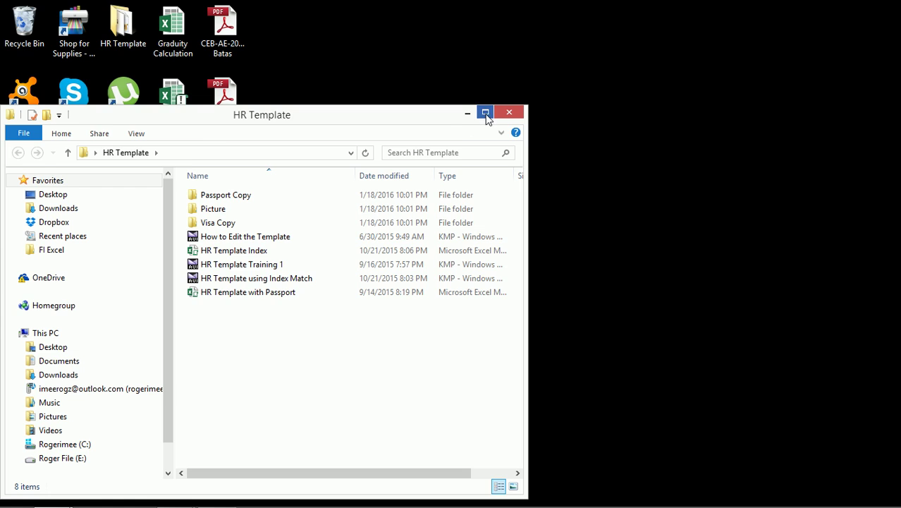
pyautogui.click(485, 112)
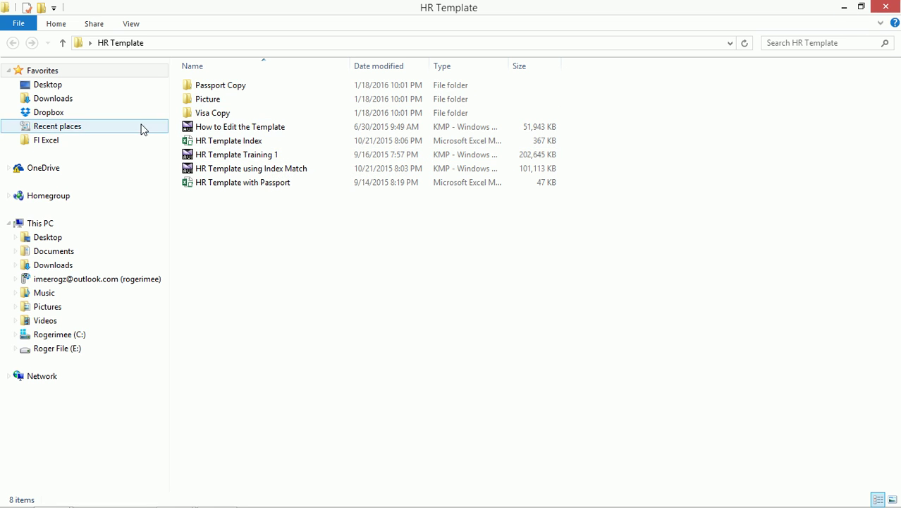
pyautogui.click(45, 141)
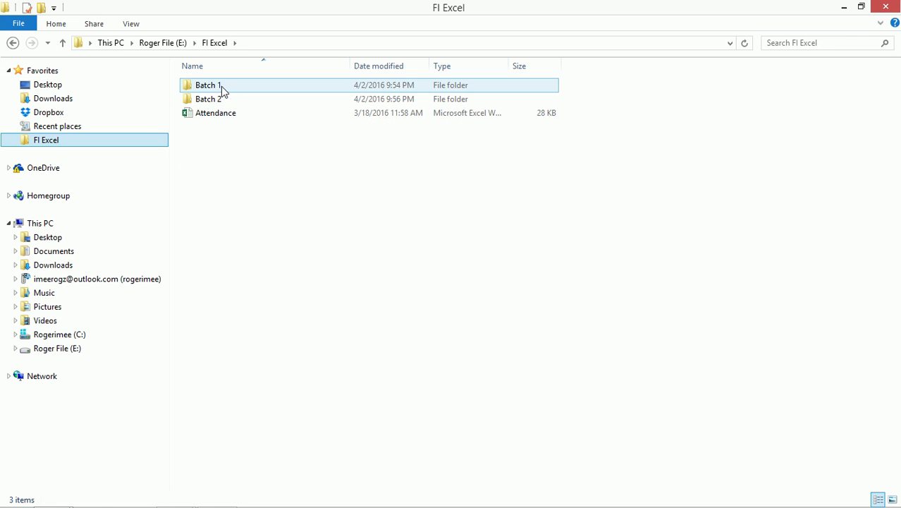
pyautogui.click(216, 100)
pyautogui.doubleClick(217, 101)
pyautogui.doubleClick(217, 86)
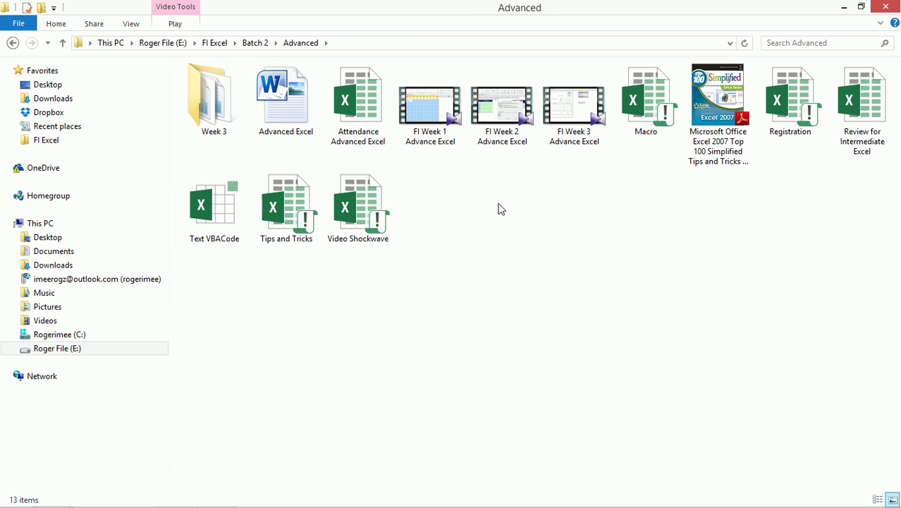
# - Open the Week 3 folder and drag HR Template with Passport into Excel
pyautogui.click(862, 9)
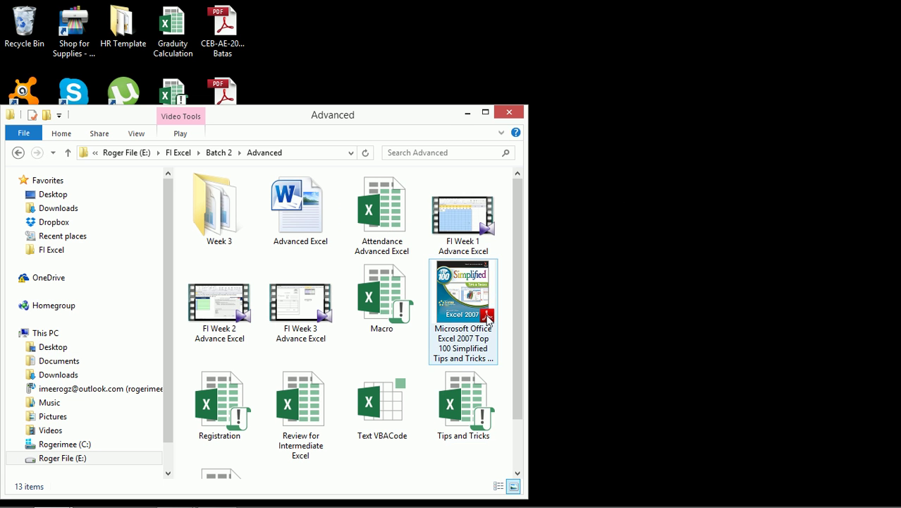
pyautogui.moveTo(282, 506)
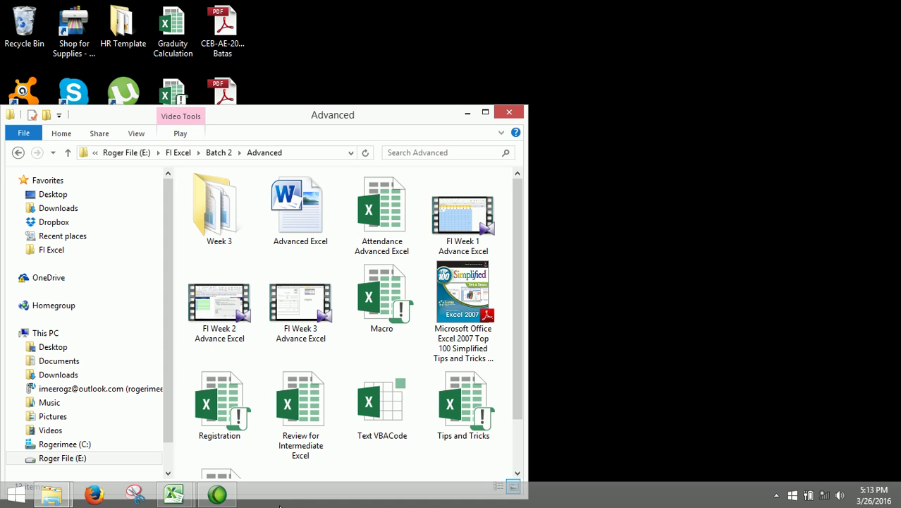
pyautogui.doubleClick(211, 220)
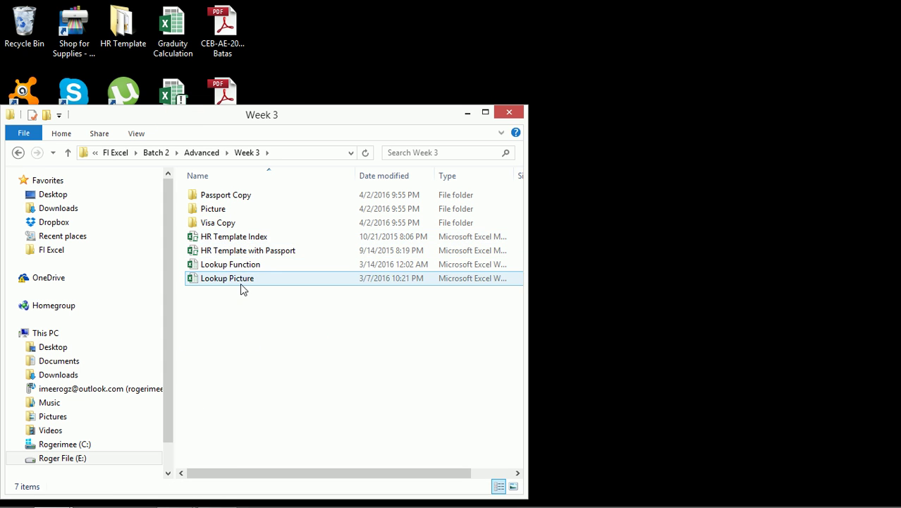
pyautogui.moveTo(247, 251); pyautogui.dragTo(257, 435)
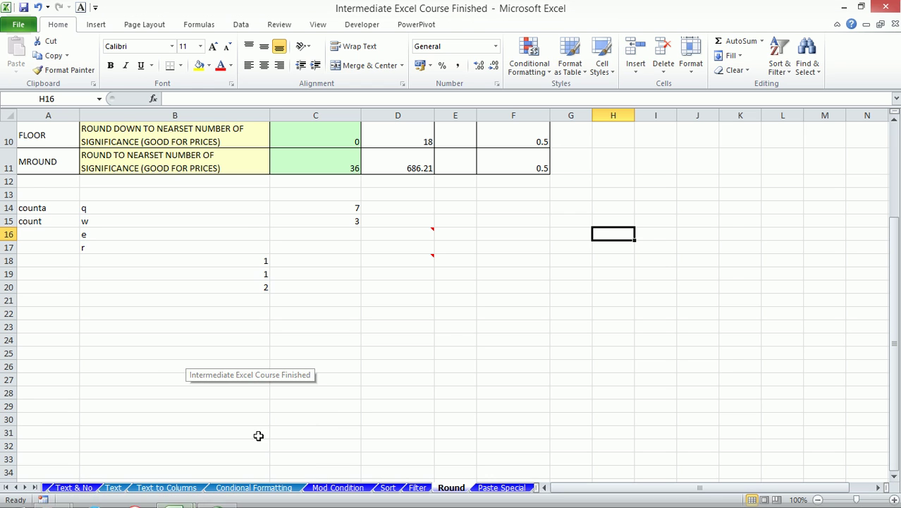
pyautogui.click(864, 7)
pyautogui.moveTo(287, 251); pyautogui.dragTo(641, 263)
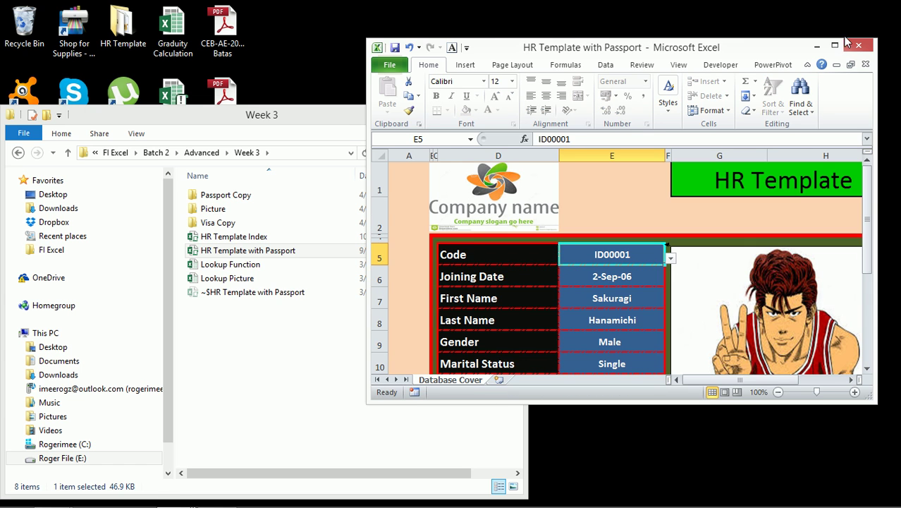
# - Maximize the HR template and view the ID00002 and ID00005 employee records
pyautogui.click(838, 45)
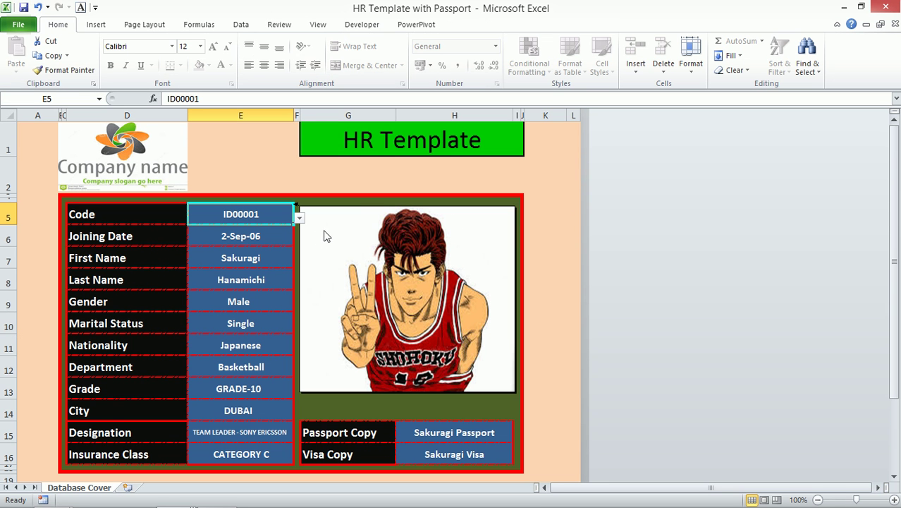
pyautogui.click(243, 217)
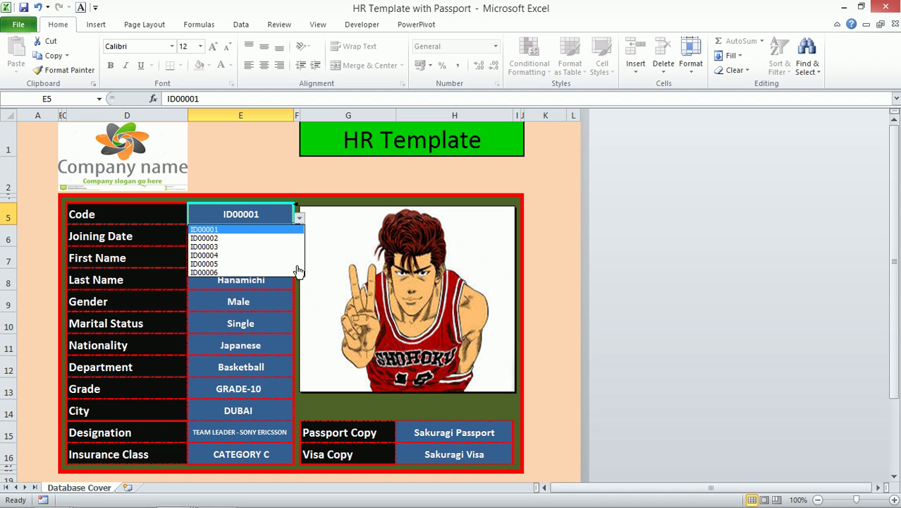
pyautogui.click(208, 238)
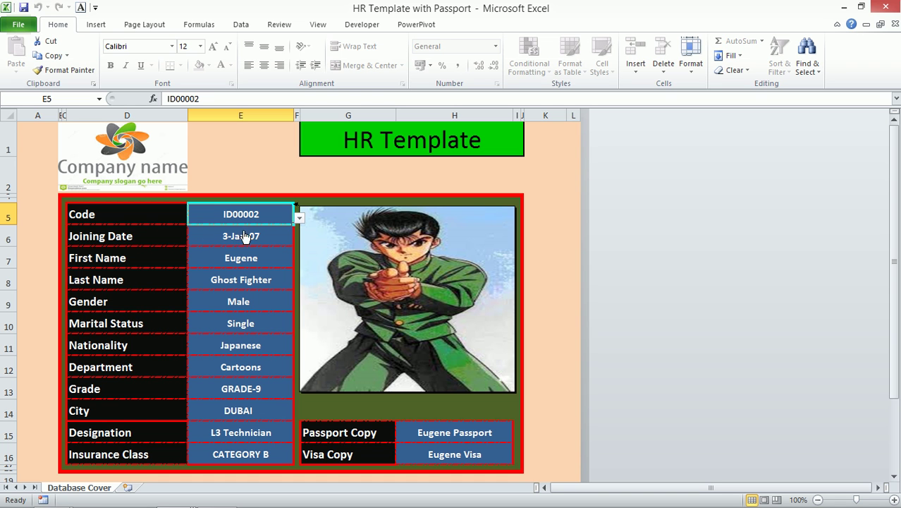
pyautogui.click(298, 220)
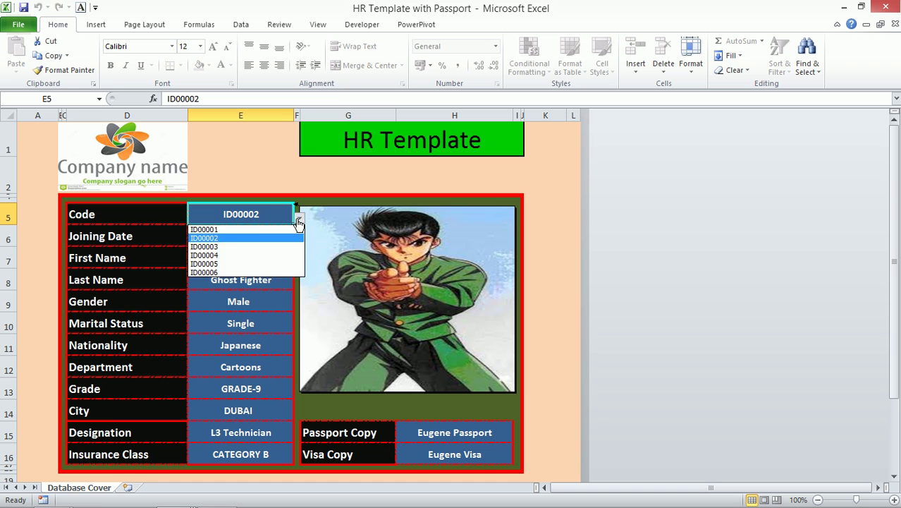
pyautogui.click(236, 264)
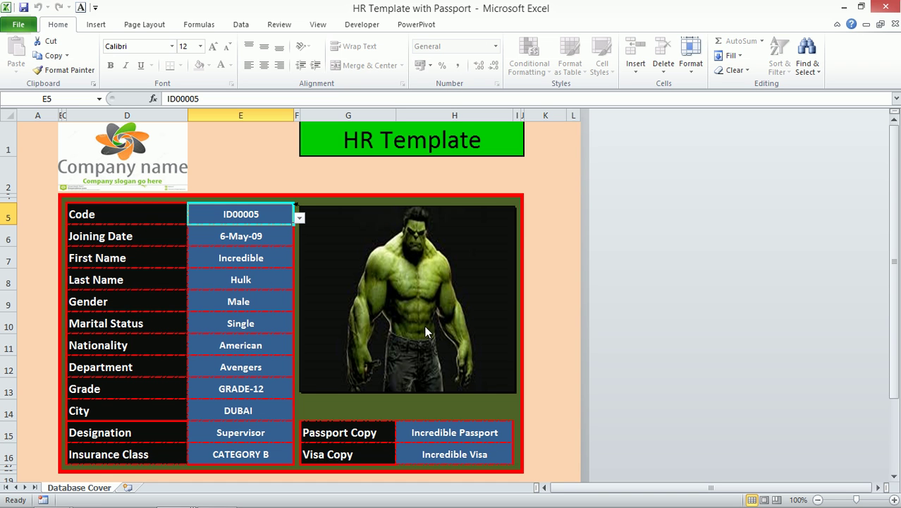
# - Show the ID00003 record, then close the workbook without saving
pyautogui.click(299, 219)
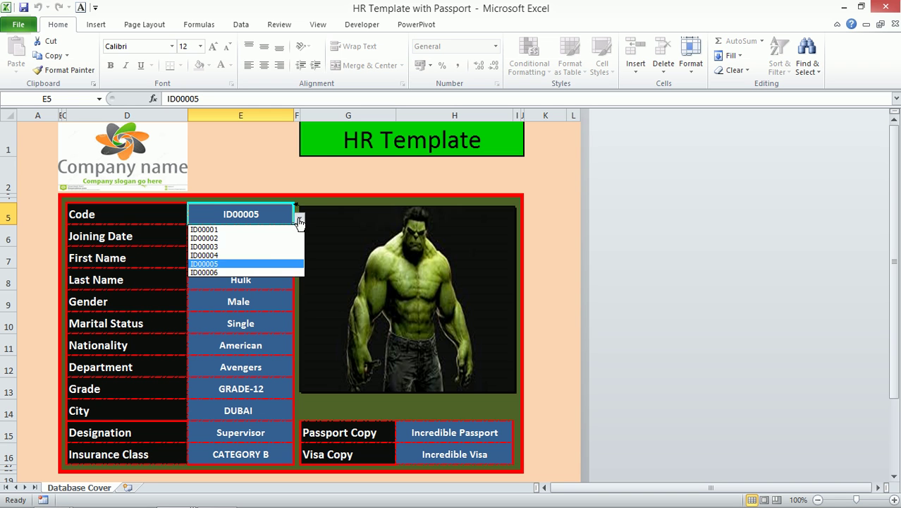
pyautogui.click(251, 246)
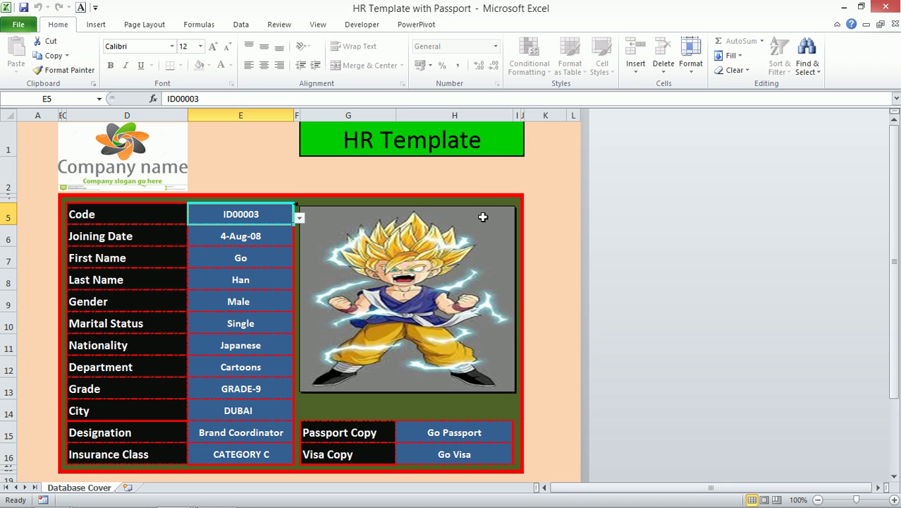
pyautogui.click(895, 25)
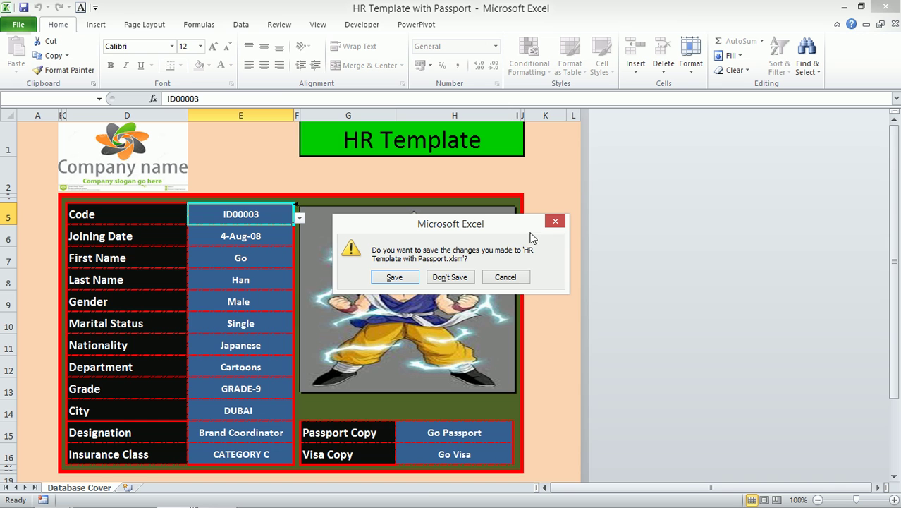
pyautogui.click(448, 277)
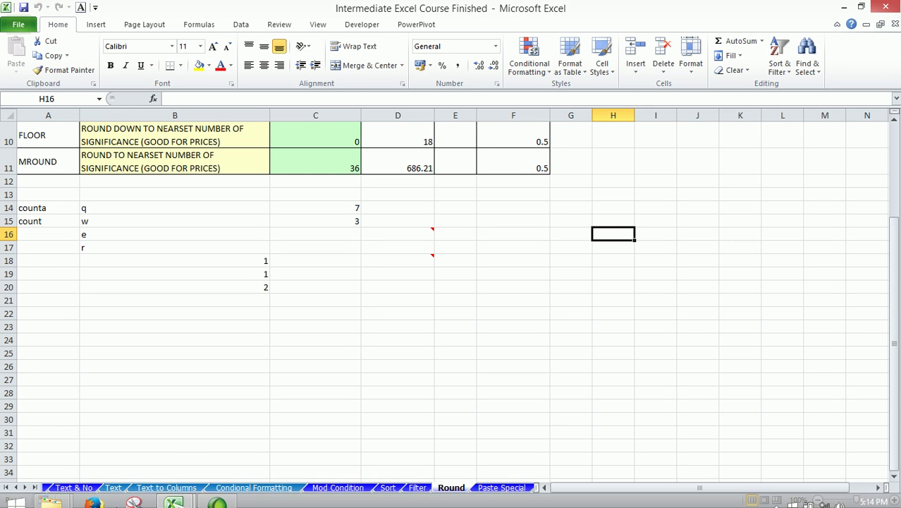
# - Bring the Intermediate Rigga and Week 3 folder windows forward, then switch to Book1
pyautogui.click(52, 493)
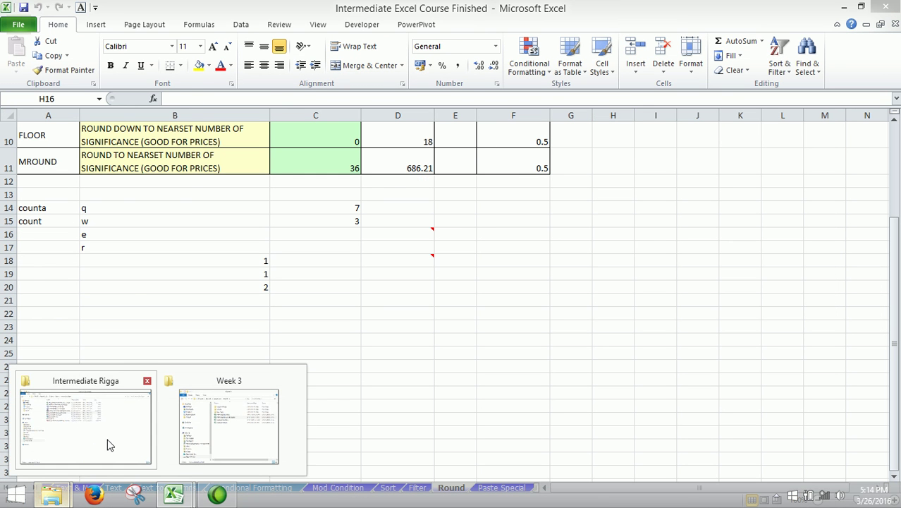
pyautogui.moveTo(109, 444)
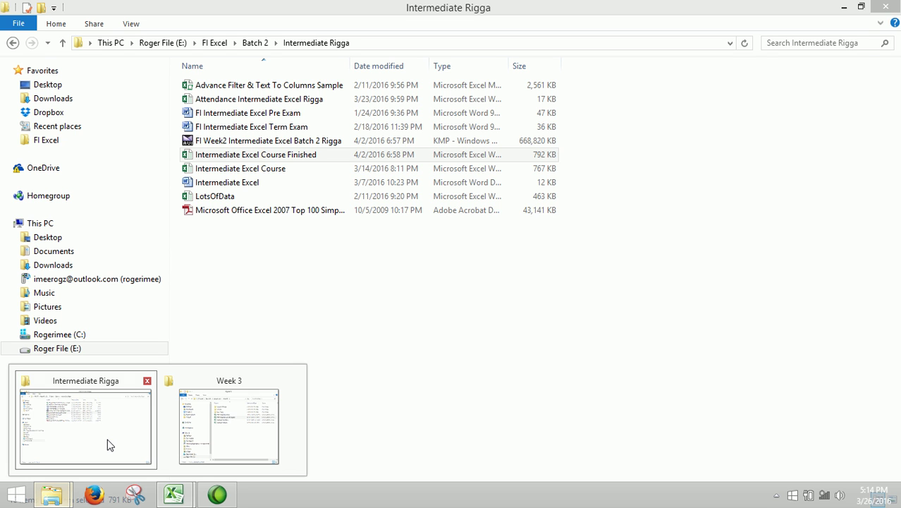
pyautogui.click(109, 444)
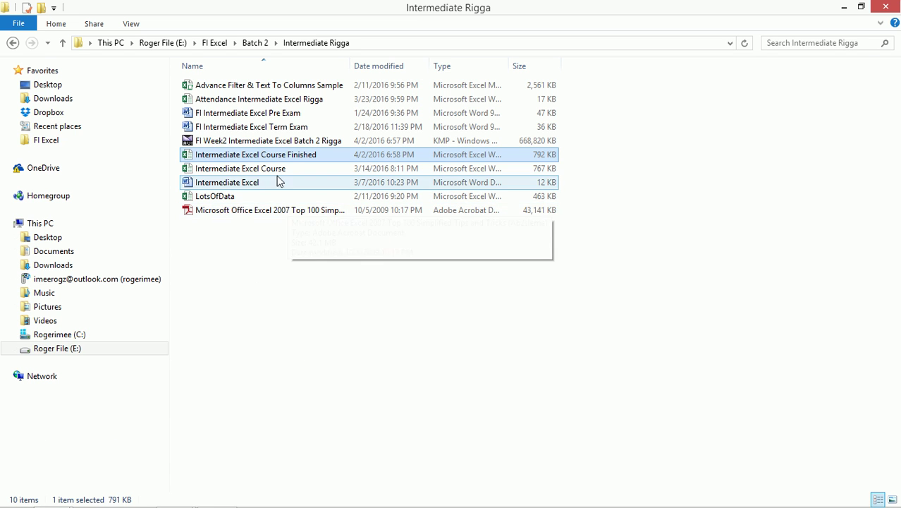
pyautogui.moveTo(51, 499)
pyautogui.click(217, 441)
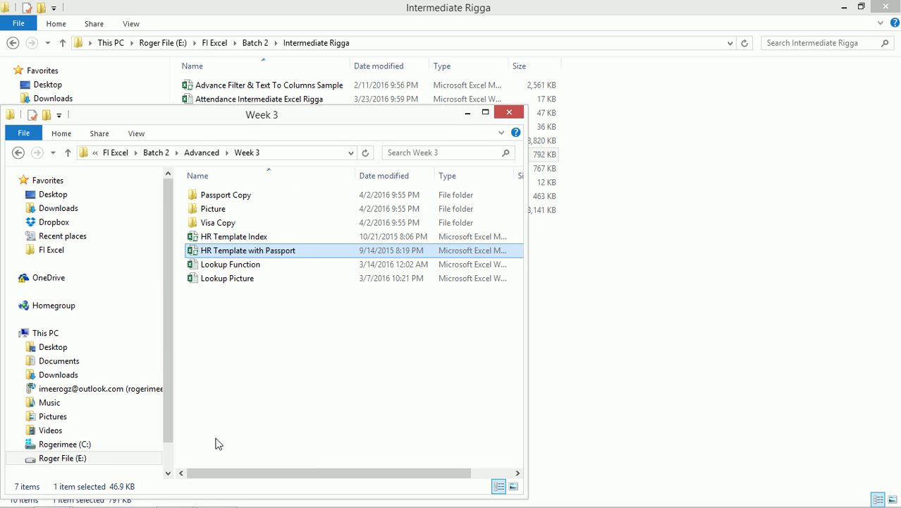
pyautogui.moveTo(174, 493)
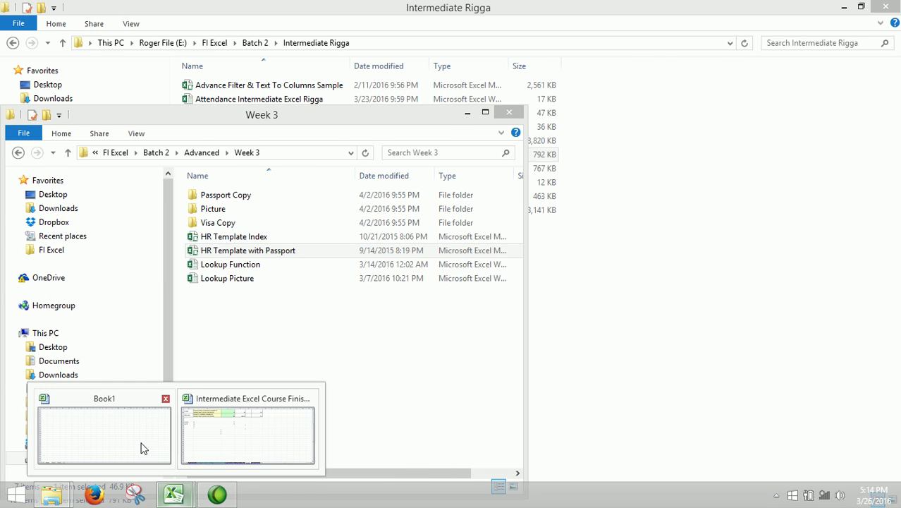
pyautogui.click(155, 447)
# - Open HR Template Index in Excel, maximized, on its Database Cover sheet
pyautogui.click(860, 7)
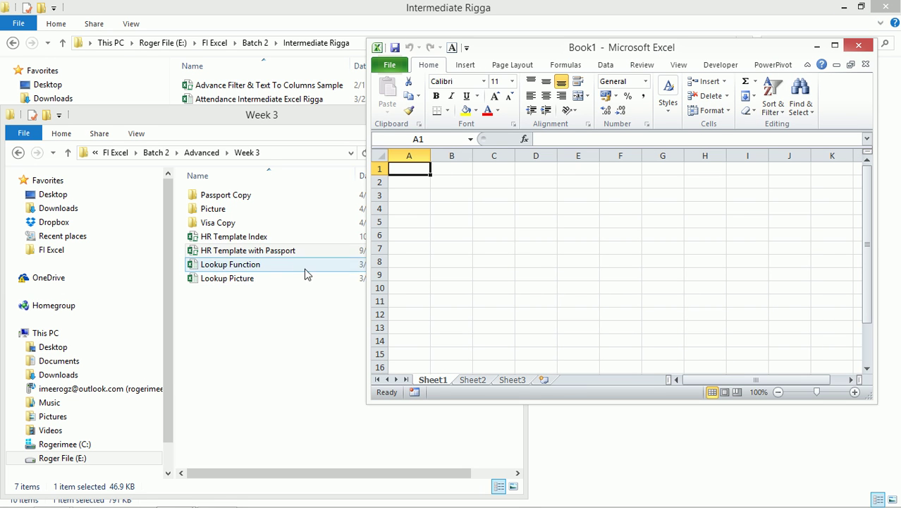
pyautogui.click(252, 237)
pyautogui.moveTo(252, 236); pyautogui.dragTo(533, 243)
pyautogui.click(835, 45)
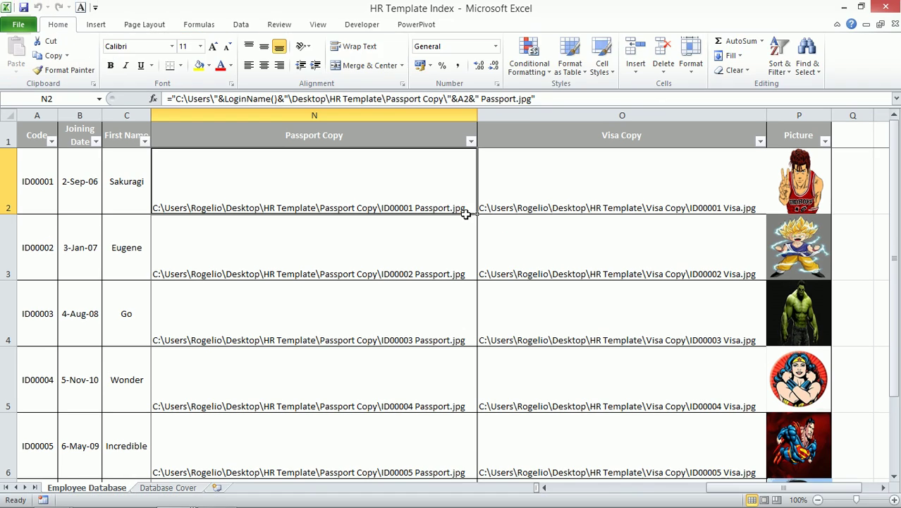
pyautogui.click(167, 487)
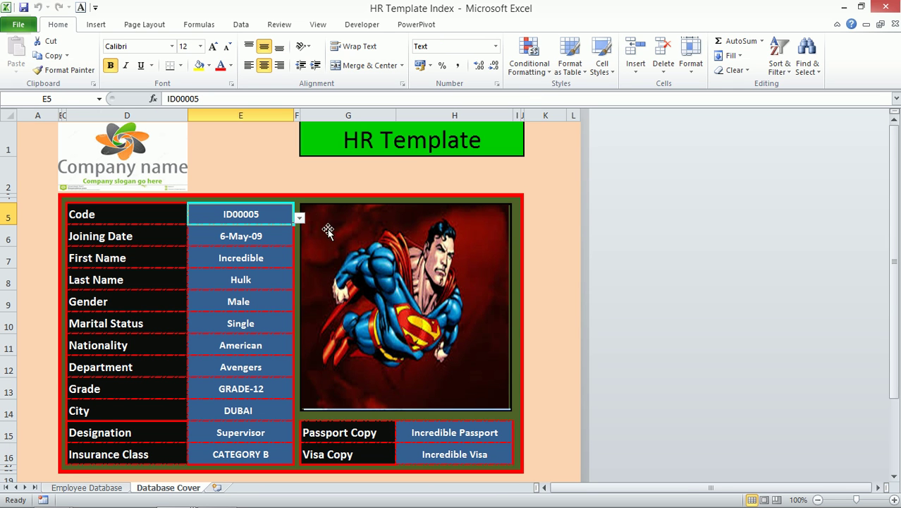
# - Pick employee codes ID00003, ID00004, then ID00001 from the E5 dropdown
pyautogui.click(300, 218)
pyautogui.click(250, 245)
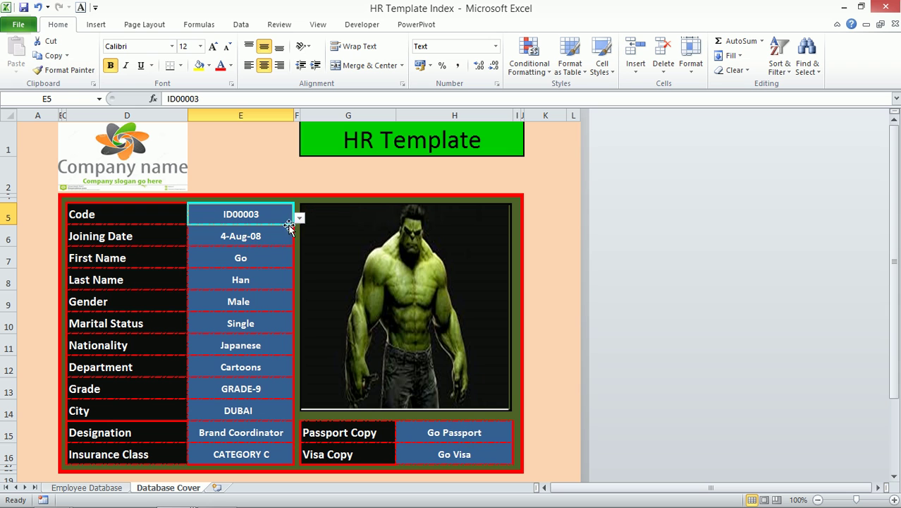
pyautogui.click(300, 218)
pyautogui.click(250, 255)
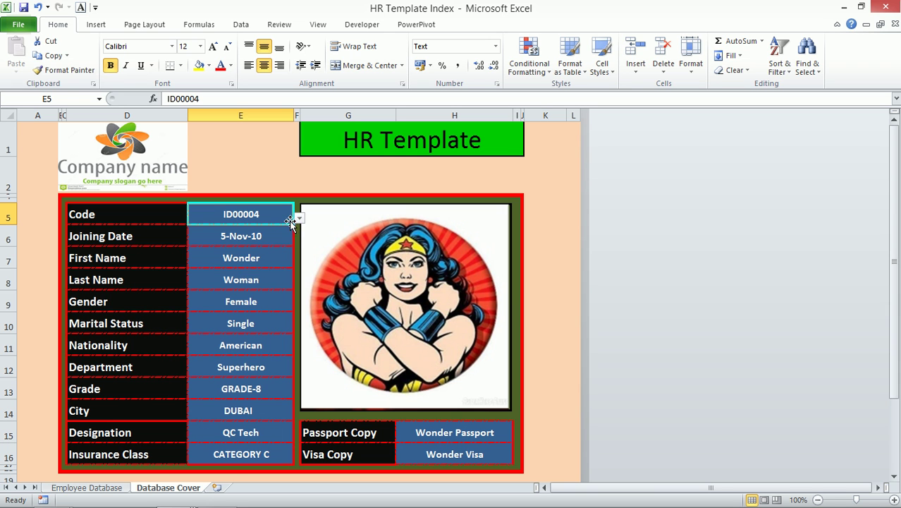
pyautogui.click(299, 218)
pyautogui.click(251, 231)
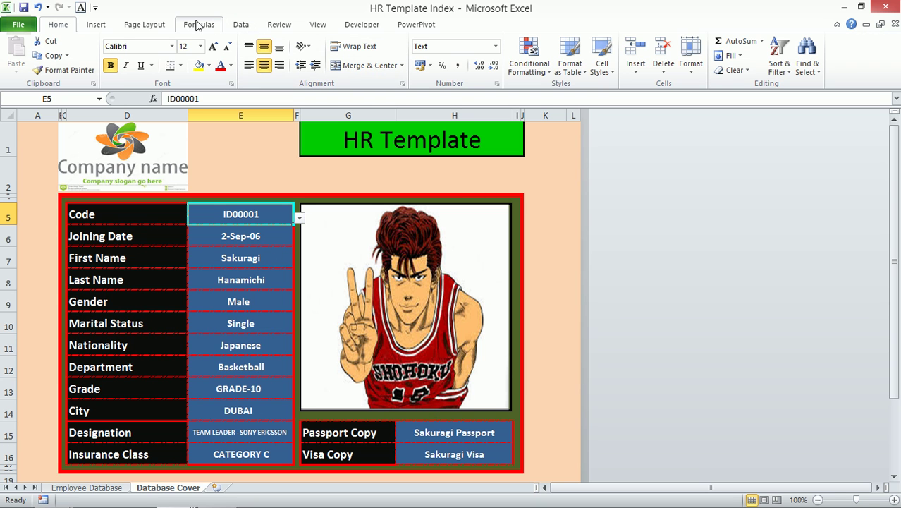
# - Close HR Template Index without saving, then bring forward and close the Week 3 folder
pyautogui.click(886, 7)
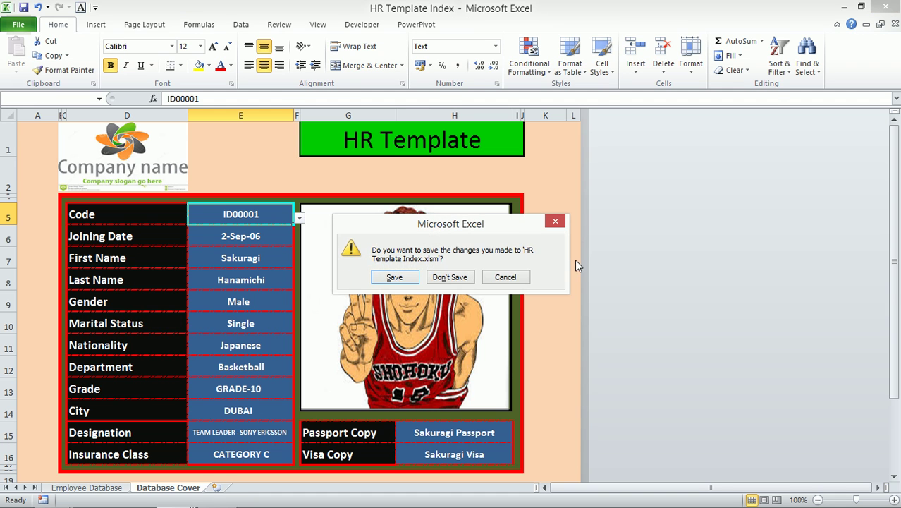
pyautogui.click(457, 277)
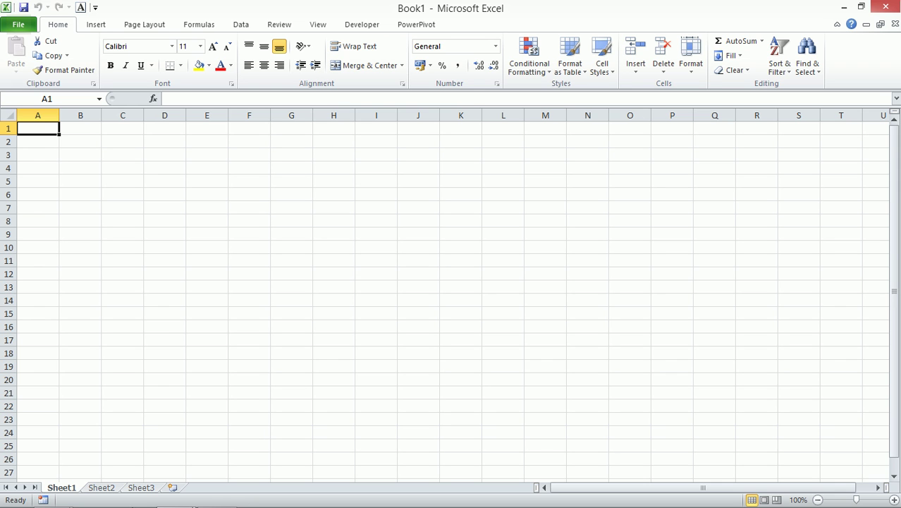
pyautogui.moveTo(145, 500)
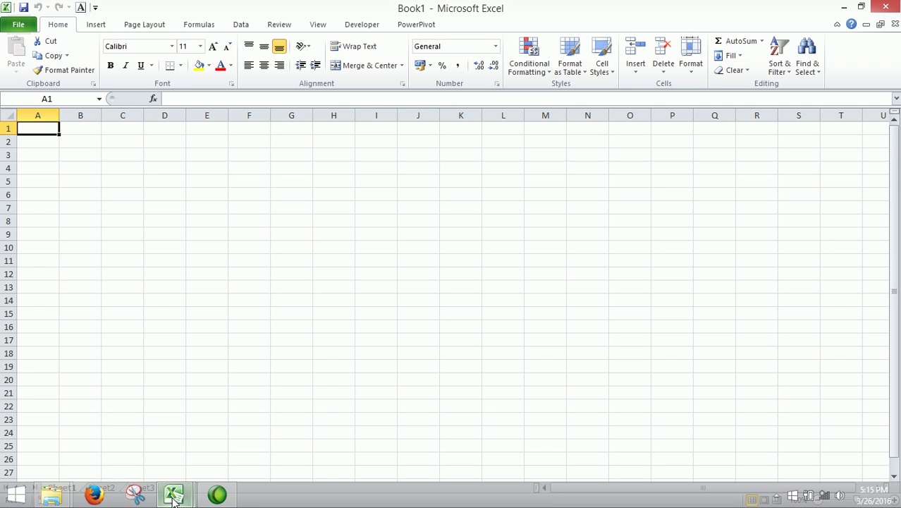
pyautogui.moveTo(51, 497)
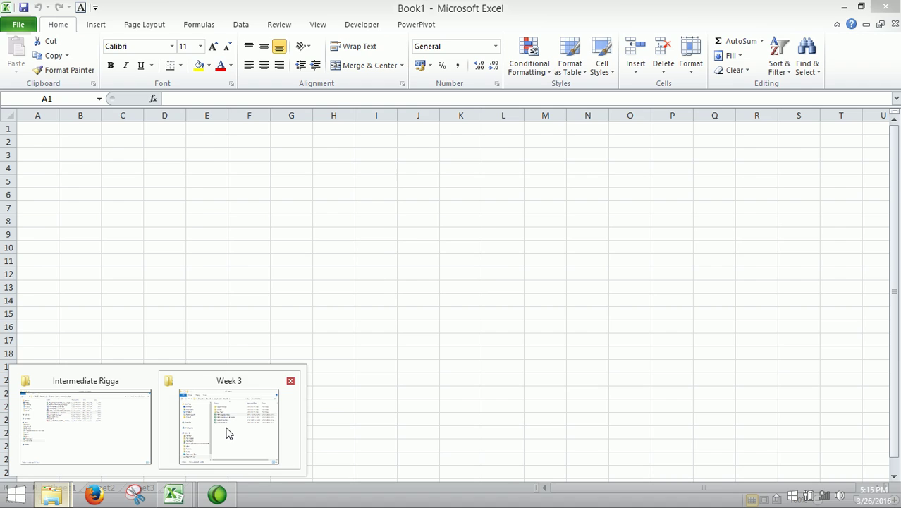
pyautogui.click(225, 429)
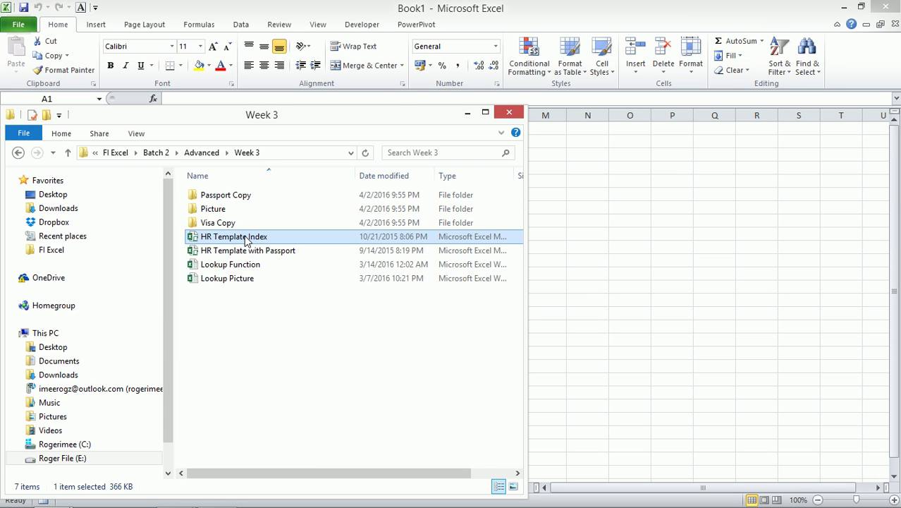
pyautogui.click(509, 113)
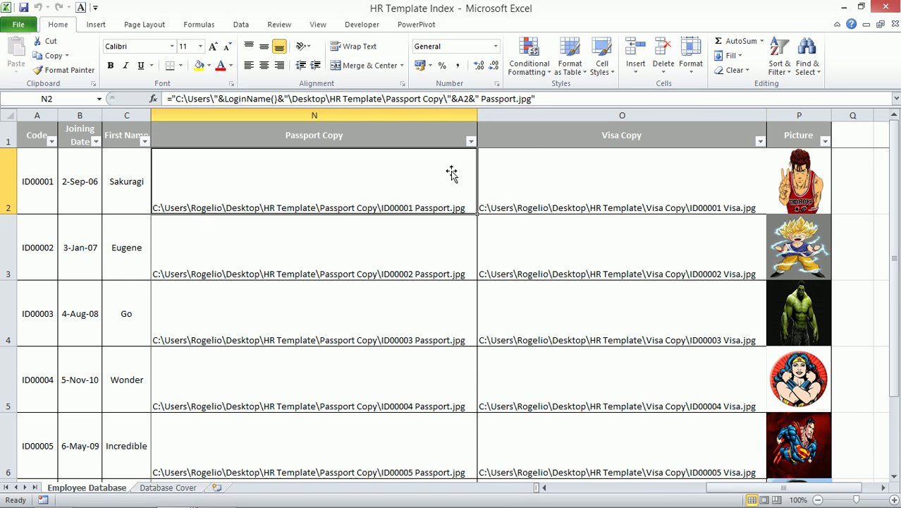
# - Open the passport copy links for ID00005 and ID00003 from Database Cover, closing each viewer
pyautogui.click(165, 488)
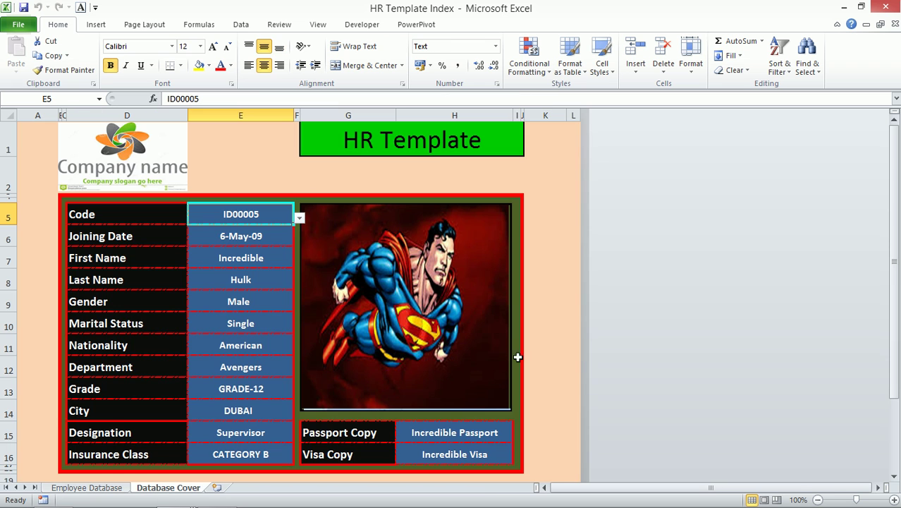
pyautogui.click(458, 432)
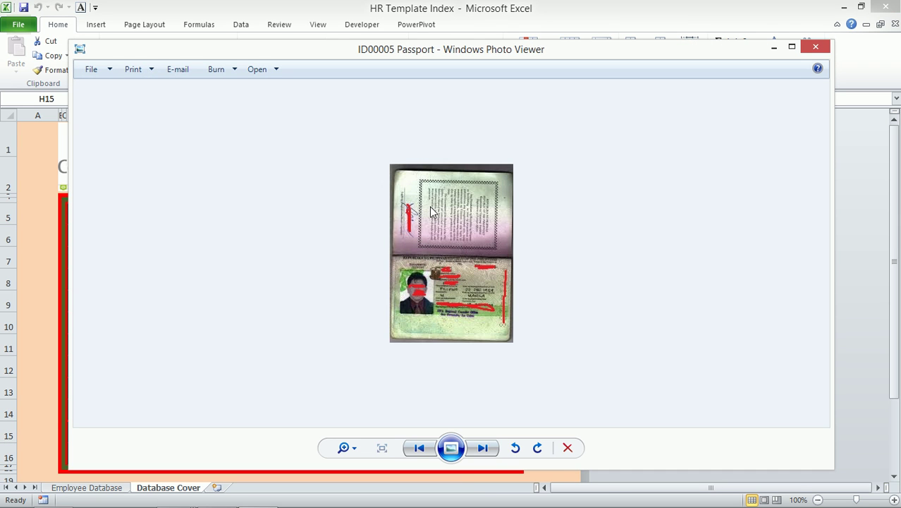
pyautogui.click(812, 48)
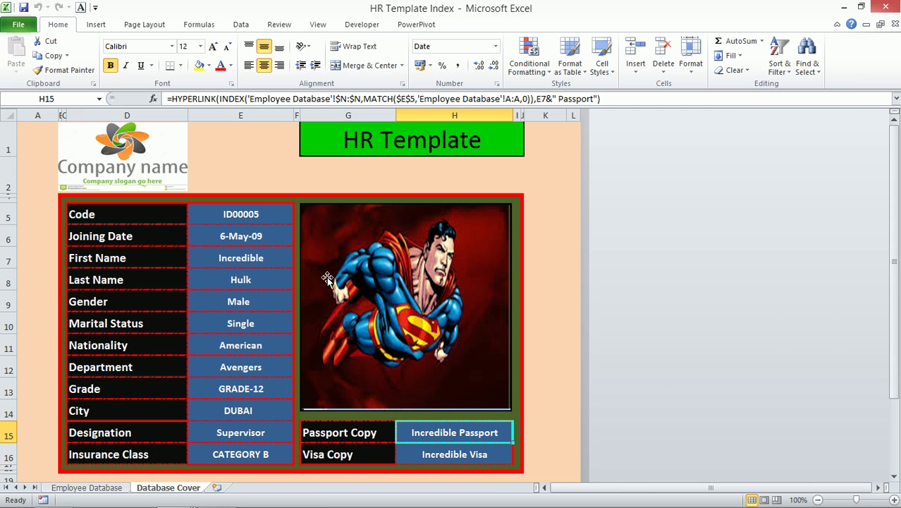
pyautogui.click(282, 214)
pyautogui.click(300, 218)
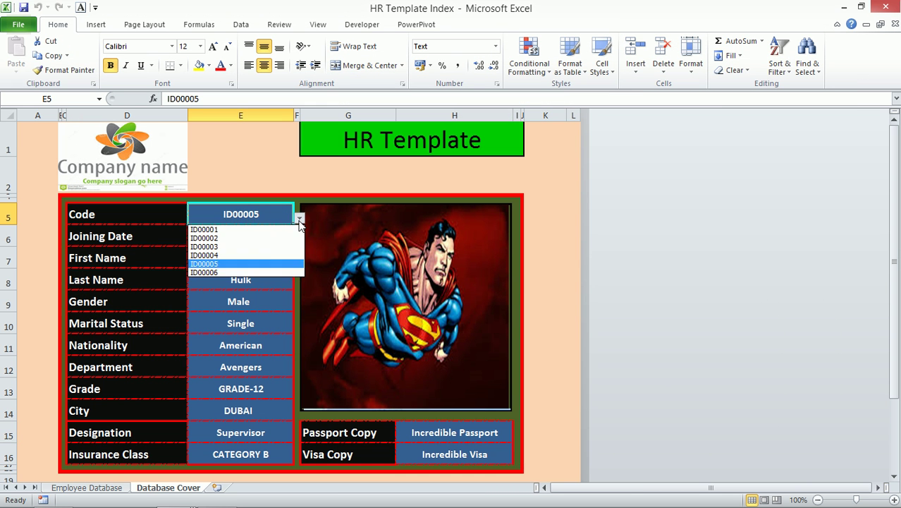
pyautogui.click(257, 253)
pyautogui.click(440, 440)
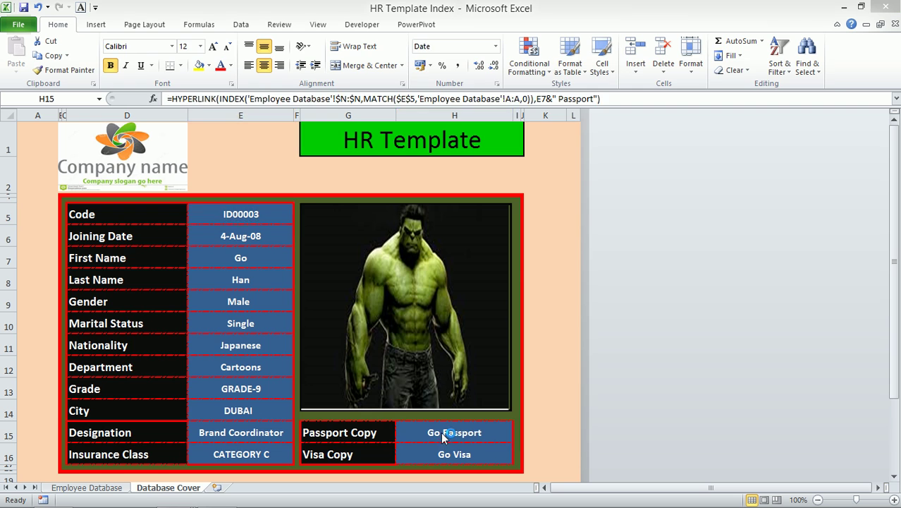
pyautogui.click(815, 49)
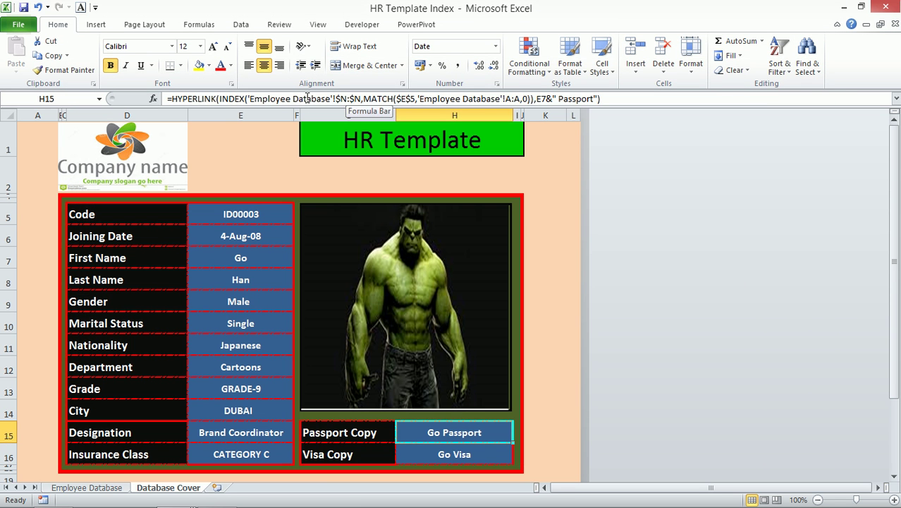
# - Inspect the INDEX part of the H15 HYPERLINK formula, then return to Employee Database
pyautogui.click(228, 98)
pyautogui.moveTo(228, 99); pyautogui.dragTo(546, 97)
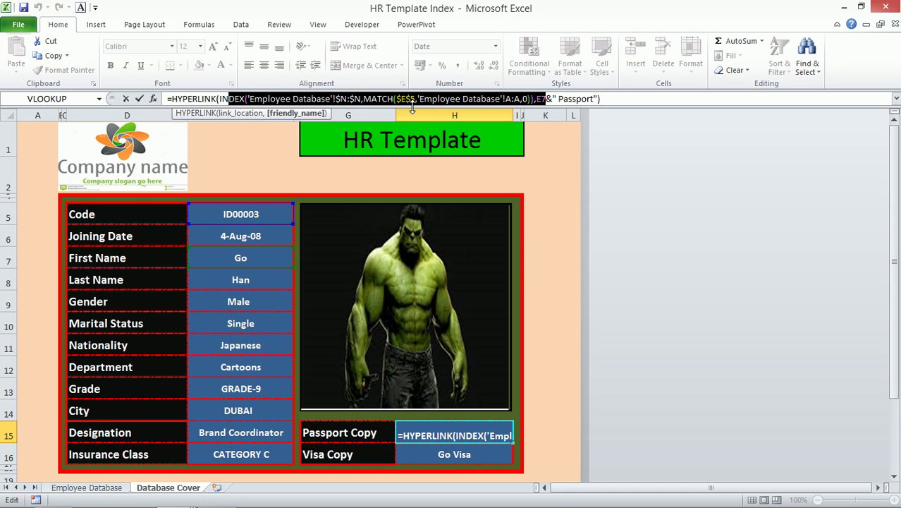
pyautogui.hotkey('ctrl', 'Return')
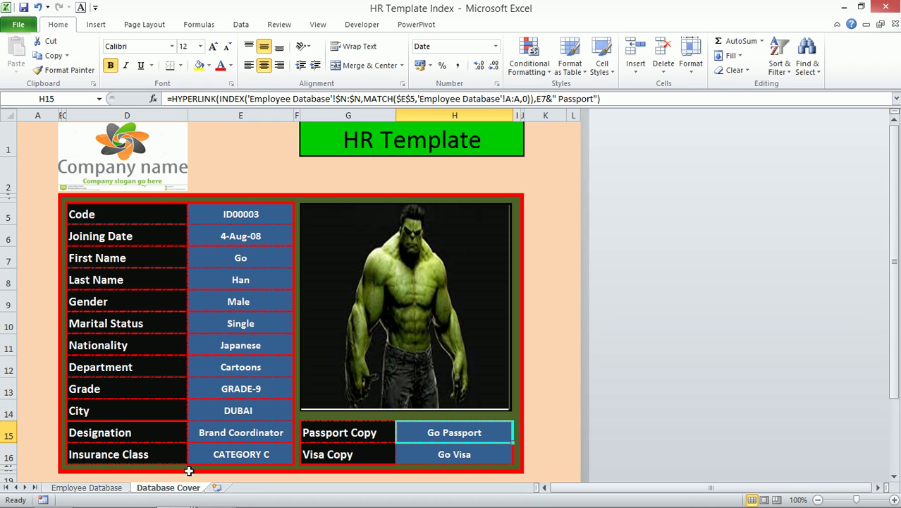
pyautogui.click(113, 489)
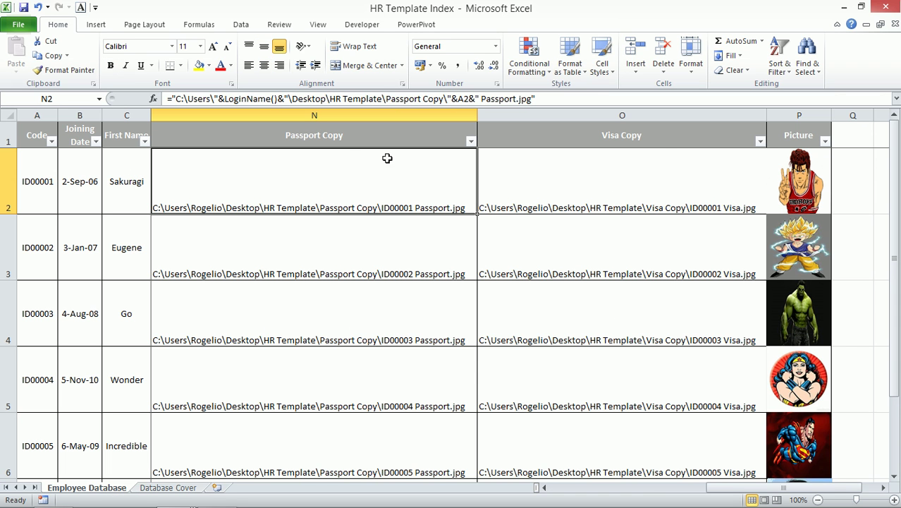
# - Close the HR Template Index workbook without saving, then close the empty Book1 window
pyautogui.click(807, 115)
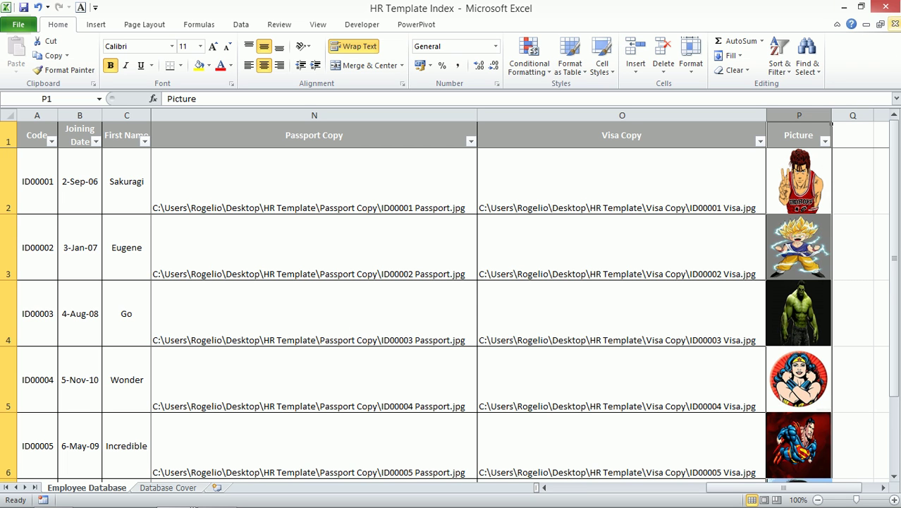
pyautogui.click(886, 7)
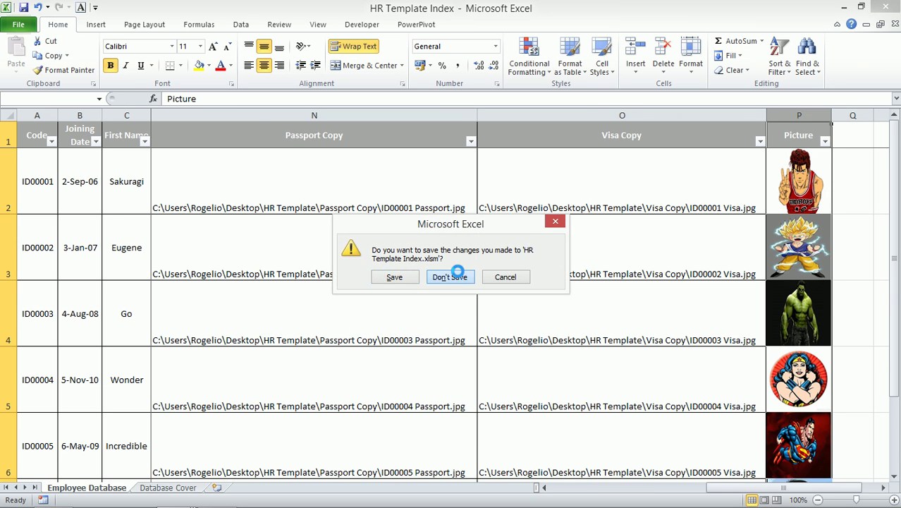
pyautogui.click(458, 276)
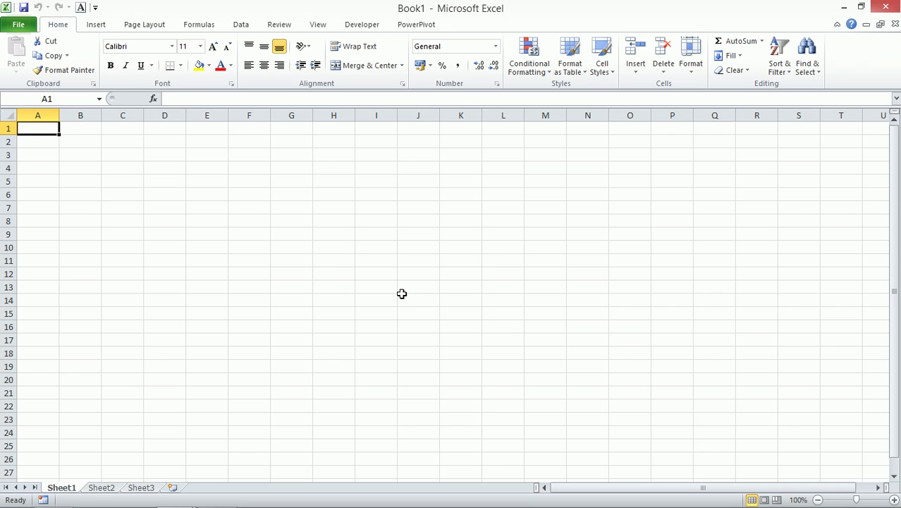
pyautogui.click(895, 24)
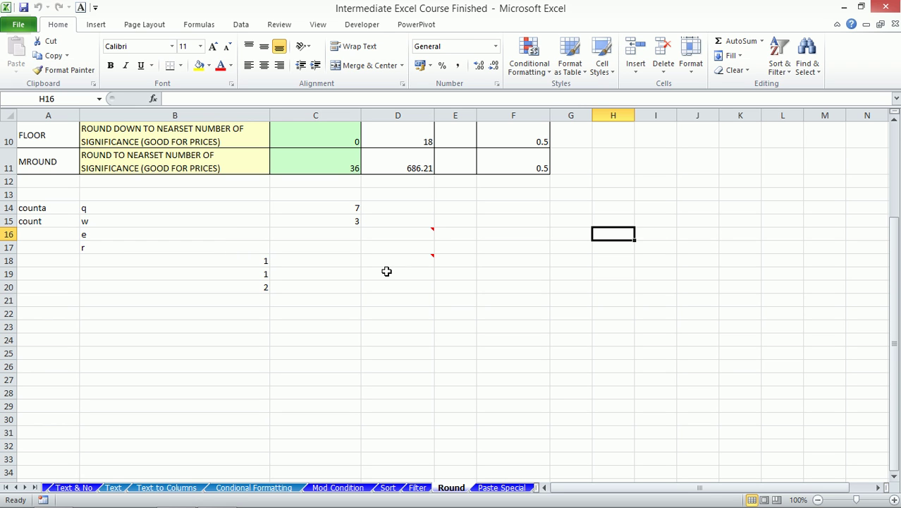
# - On the Paste Special sheet, copy the =SUM(B1:B3) total in B4
pyautogui.click(494, 487)
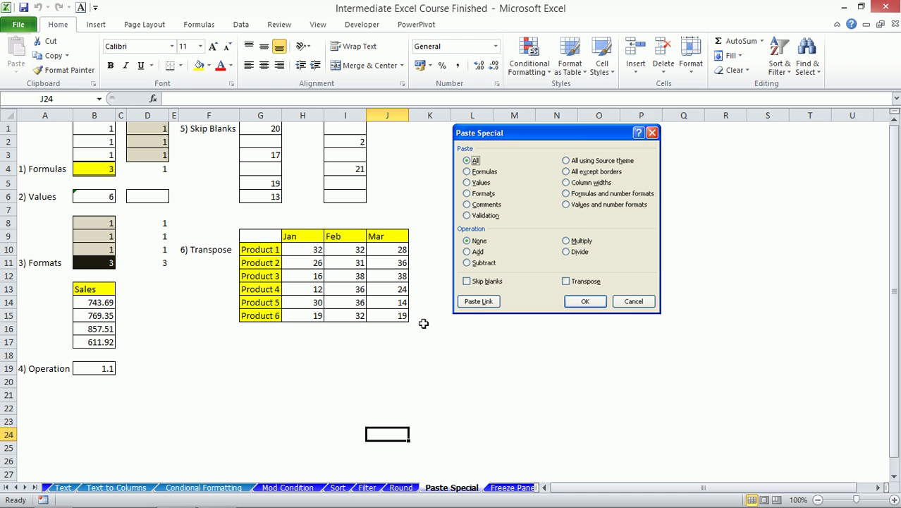
pyautogui.moveTo(537, 139)
pyautogui.mouseDown()
pyautogui.moveTo(576, 148)
pyautogui.moveTo(529, 139)
pyautogui.mouseUp()
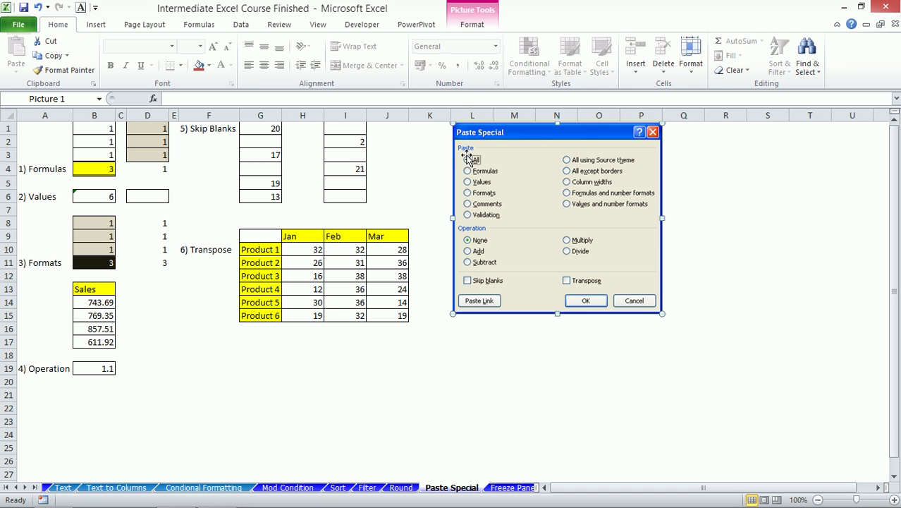
pyautogui.click(101, 169)
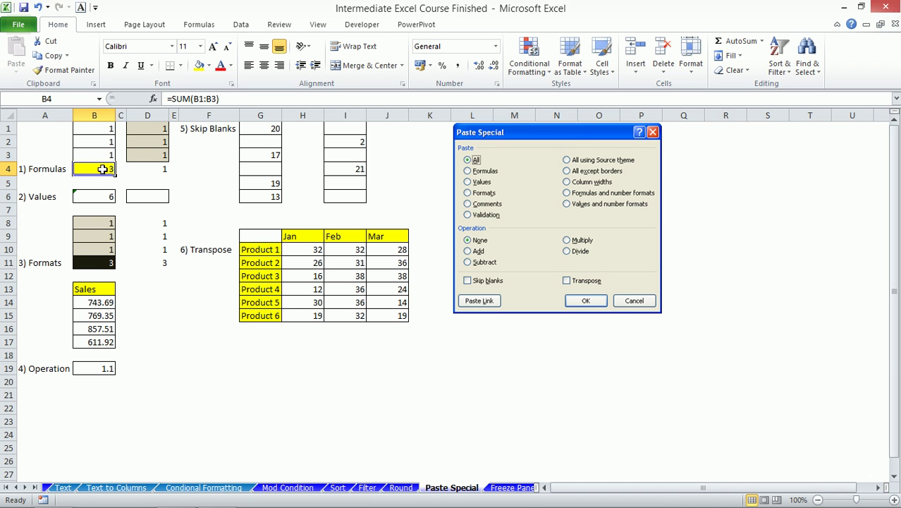
pyautogui.hotkey('ctrl', 'c')
# - Review the Paste Special options for D4 without pasting, then reselect B4
pyautogui.rightClick(160, 173)
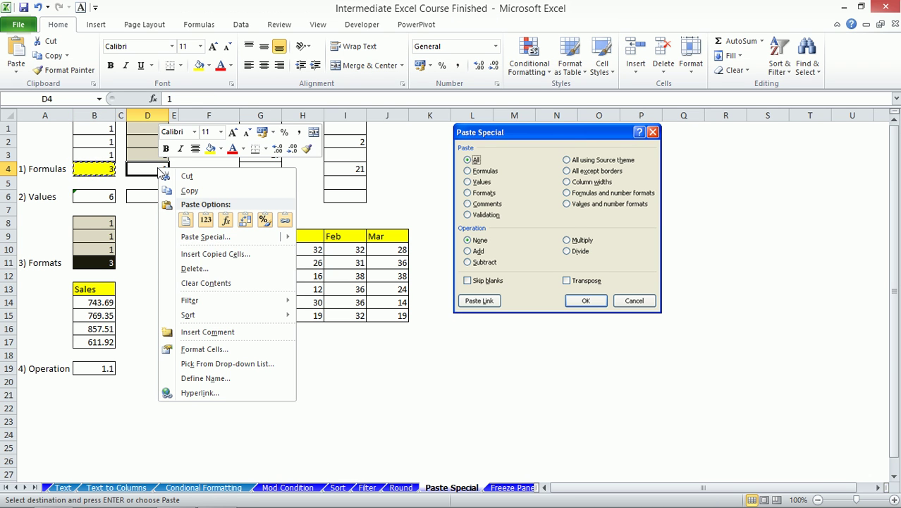
pyautogui.click(202, 239)
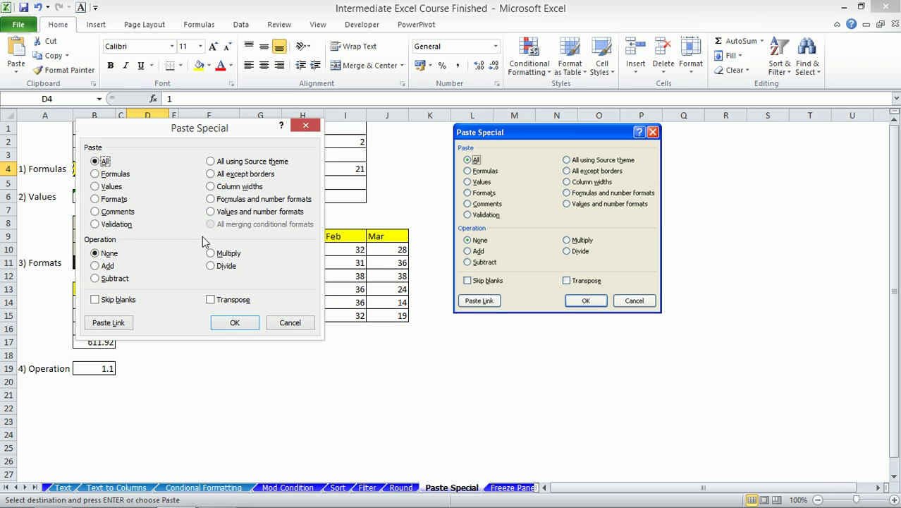
pyautogui.moveTo(225, 132); pyautogui.dragTo(333, 116)
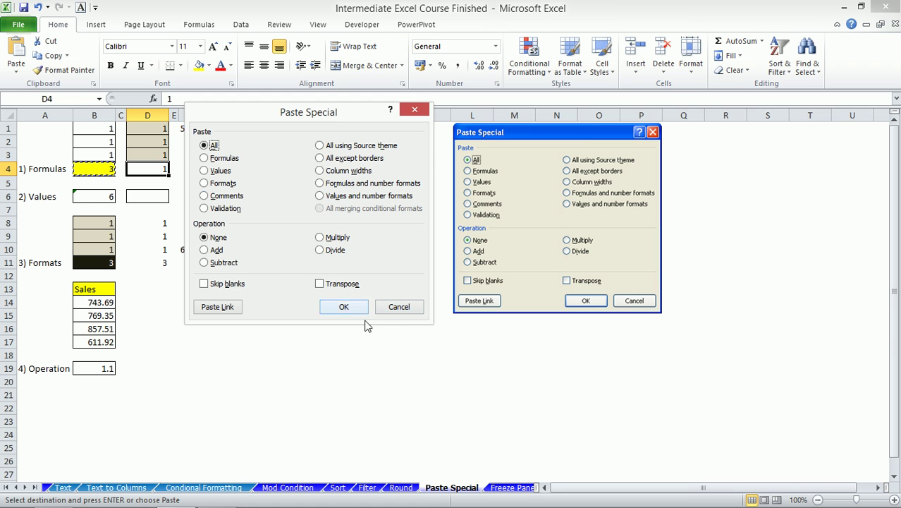
pyautogui.moveTo(254, 112); pyautogui.dragTo(410, 141)
pyautogui.click(556, 336)
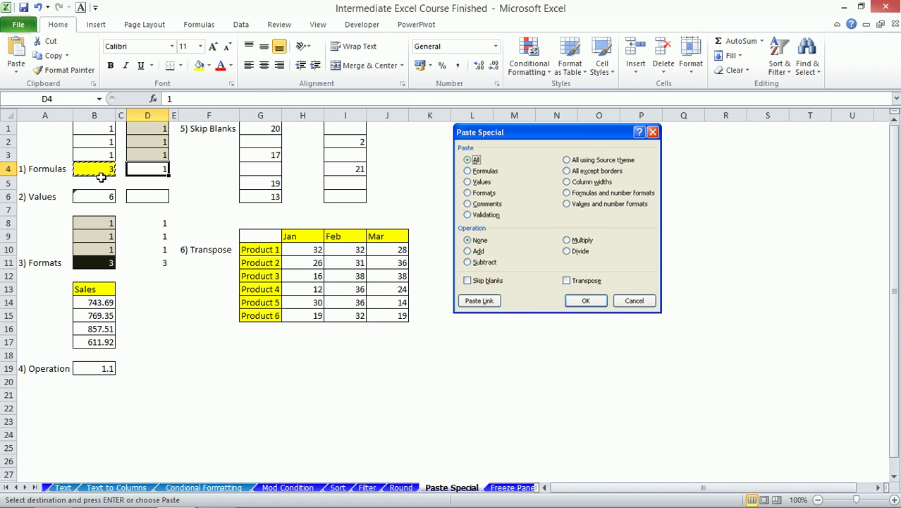
pyautogui.click(98, 169)
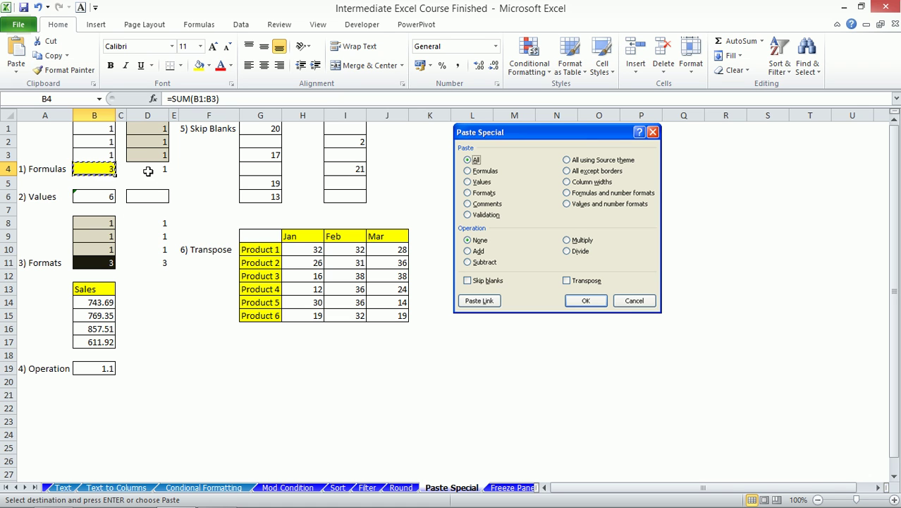
# - Paste only the SUM formula into D4 via Paste Special, then undo it
pyautogui.click(147, 170)
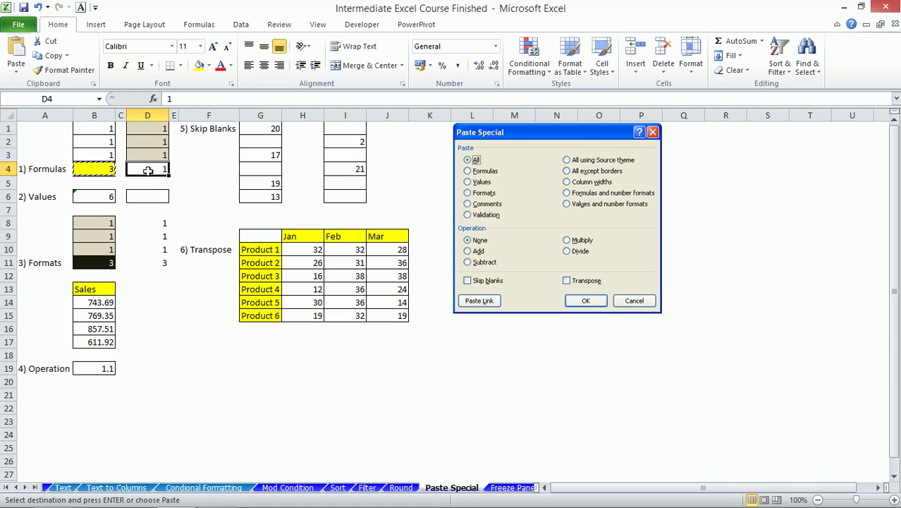
pyautogui.hotkey('alt', 'e')
pyautogui.press('s')
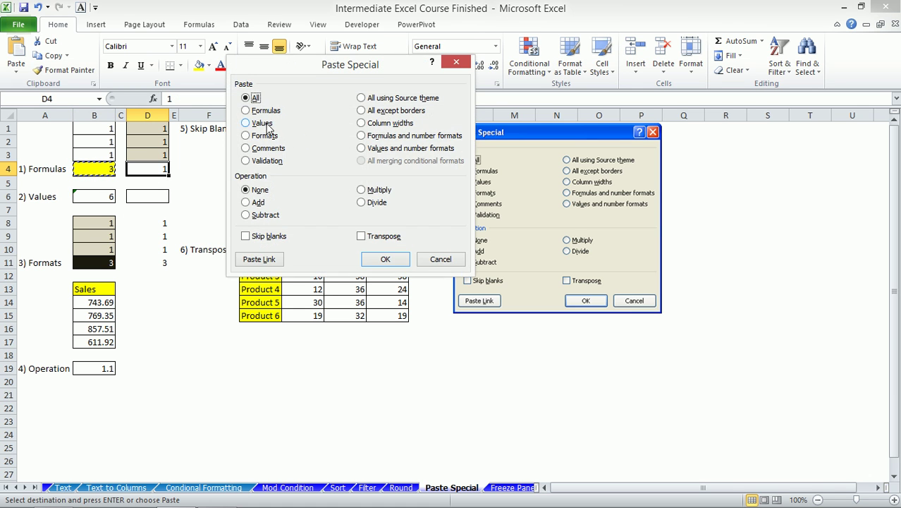
pyautogui.click(261, 113)
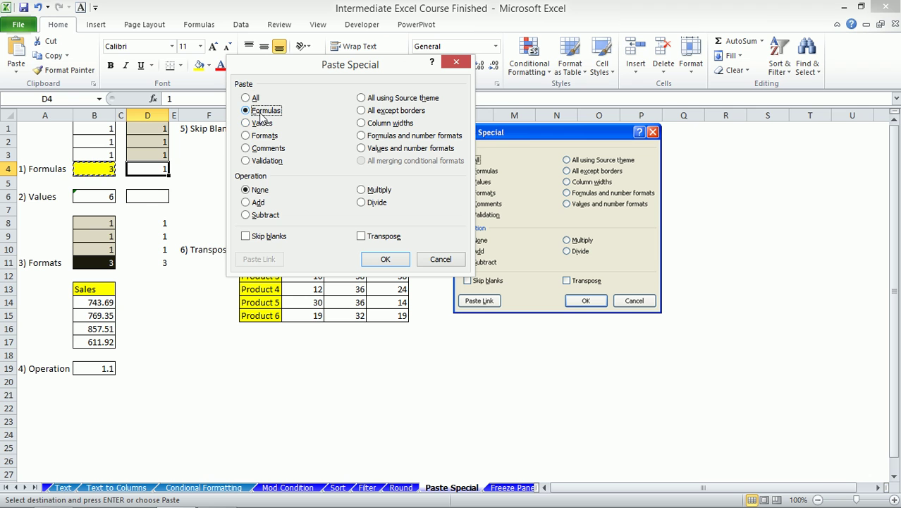
pyautogui.click(385, 258)
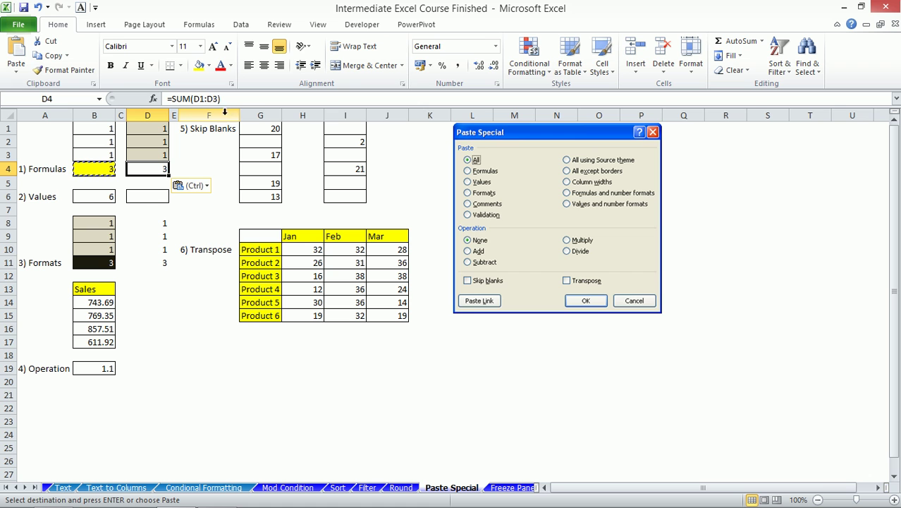
pyautogui.hotkey('ctrl', 'z')
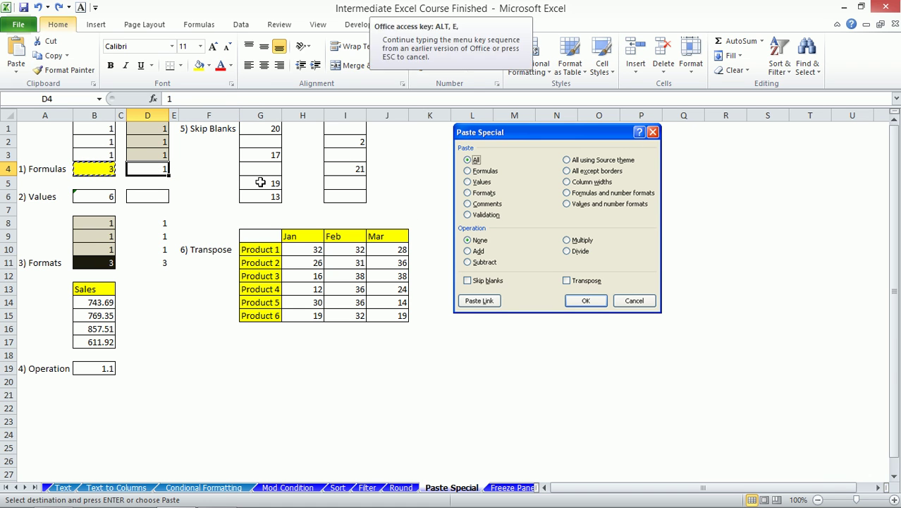
# - Paste B4's total into D4 as the plain value 3, then go to the Text sheet
pyautogui.hotkey('ctrl', 'alt', 'v')
pyautogui.click(258, 124)
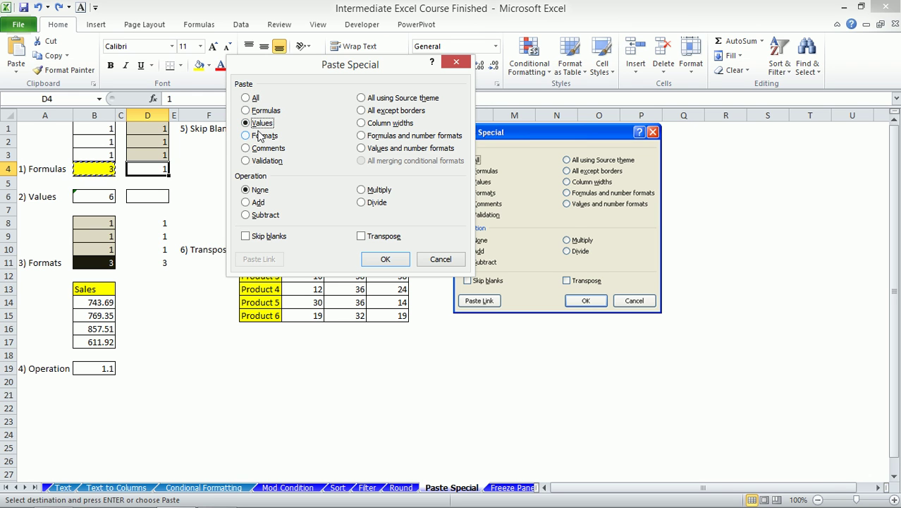
pyautogui.click(384, 261)
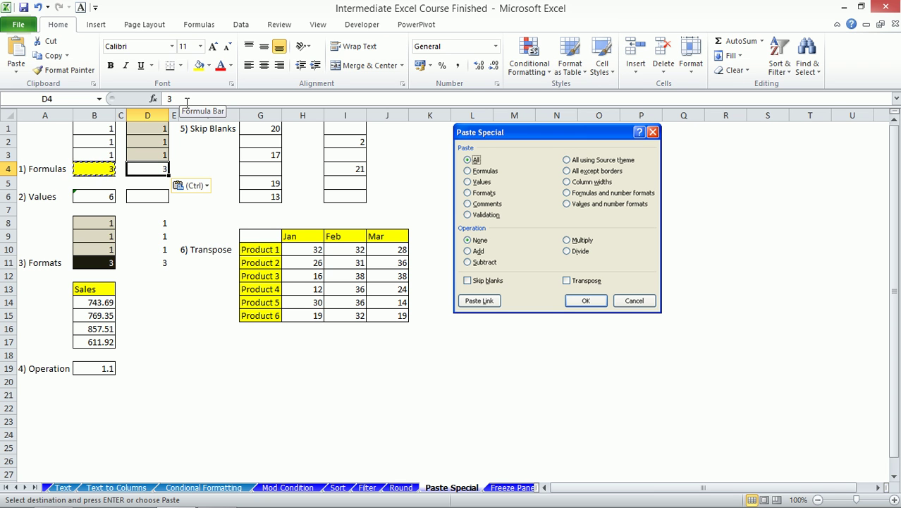
pyautogui.click(71, 488)
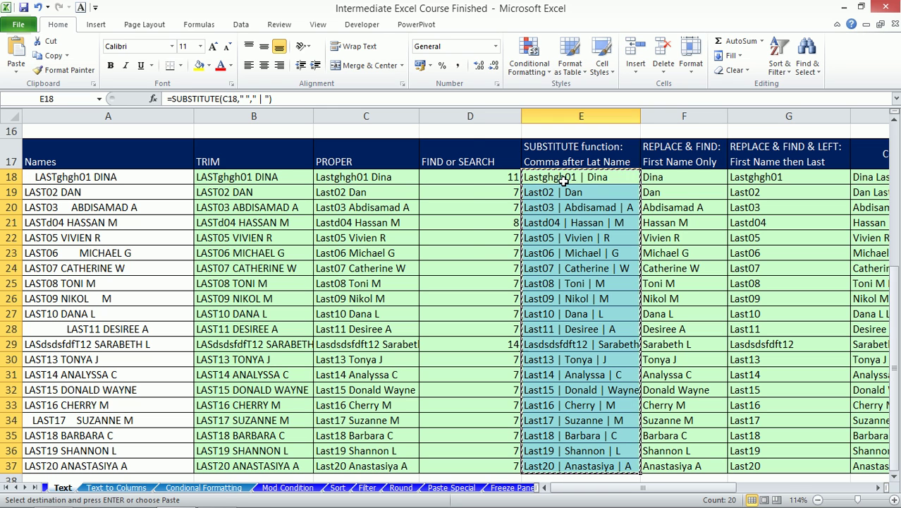
# - Paste the copied E18:E37 over themselves as values, replacing the SUBSTITUTE formulas
pyautogui.hotkey('alt', 'e')
pyautogui.press('s')
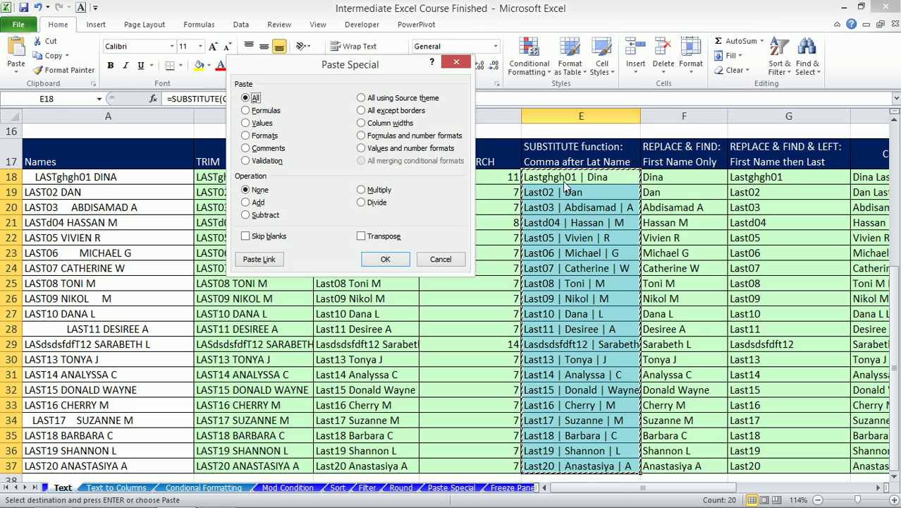
pyautogui.click(251, 124)
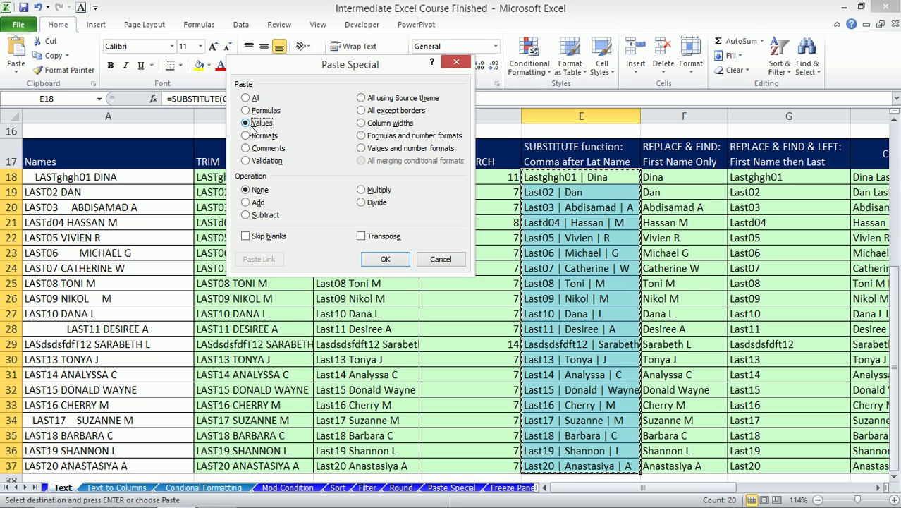
pyautogui.click(385, 260)
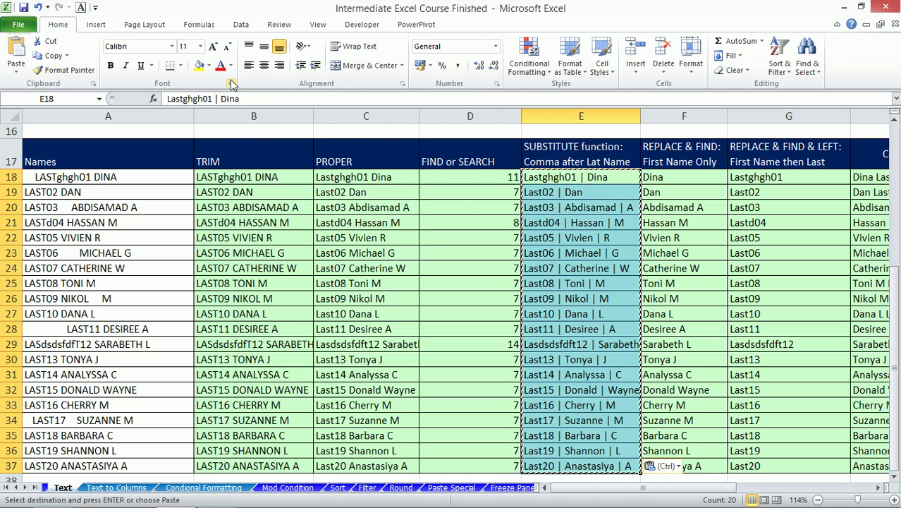
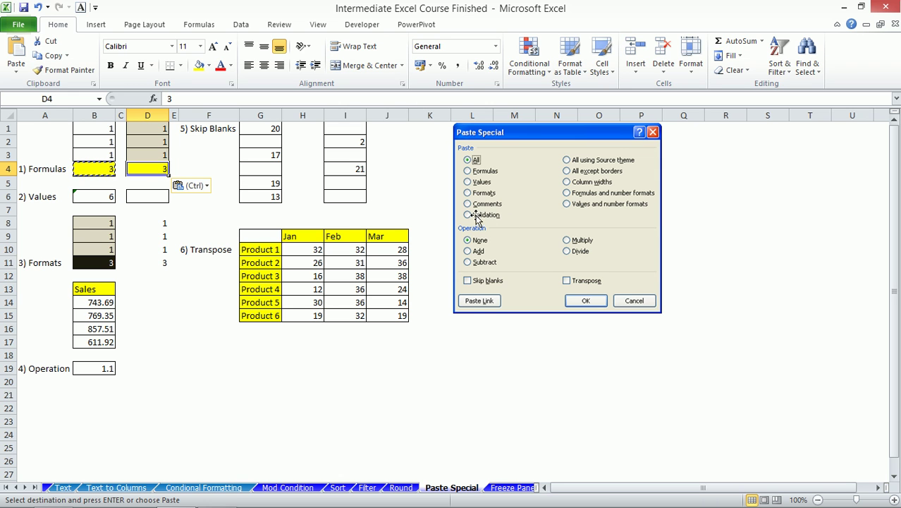
# - Paste only the picture comment from D16 on the Round sheet onto D4
pyautogui.press('Escape')
pyautogui.click(400, 487)
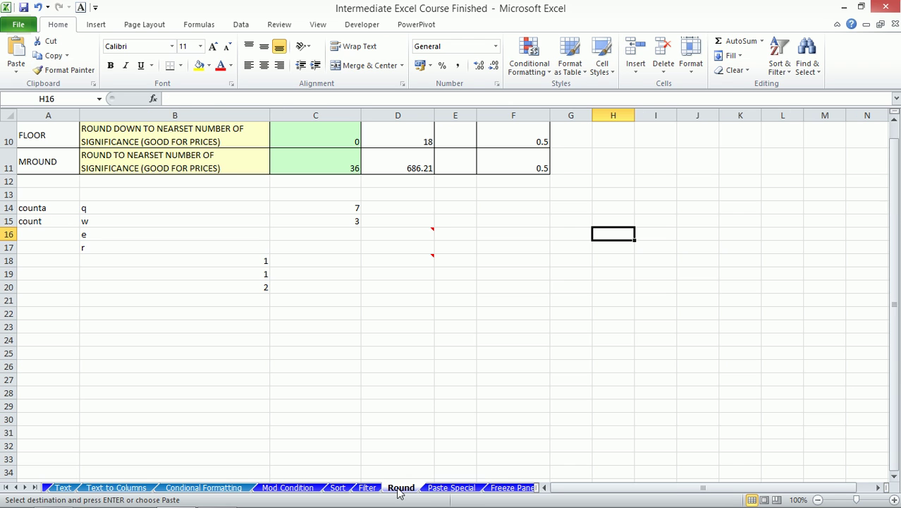
pyautogui.moveTo(416, 234)
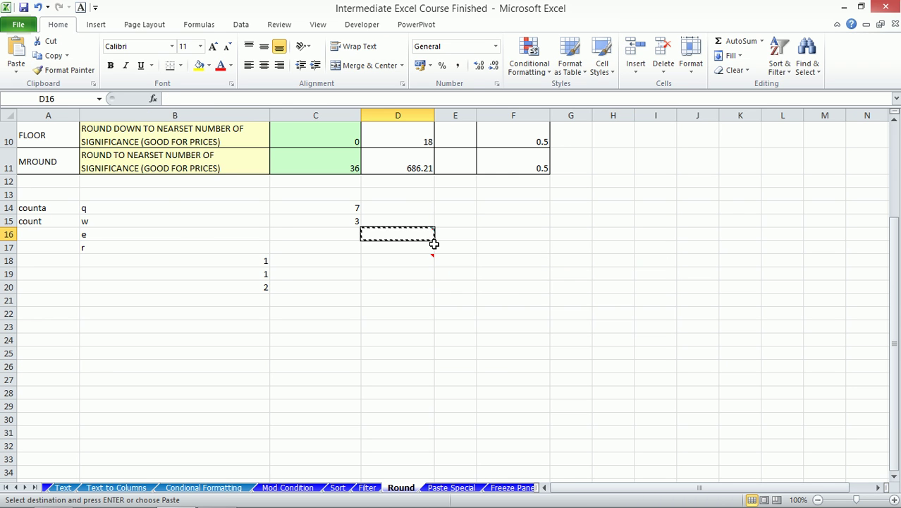
pyautogui.click(443, 488)
pyautogui.hotkey('ctrl', 'alt', 'v')
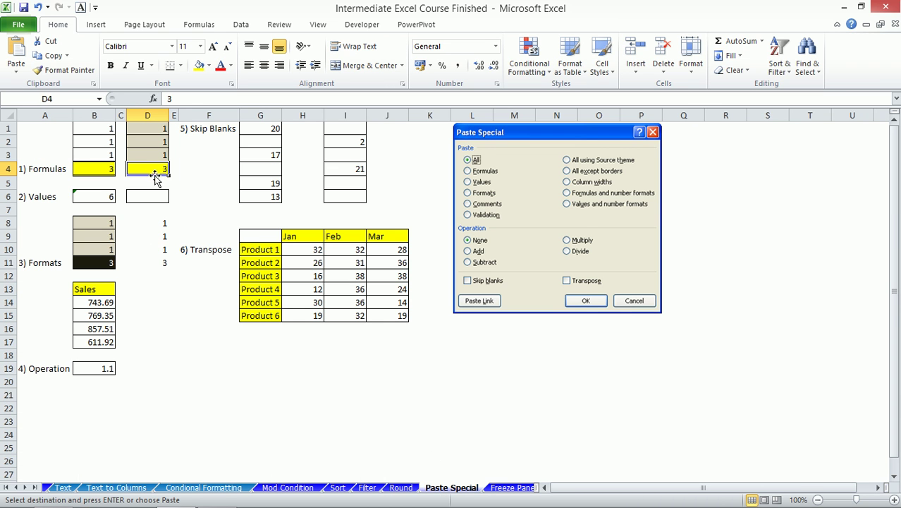
pyautogui.hotkey('ctrl', 'alt', 'v')
pyautogui.press('c')
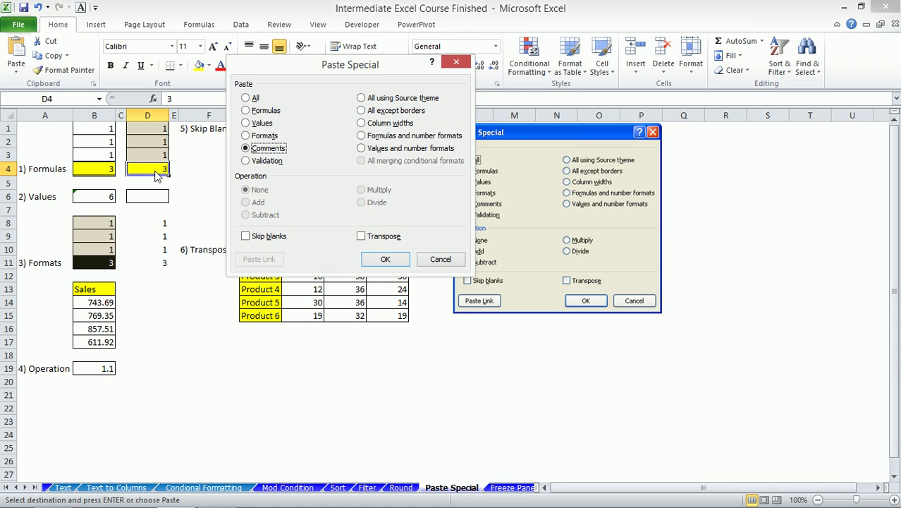
pyautogui.click(385, 259)
# - Select D6, then H10 and the empty cell H16 of the Transpose table
pyautogui.moveTo(148, 167)
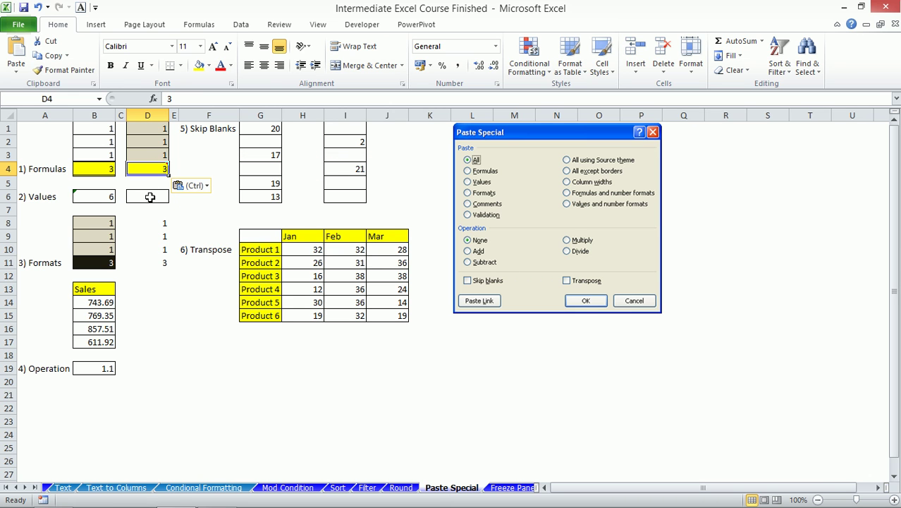
pyautogui.click(150, 197)
pyautogui.moveTo(148, 169)
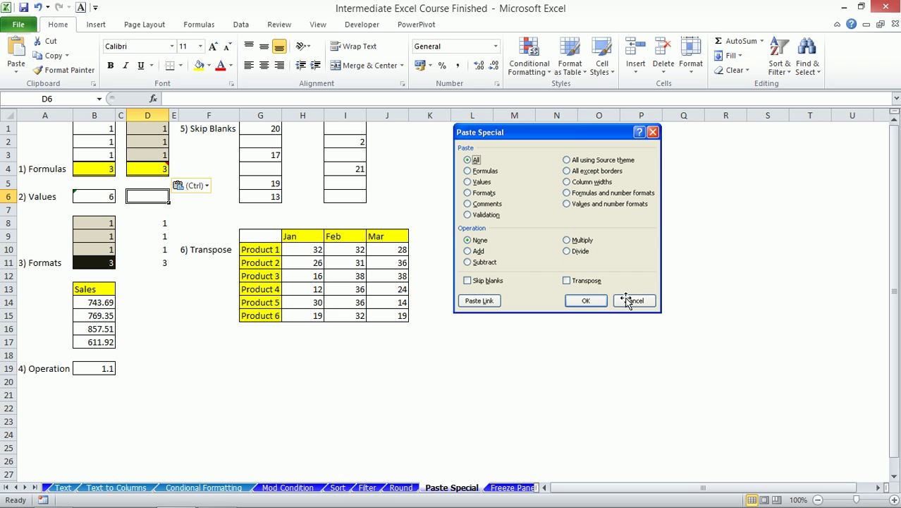
pyautogui.click(317, 254)
pyautogui.click(310, 328)
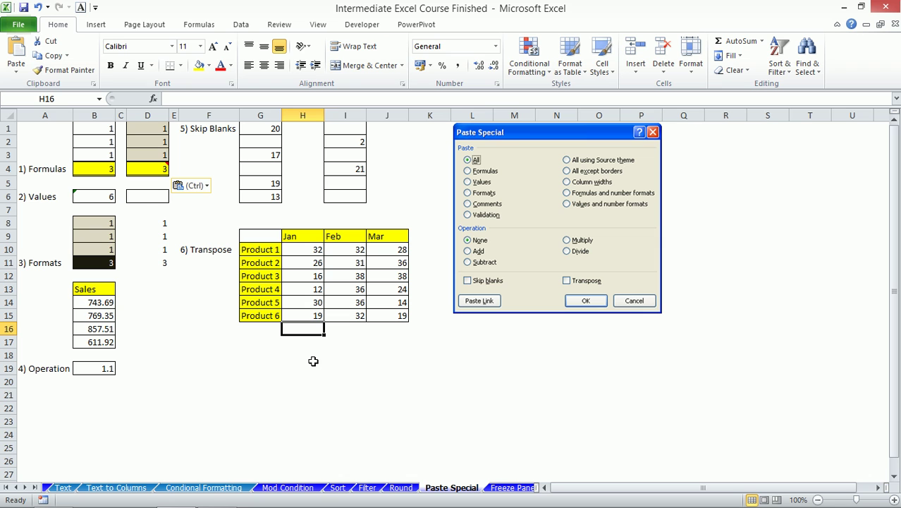
# - Enter 20 in H17 and copy it
pyautogui.press('Down')
pyautogui.write('20')
pyautogui.press('Return')
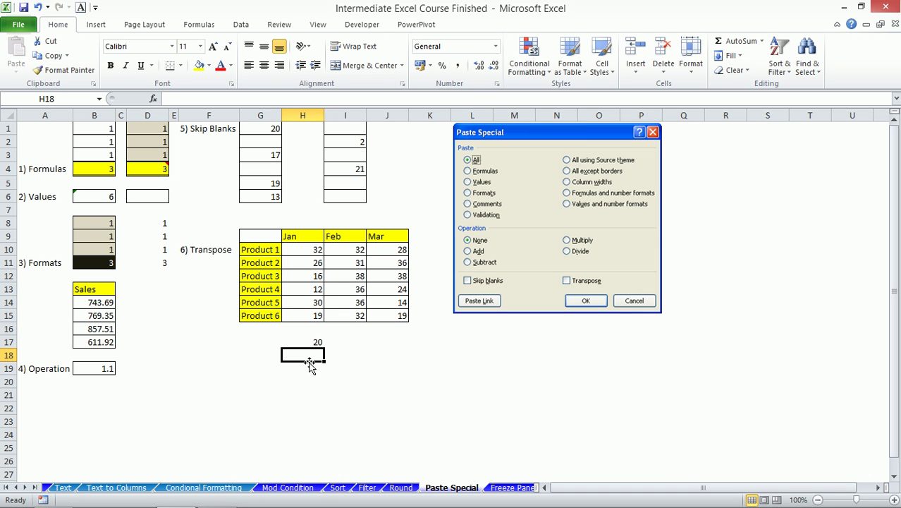
pyautogui.moveTo(308, 249); pyautogui.dragTo(388, 319)
pyautogui.click(310, 343)
pyautogui.hotkey('ctrl', 'c')
# - Add 20 to every figure in H10:J15 using Paste Special's Add operation
pyautogui.moveTo(304, 247); pyautogui.dragTo(399, 315)
pyautogui.hotkey('alt', 'e')
pyautogui.press('s')
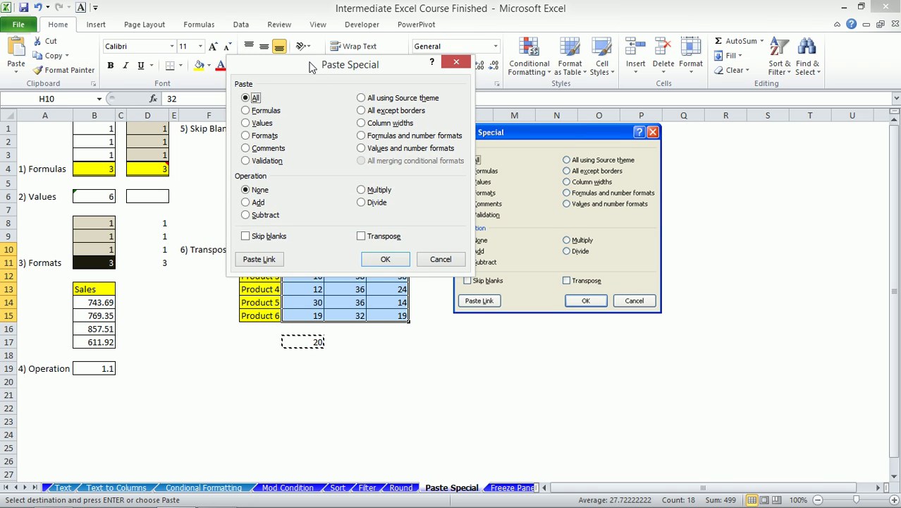
pyautogui.moveTo(312, 67); pyautogui.dragTo(132, 38)
pyautogui.click(65, 174)
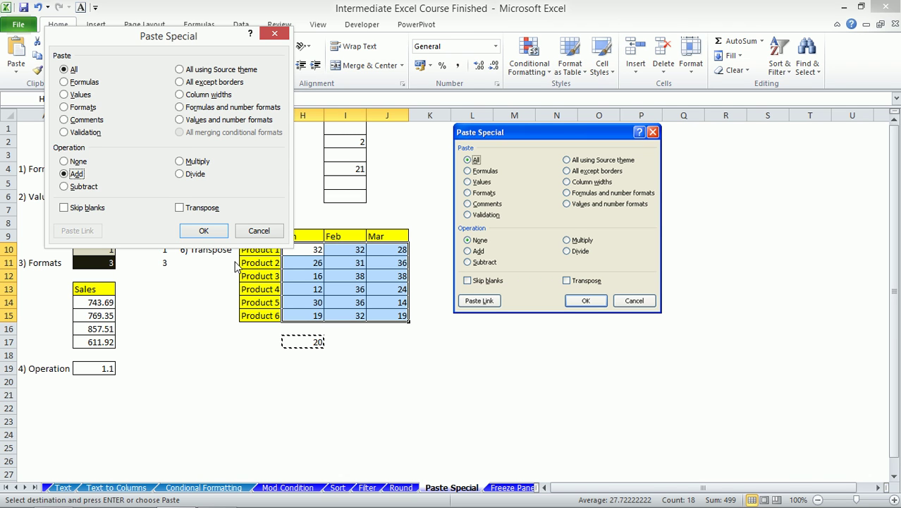
pyautogui.click(203, 231)
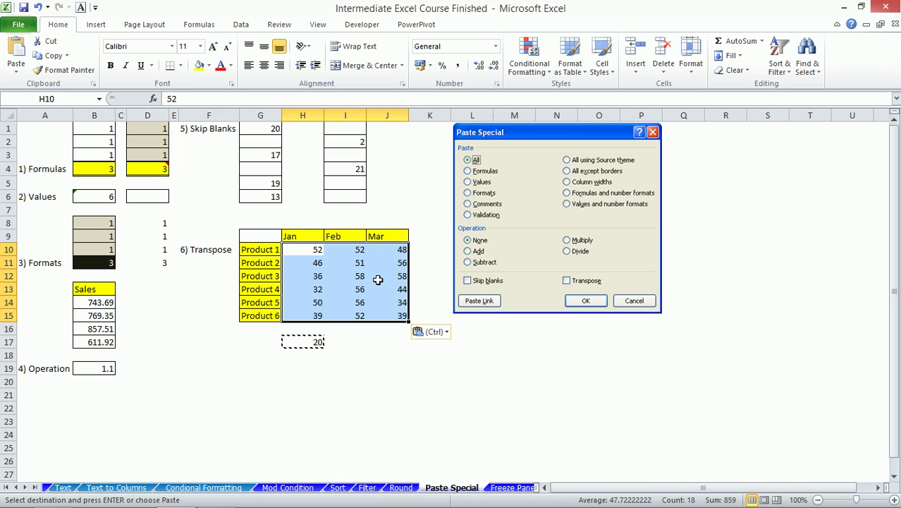
# - Replace the 20 in H17 with 1.1
pyautogui.click(311, 343)
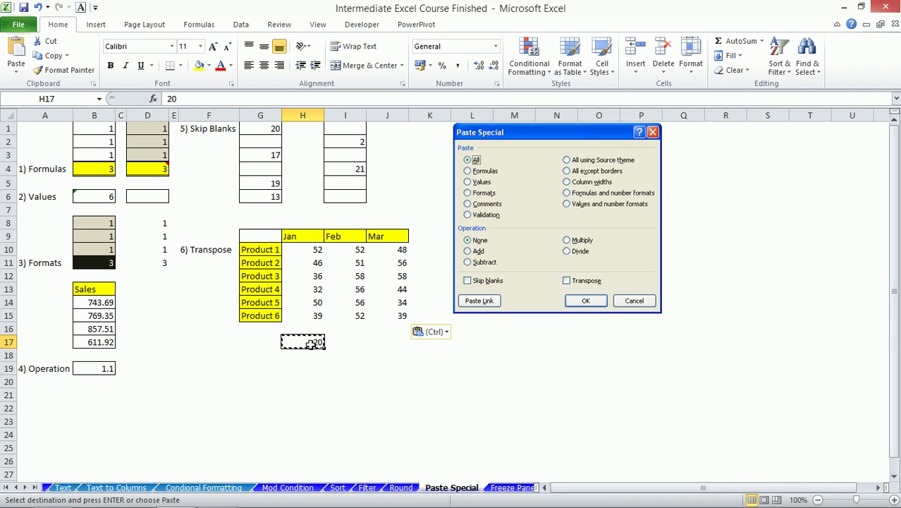
pyautogui.write('1.1')
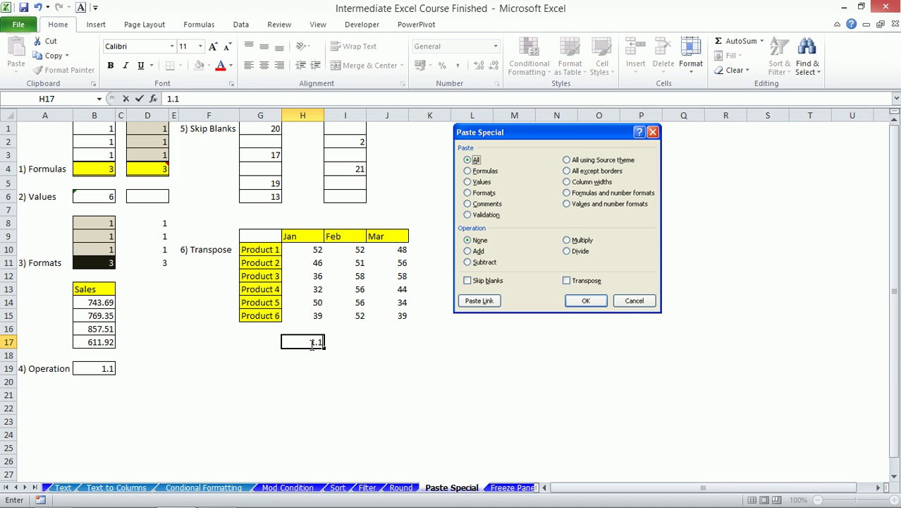
pyautogui.press('Return')
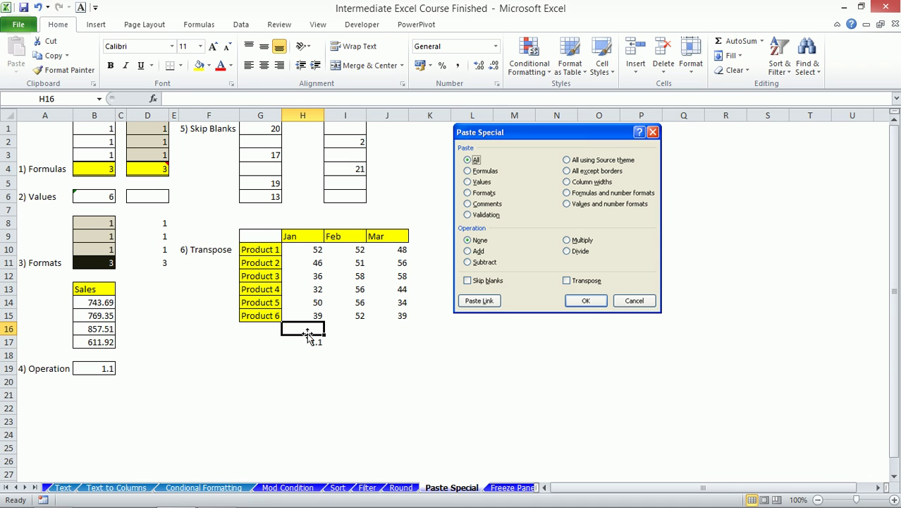
pyautogui.click(310, 341)
# - Multiply every figure in H10:J15 by the copied 1.1 with Paste Special Multiply
pyautogui.hotkey('ctrl', 'c')
pyautogui.moveTo(308, 249); pyautogui.dragTo(402, 314)
pyautogui.hotkey('ctrl', 'alt', 'v')
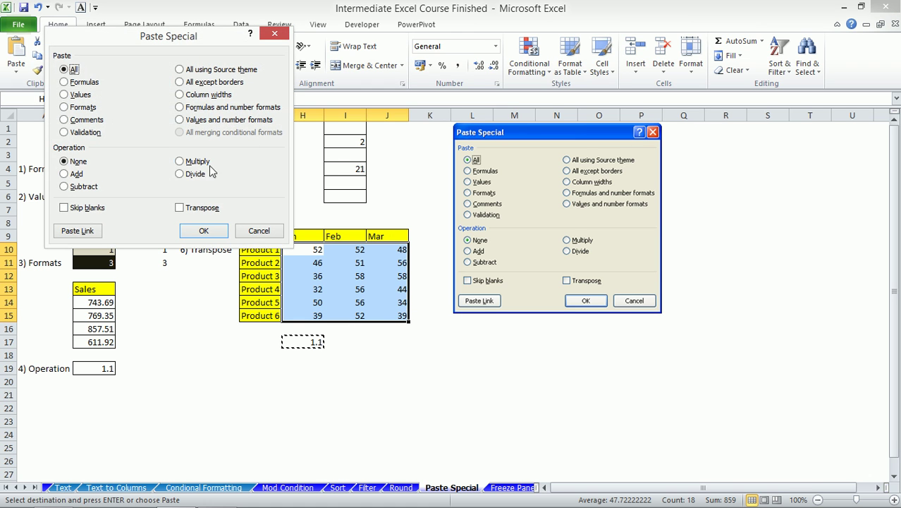
pyautogui.click(185, 163)
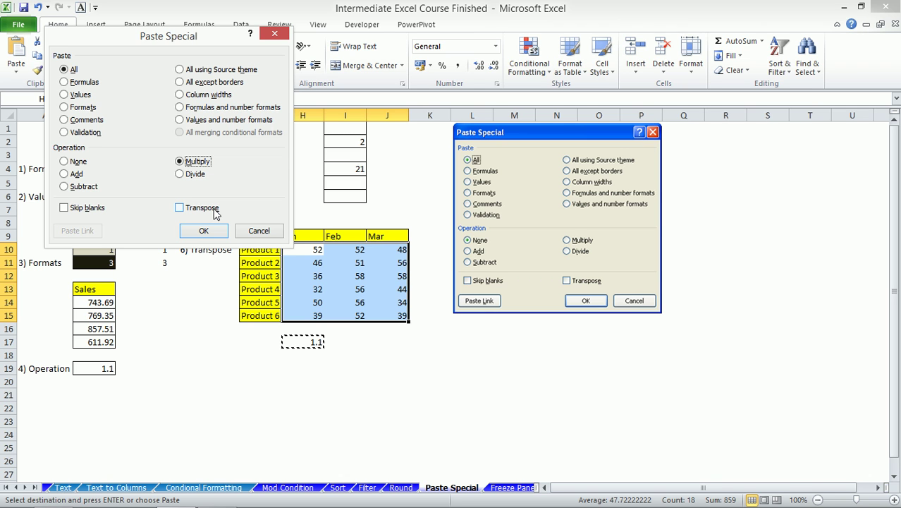
pyautogui.click(201, 232)
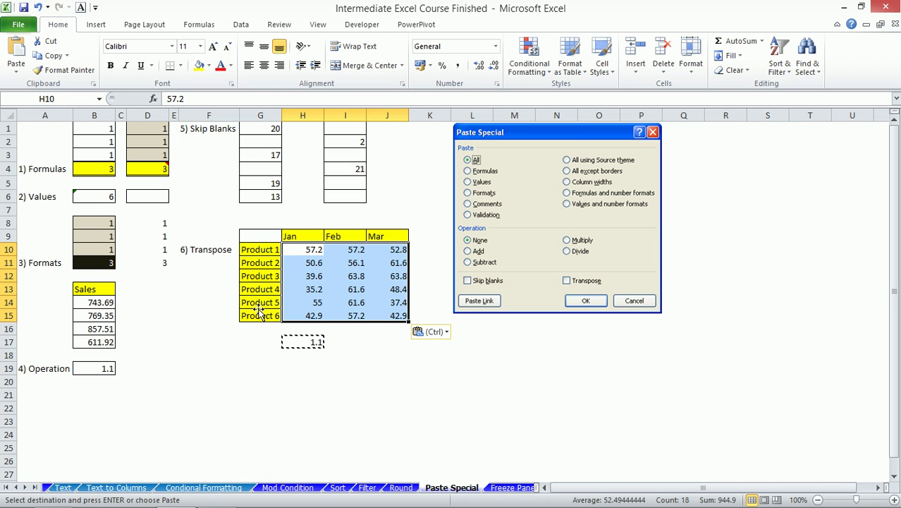
# - Copy the Jan figures H10:H15 and pick G18 as the destination
pyautogui.moveTo(300, 250); pyautogui.dragTo(315, 314)
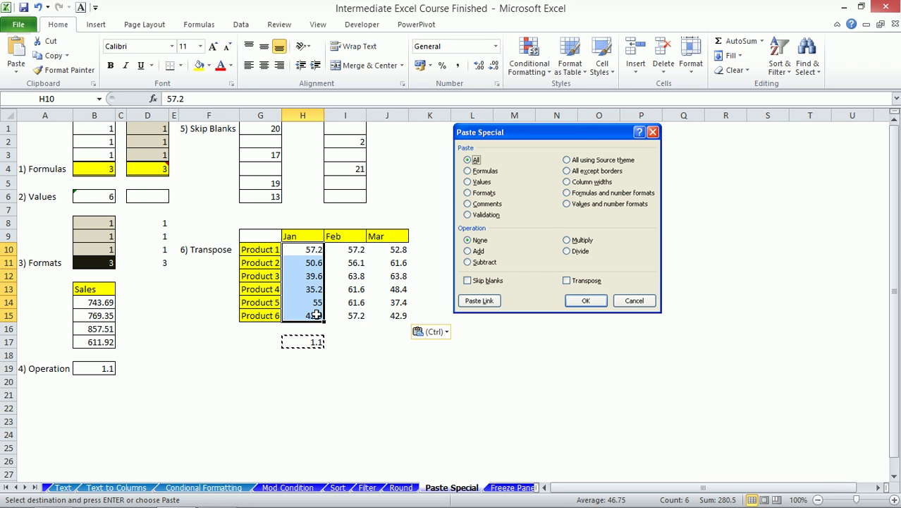
pyautogui.hotkey('ctrl', 'c')
pyautogui.click(243, 353)
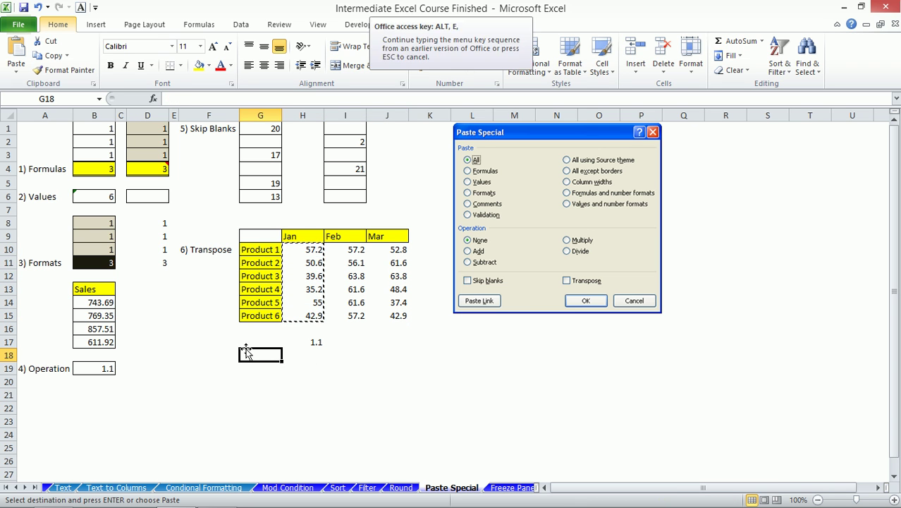
# - Paste the Jan figures into G18:G23 as values only
pyautogui.hotkey('ctrl', 'alt', 'v')
pyautogui.press('v')
pyautogui.click(206, 232)
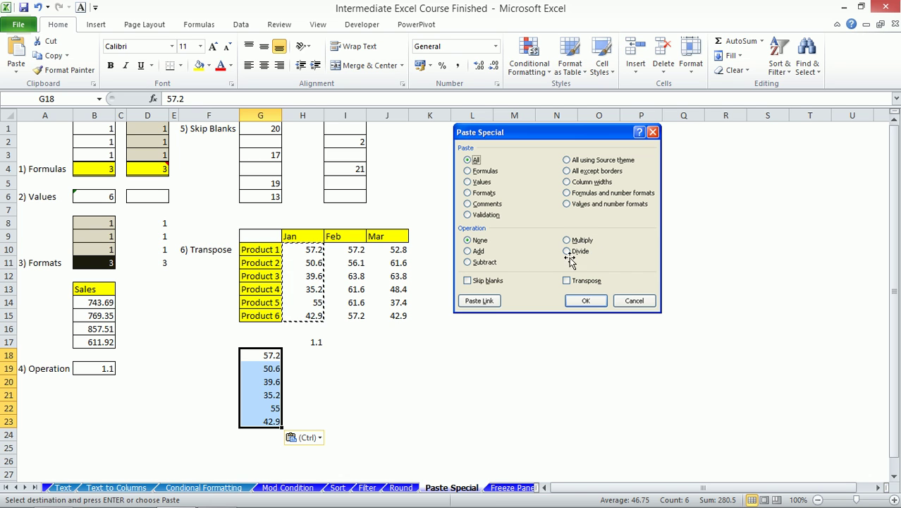
# - Overwrite G18:G23 with 100, 200, a blank, 5, 10 and a blank
pyautogui.click(267, 357)
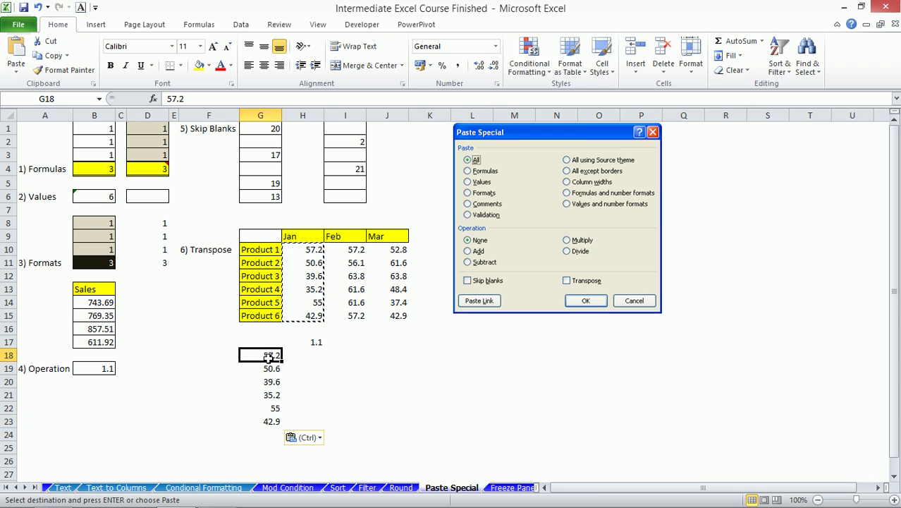
pyautogui.write('100')
pyautogui.press('Return')
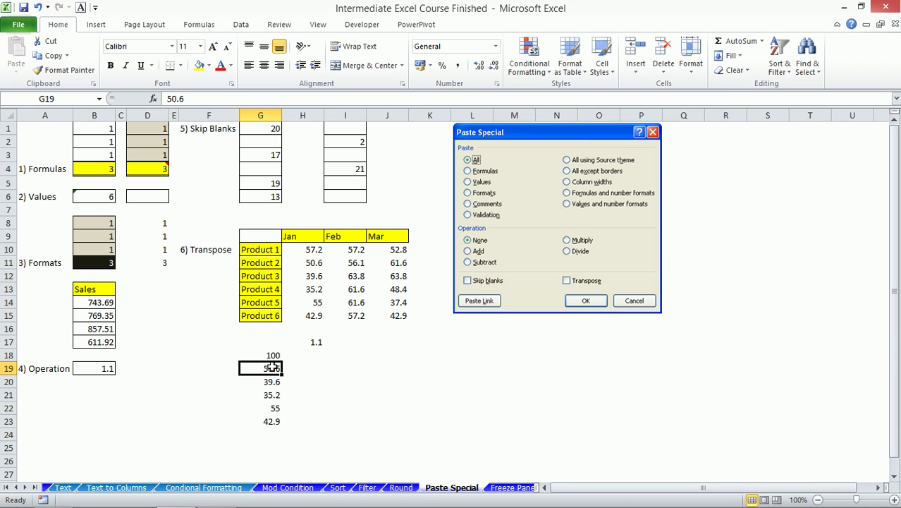
pyautogui.write('200')
pyautogui.press('Return')
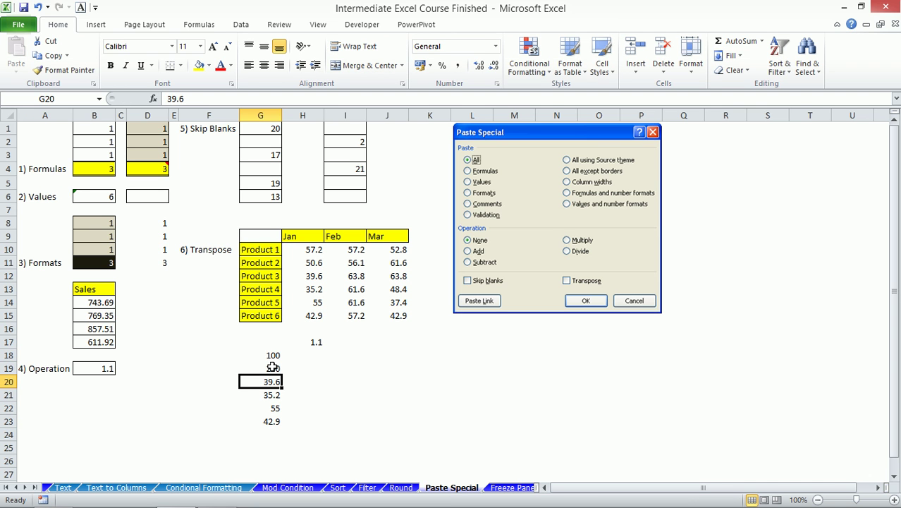
pyautogui.press('Delete')
pyautogui.press('Return')
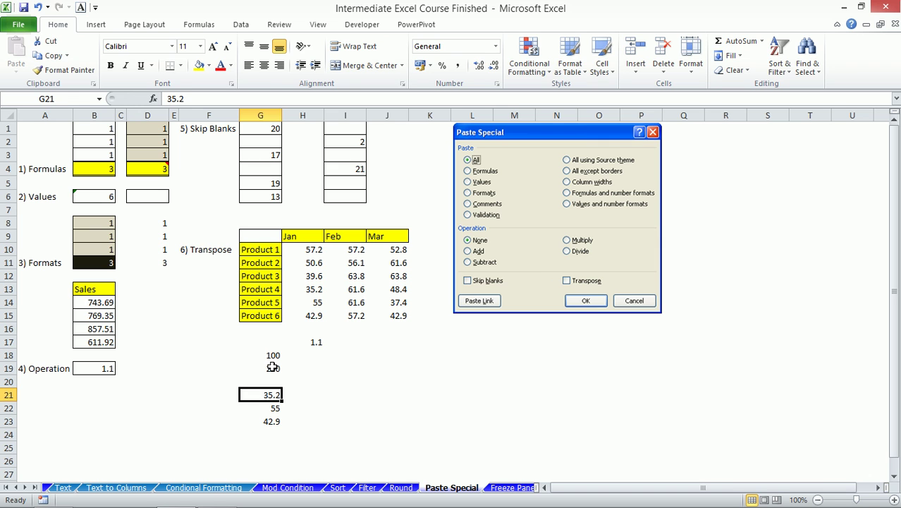
pyautogui.write('5')
pyautogui.press('Return')
pyautogui.write('10')
pyautogui.press('Return')
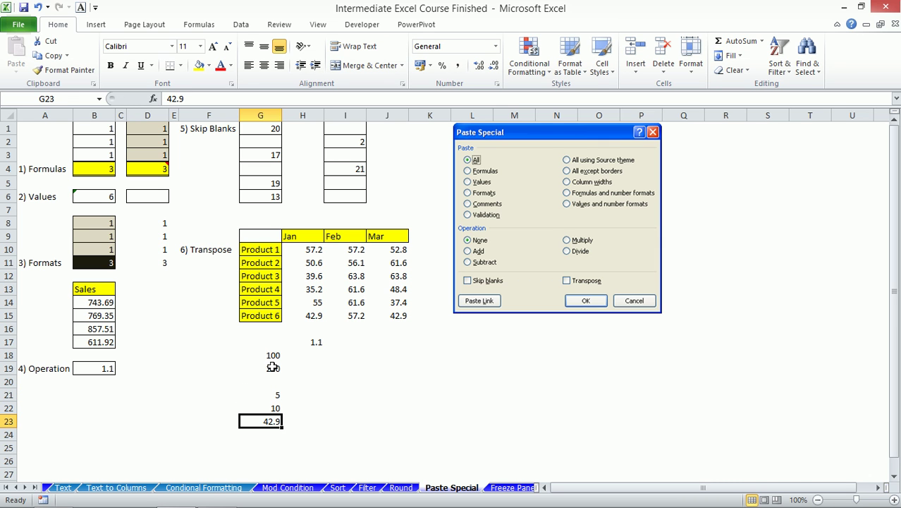
pyautogui.press('Delete')
# - Compare the new column with the Jan figures, checking values like 39.6 and 55
pyautogui.moveTo(256, 356); pyautogui.dragTo(259, 418)
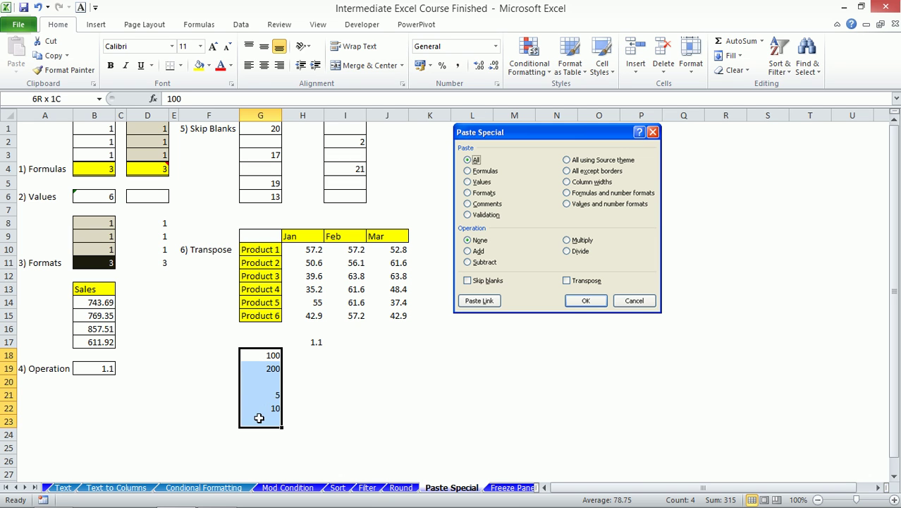
pyautogui.moveTo(314, 249); pyautogui.dragTo(306, 317)
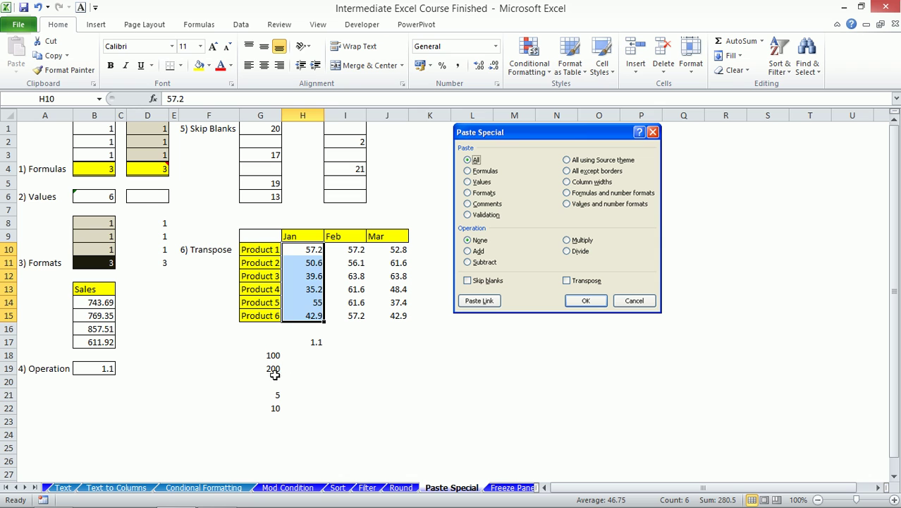
pyautogui.click(272, 379)
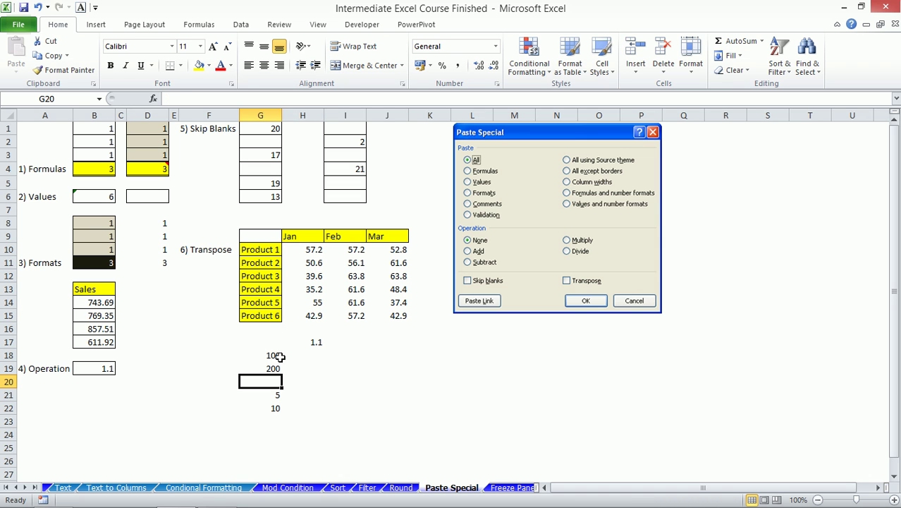
pyautogui.click(272, 356)
pyautogui.click(271, 368)
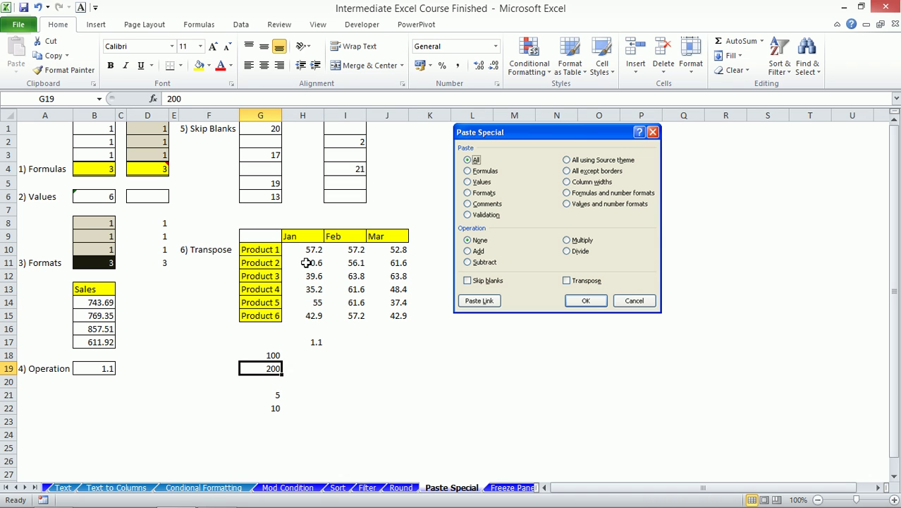
pyautogui.moveTo(307, 248)
pyautogui.mouseDown()
pyautogui.moveTo(307, 275)
pyautogui.moveTo(312, 264)
pyautogui.mouseUp()
pyautogui.click(306, 262)
pyautogui.click(315, 276)
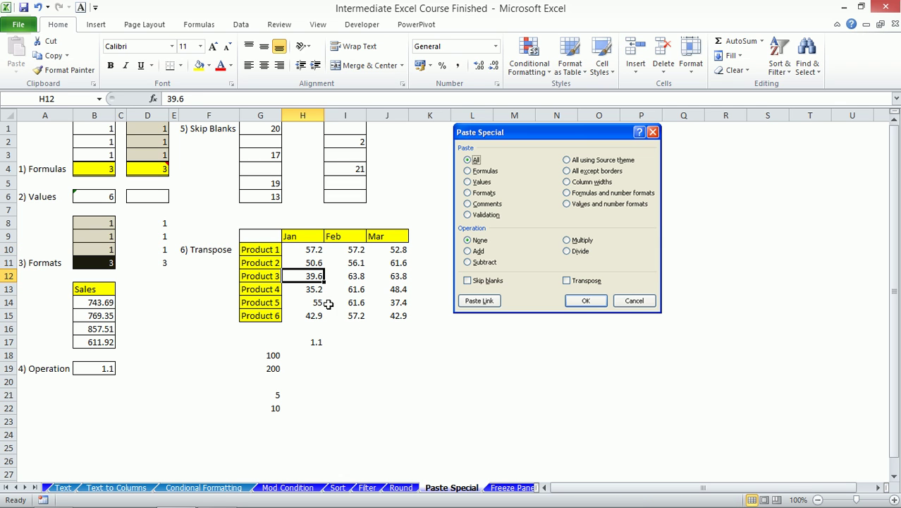
pyautogui.click(317, 292)
pyautogui.click(316, 302)
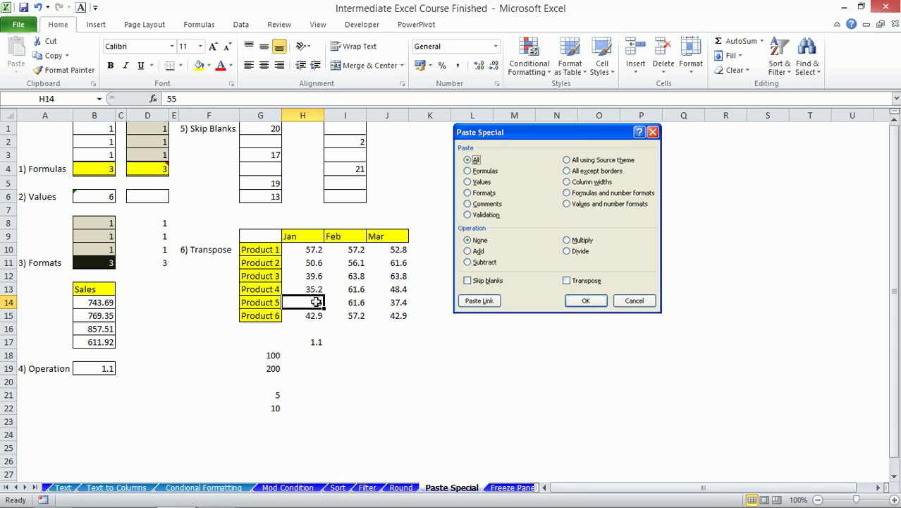
pyautogui.click(313, 315)
# - Copy the G18:G23 block including its blanks, targeting the first Jan cell
pyautogui.moveTo(273, 355); pyautogui.dragTo(282, 421)
pyautogui.hotkey('ctrl', 'c')
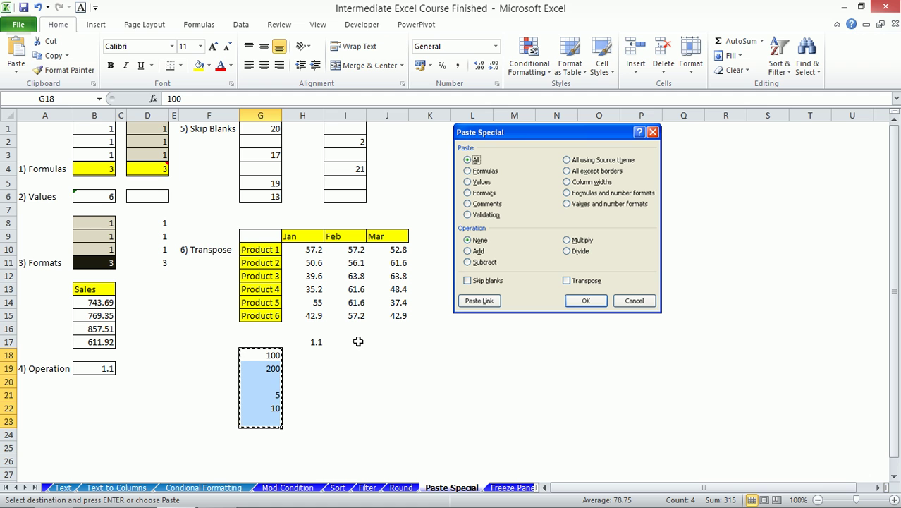
pyautogui.click(315, 249)
# - Paste the copied block over the Jan column with Skip blanks turned on
pyautogui.hotkey('alt', 'e')
pyautogui.press('s')
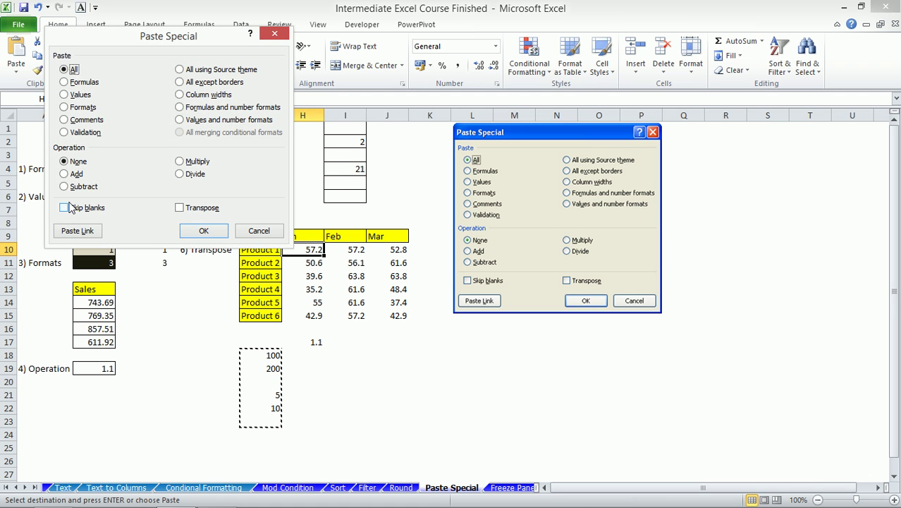
pyautogui.click(64, 207)
pyautogui.moveTo(149, 39); pyautogui.dragTo(542, 83)
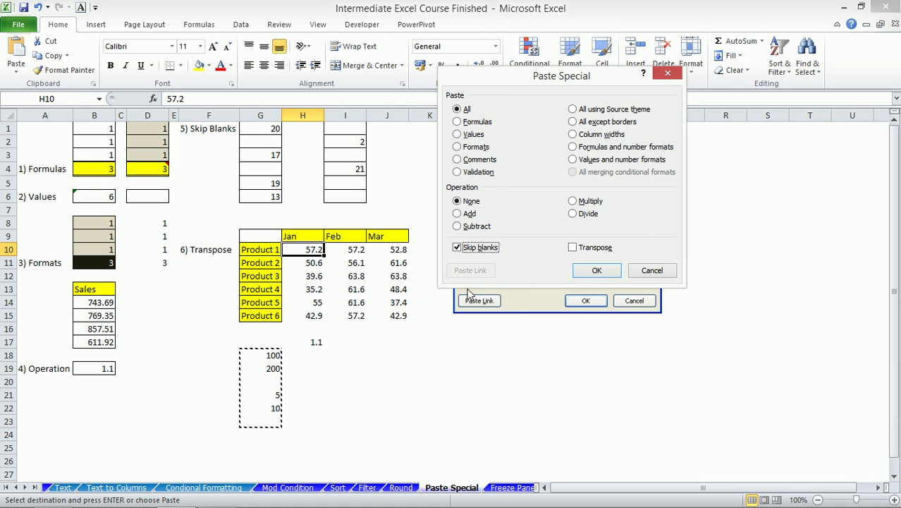
pyautogui.click(597, 270)
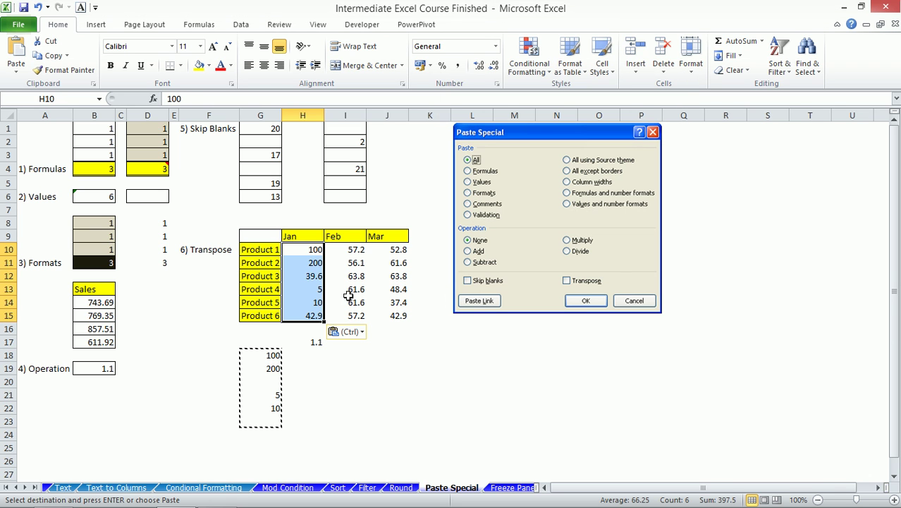
# - Check that Product 3's Jan value of 39.6 was kept
pyautogui.click(302, 277)
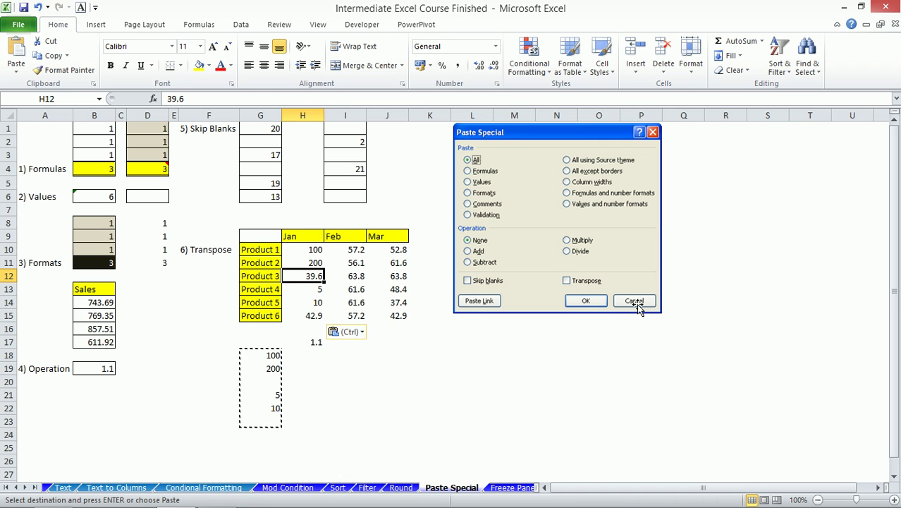
pyautogui.click(617, 366)
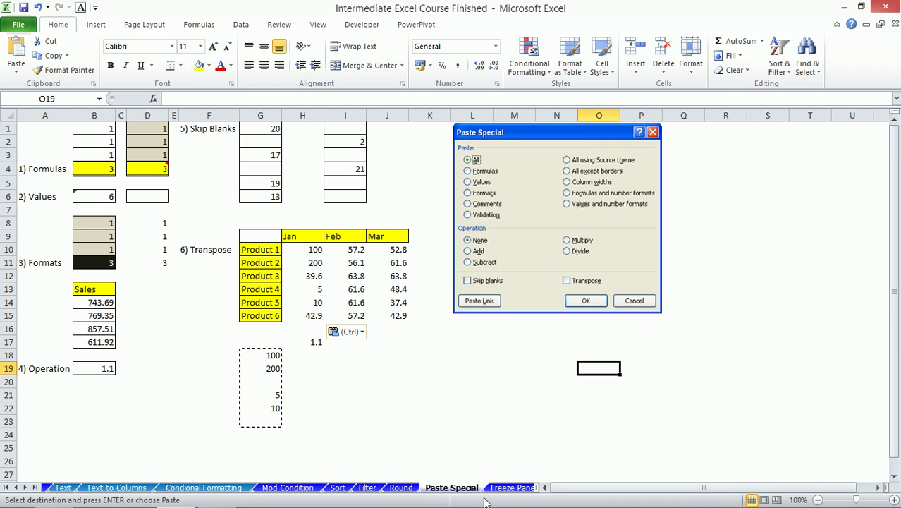
pyautogui.click(278, 275)
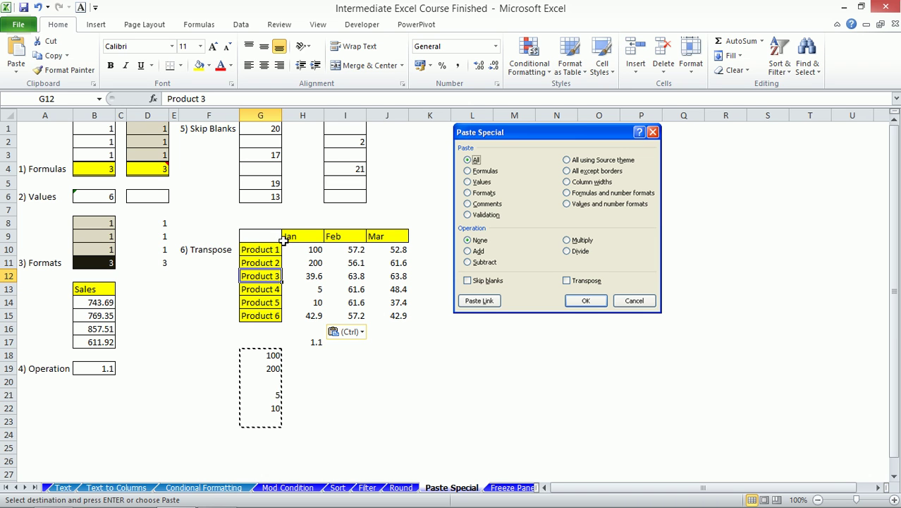
# - Copy the product table G9:J15 and paste it transposed at K18
pyautogui.moveTo(369, 358); pyautogui.dragTo(377, 378)
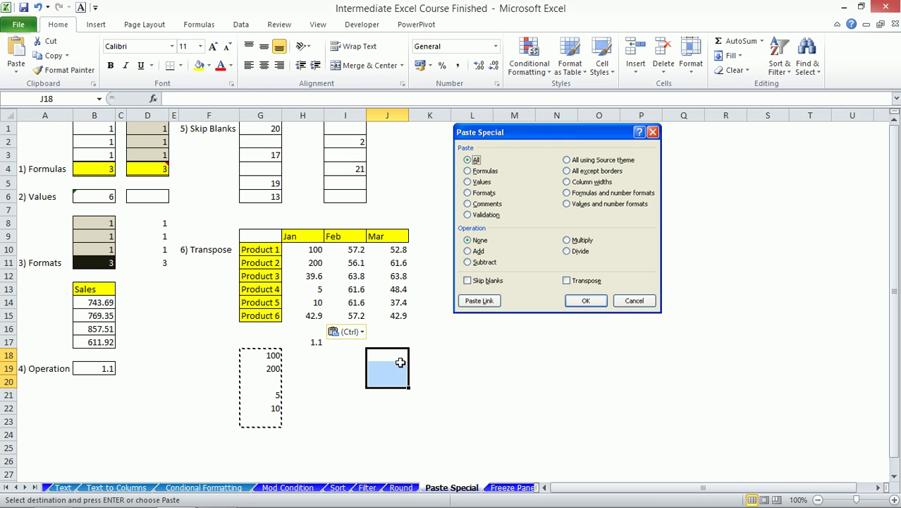
pyautogui.moveTo(419, 341); pyautogui.dragTo(627, 347)
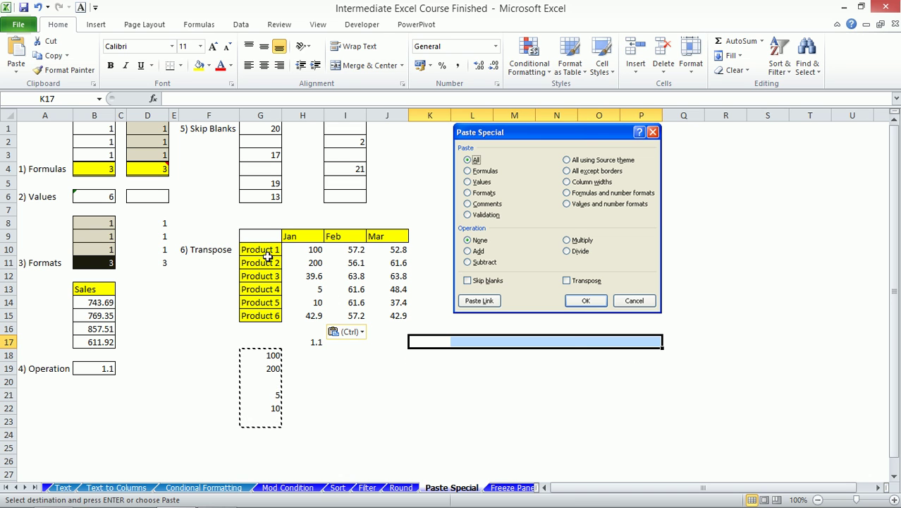
pyautogui.moveTo(263, 234); pyautogui.dragTo(380, 315)
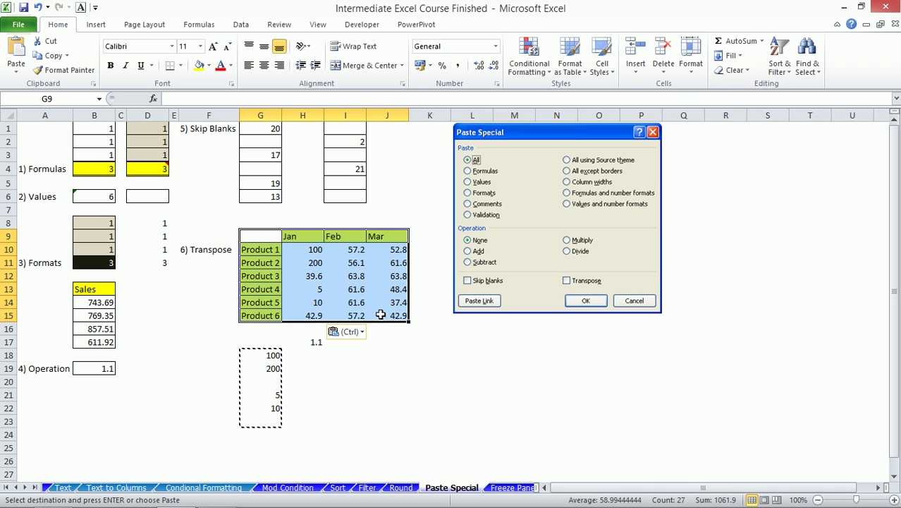
pyautogui.hotkey('ctrl', 'c')
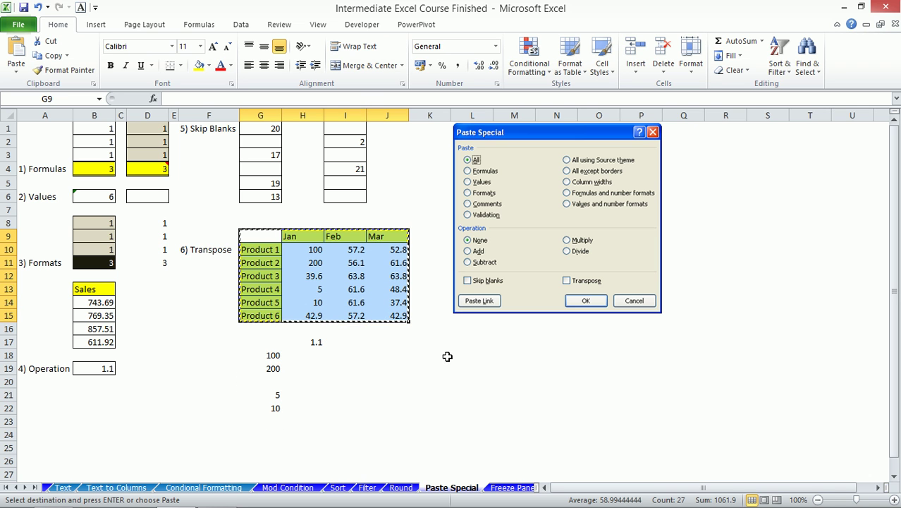
pyautogui.click(445, 356)
pyautogui.hotkey('ctrl', 'alt', 'v')
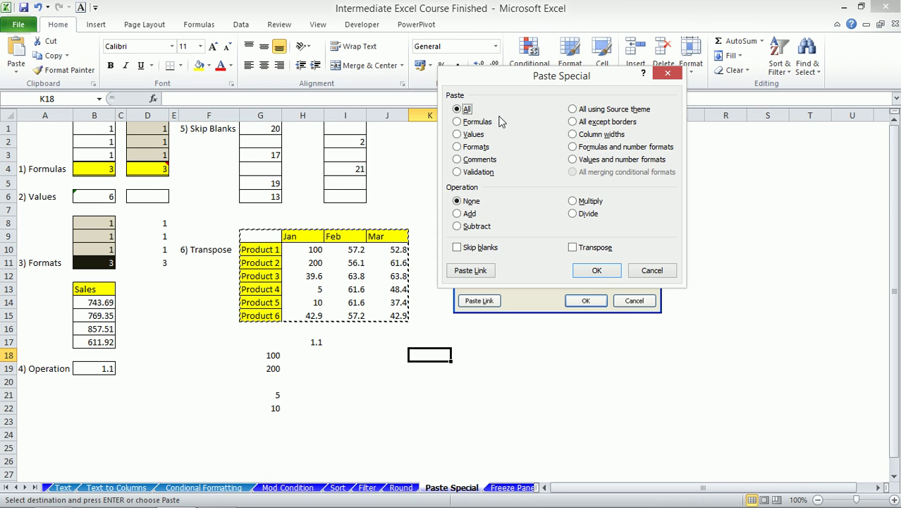
pyautogui.click(584, 253)
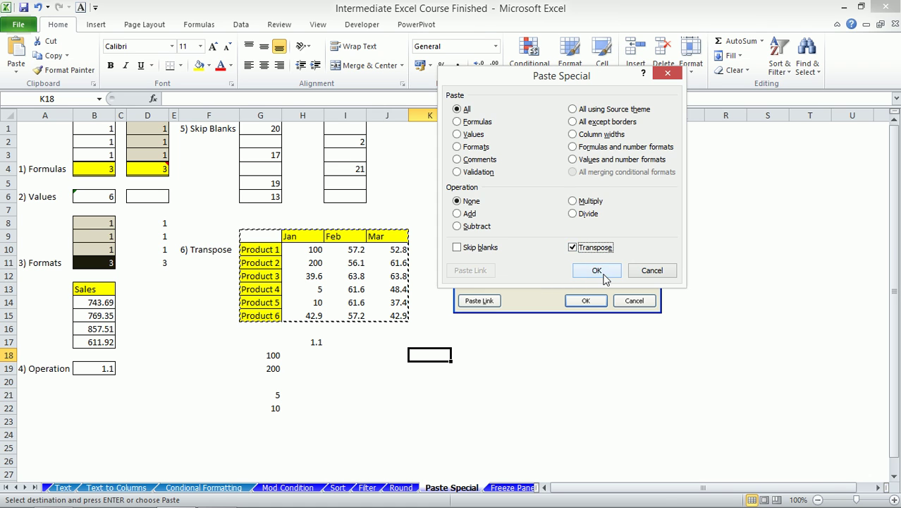
pyautogui.click(603, 275)
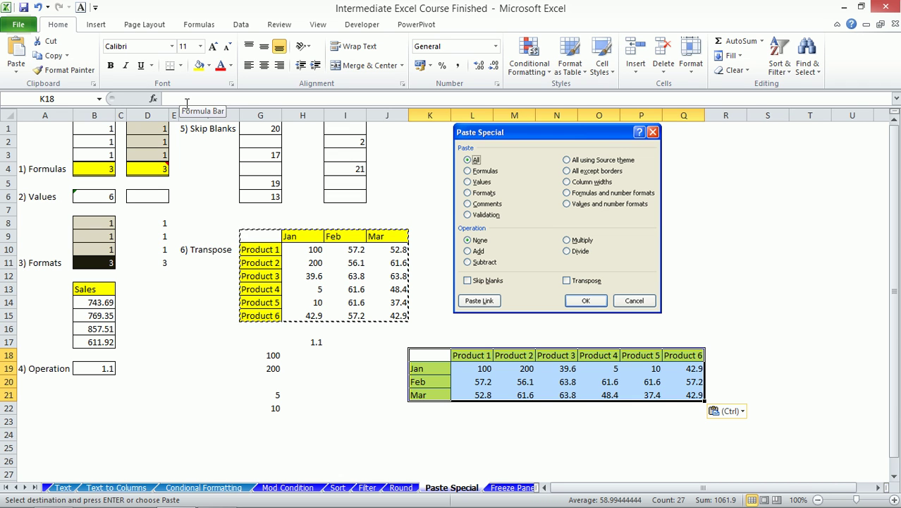
pyautogui.click(878, 487)
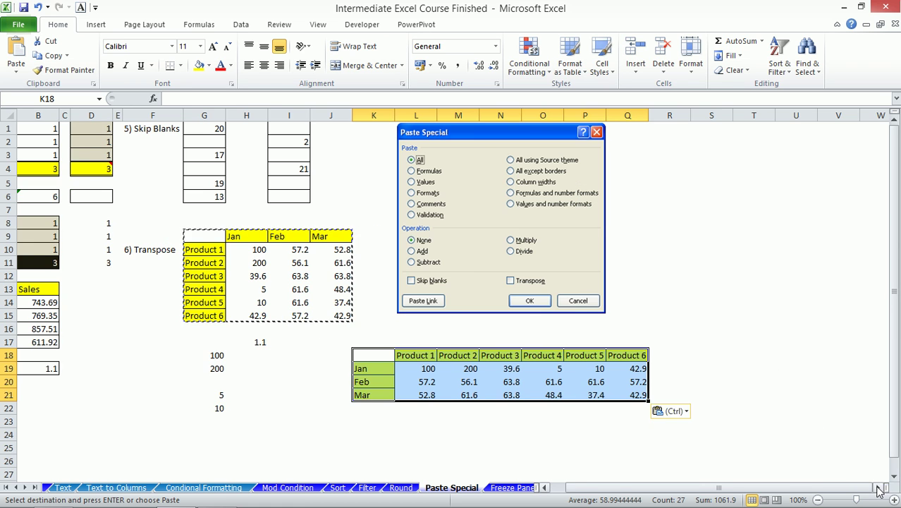
pyautogui.click(877, 487)
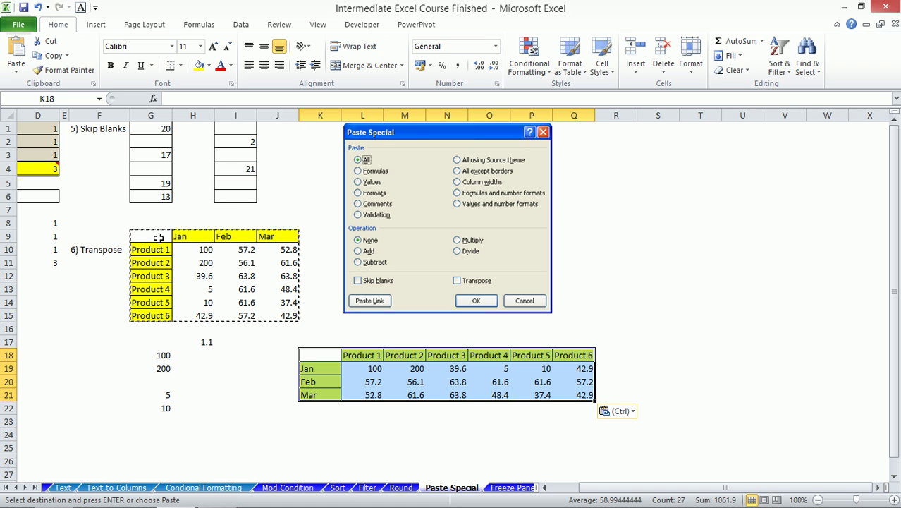
# - Enter =TRANSPOSE(K18:Q21) as an array formula across G9:J15
pyautogui.moveTo(148, 234); pyautogui.dragTo(275, 312)
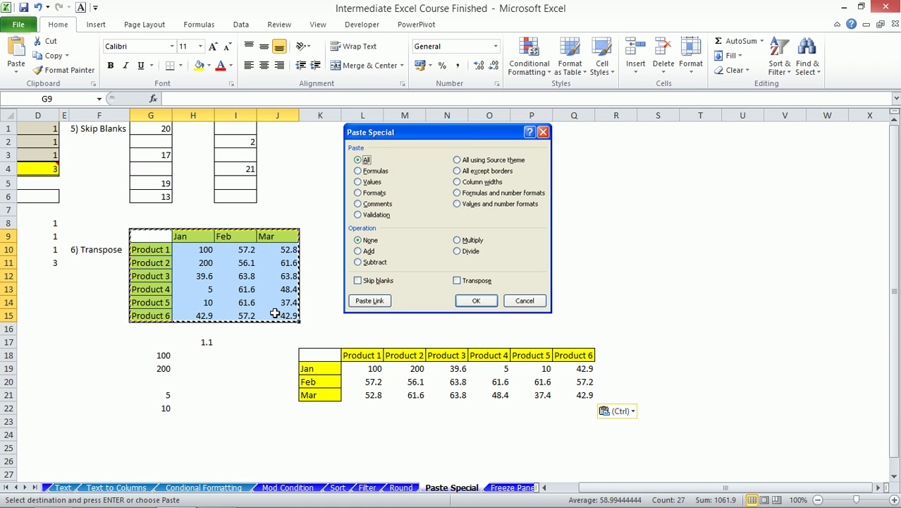
pyautogui.write('=tra')
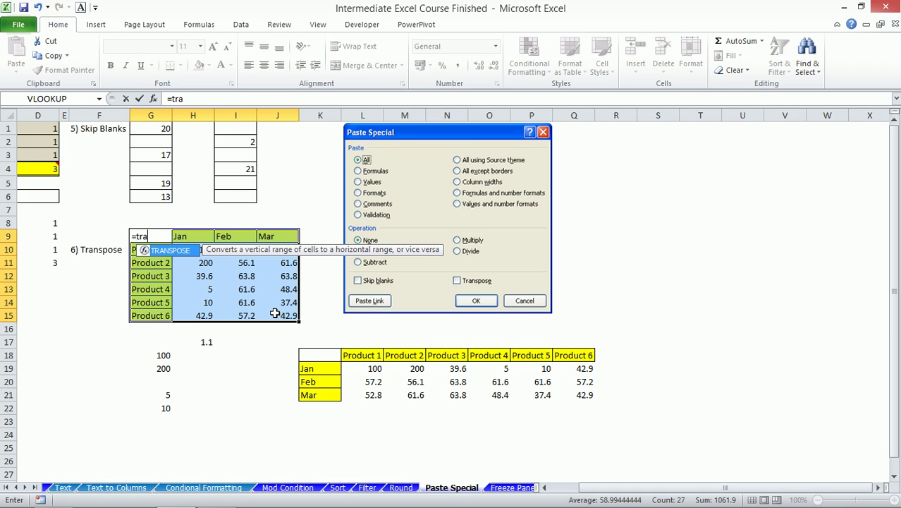
pyautogui.press('Tab')
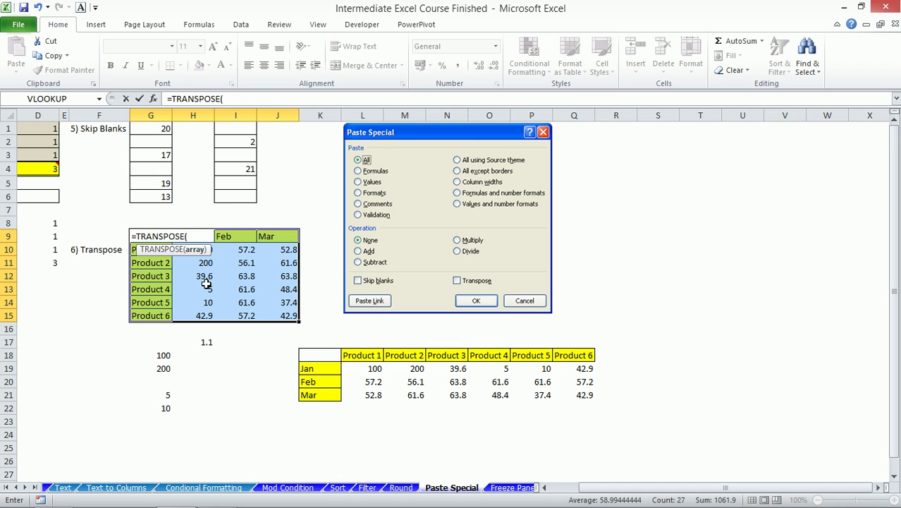
pyautogui.moveTo(313, 353); pyautogui.dragTo(571, 396)
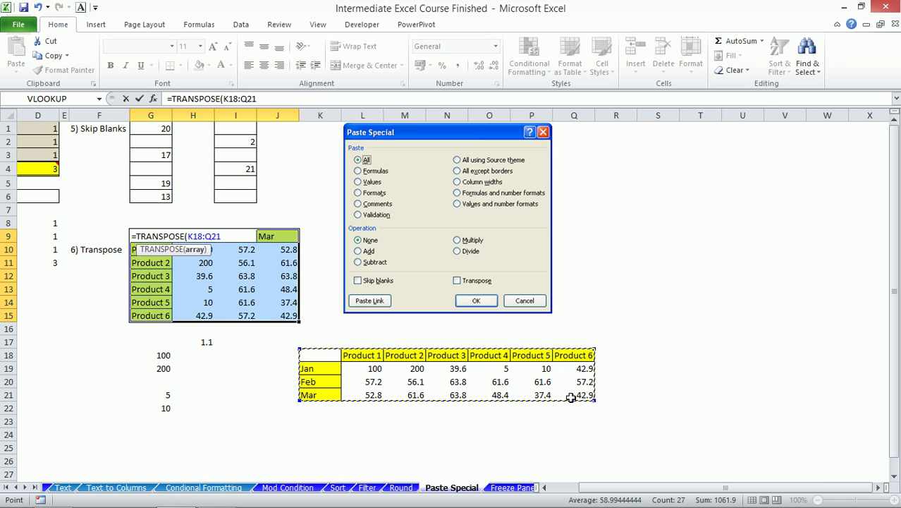
pyautogui.write(')')
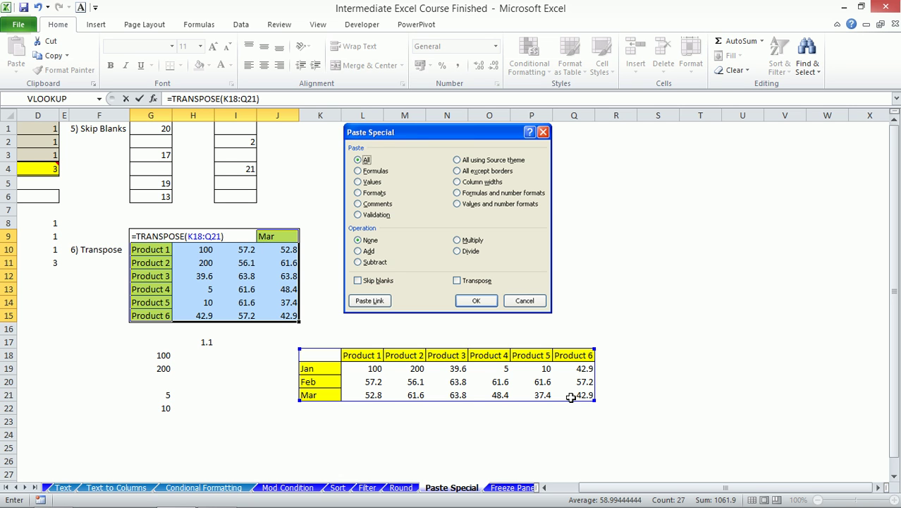
pyautogui.hotkey('ctrl', 'shift', 'Return')
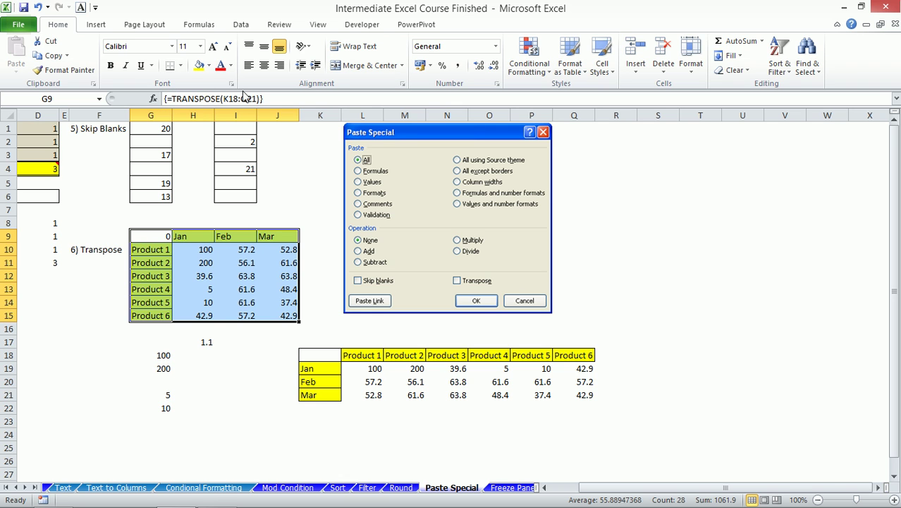
# - Try editing array cell I13 and dismiss the array-edit error
pyautogui.click(232, 287)
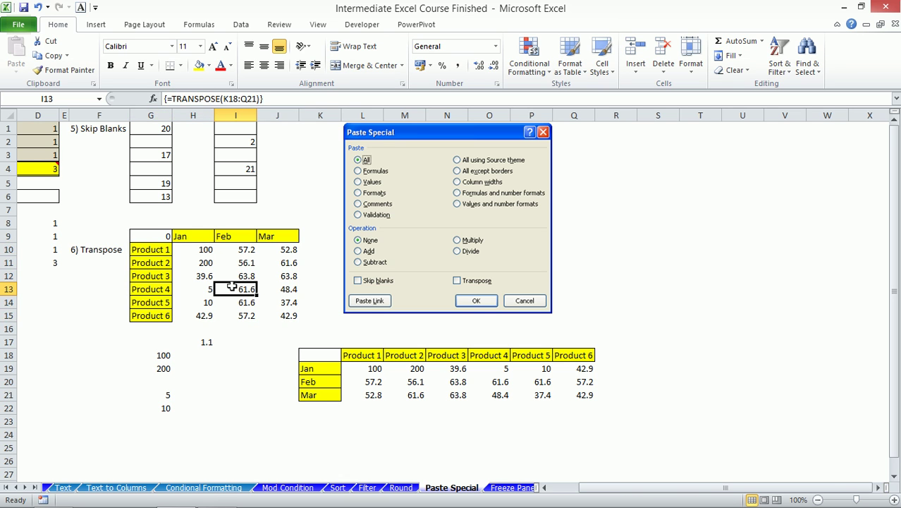
pyautogui.press('Return')
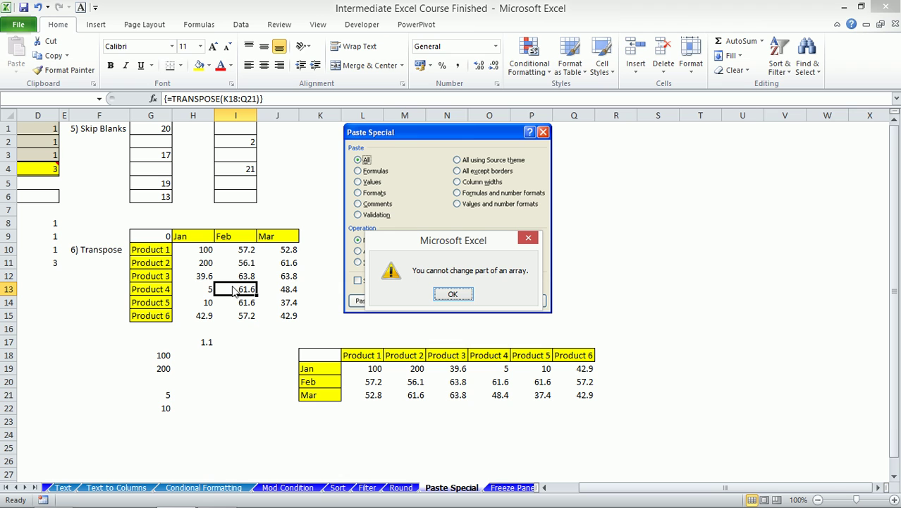
pyautogui.click(454, 294)
# - Change Product 2's Feb value in M20 from 56.1 to 60
pyautogui.click(414, 382)
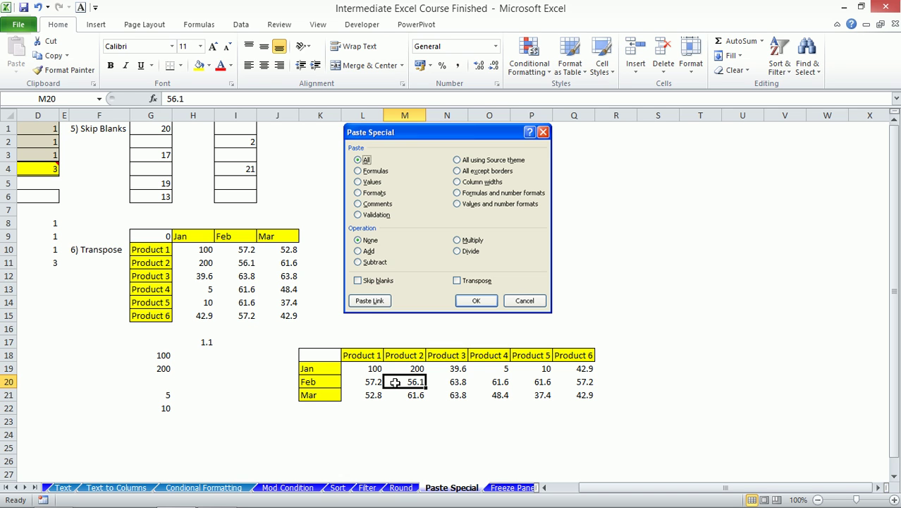
pyautogui.write('60')
pyautogui.press('Return')
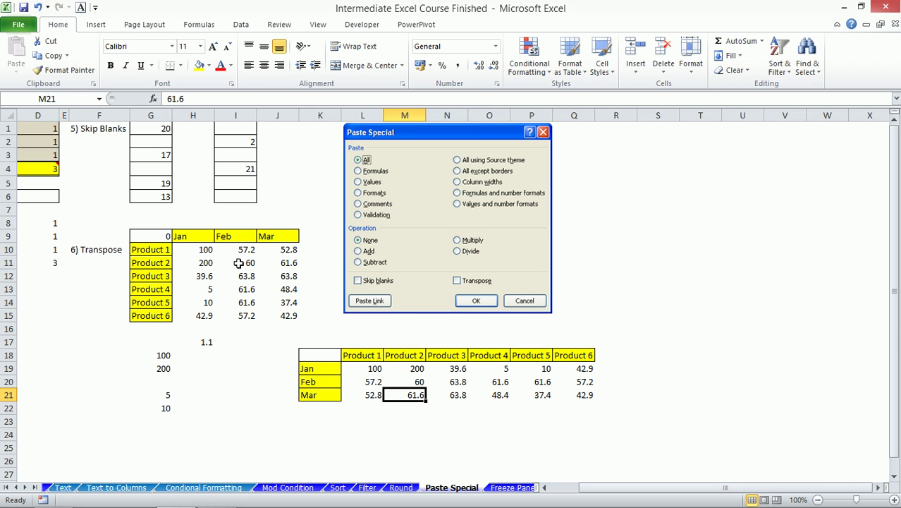
# - Relabel the months May, June, July by typing May in K19 and filling down
pyautogui.click(322, 366)
pyautogui.write('May')
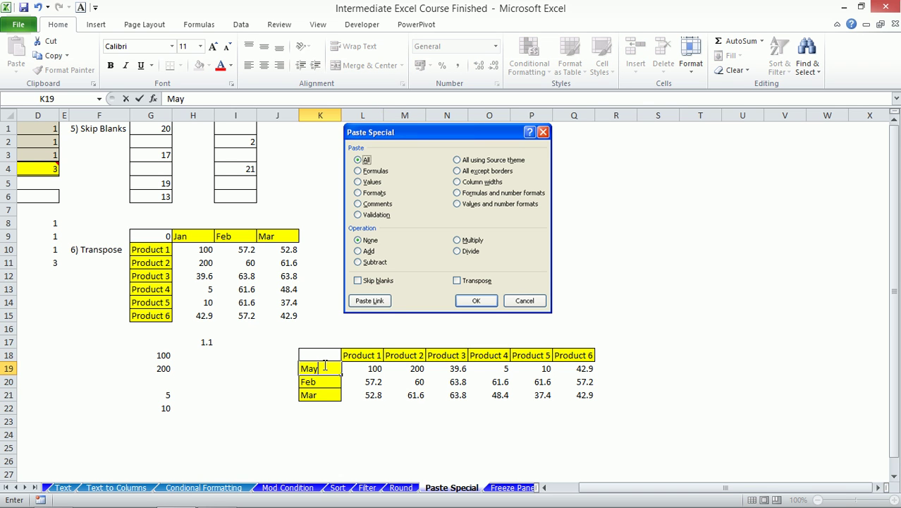
pyautogui.press('Return')
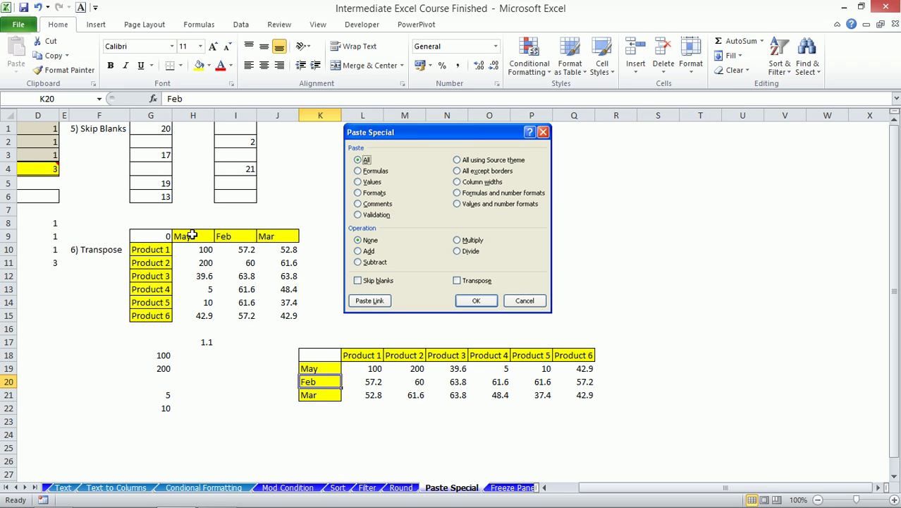
pyautogui.click(328, 369)
pyautogui.moveTo(342, 375); pyautogui.dragTo(332, 398)
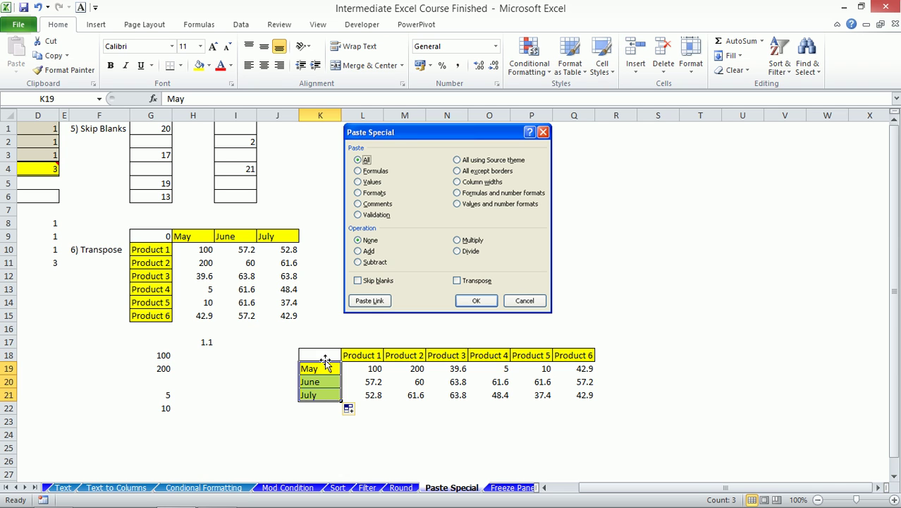
pyautogui.moveTo(371, 370); pyautogui.dragTo(561, 395)
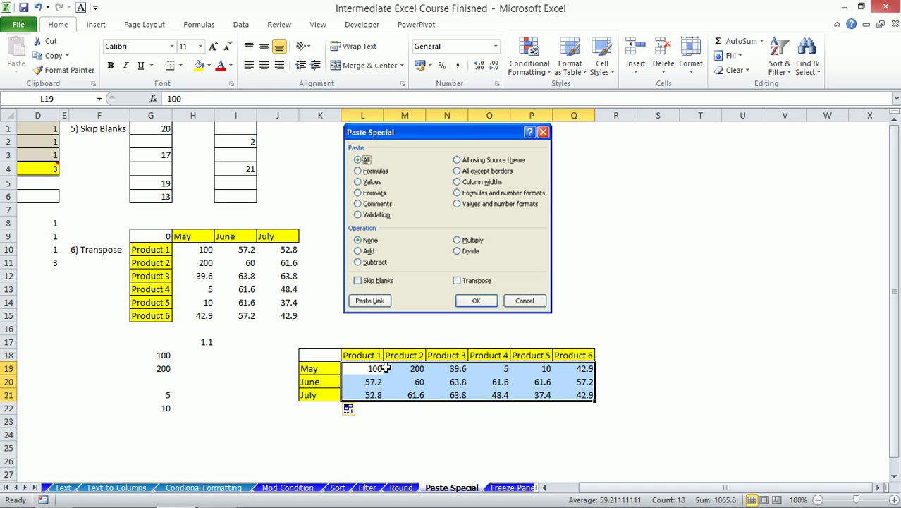
pyautogui.moveTo(353, 354); pyautogui.dragTo(561, 356)
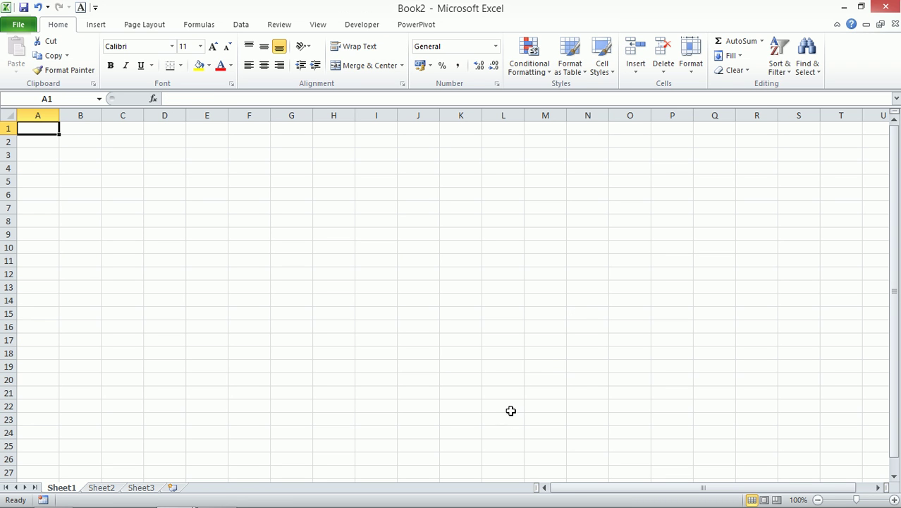
# - In Book2, enter =TRANSPOSE of the K18:Q21 product table as an array over A1:H21
pyautogui.moveTo(435, 506)
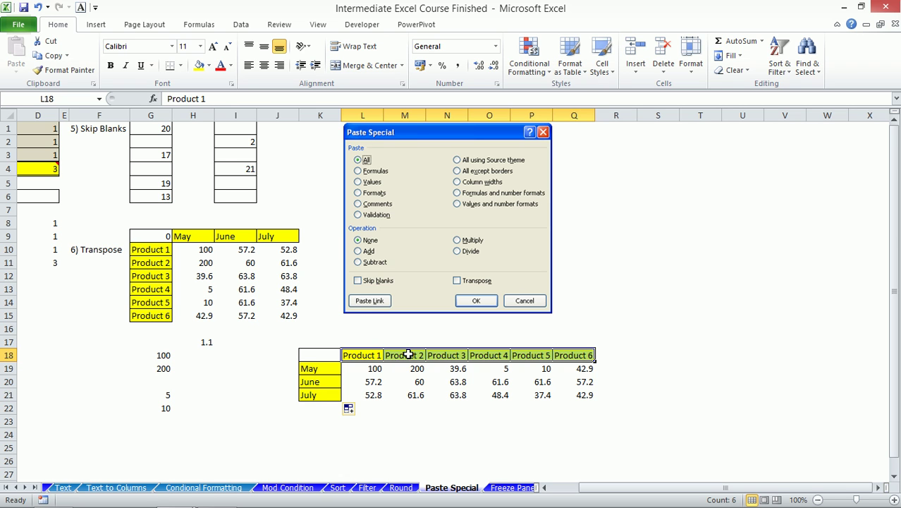
pyautogui.moveTo(145, 236); pyautogui.dragTo(273, 318)
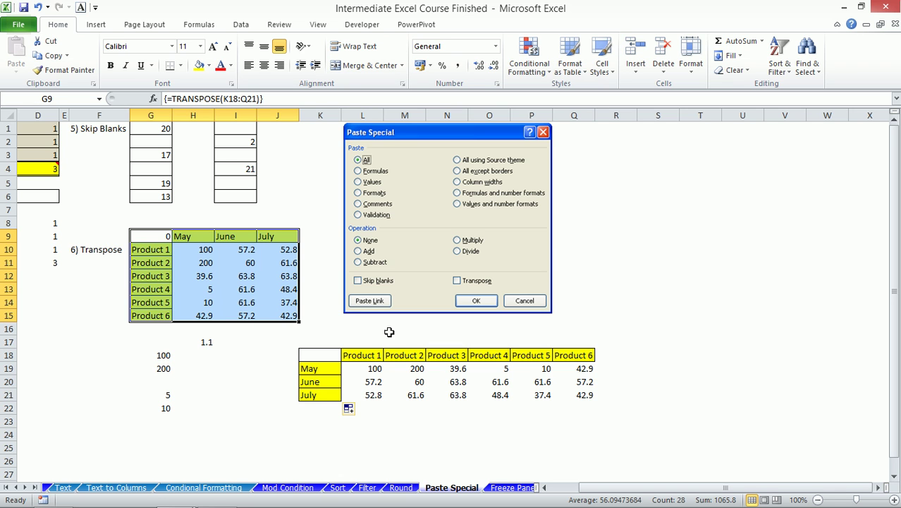
pyautogui.hotkey('alt', 'Tab')
pyautogui.hotkey('alt', 'Tab')
pyautogui.moveTo(50, 131); pyautogui.dragTo(340, 388)
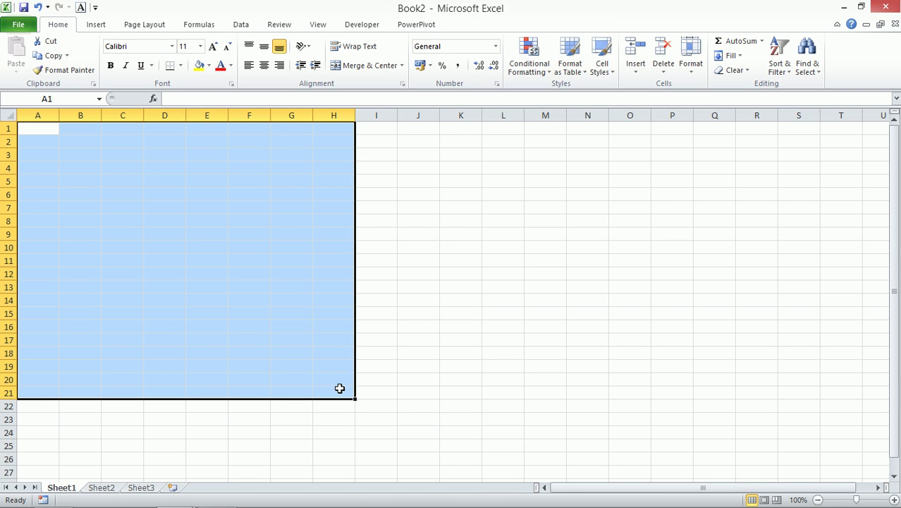
pyautogui.write('=tran')
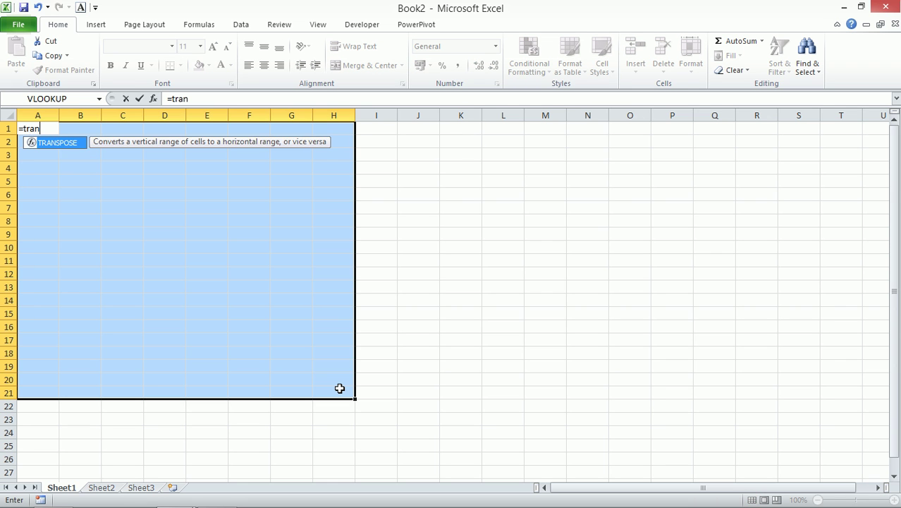
pyautogui.press('Tab')
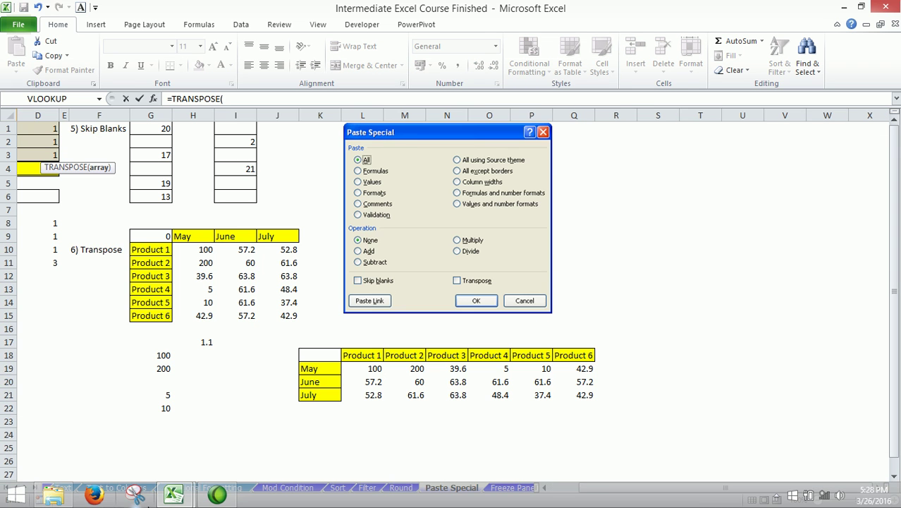
pyautogui.moveTo(321, 352); pyautogui.dragTo(563, 395)
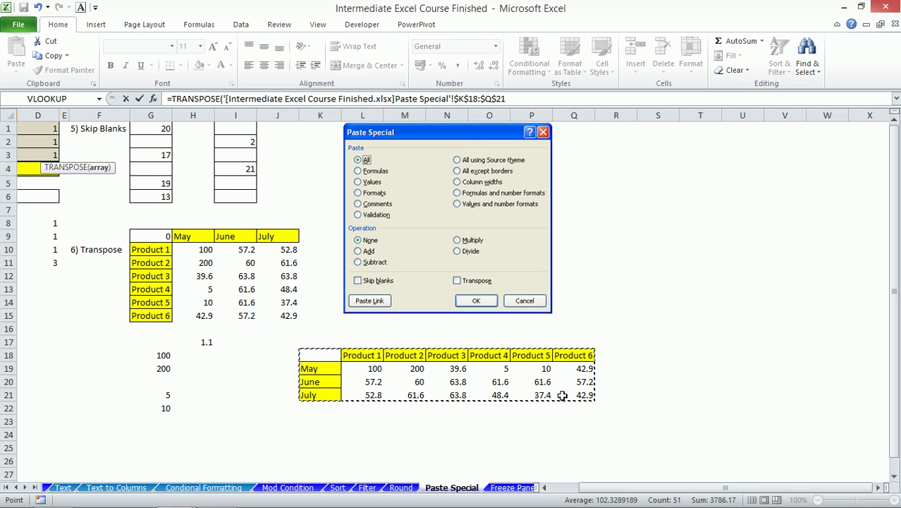
pyautogui.write(')')
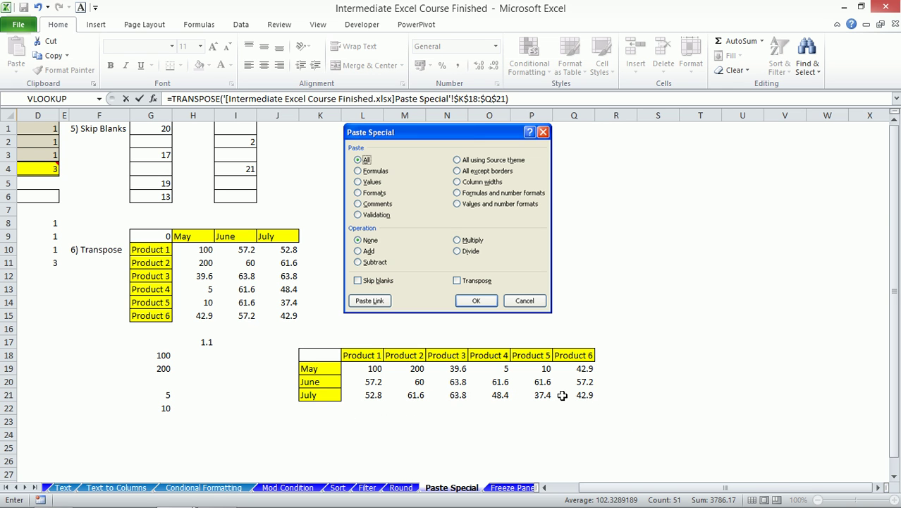
pyautogui.hotkey('ctrl', 'shift', 'Return')
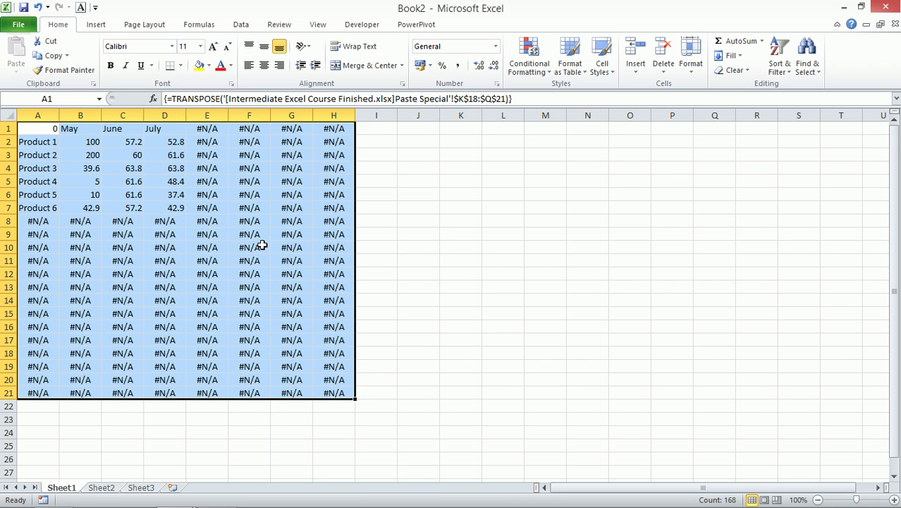
# - Try deleting the extra #N/A columns, dismiss the array warning, and close Book2 unsaved
pyautogui.moveTo(40, 127); pyautogui.dragTo(163, 212)
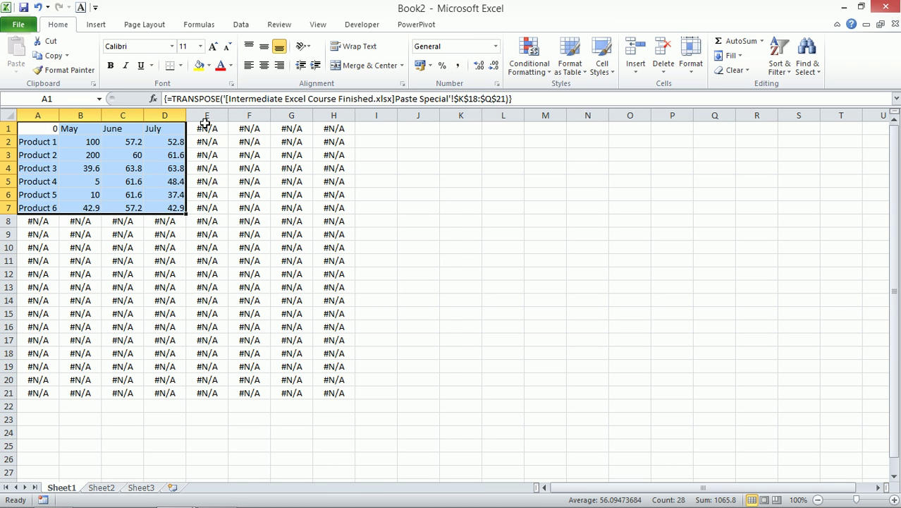
pyautogui.moveTo(209, 115); pyautogui.dragTo(316, 145)
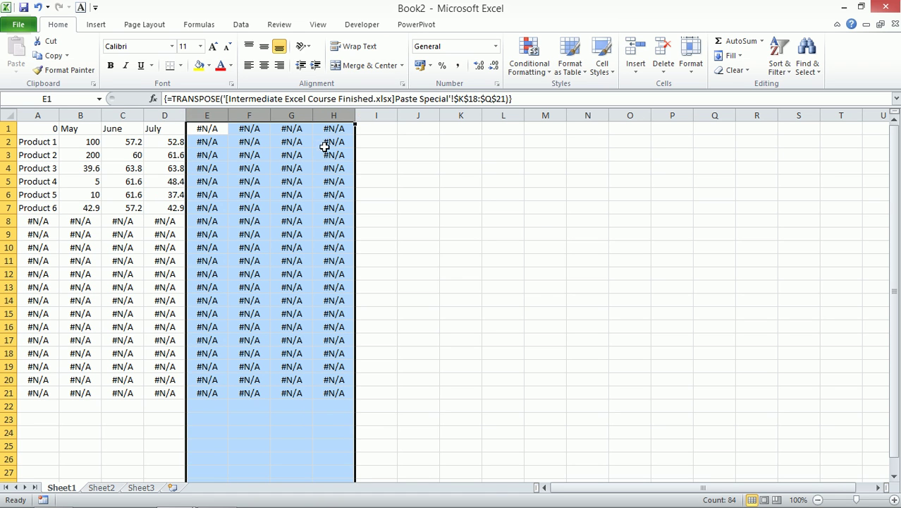
pyautogui.press('Delete')
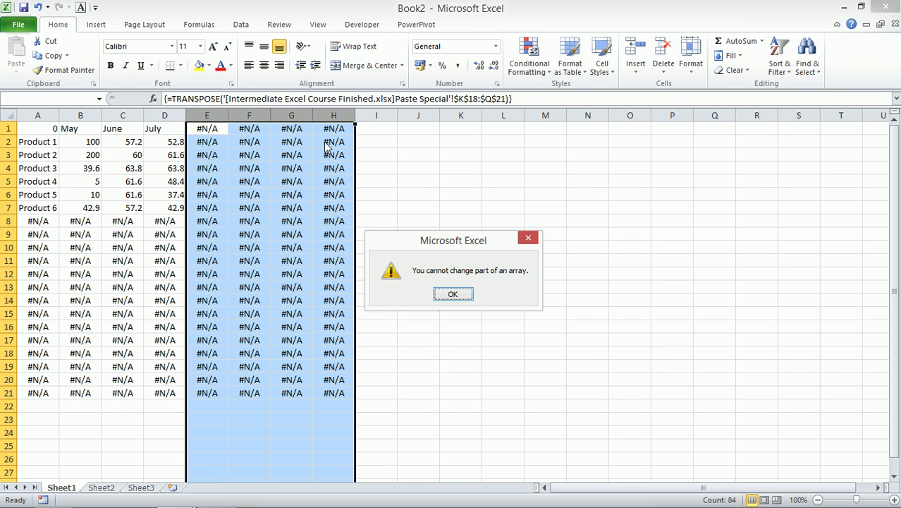
pyautogui.click(449, 293)
pyautogui.moveTo(36, 129); pyautogui.dragTo(183, 205)
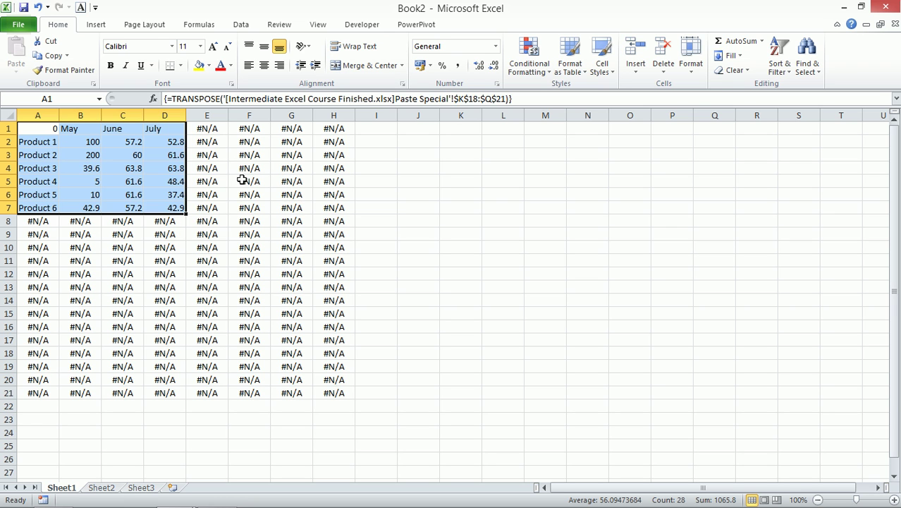
pyautogui.click(894, 26)
pyautogui.click(450, 275)
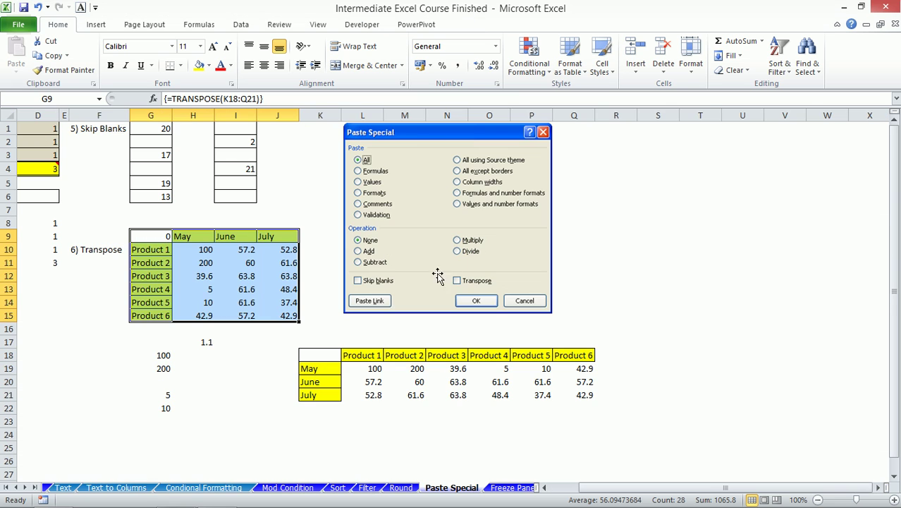
# - Inspect the H11 array formula and the Format Cells protection options without changing anything
pyautogui.click(330, 359)
pyautogui.moveTo(330, 359); pyautogui.dragTo(593, 399)
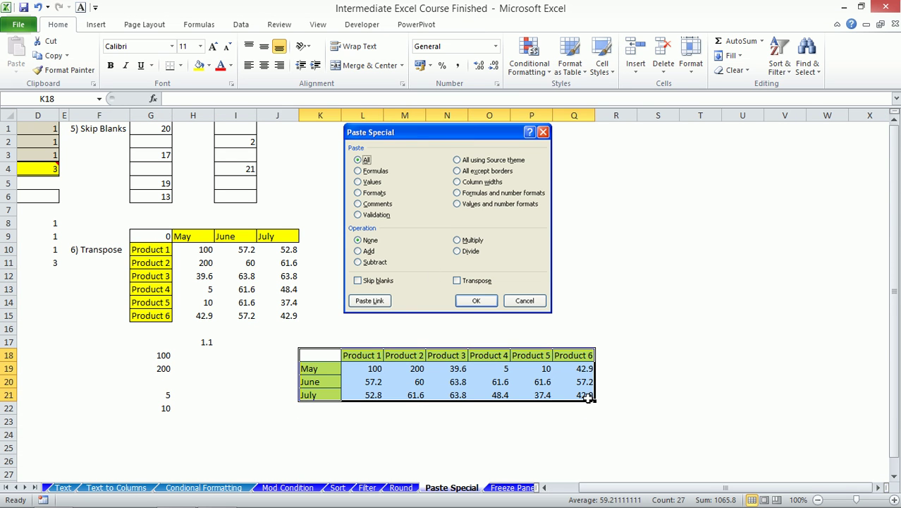
pyautogui.click(404, 368)
pyautogui.click(191, 261)
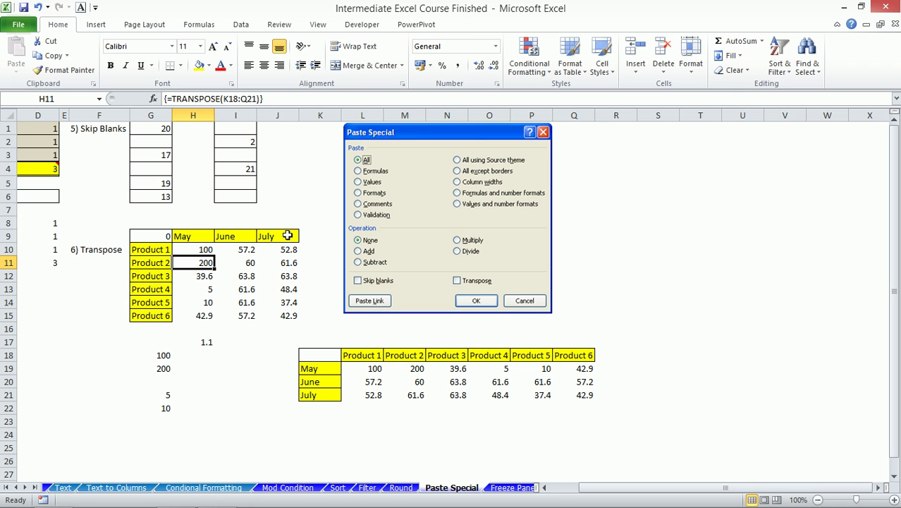
pyautogui.hotkey('ctrl', '1')
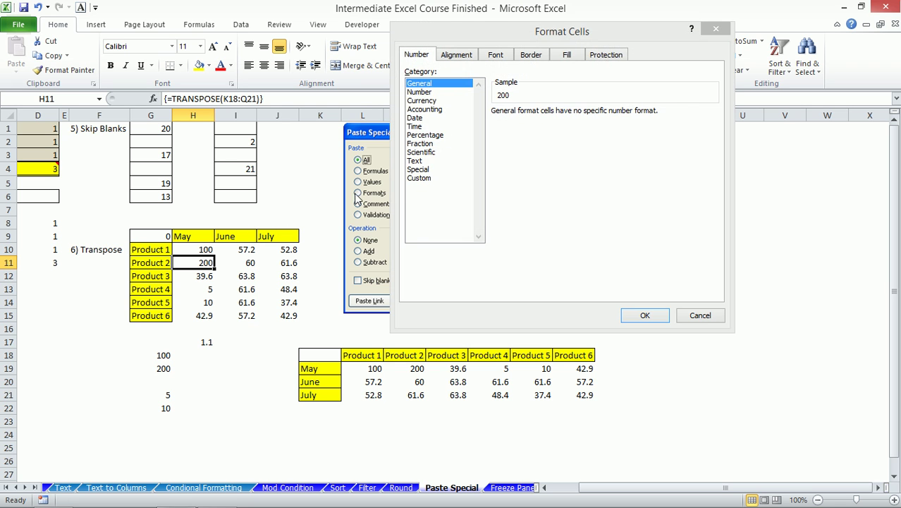
pyautogui.click(606, 55)
pyautogui.moveTo(592, 32); pyautogui.dragTo(697, 34)
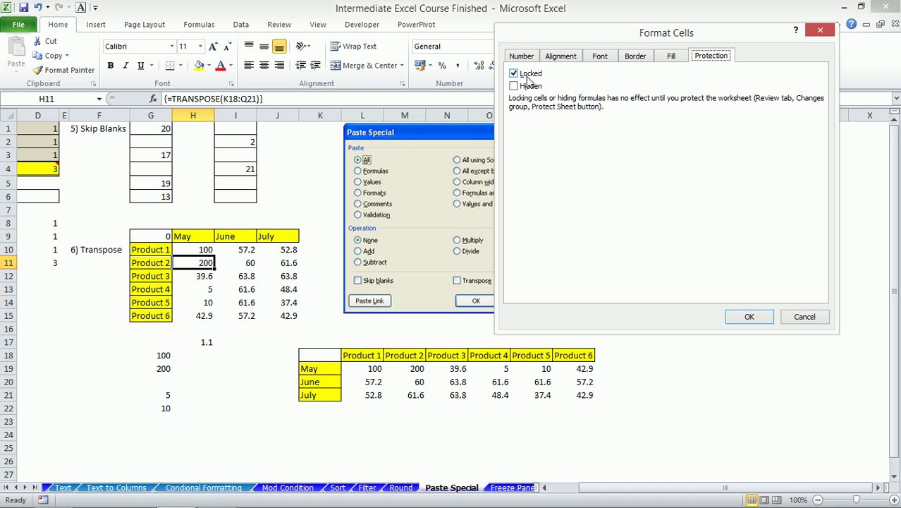
pyautogui.click(802, 319)
# - Select the whole sheet and untick Locked in Format Cells > Protection
pyautogui.moveTo(163, 235); pyautogui.dragTo(303, 318)
pyautogui.click(11, 117)
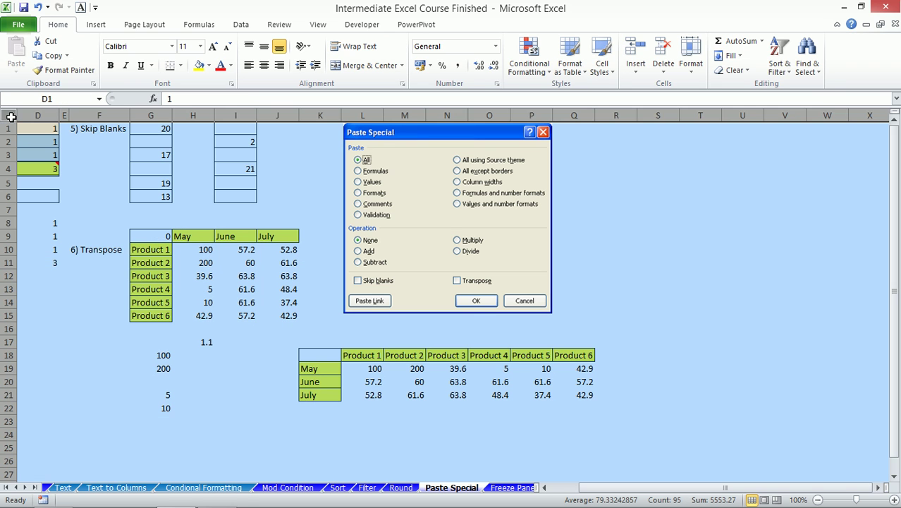
pyautogui.hotkey('ctrl', '1')
pyautogui.click(514, 73)
pyautogui.click(745, 316)
# - Mark the transposed table G9:J15 as both Locked and Hidden
pyautogui.moveTo(151, 238); pyautogui.dragTo(275, 318)
pyautogui.hotkey('ctrl', '1')
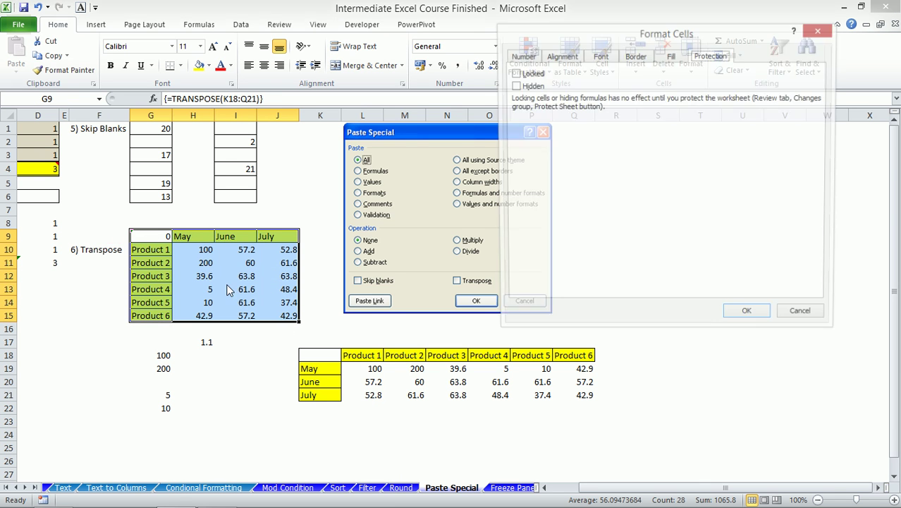
pyautogui.click(514, 73)
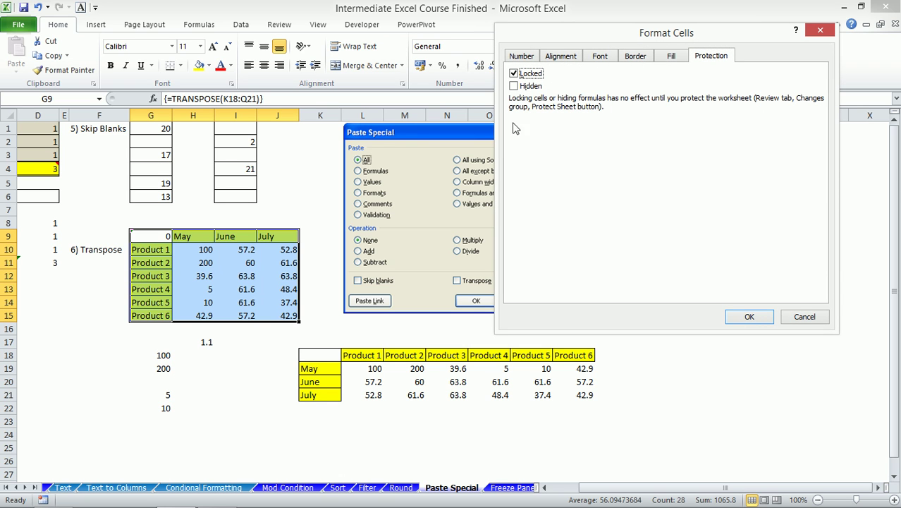
pyautogui.click(514, 85)
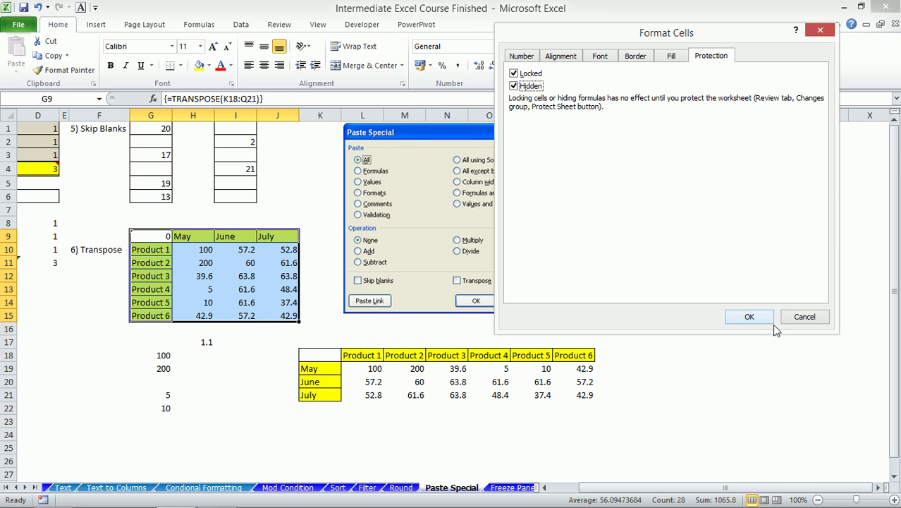
pyautogui.click(750, 317)
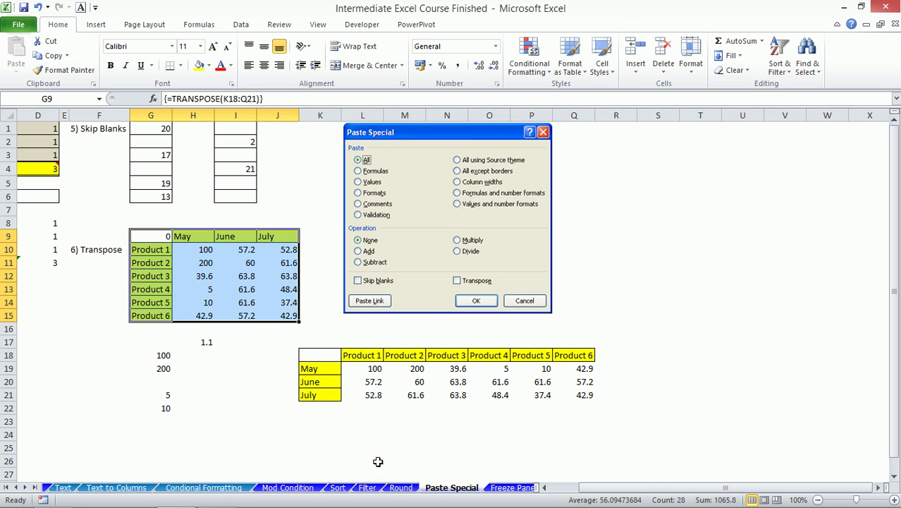
# - Protect the Paste Special sheet with a password from the sheet-tab menu
pyautogui.rightClick(455, 488)
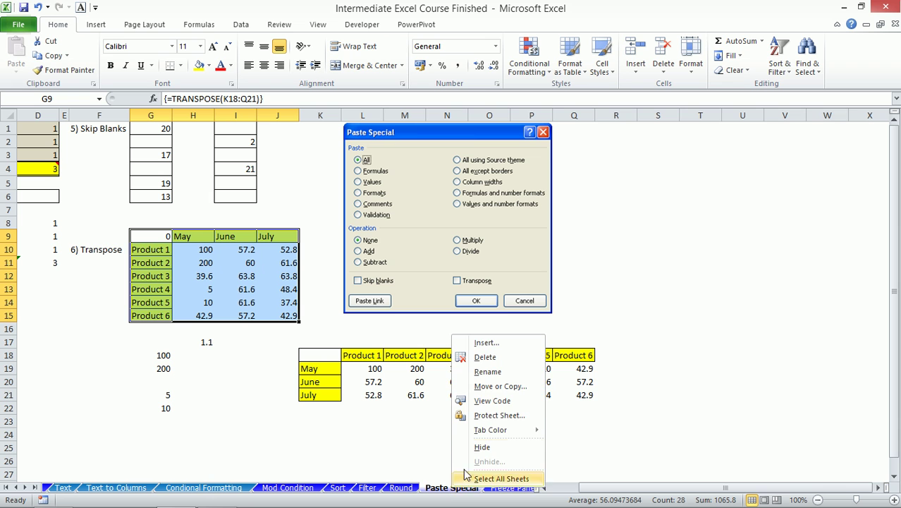
pyautogui.click(491, 420)
pyautogui.moveTo(439, 310); pyautogui.dragTo(490, 184)
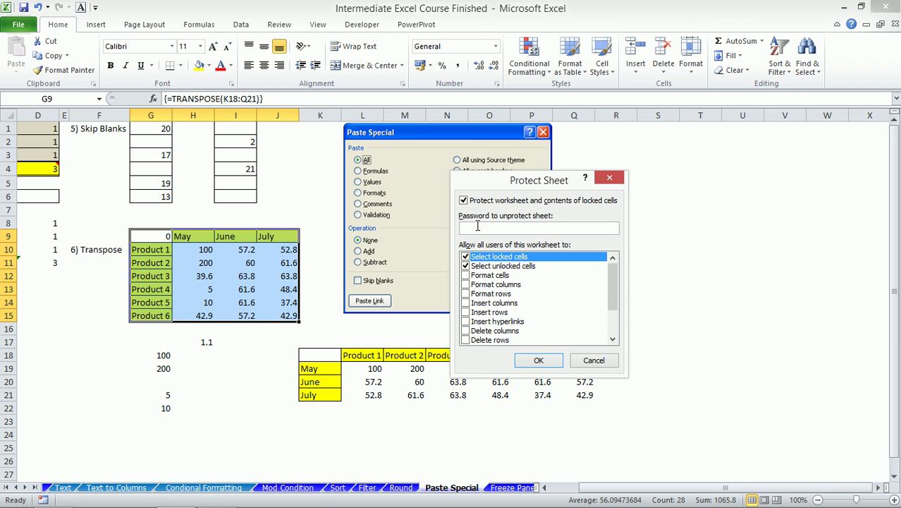
pyautogui.click(539, 361)
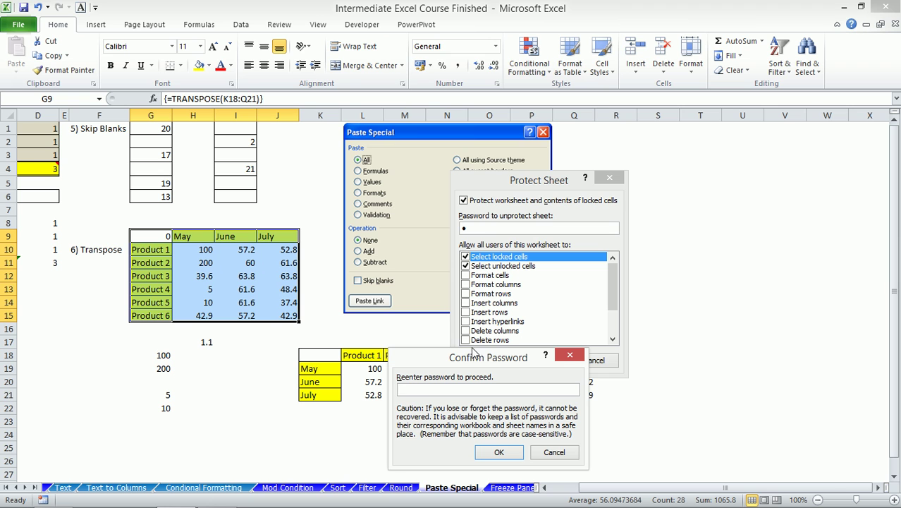
# - Confirm the protection password, then enter test text 'fsdfd' in unlocked cell J6
pyautogui.click(495, 451)
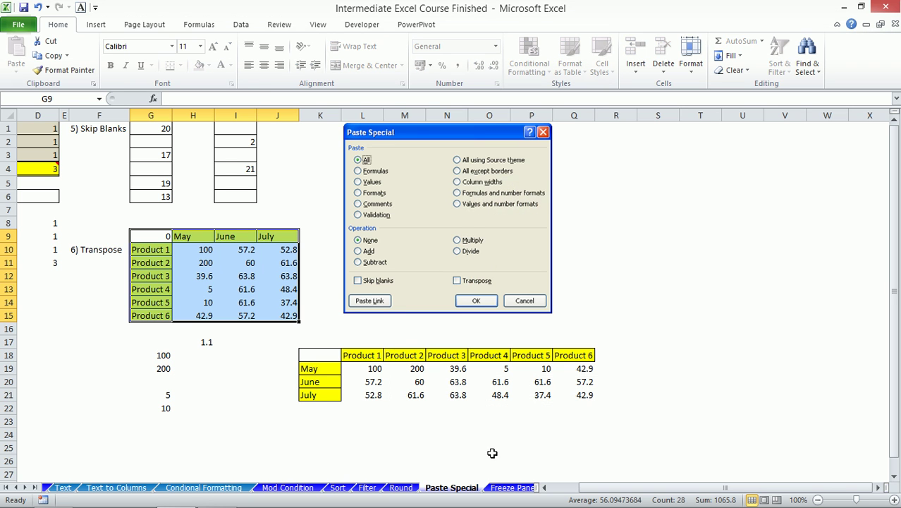
pyautogui.click(283, 190)
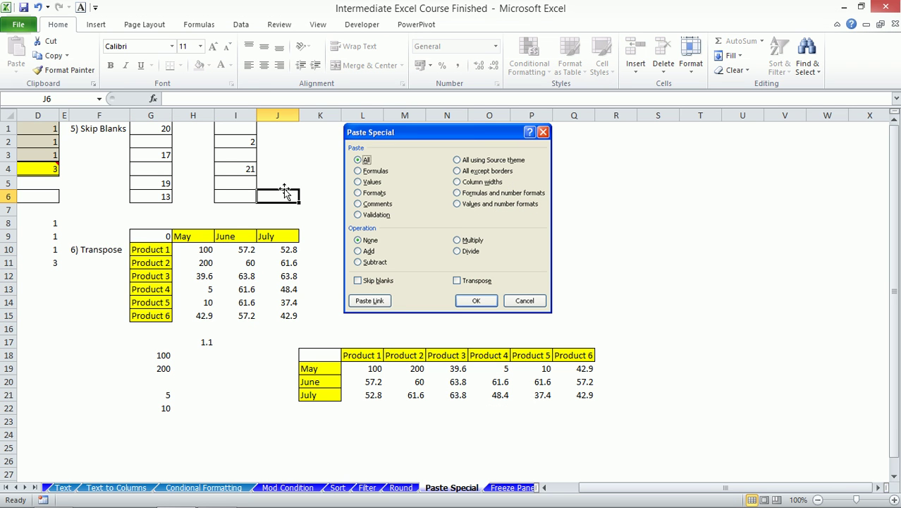
pyautogui.write('fsdfd')
pyautogui.press('Return')
# - Try editing locked cells H10:H11, dismiss the read-only warning, then check H11, H12 and I12
pyautogui.moveTo(208, 263); pyautogui.dragTo(207, 254)
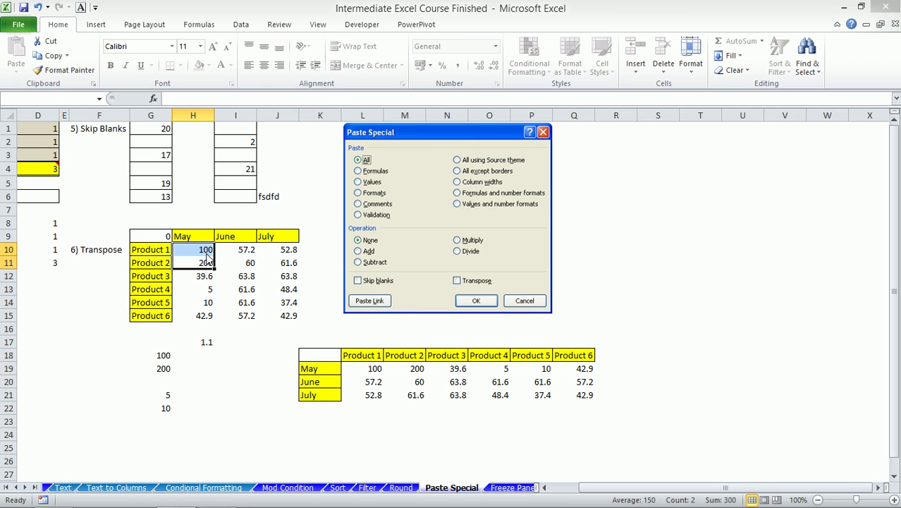
pyautogui.click(208, 261)
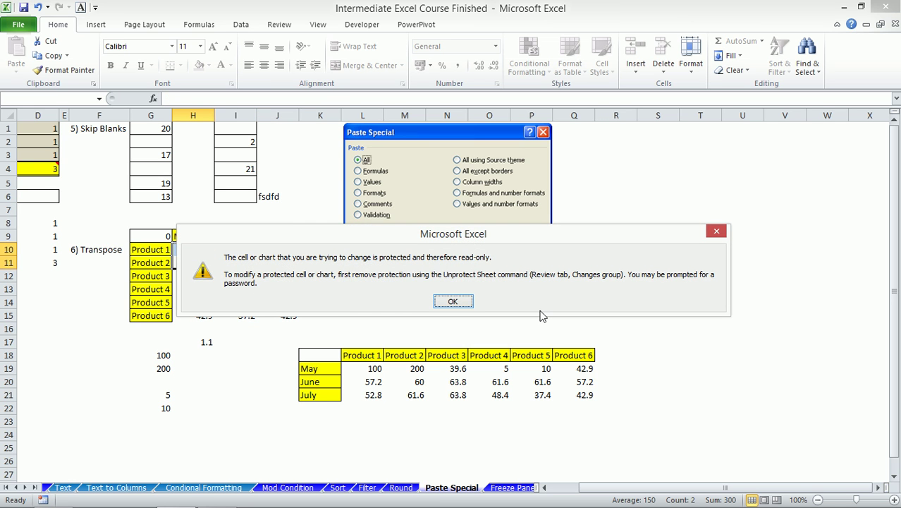
pyautogui.click(452, 301)
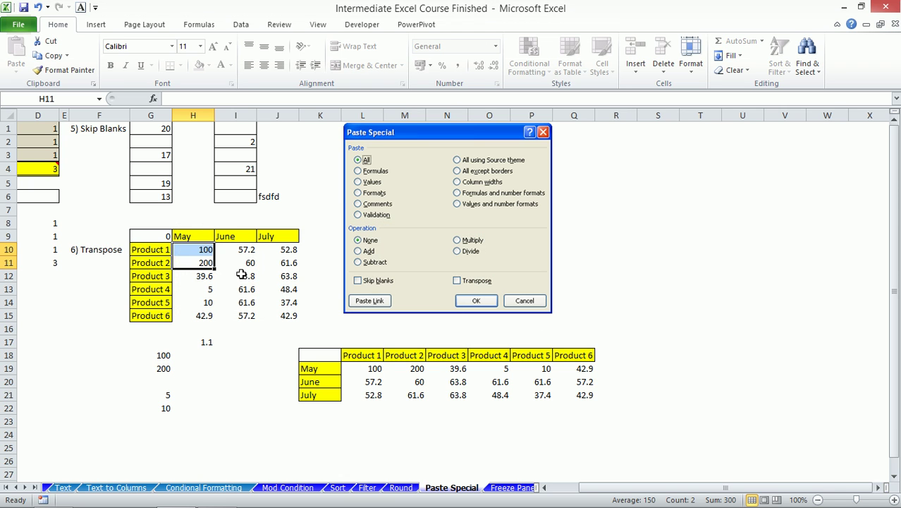
pyautogui.click(198, 261)
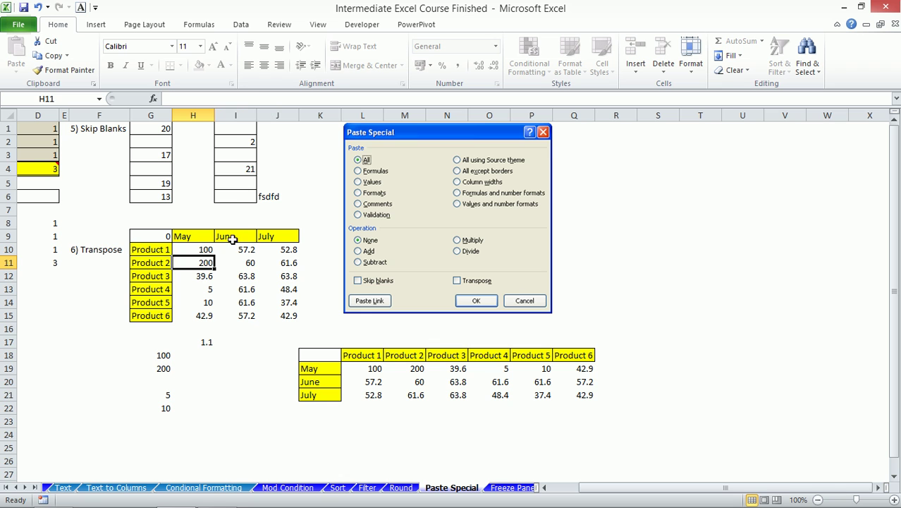
pyautogui.click(204, 276)
pyautogui.click(249, 272)
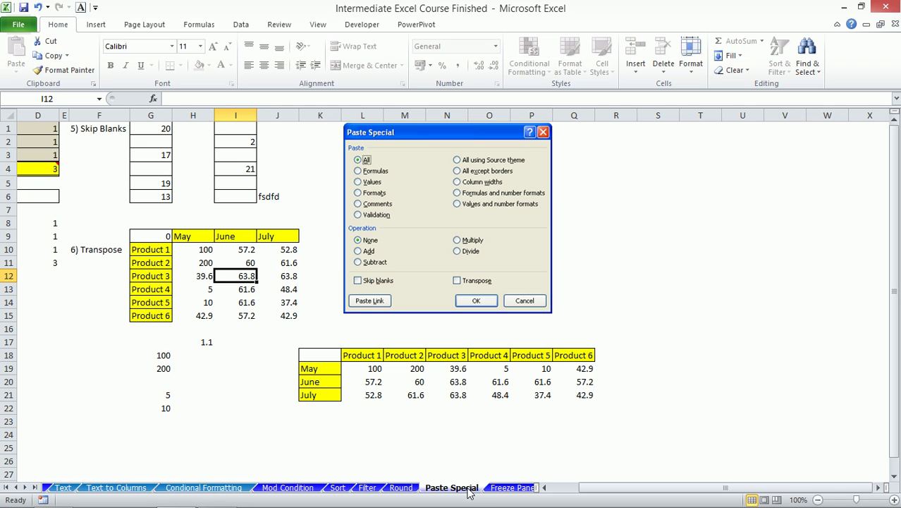
# - Unprotect the Paste Special sheet from the Review tab by entering its password
pyautogui.click(318, 24)
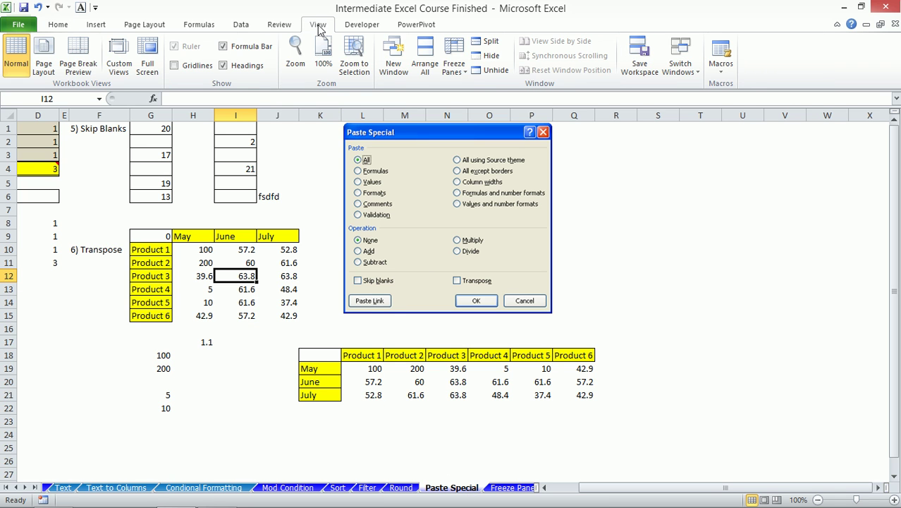
pyautogui.click(242, 25)
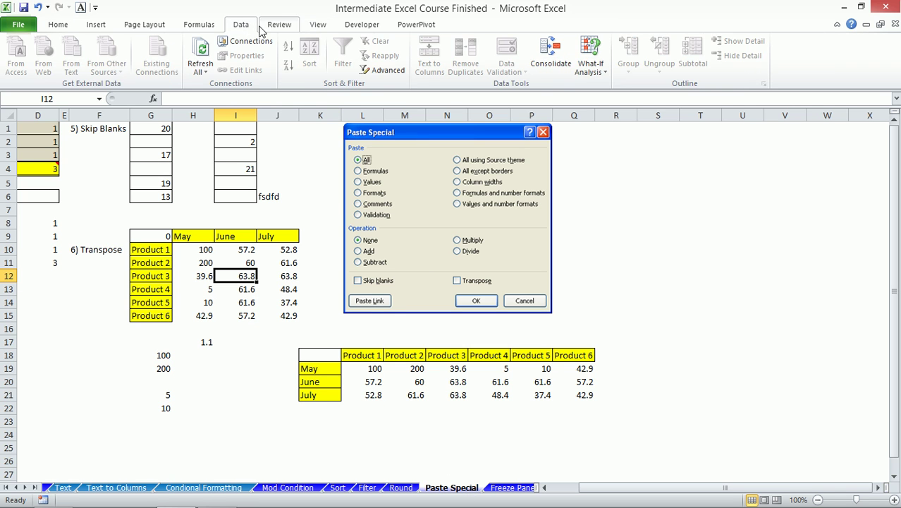
pyautogui.click(278, 24)
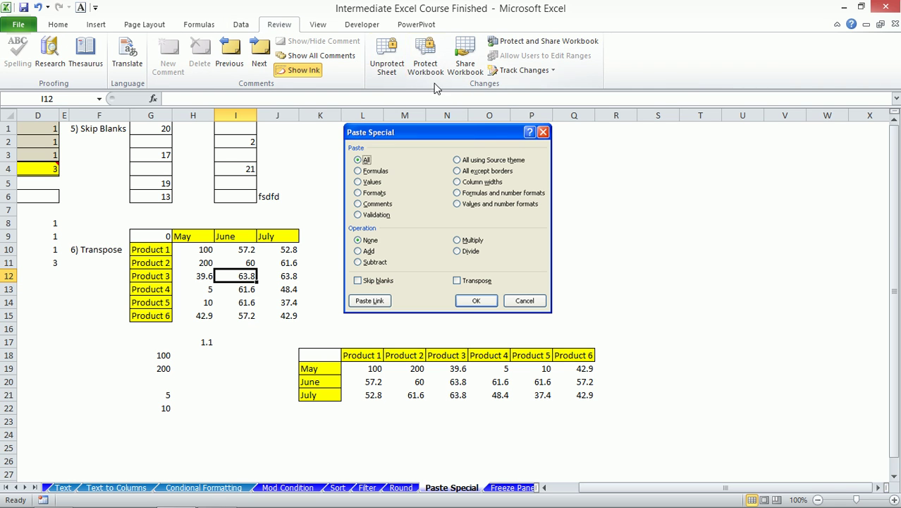
pyautogui.click(387, 60)
pyautogui.write('a')
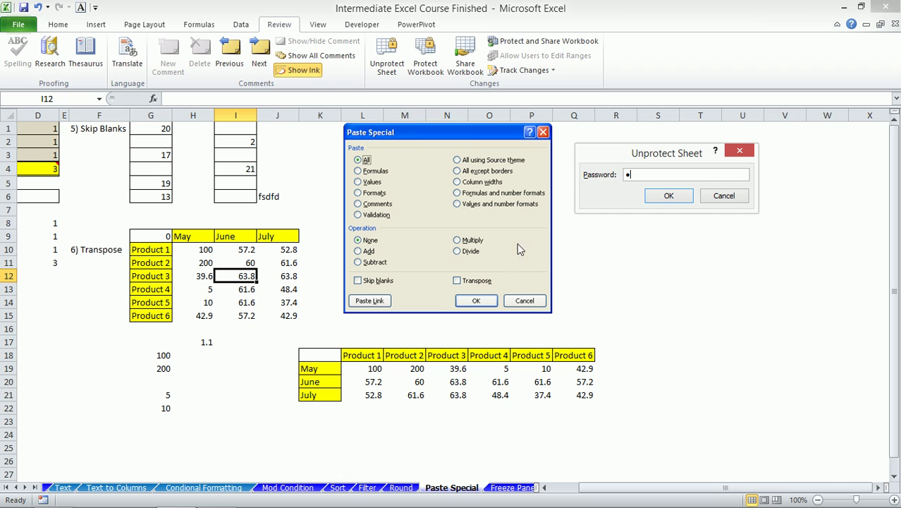
pyautogui.click(666, 196)
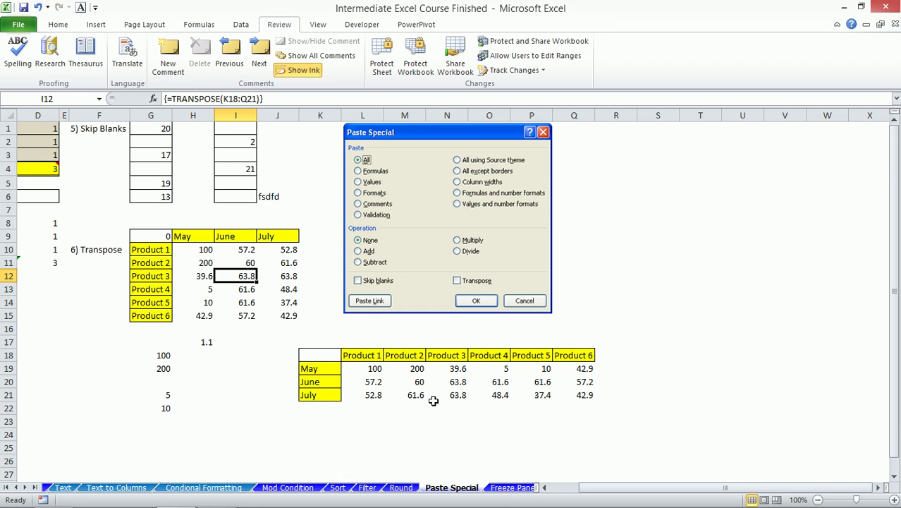
# - In Save As > General Options, set and confirm a password to modify
pyautogui.click(18, 24)
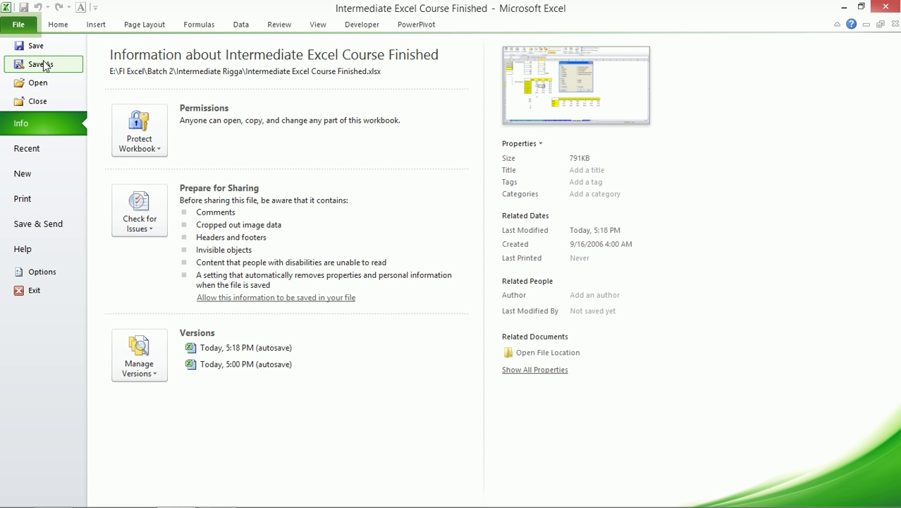
pyautogui.click(40, 64)
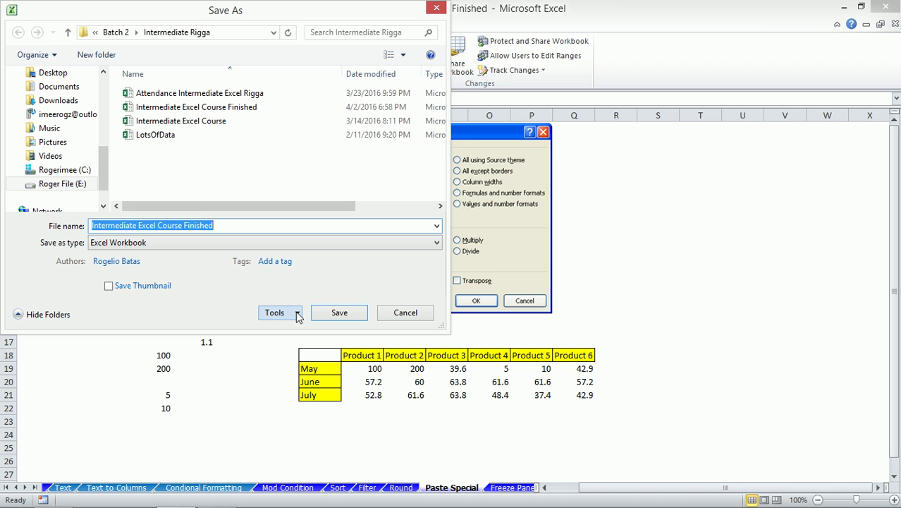
pyautogui.click(298, 315)
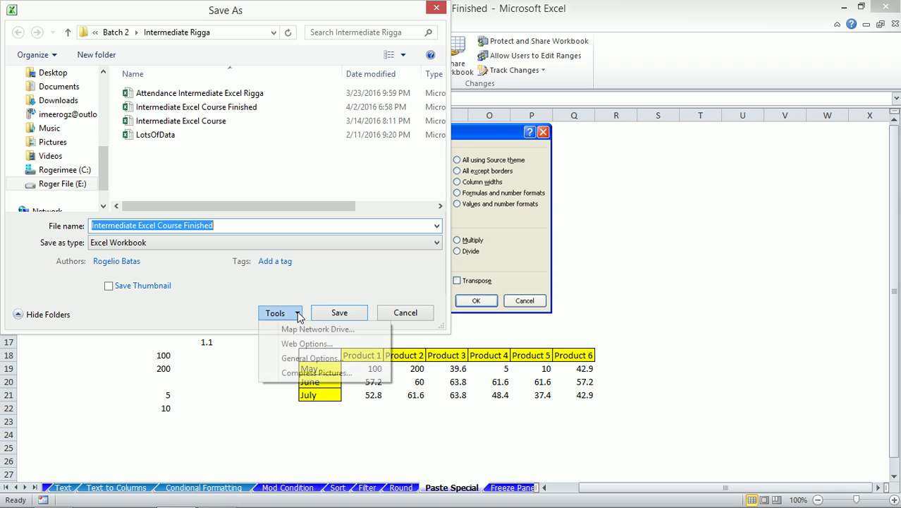
pyautogui.click(308, 358)
pyautogui.moveTo(628, 125); pyautogui.dragTo(380, 84)
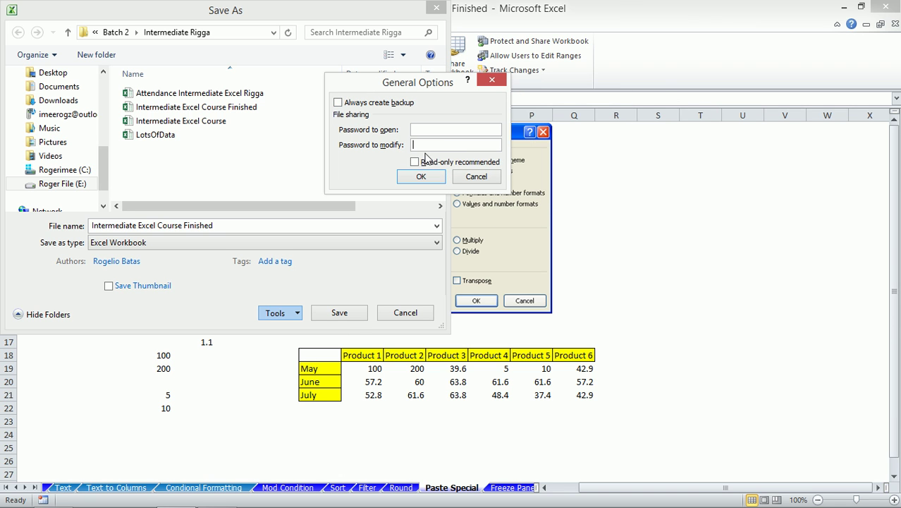
pyautogui.click(430, 145)
pyautogui.click(425, 176)
pyautogui.write('1')
pyautogui.click(677, 223)
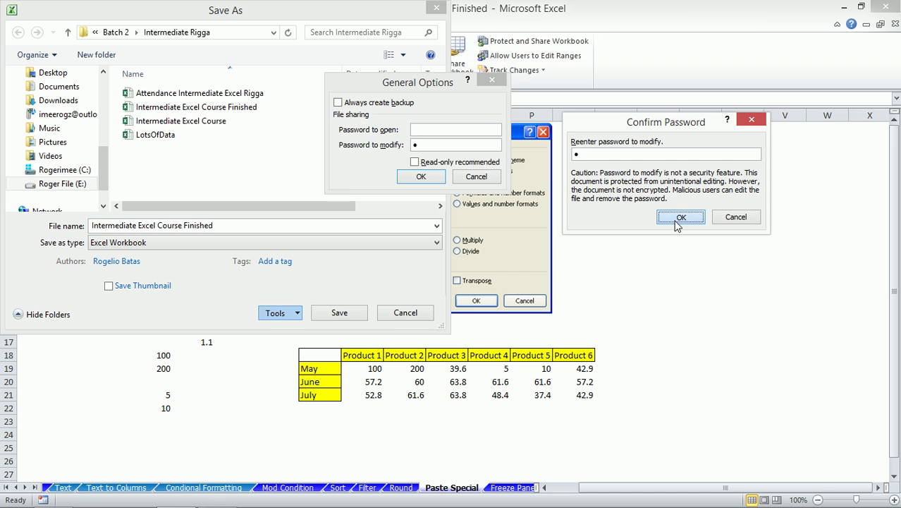
# - Append 'with password' to the file name and save the workbook
pyautogui.click(247, 224)
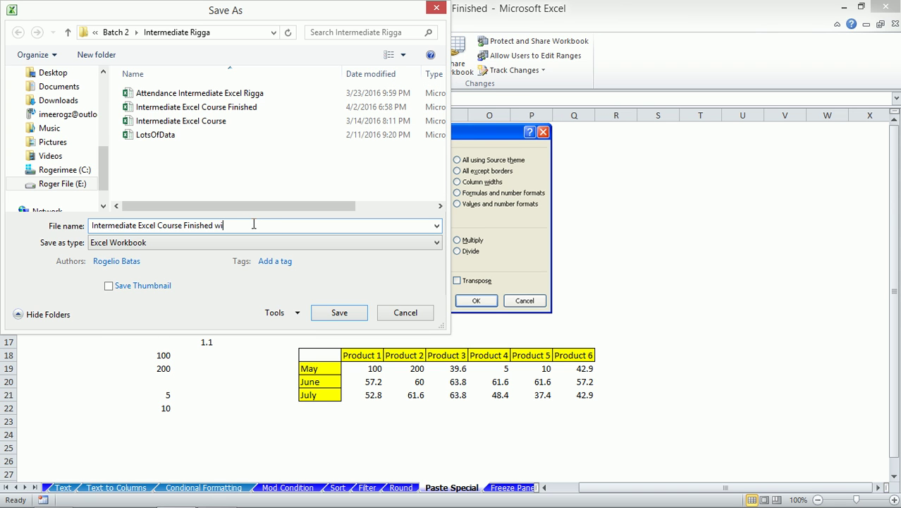
pyautogui.write('with password')
pyautogui.click(337, 314)
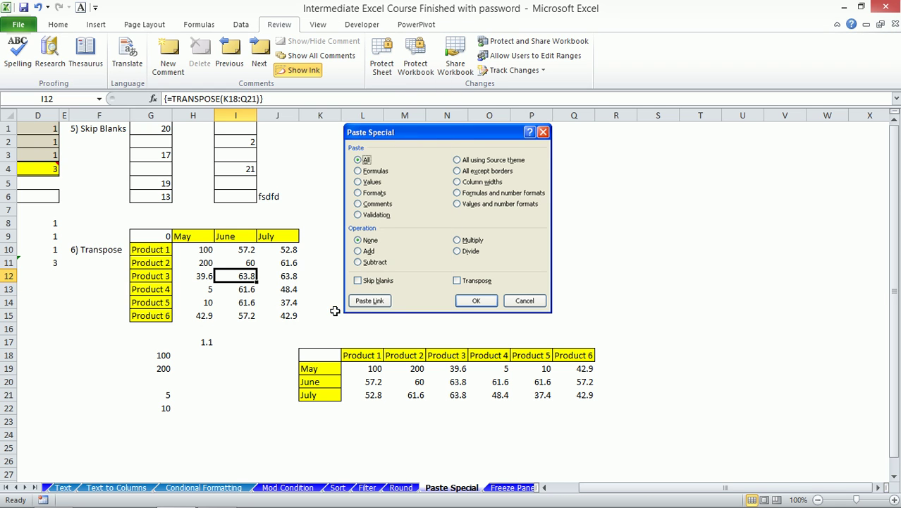
# - Close the workbook, reopen the 'with password' copy read-only, then quit Excel without saving
pyautogui.click(895, 24)
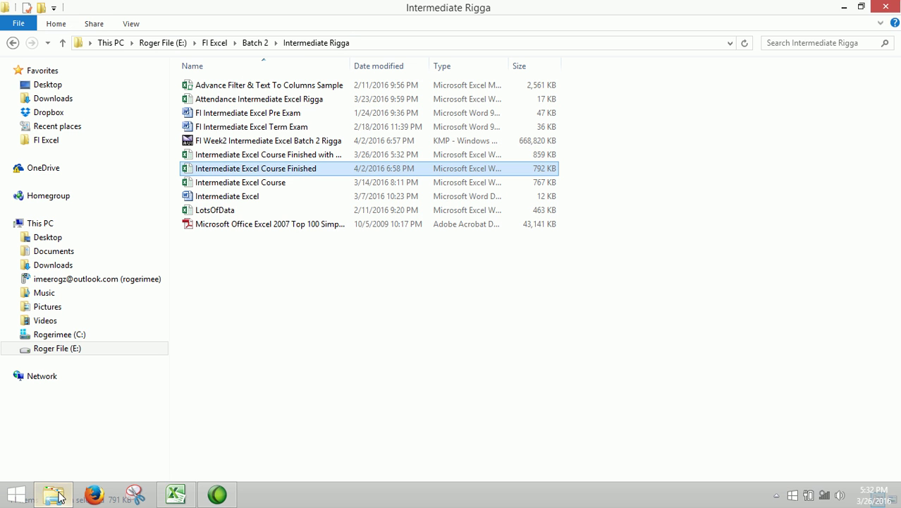
pyautogui.click(53, 499)
pyautogui.click(867, 6)
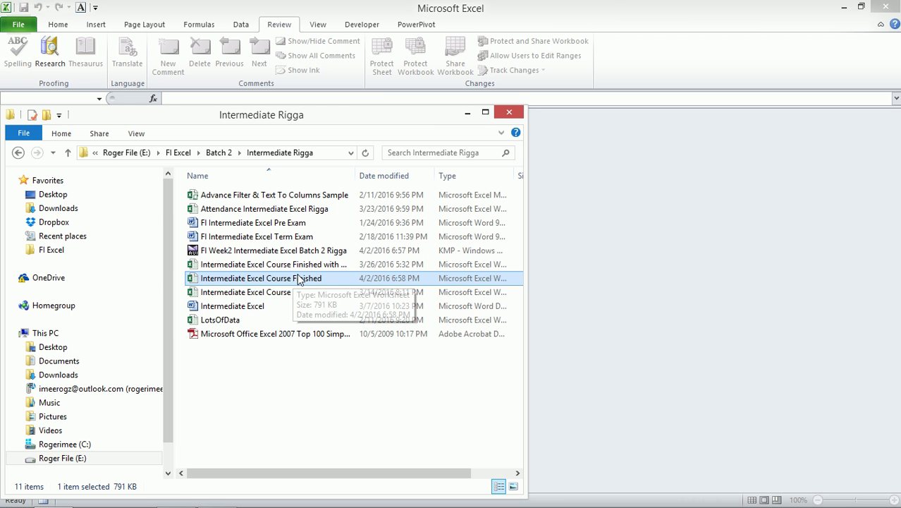
pyautogui.moveTo(306, 268); pyautogui.dragTo(636, 242)
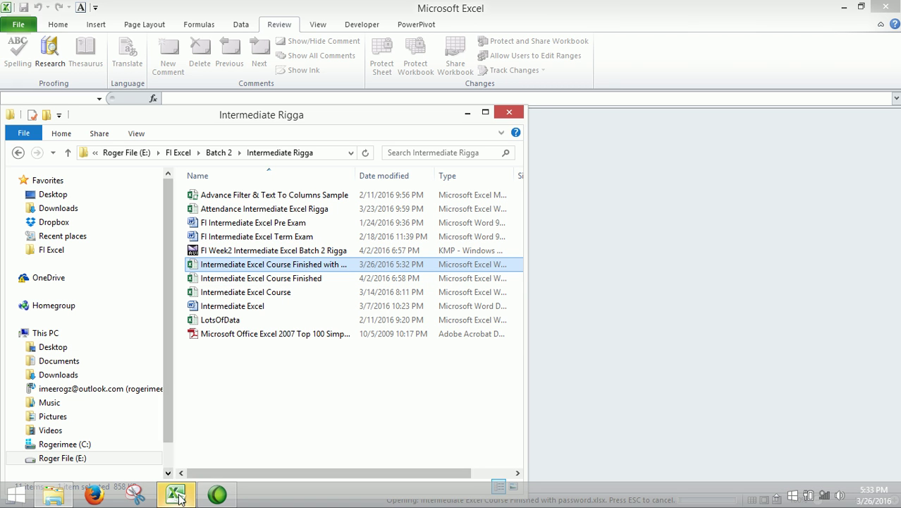
pyautogui.click(180, 493)
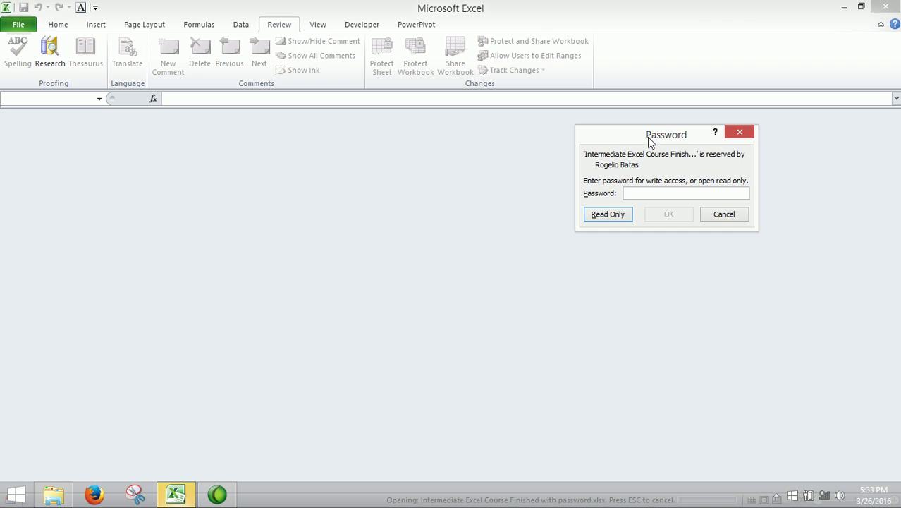
pyautogui.moveTo(639, 141); pyautogui.dragTo(353, 115)
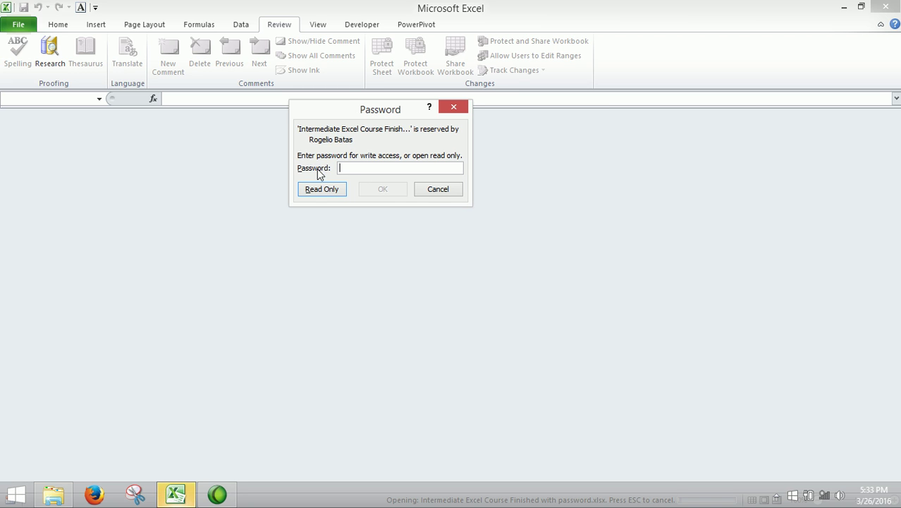
pyautogui.click(323, 195)
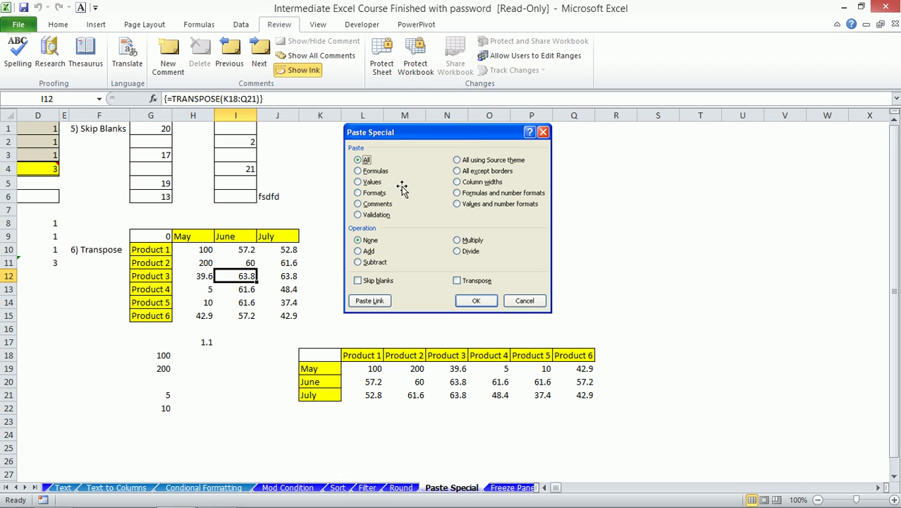
pyautogui.click(886, 6)
pyautogui.click(460, 279)
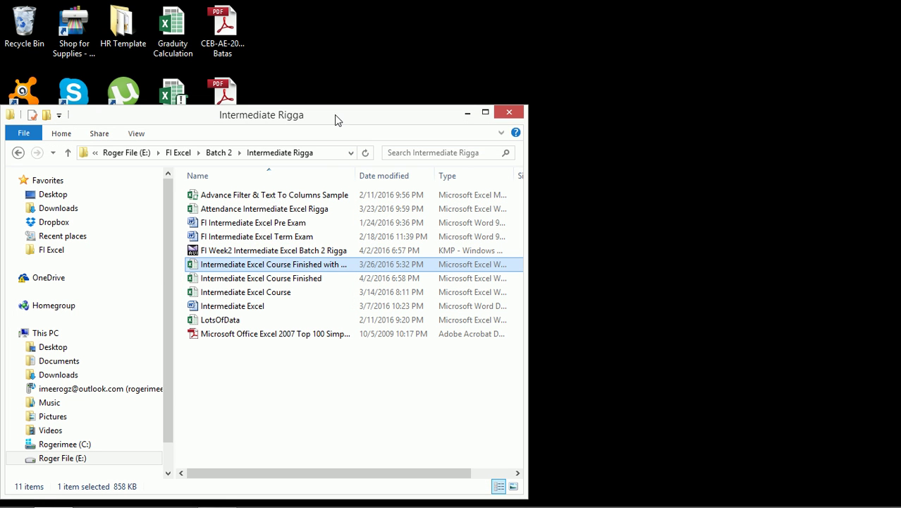
# - Reopen Intermediate Excel Course Finished by dragging it from Explorer into a maximized Excel
pyautogui.moveTo(244, 505)
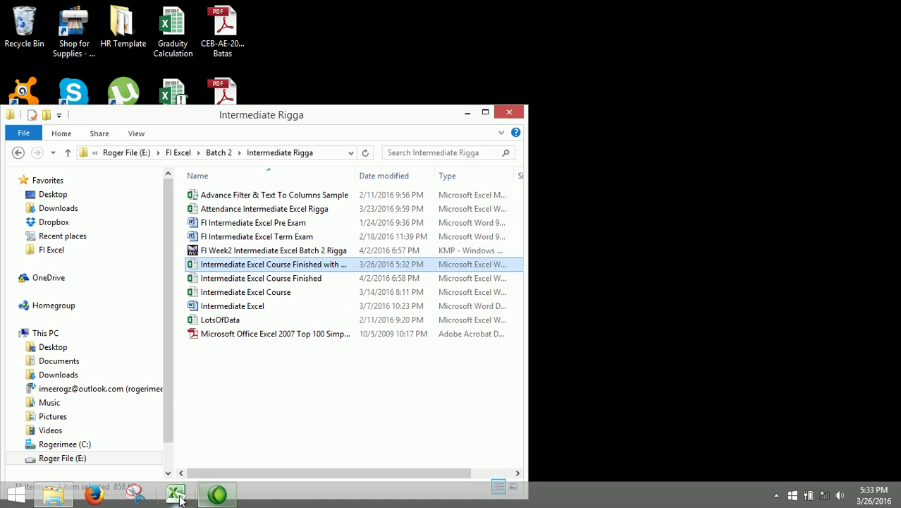
pyautogui.click(175, 493)
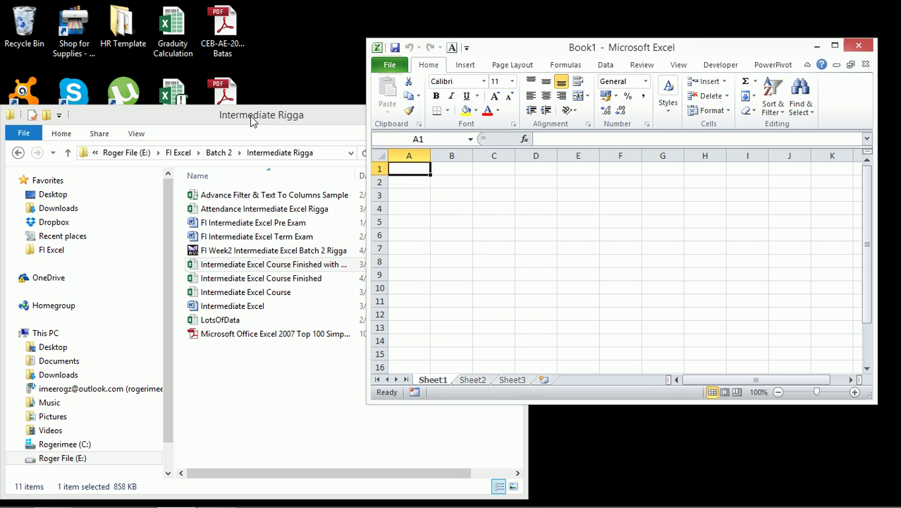
pyautogui.click(250, 114)
pyautogui.click(291, 281)
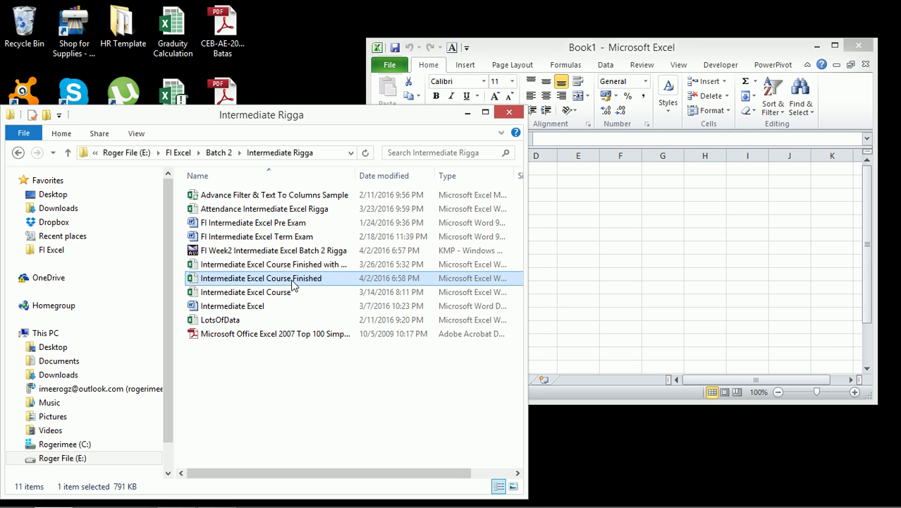
pyautogui.moveTo(293, 281); pyautogui.dragTo(667, 249)
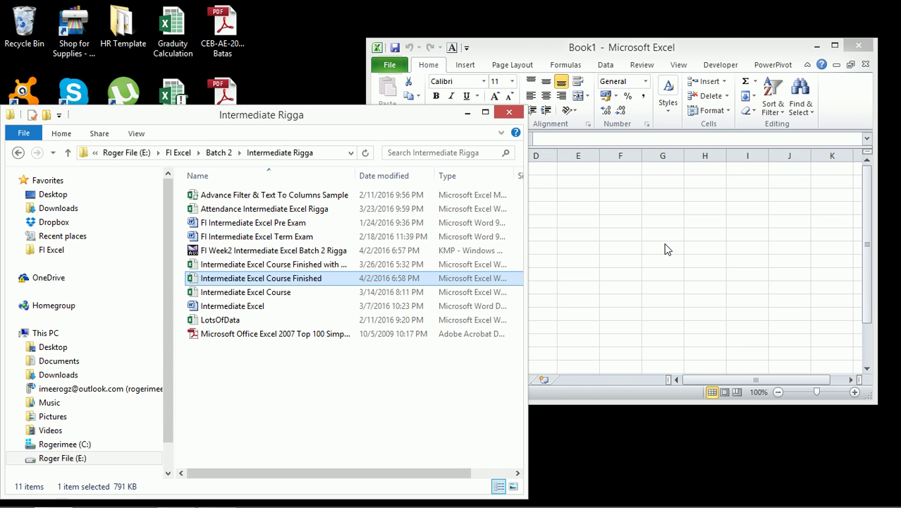
pyautogui.click(834, 47)
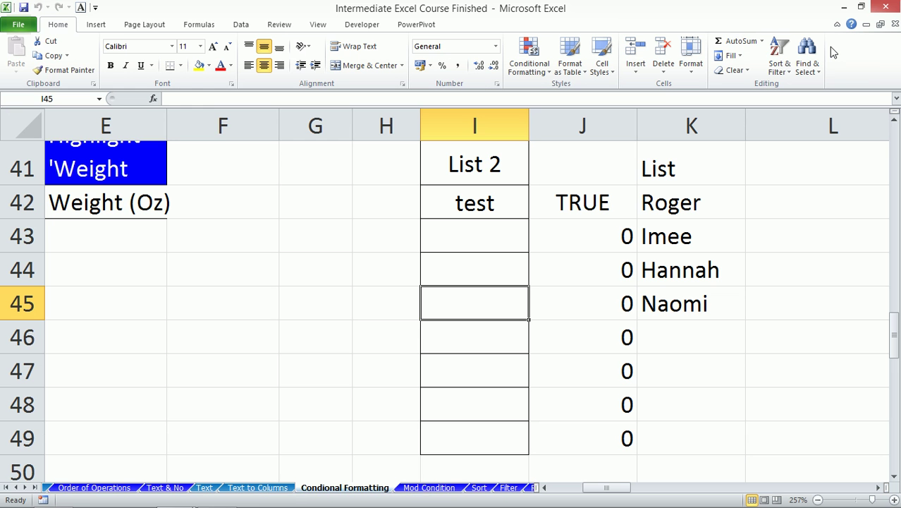
# - Browse the Mod Condition, Sort, Filter, Round and Paste Special sheets, ending on Freeze Panes
pyautogui.click(435, 490)
pyautogui.click(479, 490)
pyautogui.click(508, 490)
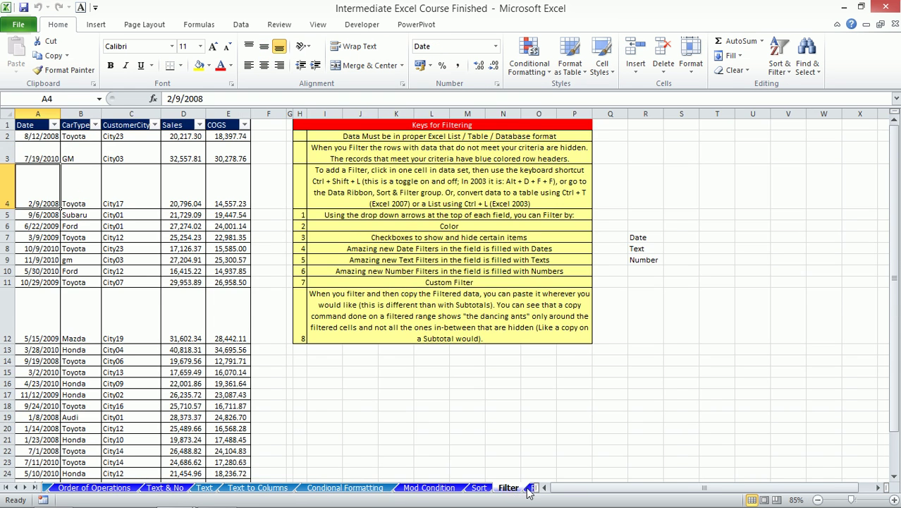
pyautogui.click(532, 490)
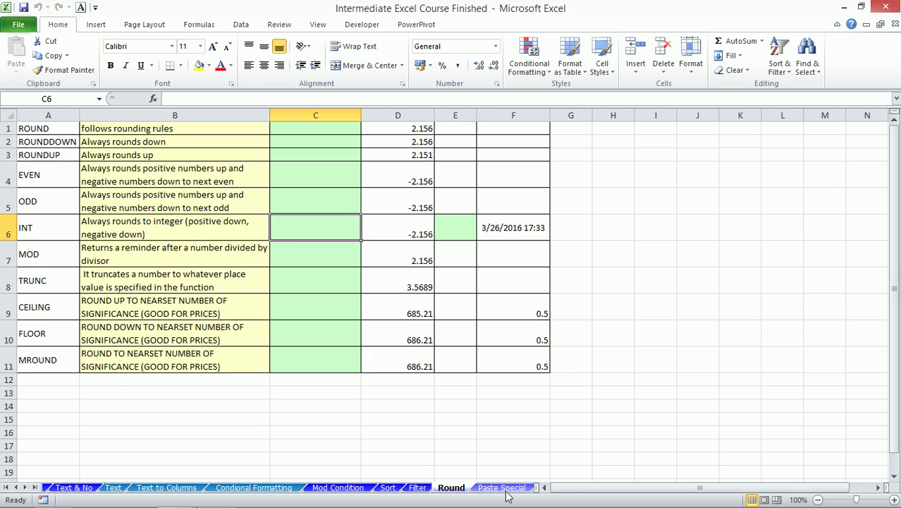
pyautogui.click(500, 488)
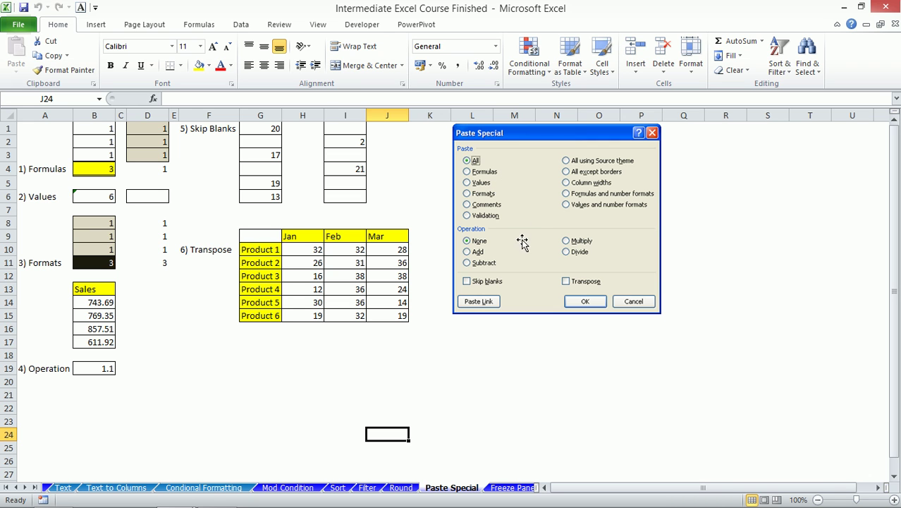
pyautogui.press('Escape')
pyautogui.click(510, 487)
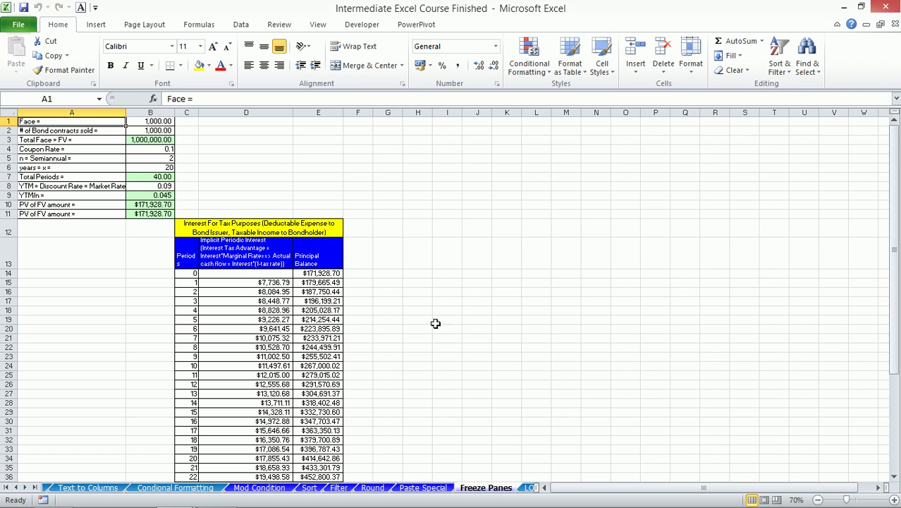
# - Copy the interest table C12:E54 and paste copies at F12, I12, L12 and O12
pyautogui.scroll(-2, 261, 283)
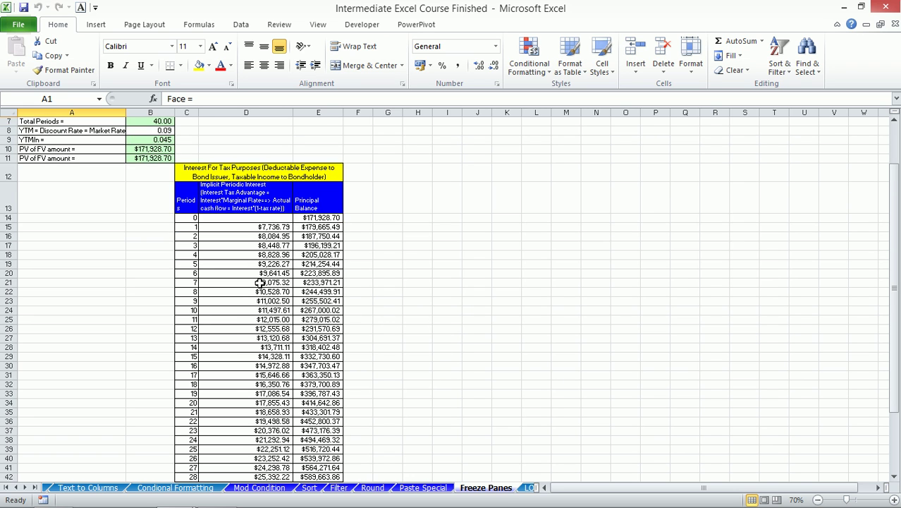
pyautogui.scroll(-2, 259, 282)
pyautogui.scroll(1, 260, 282)
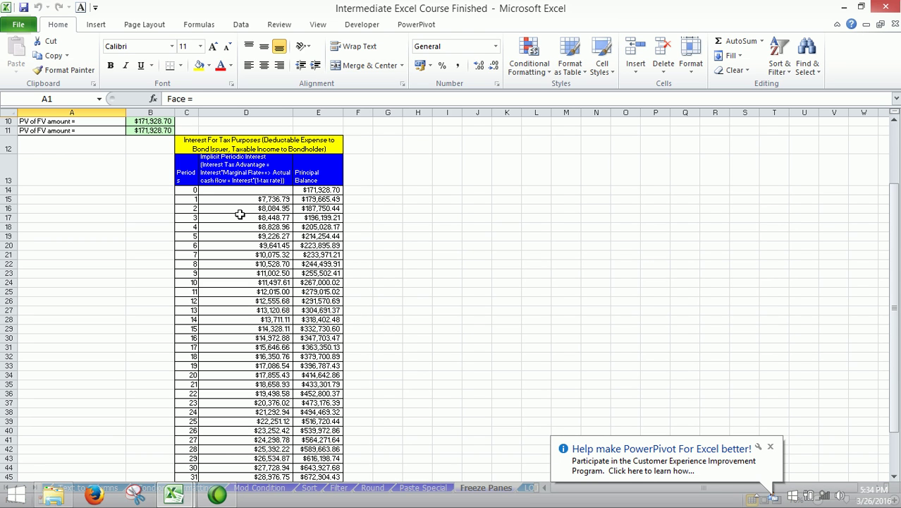
pyautogui.click(192, 148)
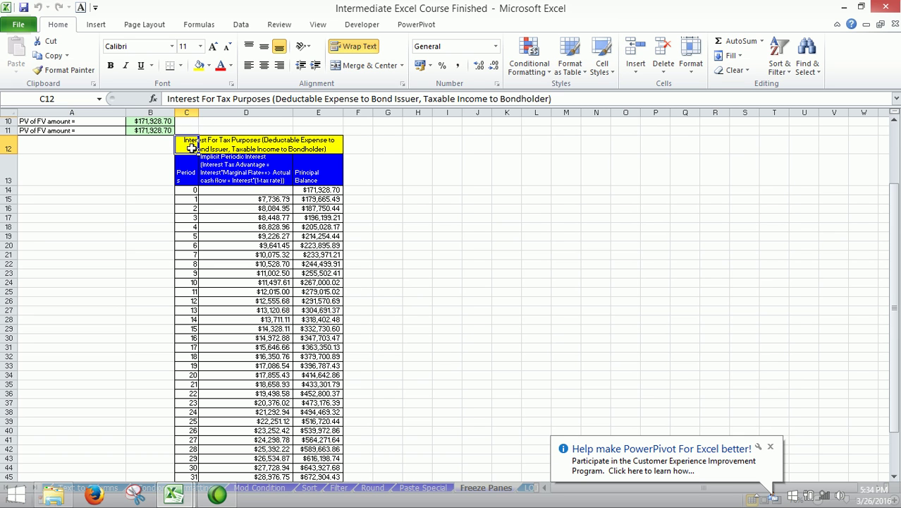
pyautogui.hotkey('ctrl', 'shift', 'Down')
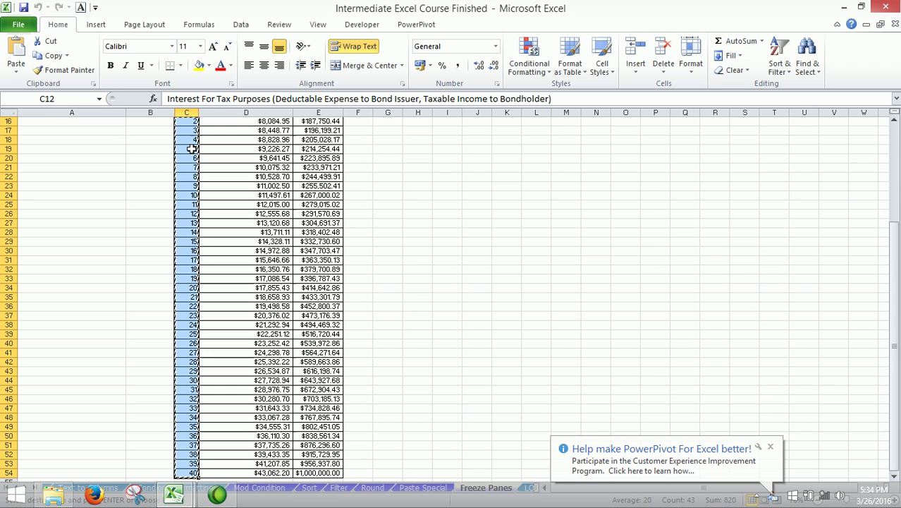
pyautogui.hotkey('shift', 'Right')
pyautogui.hotkey('shift', 'Right')
pyautogui.press('Right')
pyautogui.press('Right')
pyautogui.press('Right')
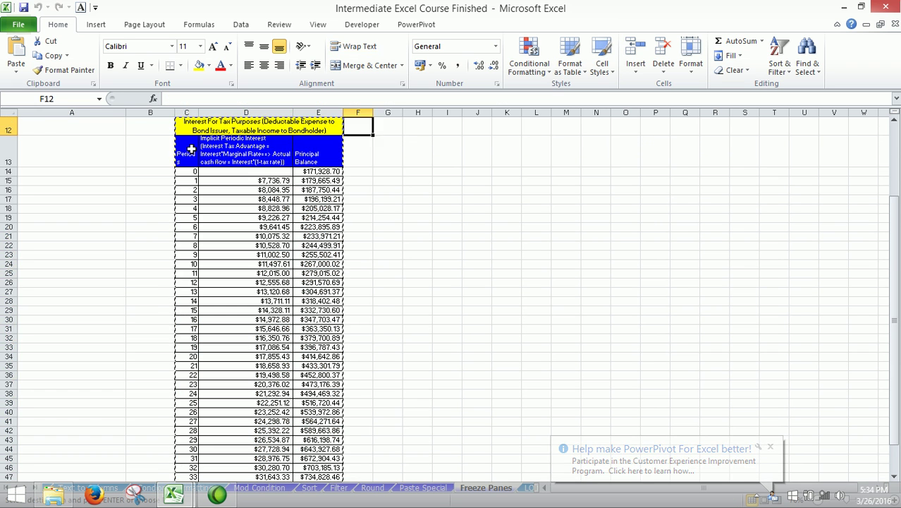
pyautogui.hotkey('ctrl', 'v')
pyautogui.press('Right')
pyautogui.press('Right')
pyautogui.press('Right')
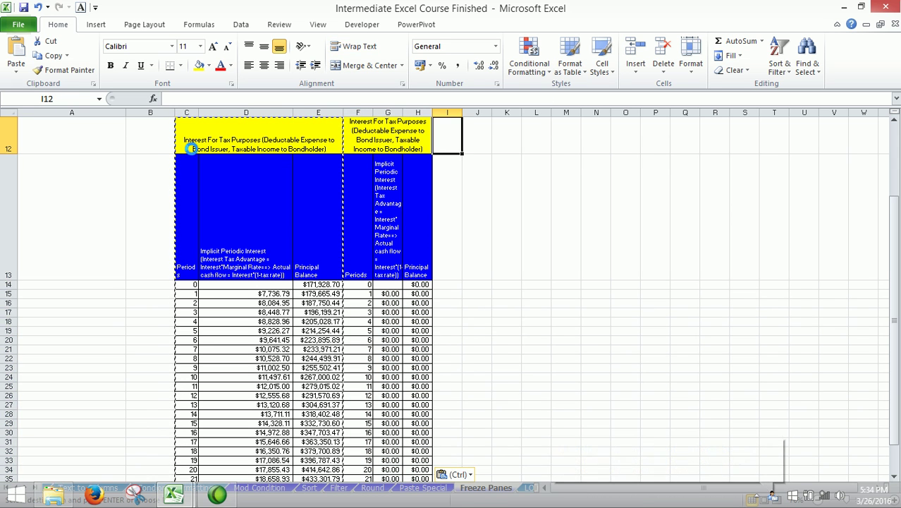
pyautogui.hotkey('ctrl', 'v')
pyautogui.press('Right')
pyautogui.hotkey('ctrl', 'v')
pyautogui.press('Right')
pyautogui.press('Right')
pyautogui.press('Right')
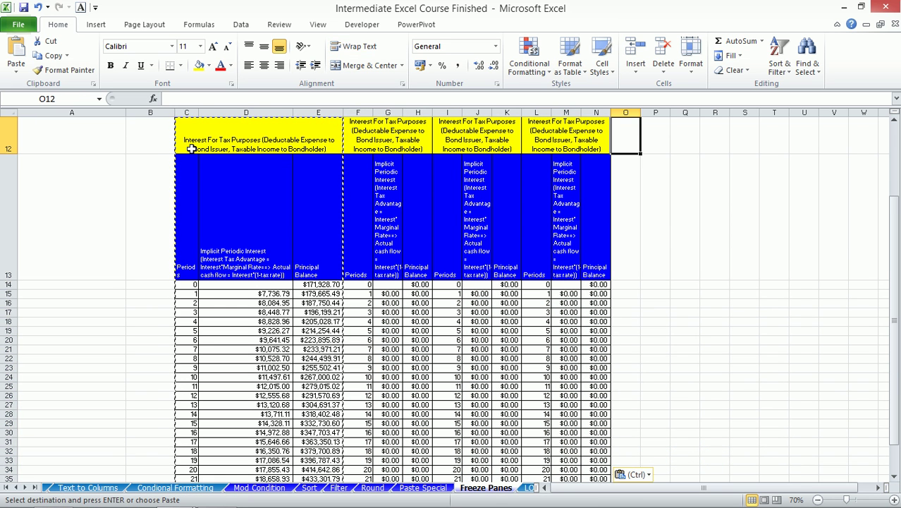
pyautogui.hotkey('ctrl', 'v')
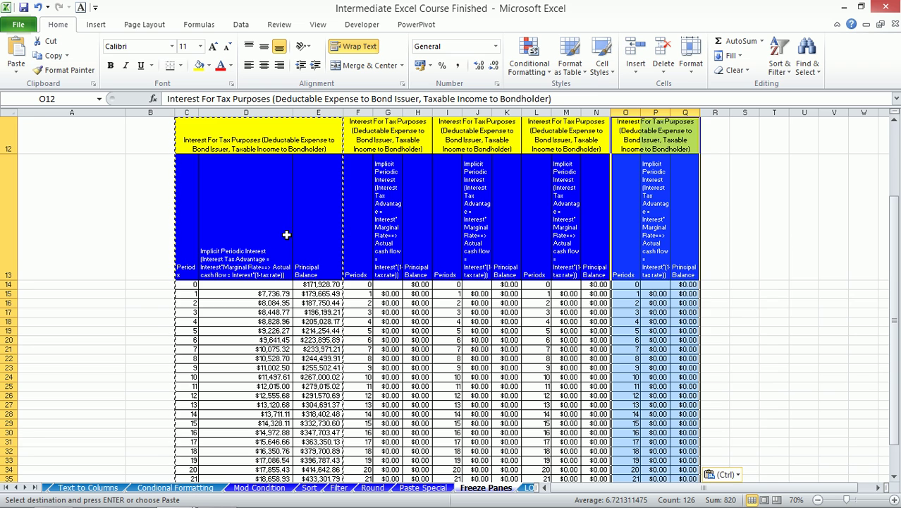
# - Freeze panes at E14 so rows 1–13 and columns A–D stay fixed
pyautogui.scroll(2, 287, 234)
pyautogui.scroll(-2, 287, 234)
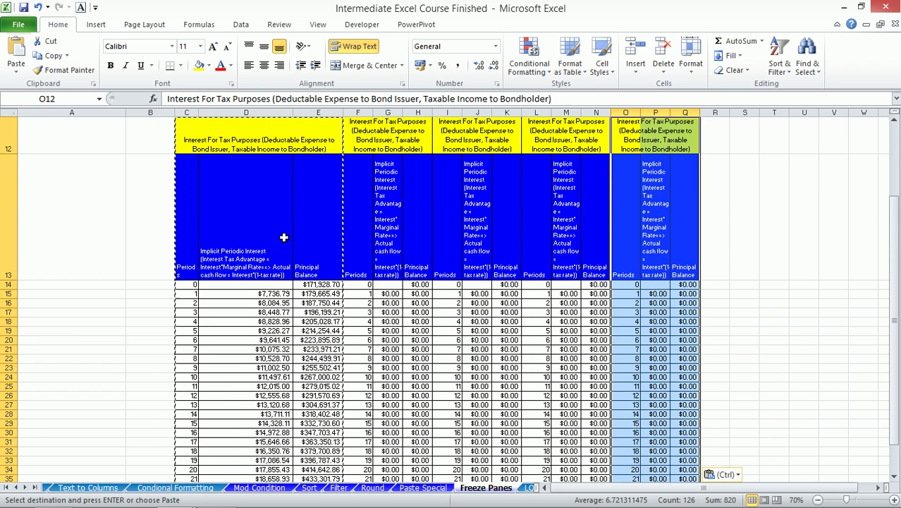
pyautogui.moveTo(220, 132); pyautogui.dragTo(681, 231)
pyautogui.moveTo(192, 270); pyautogui.dragTo(273, 406)
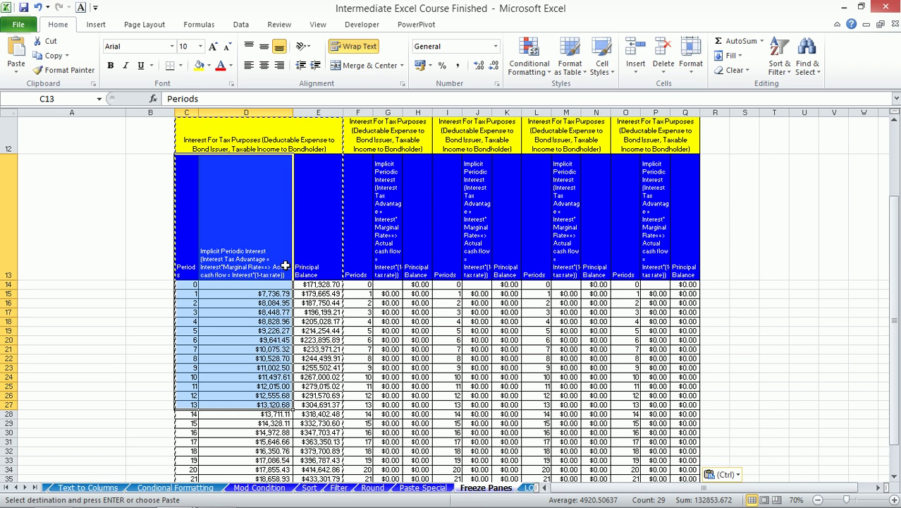
pyautogui.click(318, 285)
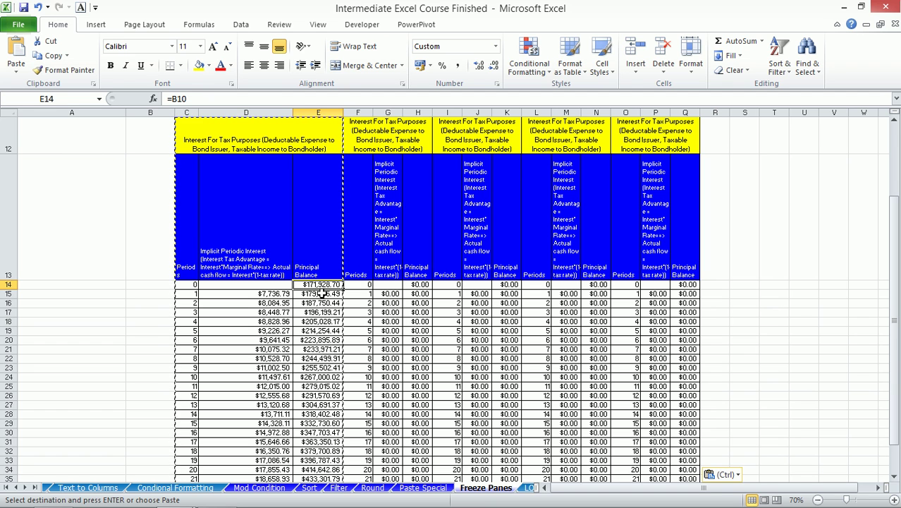
pyautogui.hotkey('alt', 'w')
pyautogui.press('f')
pyautogui.press('f')
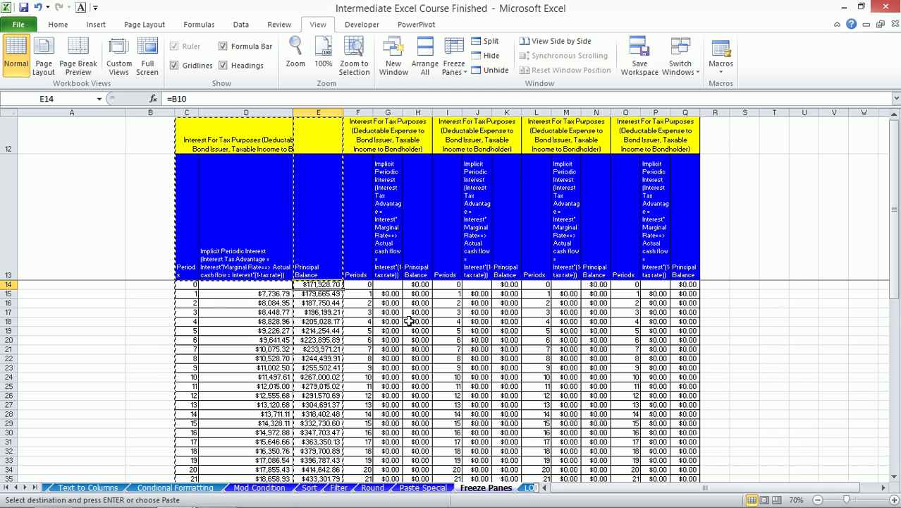
# - Scroll vertically and horizontally to check that the frozen header rows and columns stay put
pyautogui.scroll(-12, 409, 313)
pyautogui.scroll(4, 409, 313)
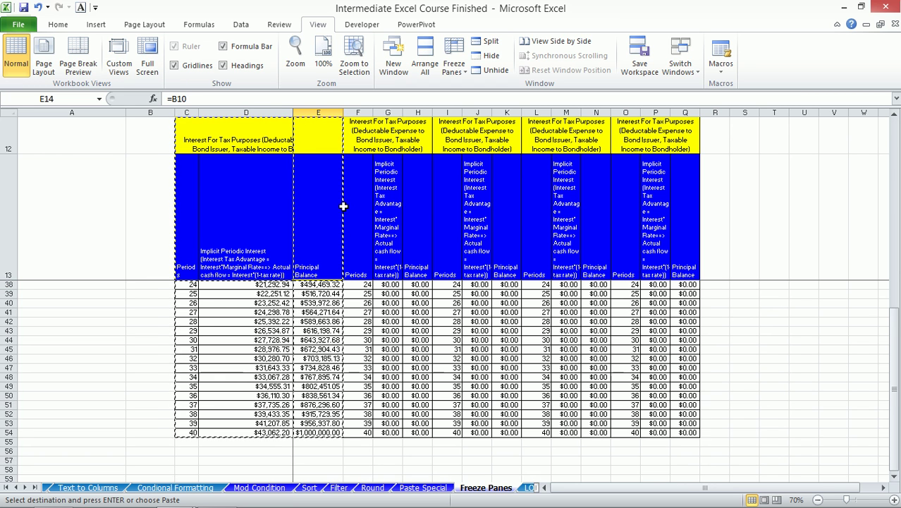
pyautogui.scroll(4, 339, 226)
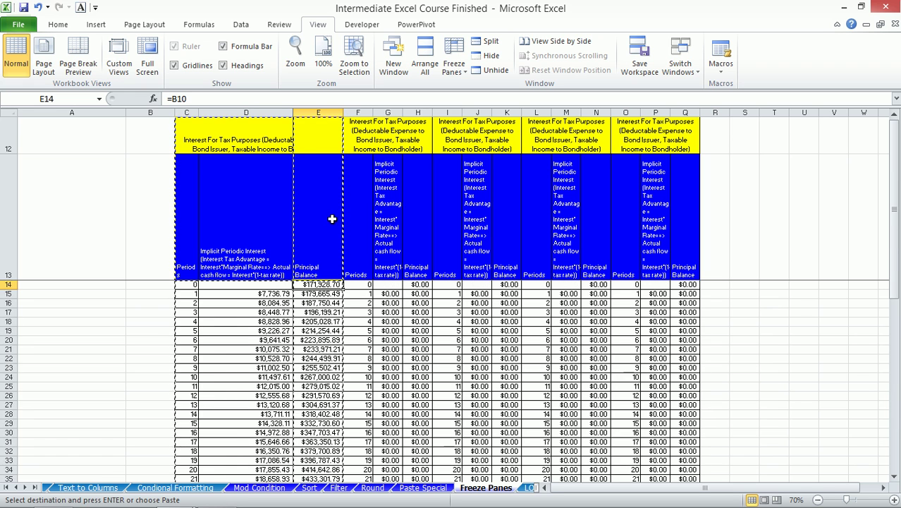
pyautogui.scroll(3, 329, 247)
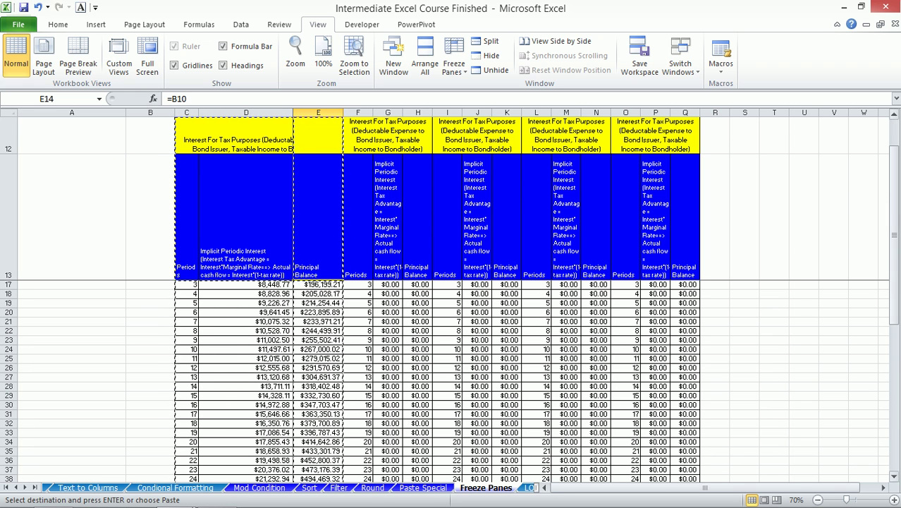
pyautogui.click(883, 487)
pyautogui.click(883, 487)
pyautogui.click(884, 487)
pyautogui.click(883, 487)
pyautogui.click(883, 487)
pyautogui.click(885, 488)
pyautogui.moveTo(786, 487); pyautogui.dragTo(707, 494)
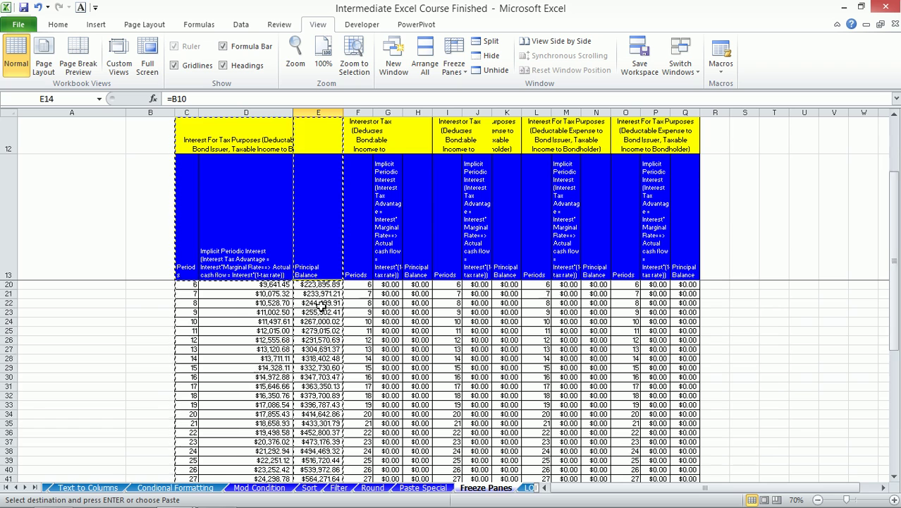
pyautogui.scroll(1, 324, 290)
pyautogui.scroll(-9, 324, 291)
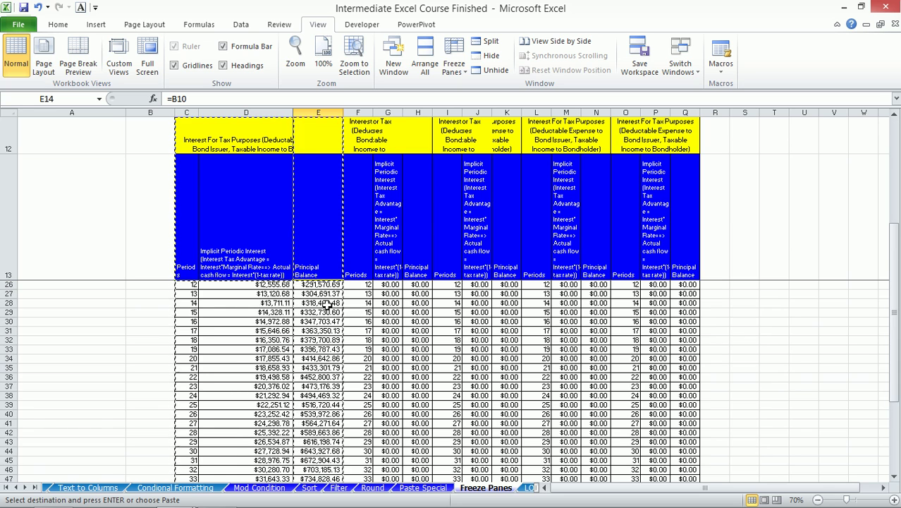
pyautogui.scroll(7, 328, 302)
pyautogui.scroll(2, 328, 301)
pyautogui.moveTo(317, 227); pyautogui.dragTo(677, 223)
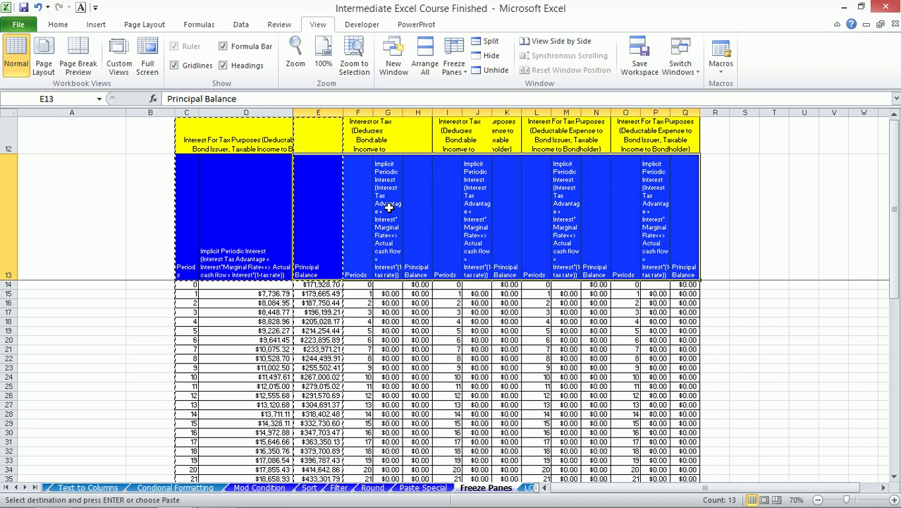
# - Select G13 and G33:G48 while scrolling, then switch to the LOGIC IS IF sheet
pyautogui.click(388, 203)
pyautogui.scroll(-1, 423, 285)
pyautogui.scroll(-1, 429, 286)
pyautogui.scroll(2, 428, 283)
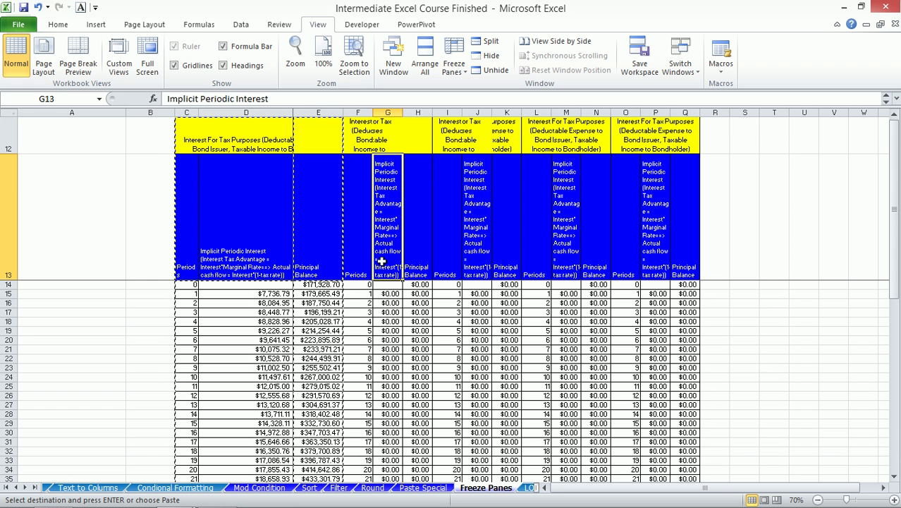
pyautogui.scroll(-6, 387, 281)
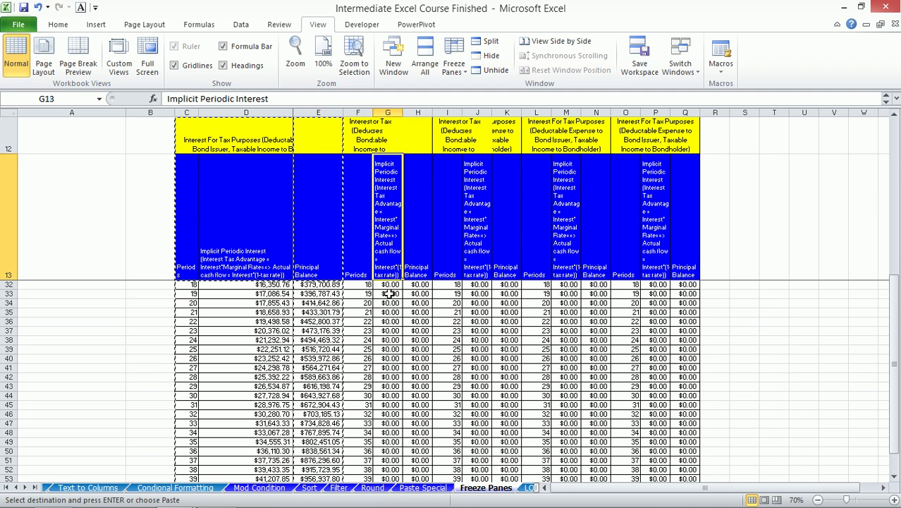
pyautogui.moveTo(389, 293); pyautogui.dragTo(399, 430)
pyautogui.scroll(6, 426, 352)
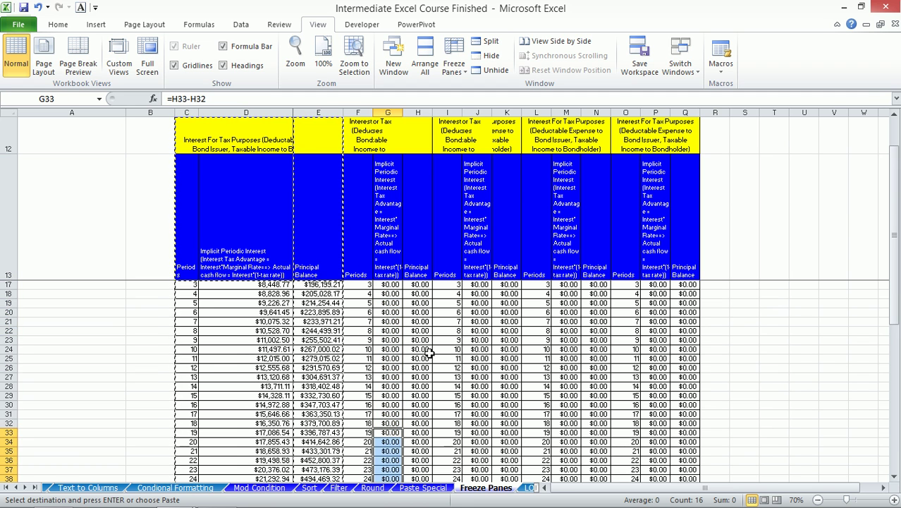
pyautogui.click(528, 488)
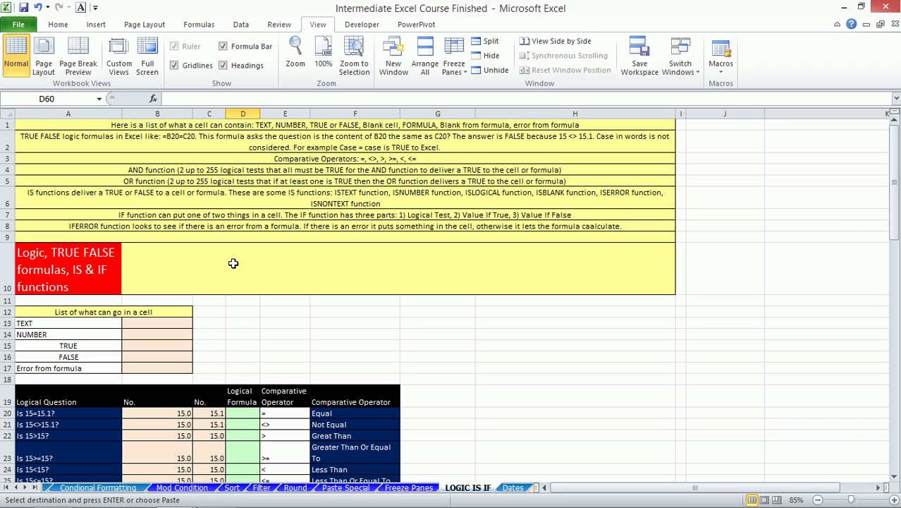
pyautogui.scroll(-2, 301, 262)
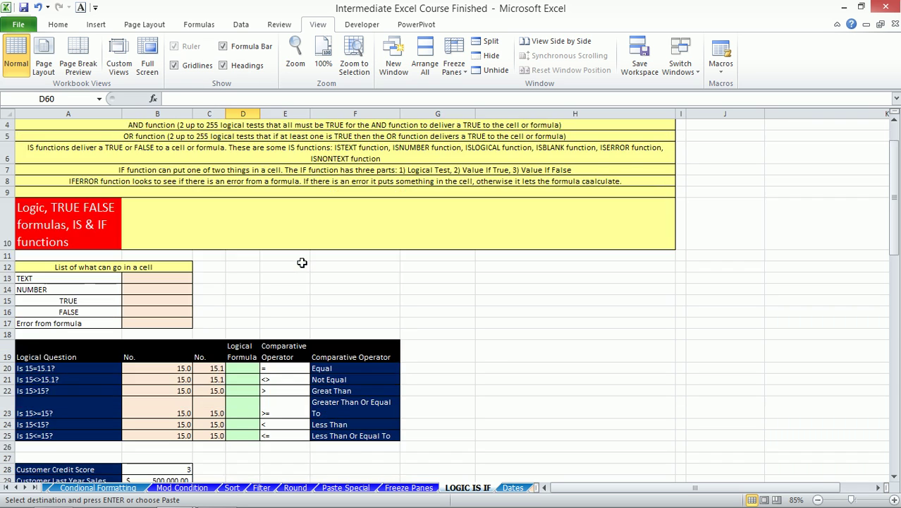
pyautogui.click(286, 309)
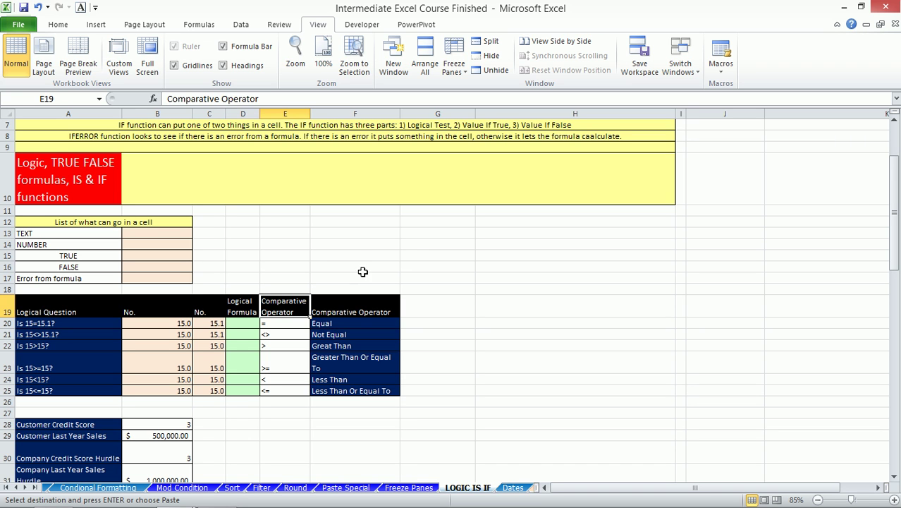
pyautogui.moveTo(301, 308); pyautogui.dragTo(352, 388)
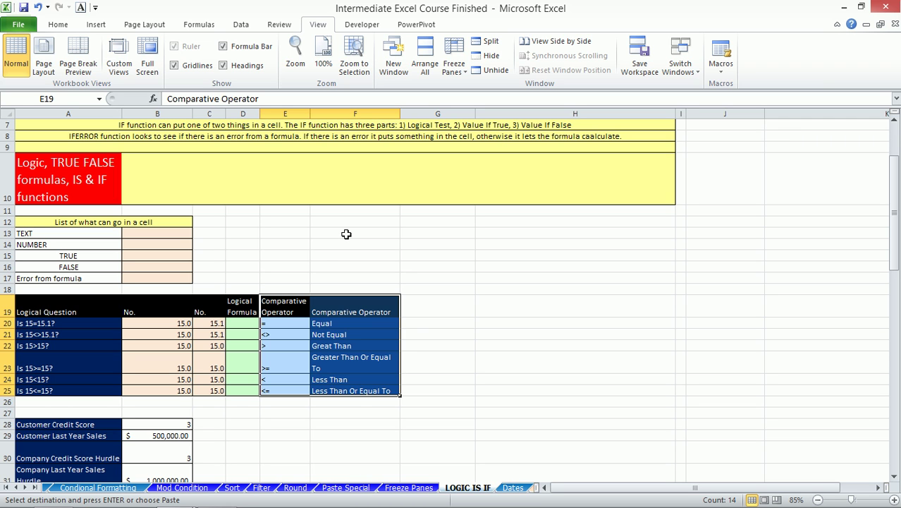
pyautogui.click(301, 332)
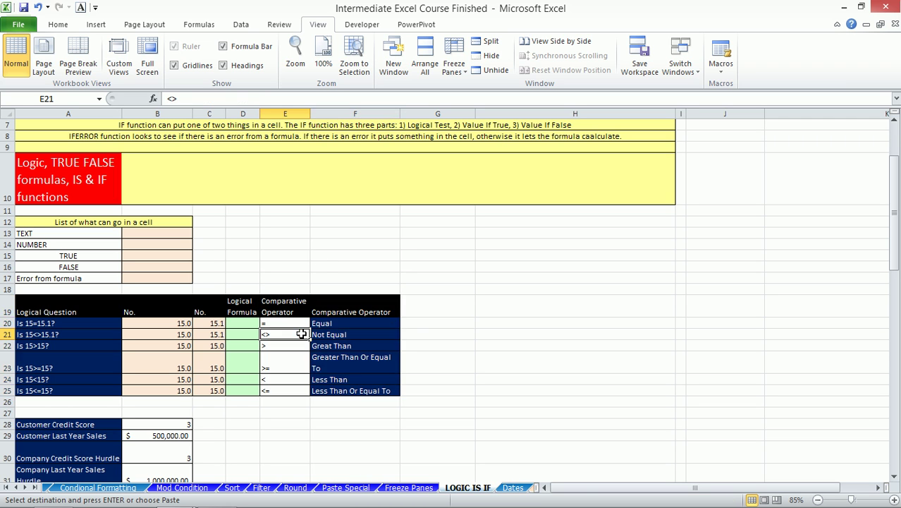
pyautogui.click(283, 346)
pyautogui.click(291, 365)
pyautogui.click(285, 381)
pyautogui.click(285, 392)
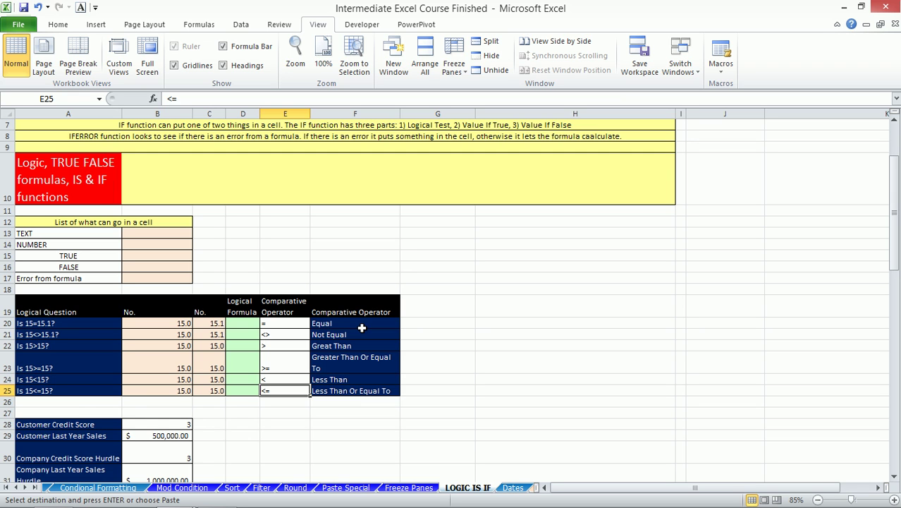
pyautogui.click(69, 234)
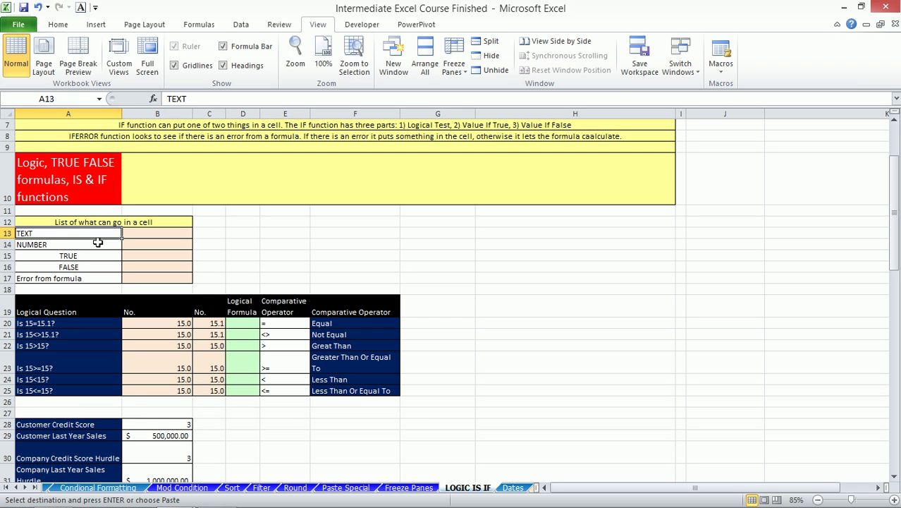
pyautogui.click(79, 247)
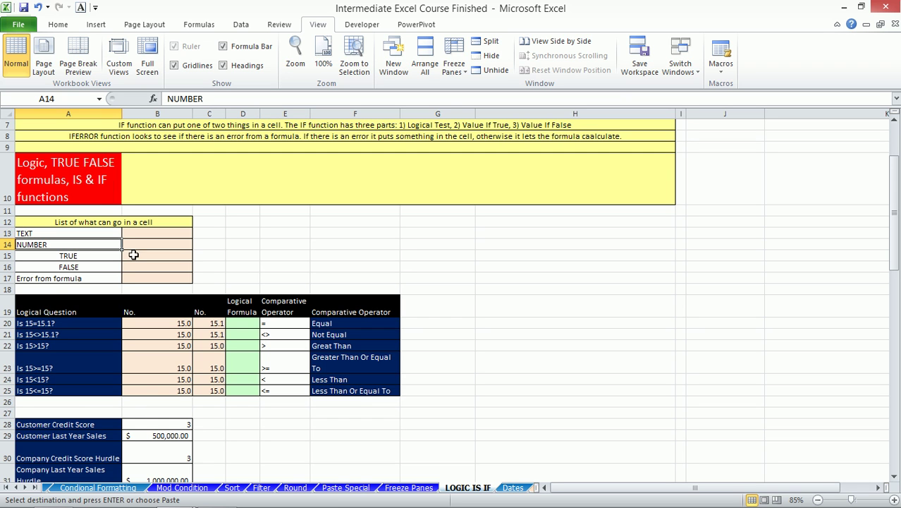
pyautogui.click(102, 279)
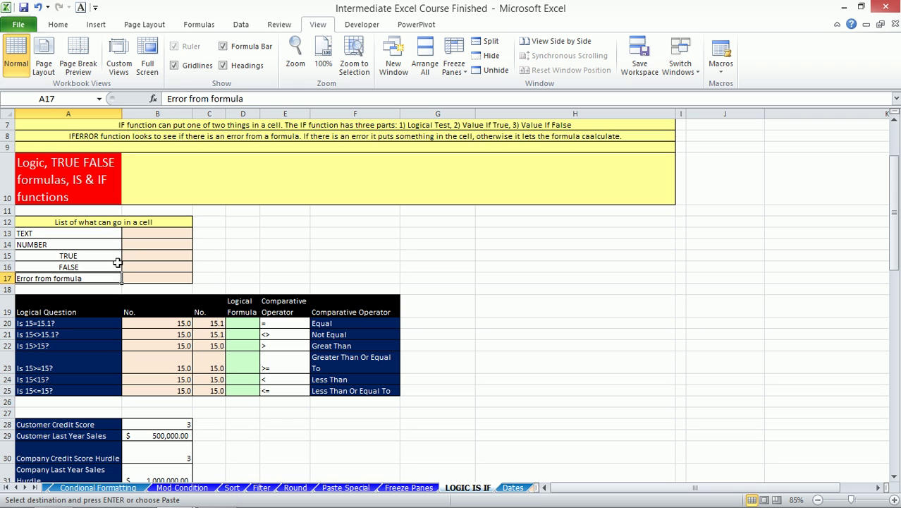
pyautogui.click(94, 258)
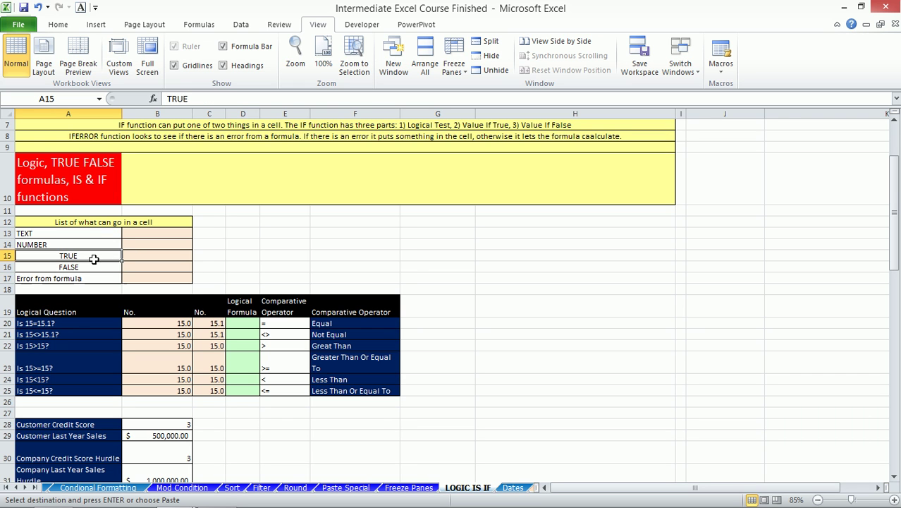
pyautogui.click(95, 267)
pyautogui.click(97, 254)
# - Enter =B20=C20 in D20, comparing 15 with 15.1
pyautogui.click(243, 323)
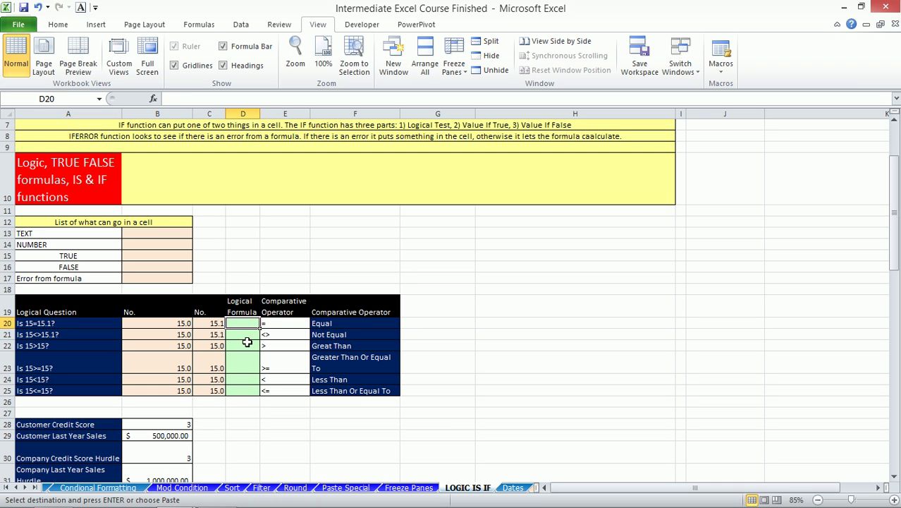
pyautogui.click(169, 323)
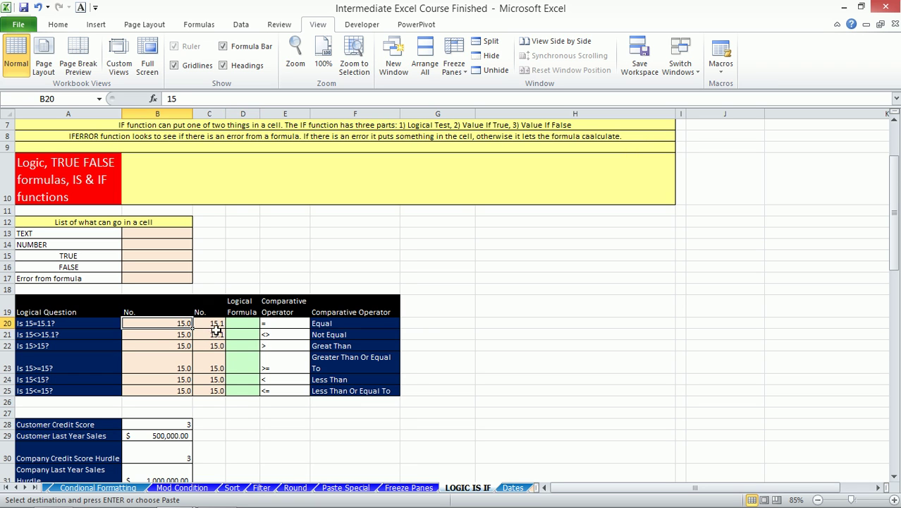
pyautogui.click(216, 323)
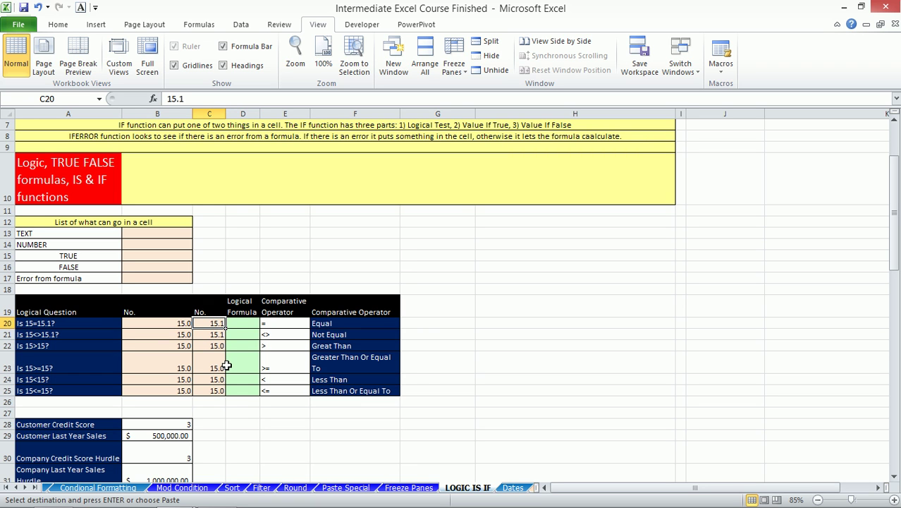
pyautogui.click(246, 323)
pyautogui.write('=')
pyautogui.press('Left')
pyautogui.press('Left')
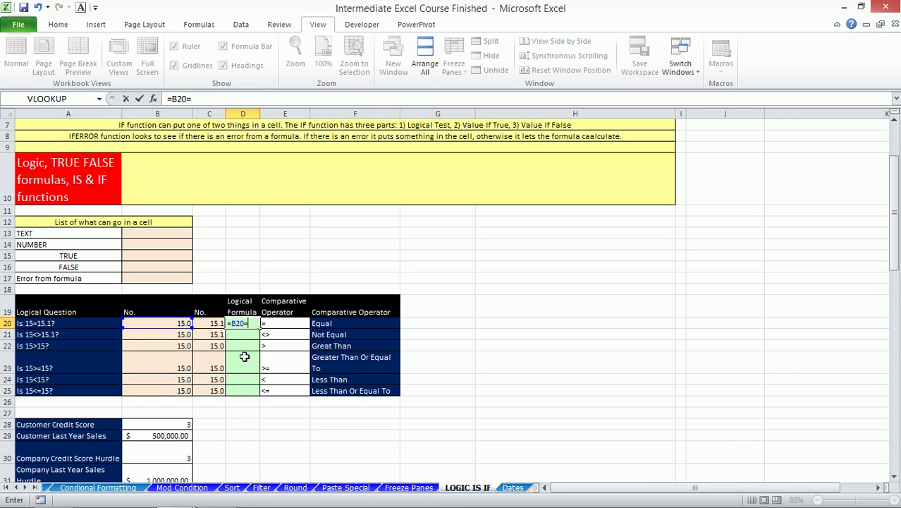
pyautogui.write('=')
pyautogui.press('Left')
pyautogui.press('Return')
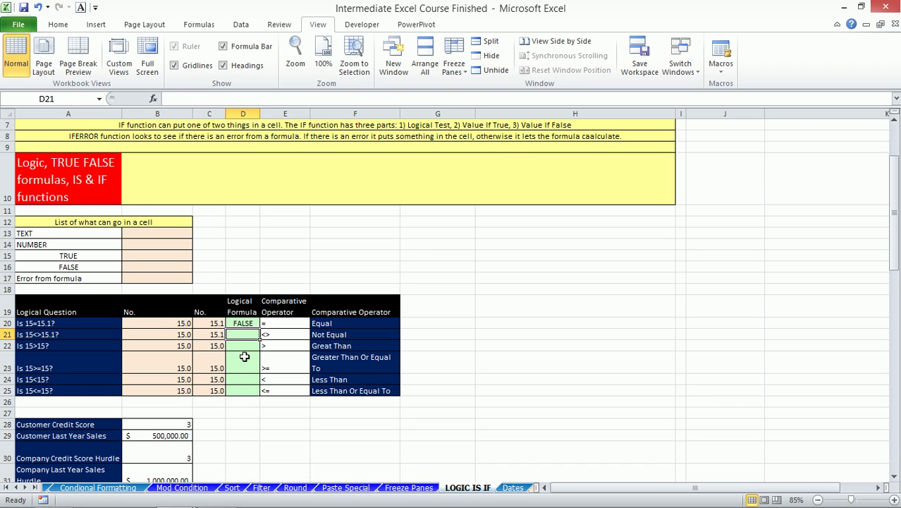
# - Enter =B21<>C21 in D21 and =B22>C22 in D22
pyautogui.press('Left')
pyautogui.press('Right')
pyautogui.write('=')
pyautogui.press('Left')
pyautogui.press('Left')
pyautogui.write('<>')
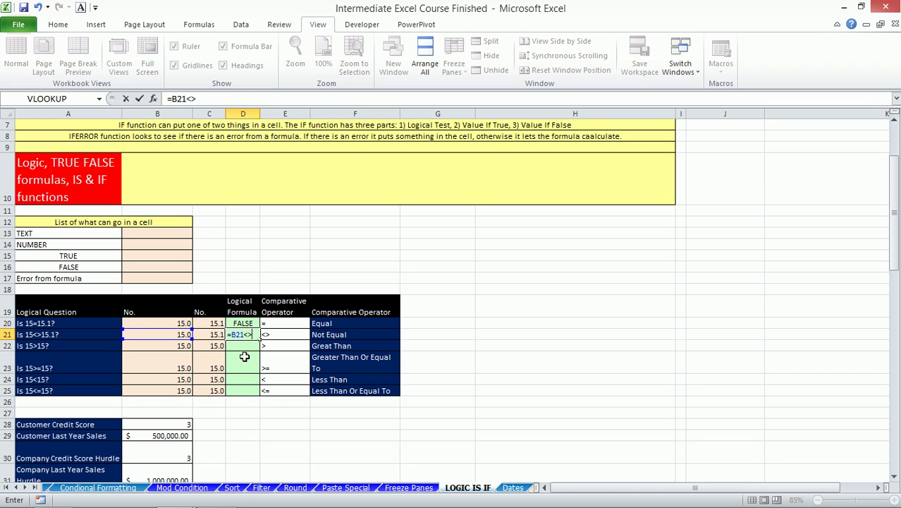
pyautogui.press('Left')
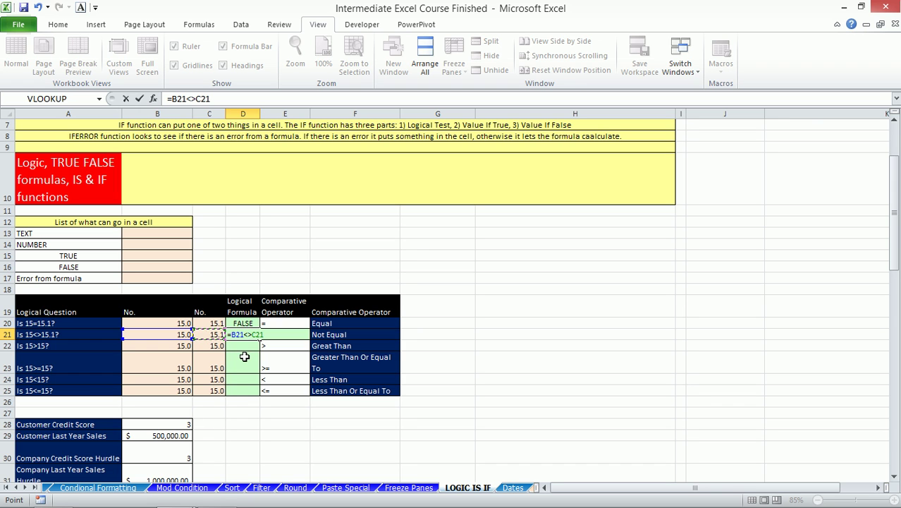
pyautogui.press('Return')
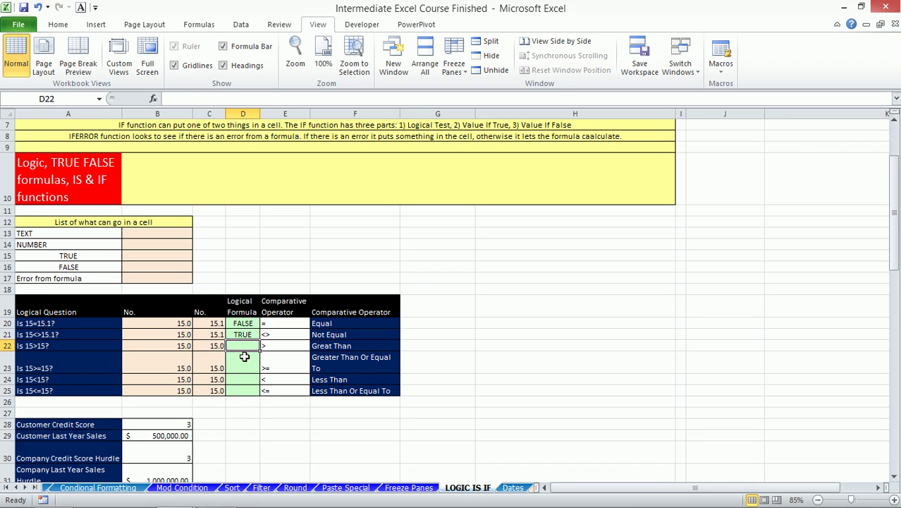
pyautogui.write('=')
pyautogui.press('Left')
pyautogui.press('Left')
pyautogui.write('>')
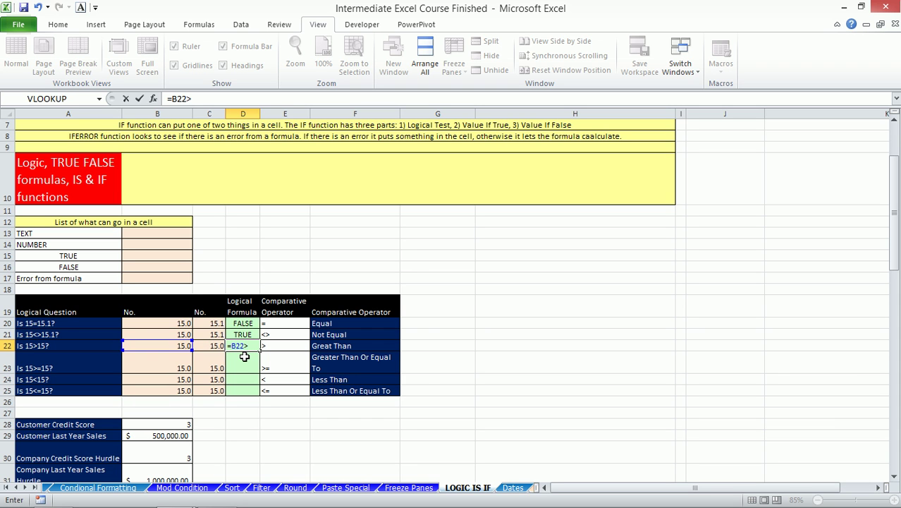
pyautogui.press('Left')
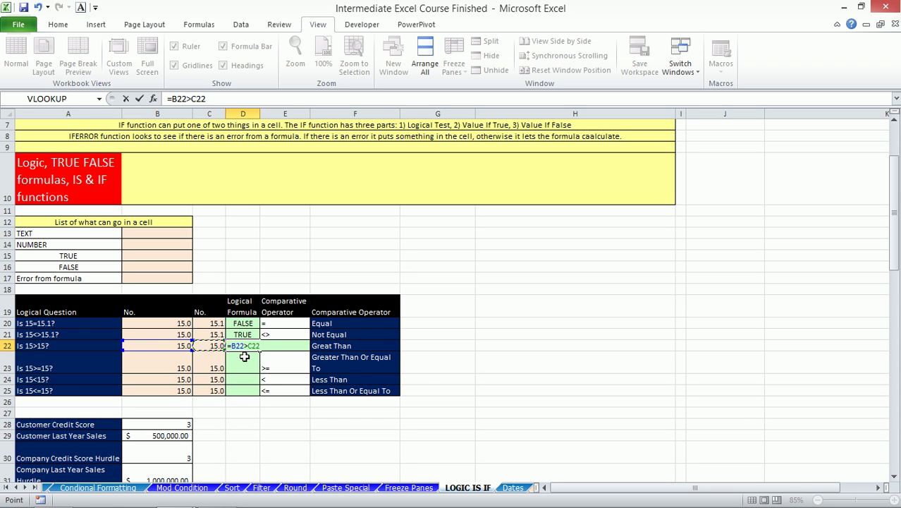
pyautogui.press('Return')
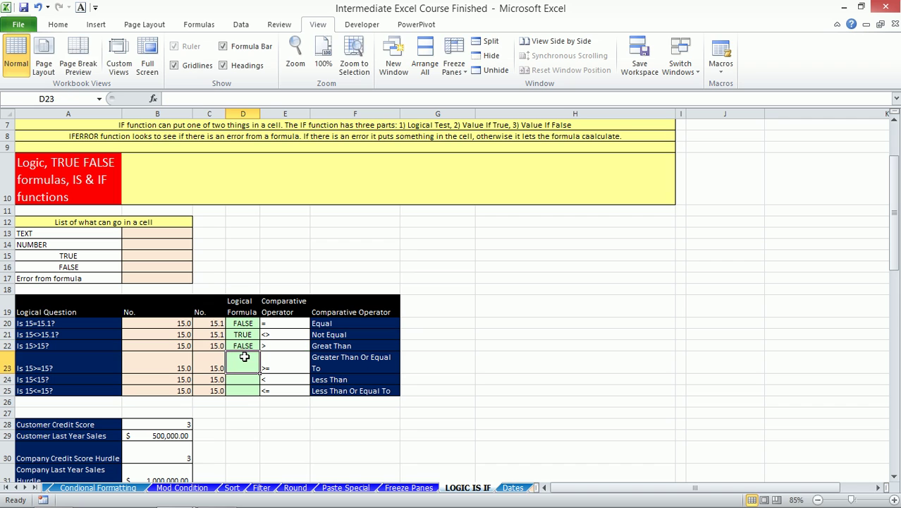
# - Enter =B23>=C23, =B24<C24 and =B25<=C25 in D23:D25
pyautogui.write('=')
pyautogui.press('Left')
pyautogui.press('Left')
pyautogui.write('>=')
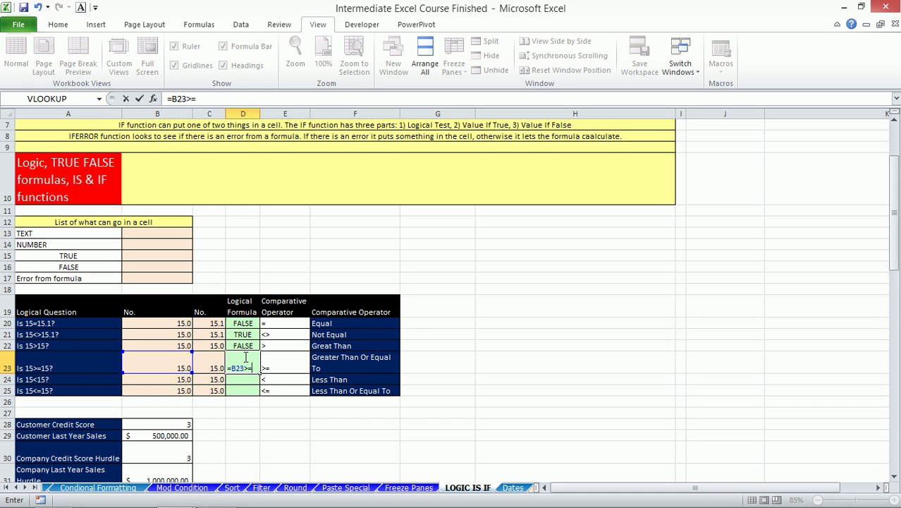
pyautogui.press('Left')
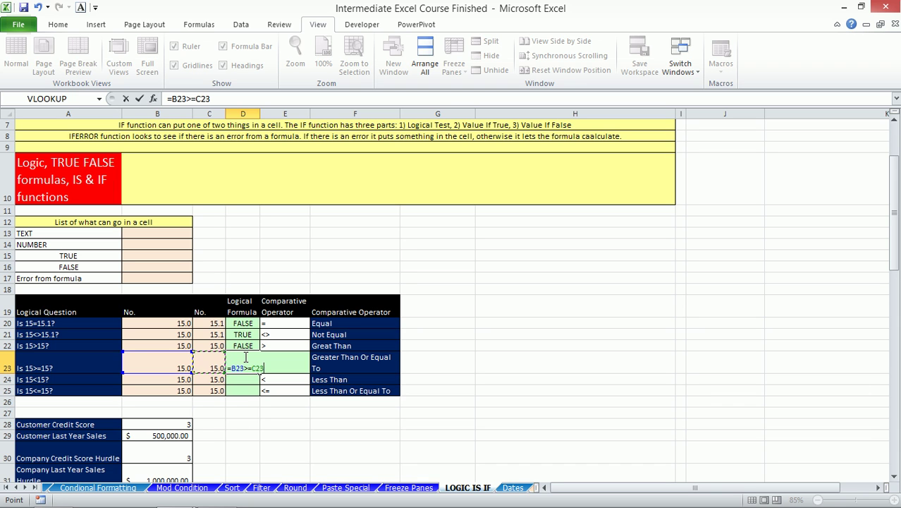
pyautogui.press('Return')
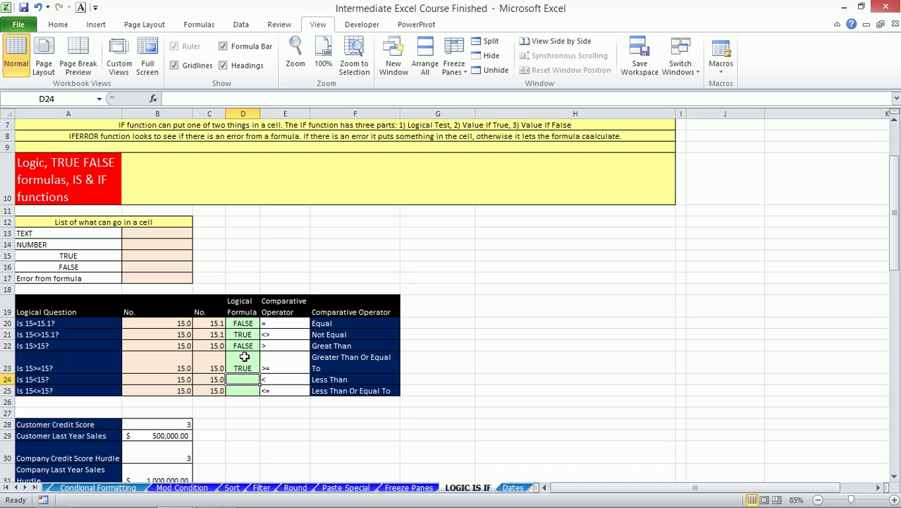
pyautogui.write('=')
pyautogui.press('Left')
pyautogui.press('Left')
pyautogui.write('<')
pyautogui.press('Left')
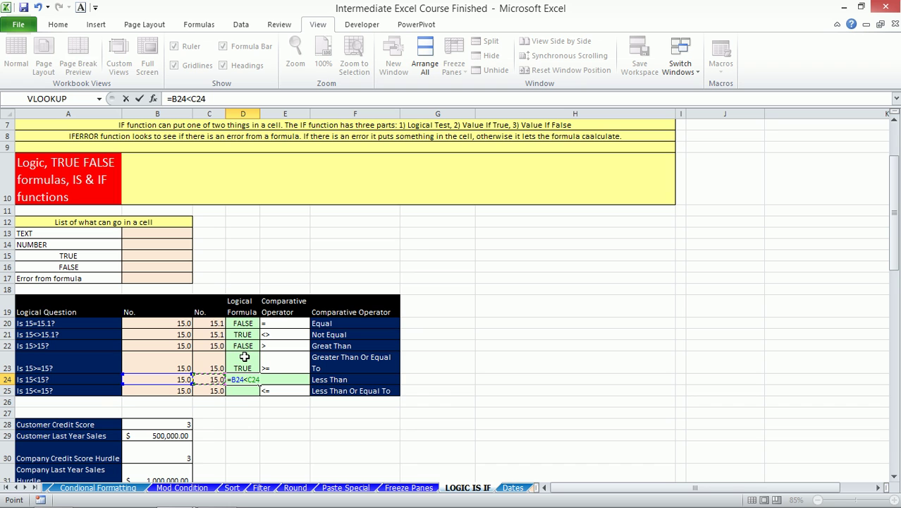
pyautogui.press('Return')
pyautogui.write('=')
pyautogui.press('Left')
pyautogui.press('Left')
pyautogui.write('<=')
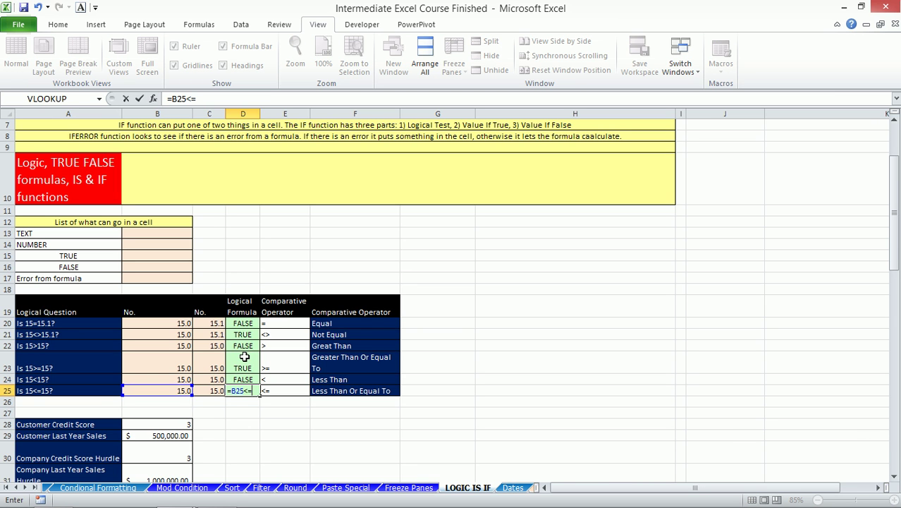
pyautogui.press('Left')
pyautogui.press('Return')
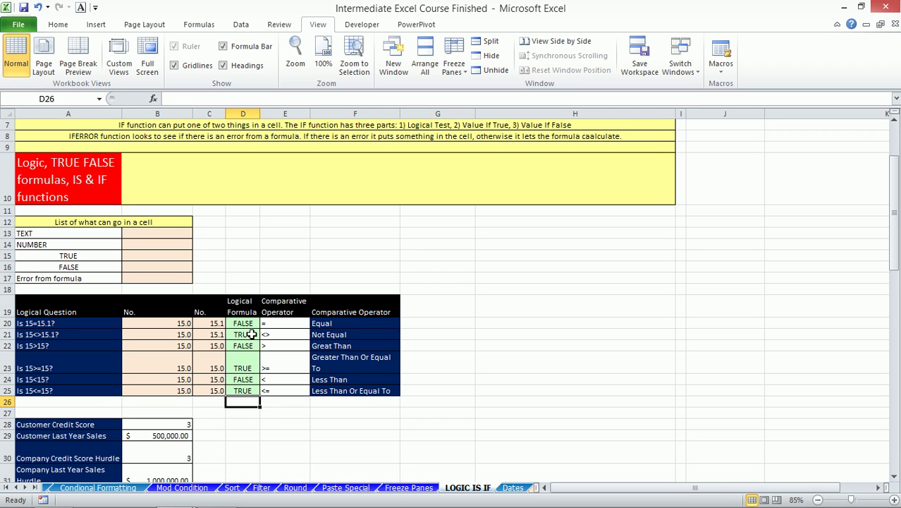
pyautogui.moveTo(249, 323); pyautogui.dragTo(244, 390)
# - Start an =AND( formula in D32, then cancel it with Esc
pyautogui.scroll(-4, 250, 348)
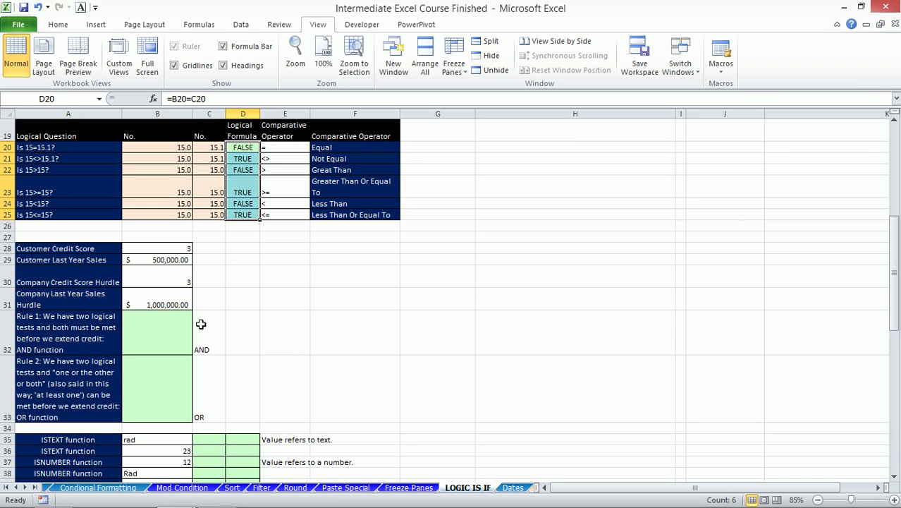
pyautogui.press('Right')
pyautogui.press('Right')
pyautogui.press('Down')
pyautogui.press('Down')
pyautogui.press('Down')
pyautogui.press('Down')
pyautogui.press('Down')
pyautogui.press('Down')
pyautogui.press('Down')
pyautogui.press('Left')
pyautogui.press('Down')
pyautogui.press('Down')
pyautogui.press('Down')
pyautogui.press('Down')
pyautogui.press('Down')
pyautogui.press('Left')
pyautogui.write('=AND(')
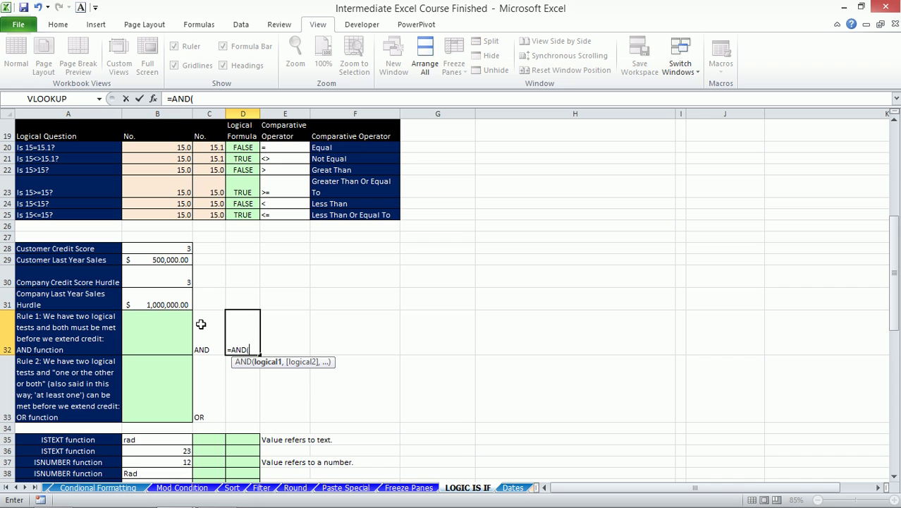
pyautogui.press('Escape')
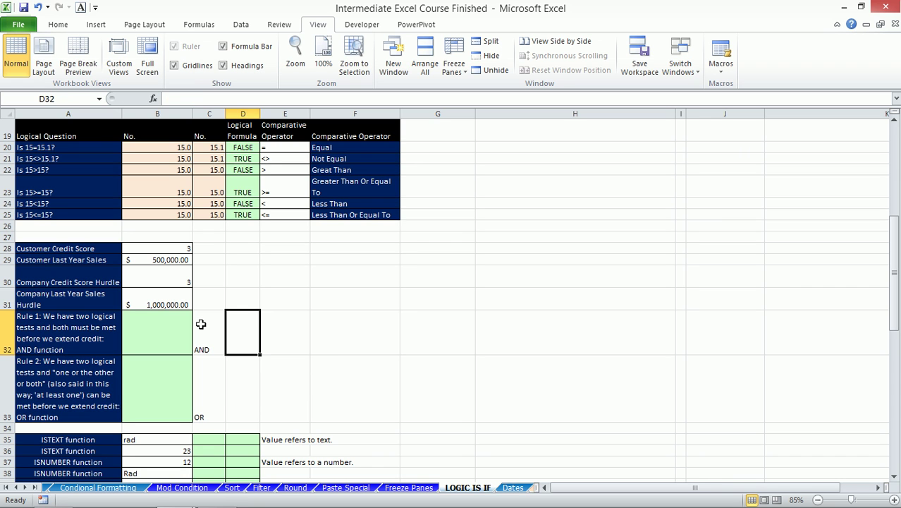
# - Enter =AND(B28=B30,B29=B31) in B32 by clicking the referenced cells
pyautogui.click(140, 325)
pyautogui.write('=')
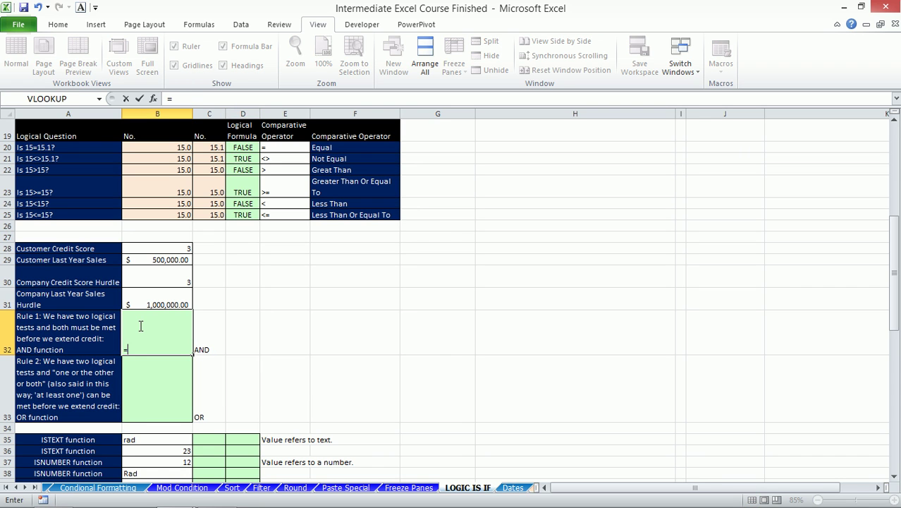
pyautogui.write('and')
pyautogui.press('Tab')
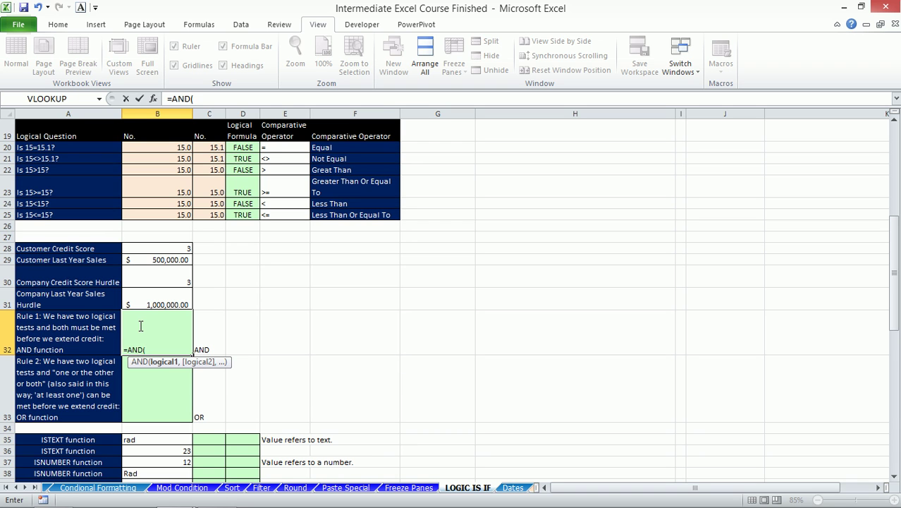
pyautogui.click(171, 248)
pyautogui.write('=')
pyautogui.click(170, 275)
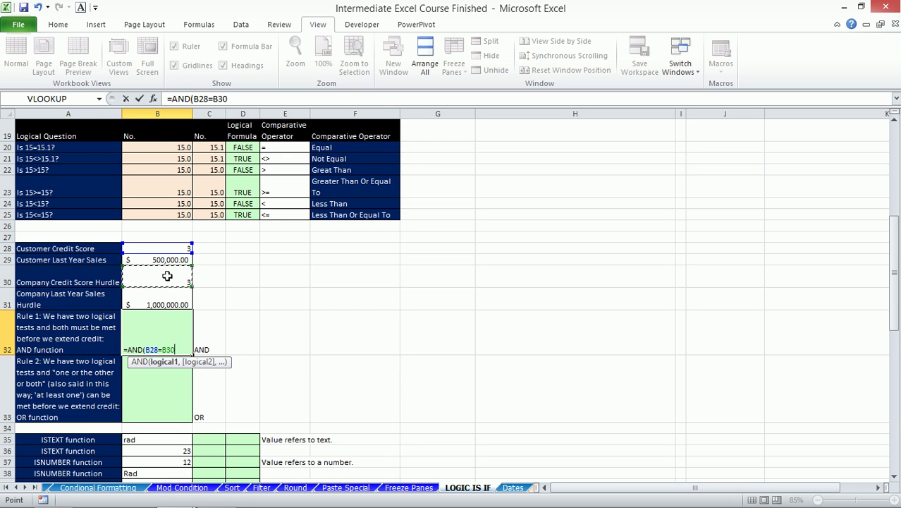
pyautogui.write(',')
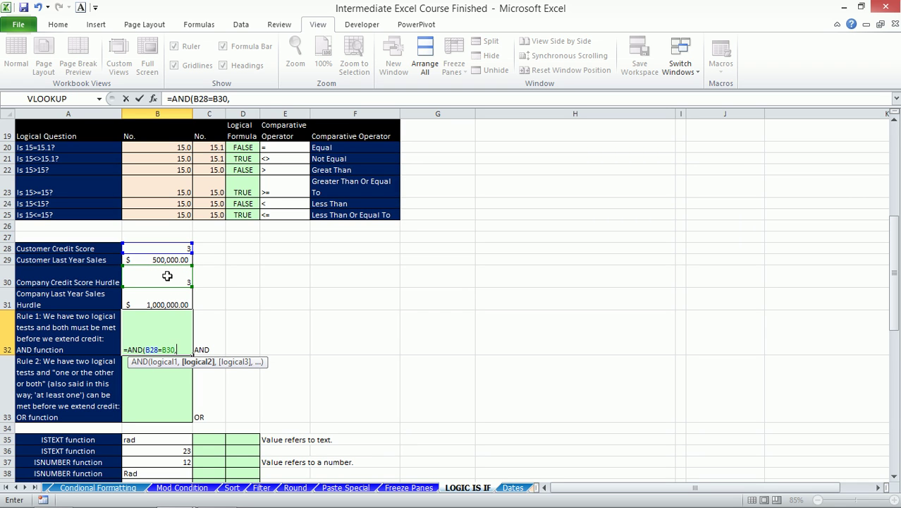
pyautogui.click(168, 258)
pyautogui.write('=')
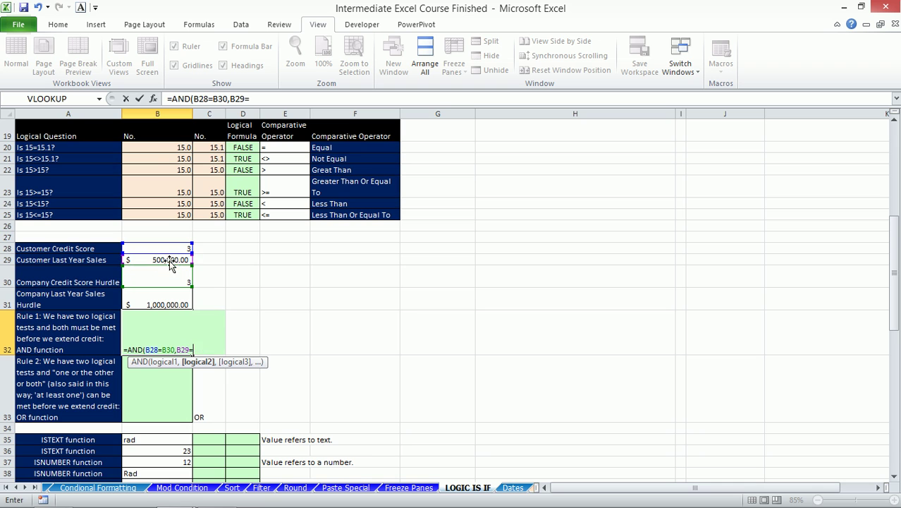
pyautogui.click(165, 304)
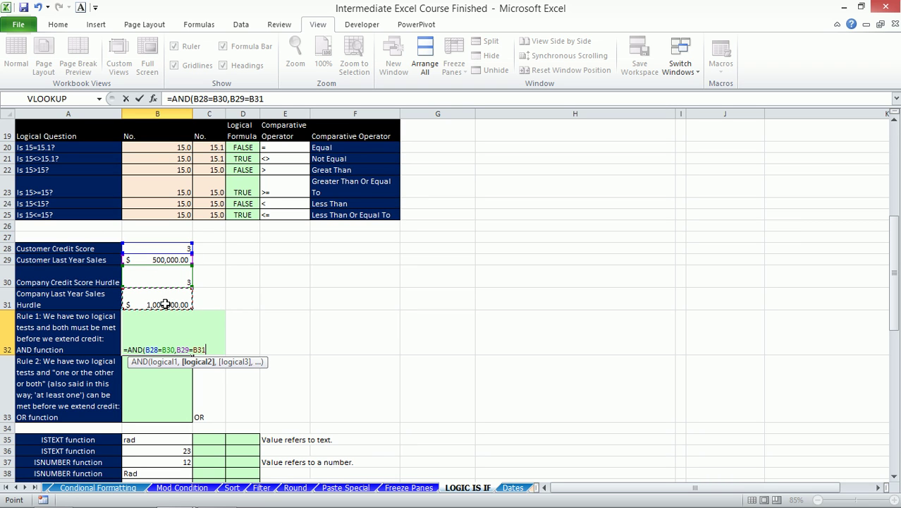
pyautogui.write(')')
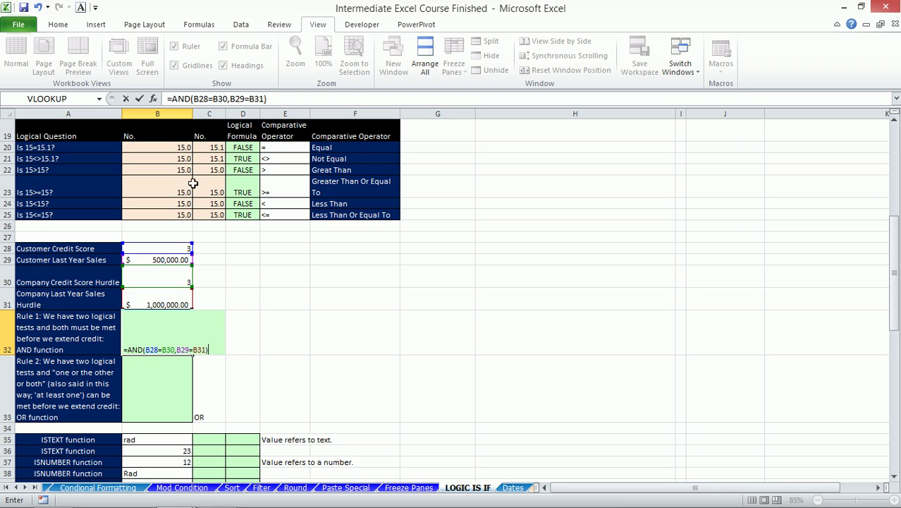
pyautogui.click(169, 247)
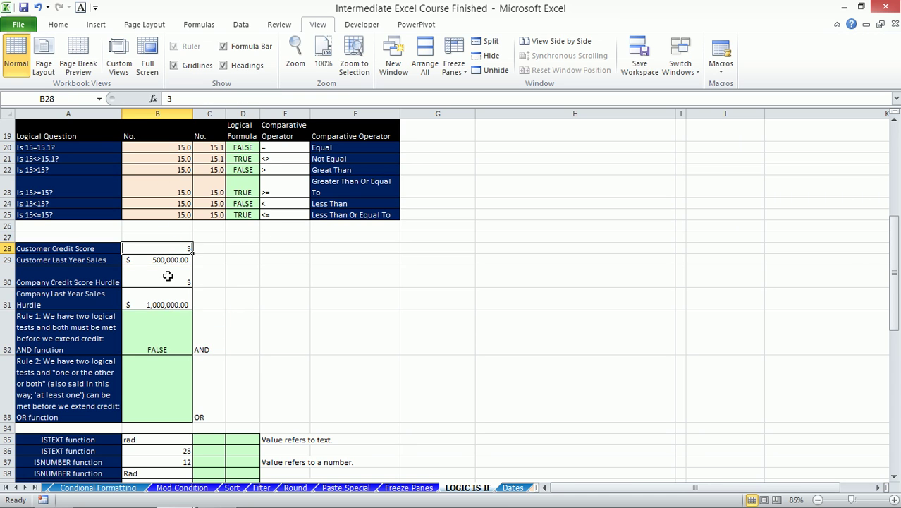
# - Enter =OR(B28=B30,B29=B31) in B33 by clicking the credit score and sales cells
pyautogui.click(170, 275)
pyautogui.click(170, 259)
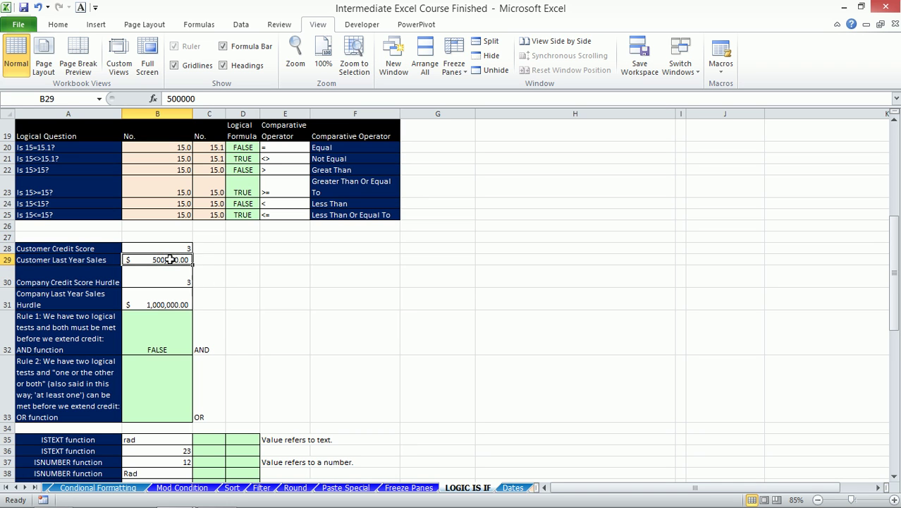
pyautogui.click(168, 303)
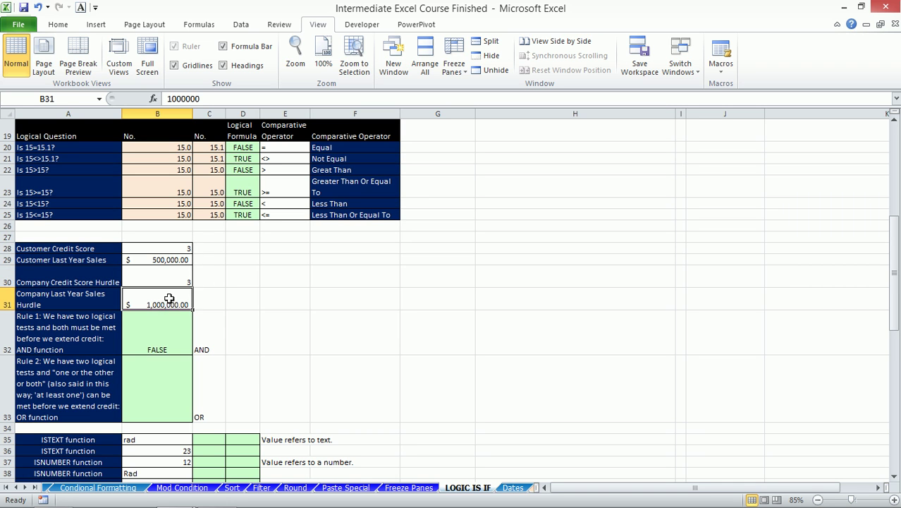
pyautogui.click(162, 380)
pyautogui.write('=or')
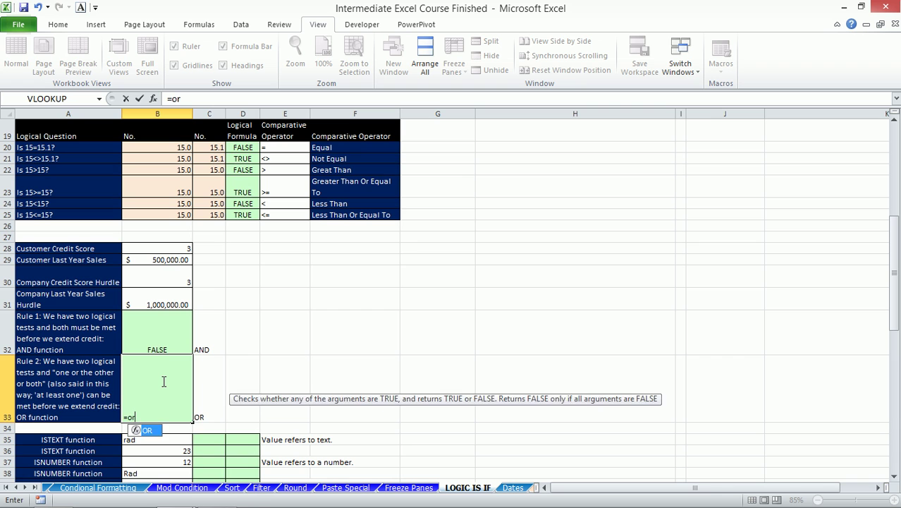
pyautogui.press('Tab')
pyautogui.click(164, 248)
pyautogui.write('=OR(B28=')
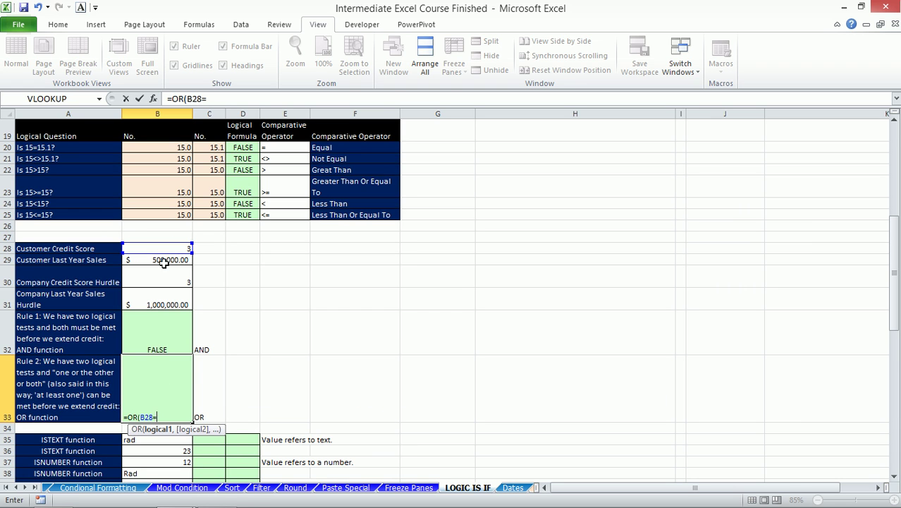
pyautogui.click(158, 279)
pyautogui.write(',')
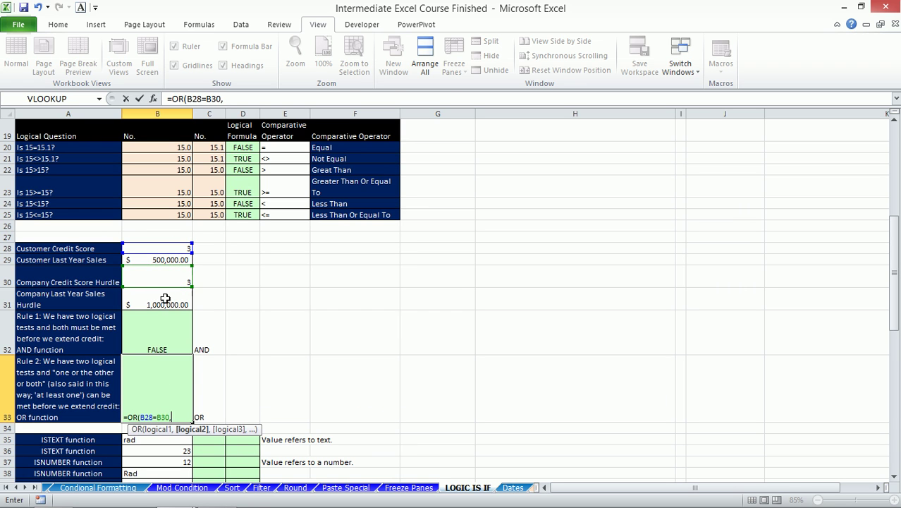
pyautogui.click(165, 259)
pyautogui.write('=')
pyautogui.click(165, 298)
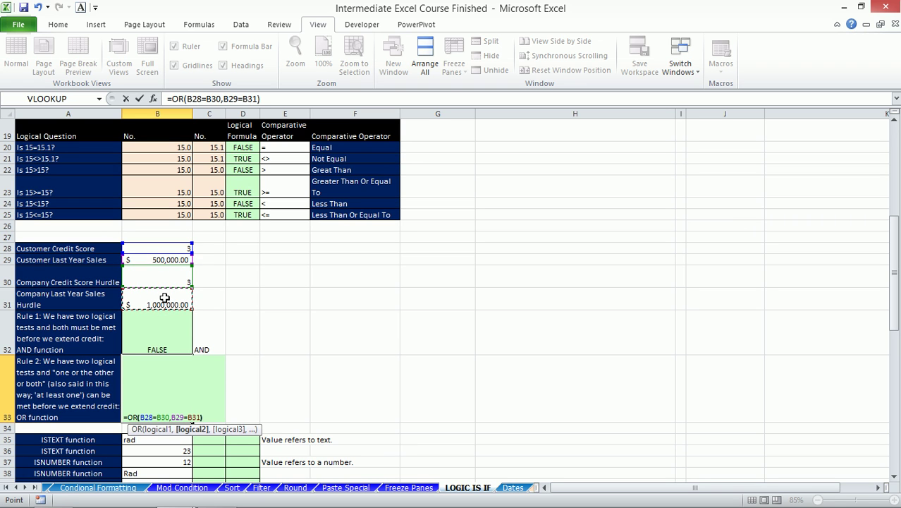
pyautogui.write(')')
pyautogui.press('Return')
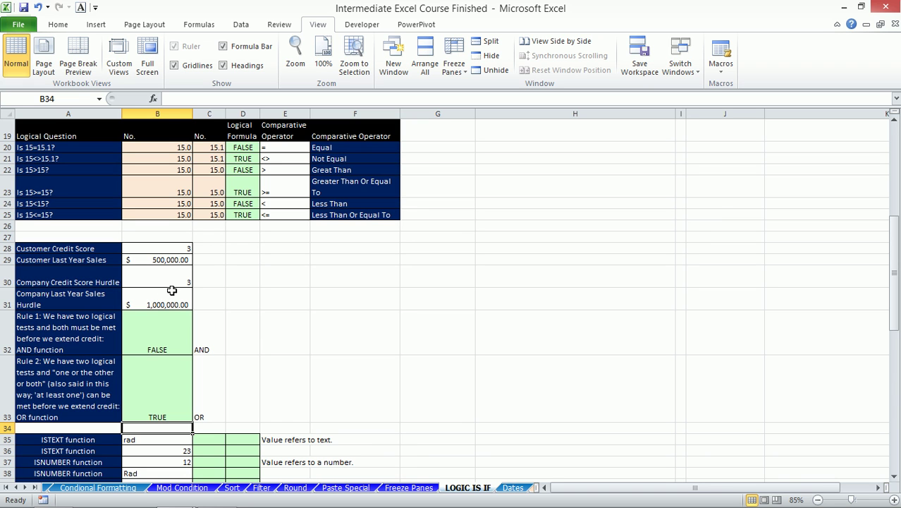
pyautogui.scroll(-3, 182, 311)
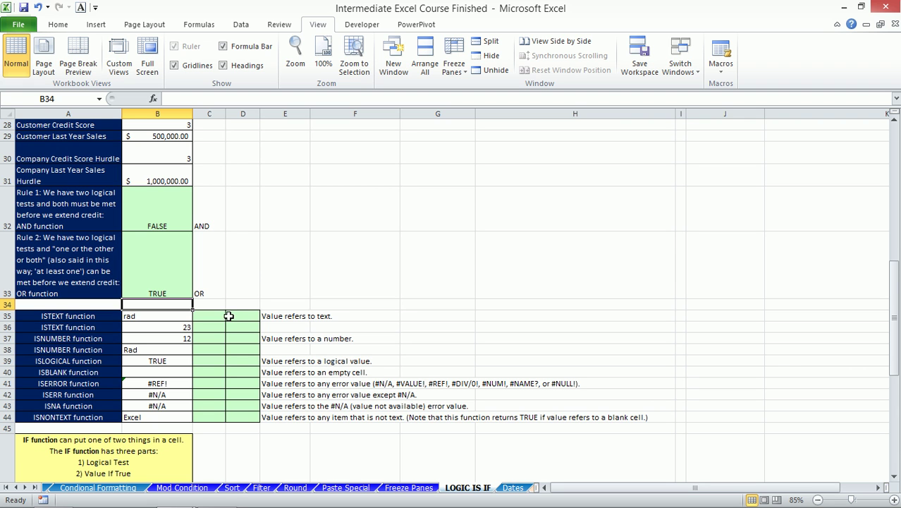
pyautogui.scroll(-2, 211, 310)
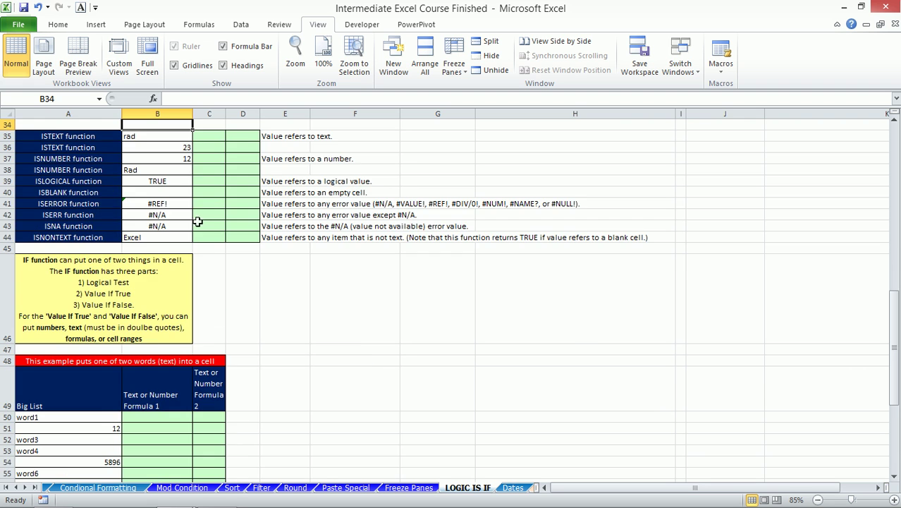
pyautogui.scroll(1, 199, 245)
pyautogui.click(209, 273)
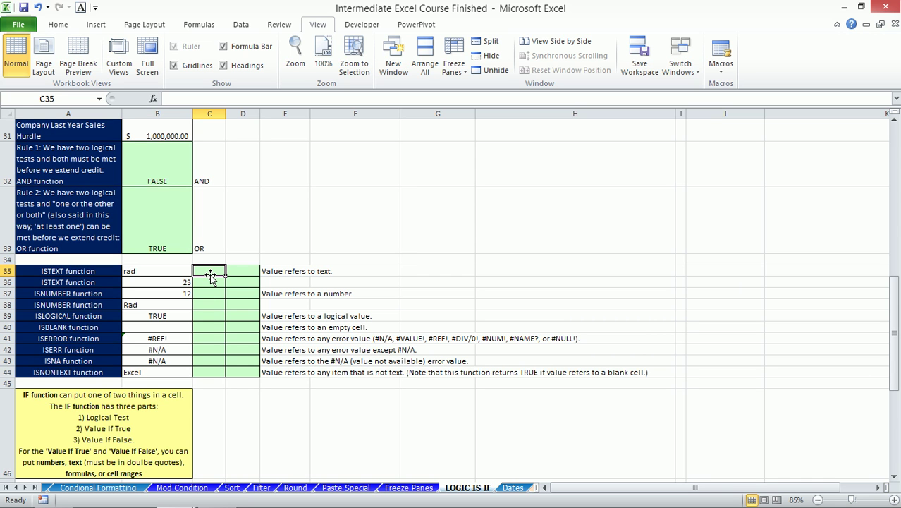
pyautogui.click(166, 272)
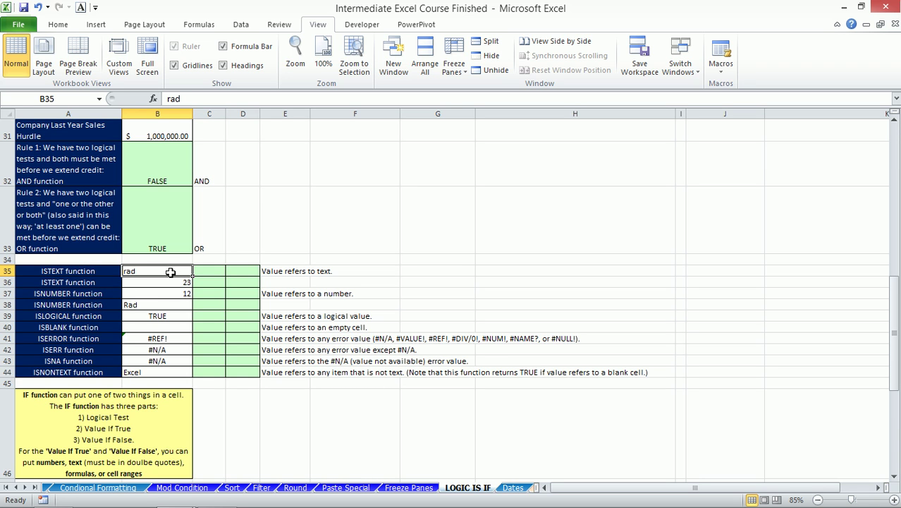
pyautogui.click(160, 293)
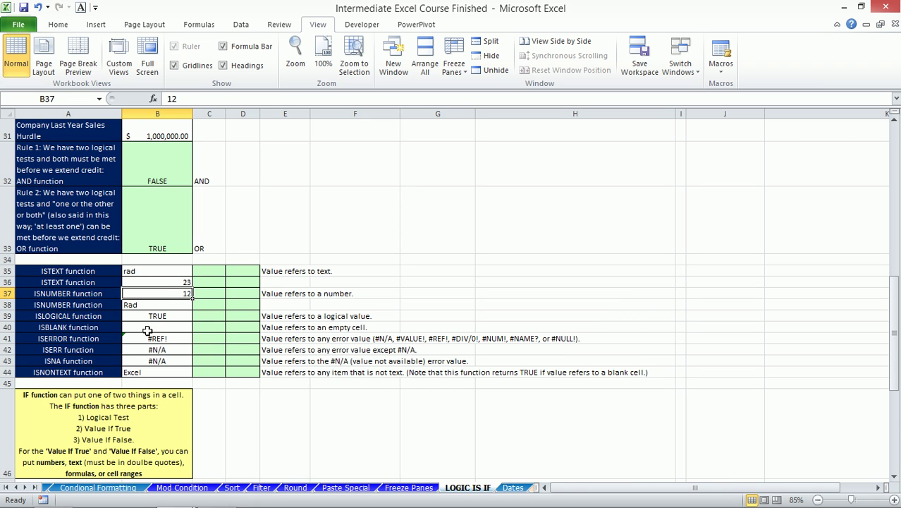
pyautogui.click(155, 316)
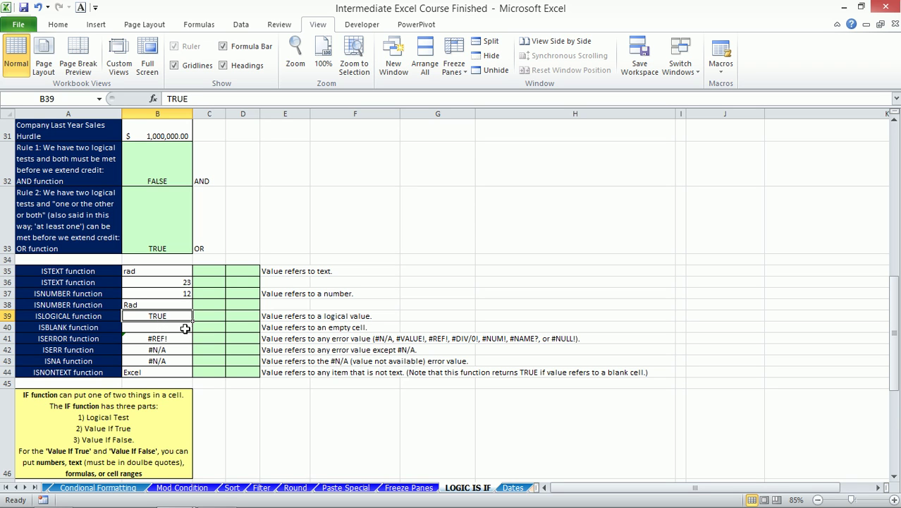
pyautogui.click(169, 329)
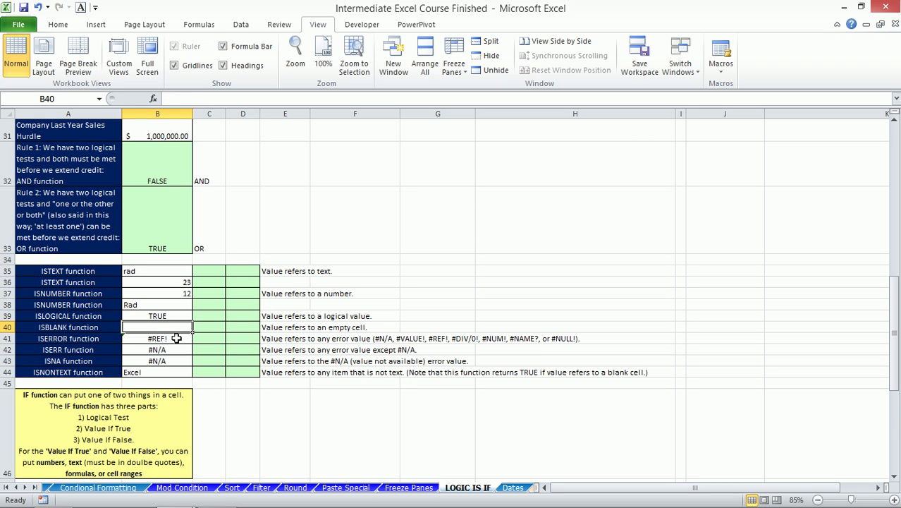
pyautogui.click(172, 339)
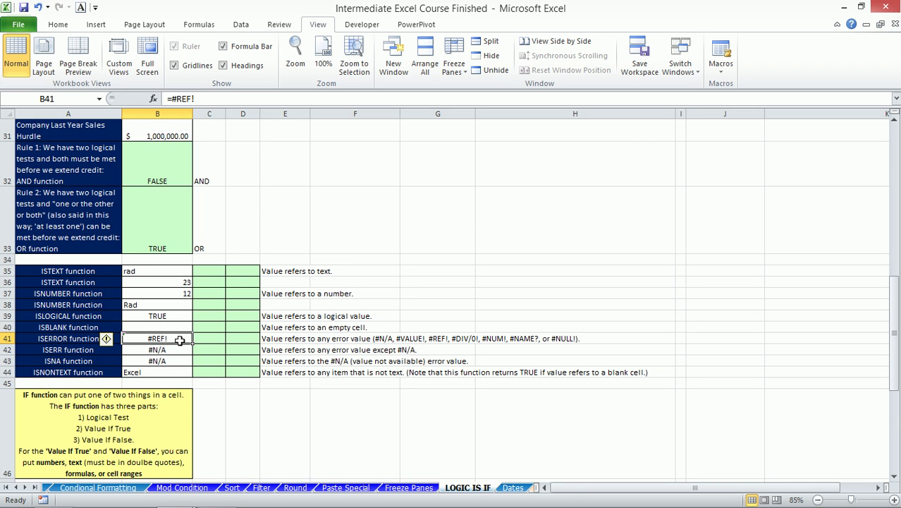
pyautogui.click(161, 360)
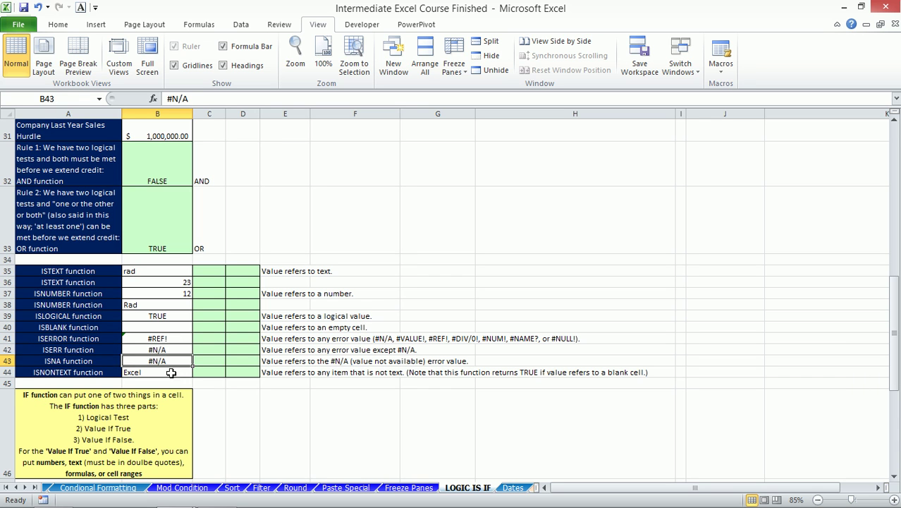
pyautogui.click(159, 374)
pyautogui.click(205, 271)
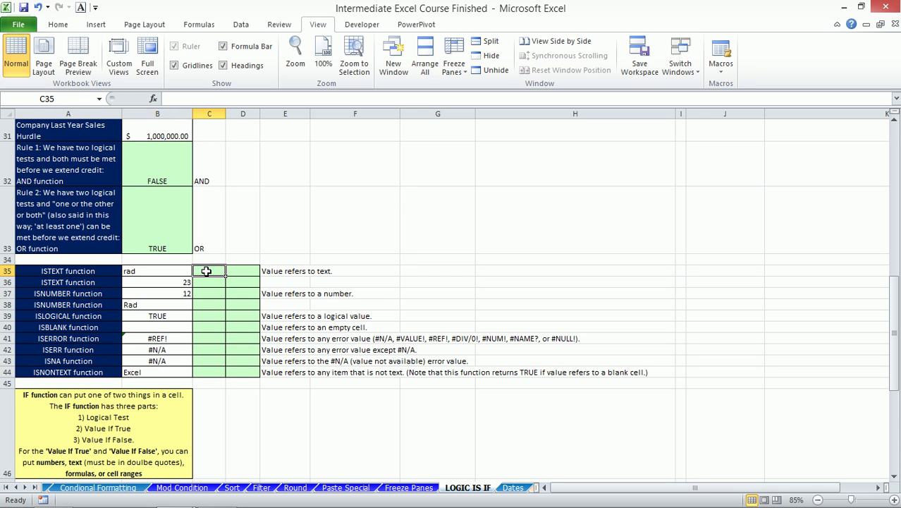
# - Enter =ISTEXT(B35) in C35, returning TRUE for rad
pyautogui.write('=is')
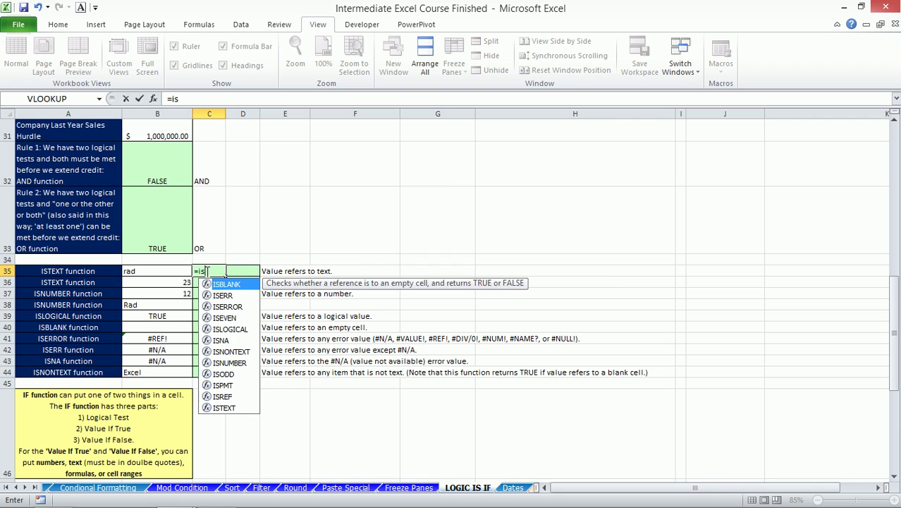
pyautogui.write('t')
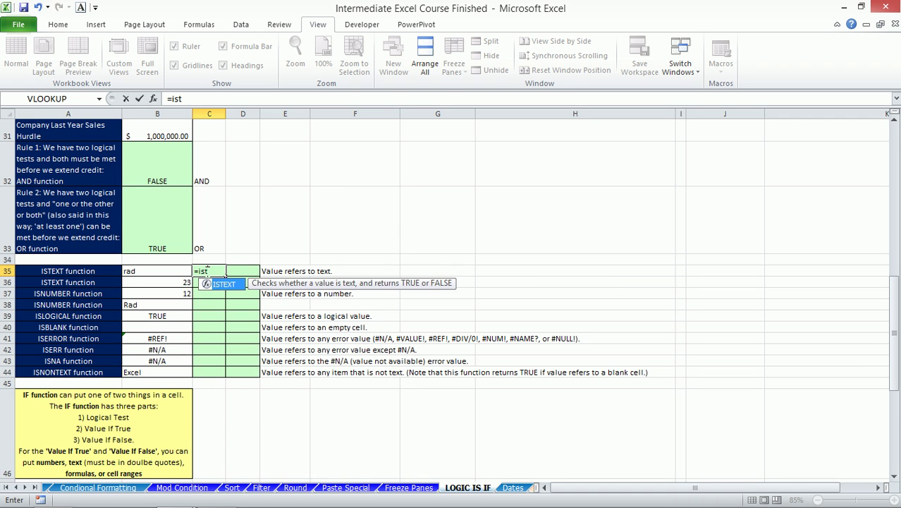
pyautogui.press('Tab')
pyautogui.press('Left')
pyautogui.write(')')
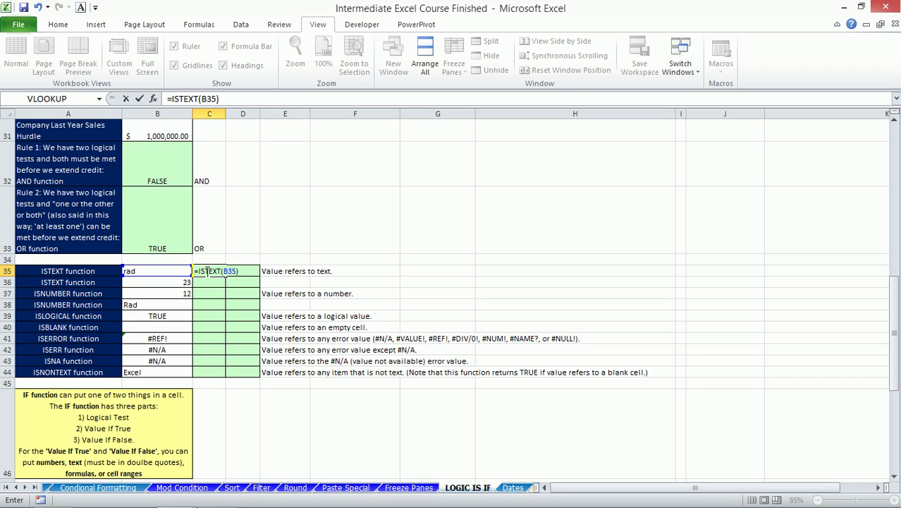
pyautogui.press('Return')
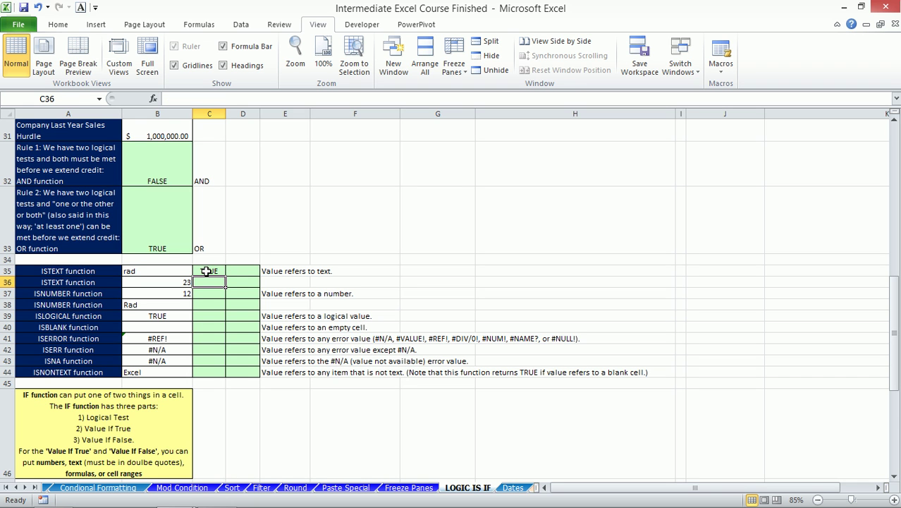
# - Build an ISTEXT check on the value 23 in B36 within C36
pyautogui.write('=is')
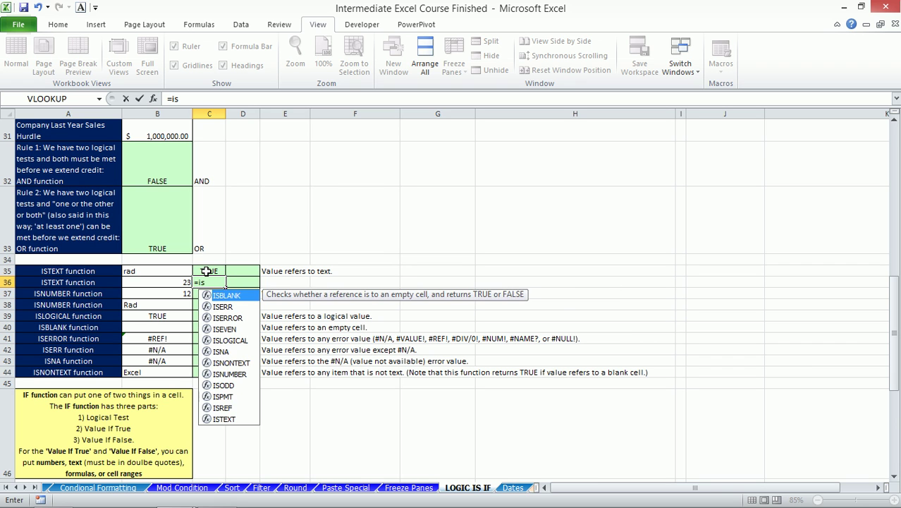
pyautogui.write('t')
pyautogui.press('Tab')
pyautogui.press('Left')
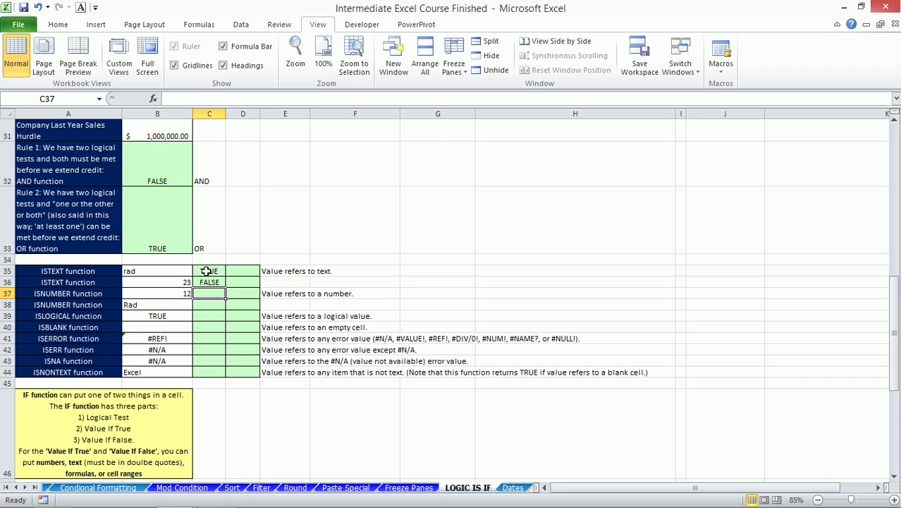
# - Enter 12345 as a number in G32 and '12345 as text in G33
pyautogui.click(428, 159)
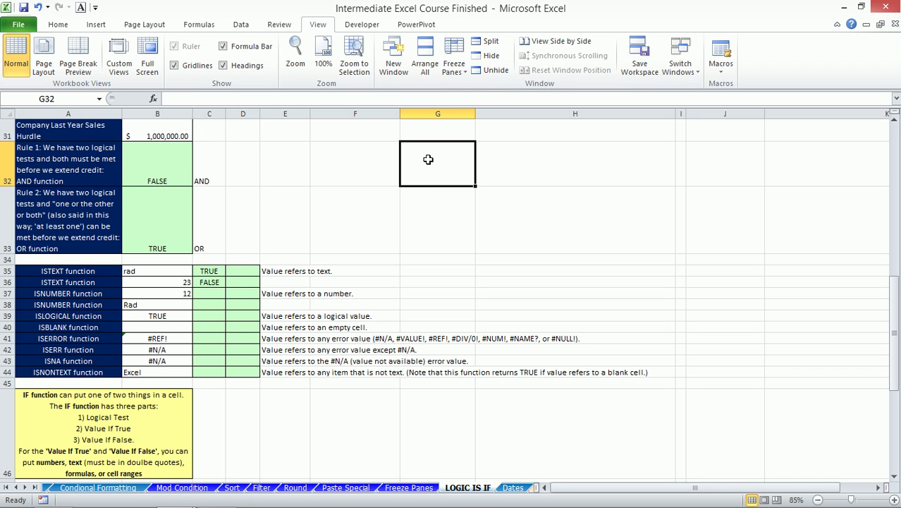
pyautogui.write('12345')
pyautogui.press('Return')
pyautogui.write("'12345")
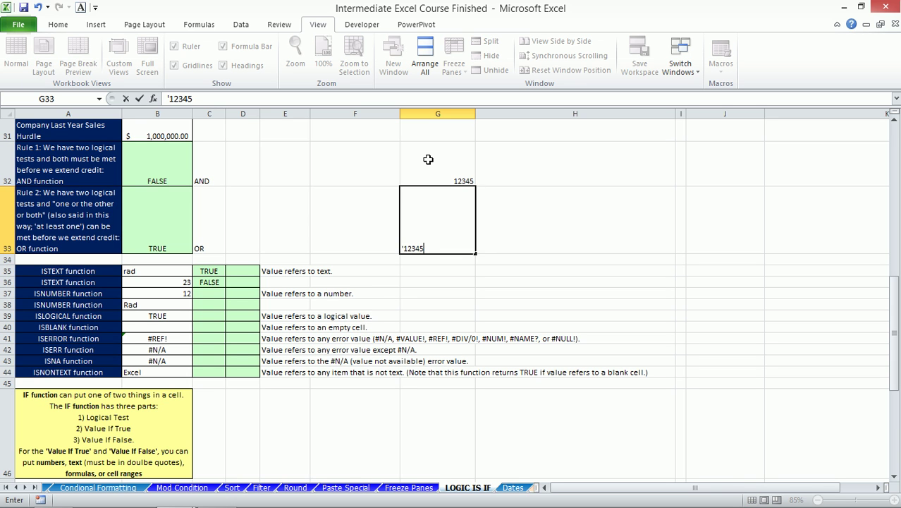
pyautogui.press('Return')
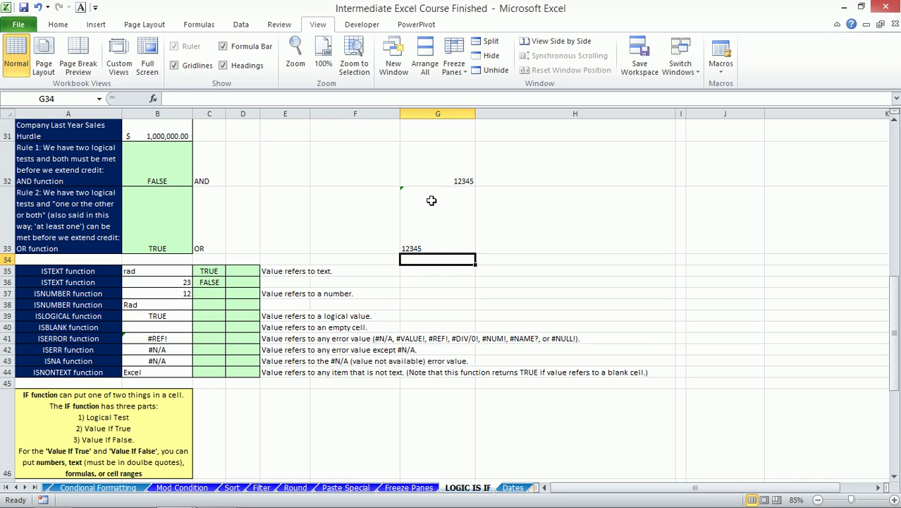
# - Compare the numeric and text 12345 cells, showing G33's number-stored-as-text warning
pyautogui.moveTo(433, 170); pyautogui.dragTo(435, 192)
pyautogui.click(443, 151)
pyautogui.click(435, 207)
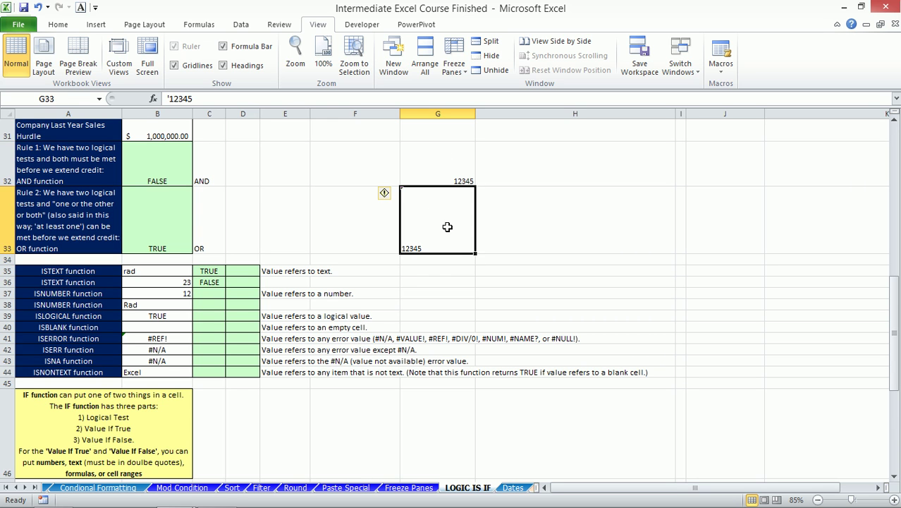
pyautogui.click(458, 172)
pyautogui.click(440, 215)
pyautogui.click(438, 160)
pyautogui.click(441, 241)
pyautogui.click(435, 161)
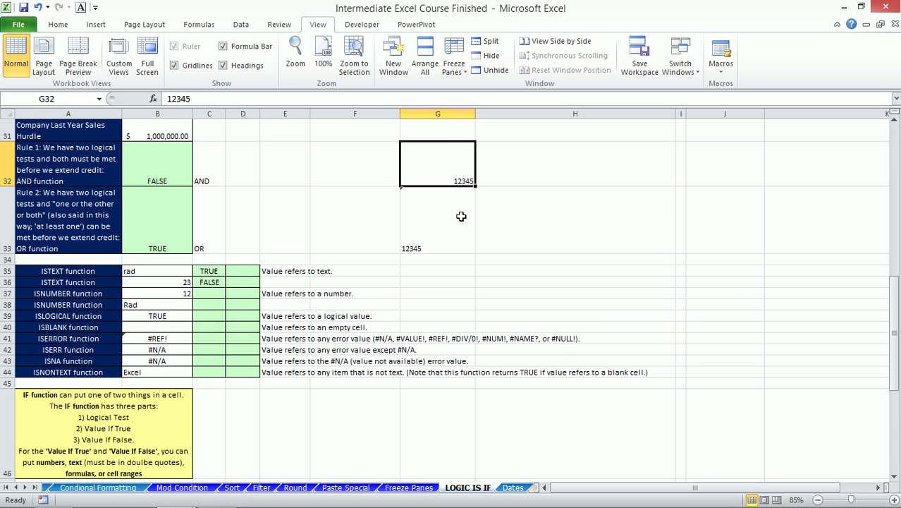
pyautogui.click(519, 232)
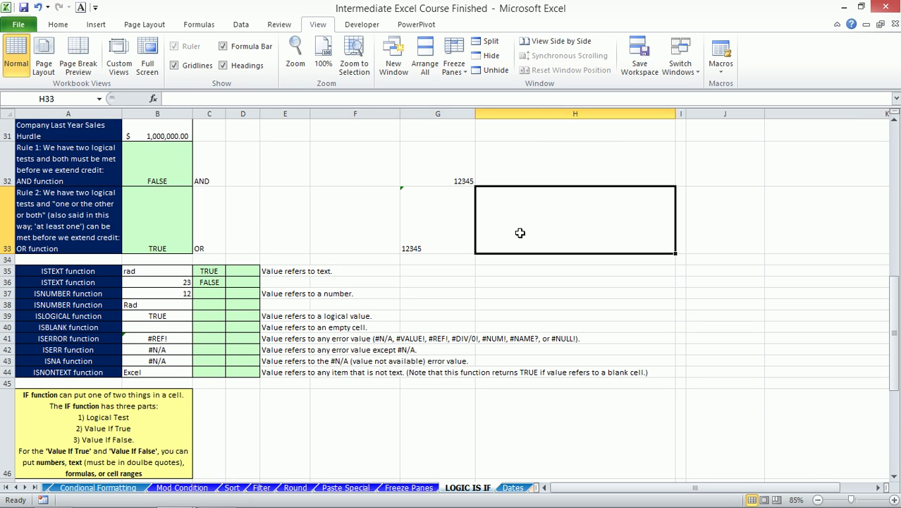
pyautogui.click(428, 220)
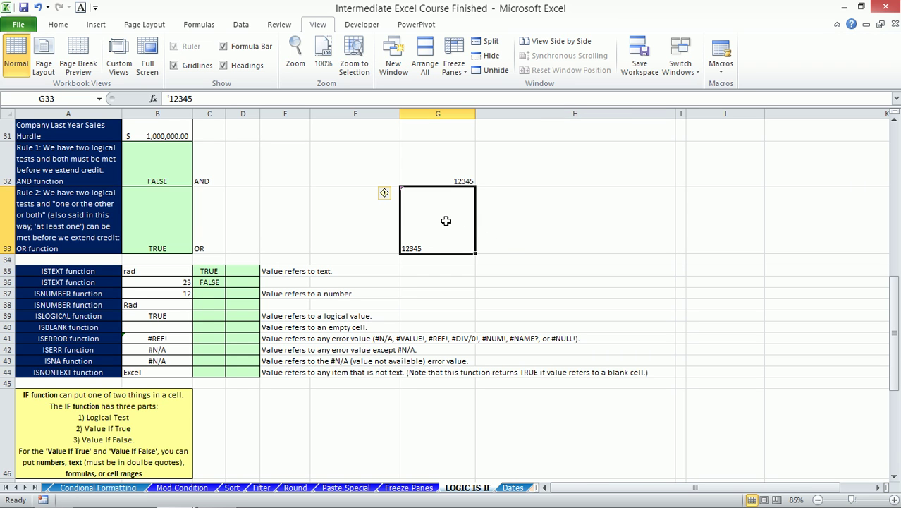
pyautogui.click(518, 226)
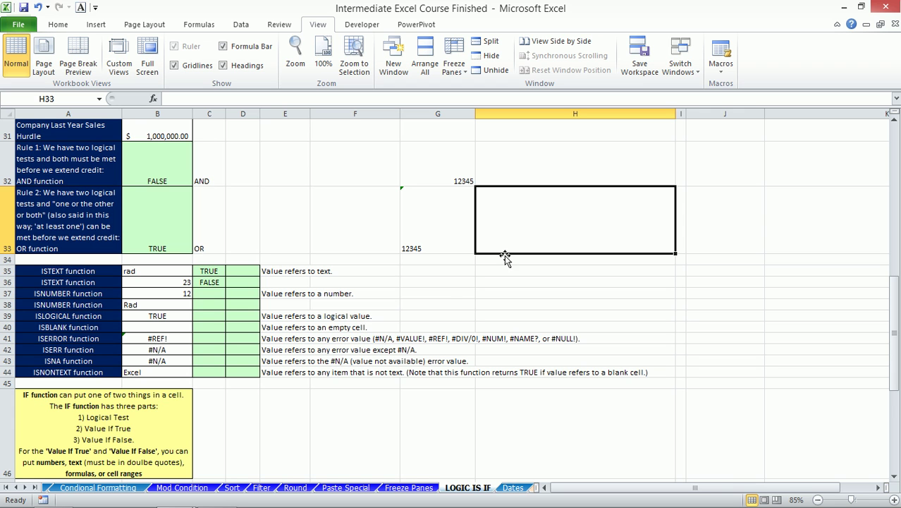
pyautogui.scroll(-1, 341, 315)
pyautogui.scroll(1, 341, 316)
# - Enter =ISNUMBER(B37) in C37, returning TRUE for 12
pyautogui.click(206, 294)
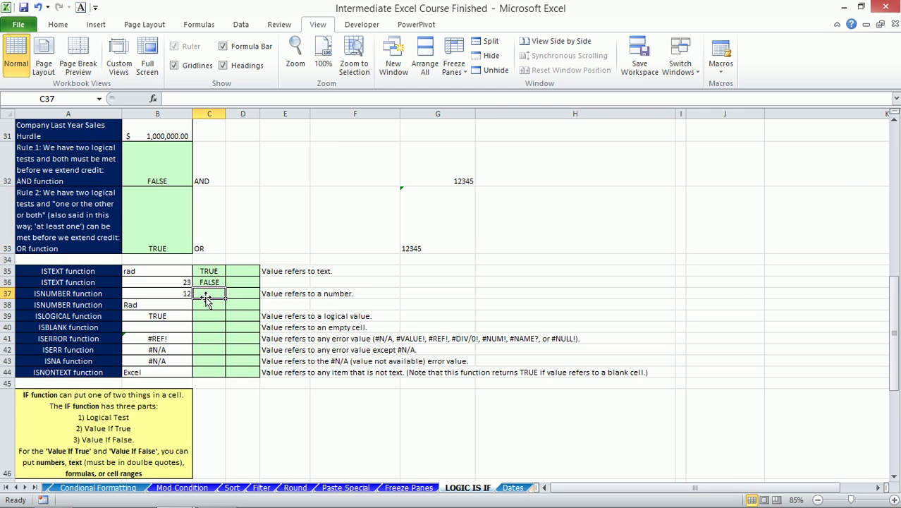
pyautogui.write('=isnu')
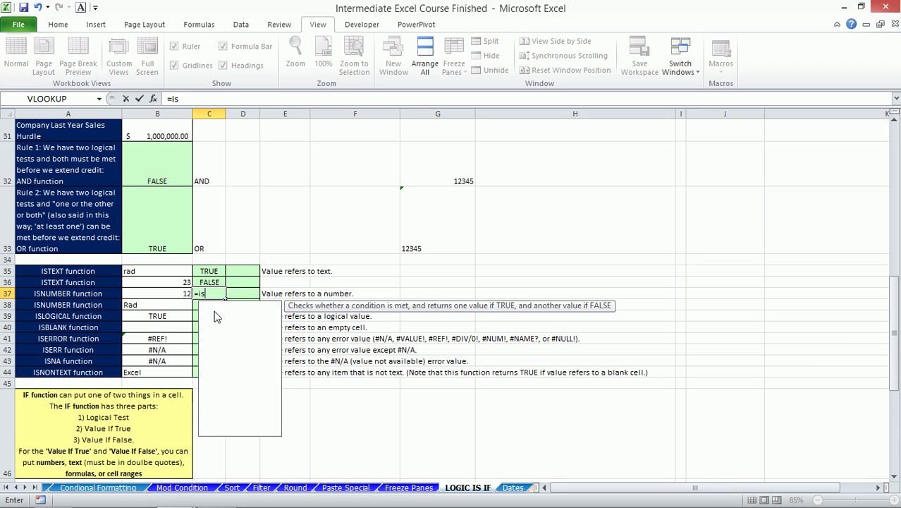
pyautogui.press('Tab')
pyautogui.press('Left')
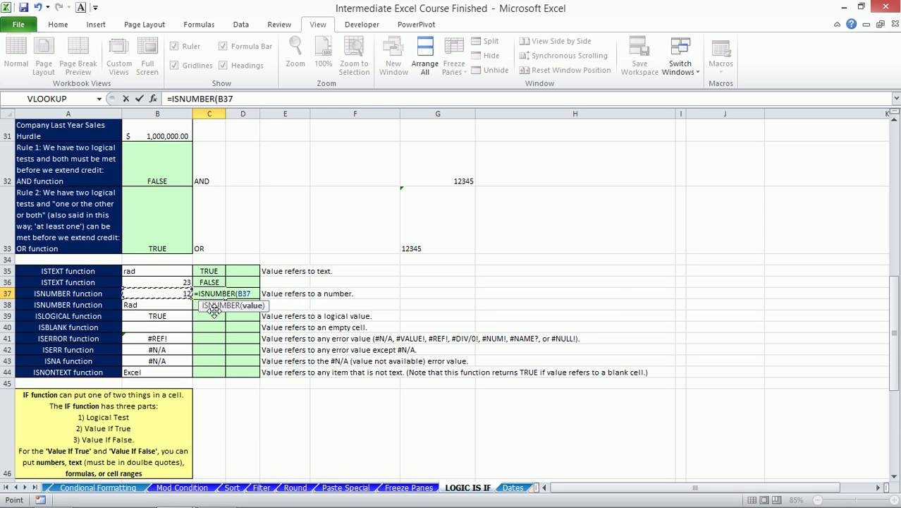
pyautogui.press('Return')
# - Select the ISERROR result cell and mark the three error-function descriptions
pyautogui.scroll(-1, 232, 312)
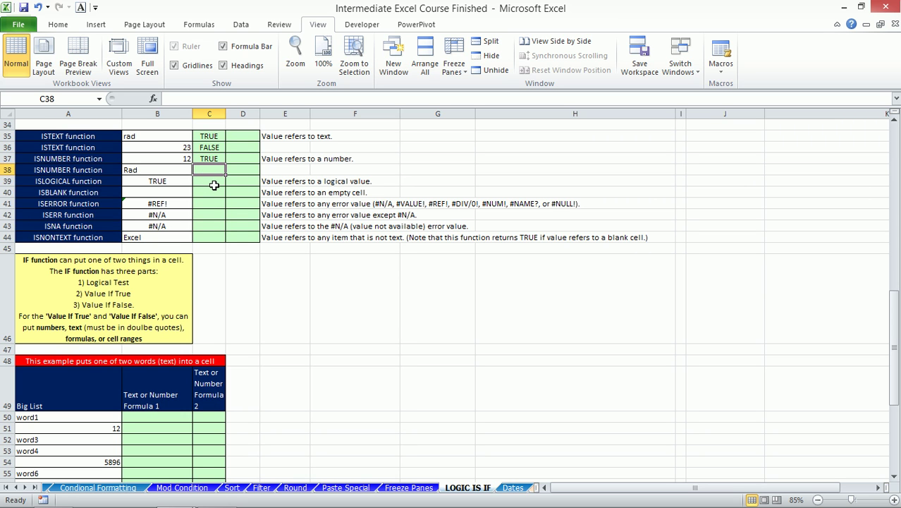
pyautogui.click(203, 202)
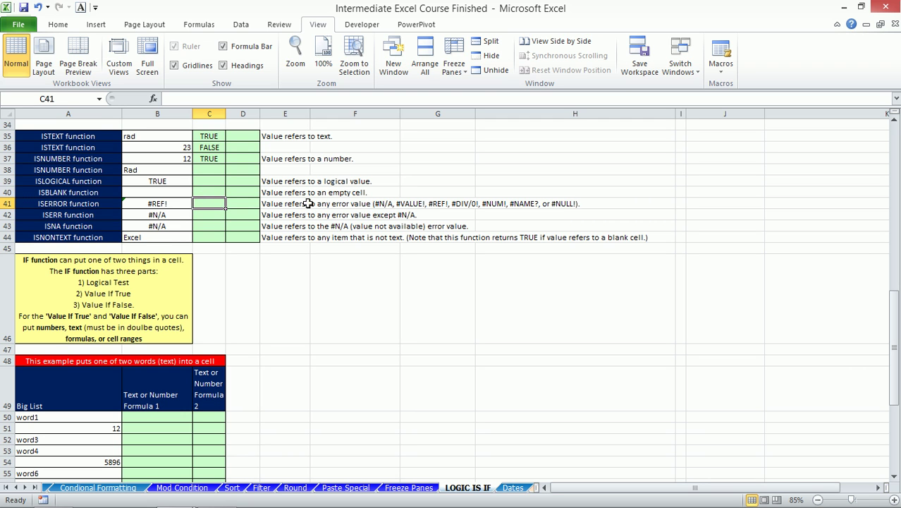
pyautogui.moveTo(280, 203); pyautogui.dragTo(282, 225)
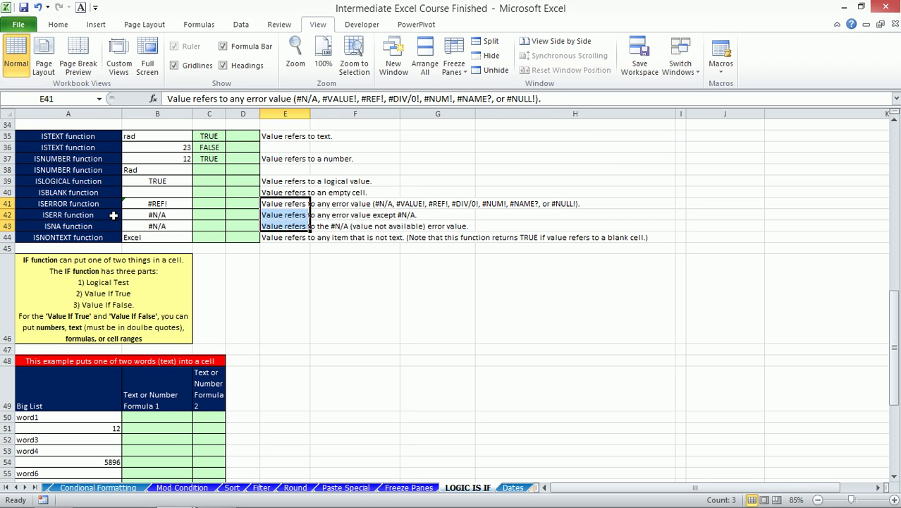
pyautogui.click(70, 204)
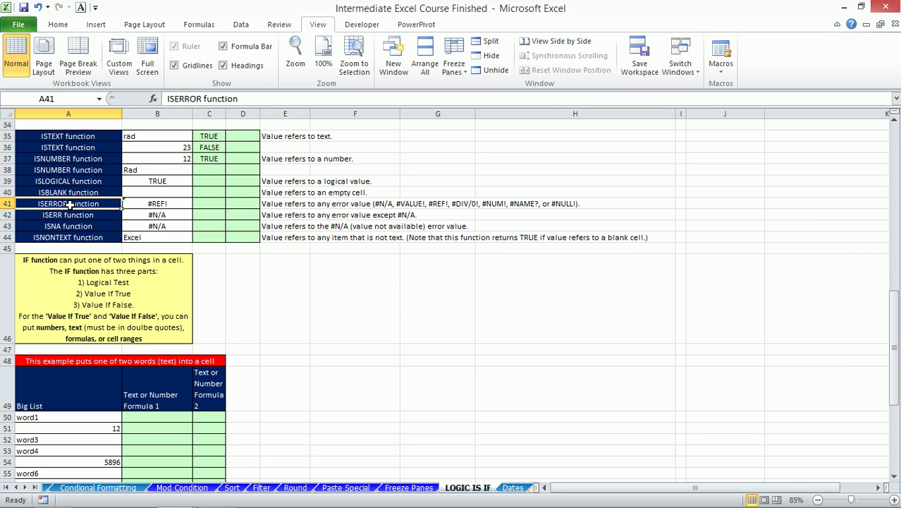
pyautogui.click(79, 217)
pyautogui.click(77, 205)
pyautogui.click(77, 215)
pyautogui.click(86, 204)
pyautogui.click(150, 216)
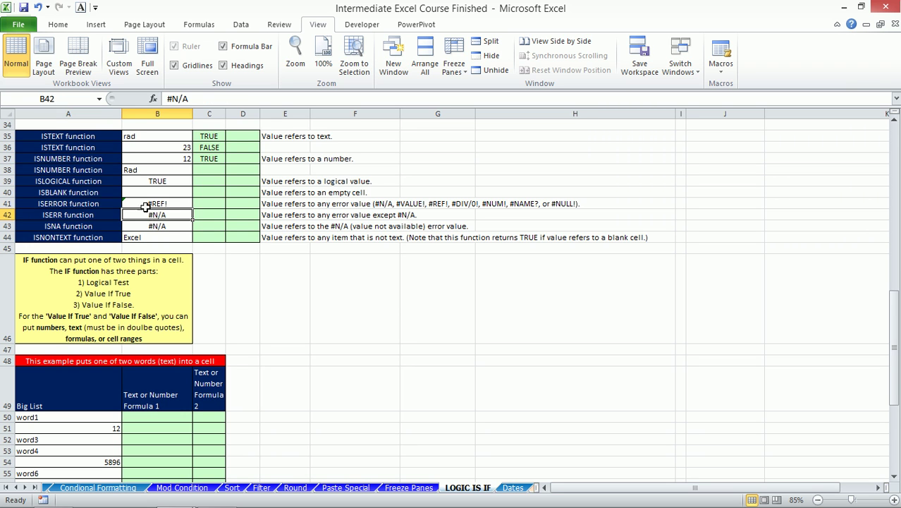
pyautogui.click(74, 217)
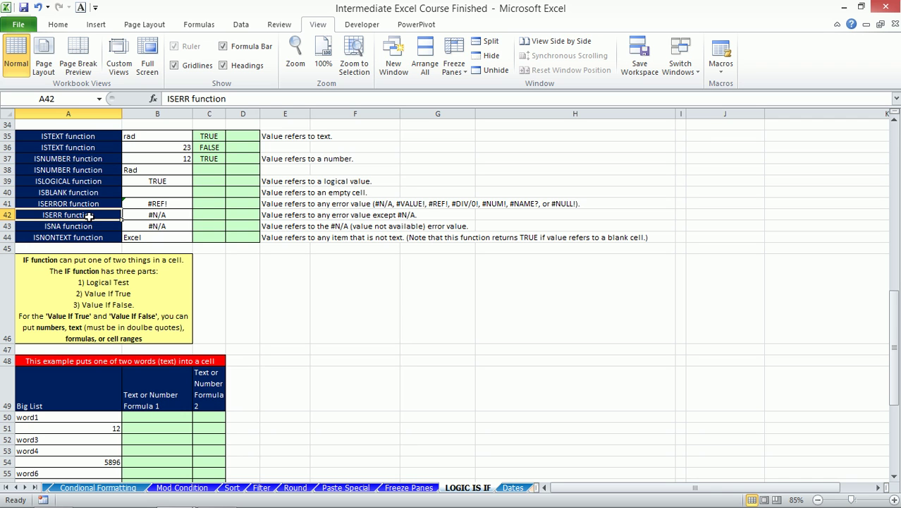
pyautogui.moveTo(90, 217); pyautogui.dragTo(147, 214)
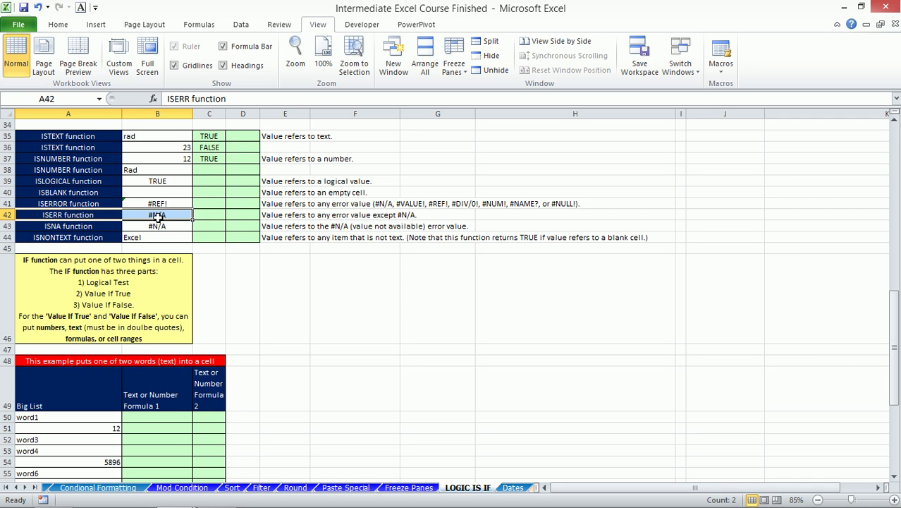
pyautogui.click(156, 217)
pyautogui.scroll(-1, 263, 290)
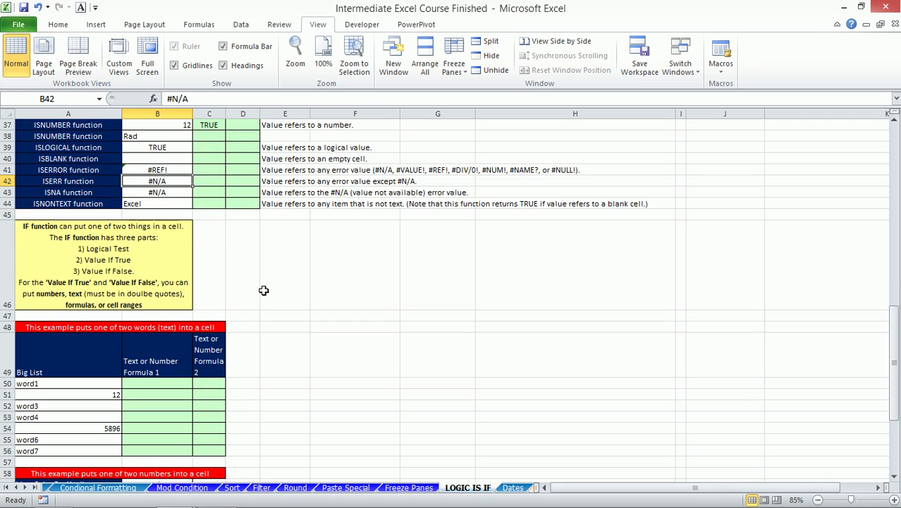
pyautogui.scroll(-2, 263, 290)
pyautogui.click(166, 315)
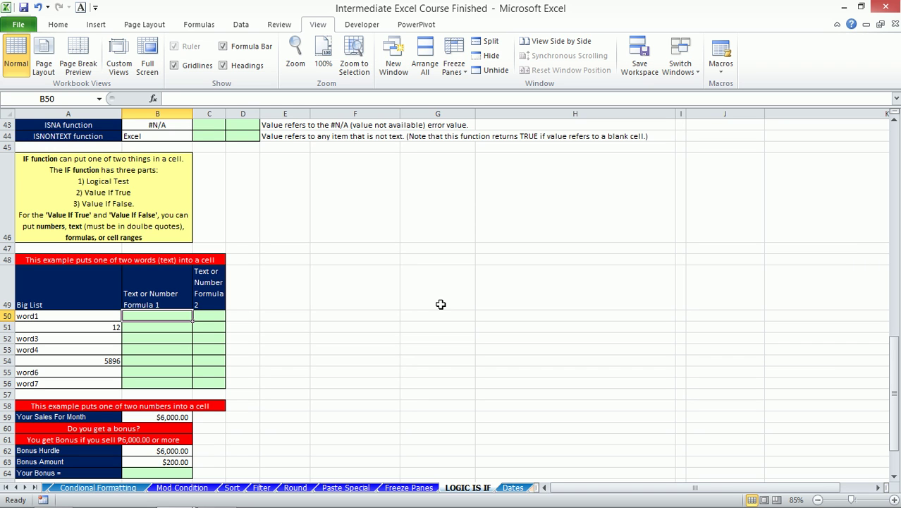
# - Enter =IF(ISTEXT(A50),"Yes","No") in B50 so it shows Yes for word1
pyautogui.write('=if')
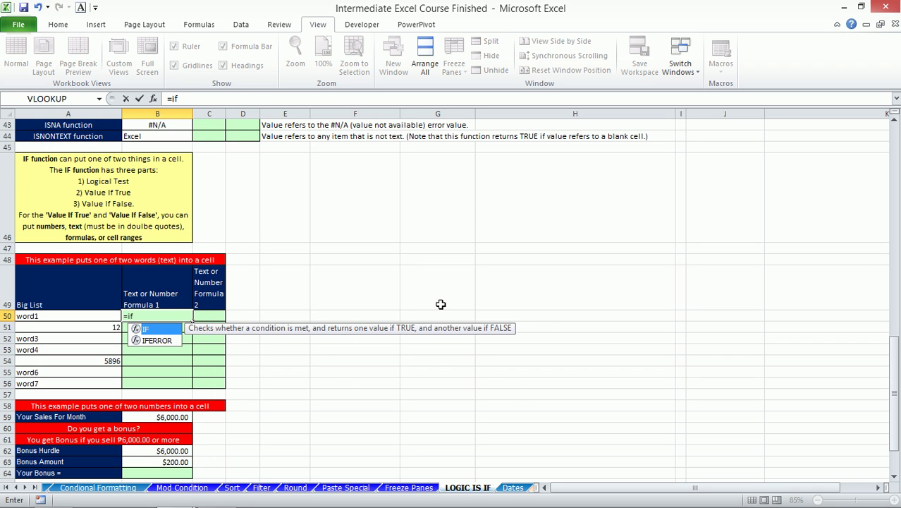
pyautogui.press('Tab')
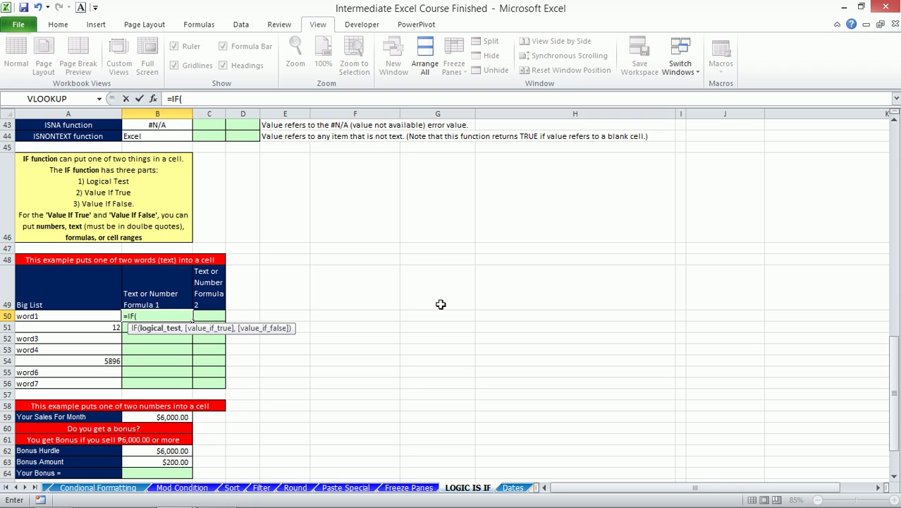
pyautogui.write('iste')
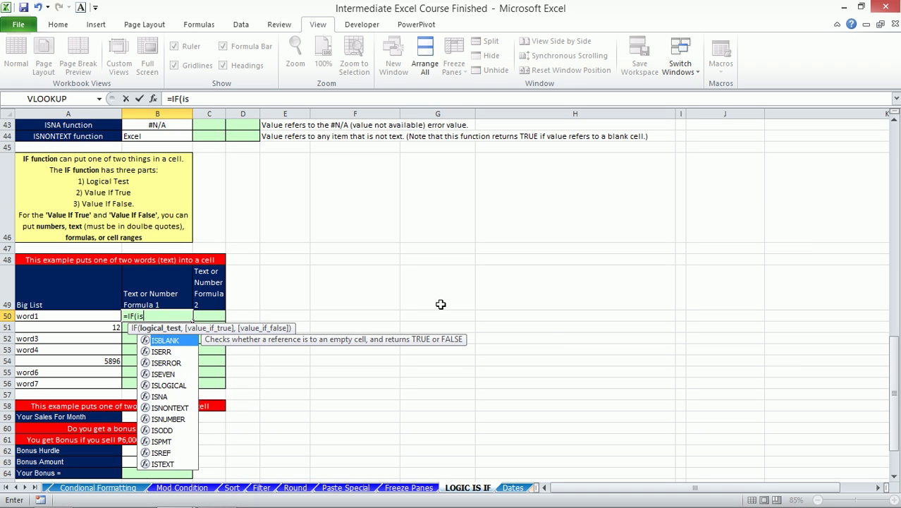
pyautogui.press('Tab')
pyautogui.press('Left')
pyautogui.write(')')
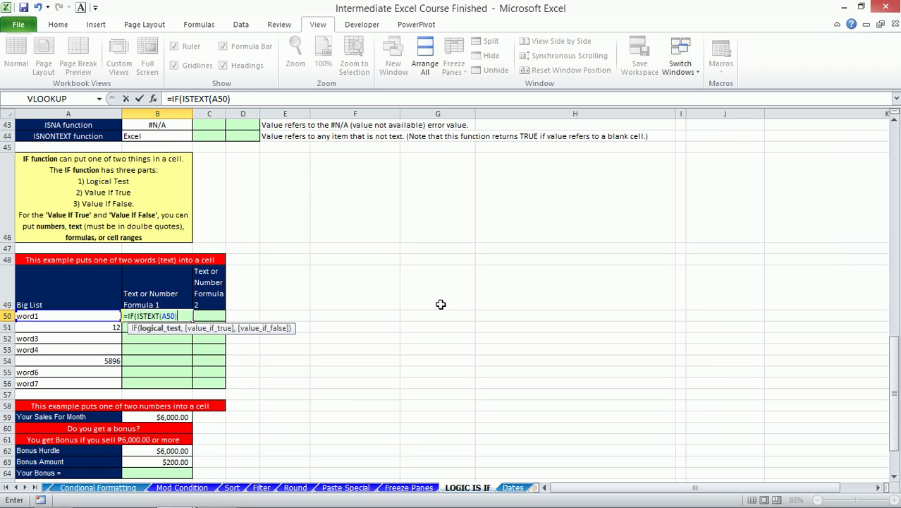
pyautogui.write(',')
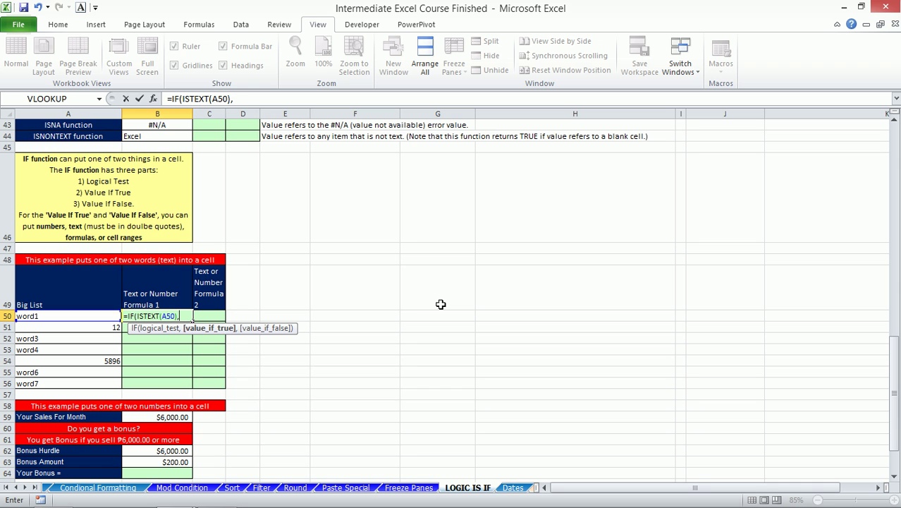
pyautogui.write('"Yes')
pyautogui.write('",')
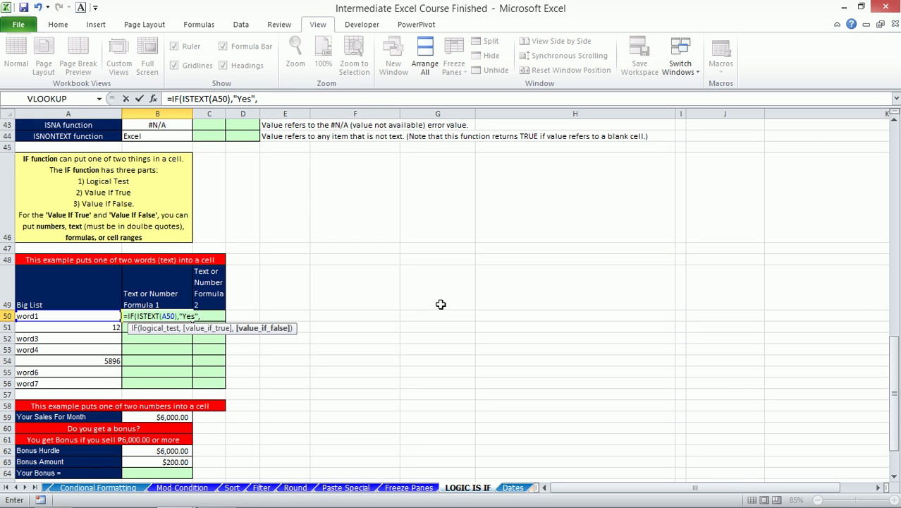
pyautogui.write('"No")')
pyautogui.press('Return')
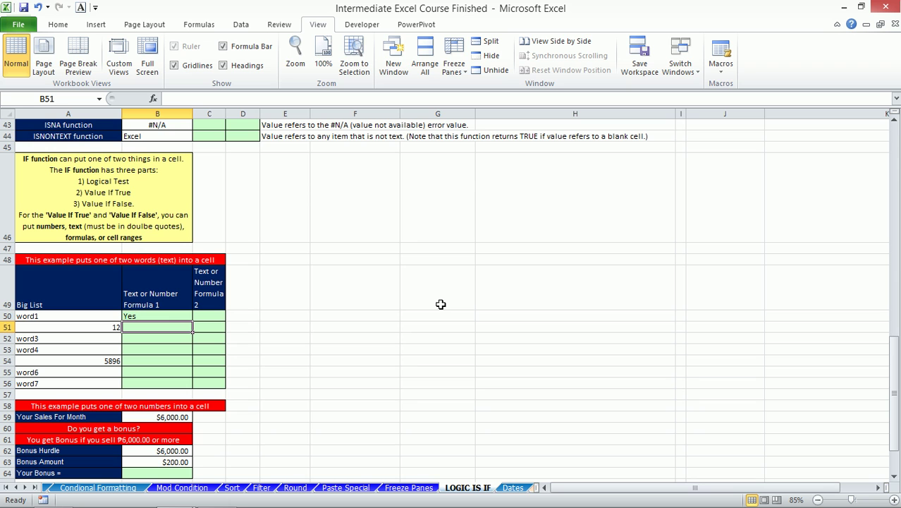
# - Copy B50's Yes/No formula down to B56 and replace A51's value with tr
pyautogui.click(150, 317)
pyautogui.moveTo(192, 322); pyautogui.dragTo(187, 384)
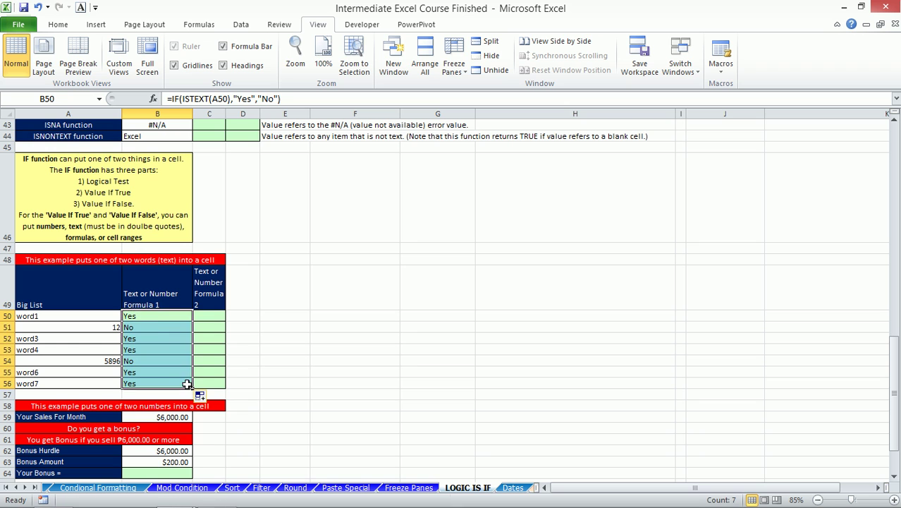
pyautogui.click(147, 326)
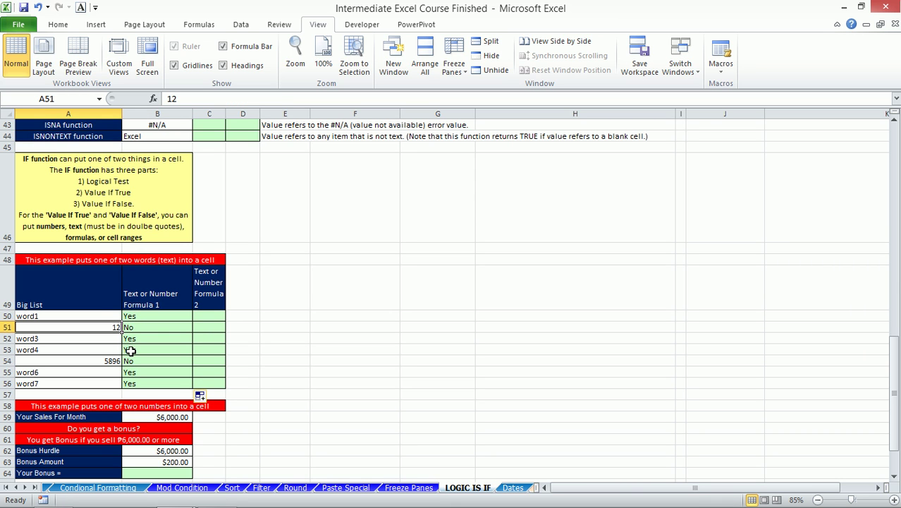
pyautogui.write('tr')
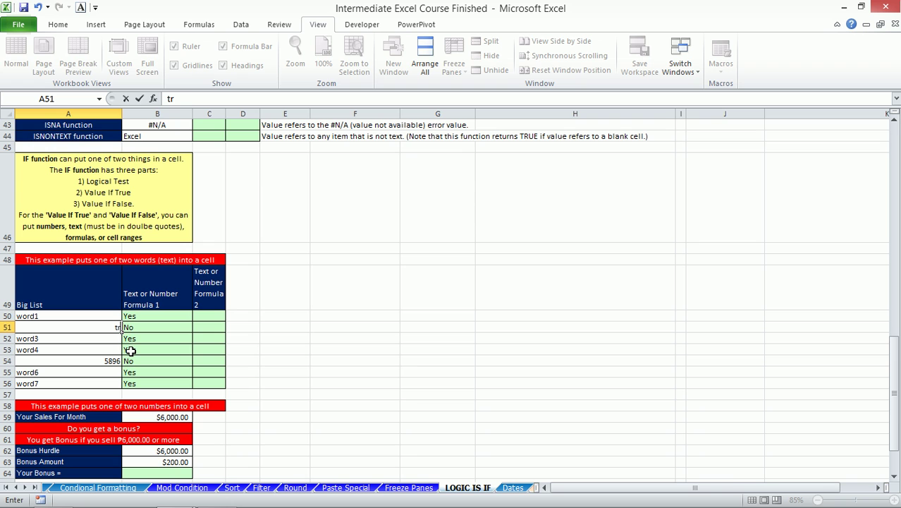
pyautogui.press('Return')
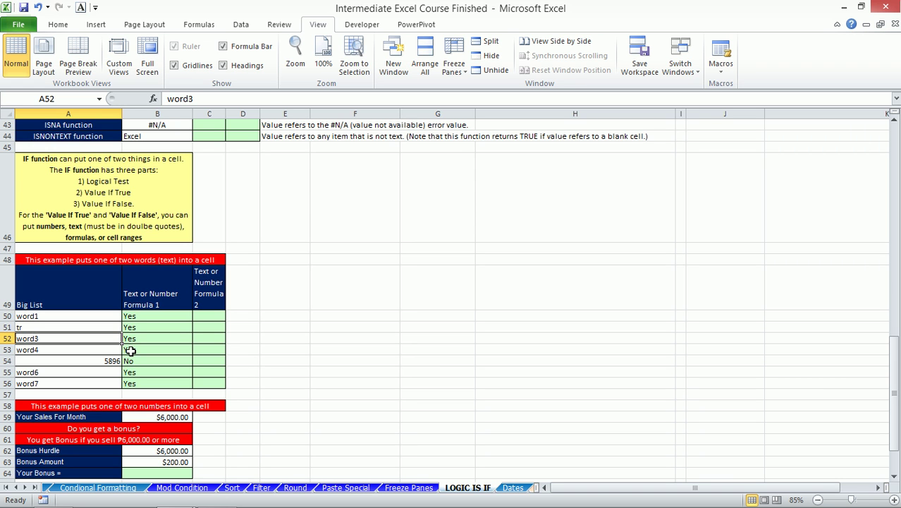
# - Review the updated Yes/No results in column B
pyautogui.press('Right')
pyautogui.press('Up')
pyautogui.press('Up')
pyautogui.press('Up')
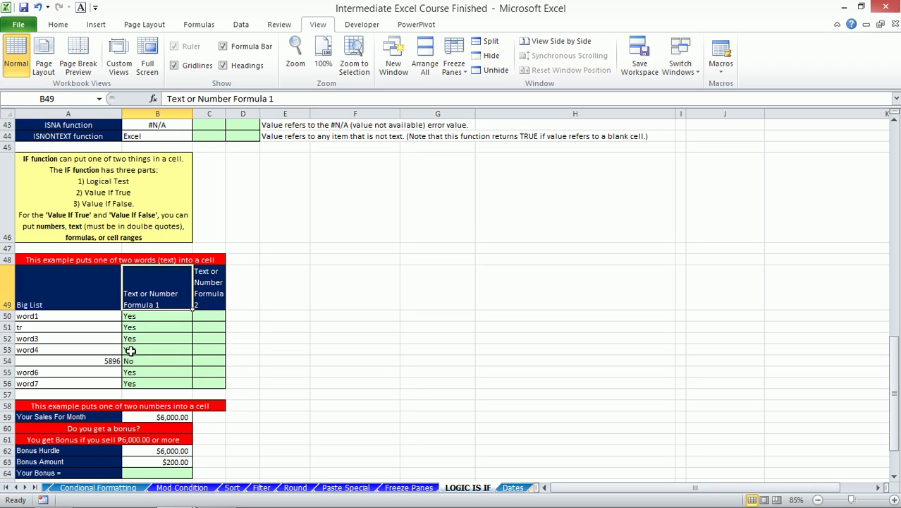
pyautogui.press('Down')
pyautogui.press('Down')
pyautogui.press('Up')
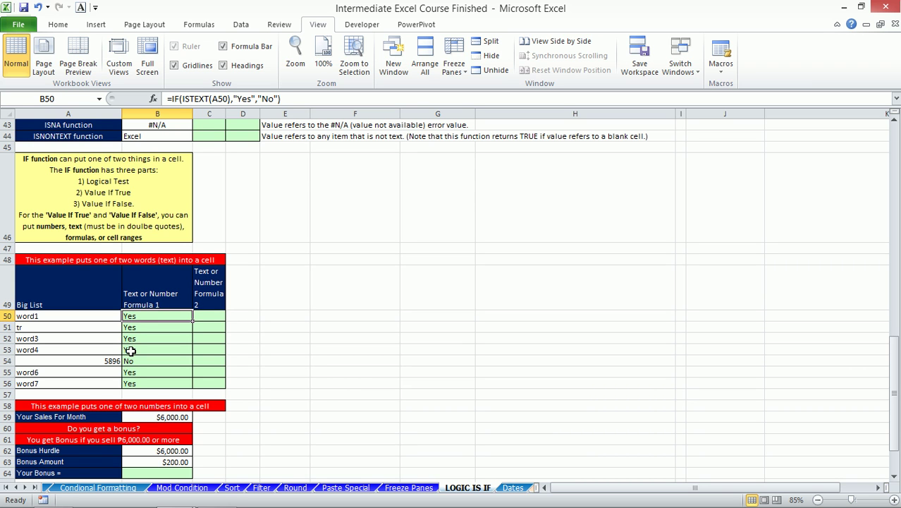
pyautogui.press('Right')
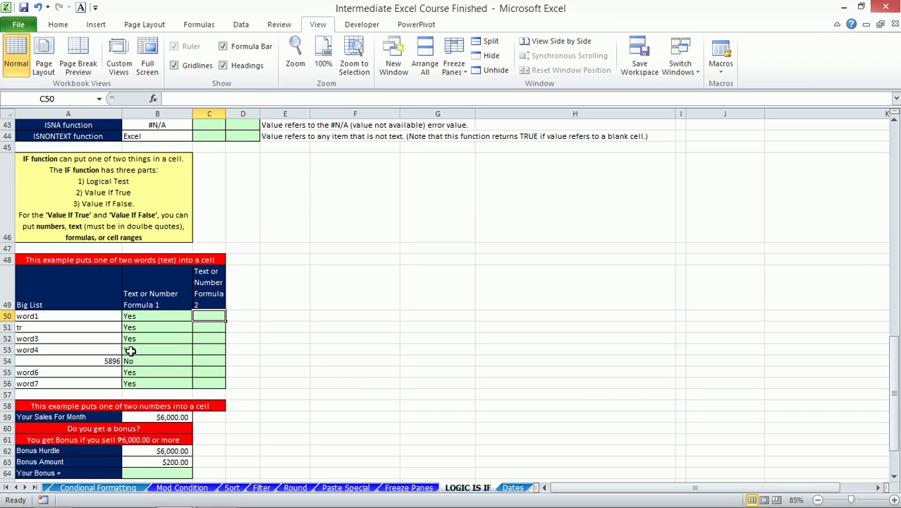
# - Enter =IF(ISNUMBER(A50),"Number","Text") in C50 and fill it down to C56
pyautogui.write('=IF(')
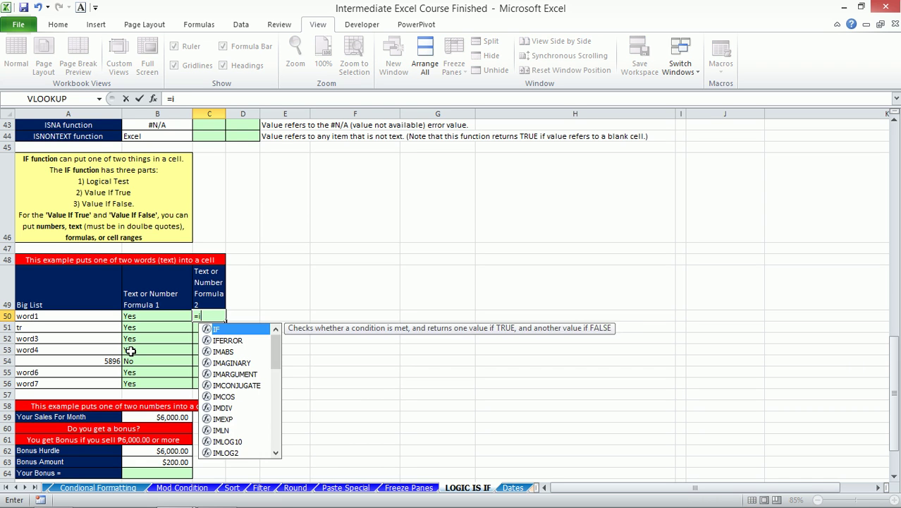
pyautogui.write('isn')
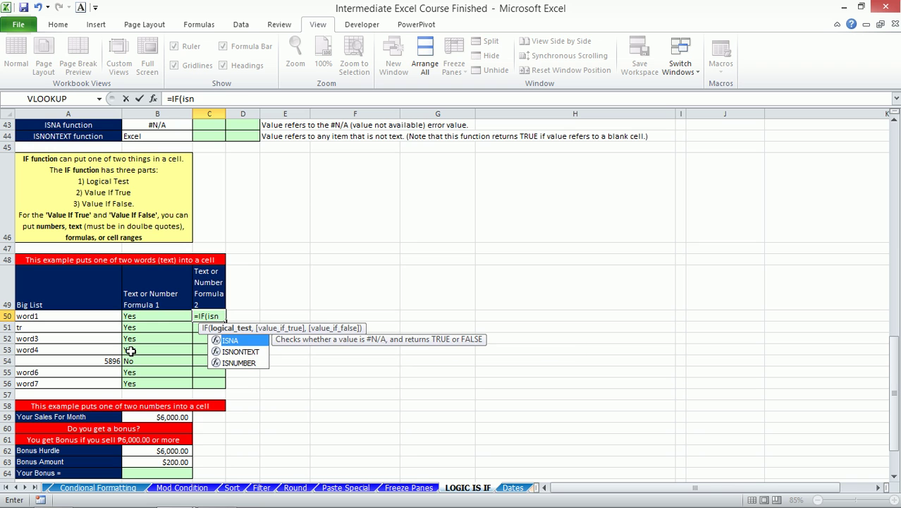
pyautogui.press('Down')
pyautogui.press('Down')
pyautogui.press('Tab')
pyautogui.press('Left')
pyautogui.press('Left')
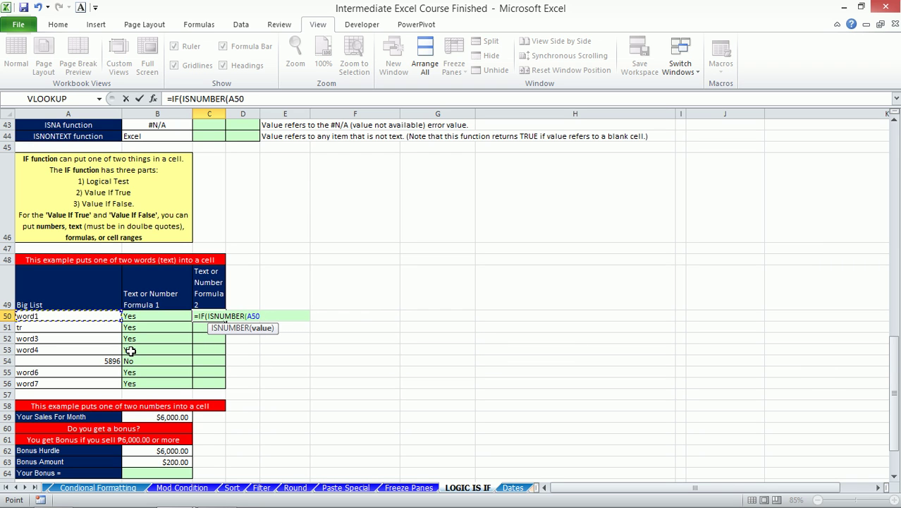
pyautogui.write('),')
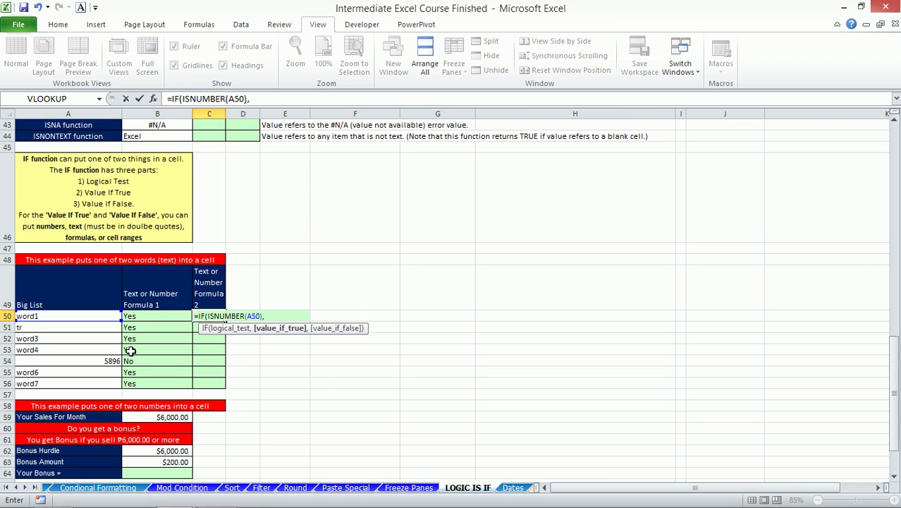
pyautogui.write('"Number","Tex')
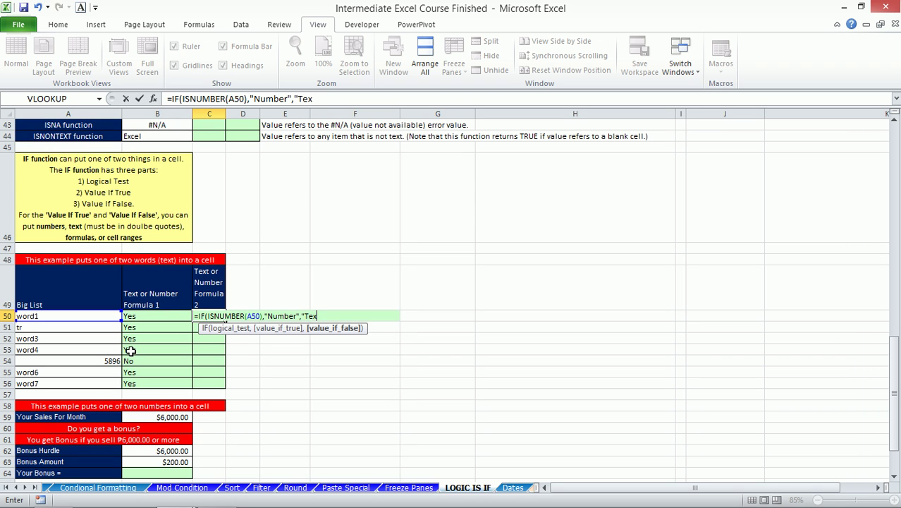
pyautogui.write('t")')
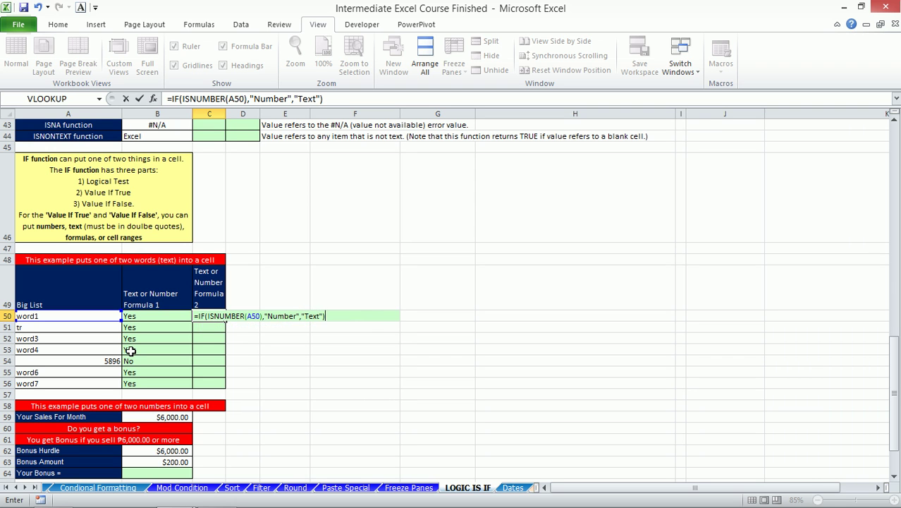
pyautogui.press('Return')
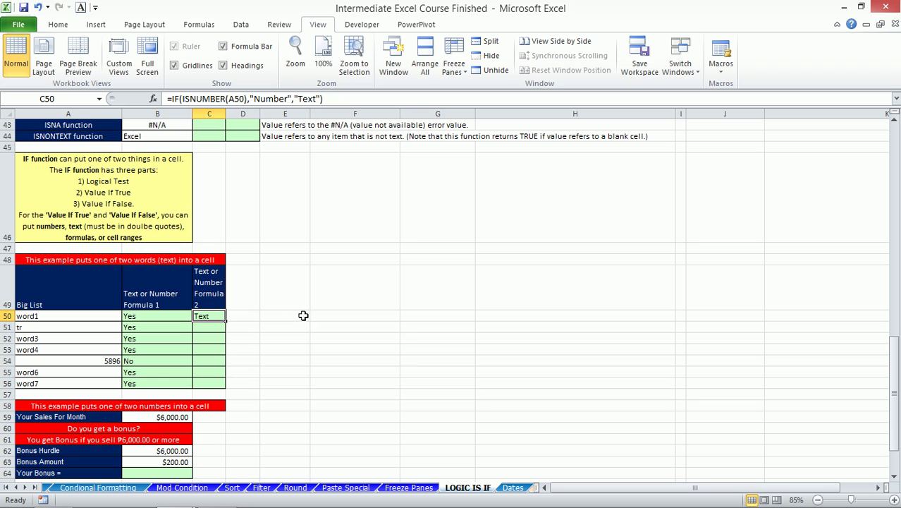
pyautogui.moveTo(225, 319); pyautogui.dragTo(225, 388)
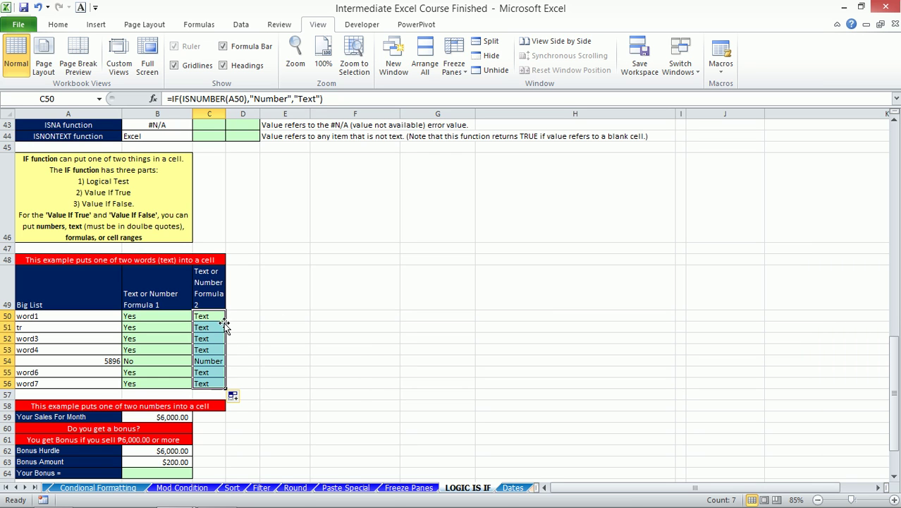
pyautogui.click(210, 361)
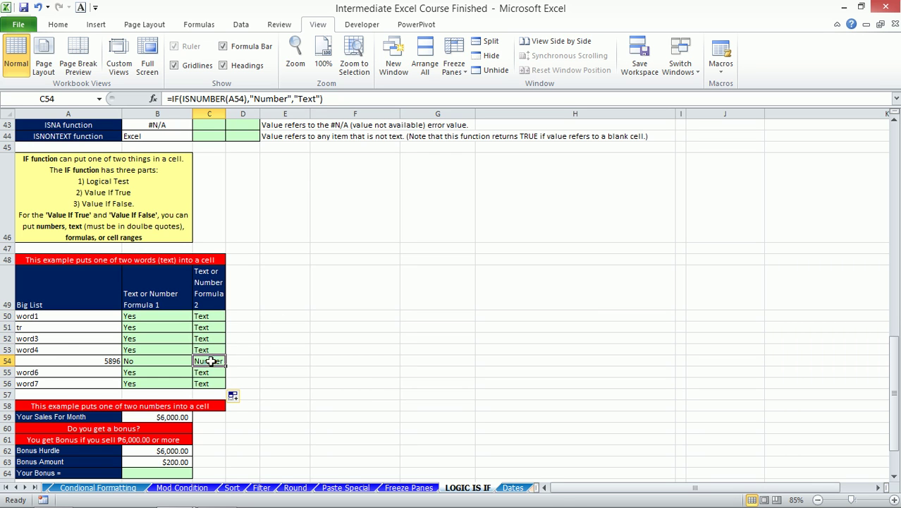
# - Replace A51's entry with 1234 and confirm B51 reads No and C51 reads Number
pyautogui.click(65, 361)
pyautogui.click(47, 317)
pyautogui.click(39, 327)
pyautogui.write('1234')
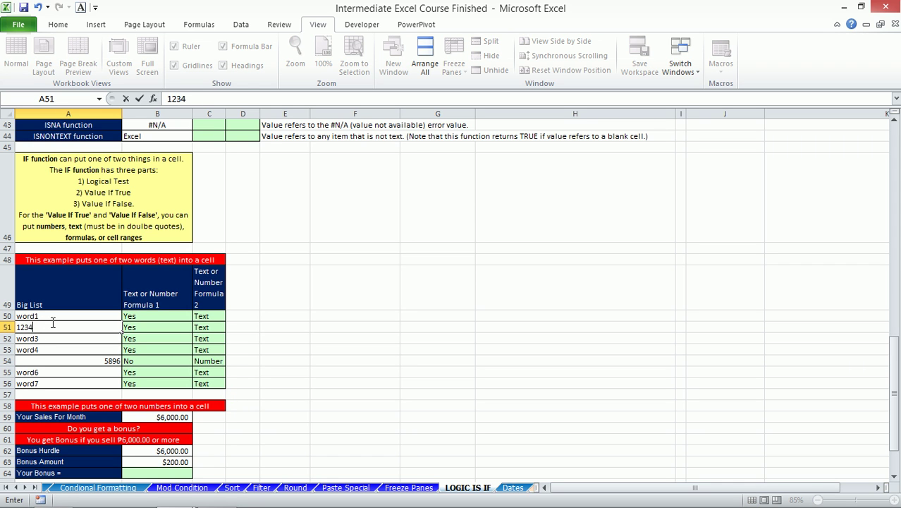
pyautogui.press('Return')
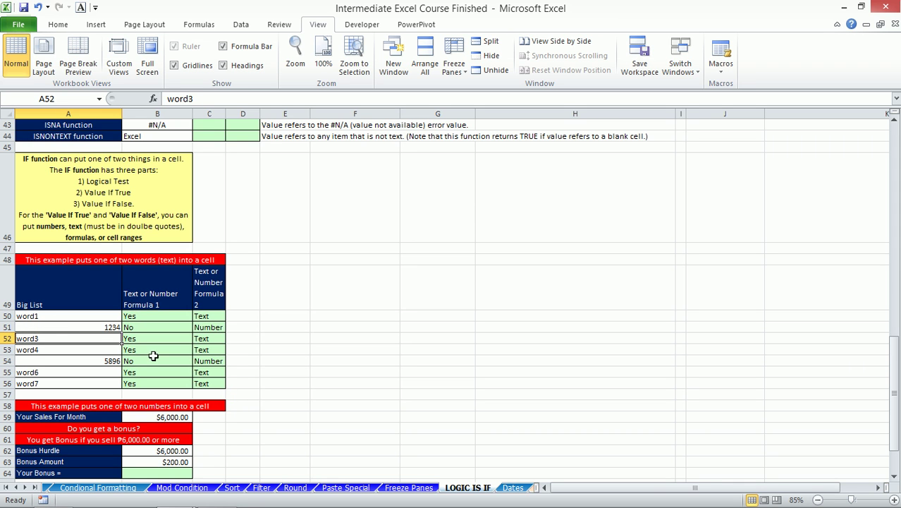
pyautogui.click(204, 327)
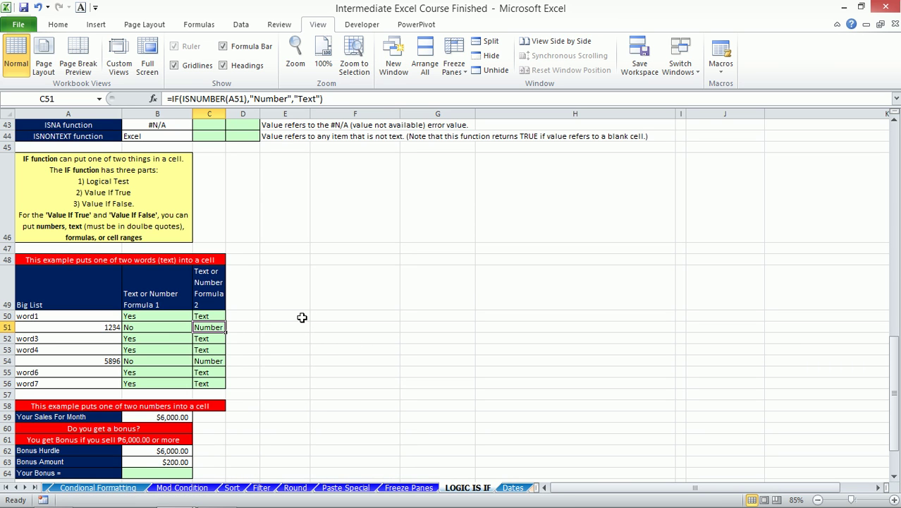
pyautogui.scroll(-2, 293, 317)
pyautogui.scroll(1, 293, 318)
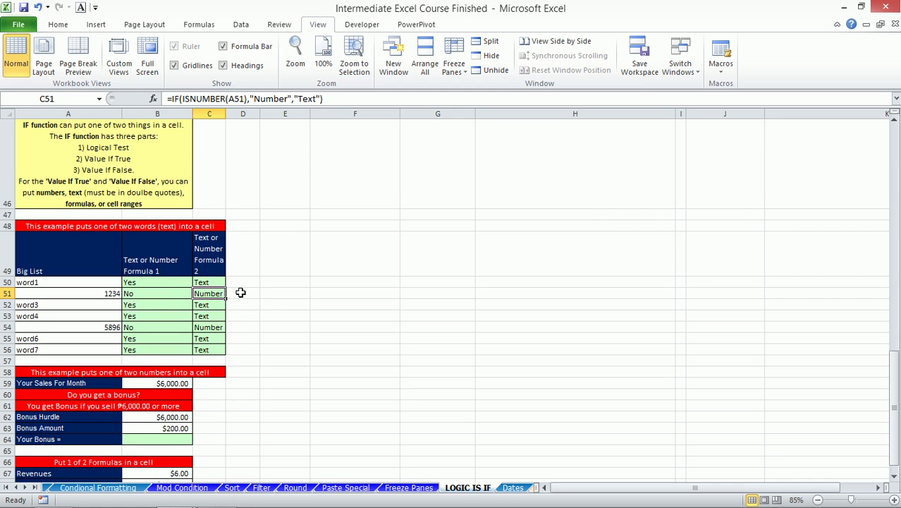
# - Scroll down from the Yes/No and Number/Text results to the empty Your Bonus cell B64
pyautogui.moveTo(169, 282); pyautogui.dragTo(201, 344)
pyautogui.scroll(-5, 196, 321)
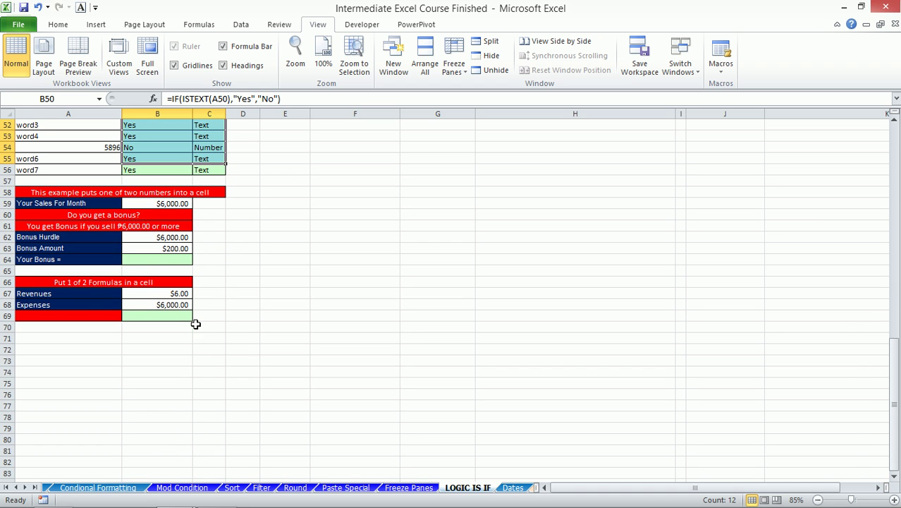
pyautogui.click(167, 259)
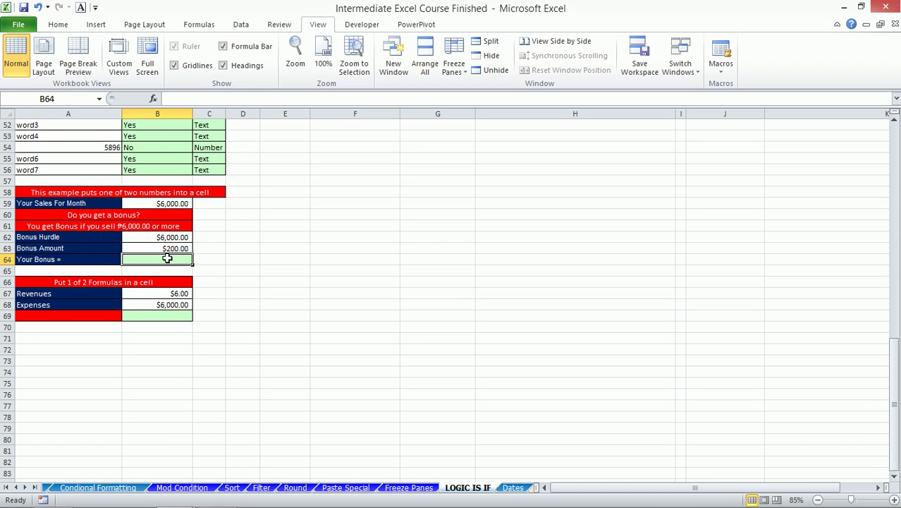
# - Zoom the bonus example block A58:C71 to fill the window and select Your Bonus B64
pyautogui.moveTo(18, 190); pyautogui.dragTo(213, 334)
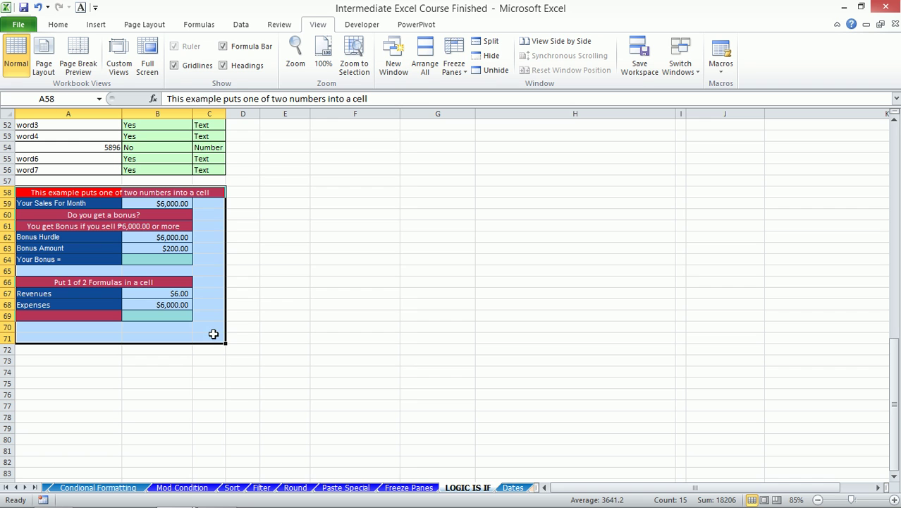
pyautogui.hotkey('alt', 'w')
pyautogui.press('f')
pyautogui.press('Escape')
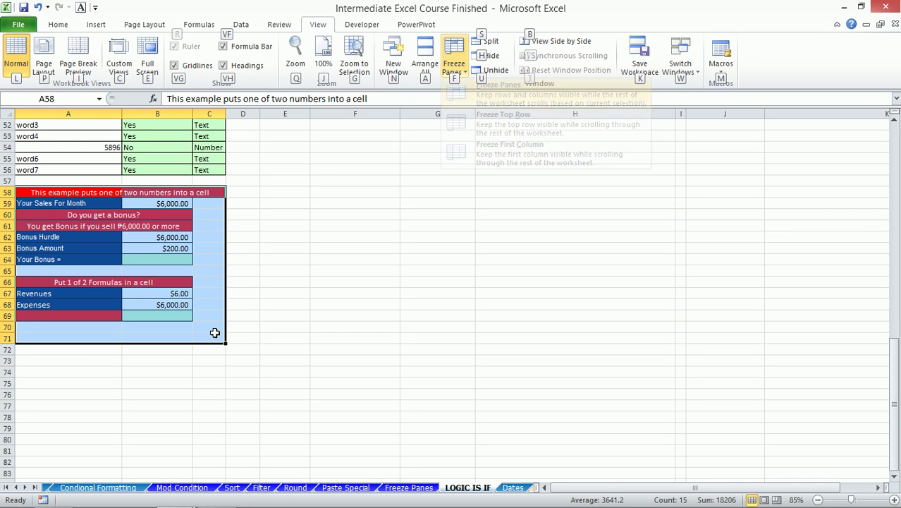
pyautogui.press('g')
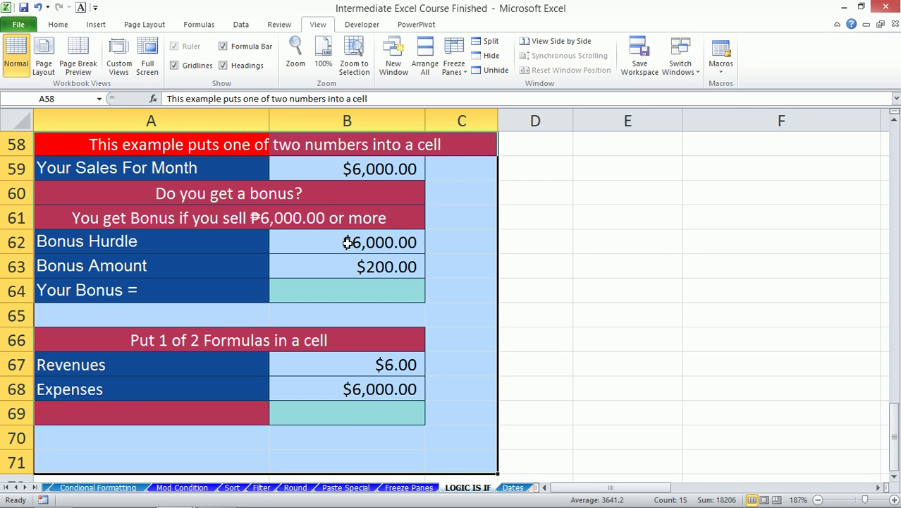
pyautogui.click(359, 285)
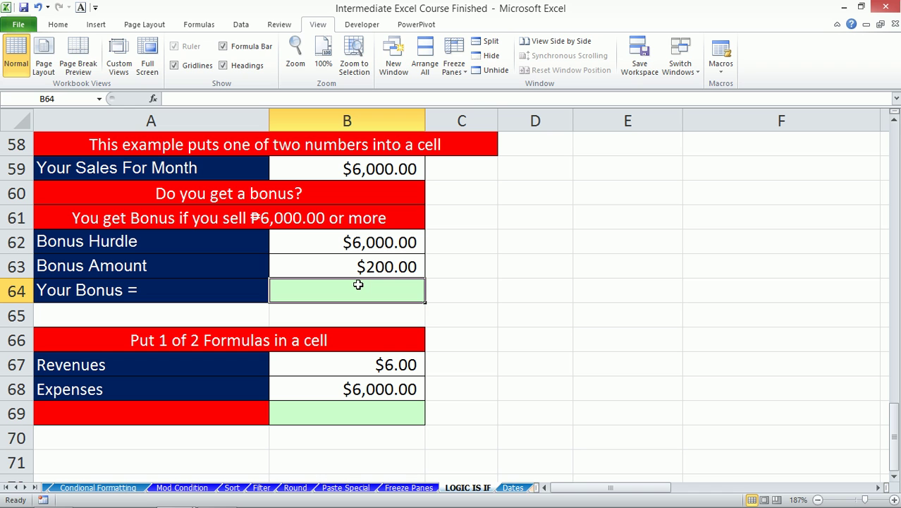
# - Enter =IF(B59>=B62,B63,"nga nga") in B64 so it returns the $200.00 Bonus Amount
pyautogui.write('=if')
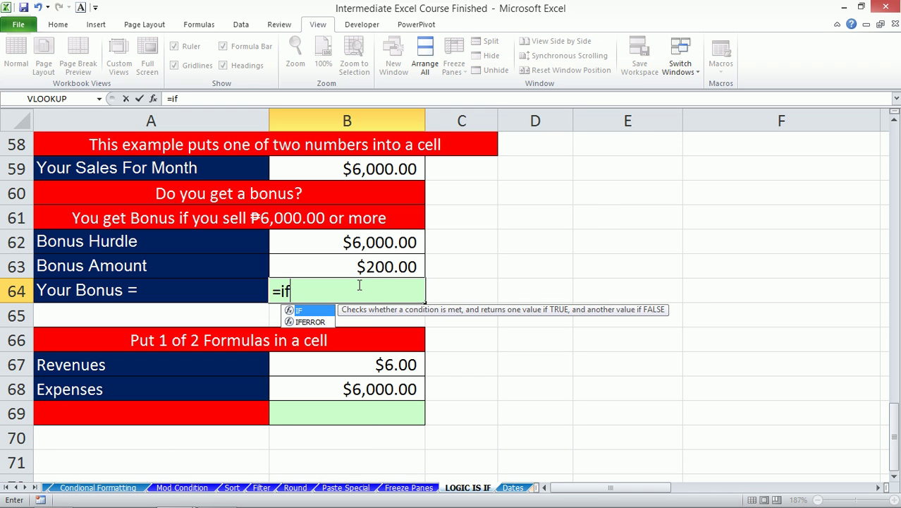
pyautogui.press('Tab')
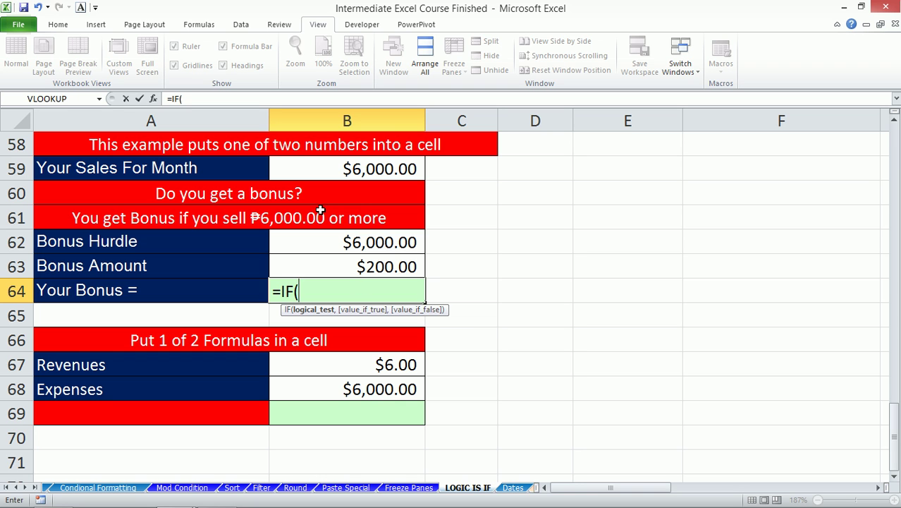
pyautogui.click(334, 168)
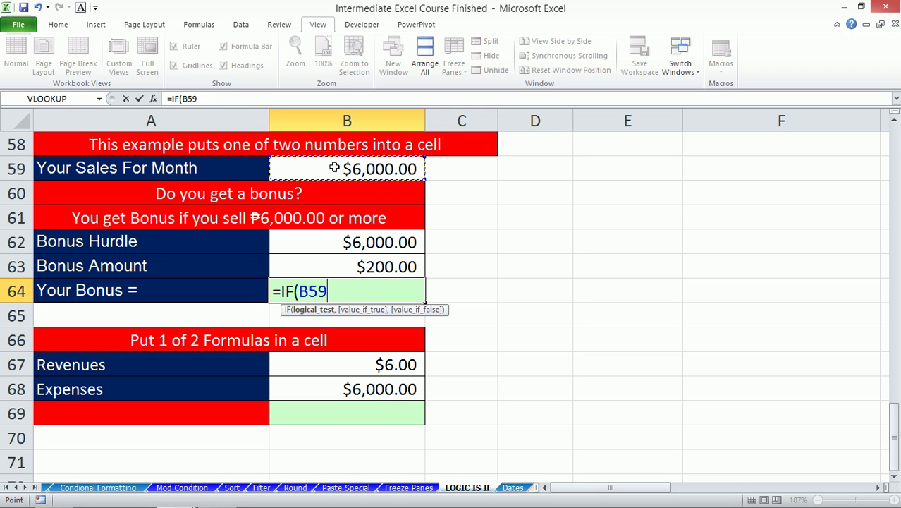
pyautogui.write('>=')
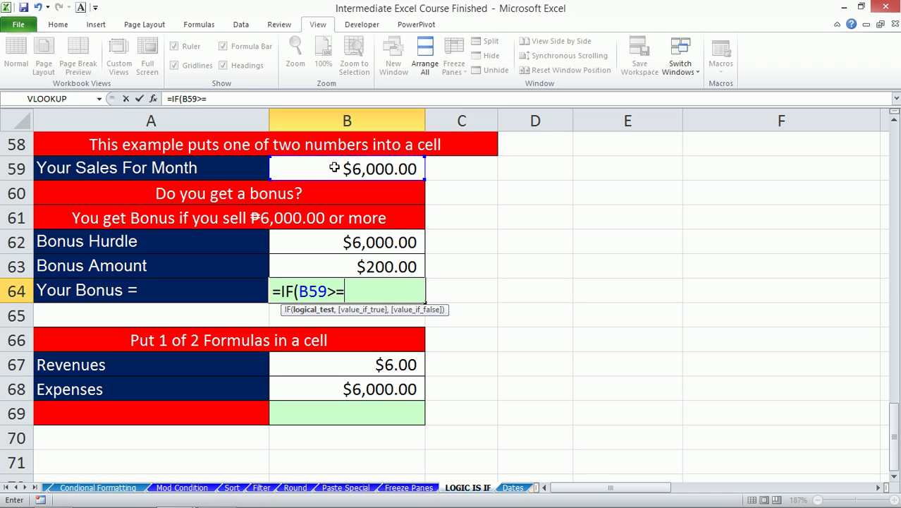
pyautogui.click(320, 244)
pyautogui.write(',')
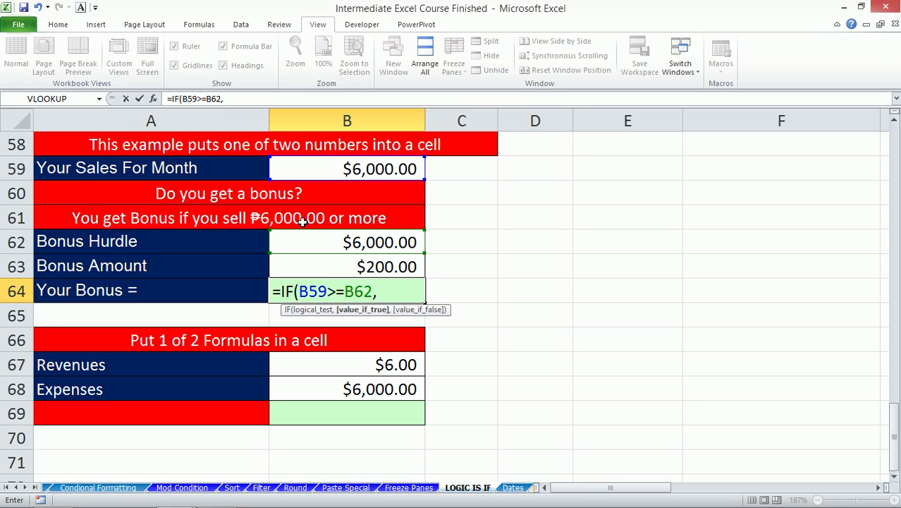
pyautogui.click(323, 268)
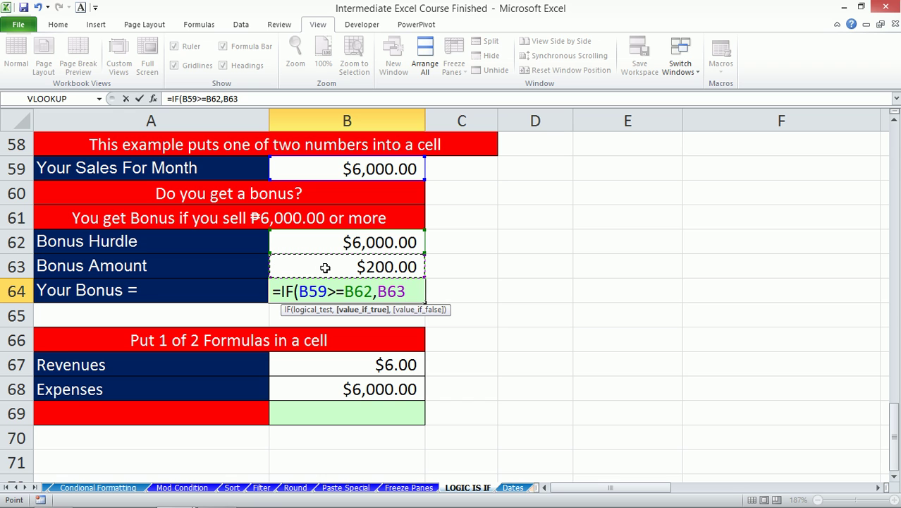
pyautogui.write(',')
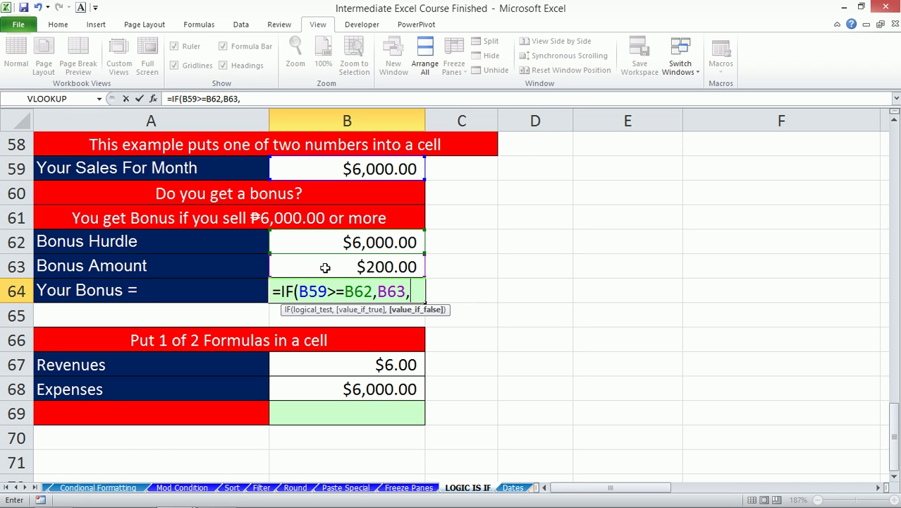
pyautogui.write('"n')
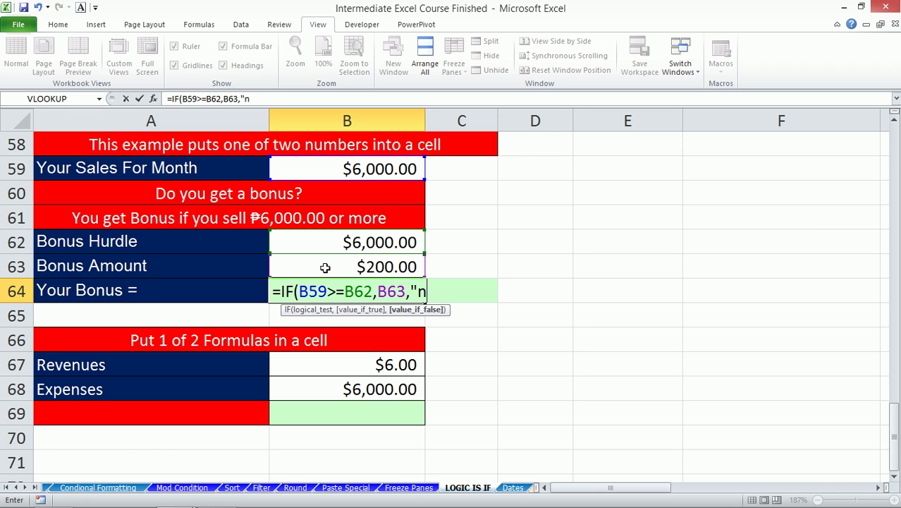
pyautogui.write('ga nga")')
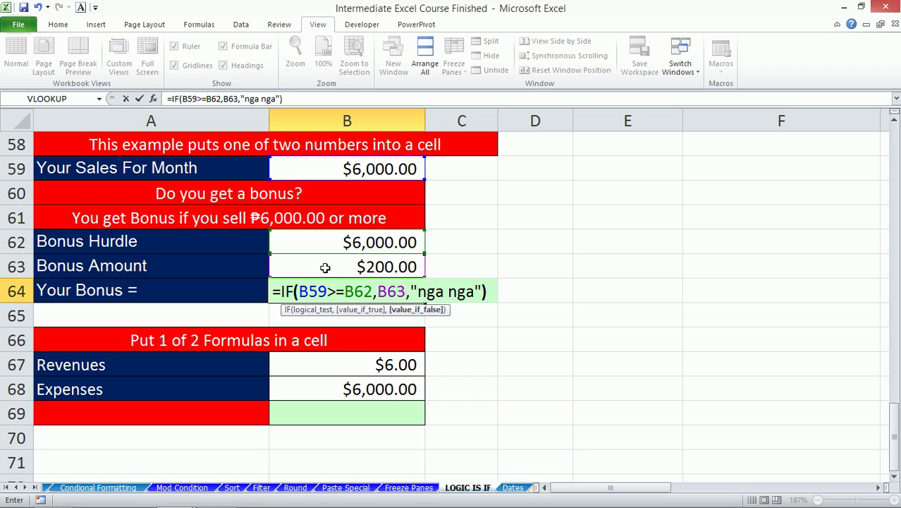
pyautogui.press('Return')
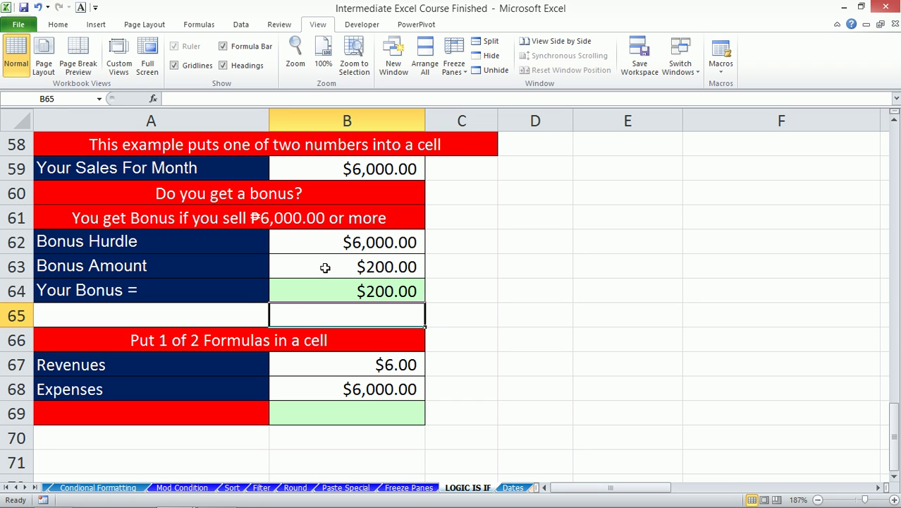
# - Enter 5999 as monthly sales in B59 to test the bonus formula
pyautogui.click(341, 169)
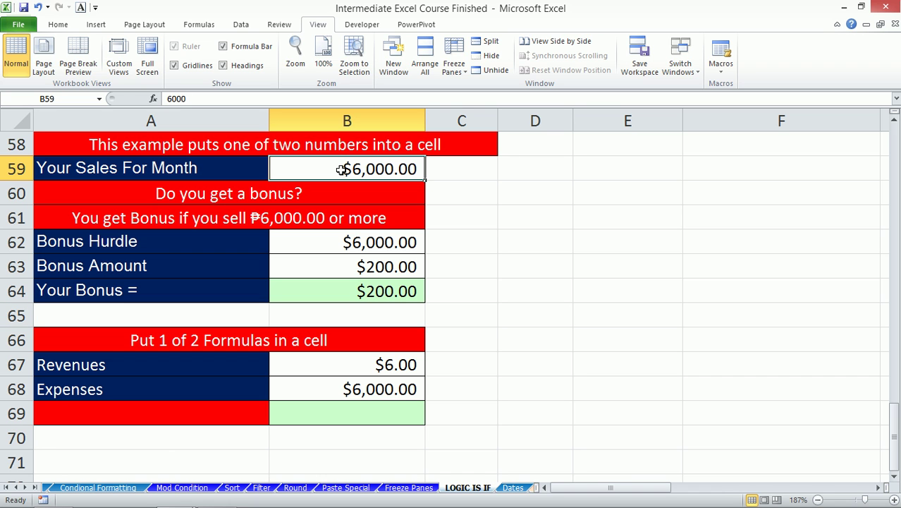
pyautogui.write('5999')
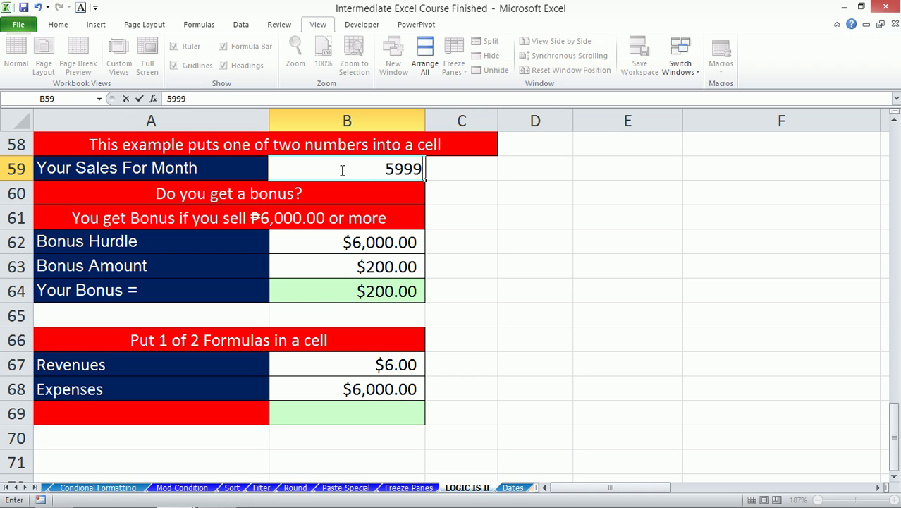
pyautogui.press('Return')
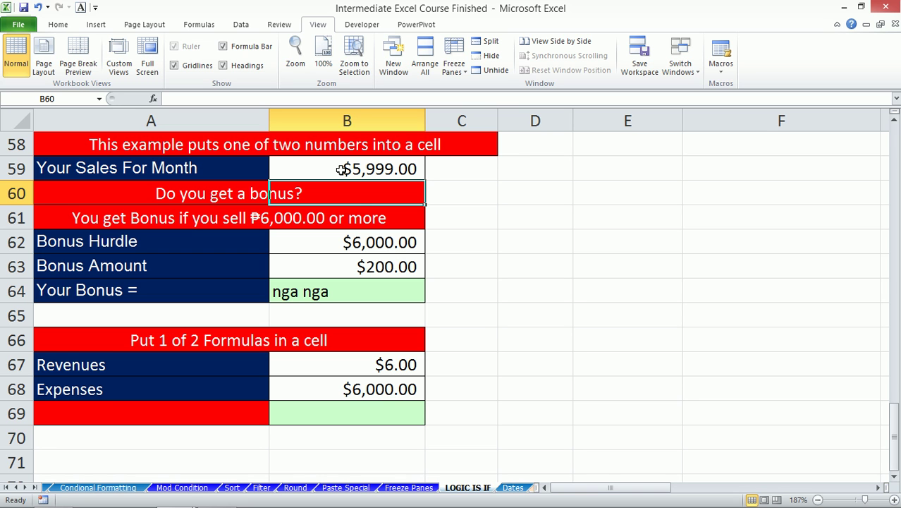
pyautogui.click(349, 293)
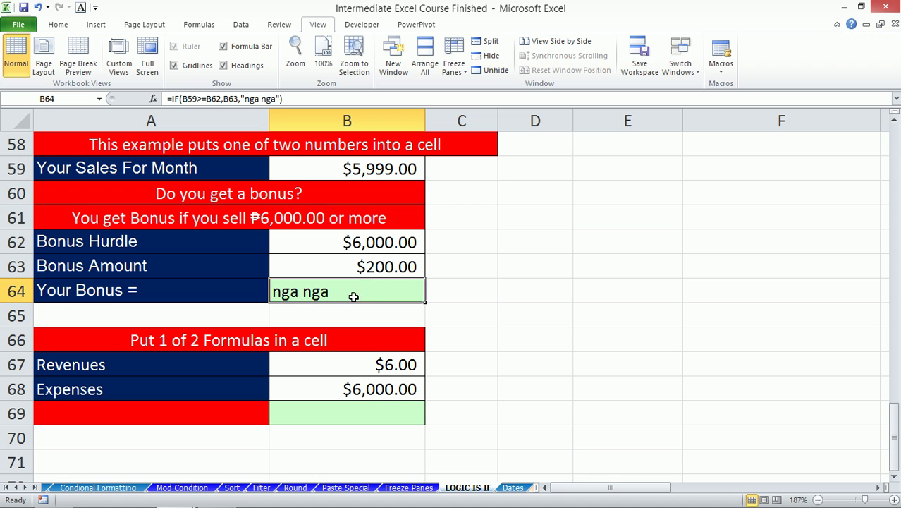
# - Change the Bonus Amount to 400 and sales to 6,001 so B64 returns $400.00
pyautogui.click(371, 271)
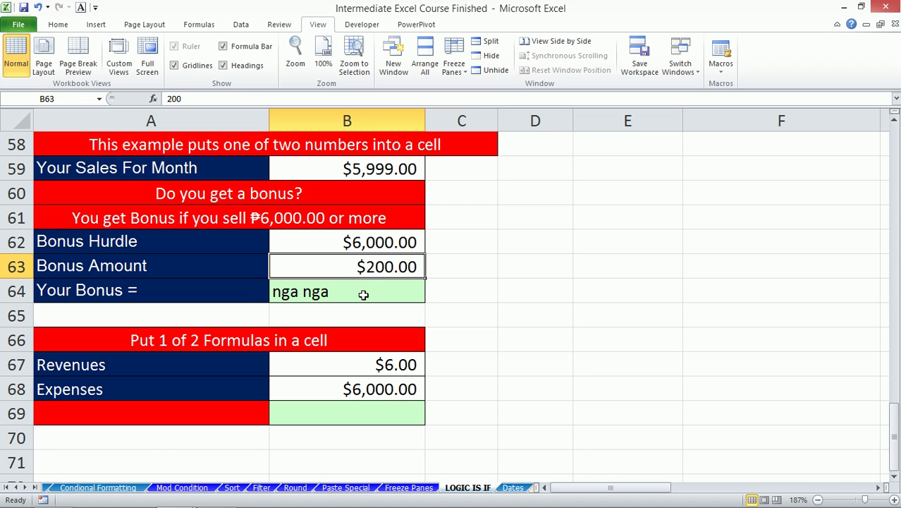
pyautogui.write('400')
pyautogui.press('Return')
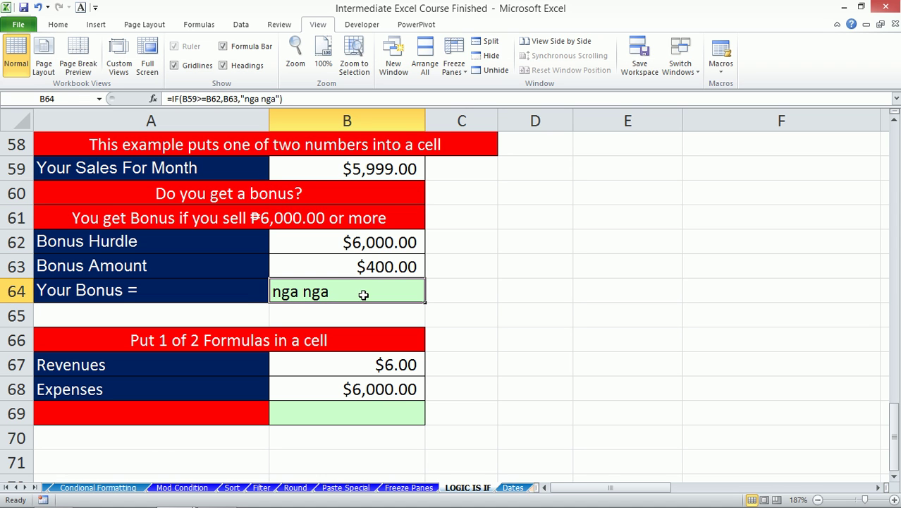
pyautogui.click(377, 164)
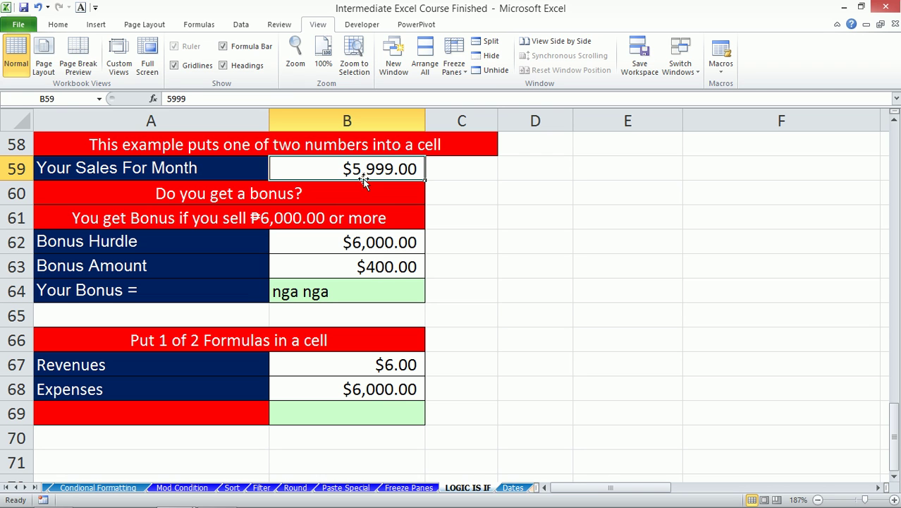
pyautogui.write('6,00')
pyautogui.write('1')
pyautogui.press('Return')
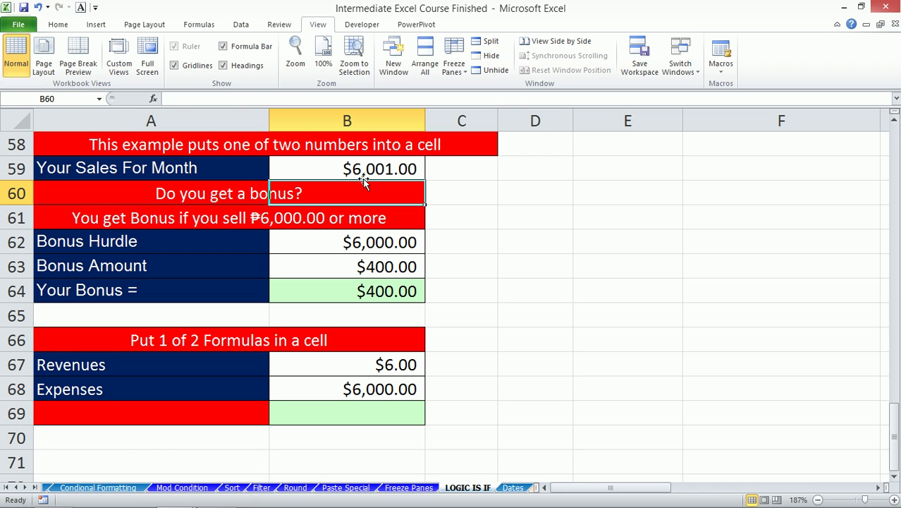
pyautogui.press('Down')
pyautogui.press('Down')
pyautogui.press('Down')
pyautogui.press('Down')
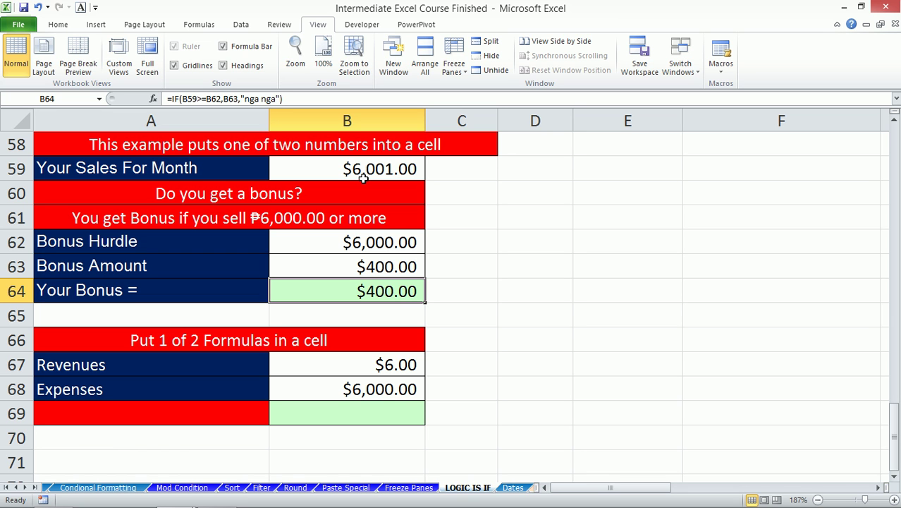
pyautogui.press('Down')
pyautogui.press('Down')
pyautogui.press('Down')
pyautogui.press('Down')
pyautogui.press('Down')
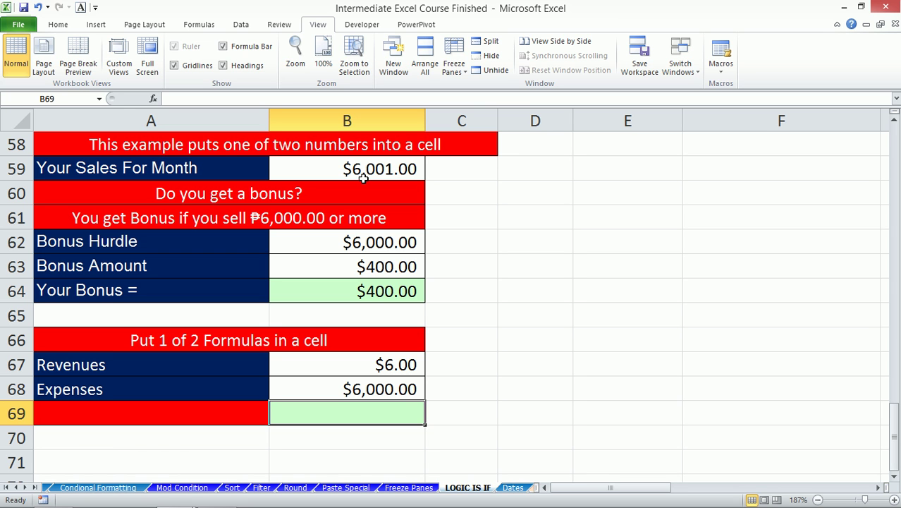
# - Enter =IF(B68>B67,"LOSS","PROFIT") in B69, which returns LOSS
pyautogui.write('=if(')
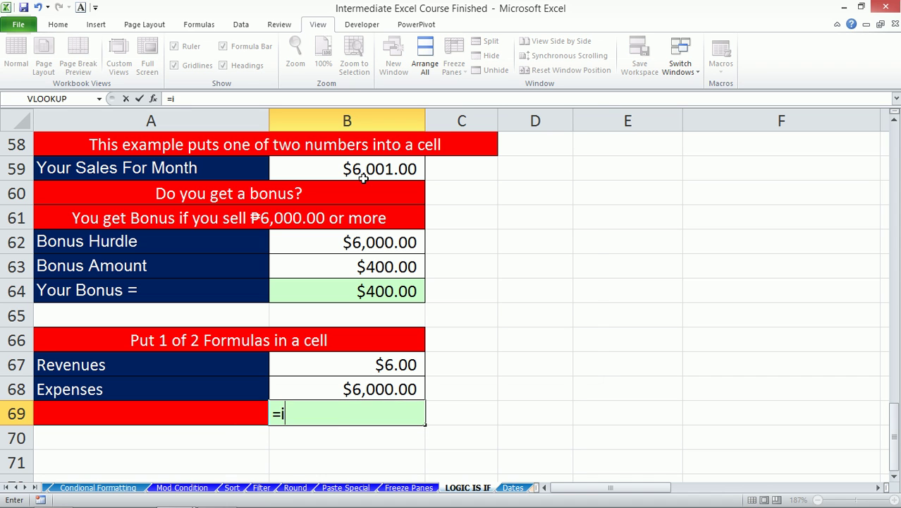
pyautogui.press('Up')
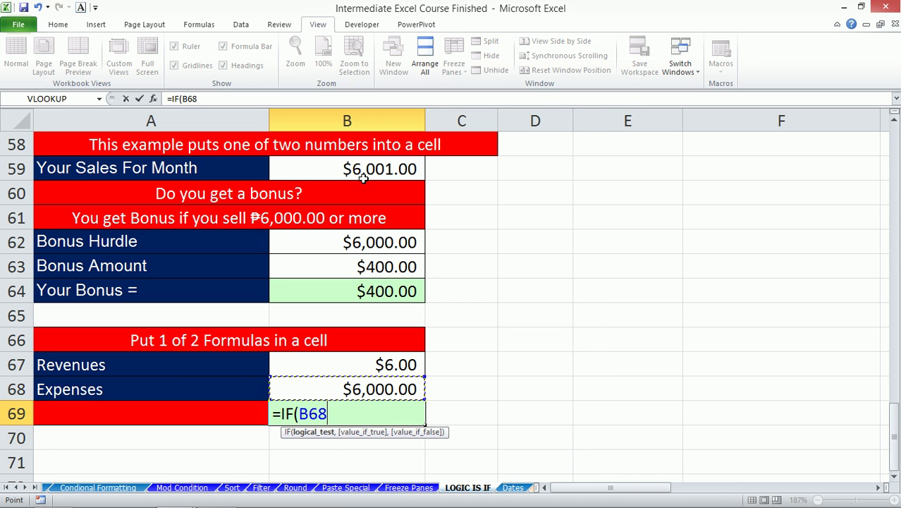
pyautogui.write('>')
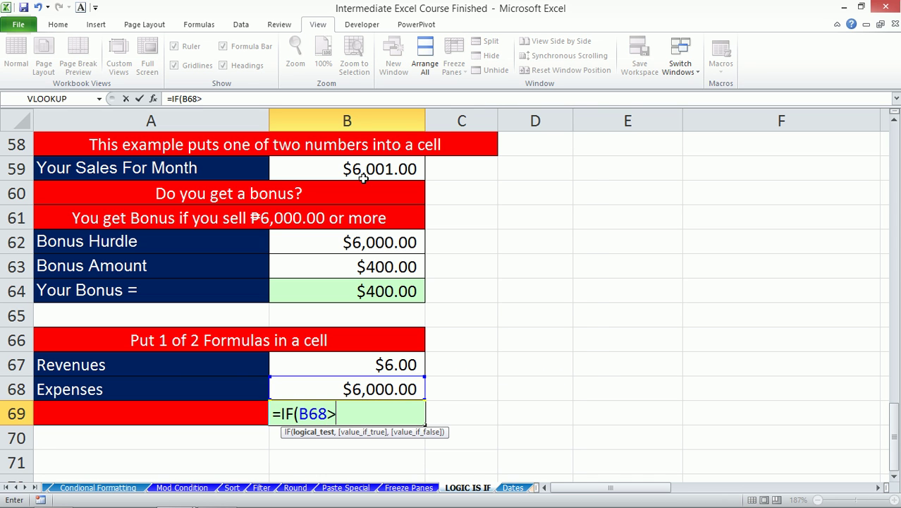
pyautogui.press('Up')
pyautogui.press('Up')
pyautogui.write(',')
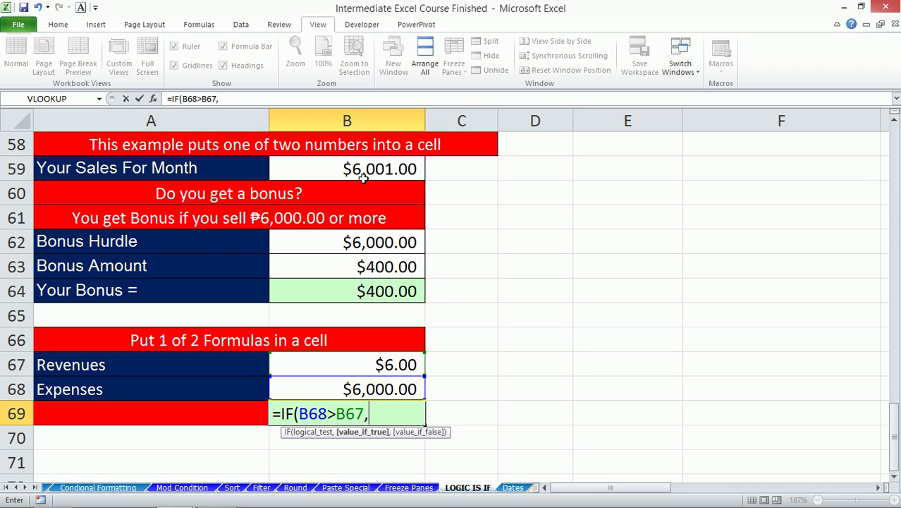
pyautogui.write('"LOSS')
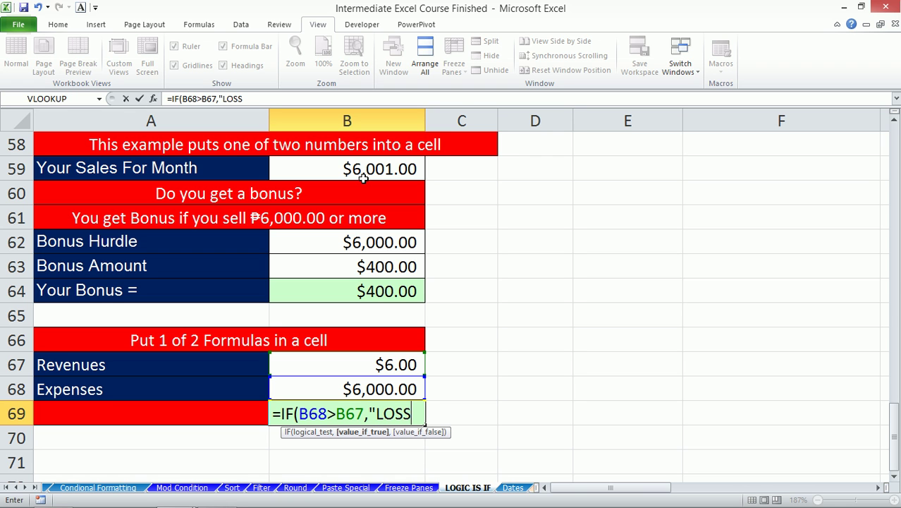
pyautogui.write('","PROFIT")')
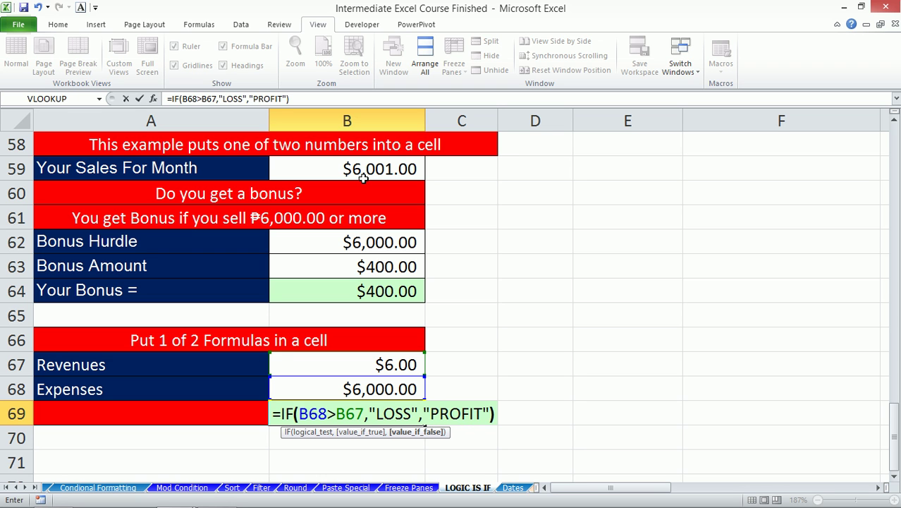
pyautogui.press('Return')
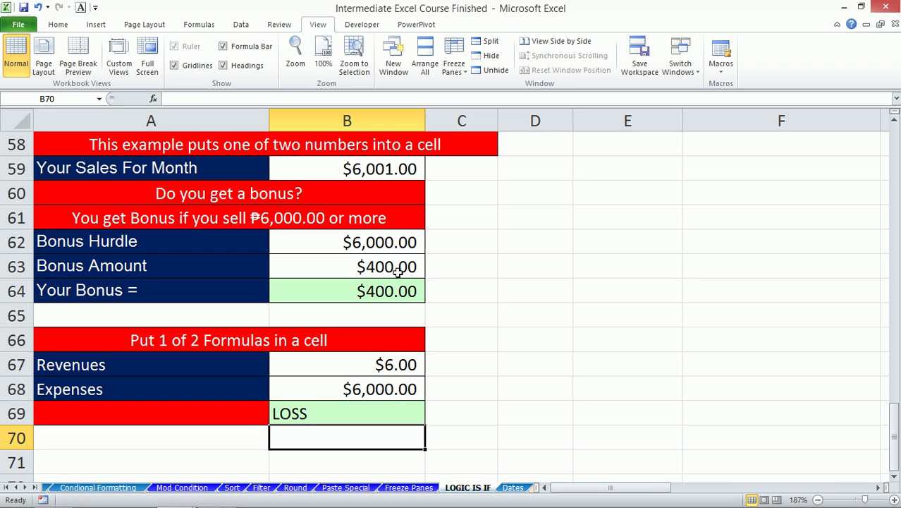
pyautogui.click(336, 412)
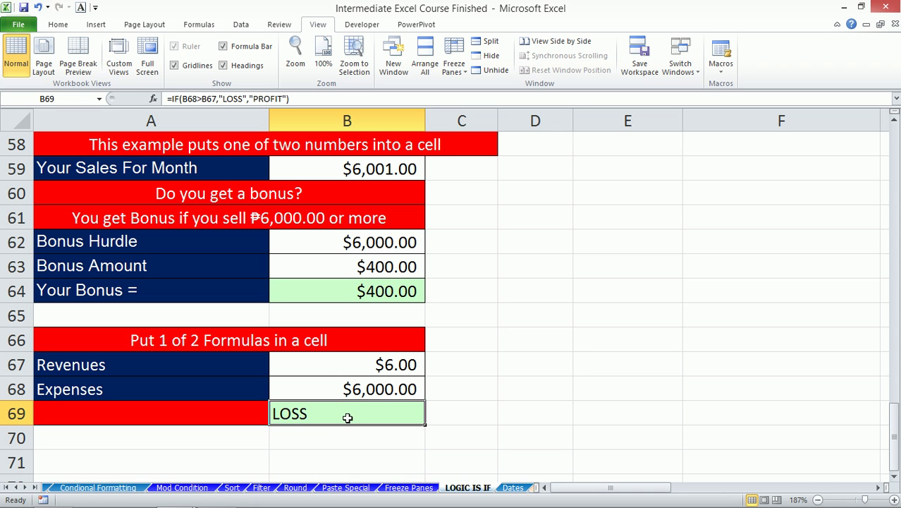
# - Change Revenues in B67 to 6001 so B69 shows PROFIT
pyautogui.click(378, 362)
pyautogui.write('6001')
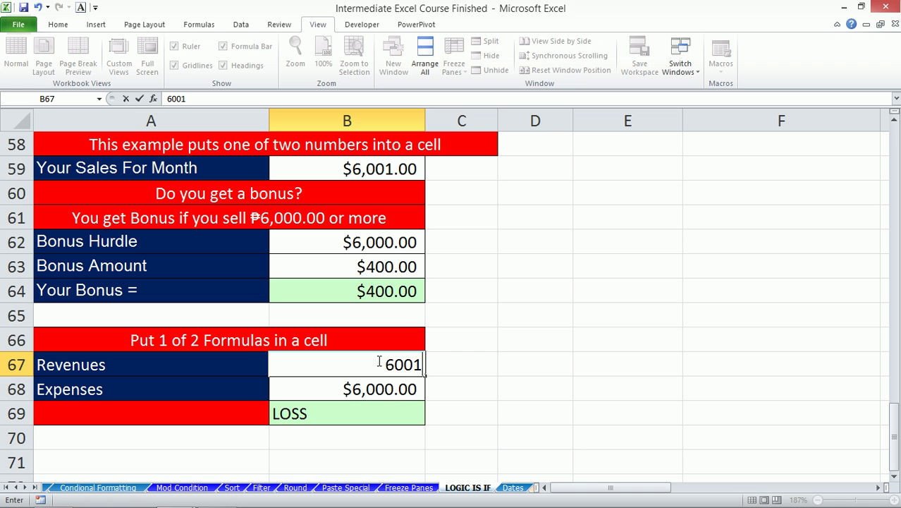
pyautogui.press('Return')
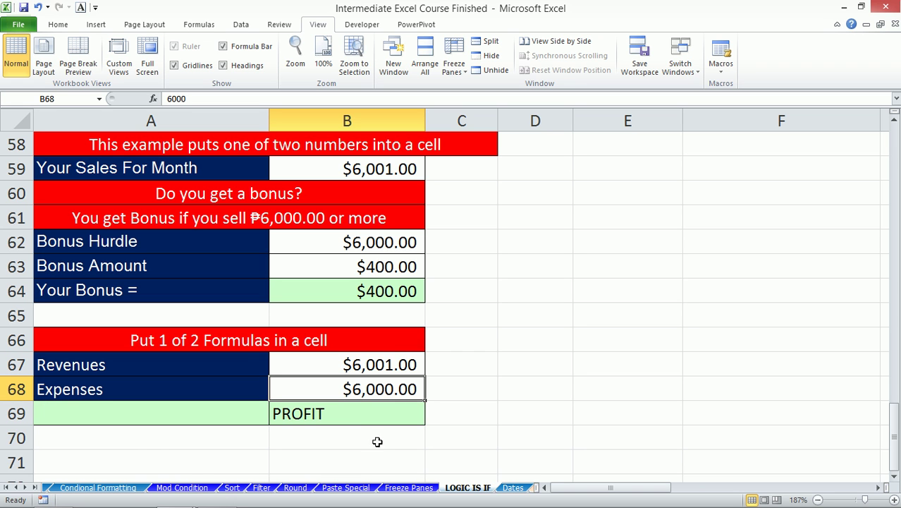
pyautogui.click(342, 413)
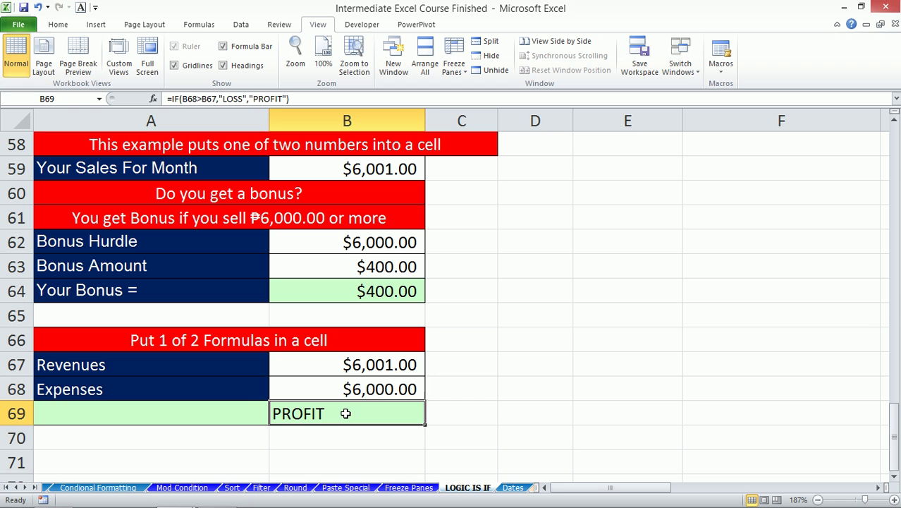
pyautogui.click(300, 100)
pyautogui.press('Escape')
# - Paste the LOSS/PROFIT formula into A69 and compare it with B69's formula
pyautogui.click(169, 414)
pyautogui.click(202, 99)
pyautogui.write('=IF(B68>B67,"LOSS","PROFIT")')
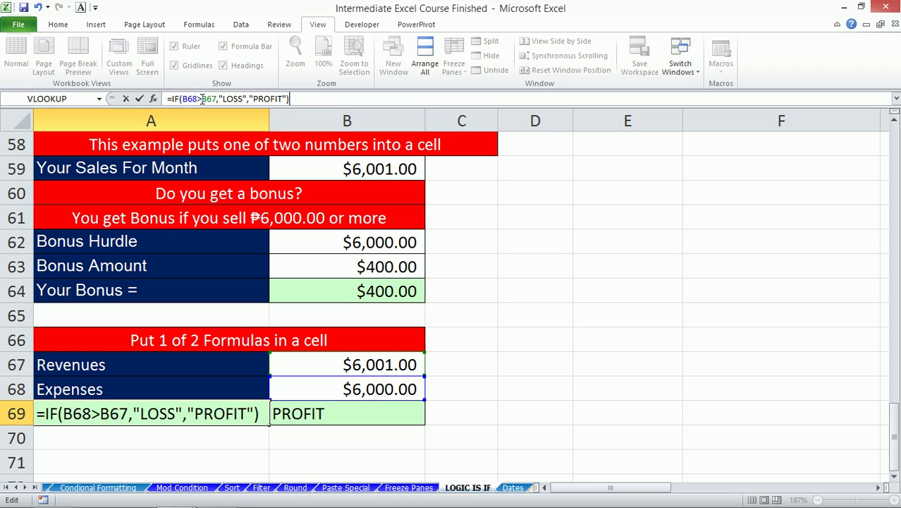
pyautogui.press('Return')
pyautogui.click(345, 416)
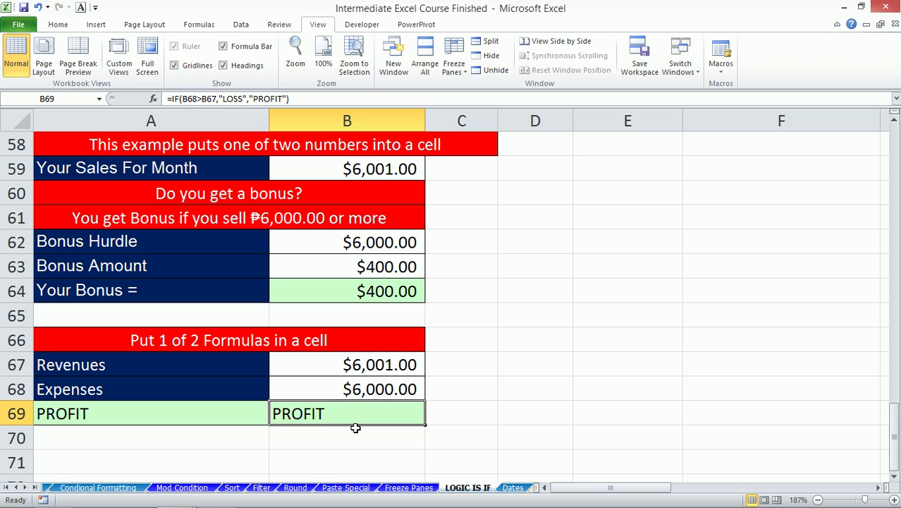
pyautogui.click(210, 411)
pyautogui.click(347, 415)
# - Start a new IF in B69 testing whether Expenses B68 exceed Revenues B67
pyautogui.click(220, 99)
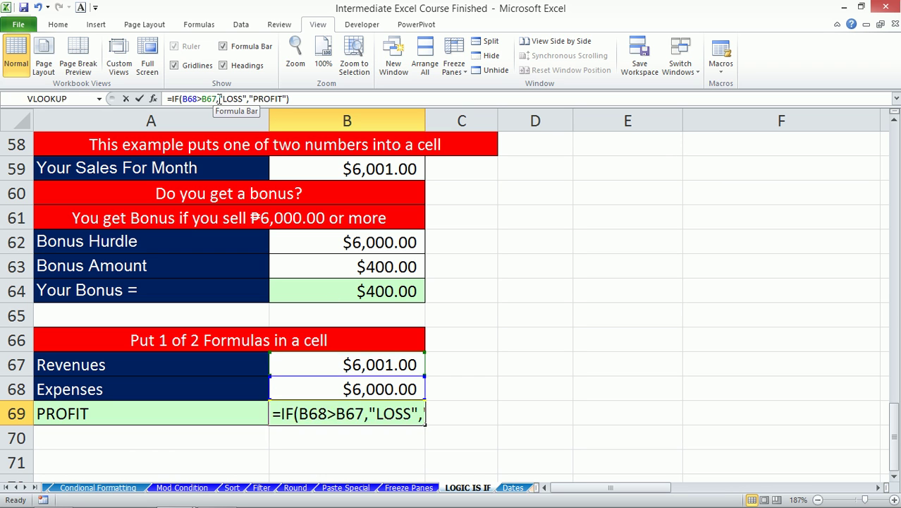
pyautogui.moveTo(219, 98); pyautogui.dragTo(289, 99)
pyautogui.press('Delete')
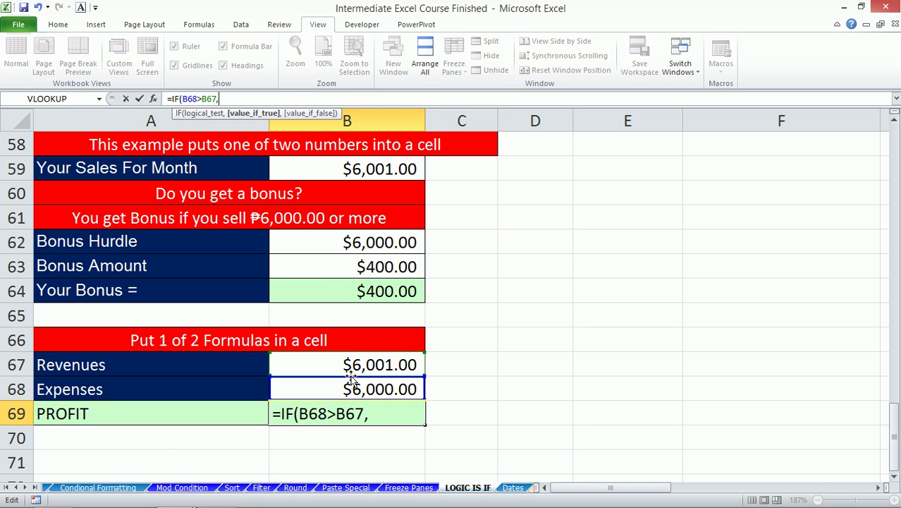
pyautogui.press('Escape')
pyautogui.write('=if')
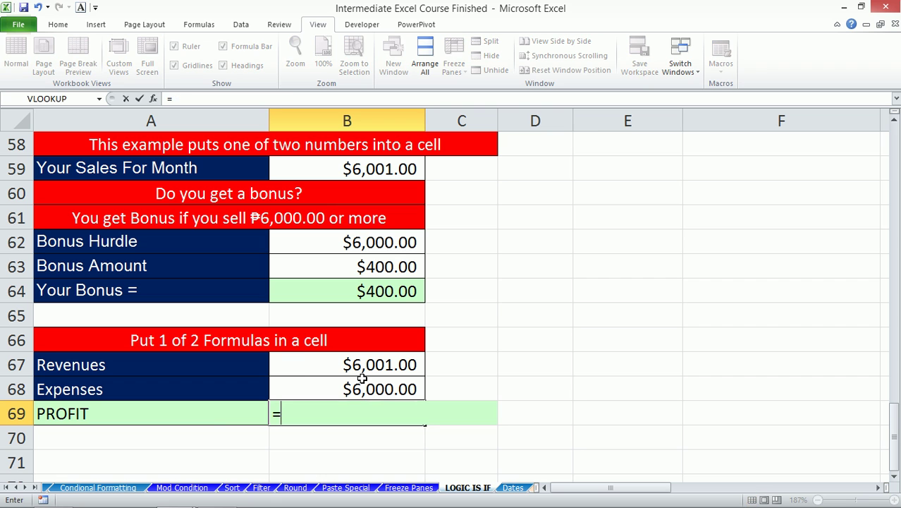
pyautogui.press('Tab')
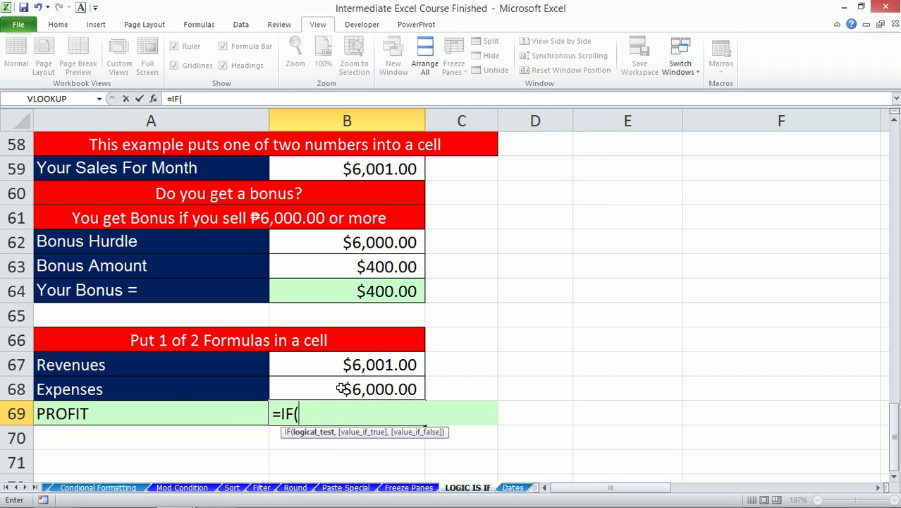
pyautogui.click(341, 389)
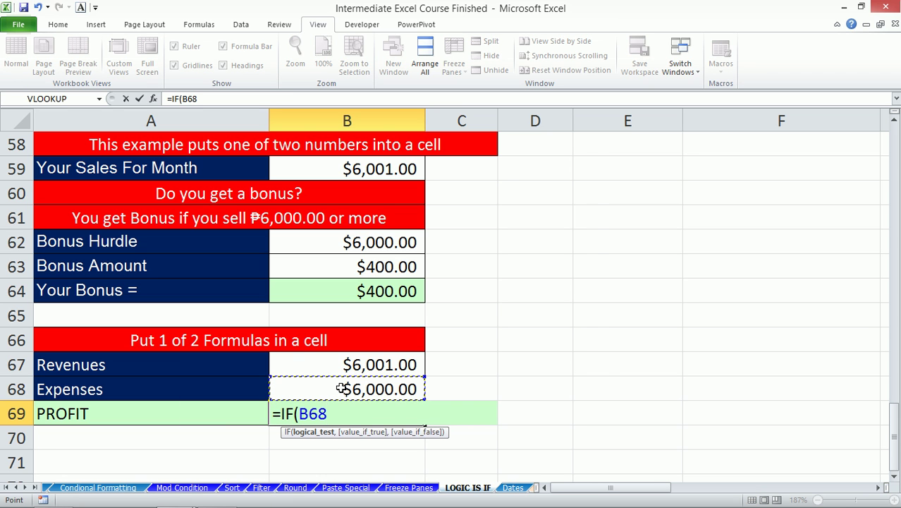
pyautogui.write('>')
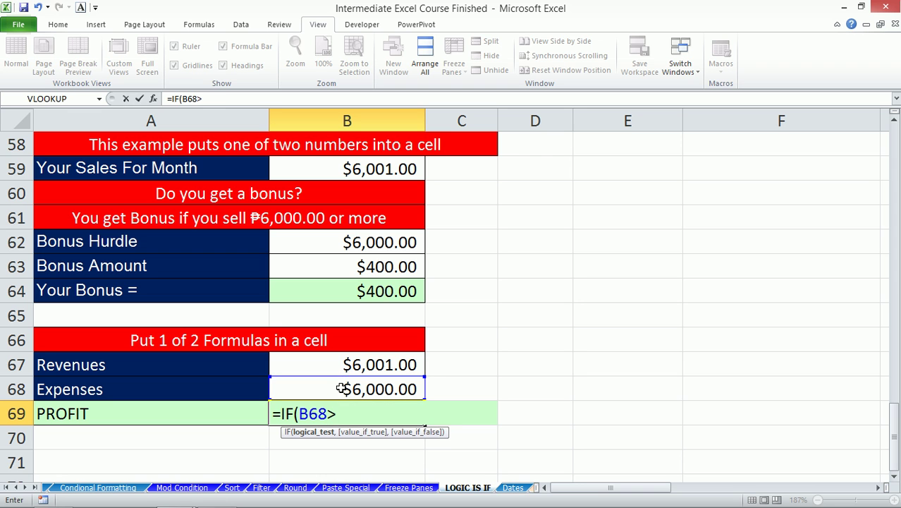
pyautogui.click(341, 364)
pyautogui.write(',')
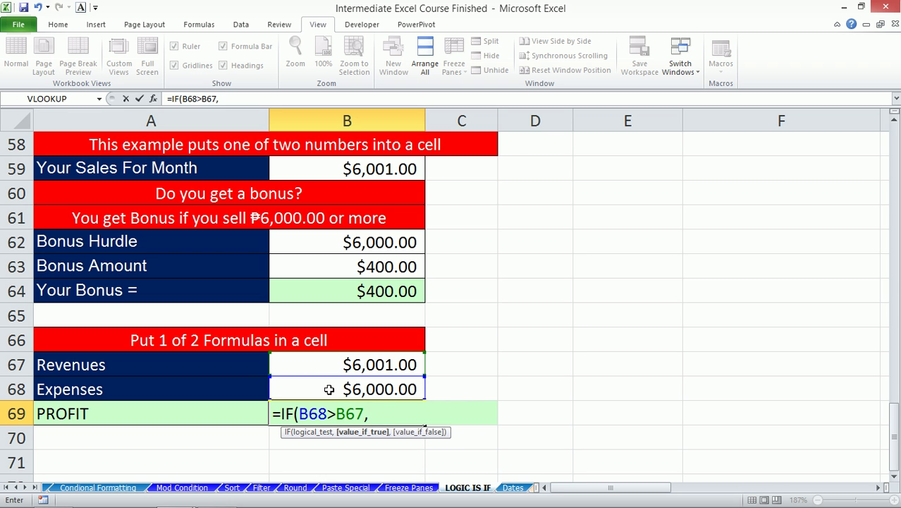
# - Complete B69 as =IF(B68>B67,B68-B67,B67-B68) to return the profit or loss amount
pyautogui.click(330, 388)
pyautogui.write('-')
pyautogui.click(338, 365)
pyautogui.write(',')
pyautogui.click(338, 364)
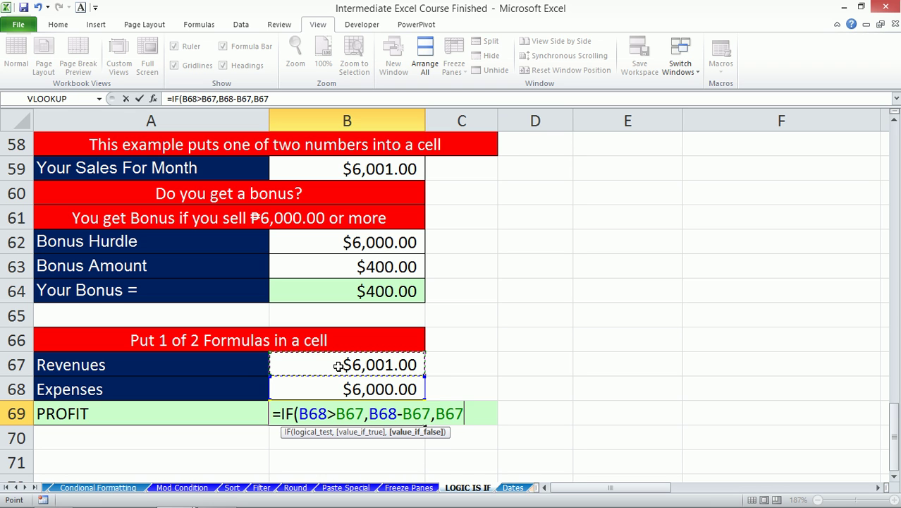
pyautogui.write('-')
pyautogui.click(328, 387)
pyautogui.write(')')
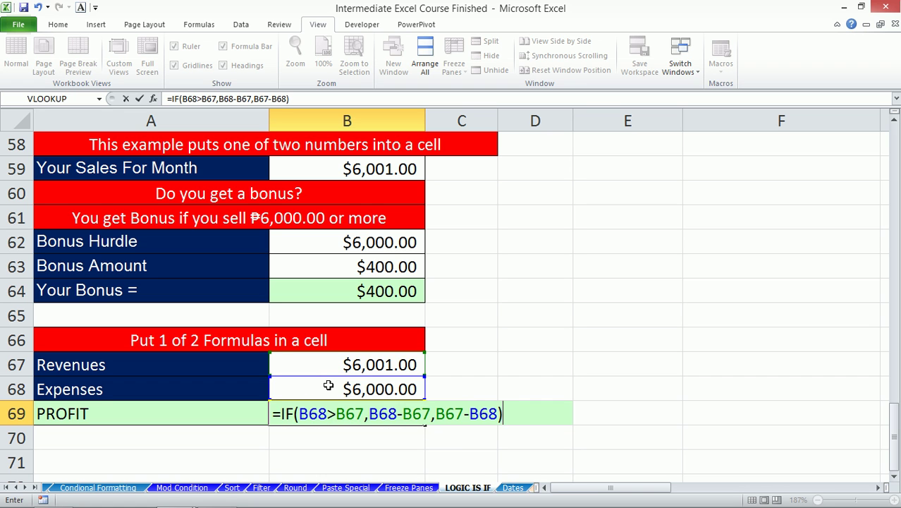
pyautogui.hotkey('ctrl', 'Return')
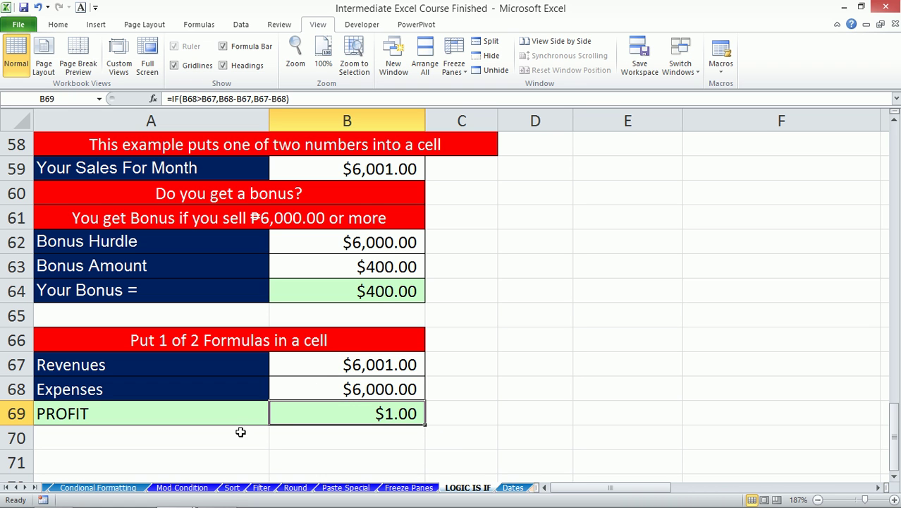
# - Test the amount by setting Revenues to 7,000, 5,000 and finally 5,500
pyautogui.click(333, 369)
pyautogui.write('7,000')
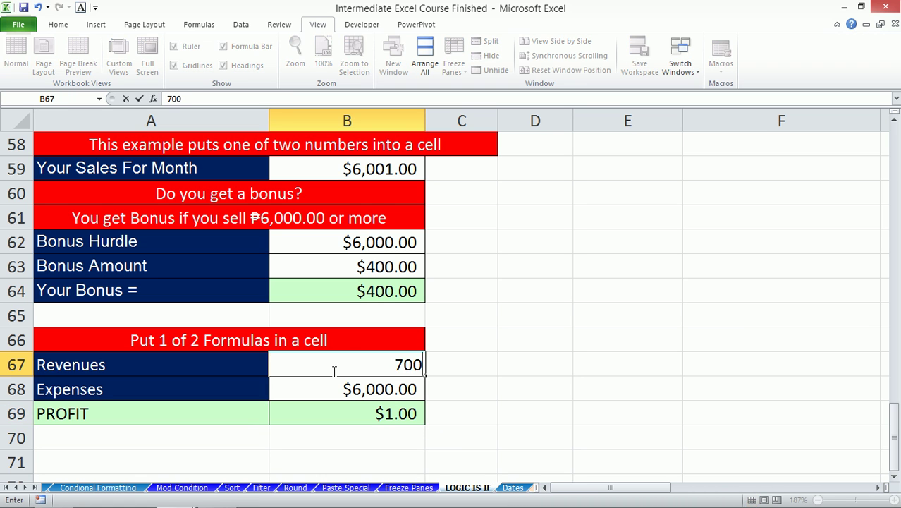
pyautogui.press('Return')
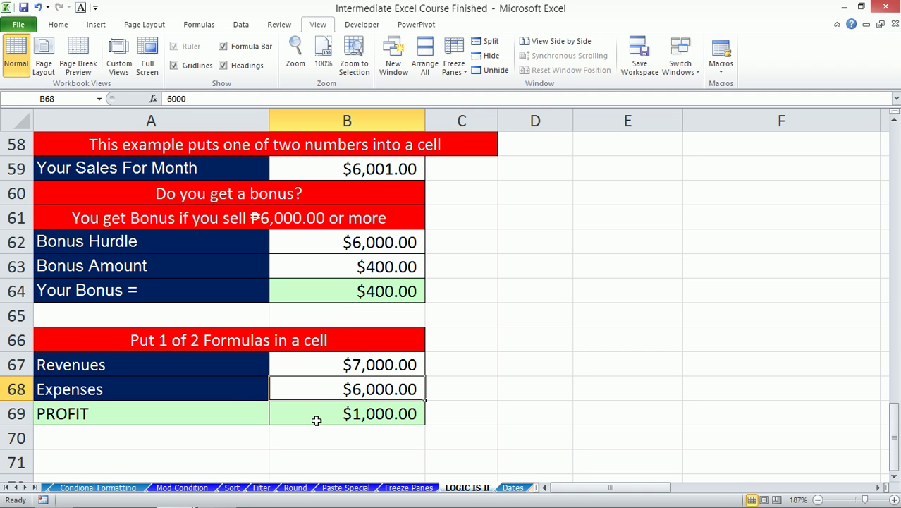
pyautogui.click(337, 367)
pyautogui.write('5,000')
pyautogui.press('Return')
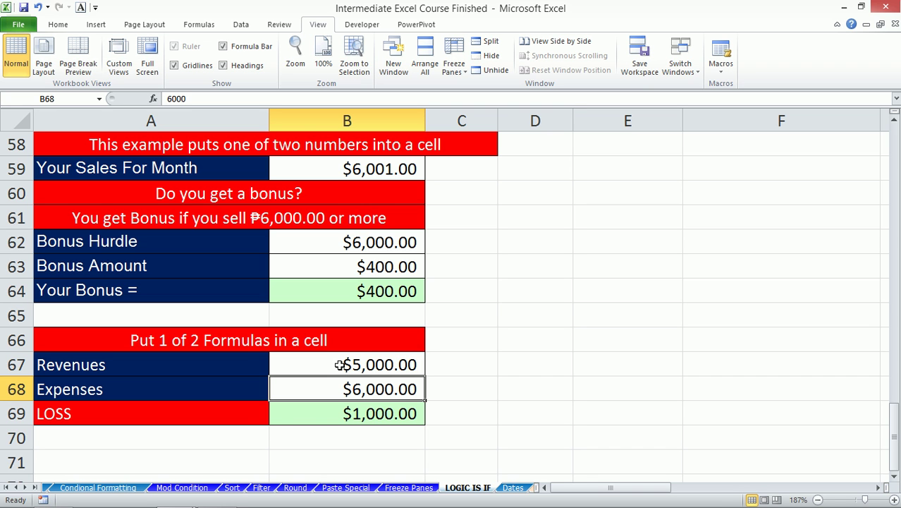
pyautogui.click(342, 415)
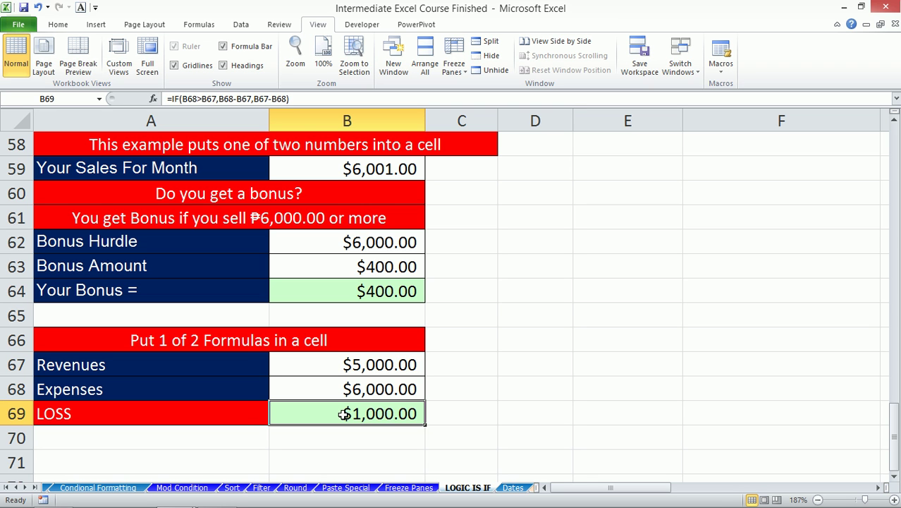
pyautogui.click(345, 363)
pyautogui.write('5,500')
pyautogui.press('Return')
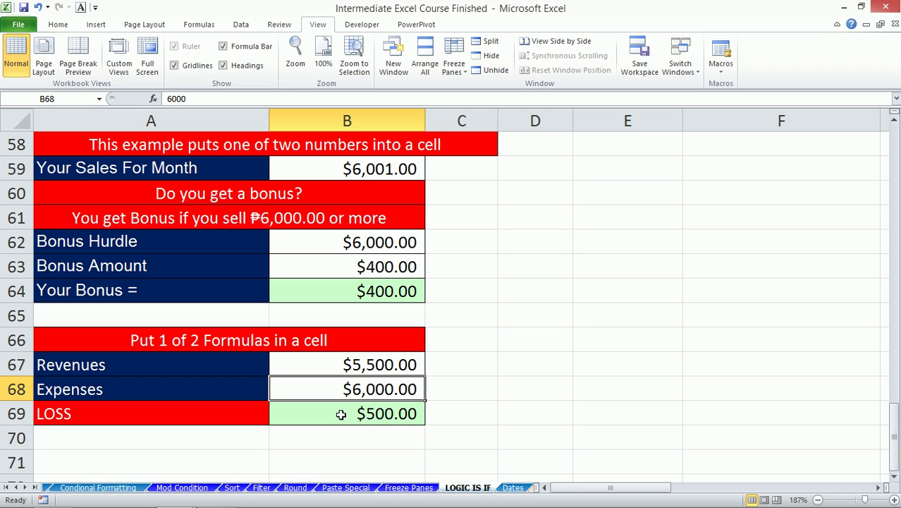
# - Review the amount formula in B69 and the LOSS/PROFIT formula in A69
pyautogui.click(343, 413)
pyautogui.click(220, 99)
pyautogui.moveTo(220, 99); pyautogui.dragTo(265, 98)
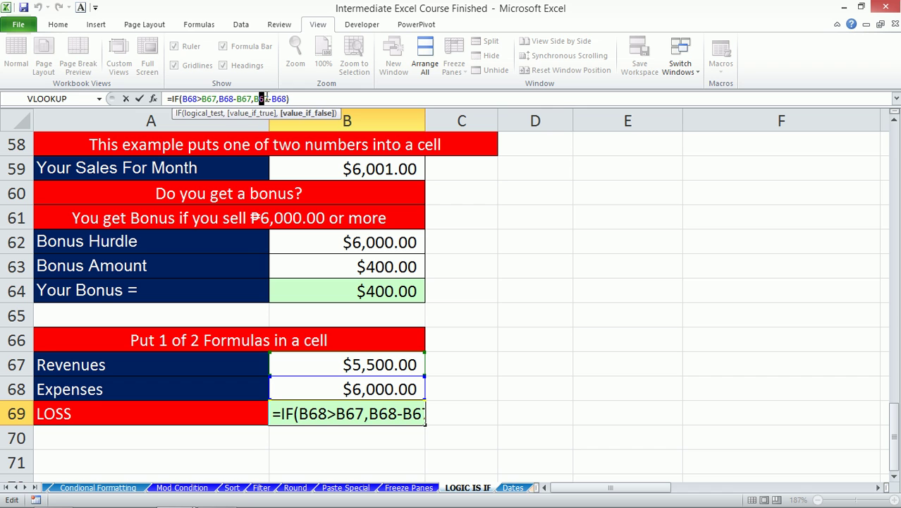
pyautogui.press('Escape')
pyautogui.click(173, 407)
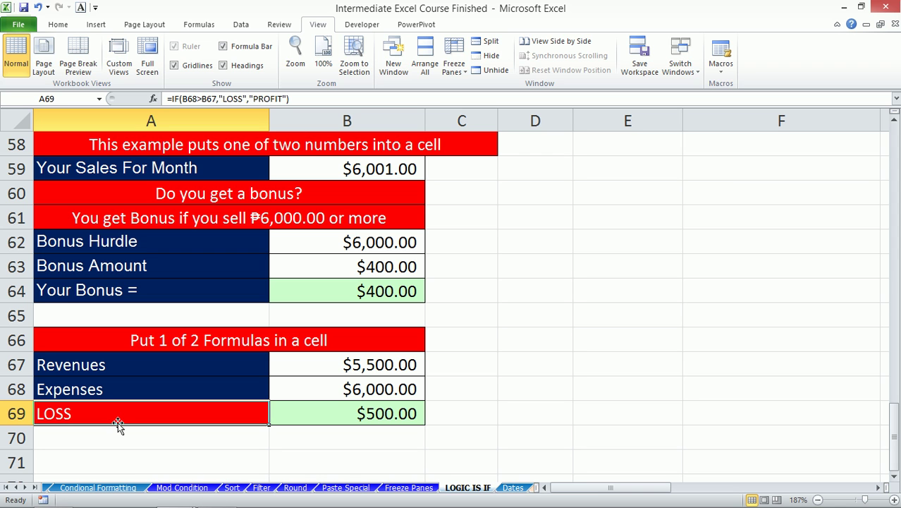
# - Compare the B69 amount and A69 LOSS/PROFIT formulas, then move to the Dates sheet
pyautogui.click(308, 415)
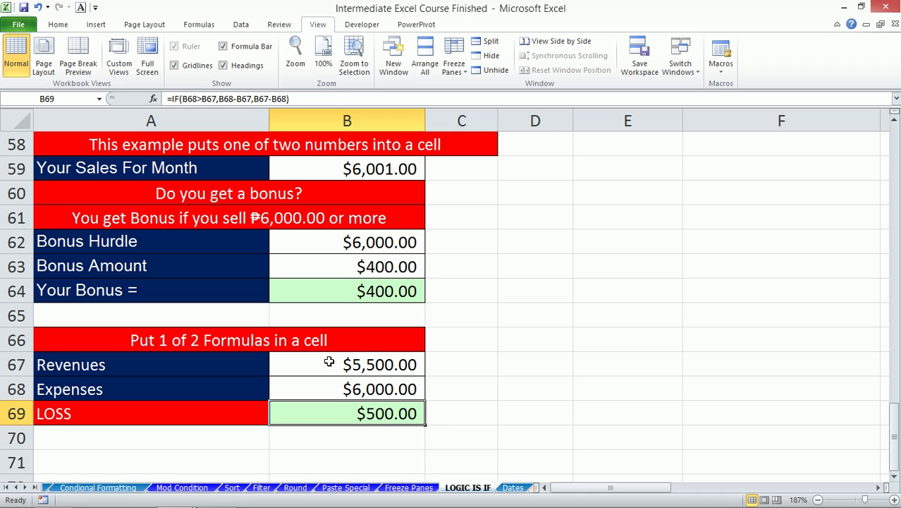
pyautogui.click(192, 419)
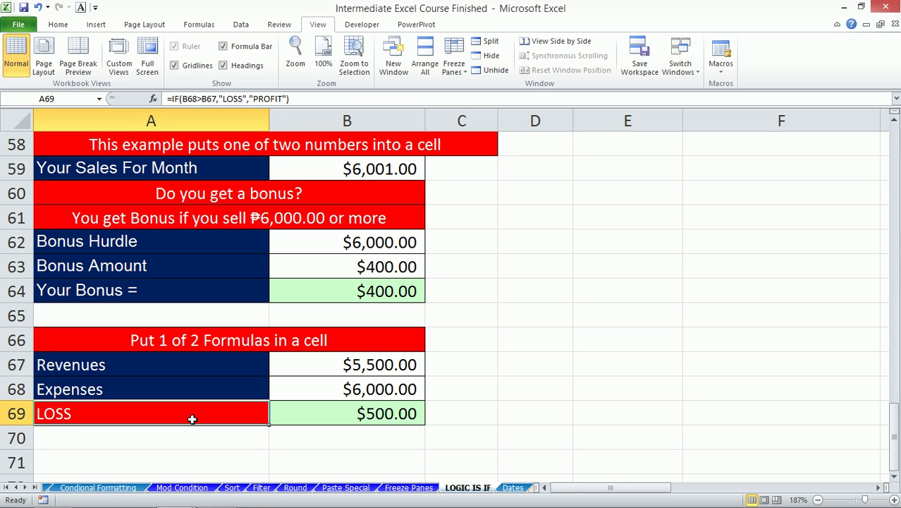
pyautogui.click(346, 422)
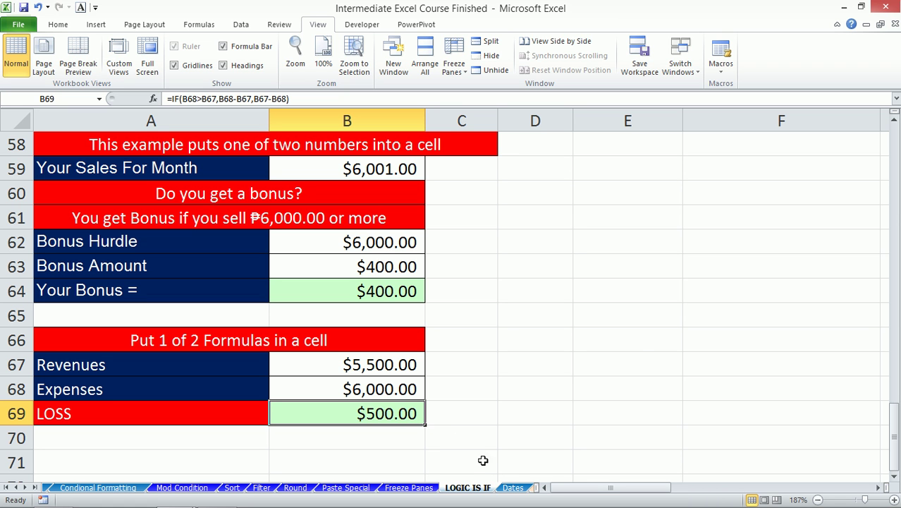
pyautogui.click(511, 487)
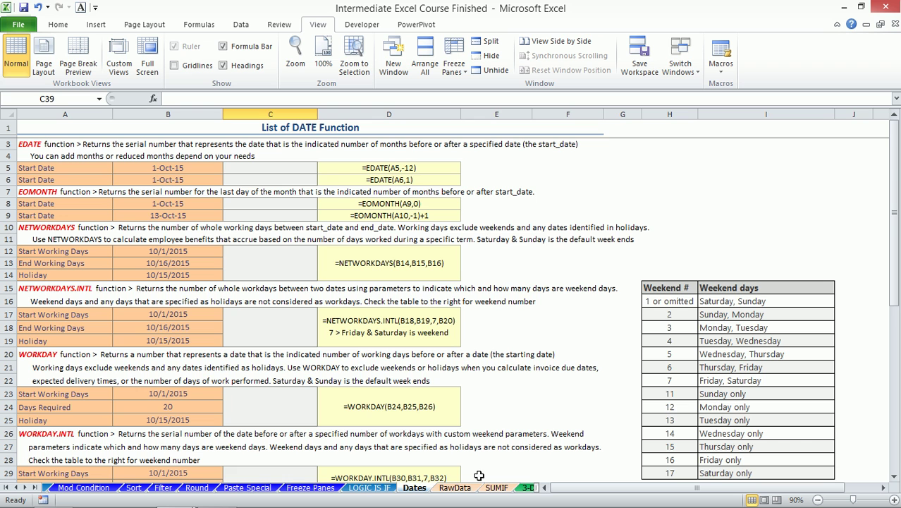
pyautogui.click(384, 489)
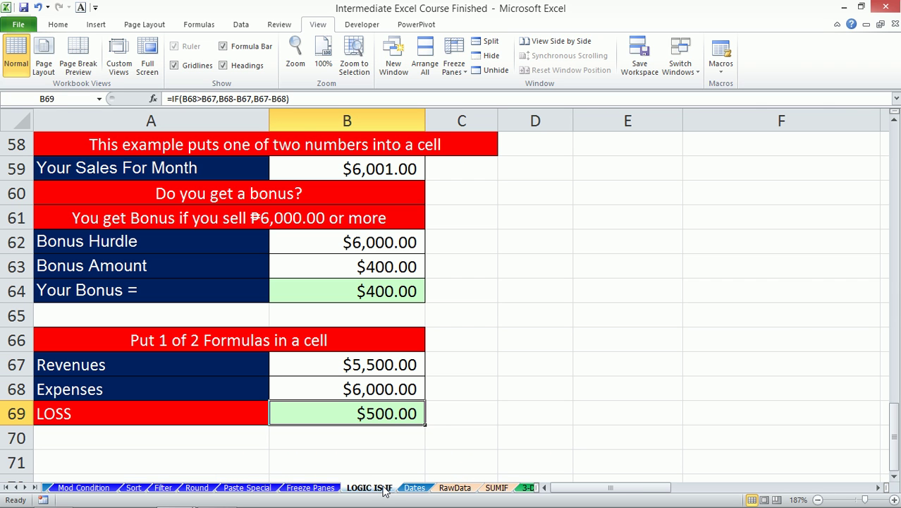
pyautogui.scroll(-2, 416, 427)
pyautogui.scroll(5, 416, 423)
pyautogui.scroll(6, 416, 423)
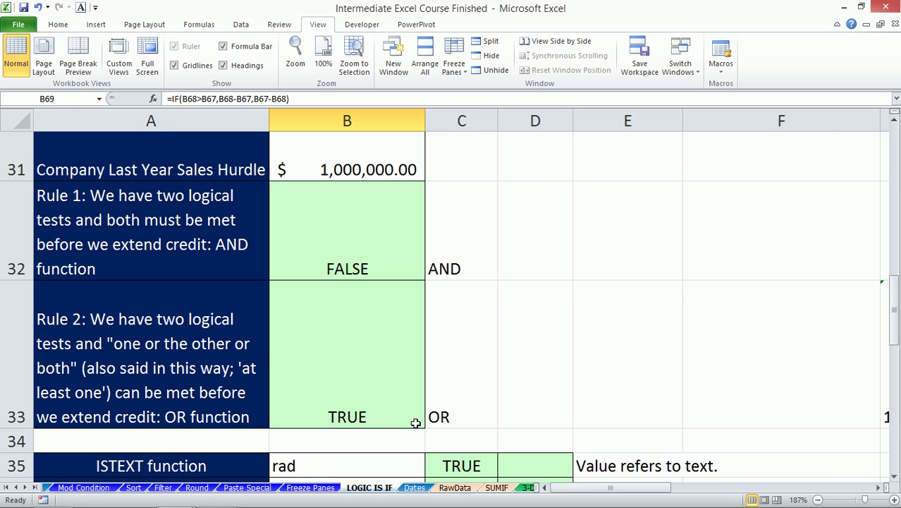
pyautogui.click(414, 487)
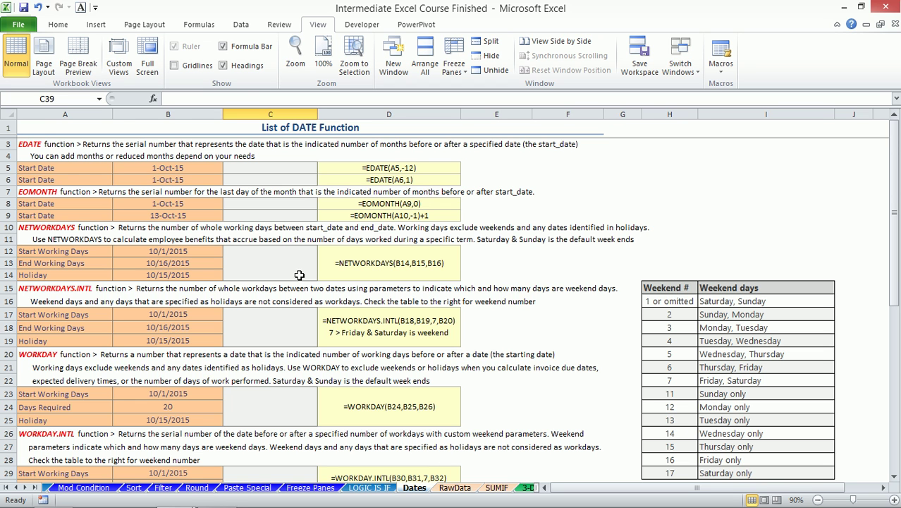
# - Zoom to fit A1:D19 and select the date example columns
pyautogui.moveTo(39, 122); pyautogui.dragTo(435, 329)
pyautogui.hotkey('alt', 'w')
pyautogui.press('g')
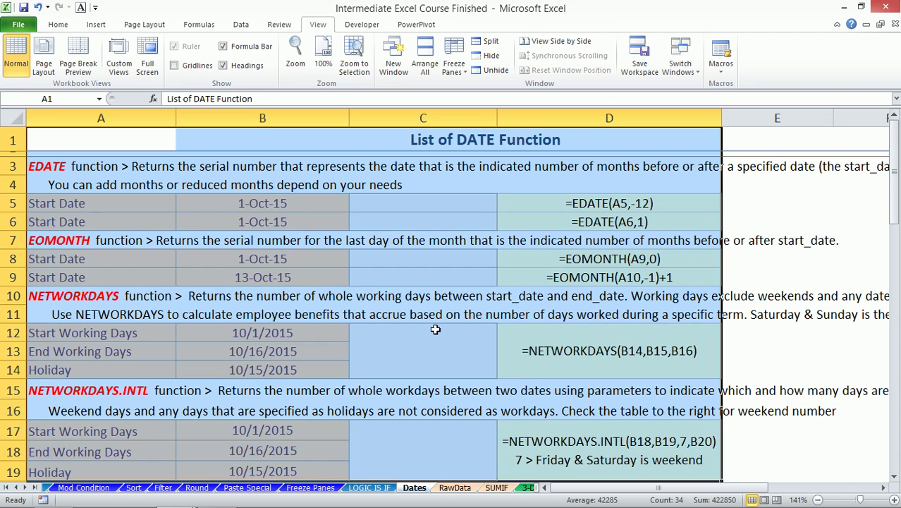
pyautogui.moveTo(37, 117); pyautogui.dragTo(797, 228)
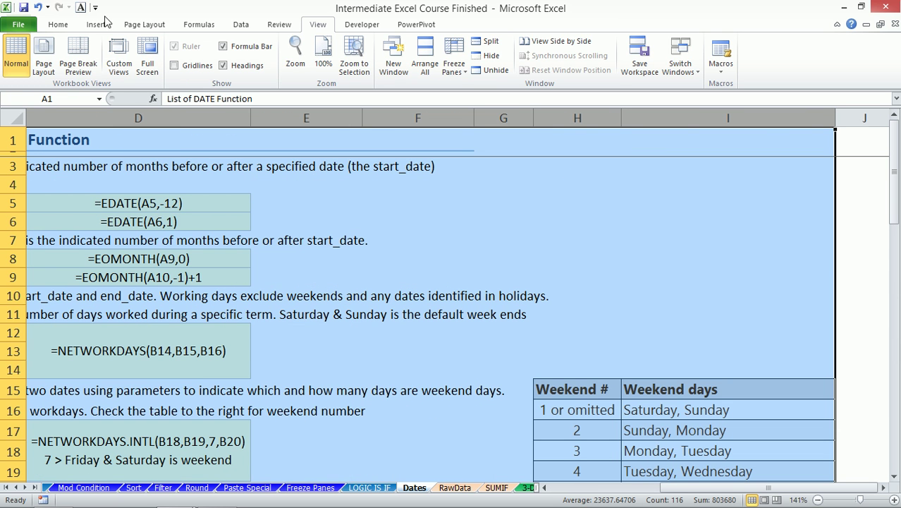
# - Remove the fill and borders, set the font colour to Automatic, and clear the selection
pyautogui.click(59, 24)
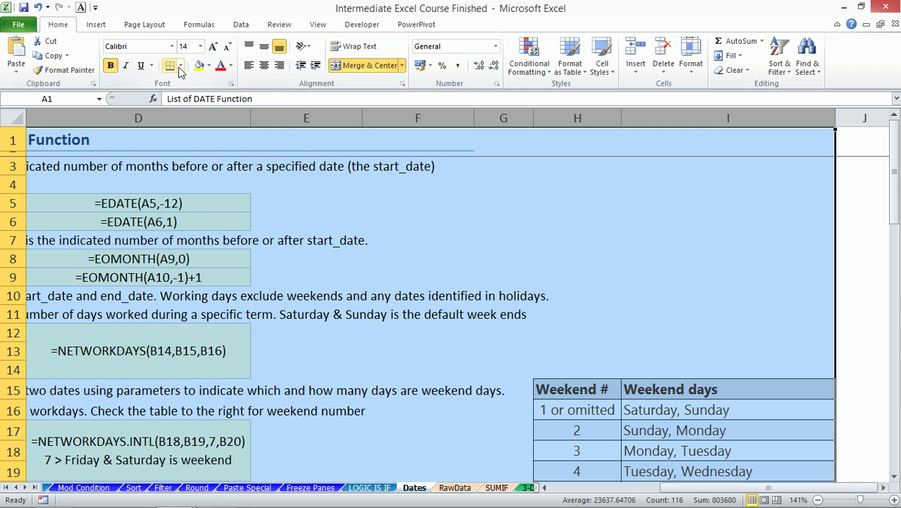
pyautogui.click(209, 67)
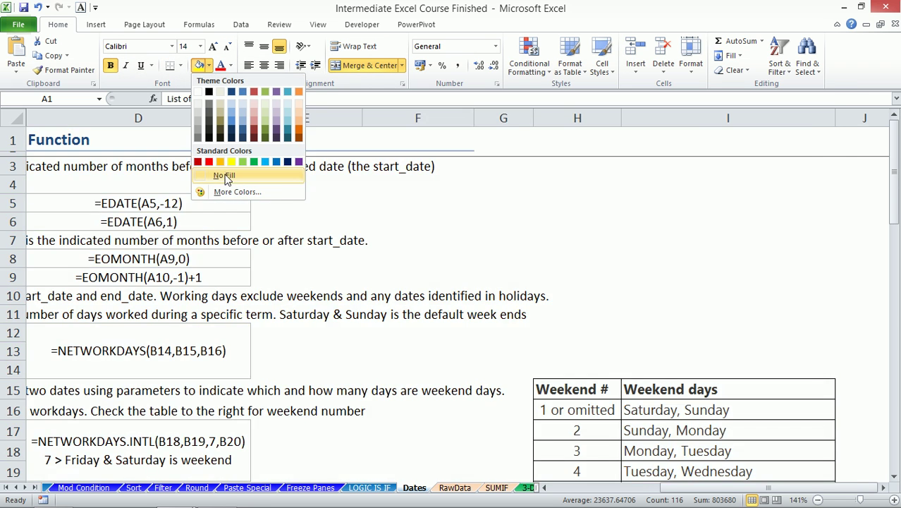
pyautogui.click(225, 174)
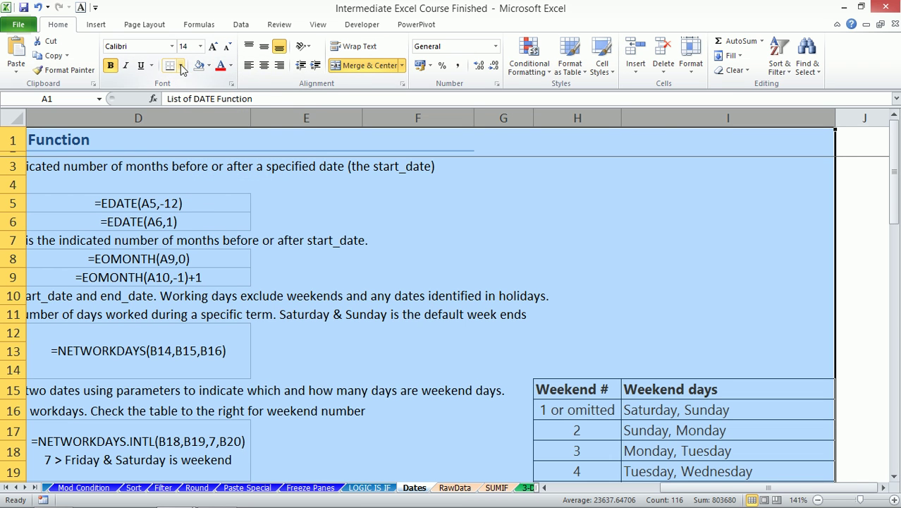
pyautogui.click(181, 65)
pyautogui.click(174, 158)
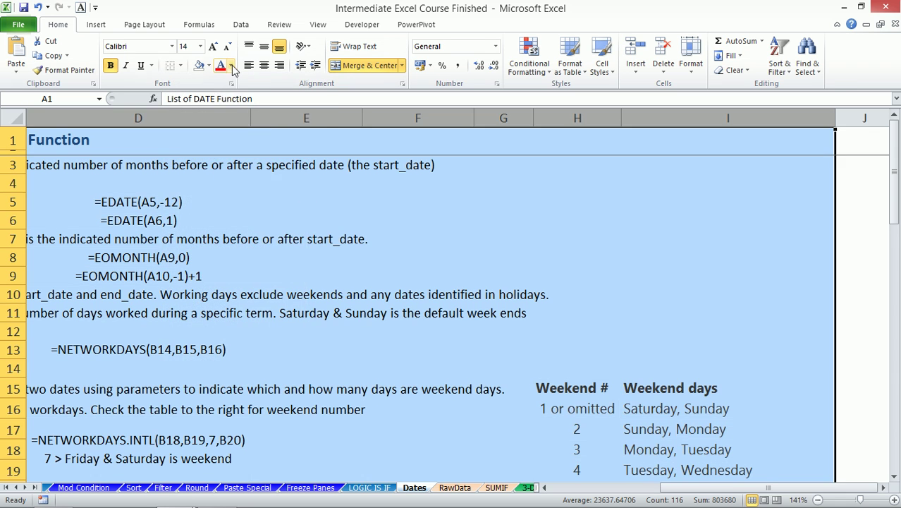
pyautogui.click(230, 66)
pyautogui.click(238, 80)
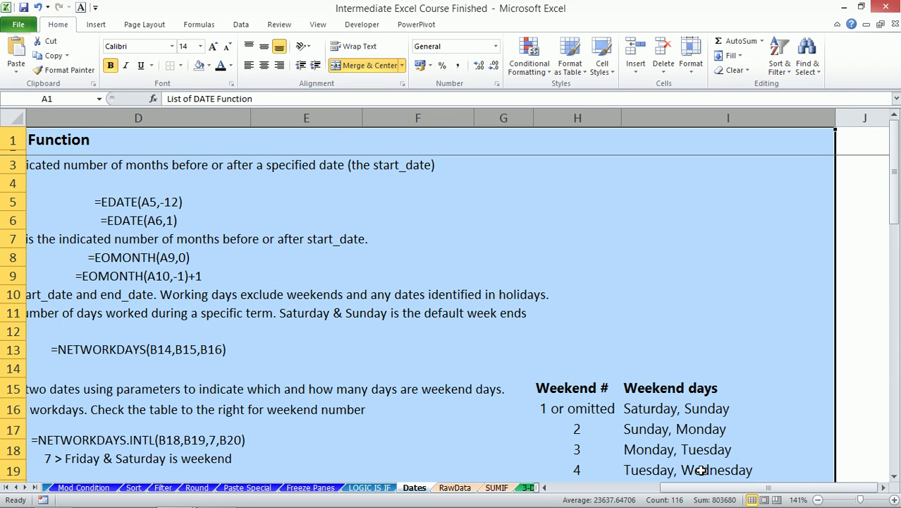
pyautogui.moveTo(698, 492); pyautogui.dragTo(545, 492)
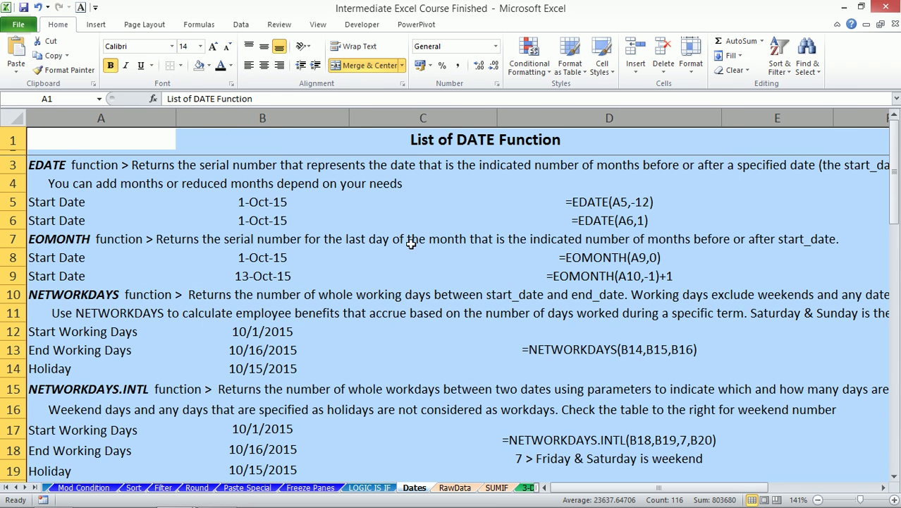
pyautogui.click(411, 237)
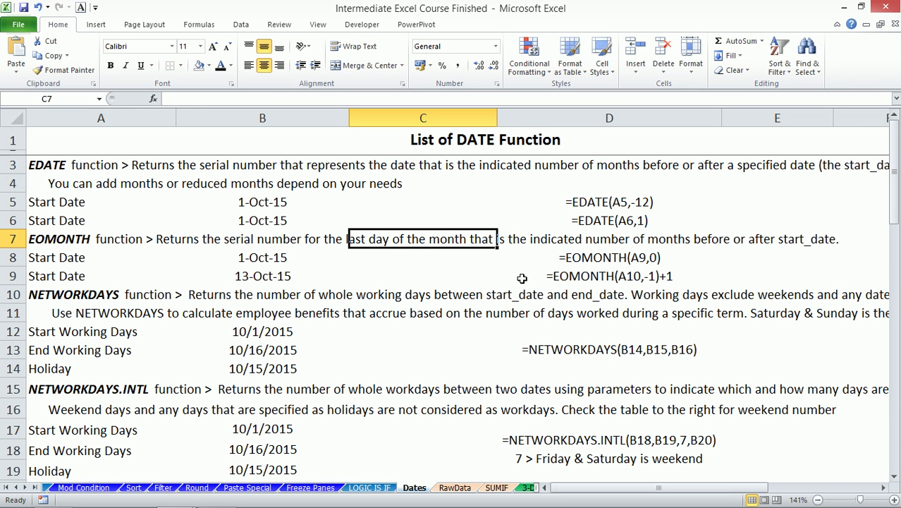
# - Toggle the ribbon with Ctrl+F1, then collapse it by double-clicking the Home tab
pyautogui.hotkey('ctrl', 'F1')
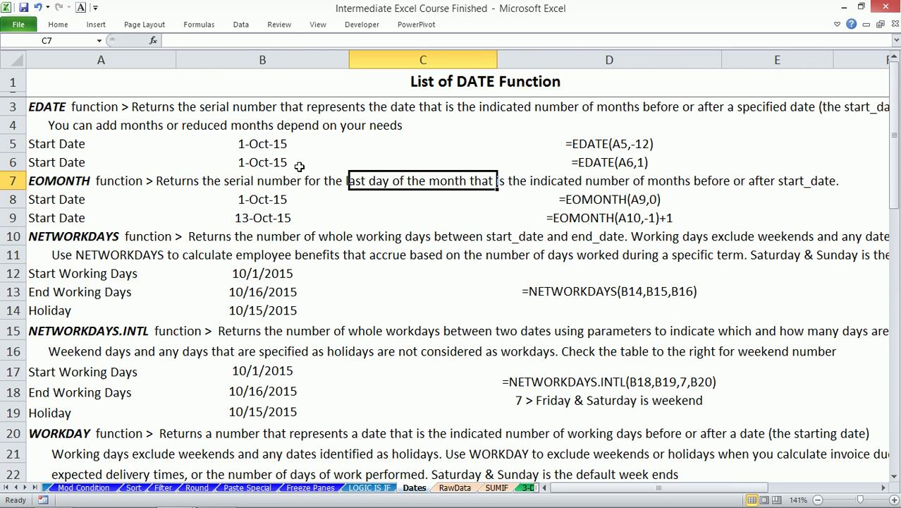
pyautogui.hotkey('ctrl', 'F1')
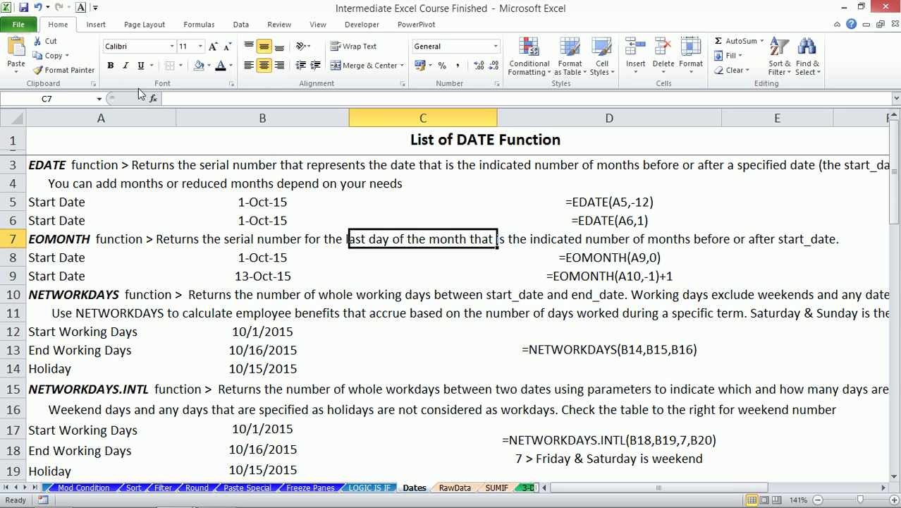
pyautogui.doubleClick(64, 27)
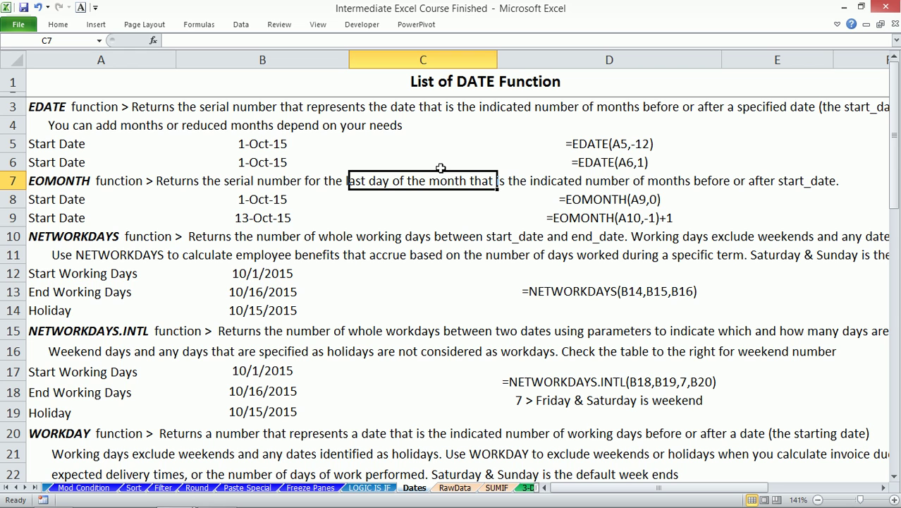
# - Enter =EDATE(B5,-12) in C5 of the Dates sheet
pyautogui.press('Up')
pyautogui.press('Up')
pyautogui.write('=edat')
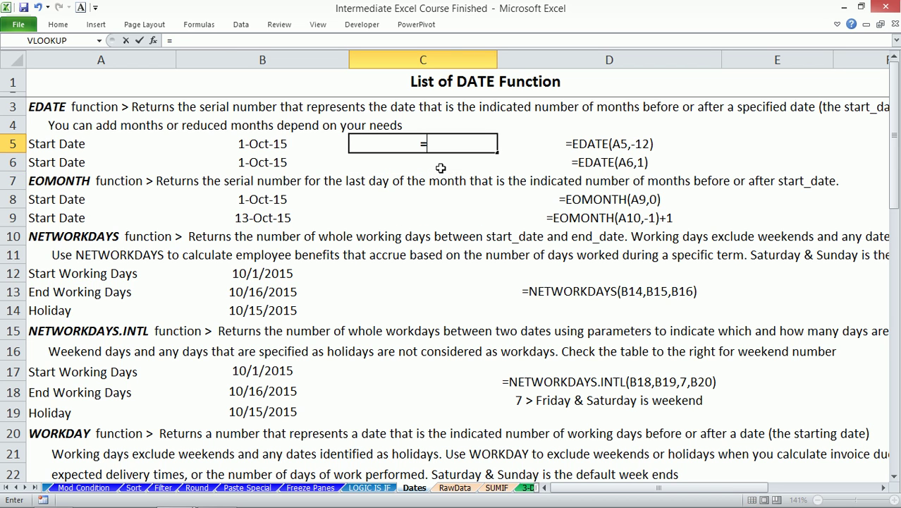
pyautogui.press('Tab')
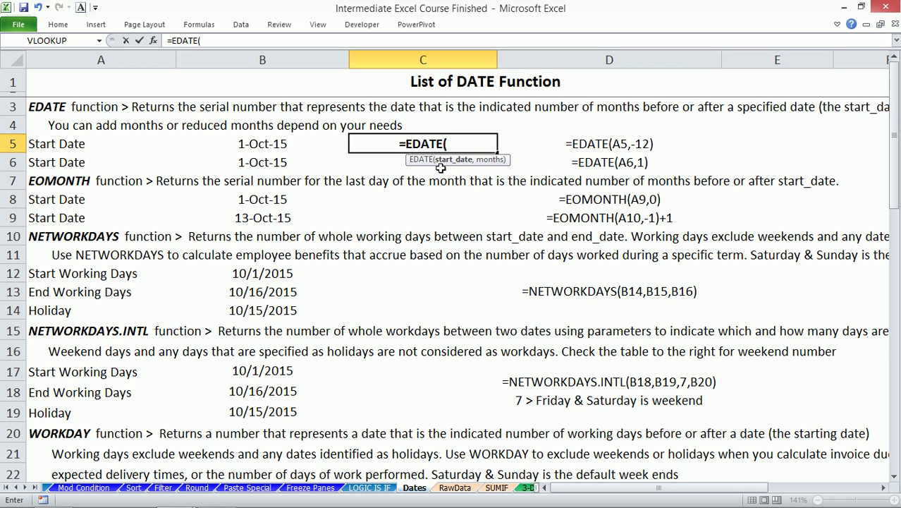
pyautogui.press('Left')
pyautogui.write(',')
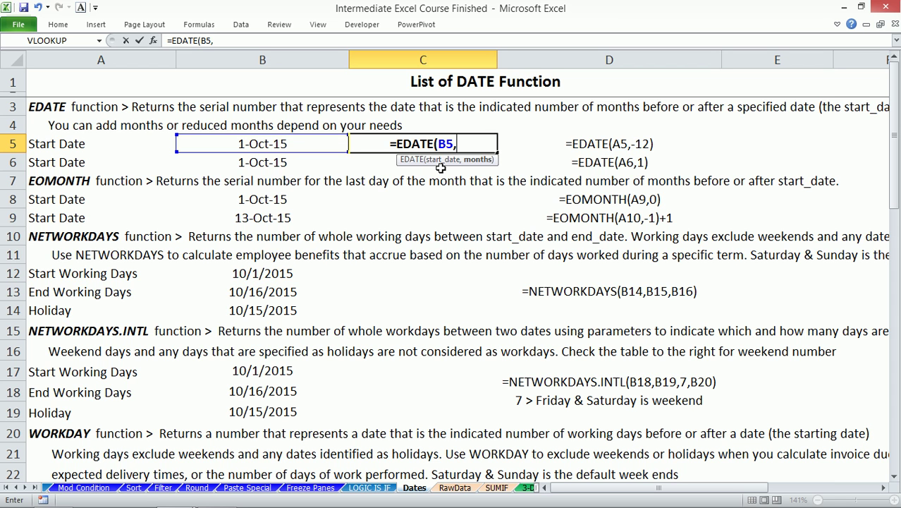
pyautogui.write('-12)')
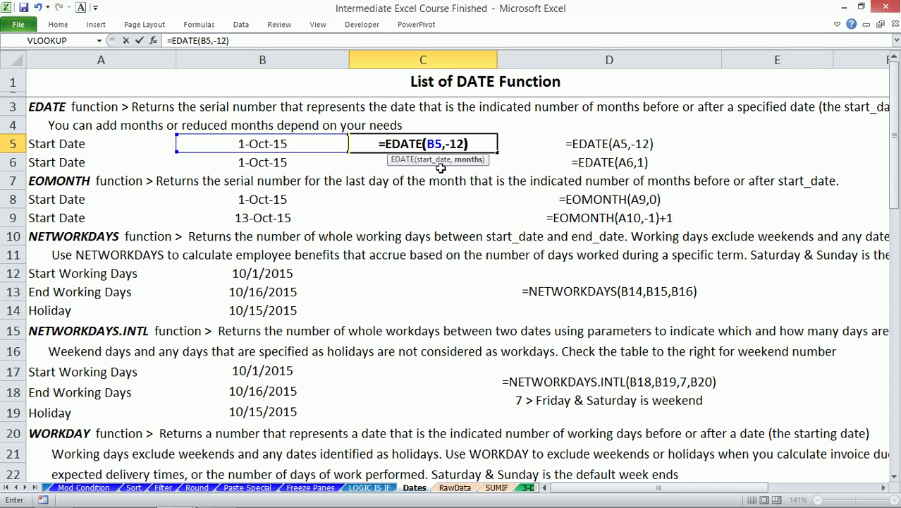
pyautogui.press('Return')
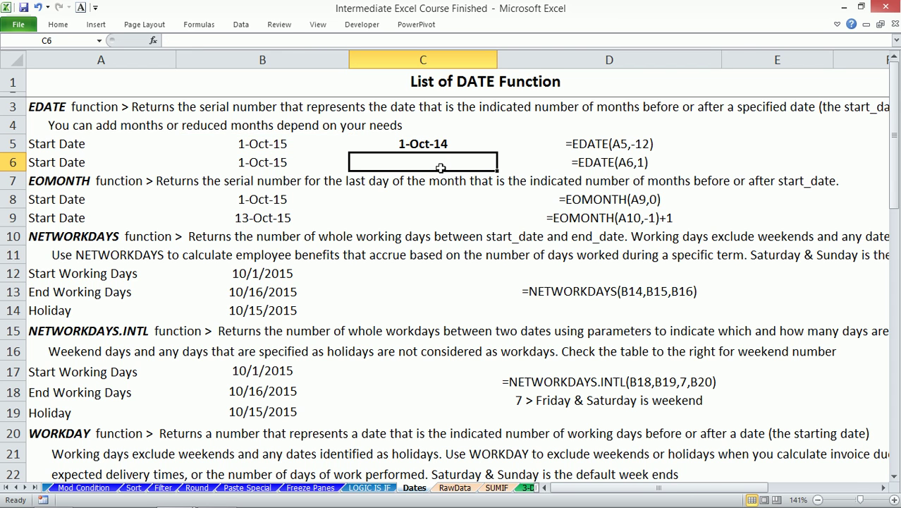
# - Change C5 to =EDATE(B5,-5), showing 1-May-15, and create a new blank workbook
pyautogui.press('Up')
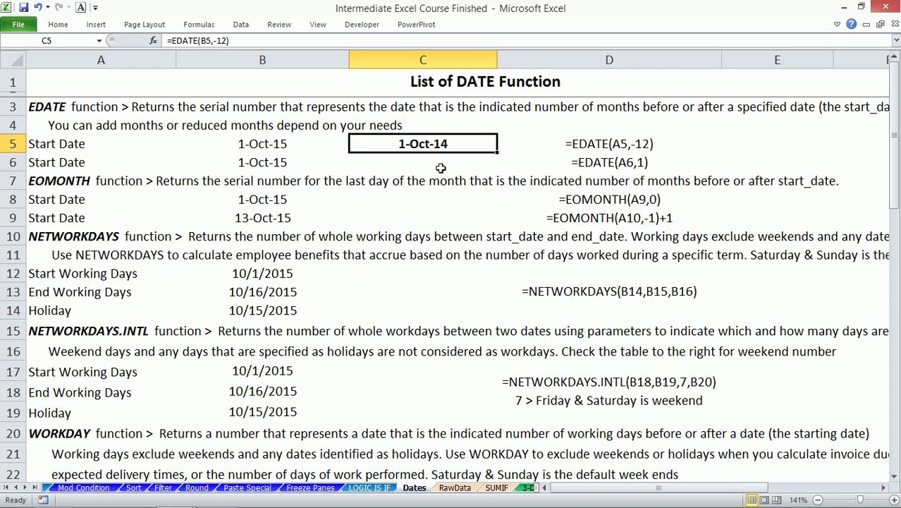
pyautogui.click(228, 40)
pyautogui.press('BackSpace')
pyautogui.press('BackSpace')
pyautogui.write('5')
pyautogui.press('Return')
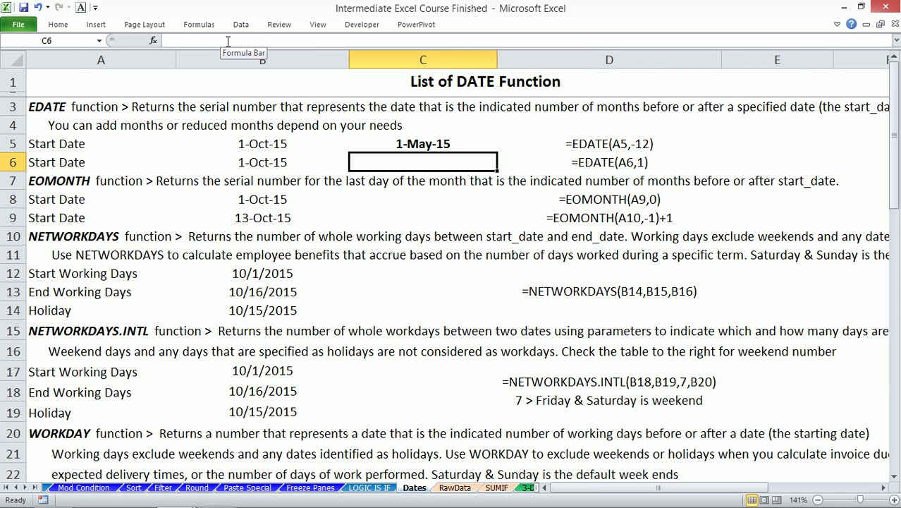
pyautogui.hotkey('ctrl', 'n')
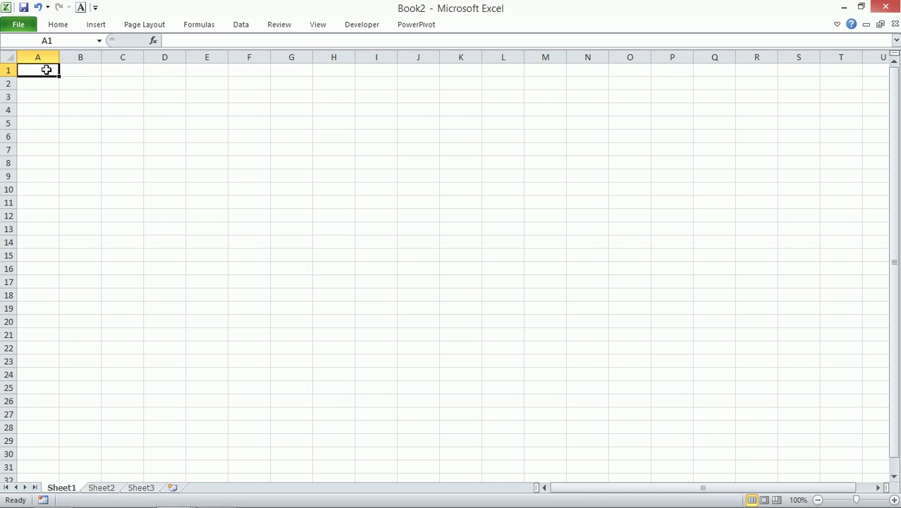
# - Enter the date 1/1/2016 in A1 of Book2, starting from today's date
pyautogui.hotkey('ctrl', ';')
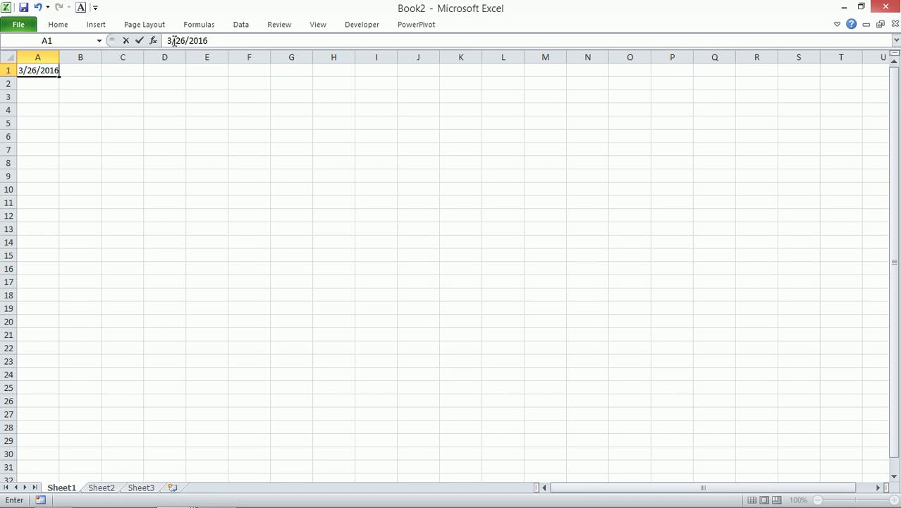
pyautogui.doubleClick(167, 41)
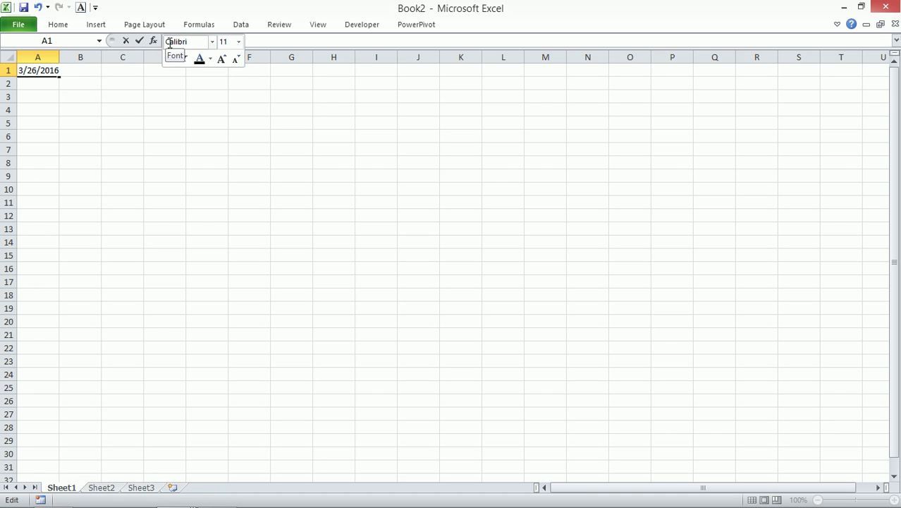
pyautogui.press('Escape')
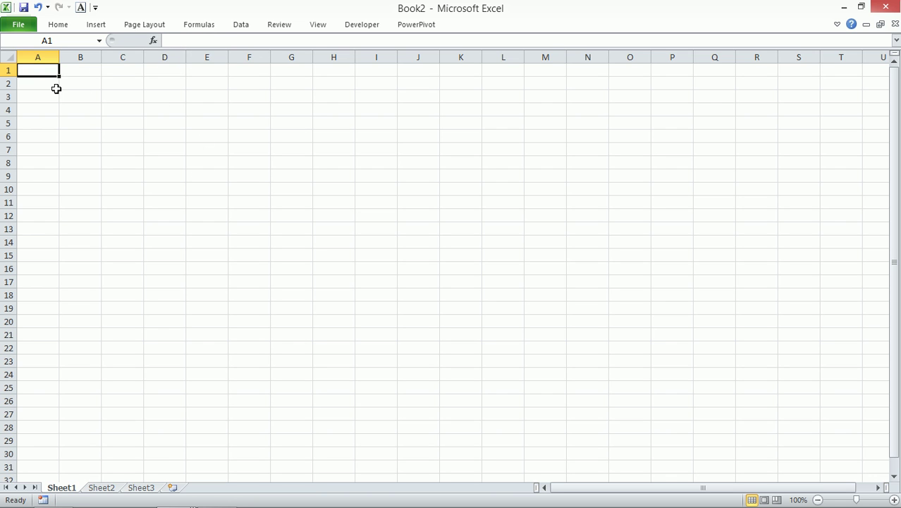
pyautogui.press('BackSpace')
pyautogui.press('Escape')
pyautogui.hotkey('ctrl', ';')
pyautogui.moveTo(167, 40); pyautogui.dragTo(172, 40)
pyautogui.write('1/26/2016')
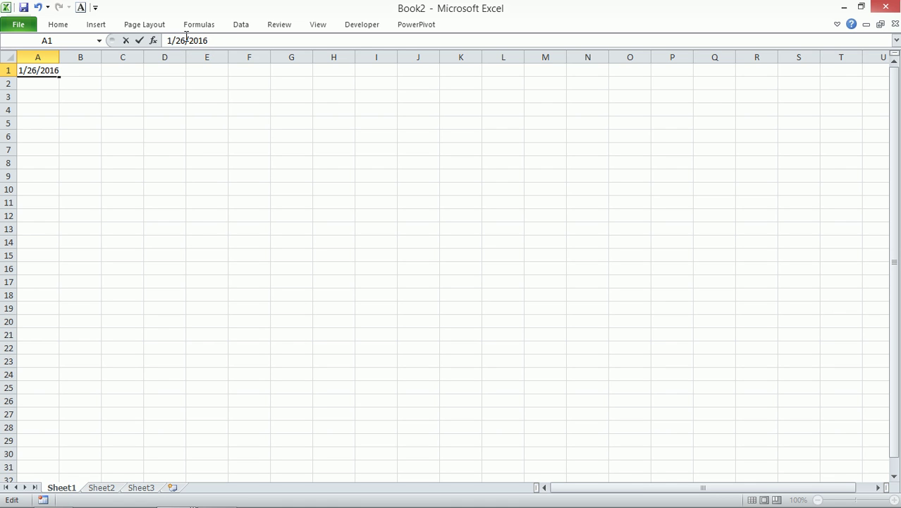
pyautogui.moveTo(174, 41); pyautogui.dragTo(182, 40)
pyautogui.write('1')
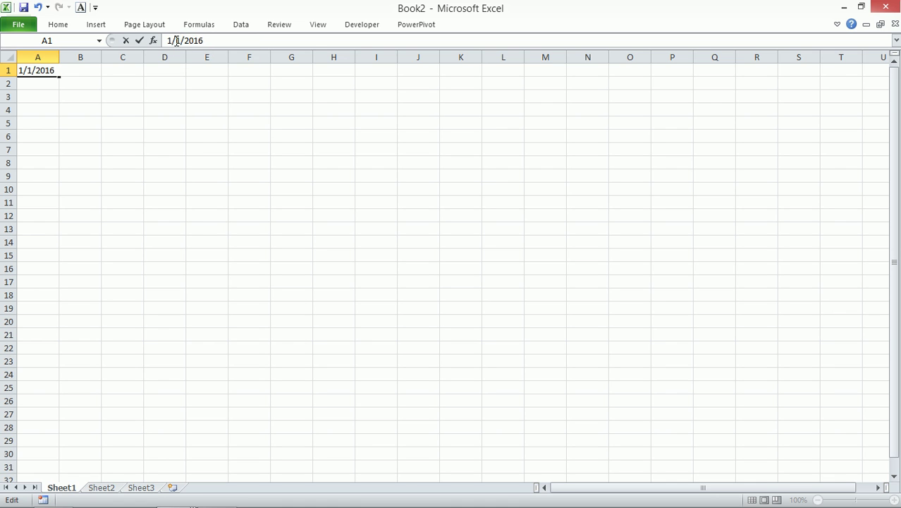
pyautogui.hotkey('ctrl', 'Return')
# - Fill A1:P1 with a monthly date series ending 4/1/2017
pyautogui.moveTo(60, 75); pyautogui.dragTo(673, 88)
pyautogui.click(702, 83)
pyautogui.click(733, 188)
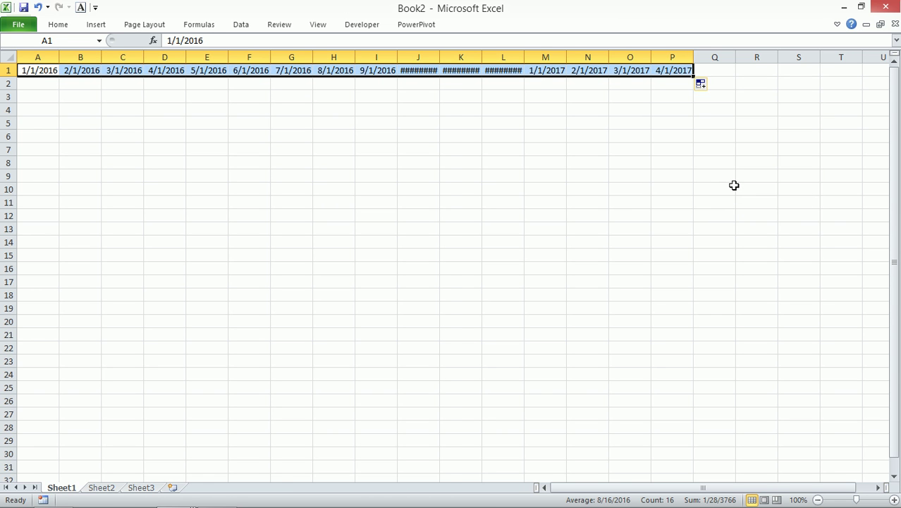
# - Give the row 1 dates the custom number format mmm yyyy
pyautogui.hotkey('ctrl', '1')
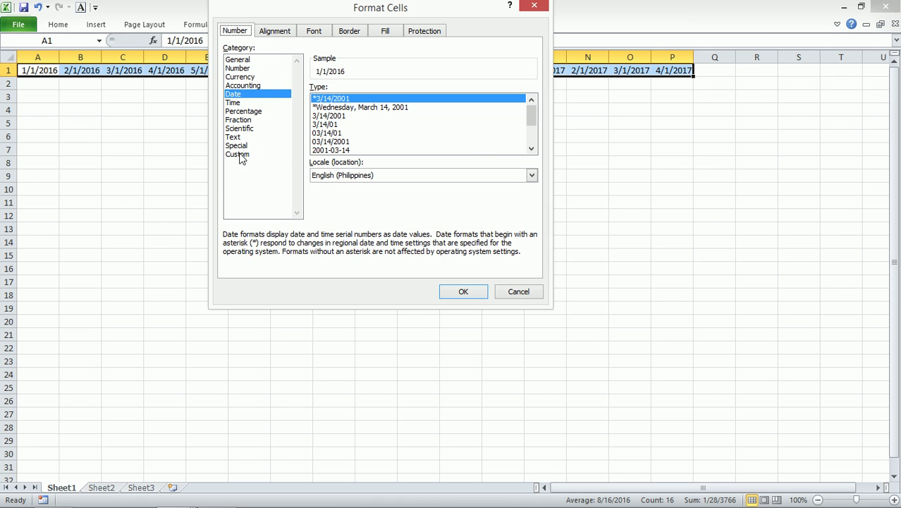
pyautogui.click(240, 155)
pyautogui.doubleClick(379, 100)
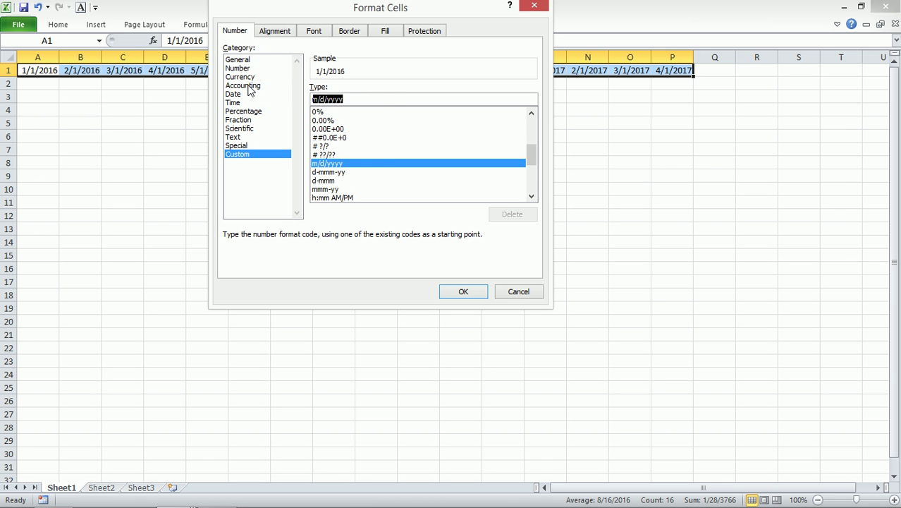
pyautogui.write('mmm')
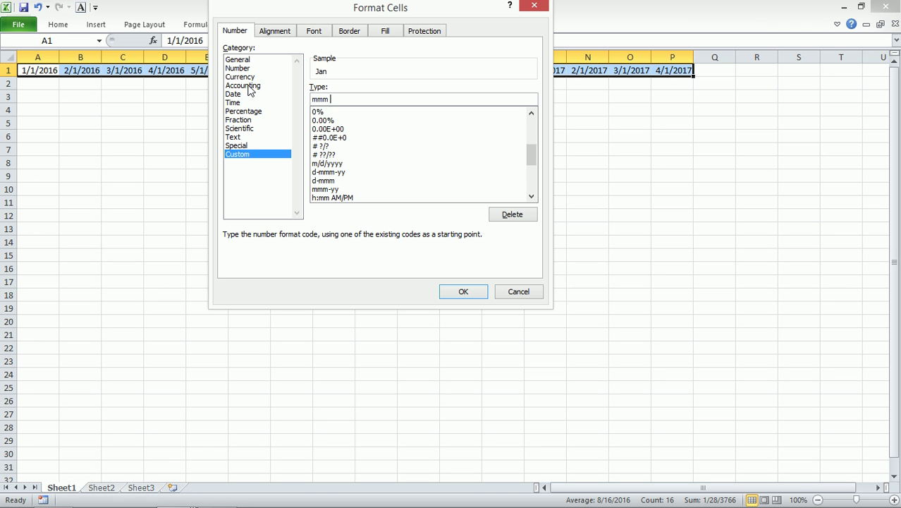
pyautogui.write(' yyy')
pyautogui.click(459, 291)
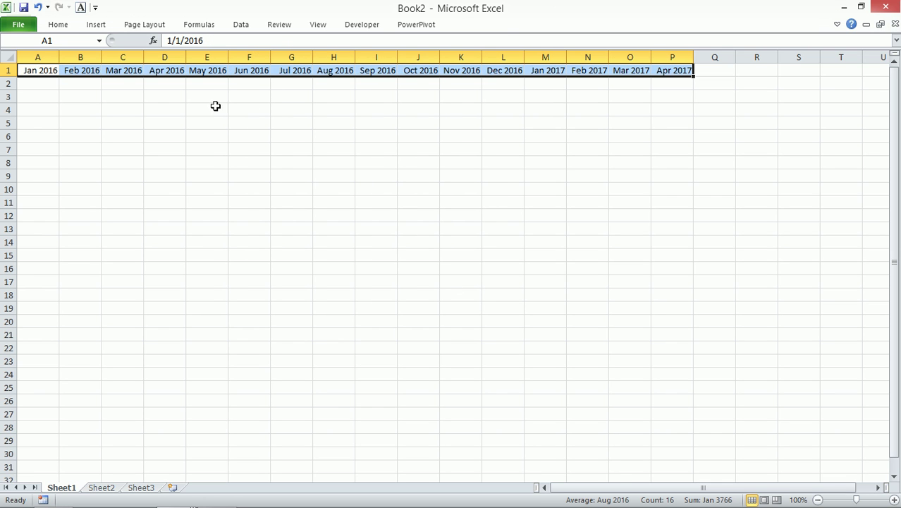
# - Clear the Jan 2017–Apr 2017 dates from columns M to P
pyautogui.moveTo(547, 55); pyautogui.dragTo(660, 55)
pyautogui.press('Delete')
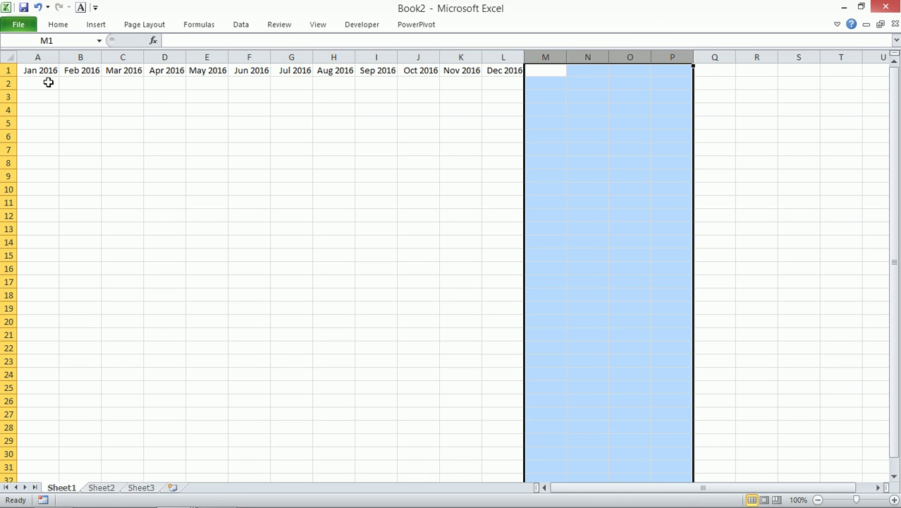
pyautogui.click(41, 76)
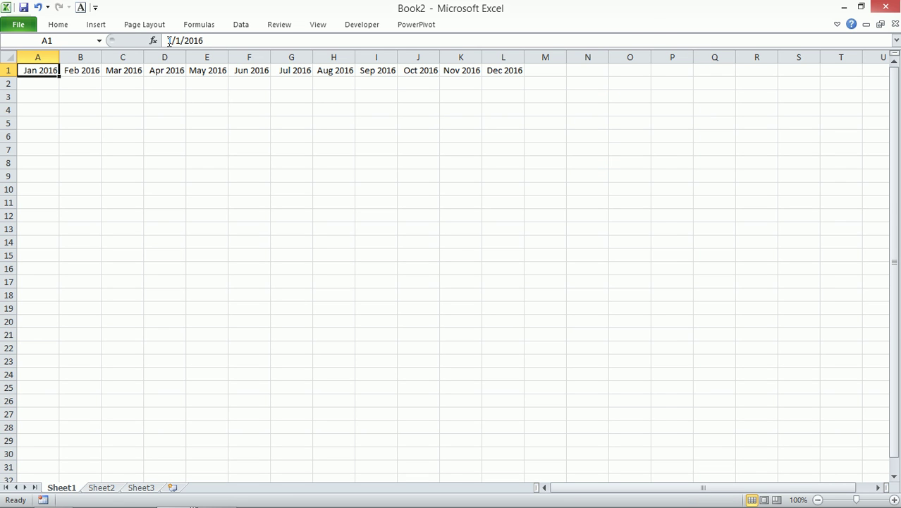
# - Try changing A1's year to 2017, then undo the change
pyautogui.click(211, 37)
pyautogui.press('BackSpace')
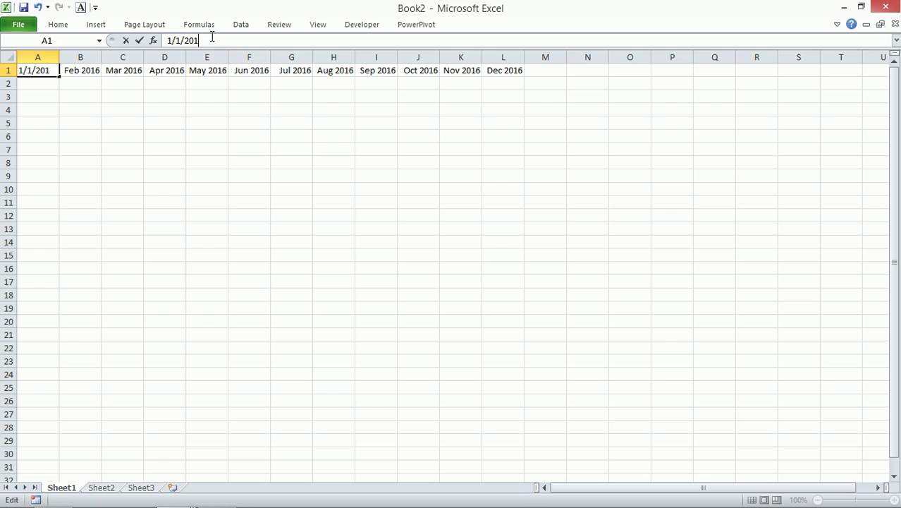
pyautogui.write('7')
pyautogui.press('Return')
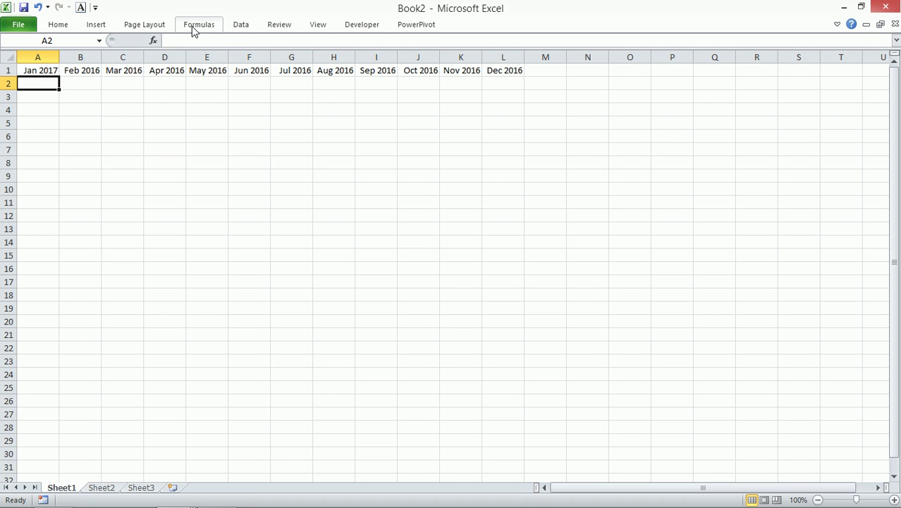
pyautogui.hotkey('ctrl', 'z')
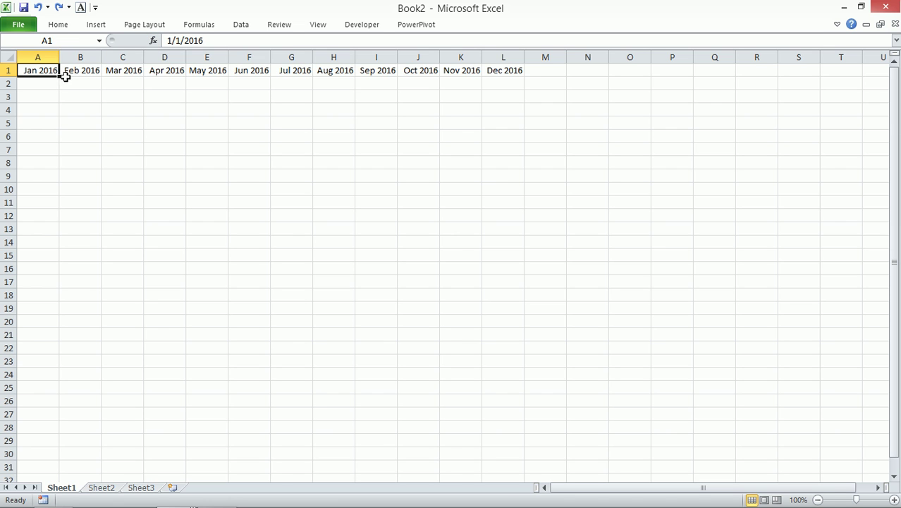
# - Copy the twelve month dates in A1:L1 into row 4 starting at A4
pyautogui.moveTo(50, 72); pyautogui.dragTo(476, 76)
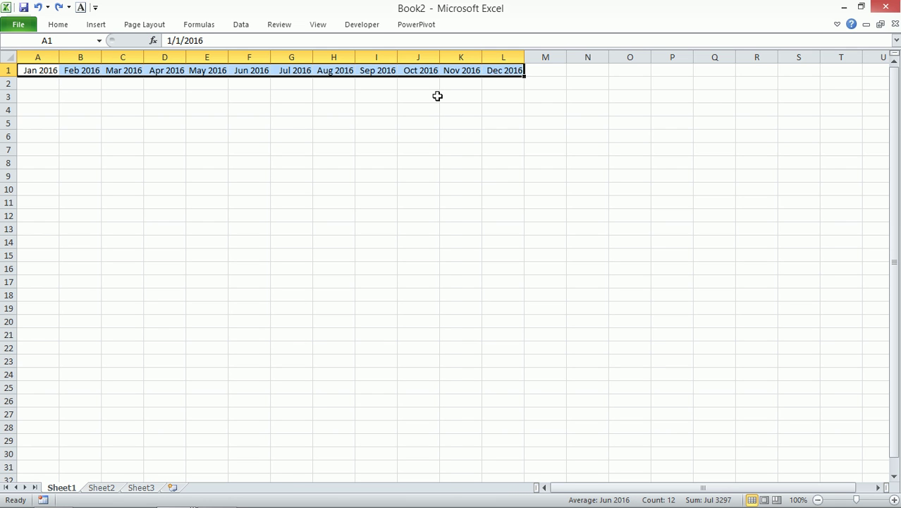
pyautogui.hotkey('ctrl', 'c')
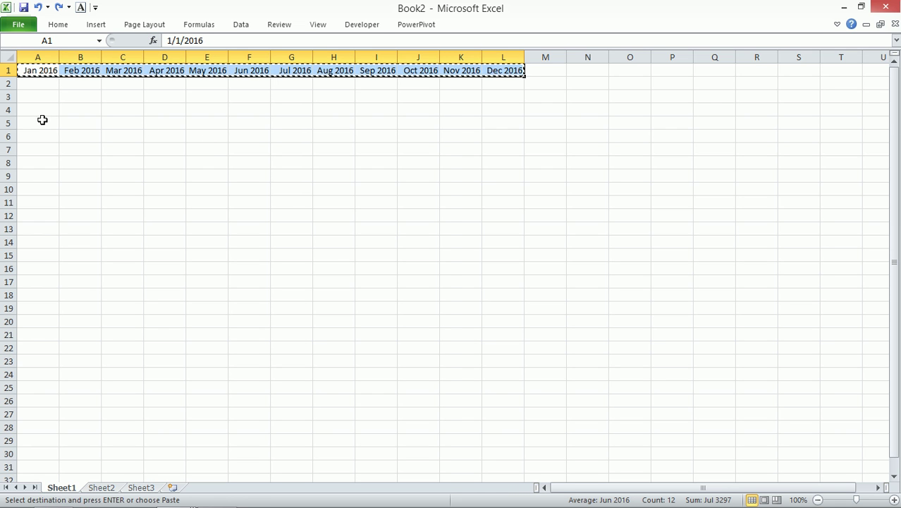
pyautogui.click(34, 109)
pyautogui.hotkey('ctrl', 'v')
# - Zoom to A1:M8 and autofit the column widths so May 2016 displays fully
pyautogui.moveTo(45, 68); pyautogui.dragTo(552, 156)
pyautogui.hotkey('alt', 'w')
pyautogui.press('g')
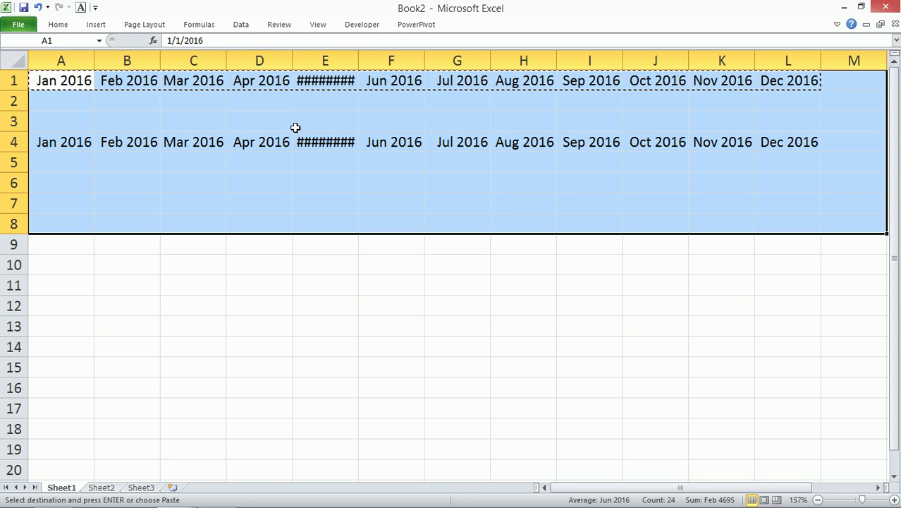
pyautogui.press('alt')
pyautogui.press('o')
pyautogui.press('c')
pyautogui.press('a')
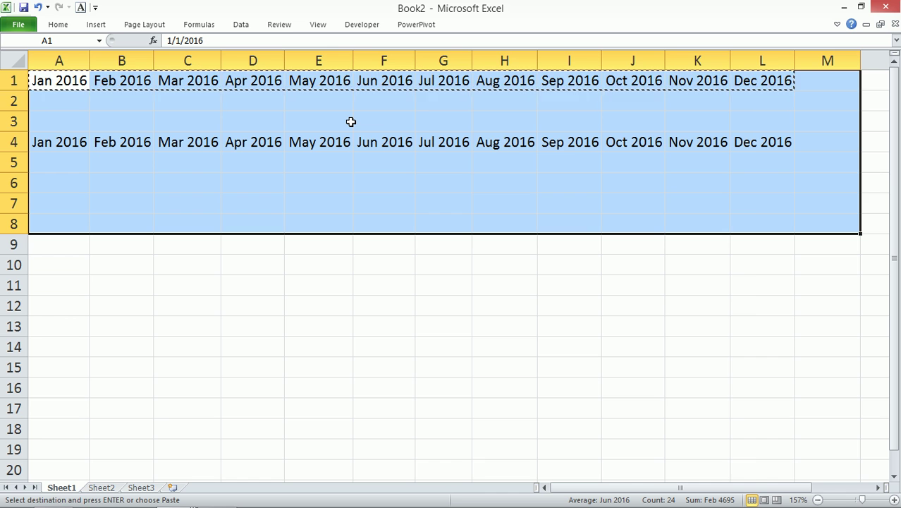
pyautogui.hotkey('ctrl', 'z')
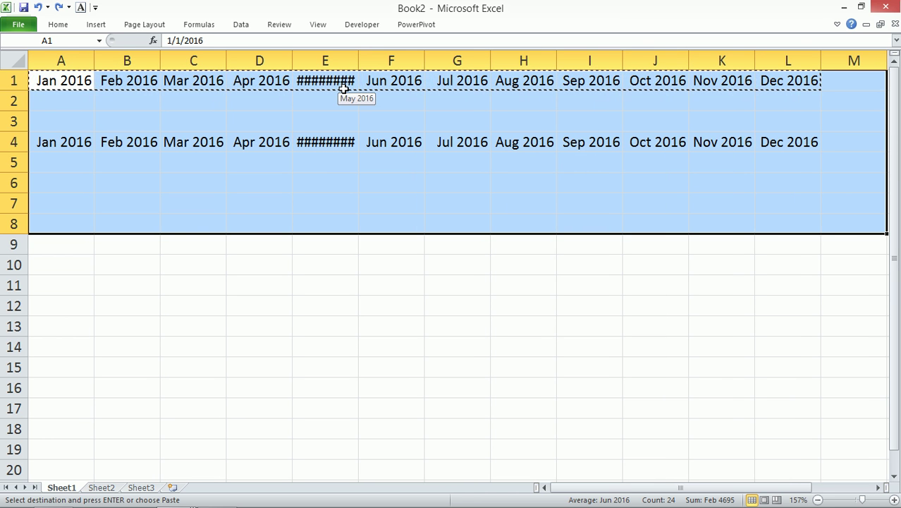
pyautogui.hotkey('alt', 'o')
pyautogui.press('c')
pyautogui.press('a')
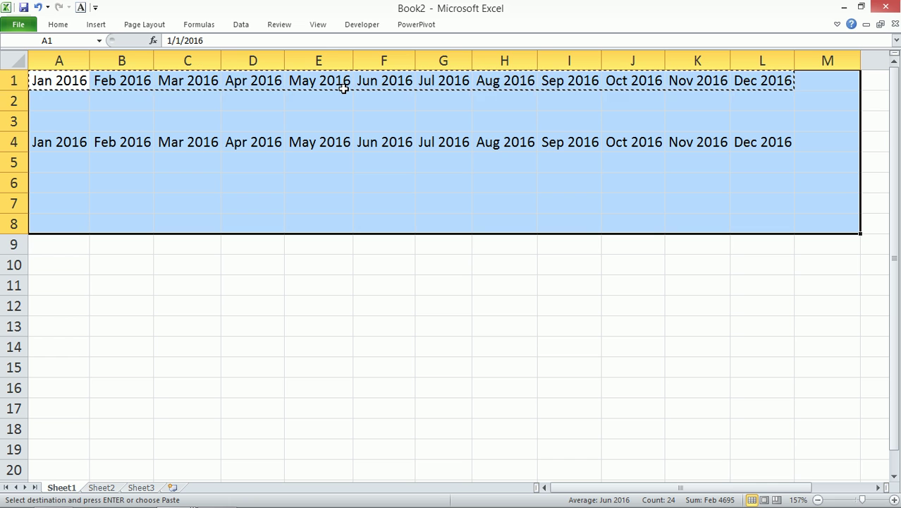
# - Fill B4:L4 with =EDATE(A4,1) in one entry
pyautogui.click(110, 143)
pyautogui.moveTo(123, 143); pyautogui.dragTo(753, 144)
pyautogui.write('=')
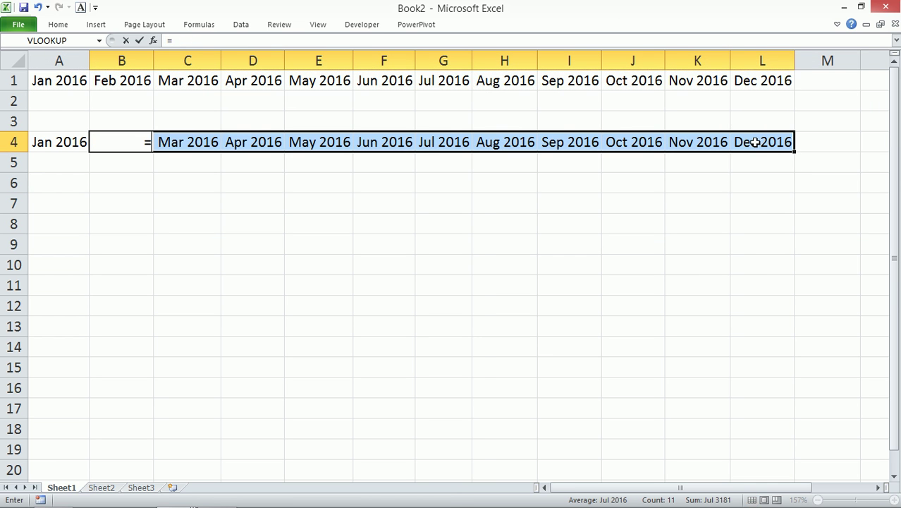
pyautogui.write('eda')
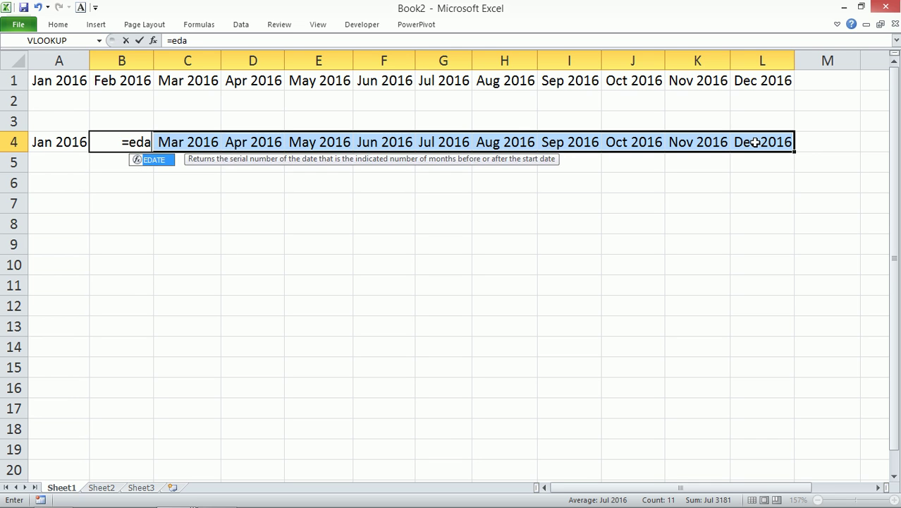
pyautogui.press('Tab')
pyautogui.press('Left')
pyautogui.write(',')
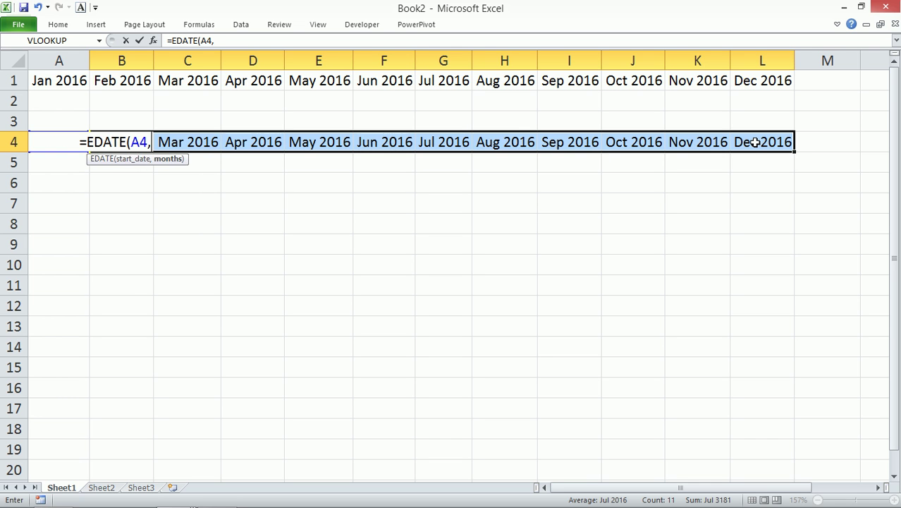
pyautogui.write('1)')
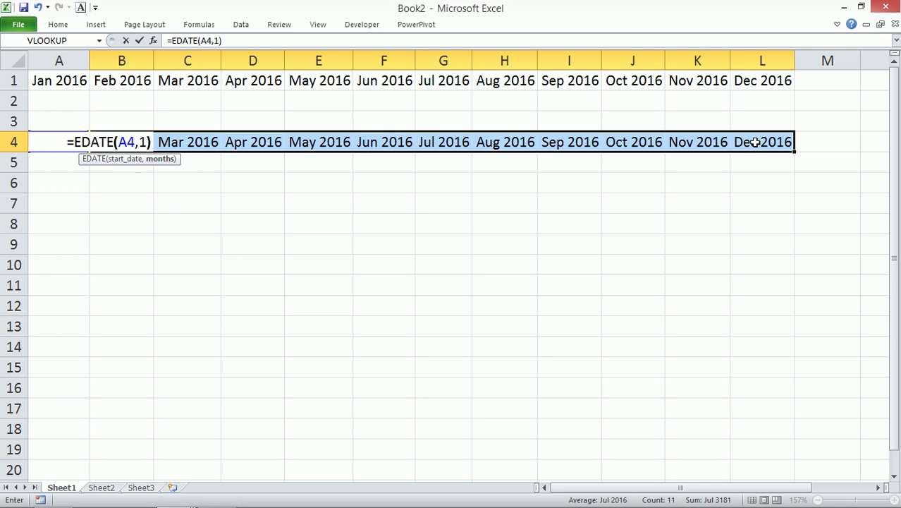
pyautogui.hotkey('ctrl', 'Return')
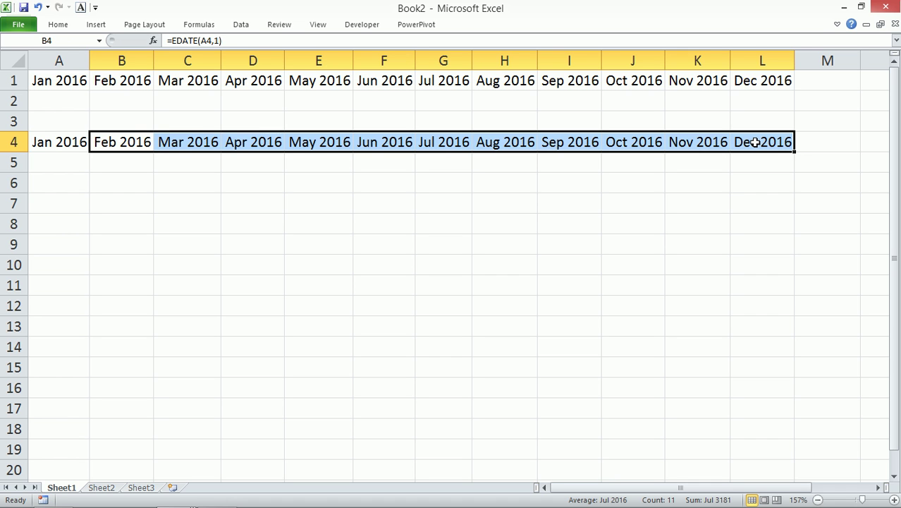
# - Change A4 to 1/1/2017 and compare the row 4 results with row 1's months
pyautogui.click(59, 142)
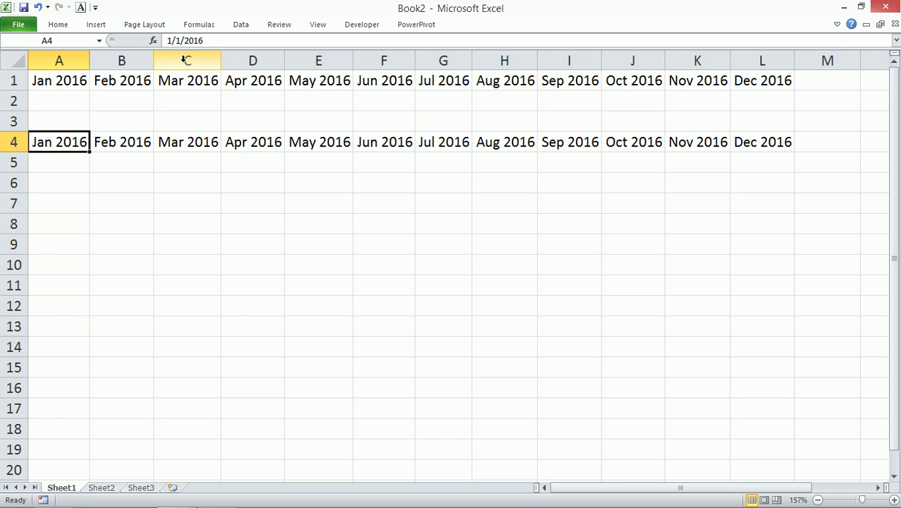
pyautogui.click(220, 41)
pyautogui.press('BackSpace')
pyautogui.write('7')
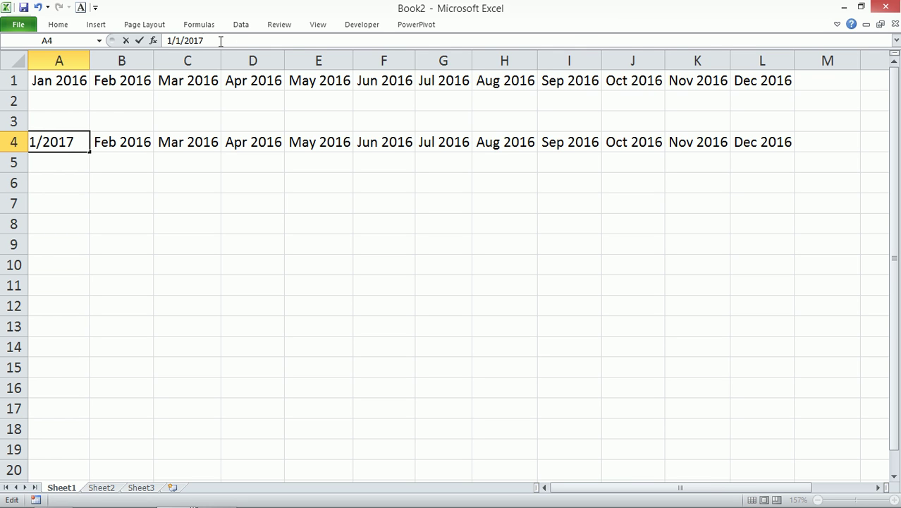
pyautogui.press('Return')
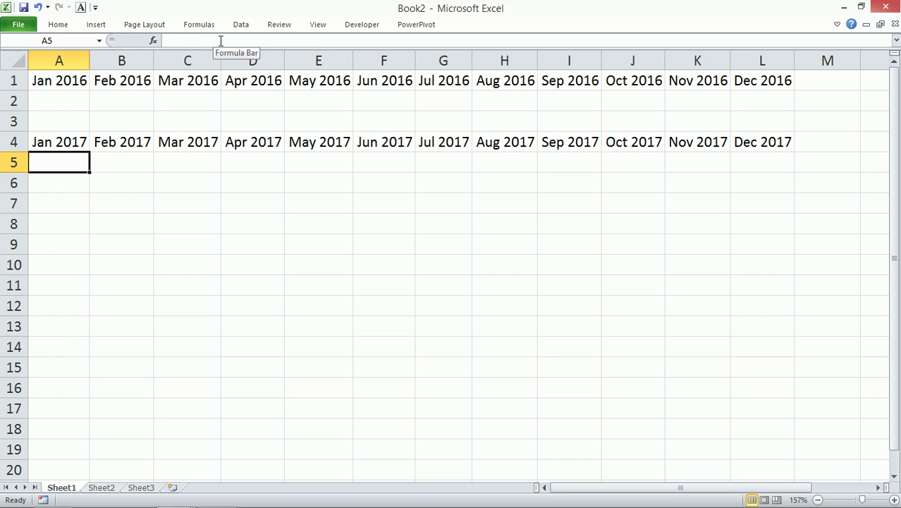
pyautogui.moveTo(106, 141); pyautogui.dragTo(749, 146)
pyautogui.click(65, 142)
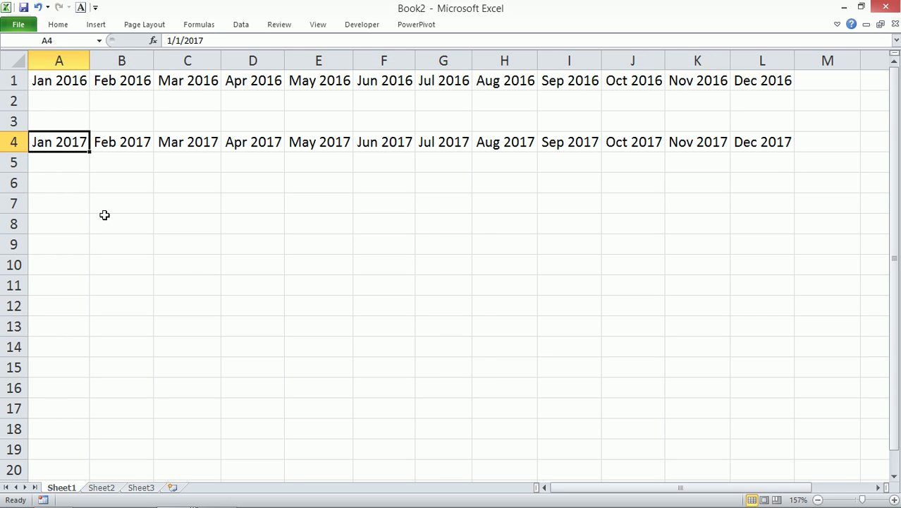
pyautogui.moveTo(80, 84); pyautogui.dragTo(762, 73)
pyautogui.moveTo(124, 140); pyautogui.dragTo(742, 135)
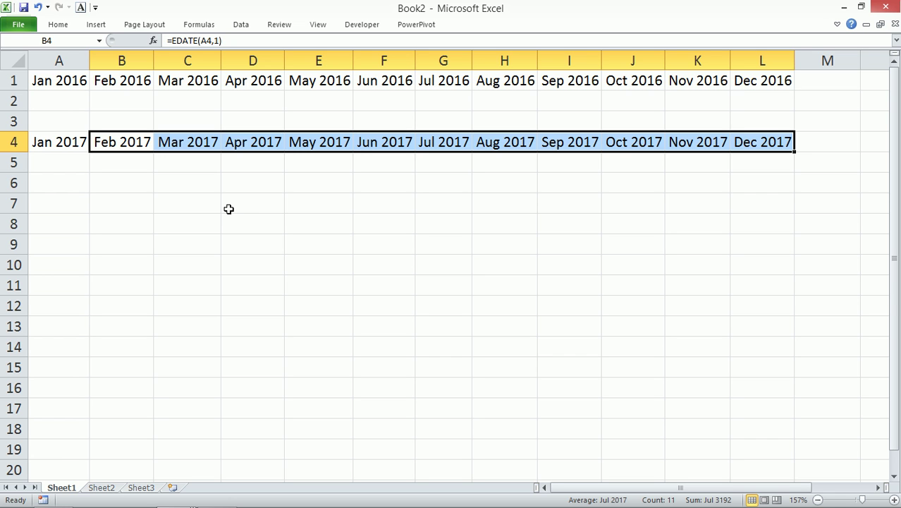
# - Copy the Jan 2017 date from A4 into A7
pyautogui.click(66, 204)
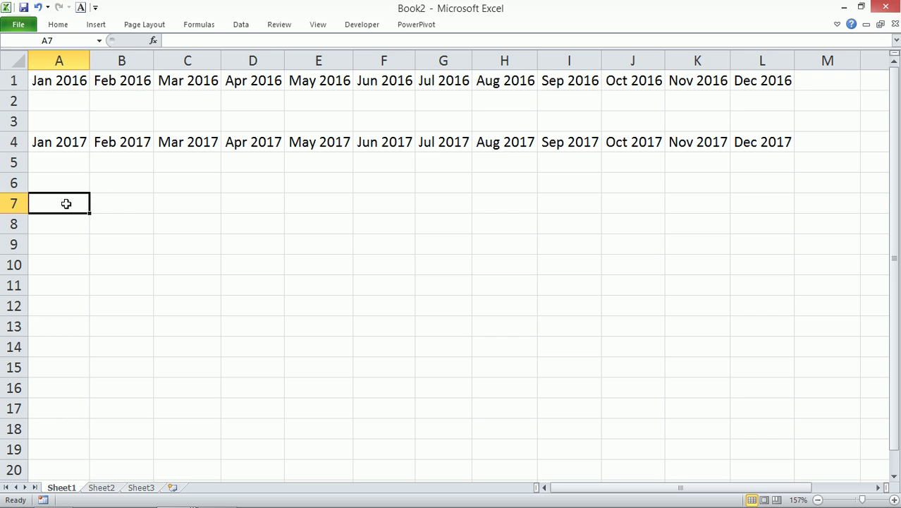
pyautogui.click(62, 143)
pyautogui.hotkey('ctrl', 'c')
pyautogui.click(58, 201)
pyautogui.hotkey('ctrl', 'v')
# - Enter =EDATE(A7,3) in B7
pyautogui.click(125, 209)
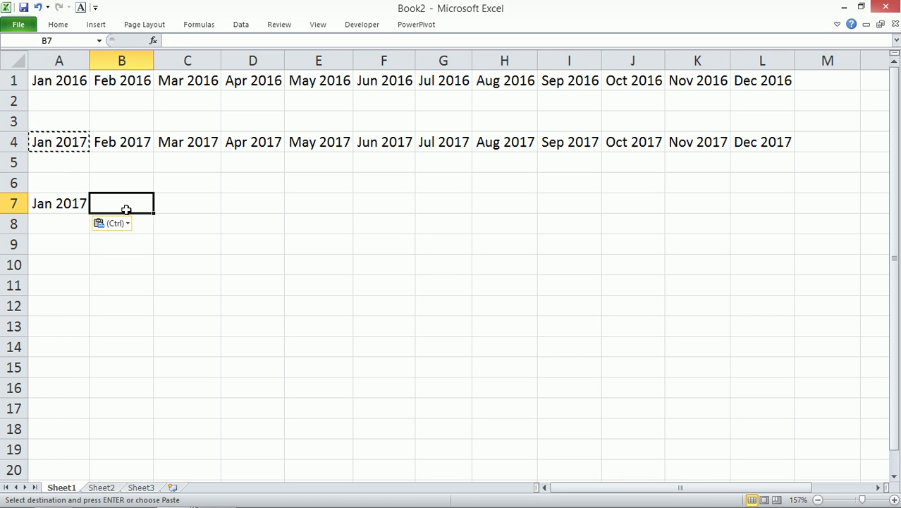
pyautogui.write('=eda')
pyautogui.press('Tab')
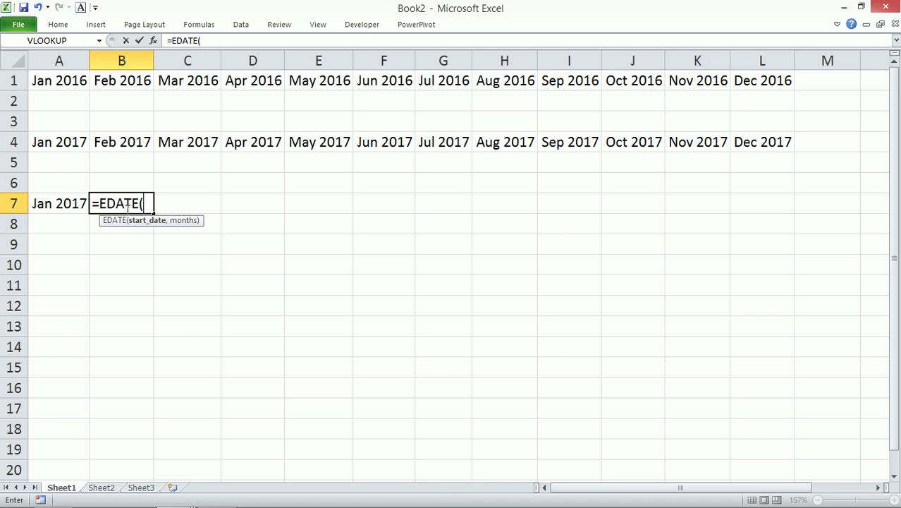
pyautogui.press('Left')
pyautogui.write(',3)')
pyautogui.hotkey('ctrl', 'Return')
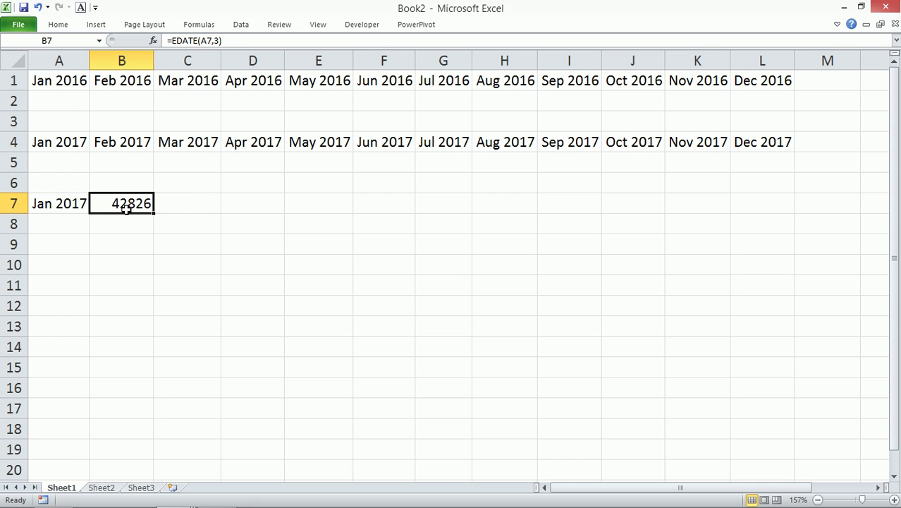
# - Paste A7's month-year formatting onto B7 with Paste Special Formats
pyautogui.click(57, 204)
pyautogui.hotkey('ctrl', 'c')
pyautogui.press('Right')
pyautogui.hotkey('ctrl', 'alt', 'v')
pyautogui.press('t')
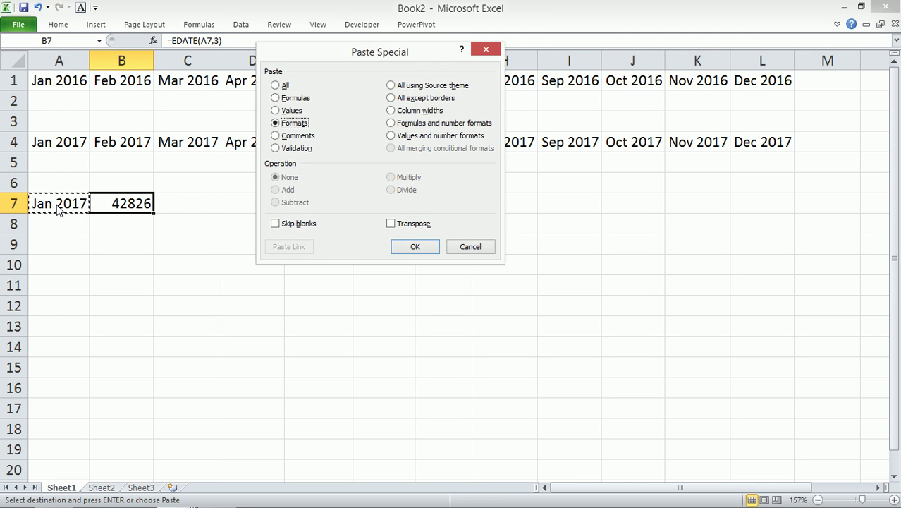
pyautogui.press('Return')
# - Fill the quarterly EDATE formula right to K7 and check the C7–H7 formulas
pyautogui.moveTo(154, 214); pyautogui.dragTo(705, 229)
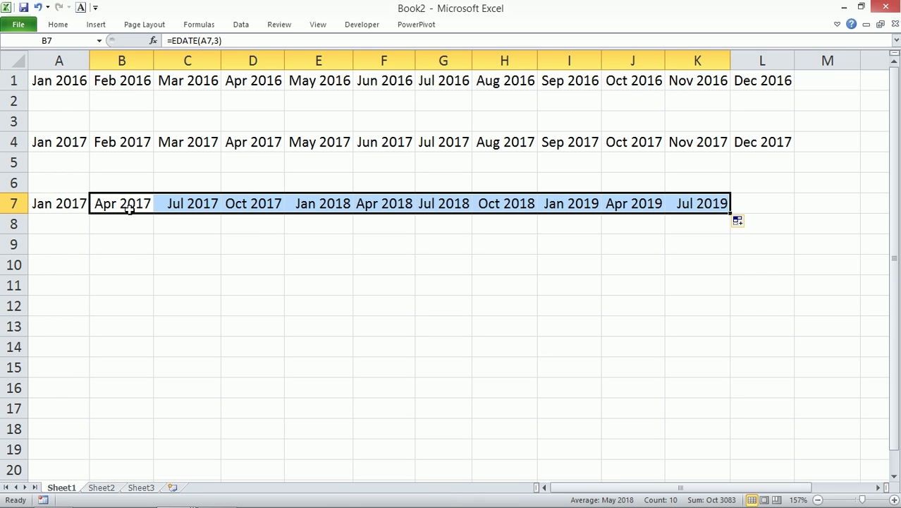
pyautogui.click(185, 204)
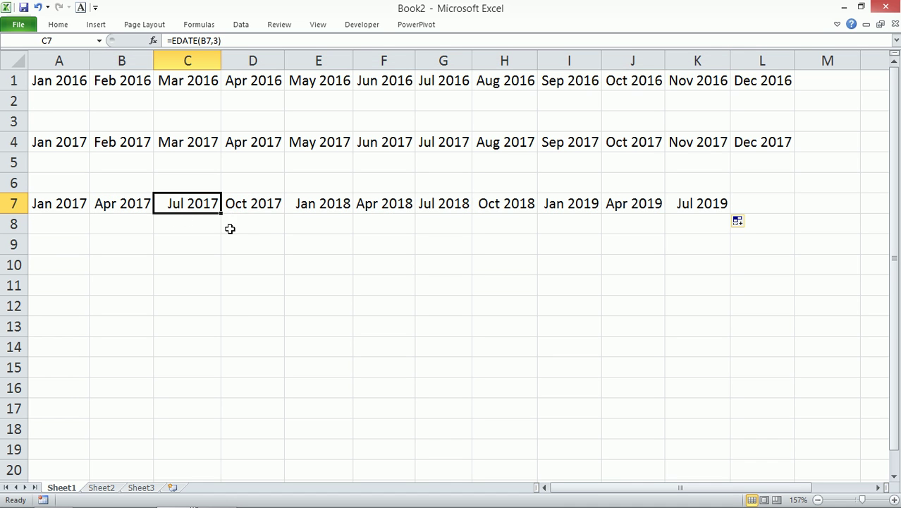
pyautogui.click(257, 199)
pyautogui.click(337, 204)
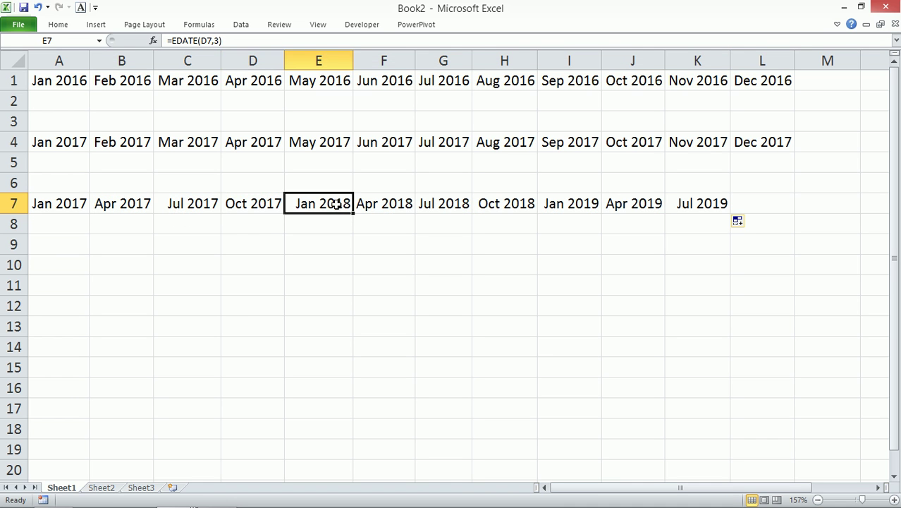
pyautogui.click(390, 203)
pyautogui.click(457, 205)
pyautogui.click(491, 207)
# - Change the A7 start date to 1/1/2016
pyautogui.click(71, 204)
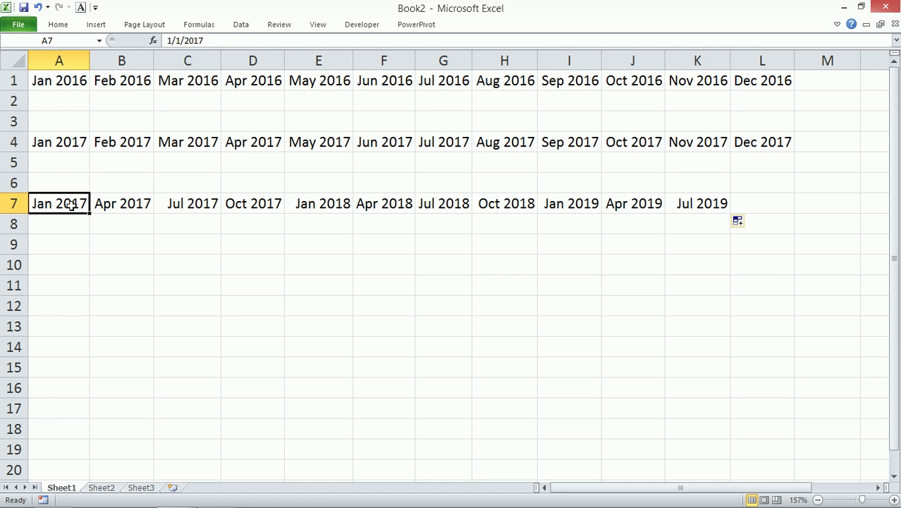
pyautogui.moveTo(198, 40); pyautogui.dragTo(214, 43)
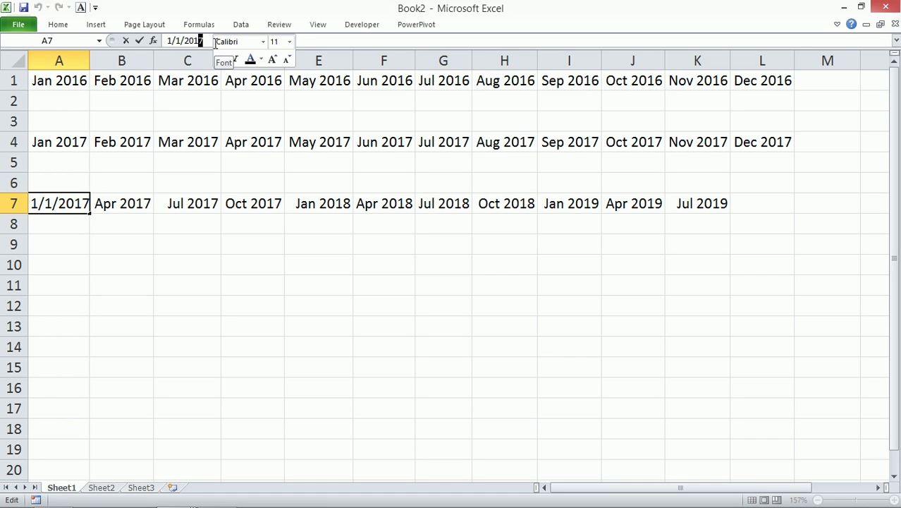
pyautogui.write('6')
pyautogui.press('Return')
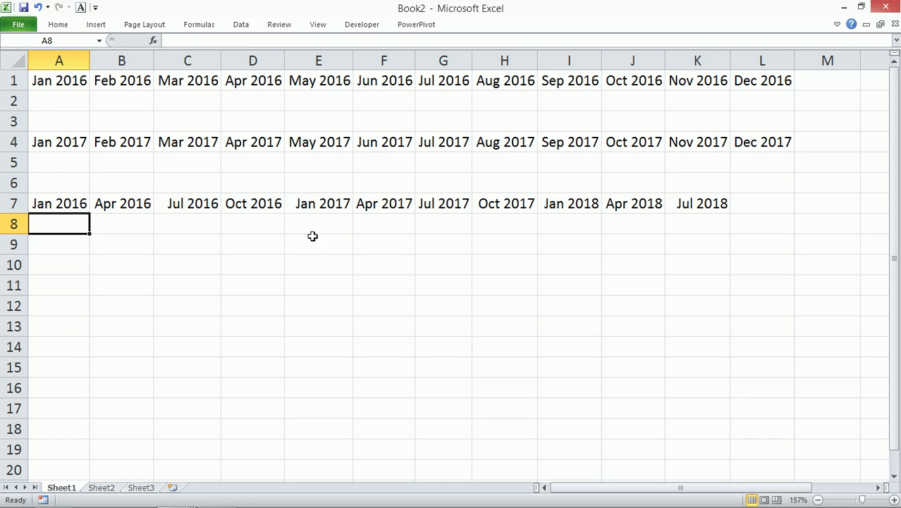
pyautogui.moveTo(75, 83); pyautogui.dragTo(783, 92)
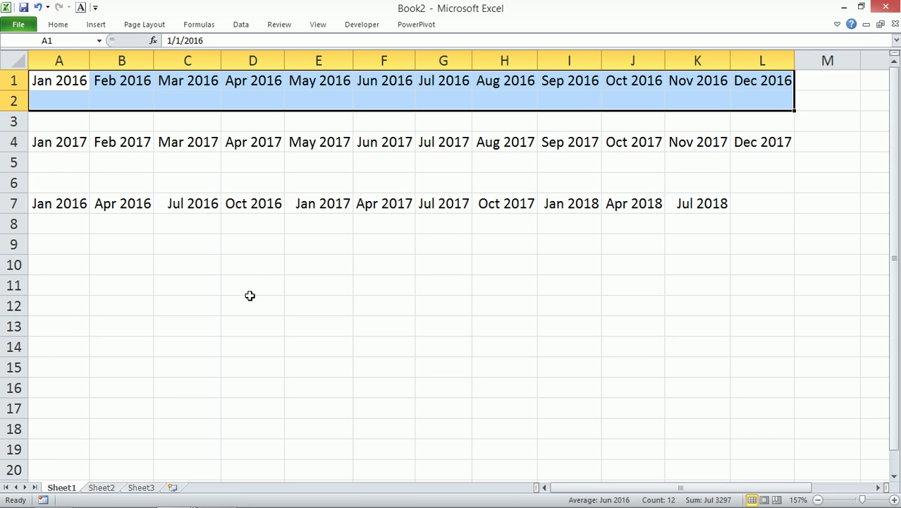
# - Switch to the Intermediate Excel Course Finished workbook and select C8 on its Dates sheet
pyautogui.moveTo(217, 506)
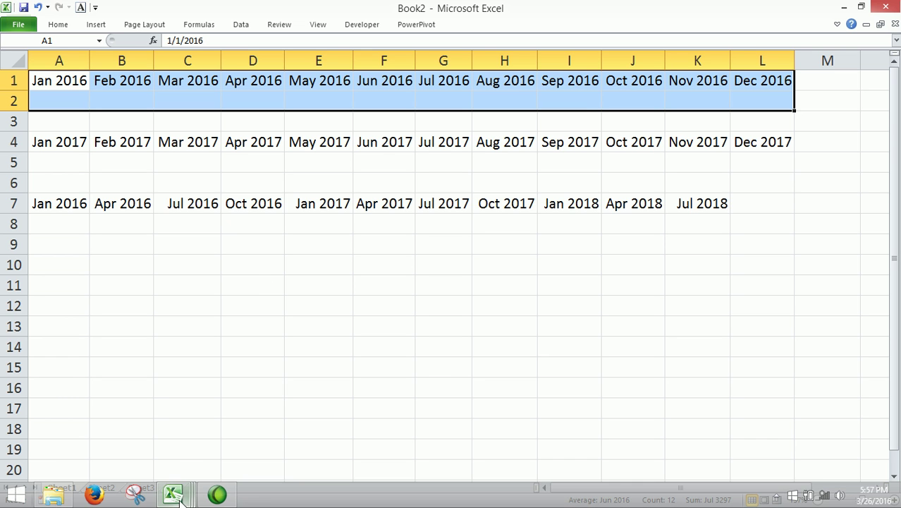
pyautogui.click(173, 494)
pyautogui.click(254, 441)
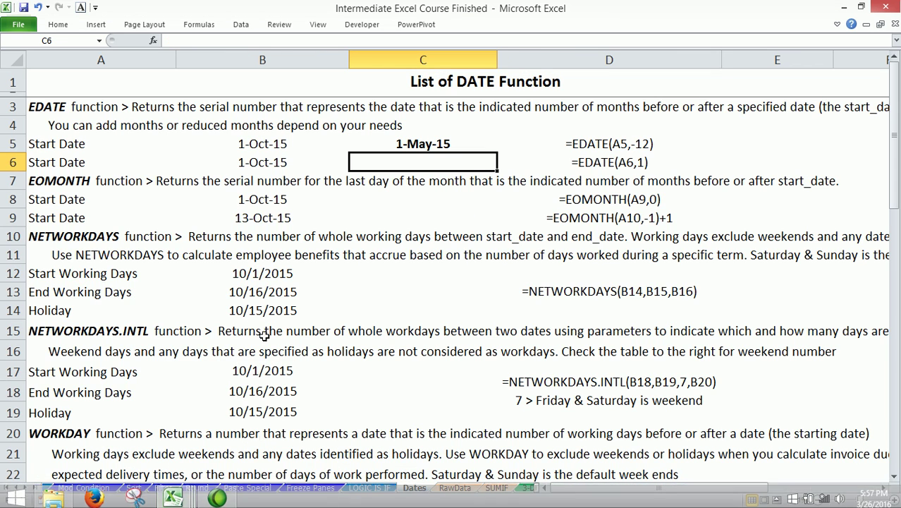
pyautogui.click(380, 196)
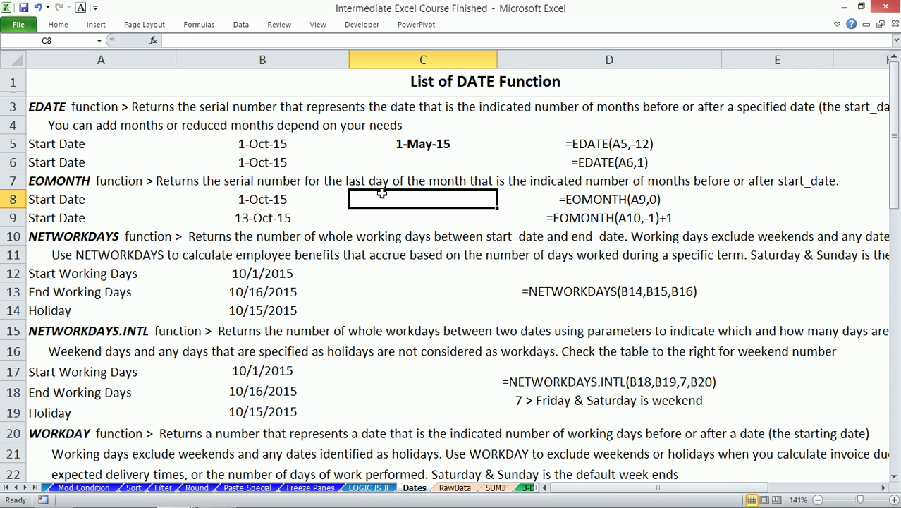
# - Enter =EOMONTH(B8,-5) in C8, returning 31-May-15
pyautogui.write('=')
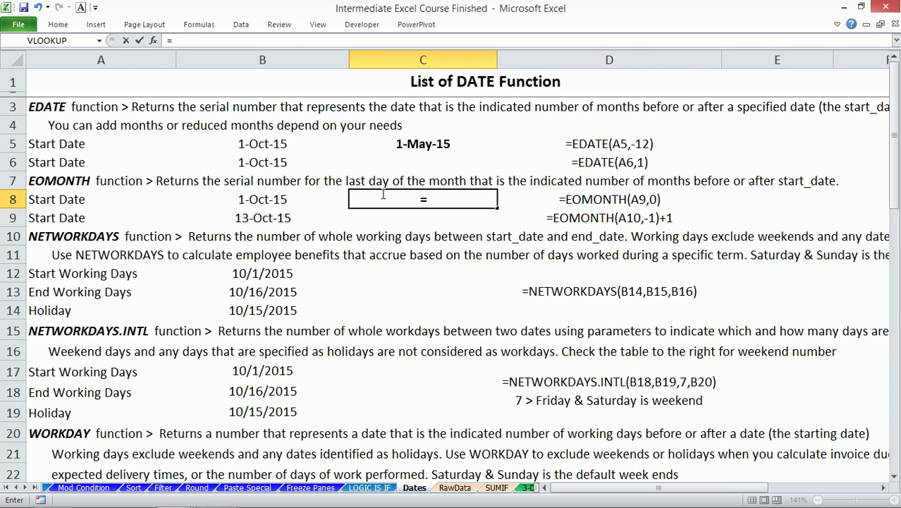
pyautogui.write('eom')
pyautogui.press('Tab')
pyautogui.press('Left')
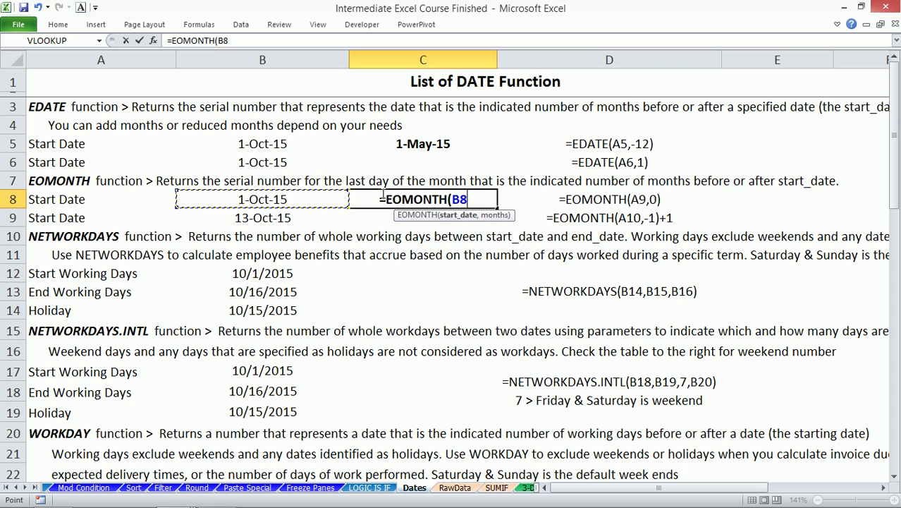
pyautogui.write(',')
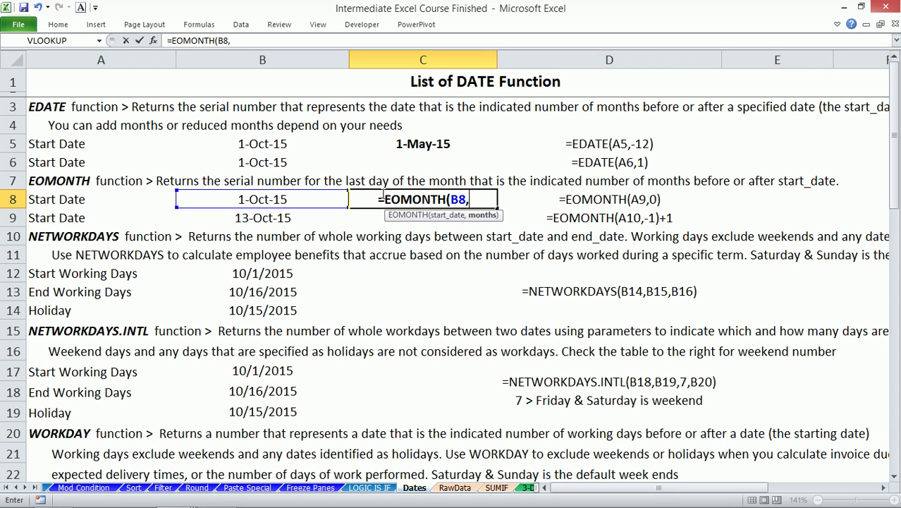
pyautogui.write('-5')
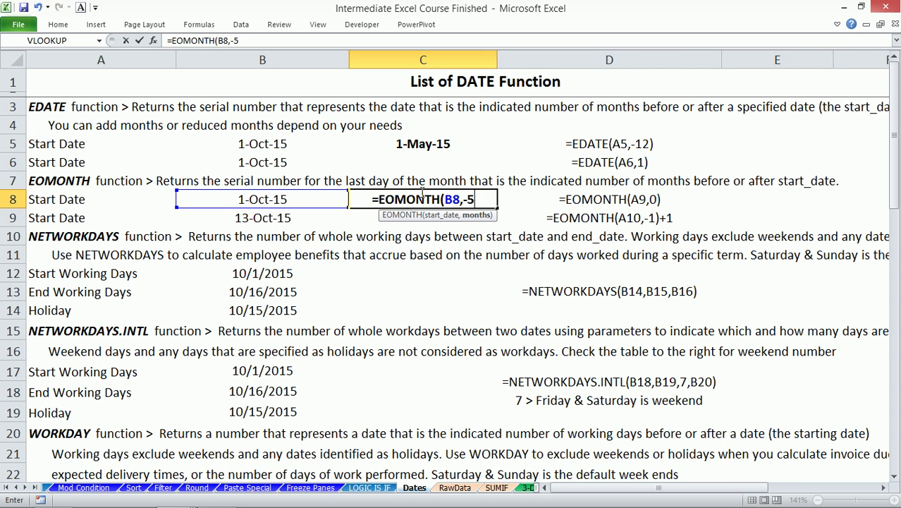
pyautogui.write(')')
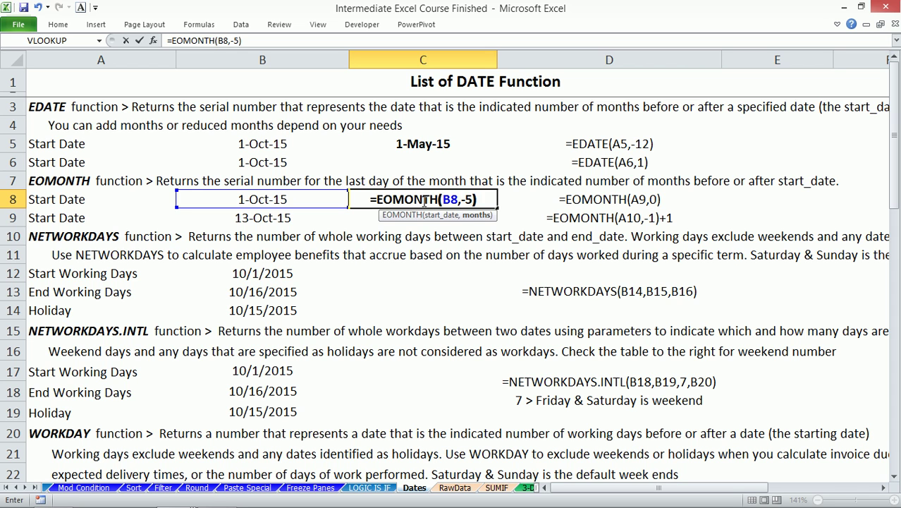
pyautogui.press('Return')
pyautogui.click(422, 201)
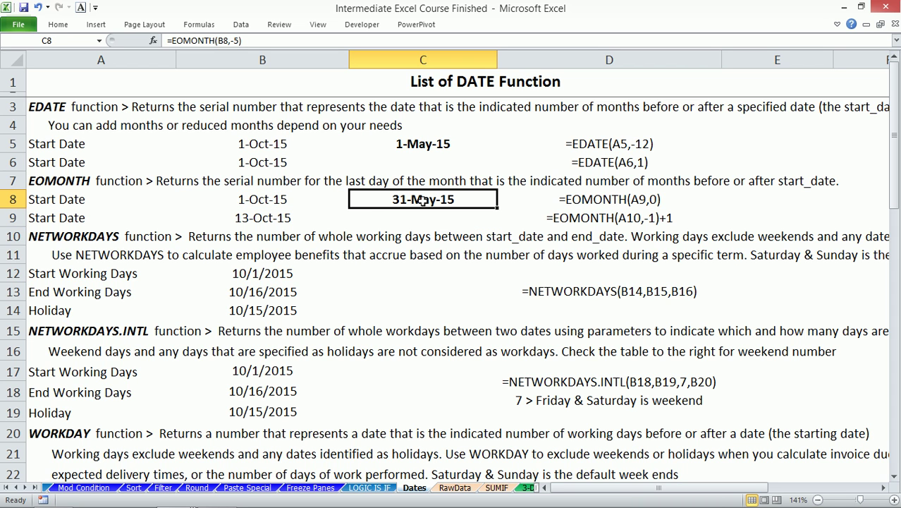
pyautogui.click(236, 40)
pyautogui.write('8')
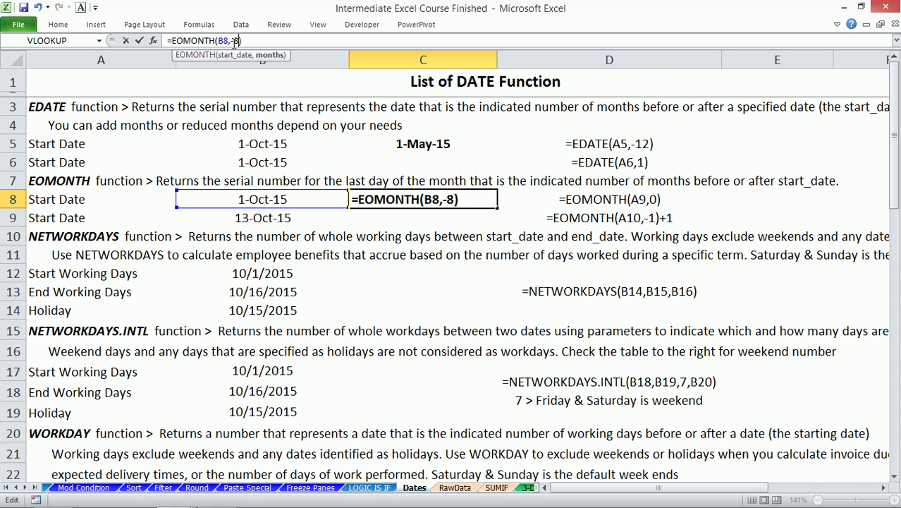
pyautogui.press('Return')
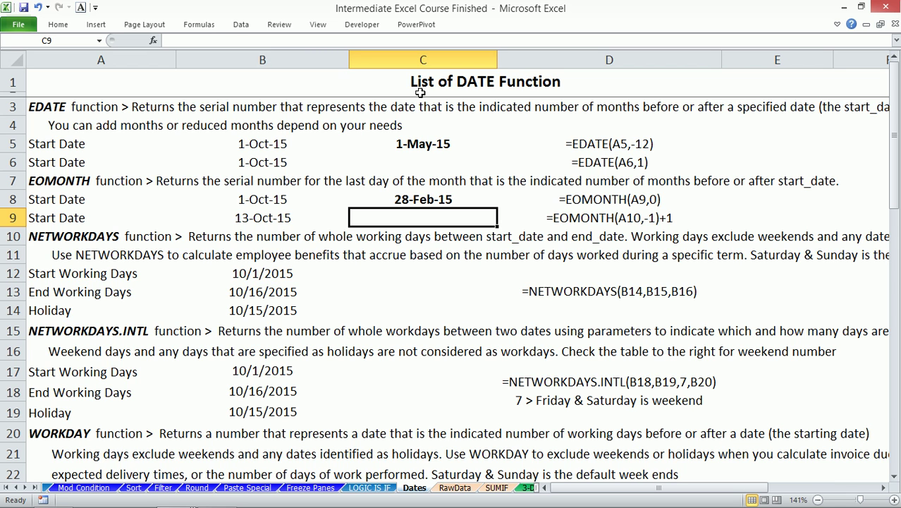
pyautogui.click(405, 198)
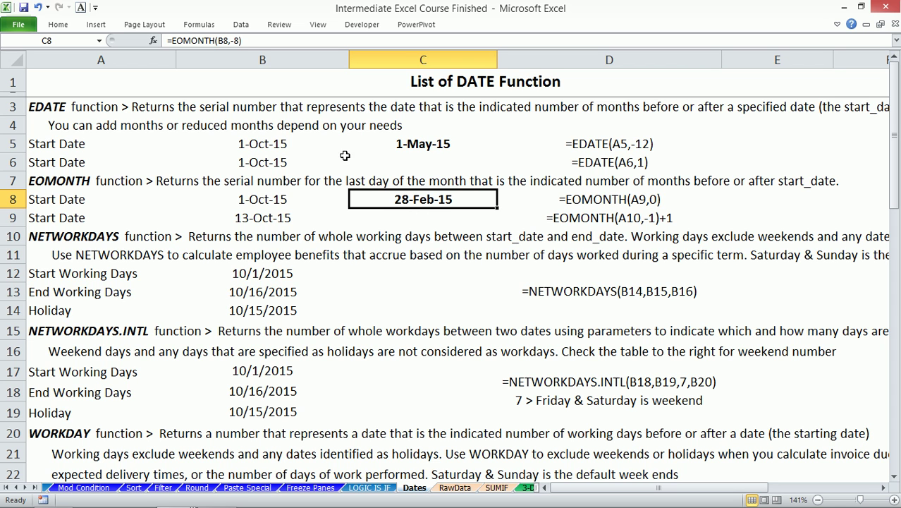
pyautogui.click(174, 40)
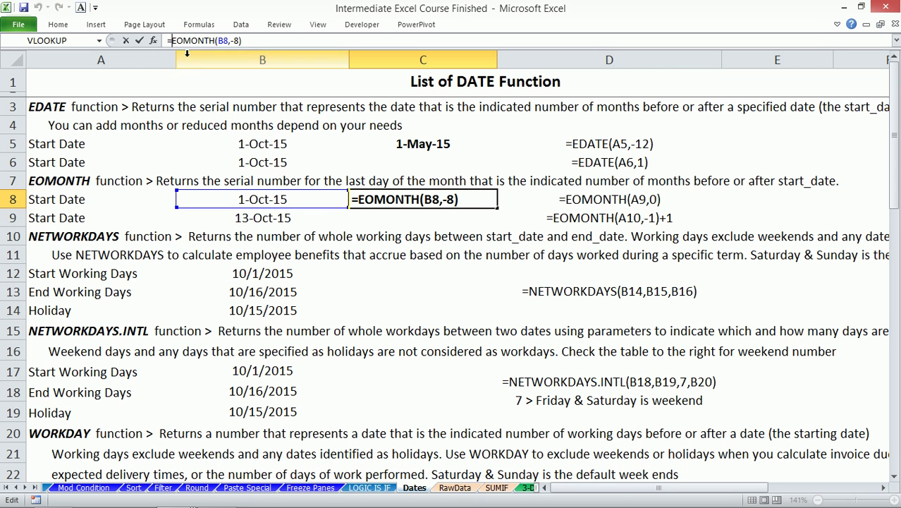
pyautogui.write('day(')
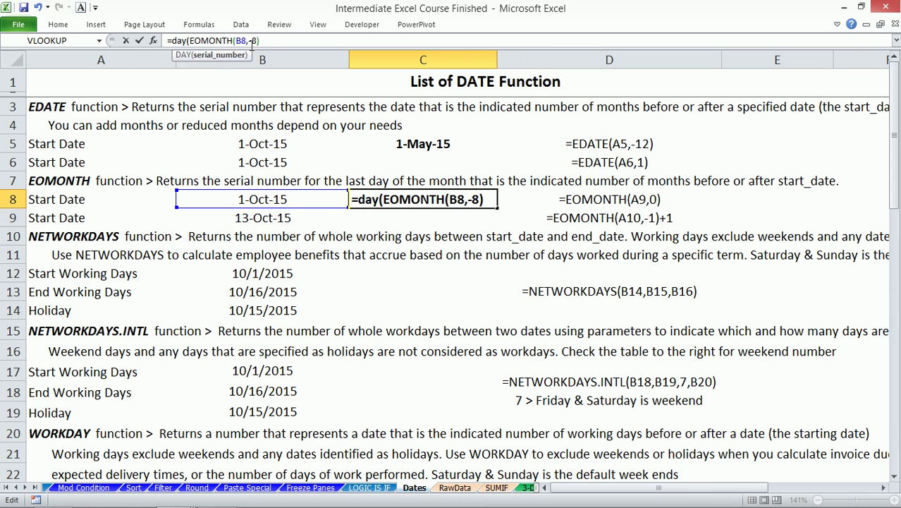
pyautogui.write(')')
pyautogui.press('Return')
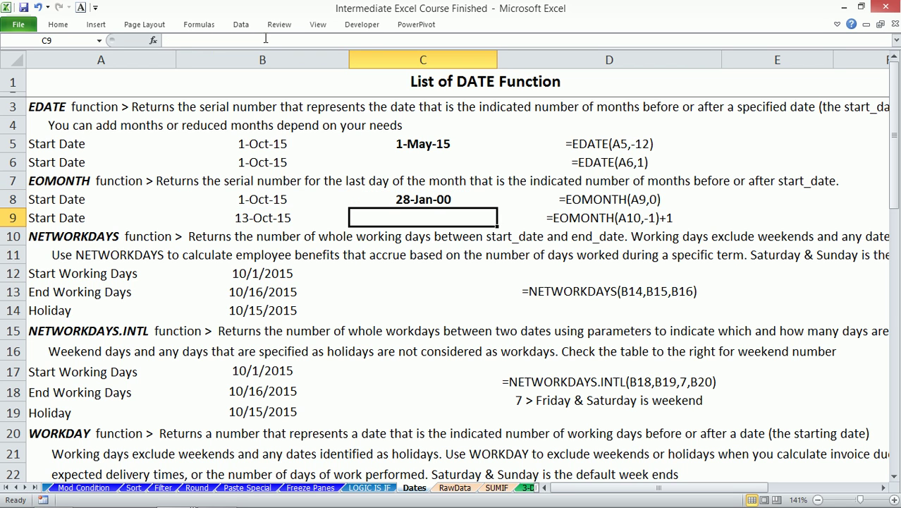
pyautogui.click(419, 199)
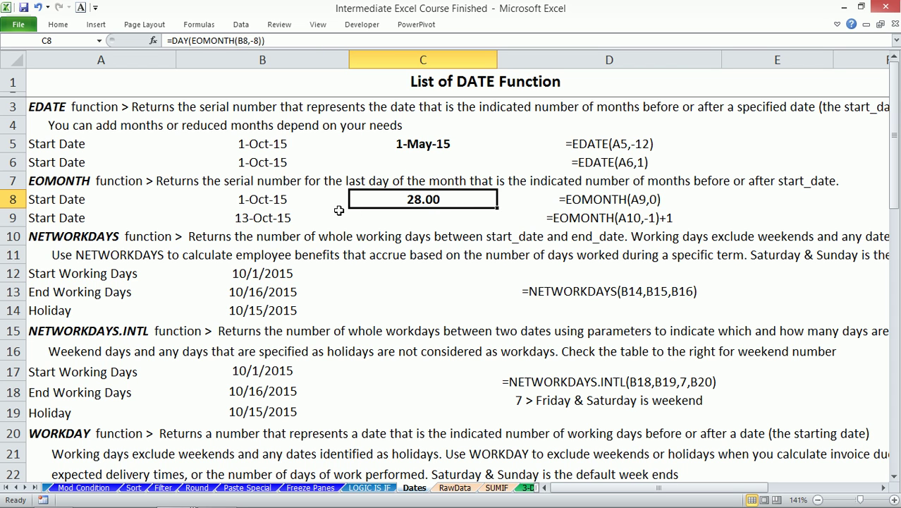
pyautogui.hotkey('ctrl', 'z')
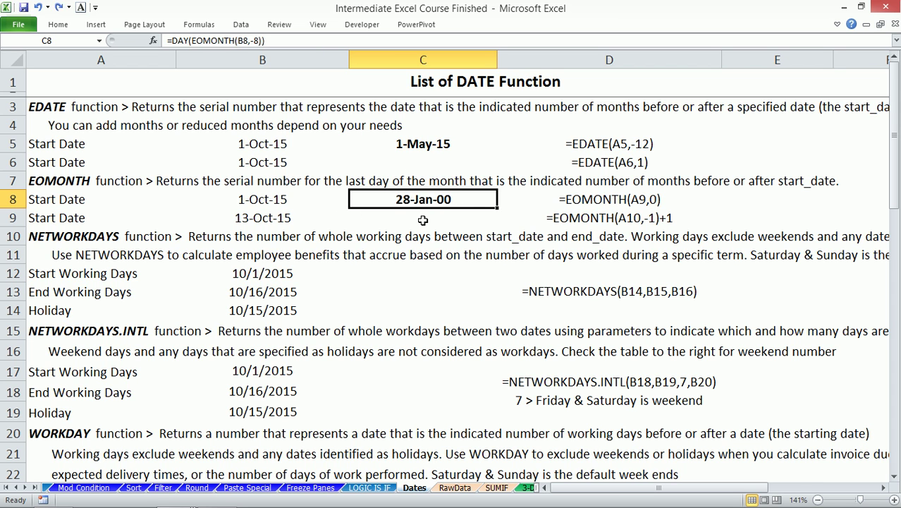
pyautogui.hotkey('ctrl', 'z')
pyautogui.hotkey('ctrl', 'z')
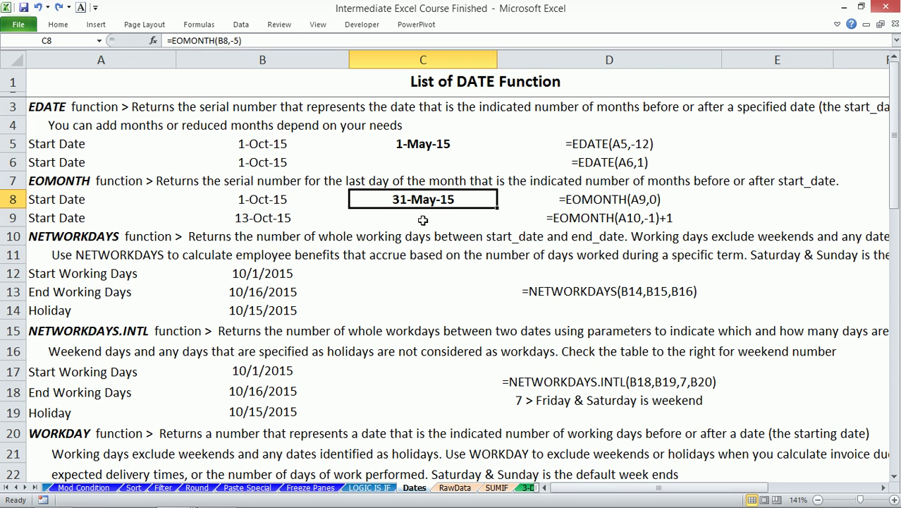
pyautogui.click(420, 218)
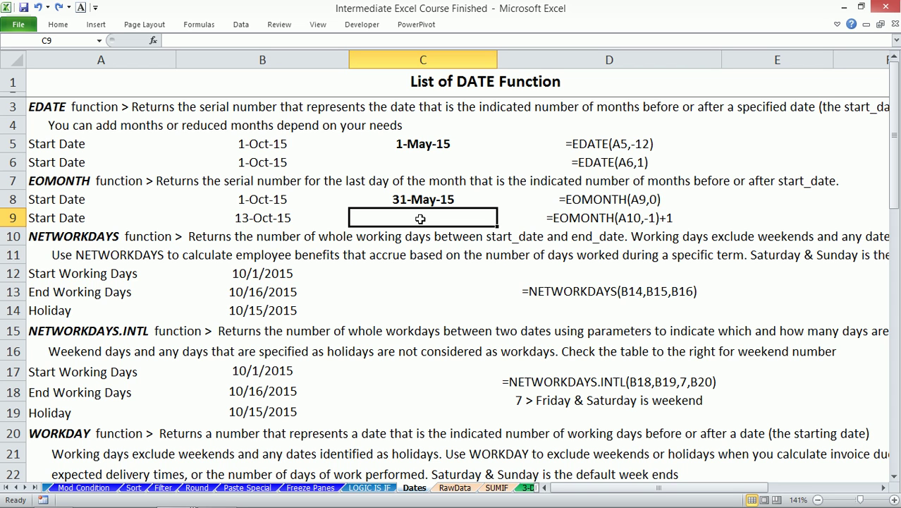
pyautogui.press('Down')
pyautogui.press('Down')
pyautogui.press('Down')
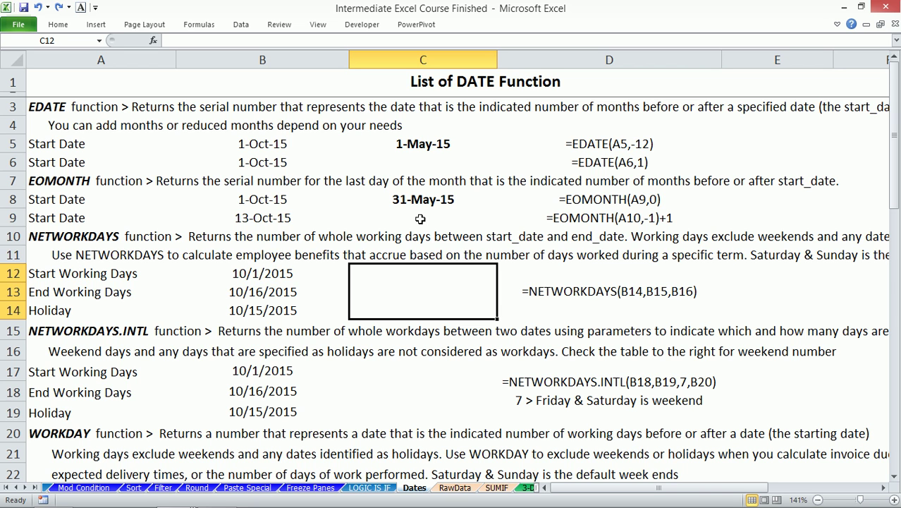
pyautogui.press('Down')
pyautogui.press('Down')
pyautogui.press('Down')
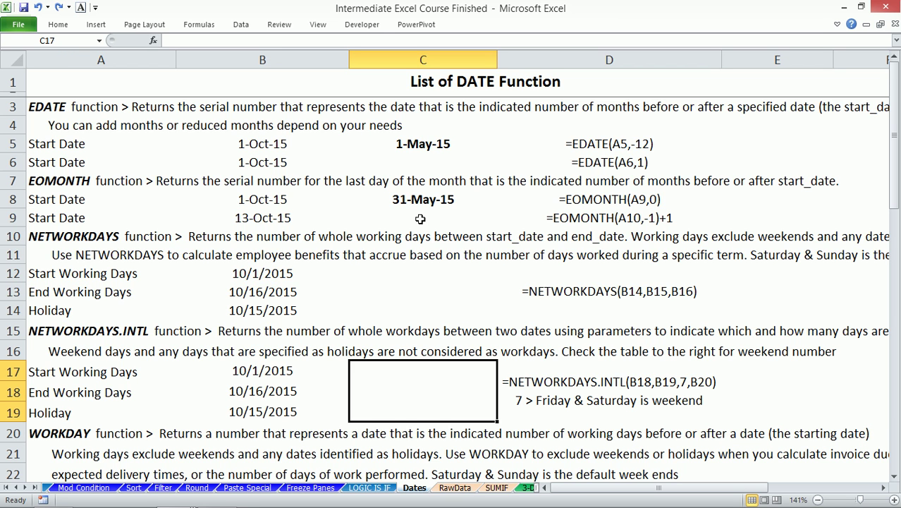
pyautogui.press('Up')
pyautogui.press('Up')
pyautogui.press('Up')
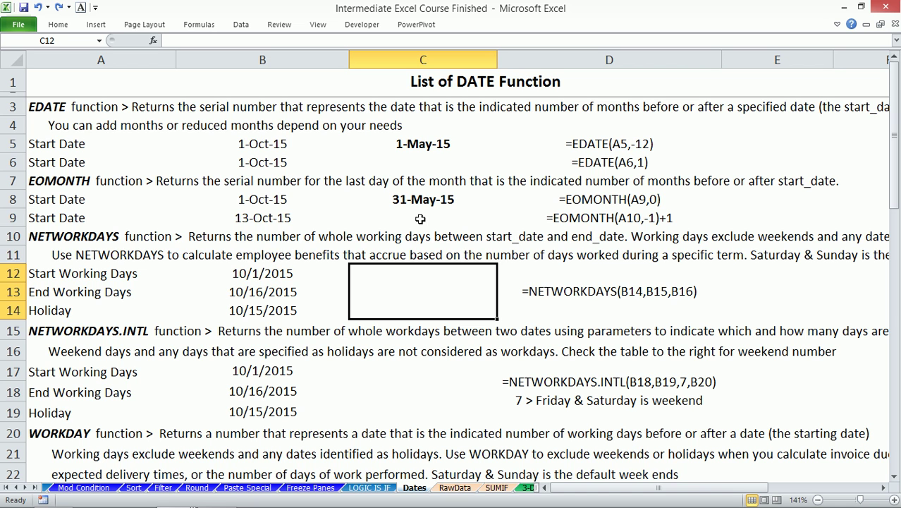
pyautogui.press('Down')
pyautogui.press('Down')
pyautogui.press('Down')
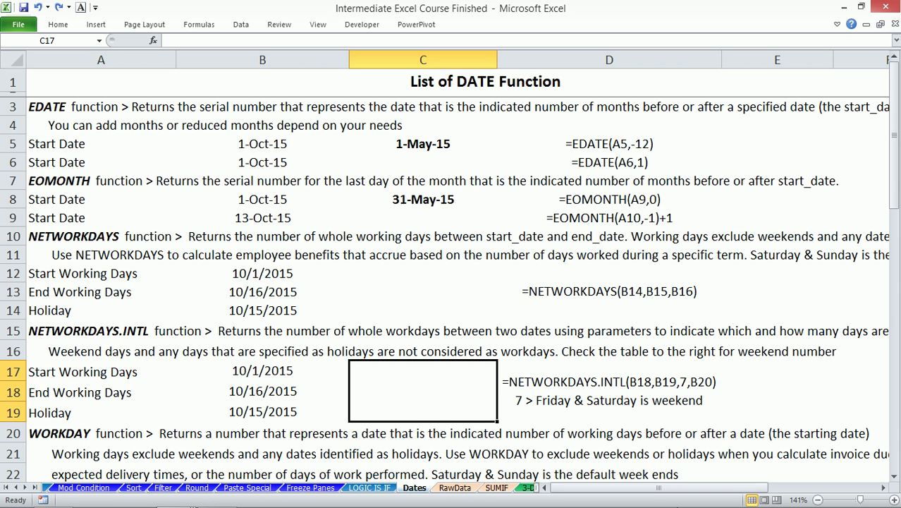
# - Start a NETWORKDAYS.INTL formula with B17 as start date and B18 as end date
pyautogui.write('=')
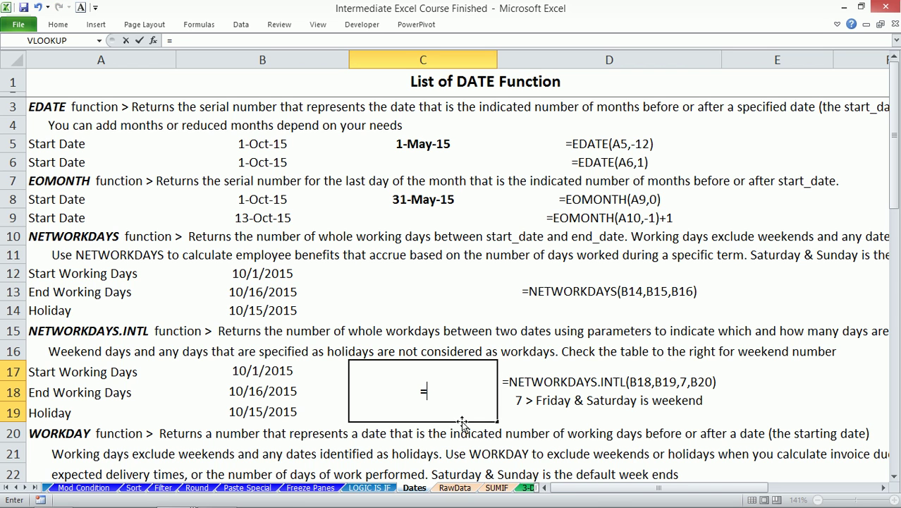
pyautogui.write('net')
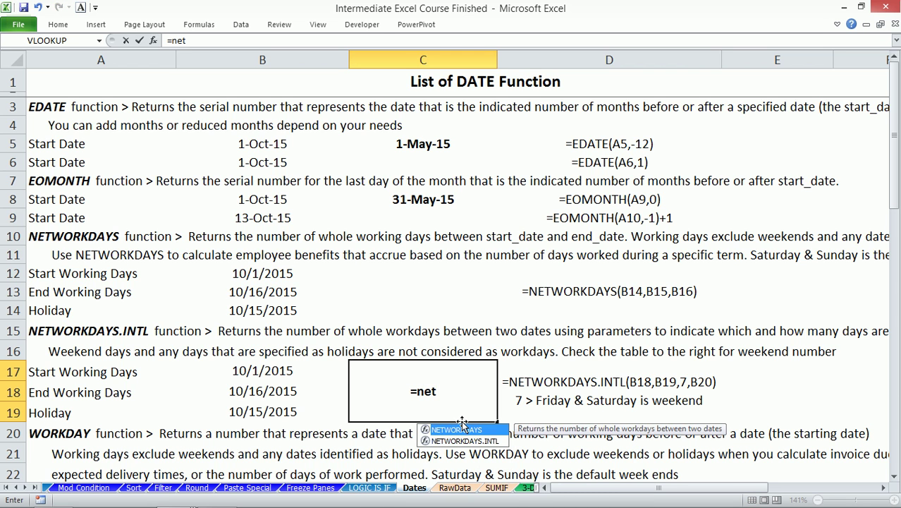
pyautogui.doubleClick(464, 441)
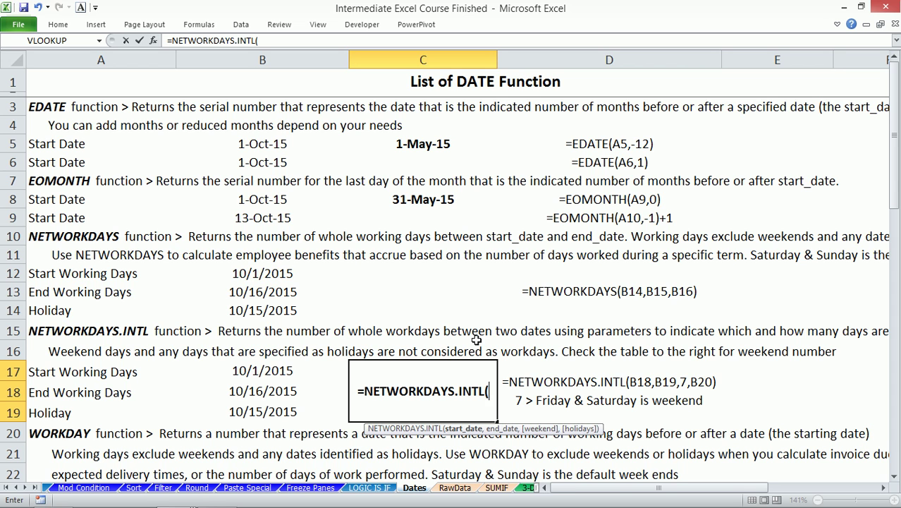
pyautogui.click(258, 371)
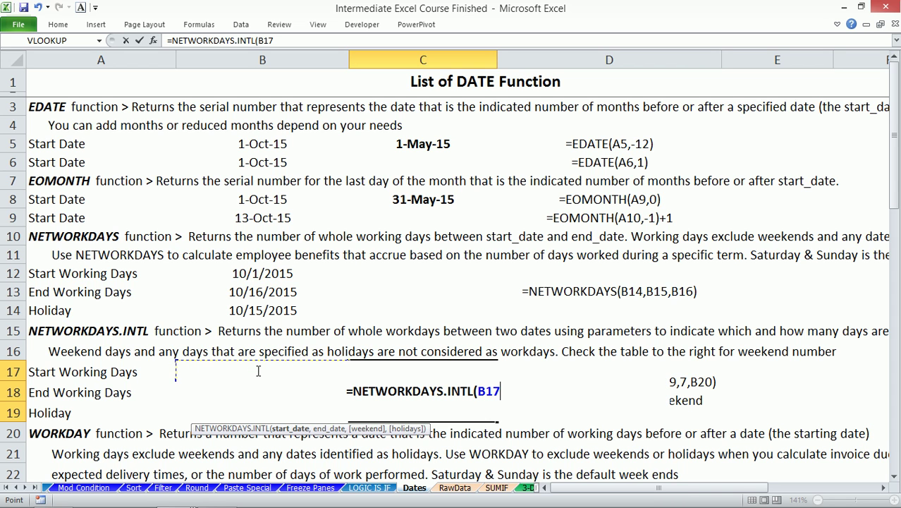
pyautogui.write(',')
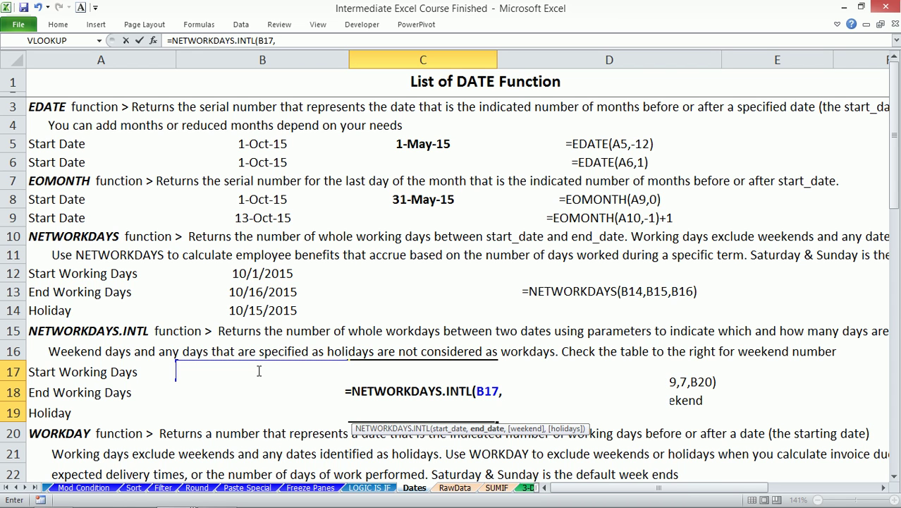
pyautogui.click(259, 370)
pyautogui.press('Down')
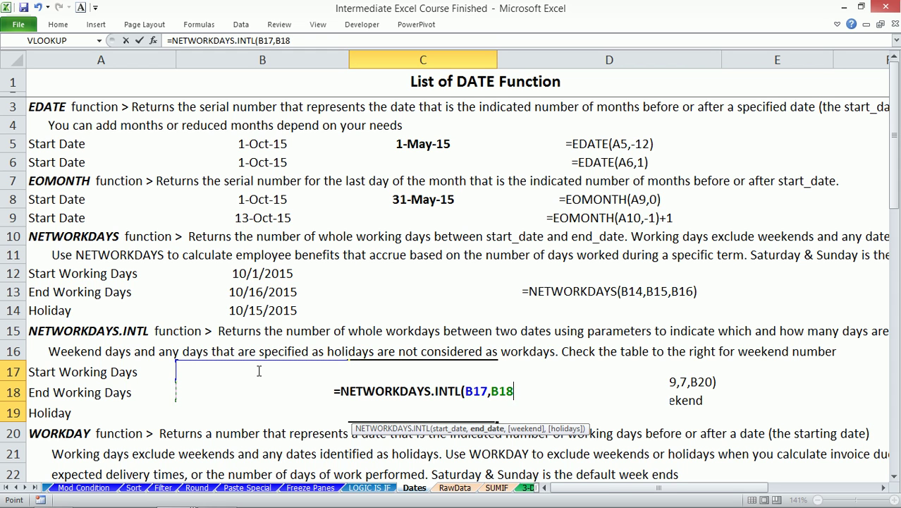
pyautogui.write(',')
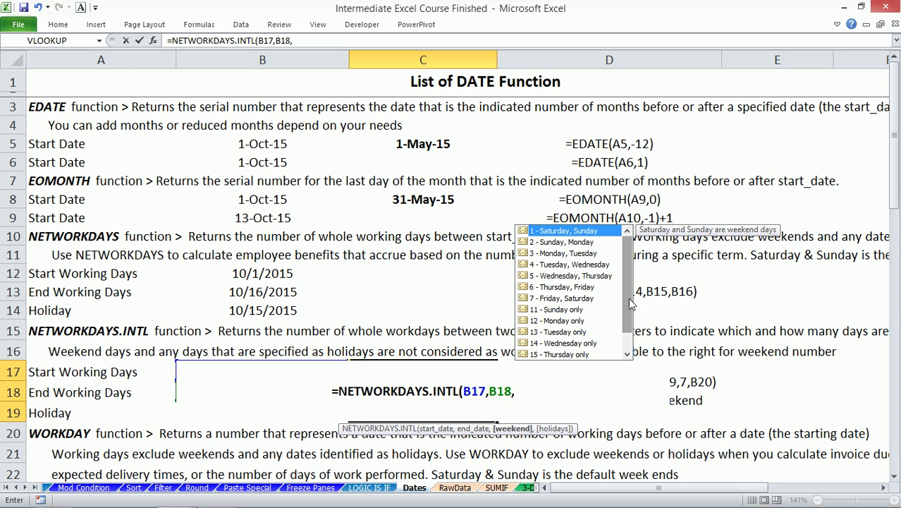
# - Complete it with weekend code 7 (Friday, Saturday) and holidays in B19, returning 10
pyautogui.moveTo(630, 305); pyautogui.dragTo(632, 320)
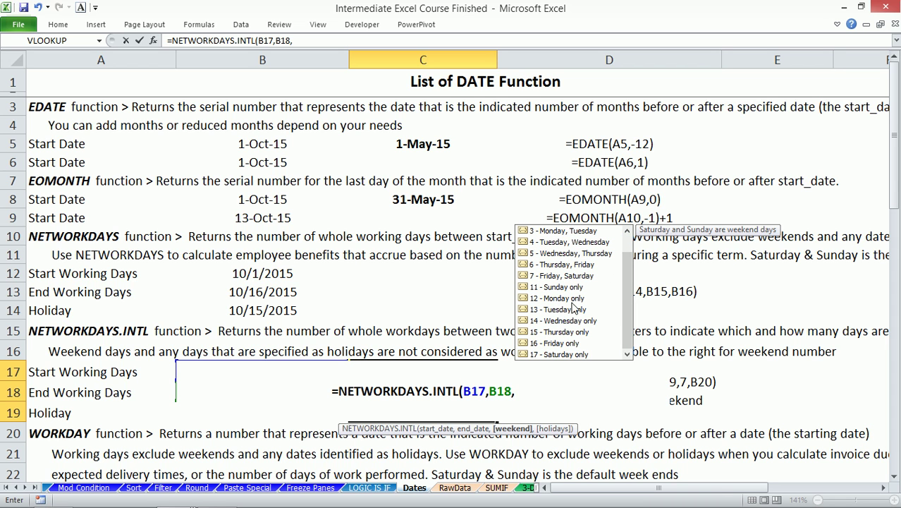
pyautogui.click(571, 278)
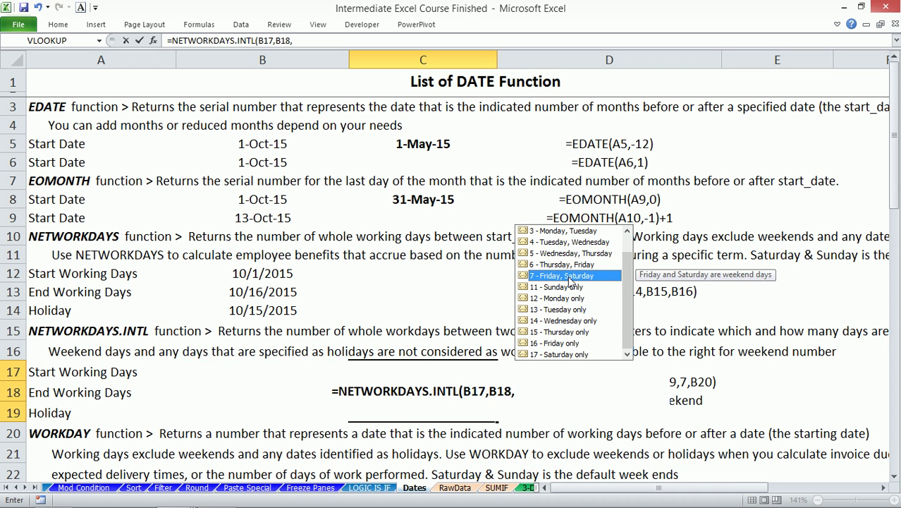
pyautogui.doubleClick(573, 281)
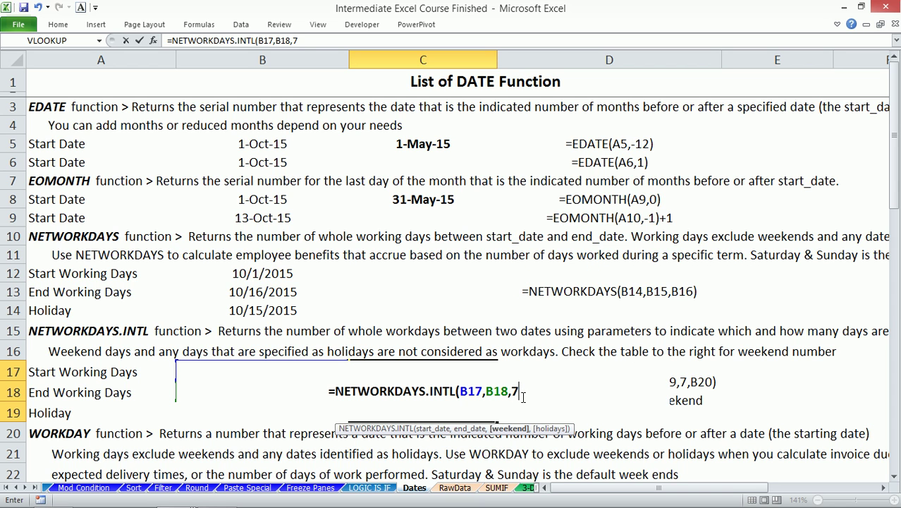
pyautogui.write(',')
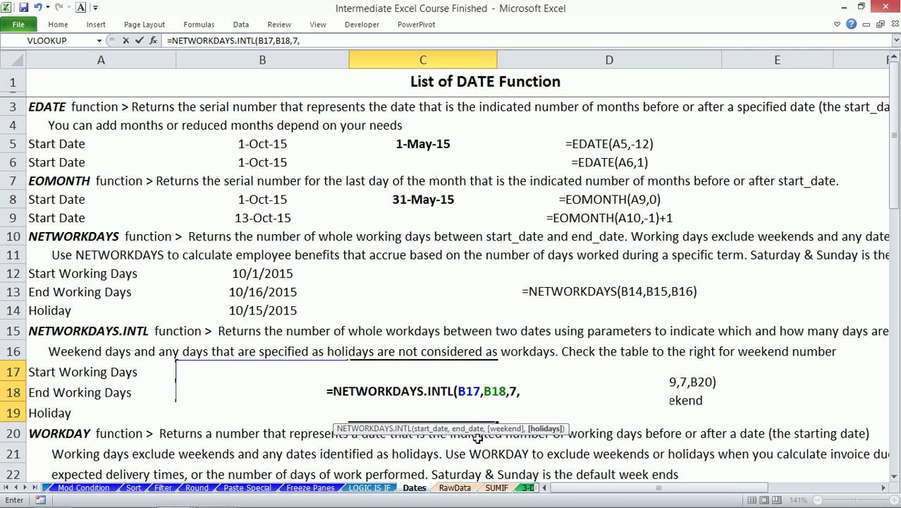
pyautogui.press('Left')
pyautogui.press('Down')
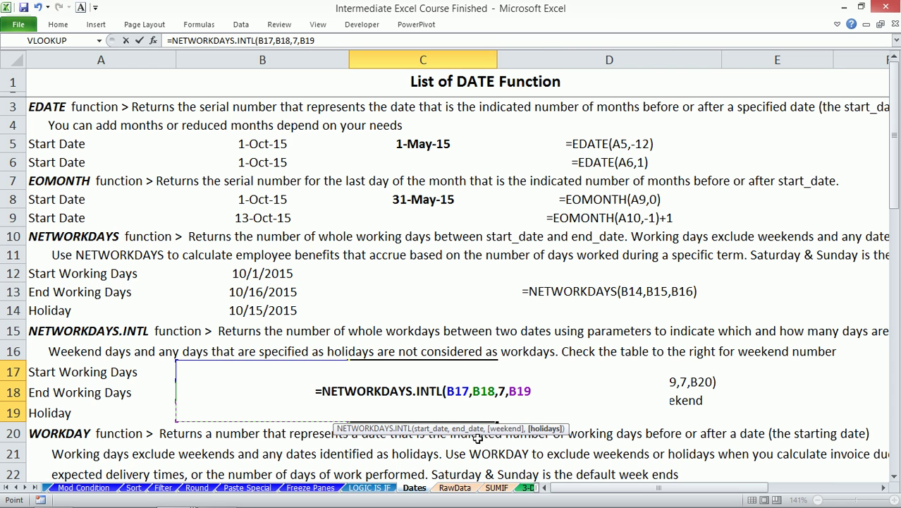
pyautogui.write(')')
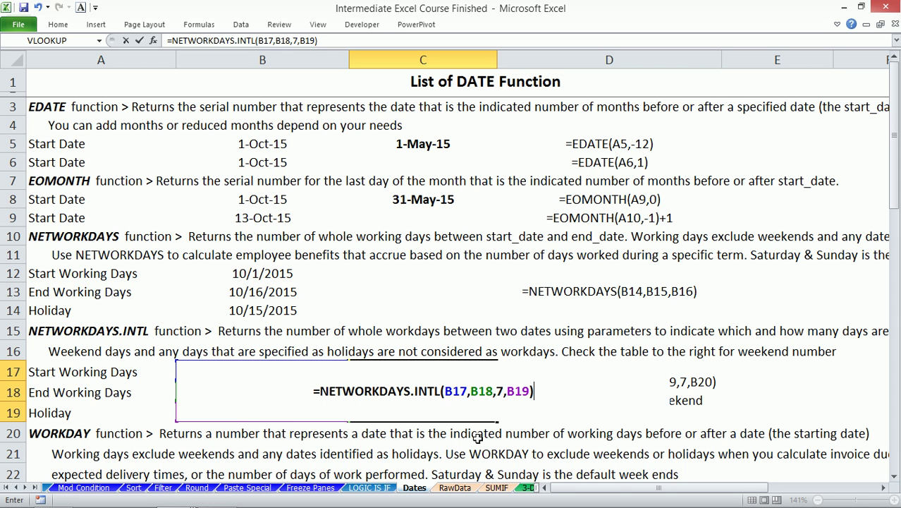
pyautogui.press('Return')
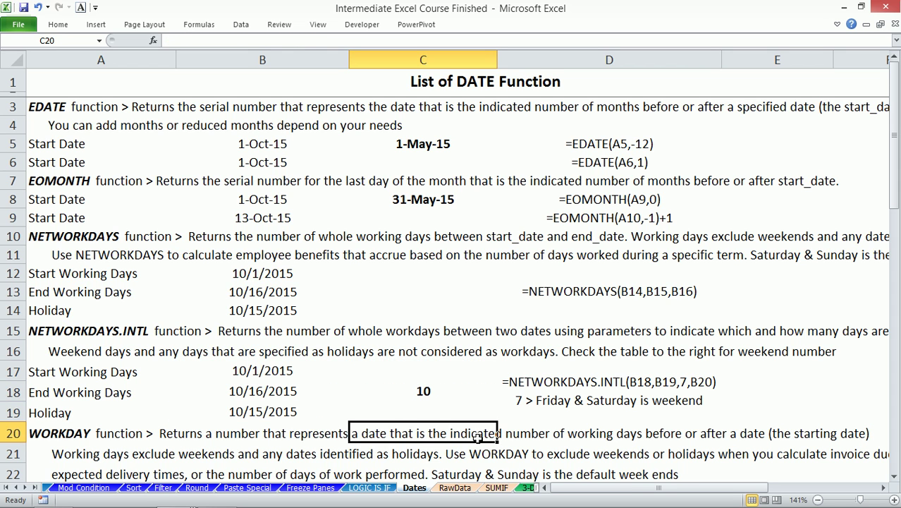
pyautogui.press('Up')
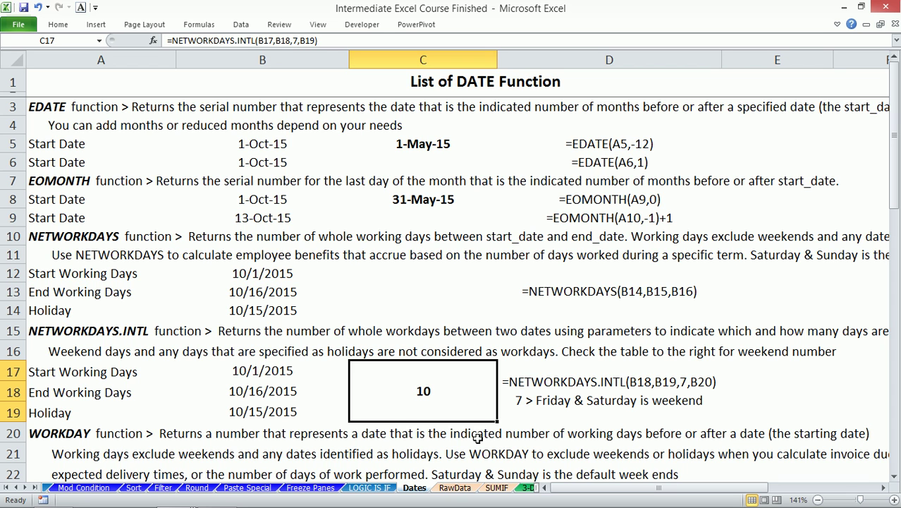
pyautogui.click(265, 372)
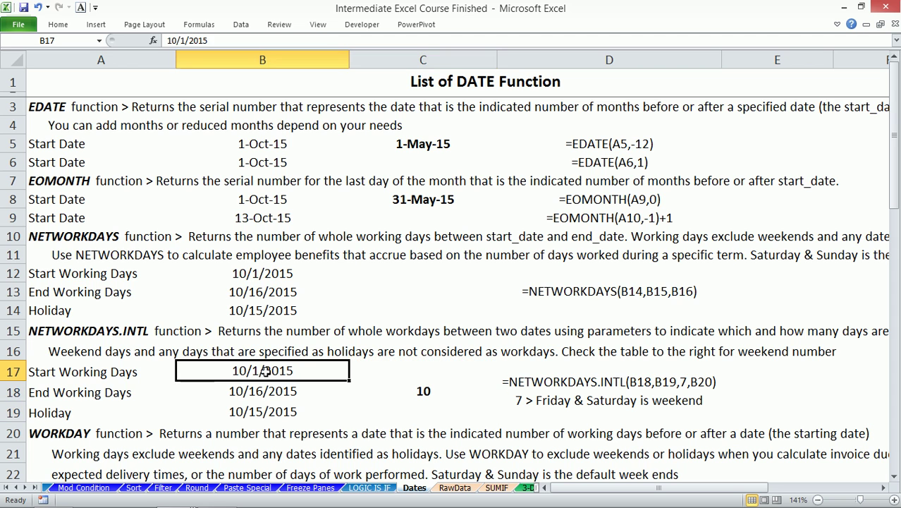
pyautogui.click(268, 393)
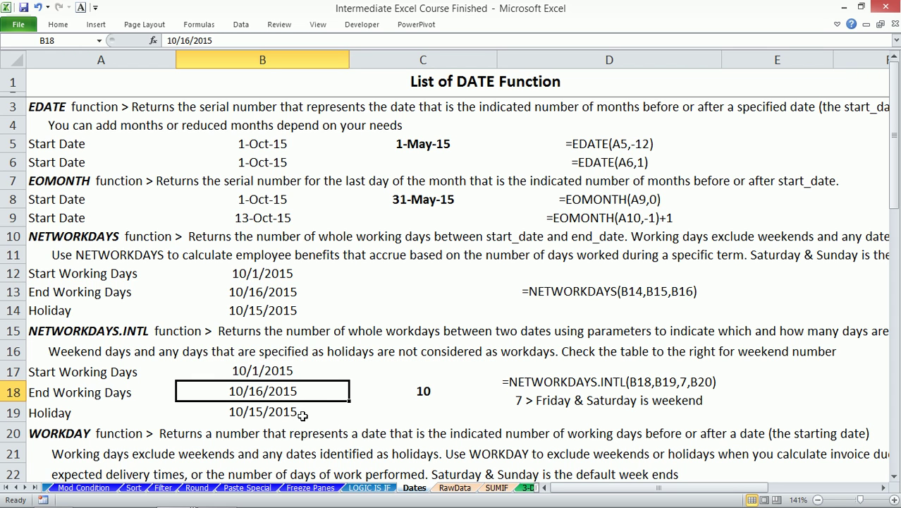
pyautogui.click(271, 412)
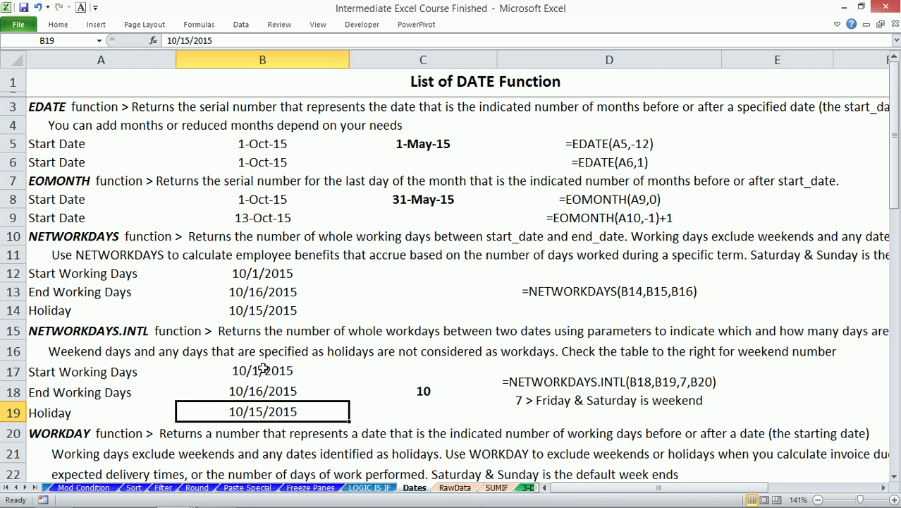
pyautogui.moveTo(263, 368); pyautogui.dragTo(268, 403)
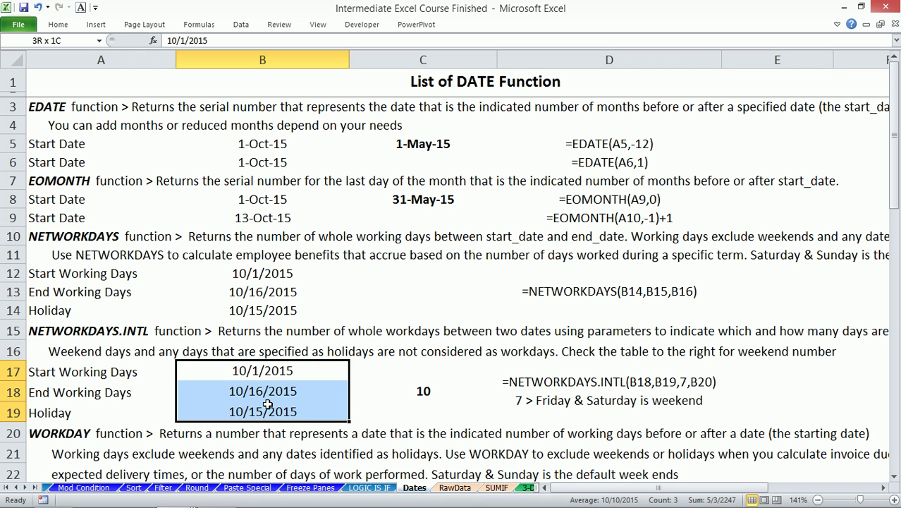
pyautogui.click(402, 388)
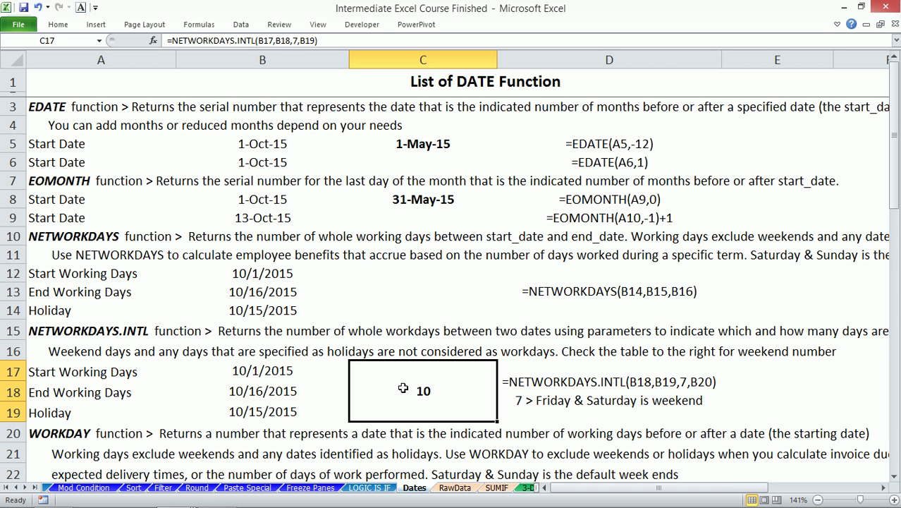
# - Enter =WORKDAY(B23,20,B25) in C23 to get 30-Oct-15
pyautogui.scroll(-3, 451, 322)
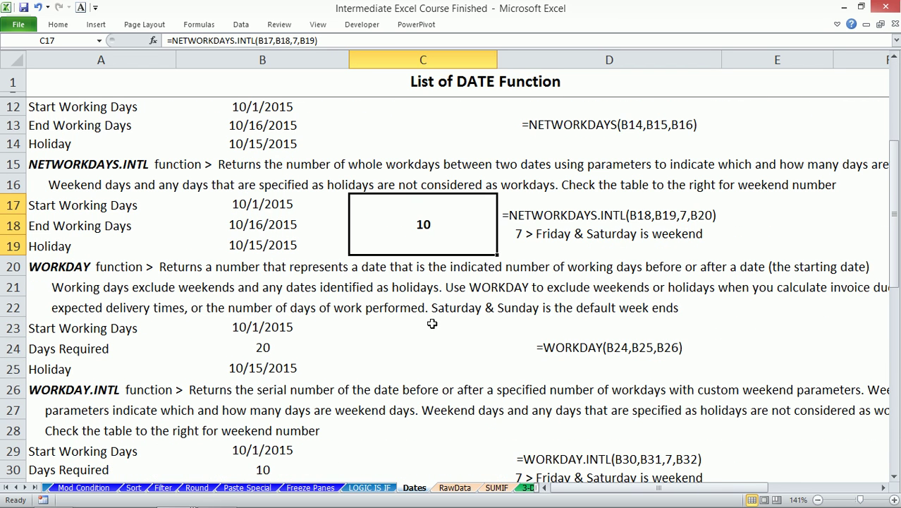
pyautogui.click(419, 328)
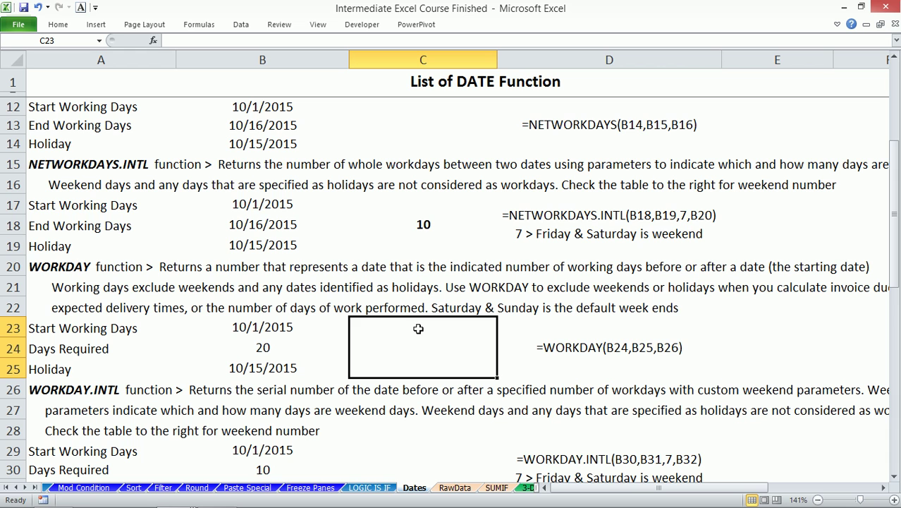
pyautogui.write('=')
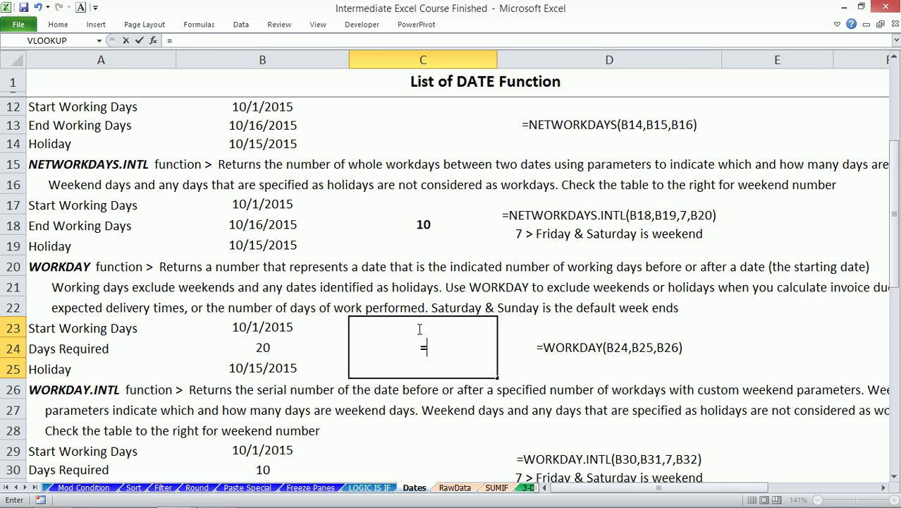
pyautogui.write('wor')
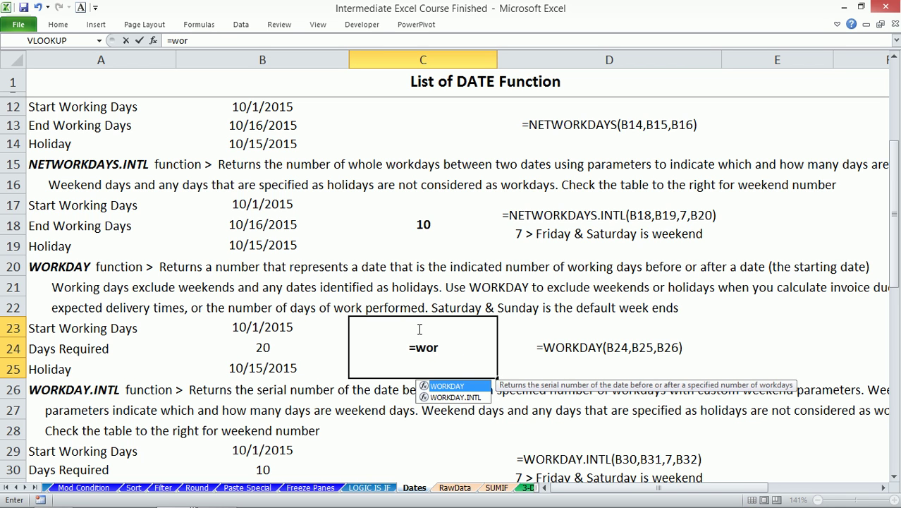
pyautogui.press('Tab')
pyautogui.write('B23')
pyautogui.press('Left')
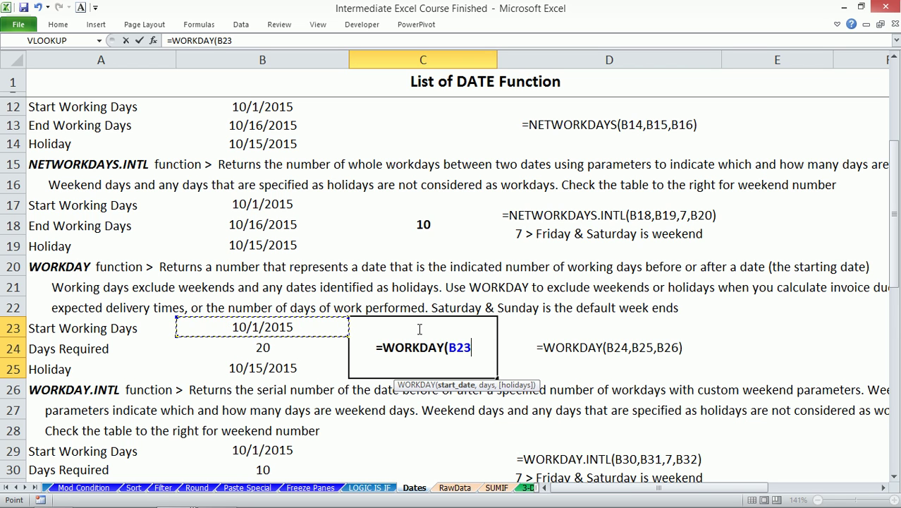
pyautogui.write(',')
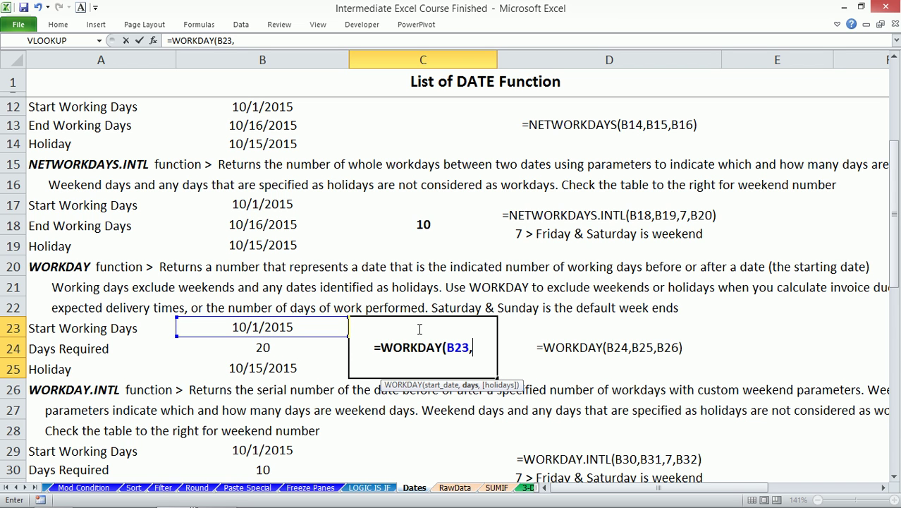
pyautogui.write('20')
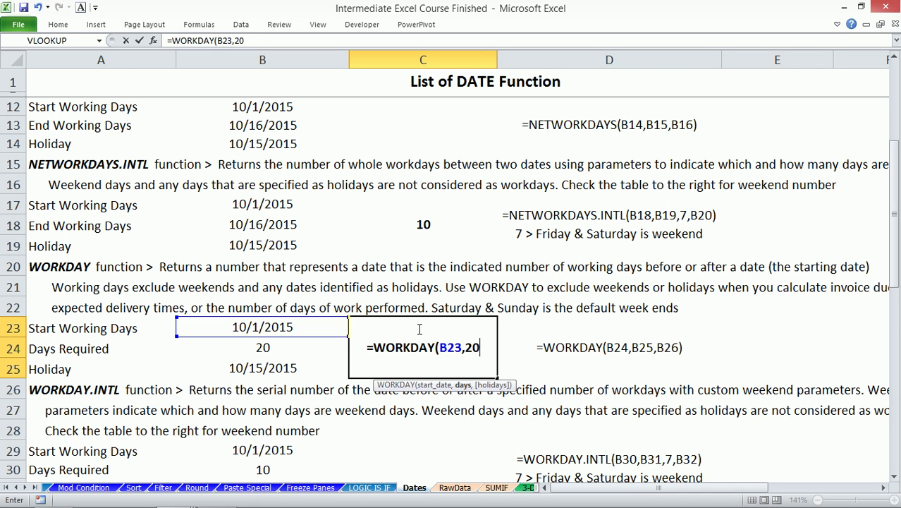
pyautogui.write(',')
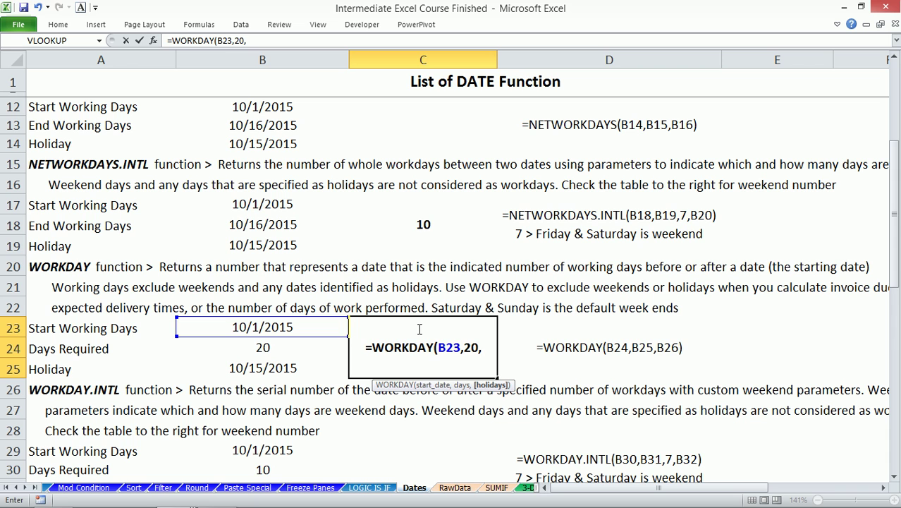
pyautogui.click(269, 366)
pyautogui.write(')')
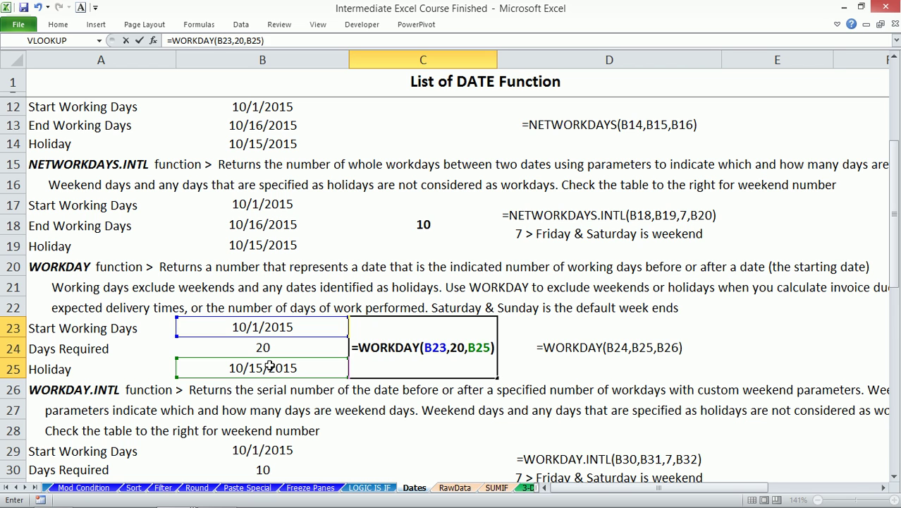
pyautogui.press('Return')
pyautogui.press('Up')
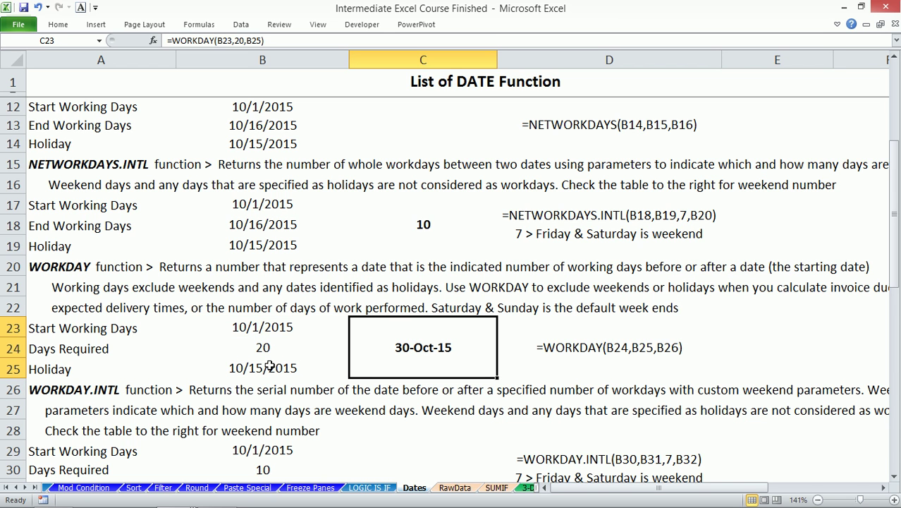
pyautogui.press('Down')
pyautogui.press('Down')
pyautogui.press('Down')
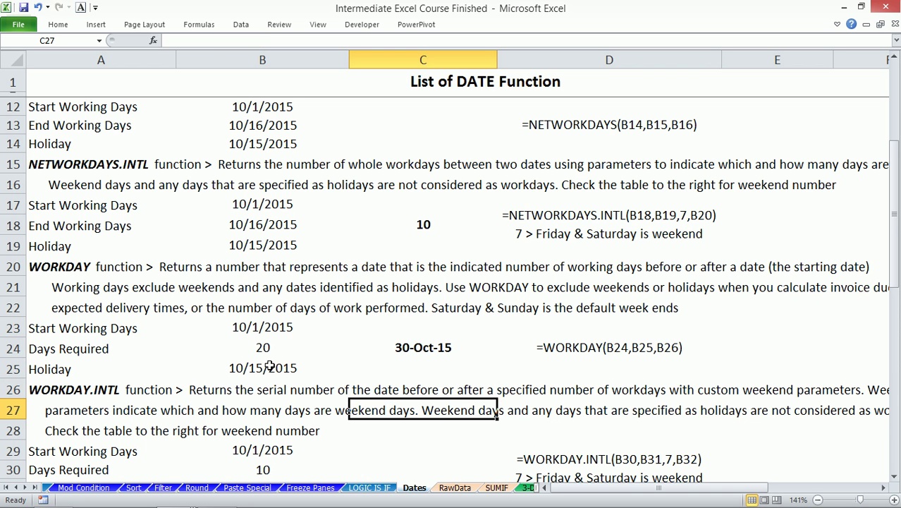
pyautogui.press('Down')
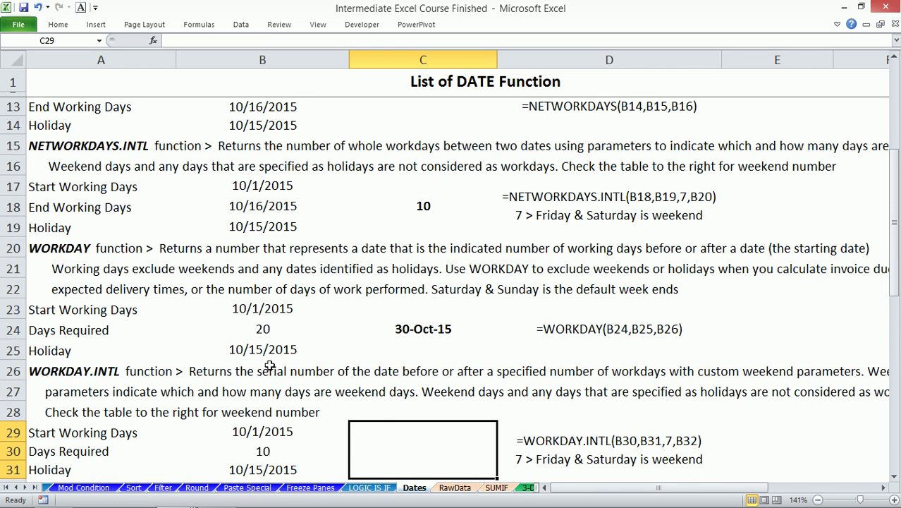
pyautogui.scroll(-1, 655, 402)
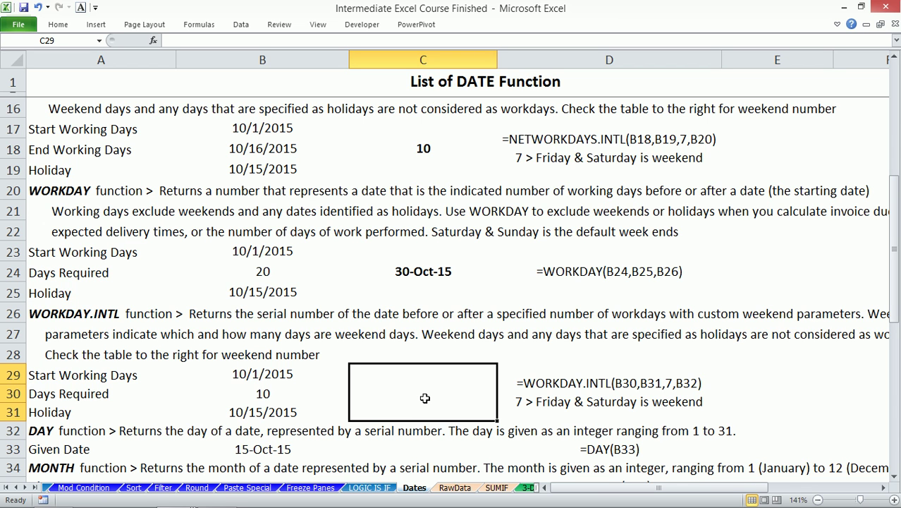
pyautogui.click(429, 275)
pyautogui.click(261, 271)
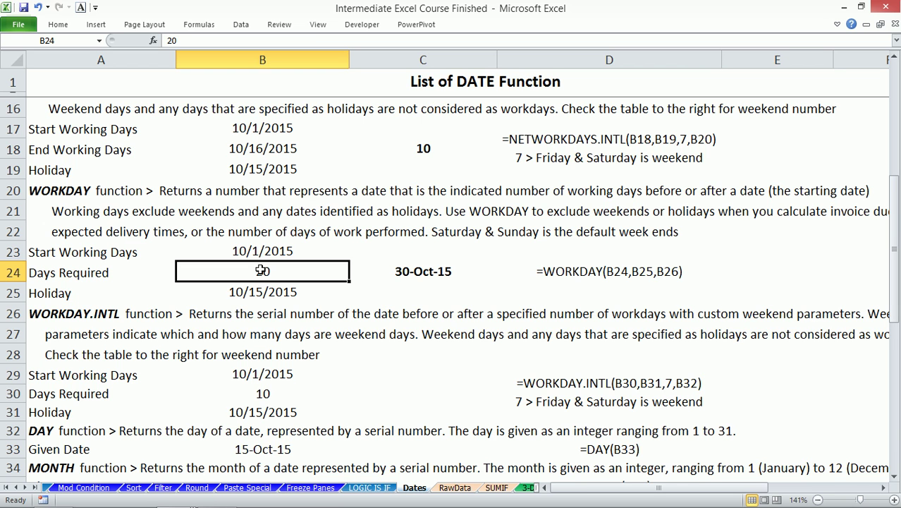
pyautogui.click(432, 139)
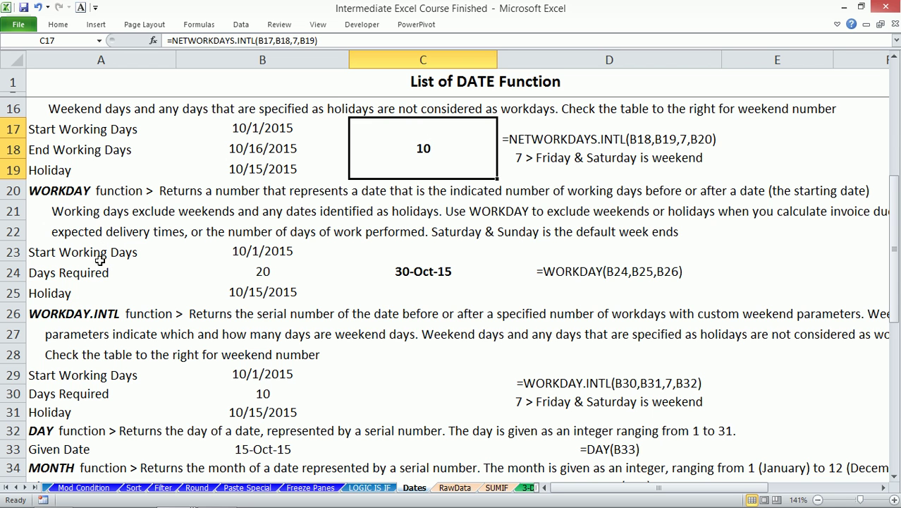
pyautogui.click(260, 294)
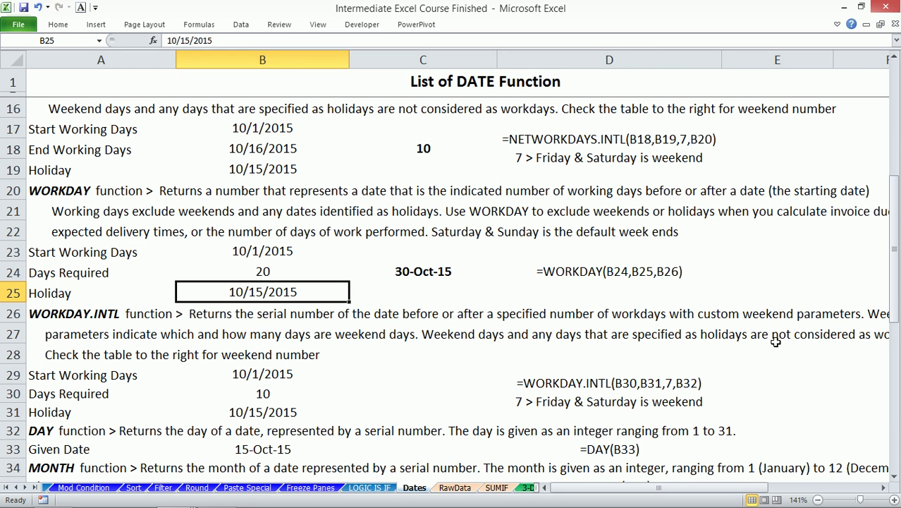
pyautogui.moveTo(691, 487); pyautogui.dragTo(801, 487)
pyautogui.moveTo(849, 161); pyautogui.dragTo(853, 261)
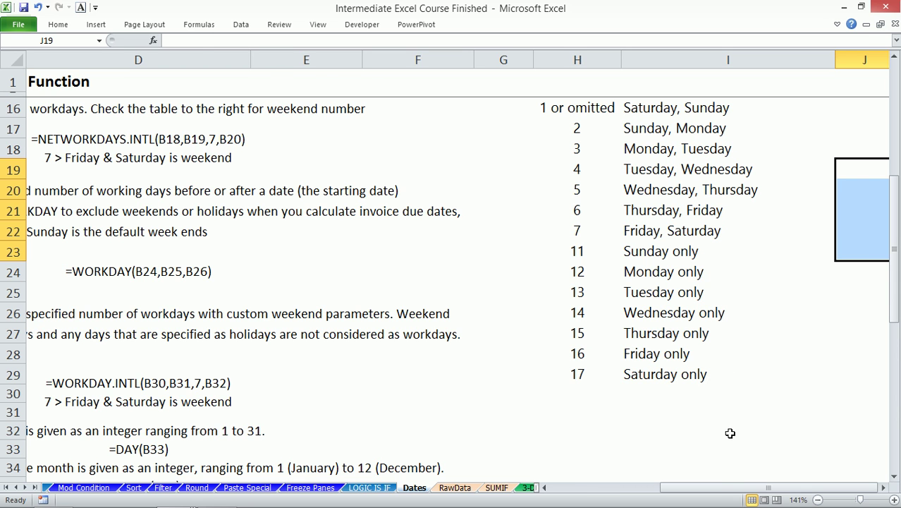
pyautogui.moveTo(714, 489); pyautogui.dragTo(633, 489)
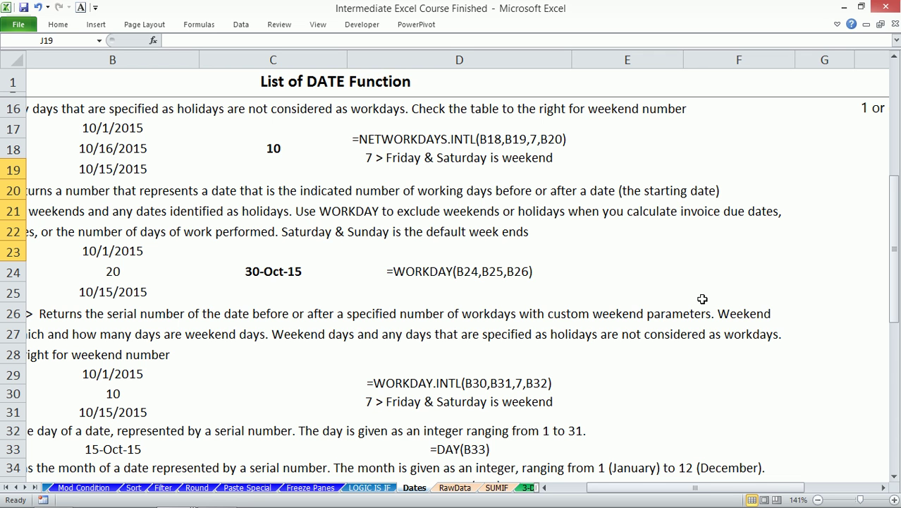
pyautogui.moveTo(668, 493); pyautogui.dragTo(832, 482)
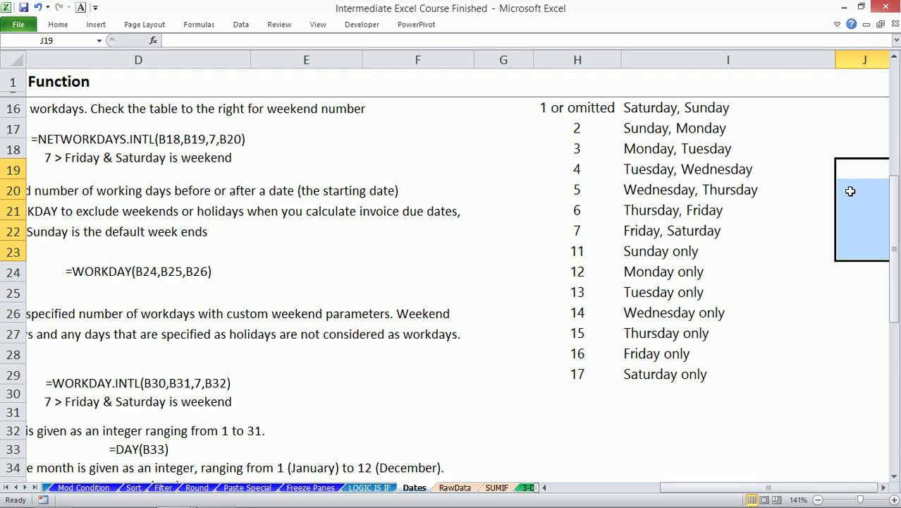
pyautogui.click(882, 487)
pyautogui.click(883, 487)
pyautogui.scroll(4, 600, 155)
pyautogui.scroll(-3, 557, 261)
# - Enter the heading Holiday in J18, 3/26/2016 in J19 and =J19+12 in J20
pyautogui.click(545, 200)
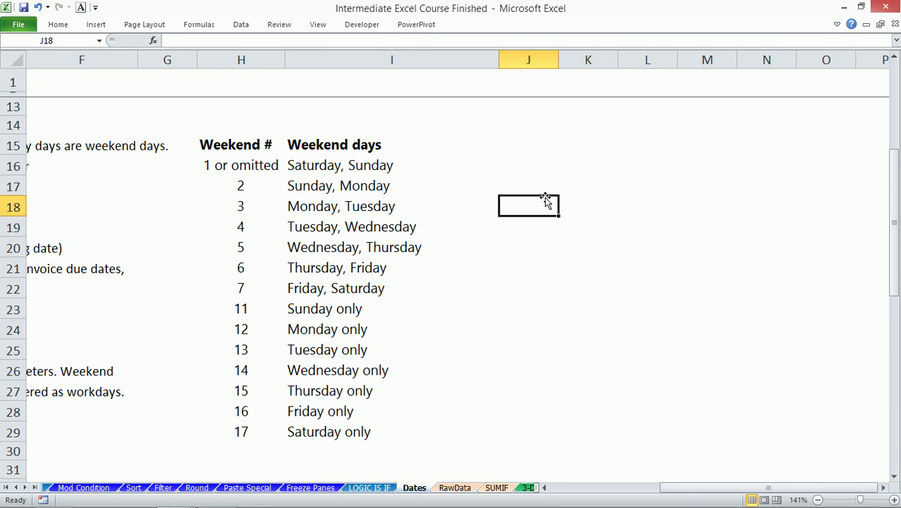
pyautogui.write('Holiday')
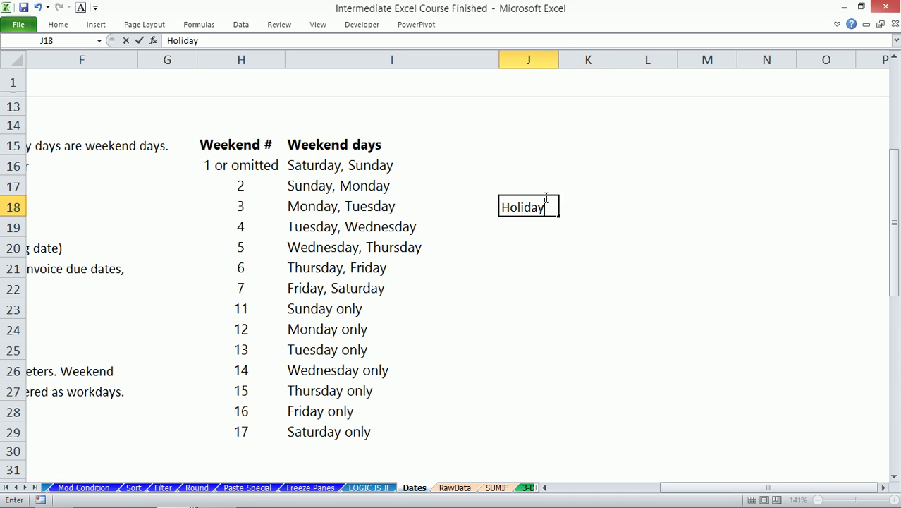
pyautogui.press('Return')
pyautogui.hotkey('ctrl', ';')
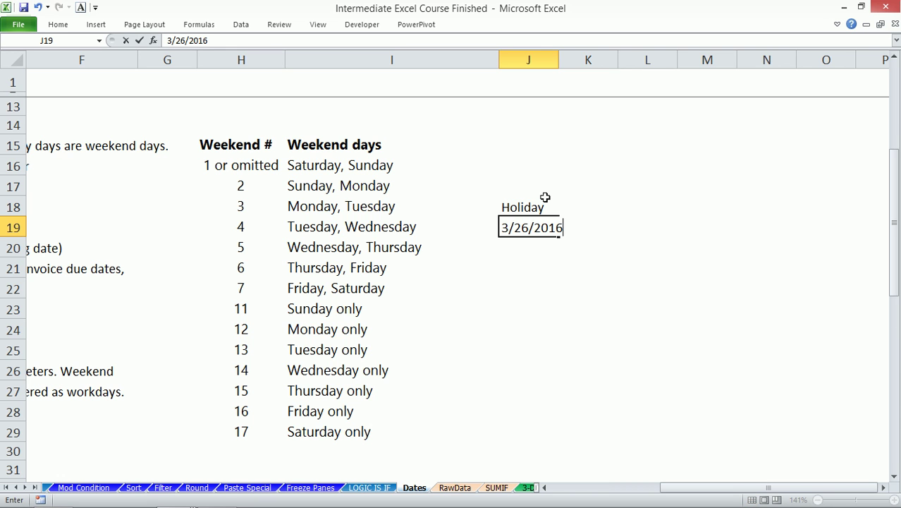
pyautogui.press('Return')
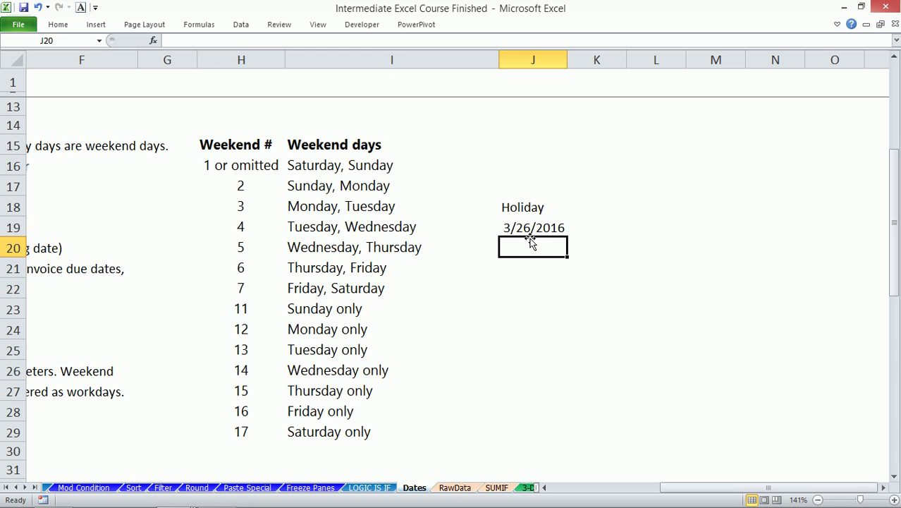
pyautogui.write('=')
pyautogui.press('Up')
pyautogui.write('+')
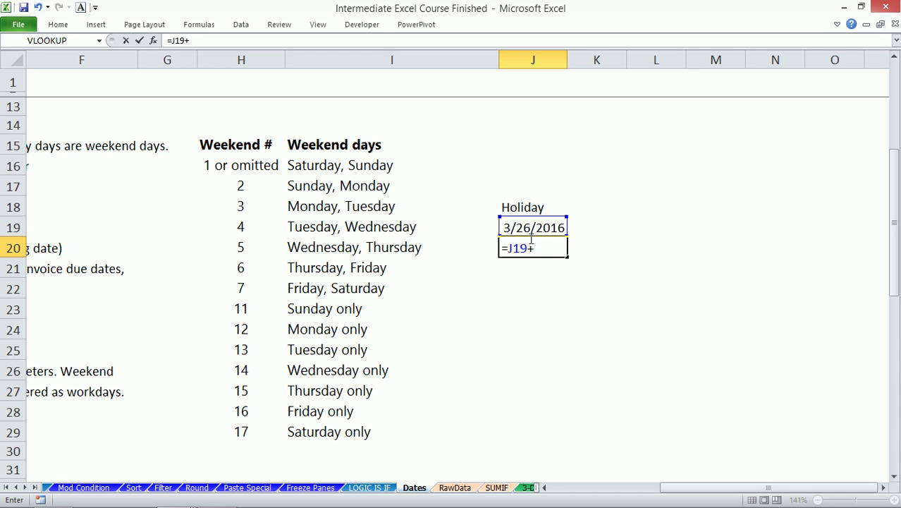
pyautogui.write('12')
pyautogui.press('Return')
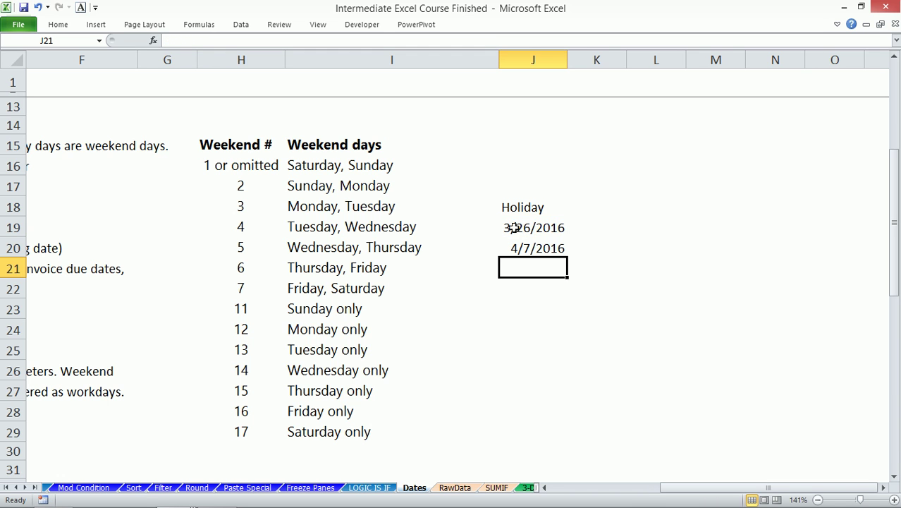
# - Select the Holiday list J18:J20
pyautogui.click(535, 205)
pyautogui.moveTo(535, 206); pyautogui.dragTo(535, 247)
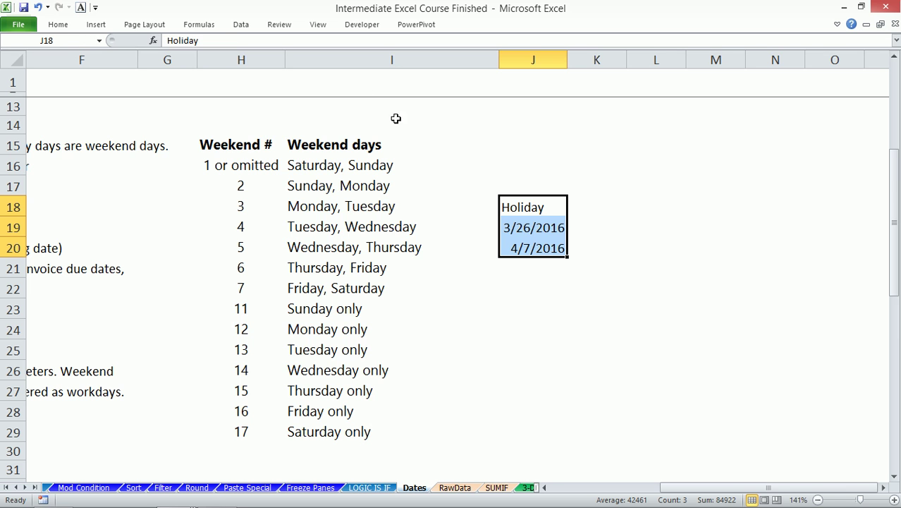
pyautogui.moveTo(702, 488); pyautogui.dragTo(694, 488)
pyautogui.moveTo(352, 186); pyautogui.dragTo(429, 413)
pyautogui.moveTo(688, 487); pyautogui.dragTo(571, 487)
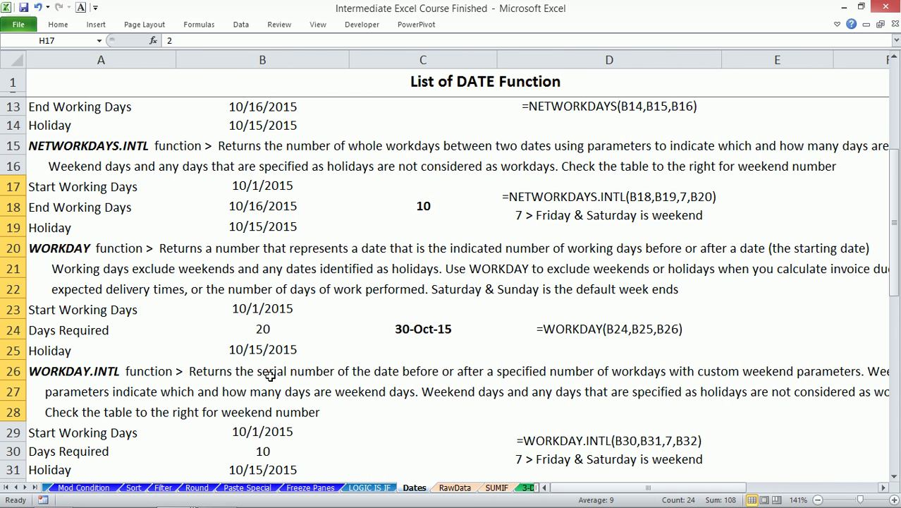
# - Review the WORKDAY.INTL, NETWORKDAYS.INTL and DAY descriptions and the given date in B33
pyautogui.click(97, 368)
pyautogui.click(117, 145)
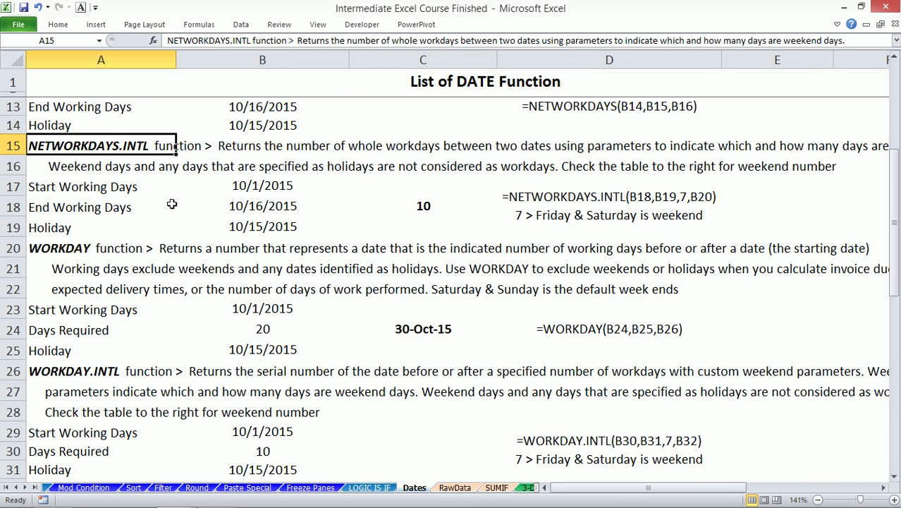
pyautogui.scroll(-2, 173, 204)
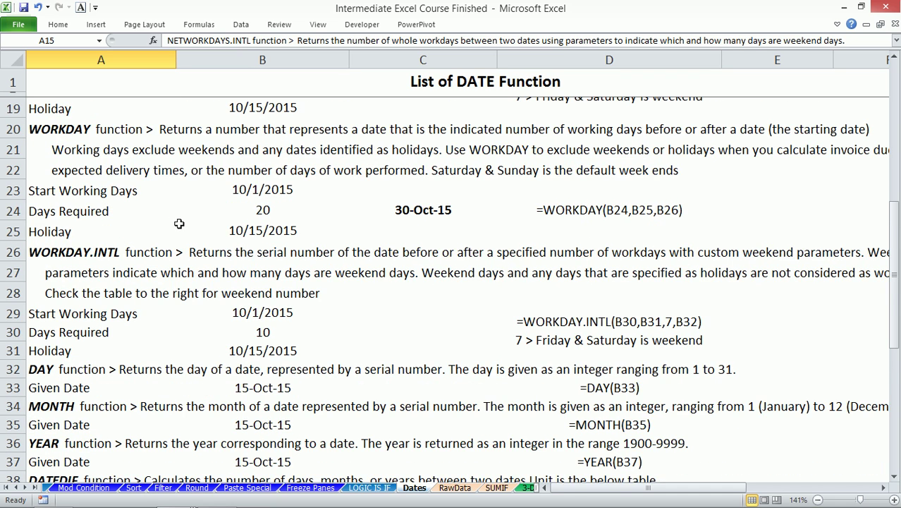
pyautogui.scroll(-1, 176, 224)
pyautogui.click(52, 307)
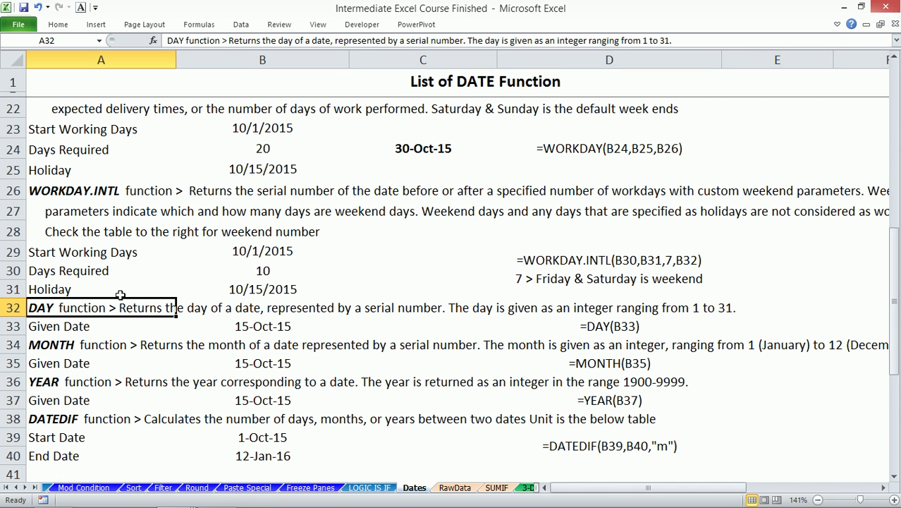
pyautogui.click(262, 326)
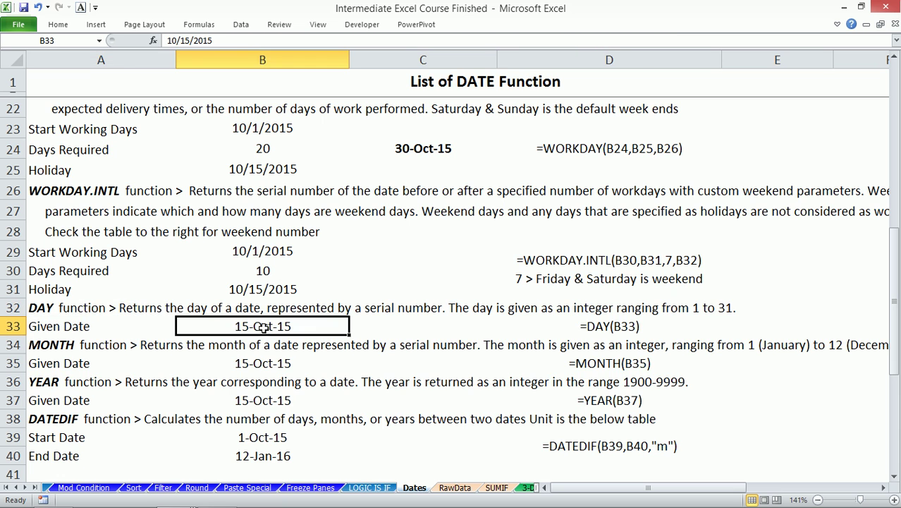
# - Enter =DAY(B33) in C33, returning 15
pyautogui.click(397, 328)
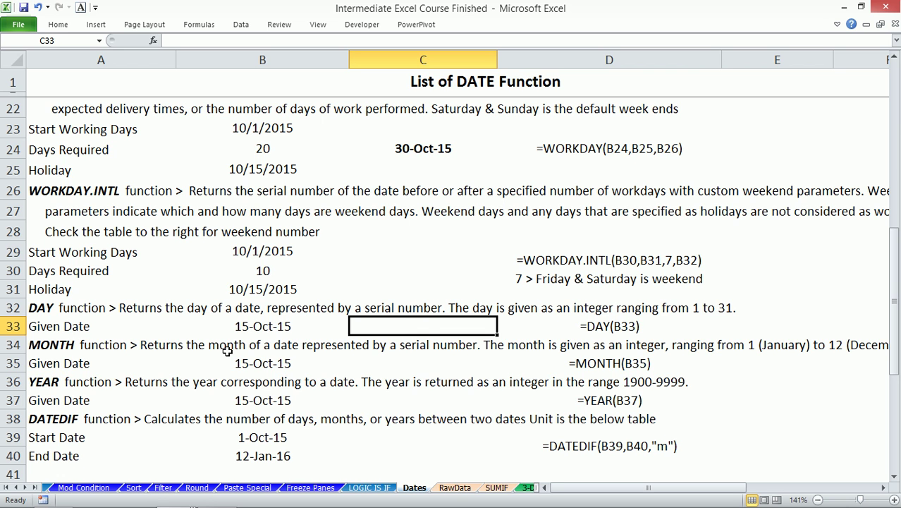
pyautogui.write('=da')
pyautogui.press('Tab')
pyautogui.press('Left')
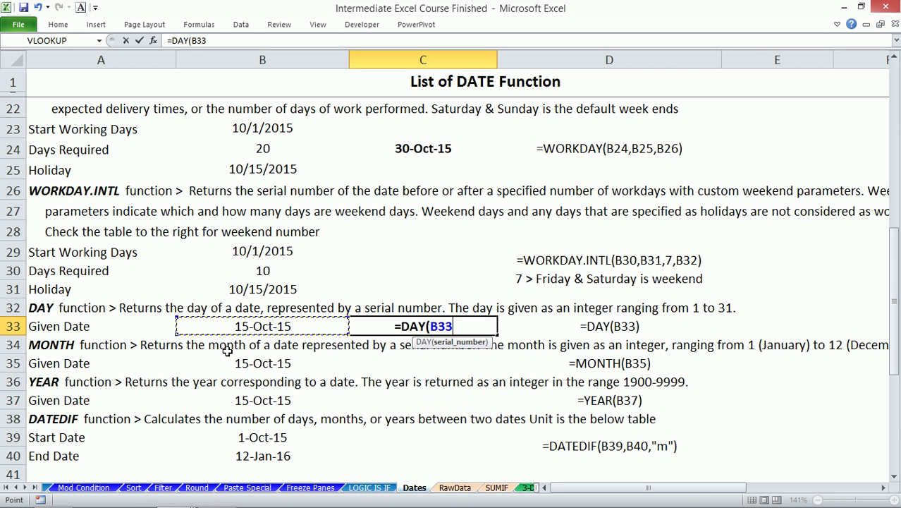
pyautogui.press('Return')
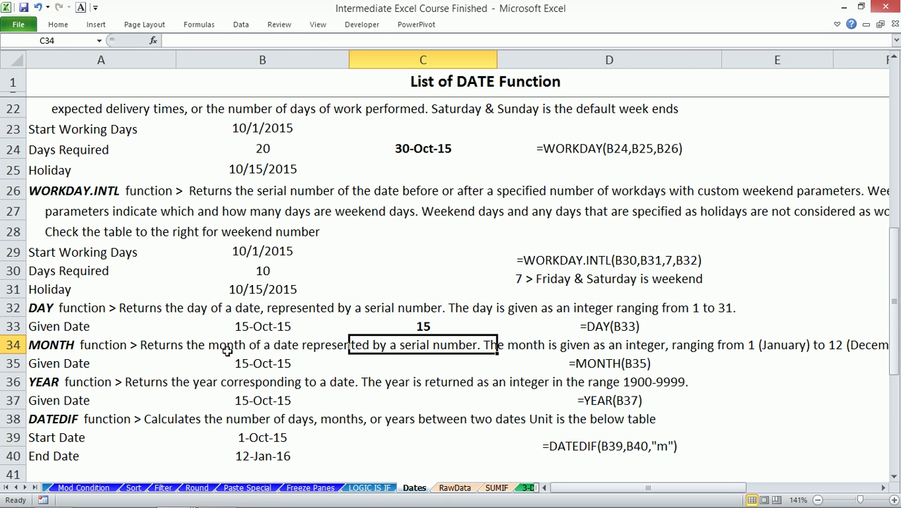
# - Enter =MONTH(B35) in C35 to return the month of the date
pyautogui.press('Down')
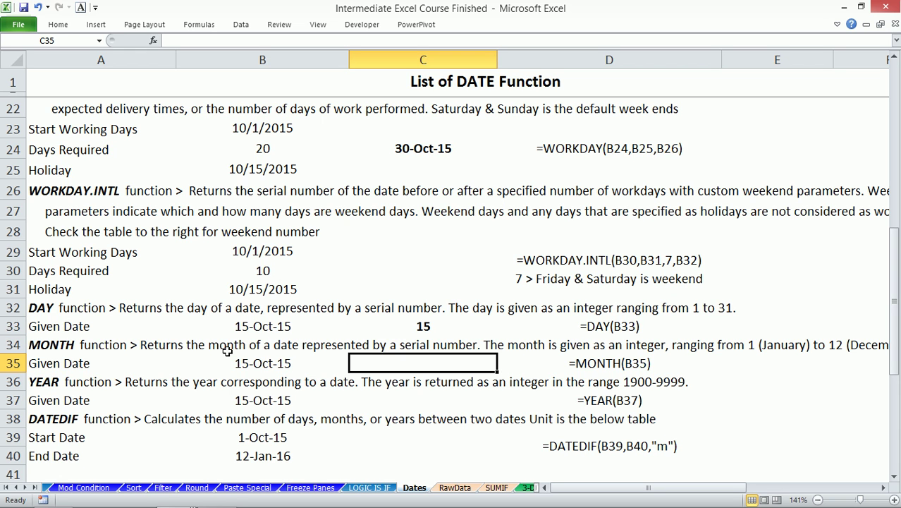
pyautogui.write('=')
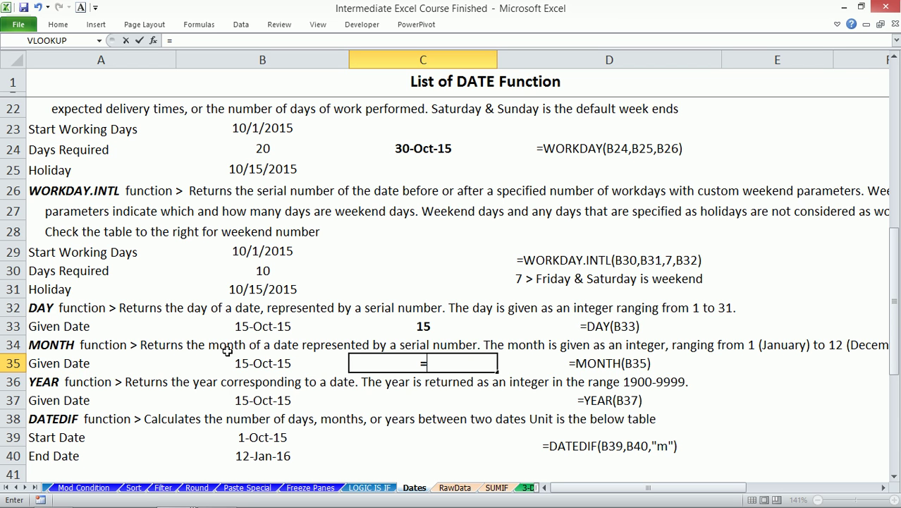
pyautogui.write('mo')
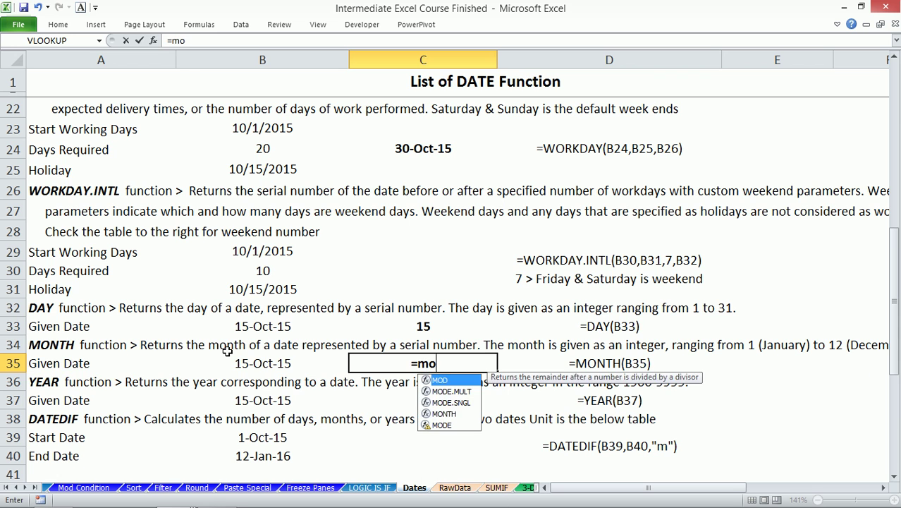
pyautogui.press('Down')
pyautogui.press('Down')
pyautogui.press('Down')
pyautogui.press('Tab')
pyautogui.press('Left')
pyautogui.press('Return')
# - Enter =YEAR(B37) in C37 to return the year 2015
pyautogui.press('Down')
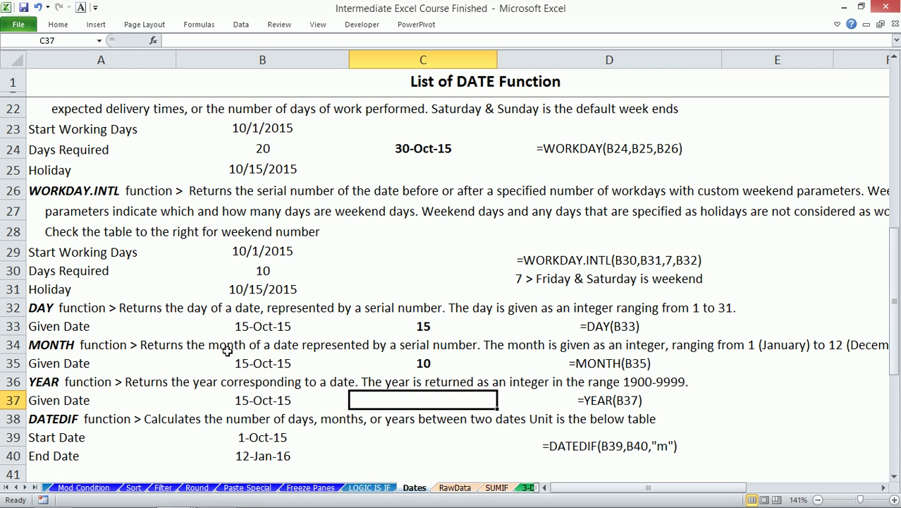
pyautogui.write('=yes')
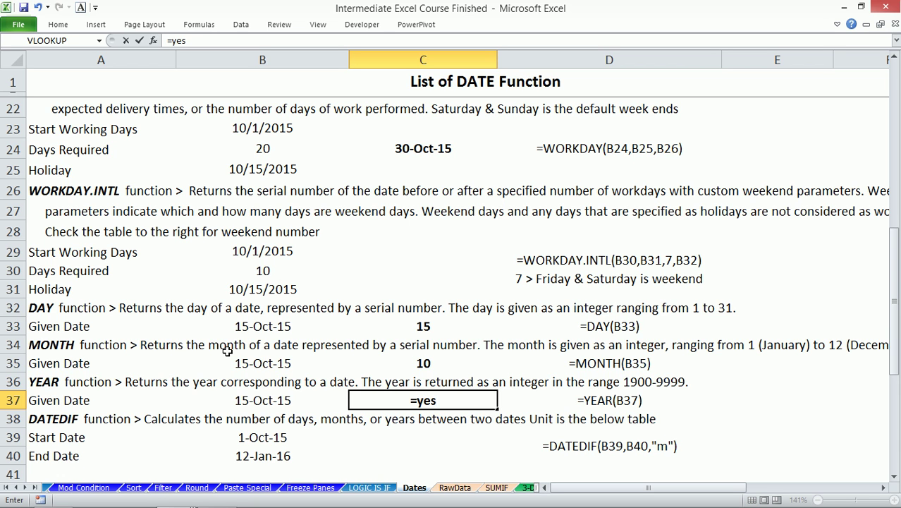
pyautogui.press('BackSpace')
pyautogui.write('a')
pyautogui.press('Tab')
pyautogui.press('Left')
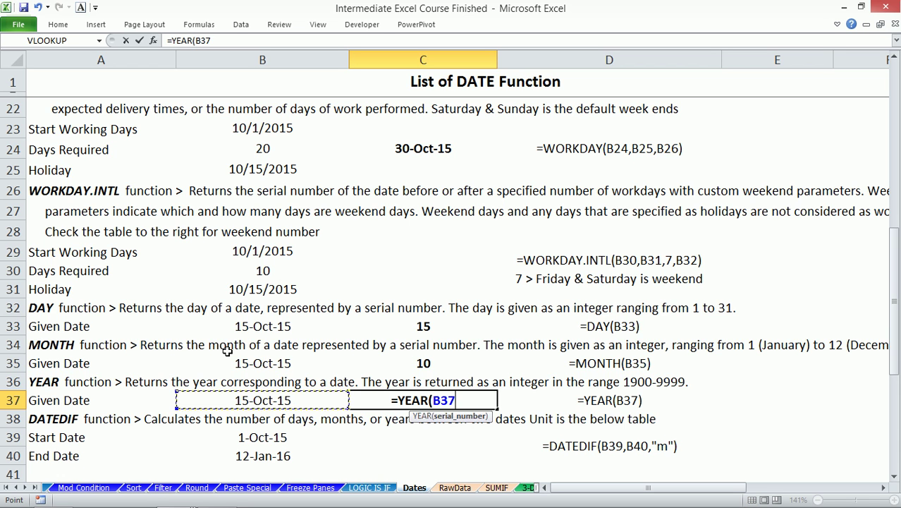
pyautogui.press('Return')
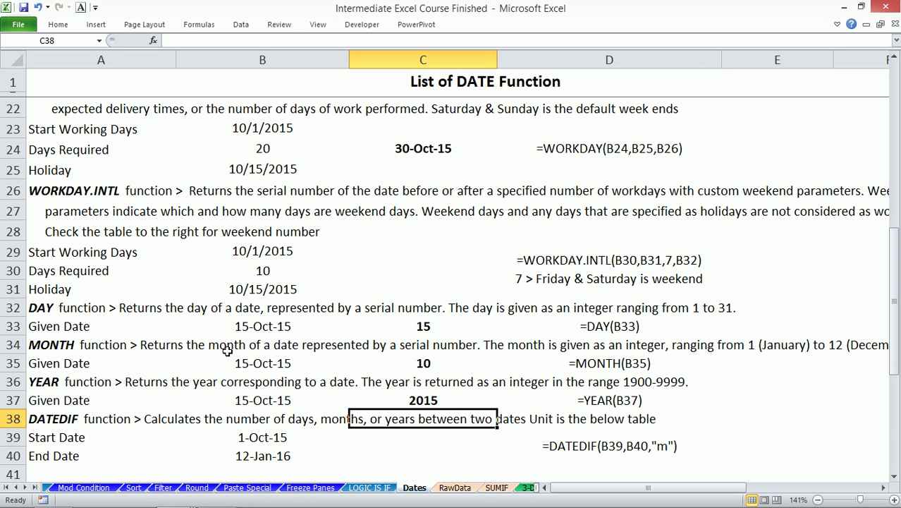
pyautogui.press('Down')
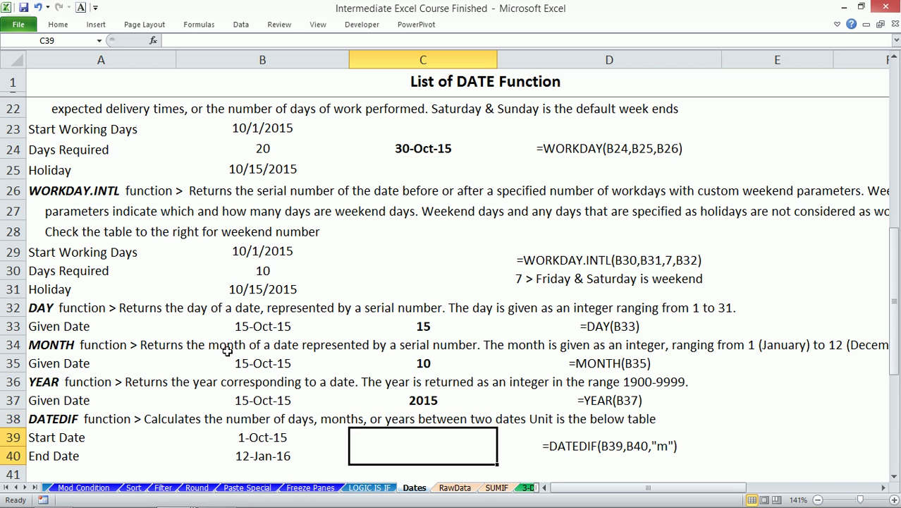
pyautogui.write('=da')
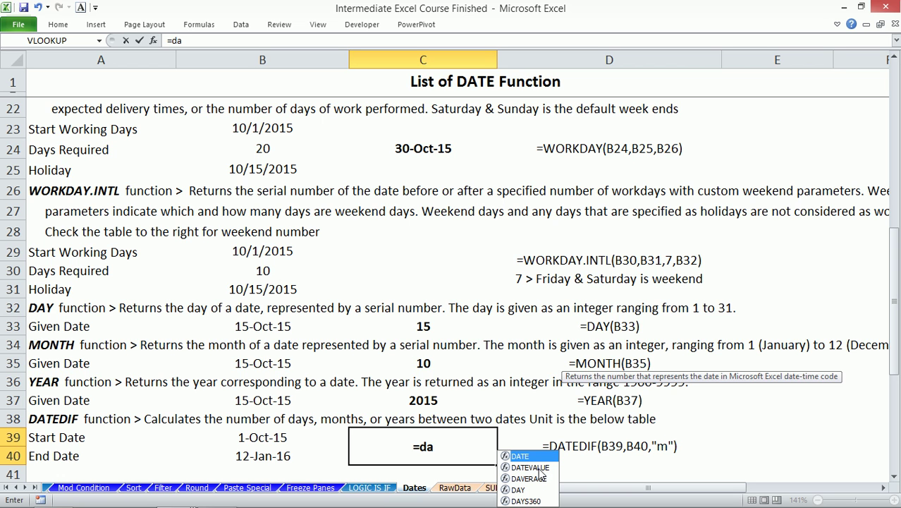
pyautogui.write('t')
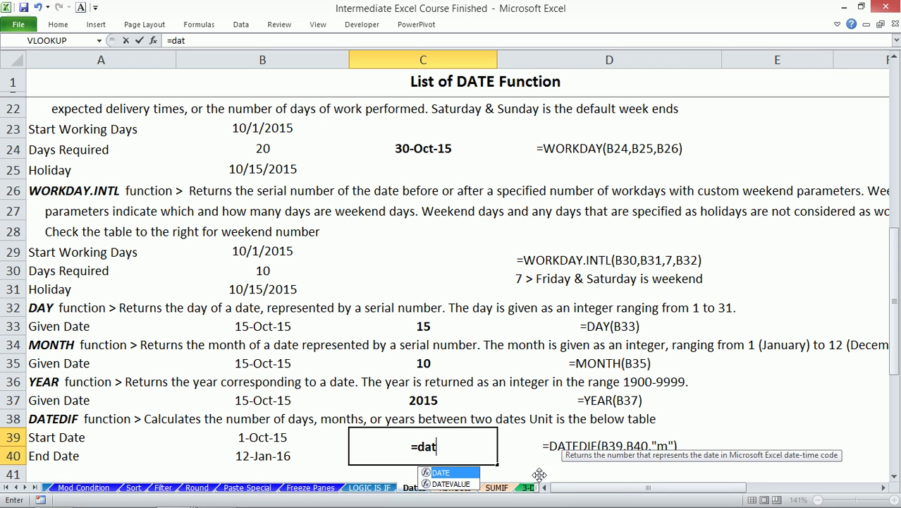
pyautogui.write('edif')
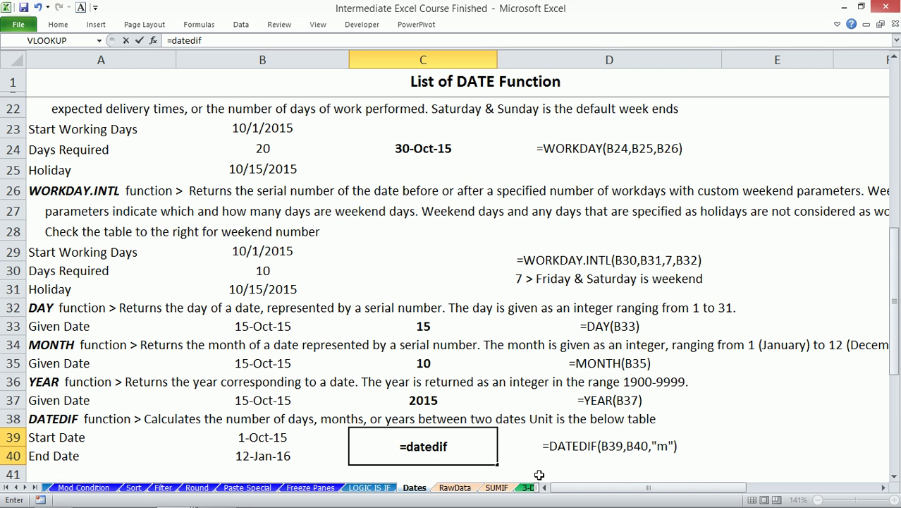
pyautogui.press('Escape')
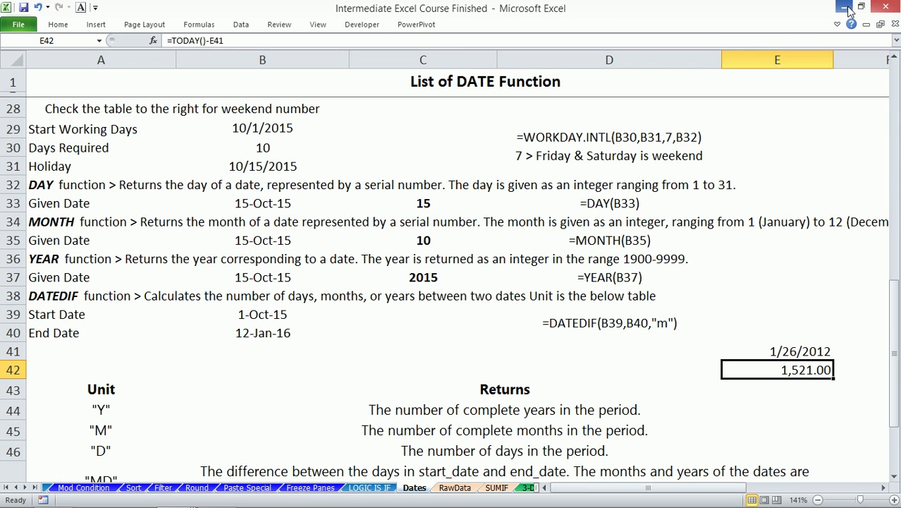
# - Minimize the course workbook, place Book1 over the folder, and drag in Graduity Calculation
pyautogui.click(843, 7)
pyautogui.moveTo(432, 115); pyautogui.dragTo(698, 77)
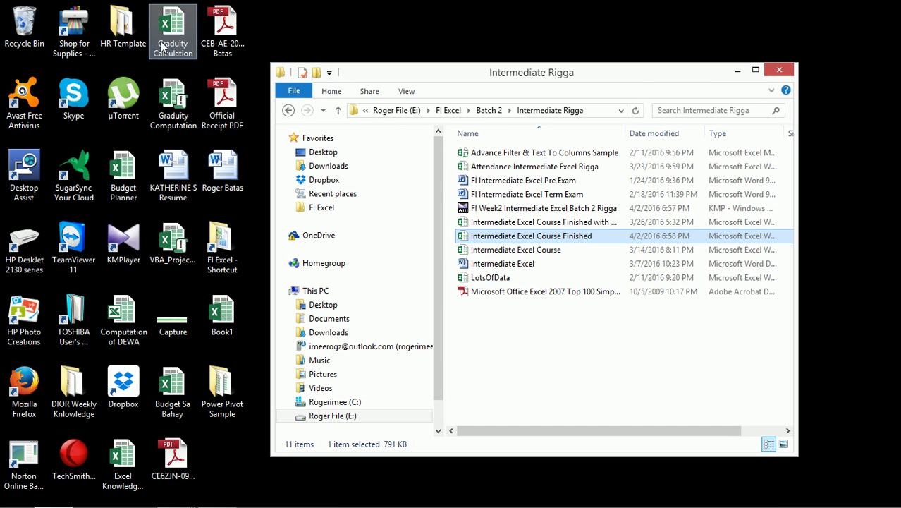
pyautogui.click(174, 493)
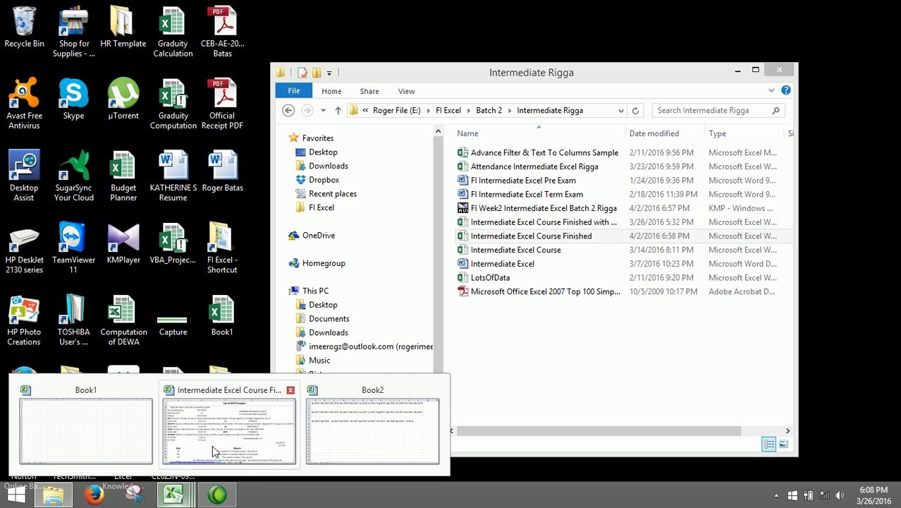
pyautogui.click(117, 431)
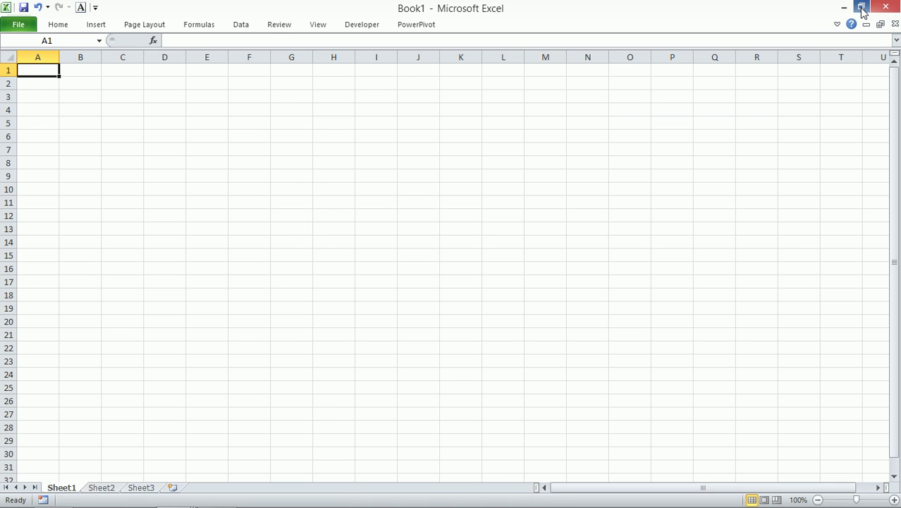
pyautogui.click(861, 12)
pyautogui.moveTo(561, 50); pyautogui.dragTo(480, 30)
pyautogui.moveTo(173, 31); pyautogui.dragTo(466, 138)
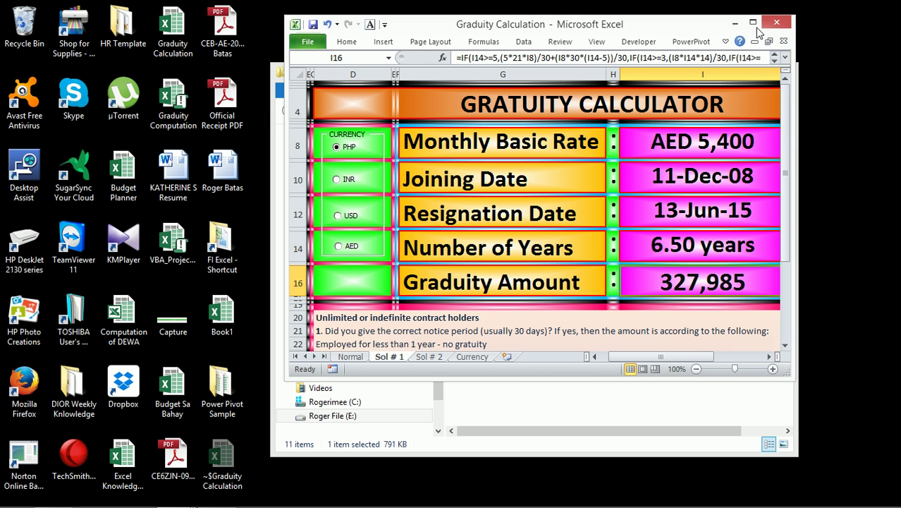
# - Maximize the workbook, go to the Normal sheet, and review cells I8, I10, I12, I14, I16
pyautogui.click(753, 23)
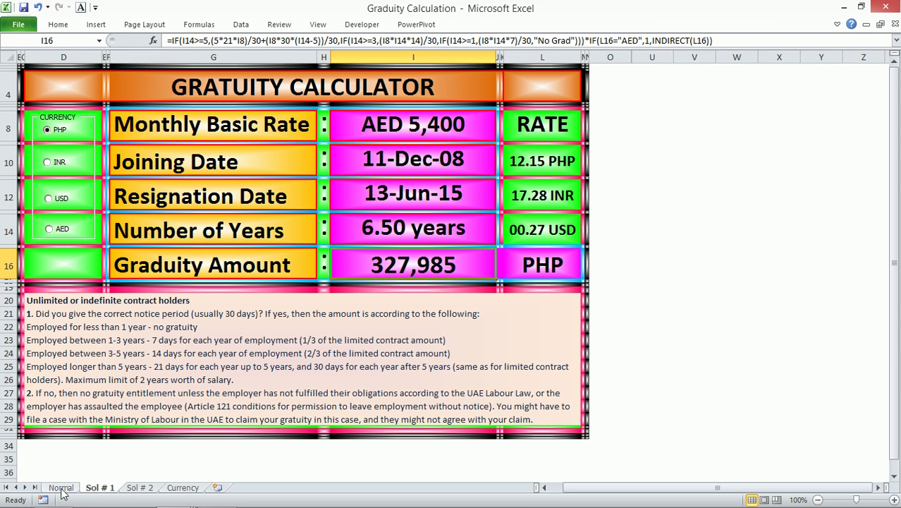
pyautogui.click(60, 487)
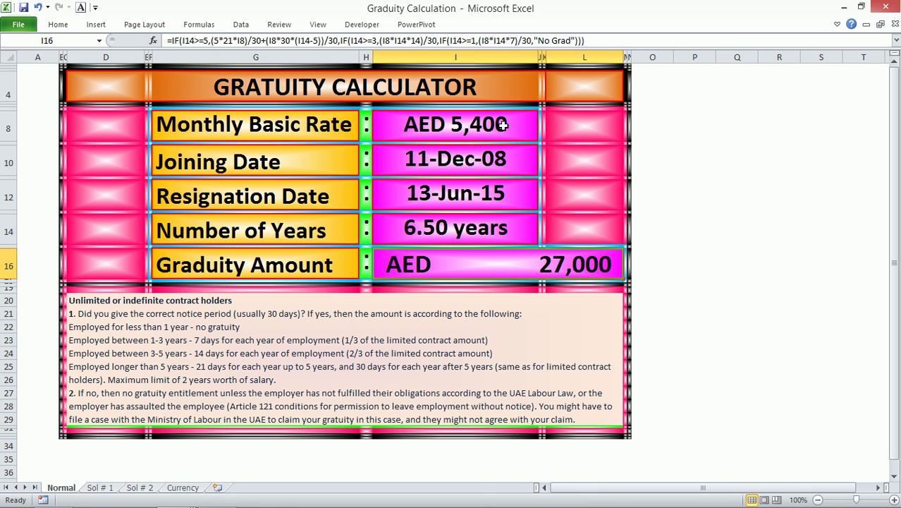
pyautogui.click(502, 125)
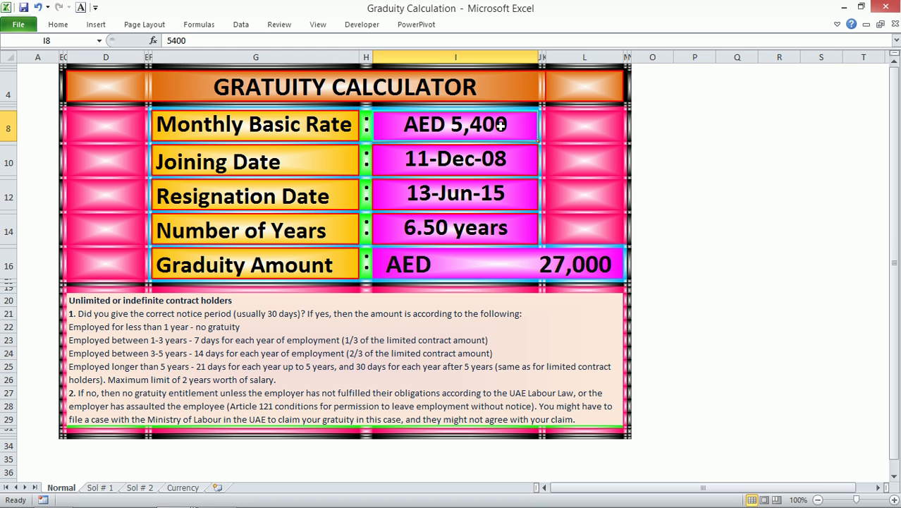
pyautogui.click(487, 160)
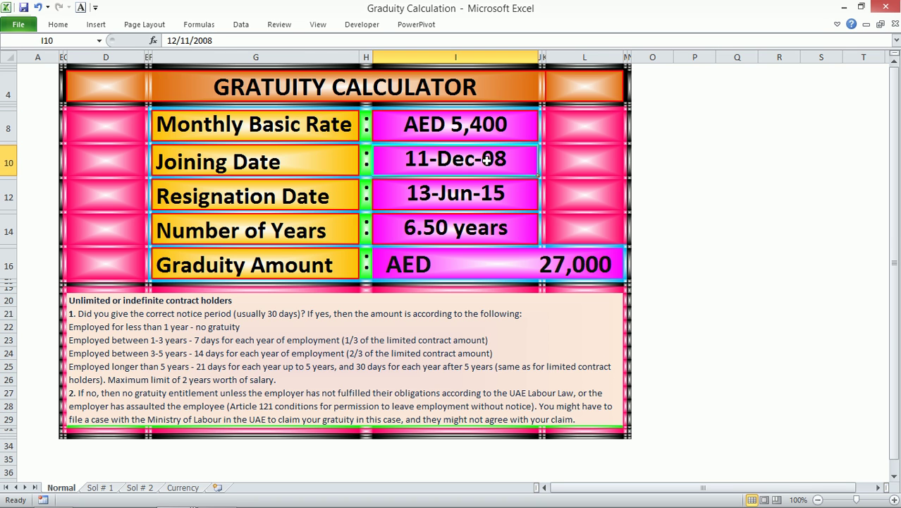
pyautogui.click(477, 193)
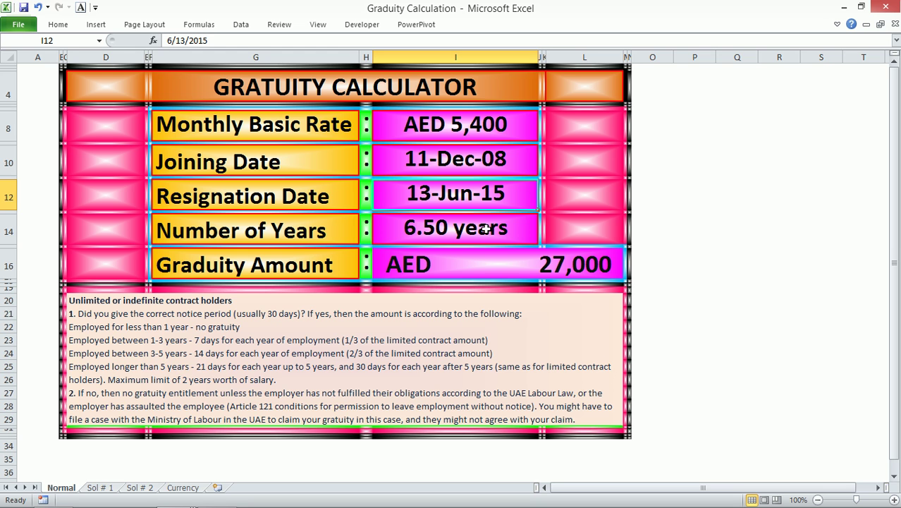
pyautogui.click(485, 228)
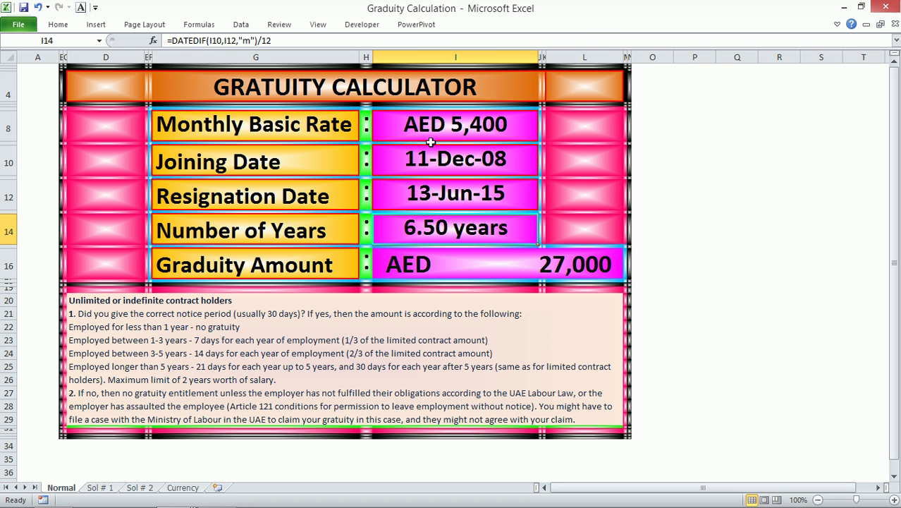
pyautogui.click(552, 264)
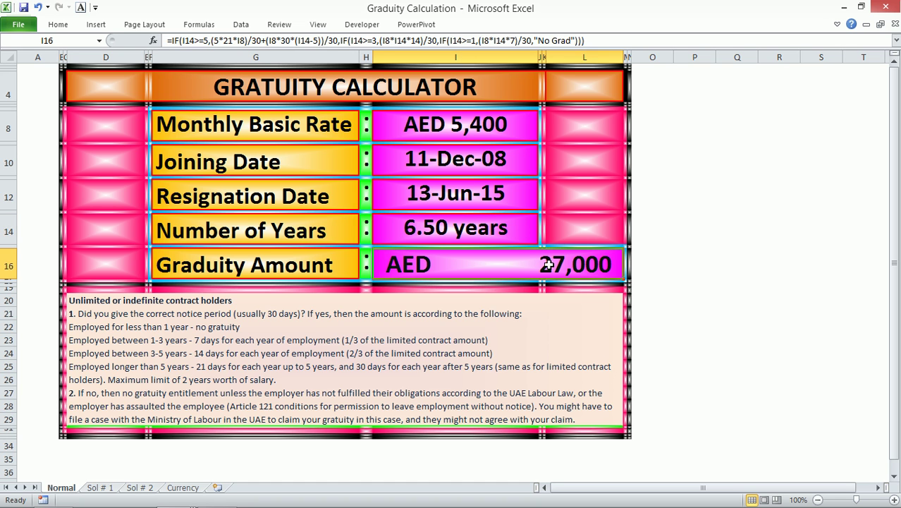
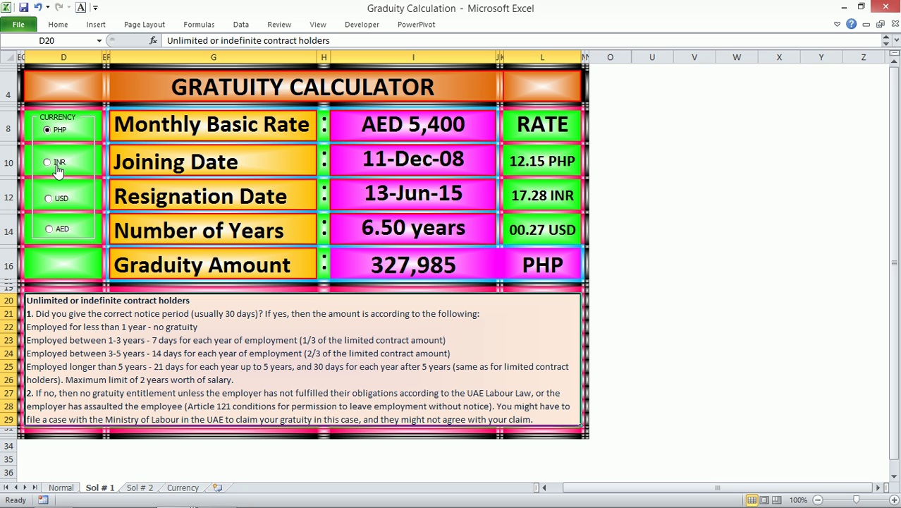
# - Switch the gratuity currency to INR (466,539) and open the option button's Format Control settings
pyautogui.click(47, 162)
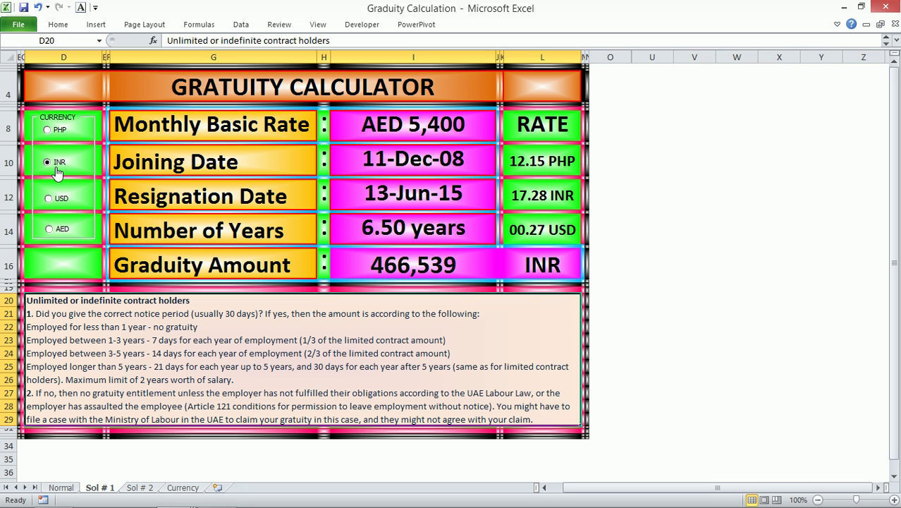
pyautogui.click(359, 24)
pyautogui.click(240, 65)
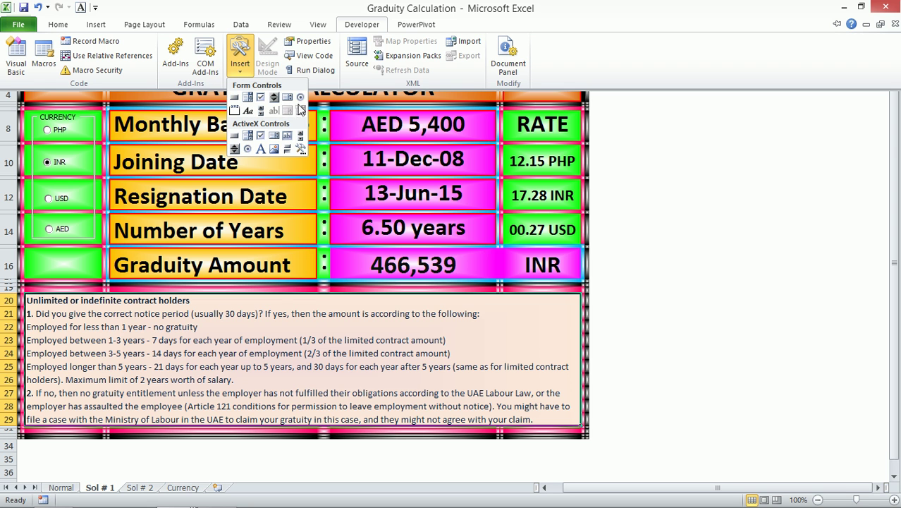
pyautogui.rightClick(66, 134)
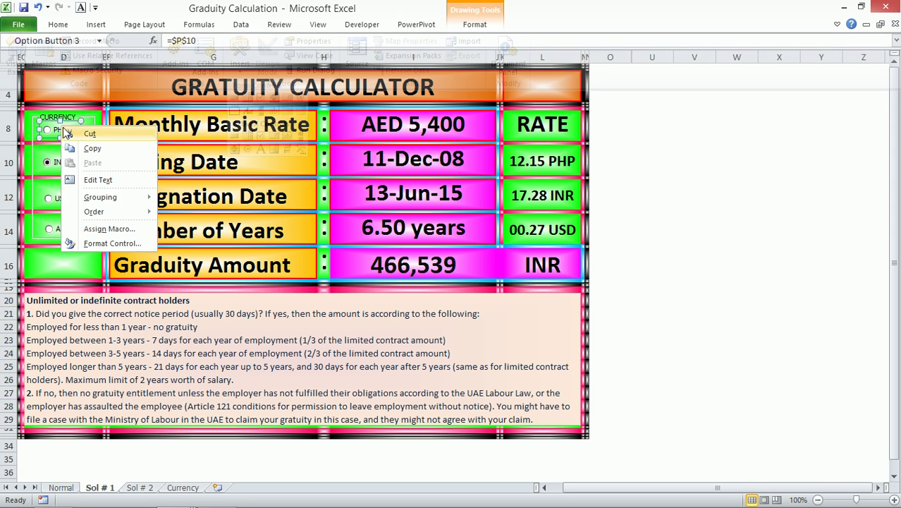
pyautogui.click(113, 243)
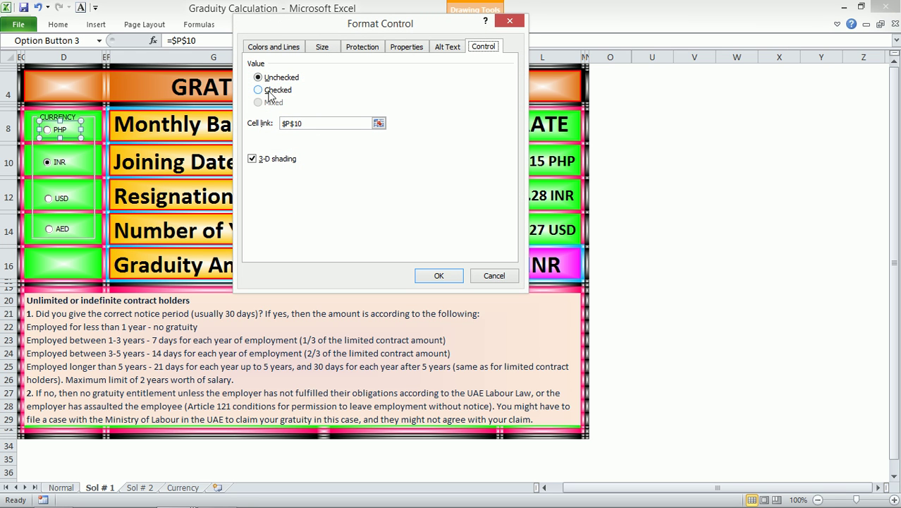
# - Cancel the control settings, deselect the button and close the Gratuity Calculation workbook
pyautogui.click(497, 277)
pyautogui.click(239, 341)
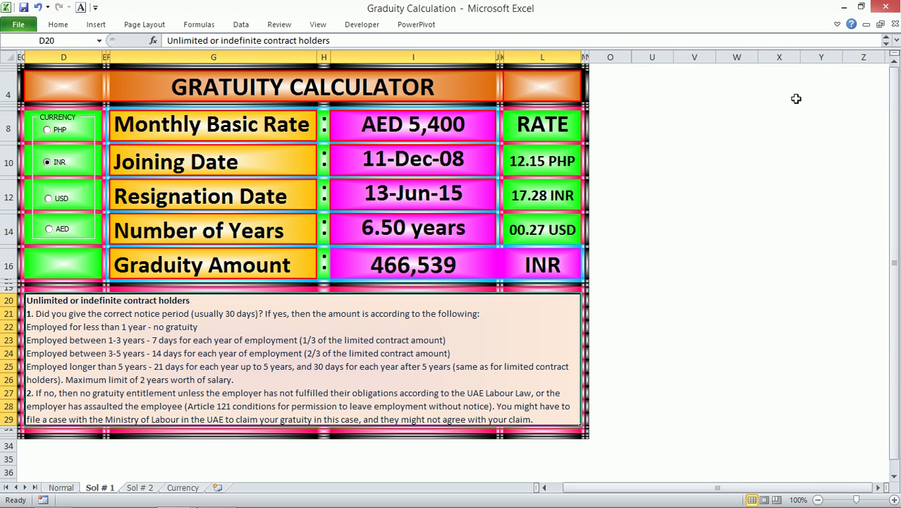
pyautogui.click(896, 27)
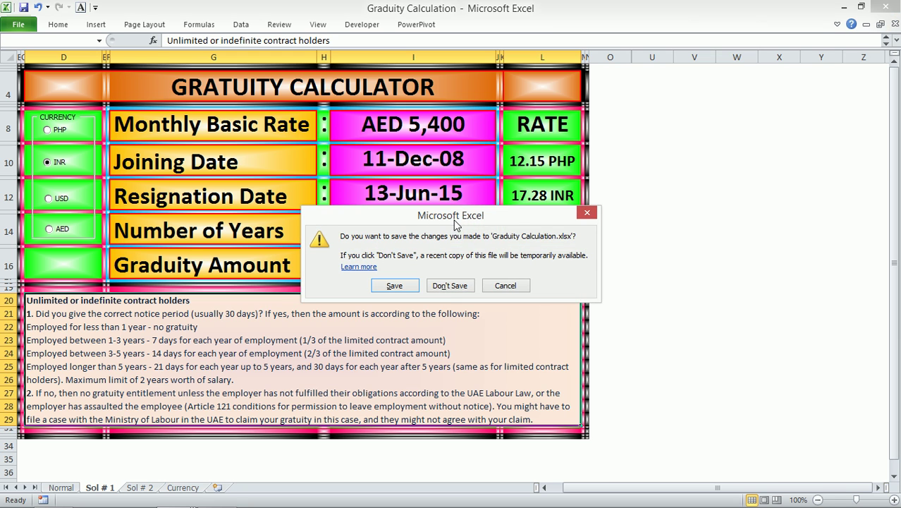
# - Close Gratuity Calculation without saving, leaving the blank Book1 workbook open
pyautogui.click(447, 285)
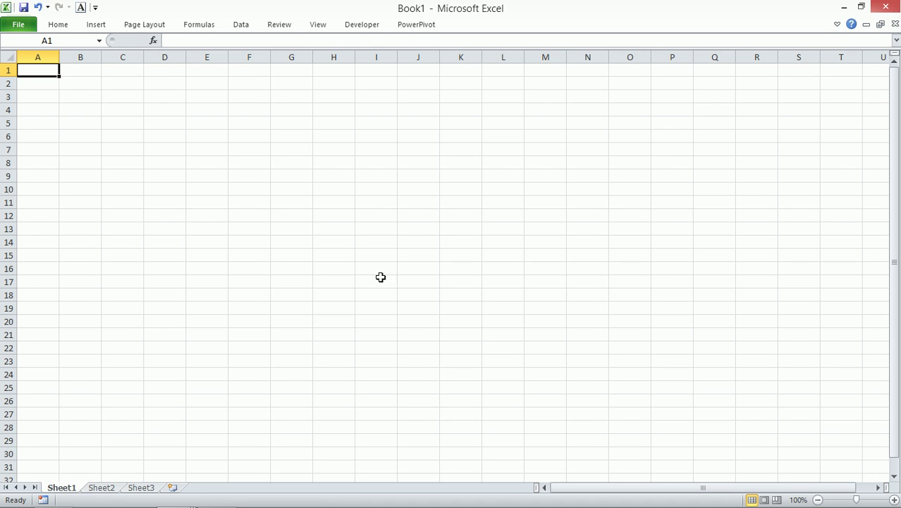
pyautogui.moveTo(239, 503)
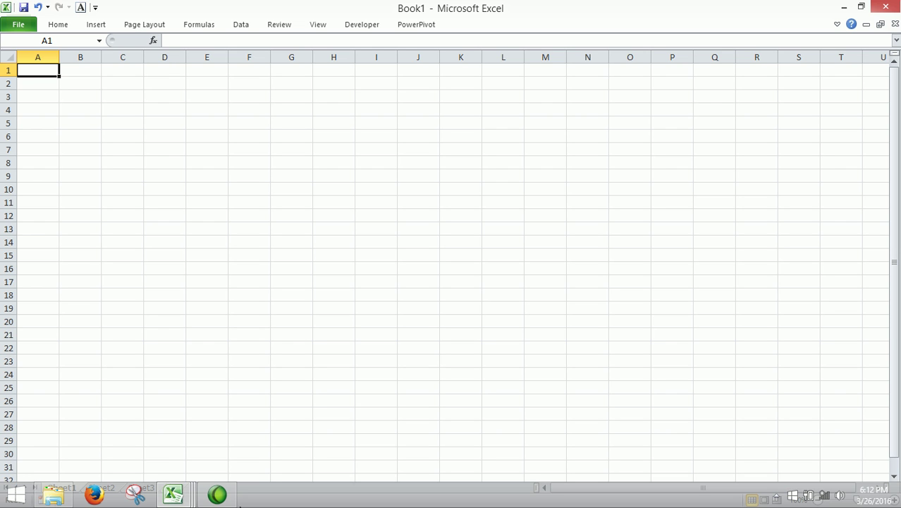
# - Open Attendance Intermediate Excel Rigga from the Intermediate Rigga folder by dragging it into Excel
pyautogui.click(170, 499)
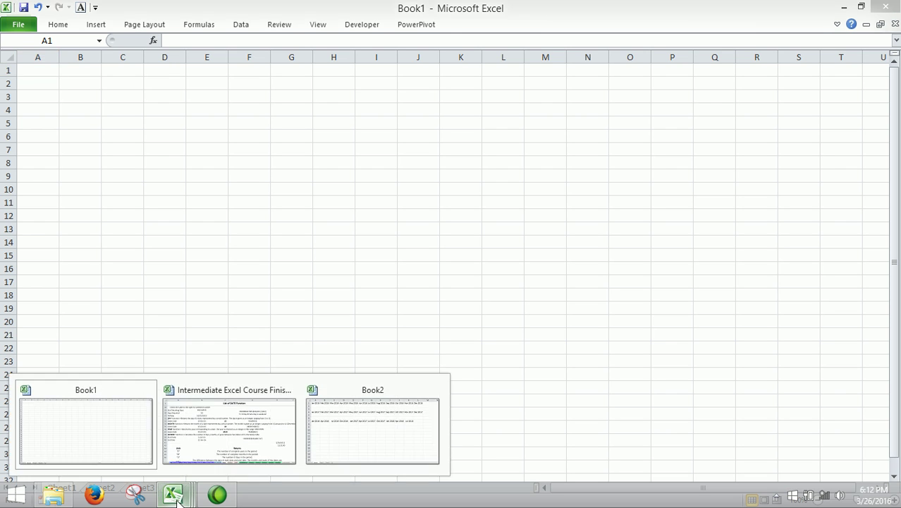
pyautogui.click(219, 433)
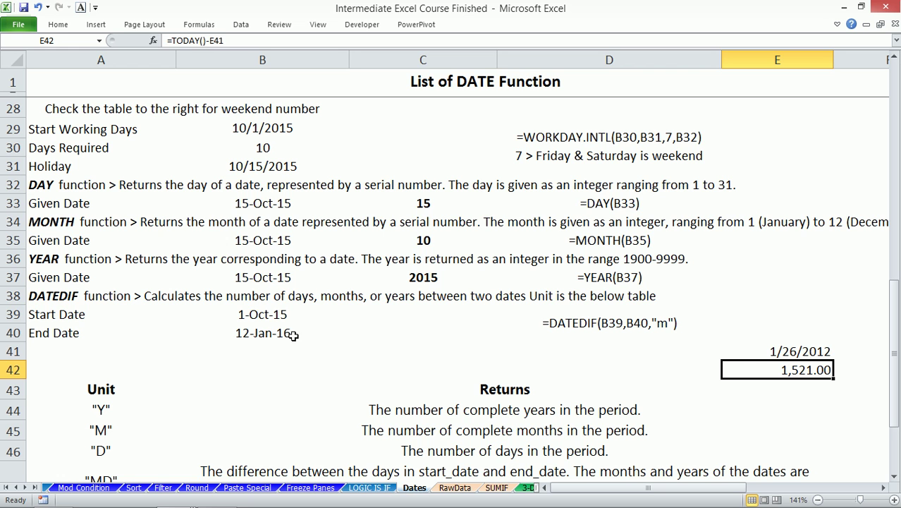
pyautogui.click(6, 487)
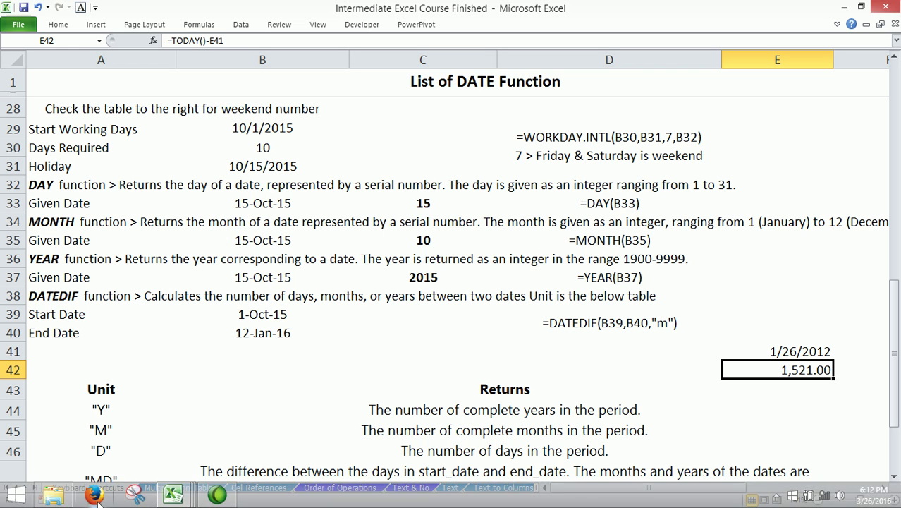
pyautogui.click(56, 498)
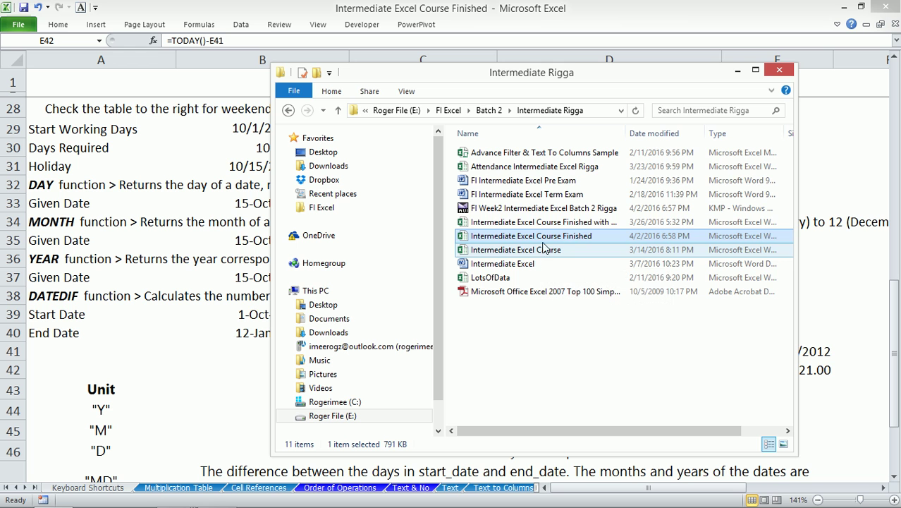
pyautogui.click(548, 169)
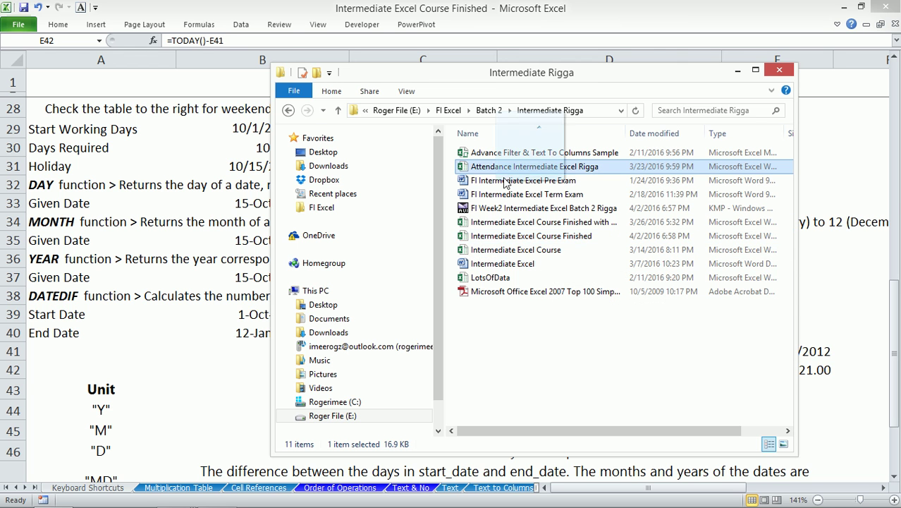
pyautogui.moveTo(162, 184); pyautogui.dragTo(163, 186)
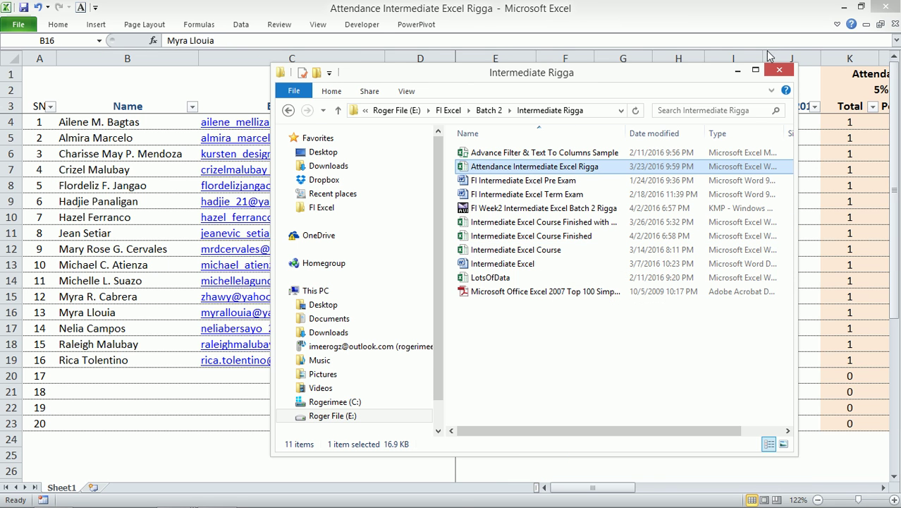
# - Zoom to the A30:C38 grading weights (30%, 40%, 20%, 5%, 5%) and select B30 and C30
pyautogui.click(738, 72)
pyautogui.scroll(-6, 255, 328)
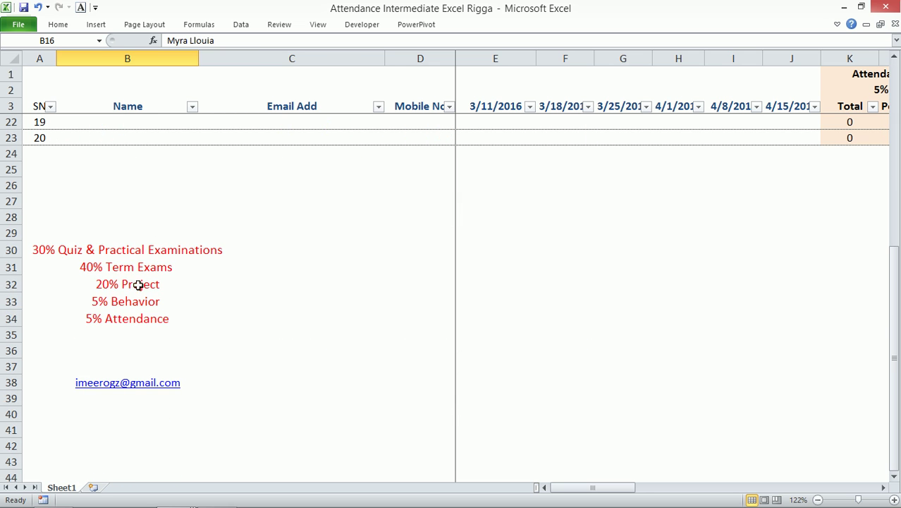
pyautogui.moveTo(71, 245); pyautogui.dragTo(199, 319)
pyautogui.moveTo(38, 250); pyautogui.dragTo(234, 376)
pyautogui.hotkey('alt', 'w')
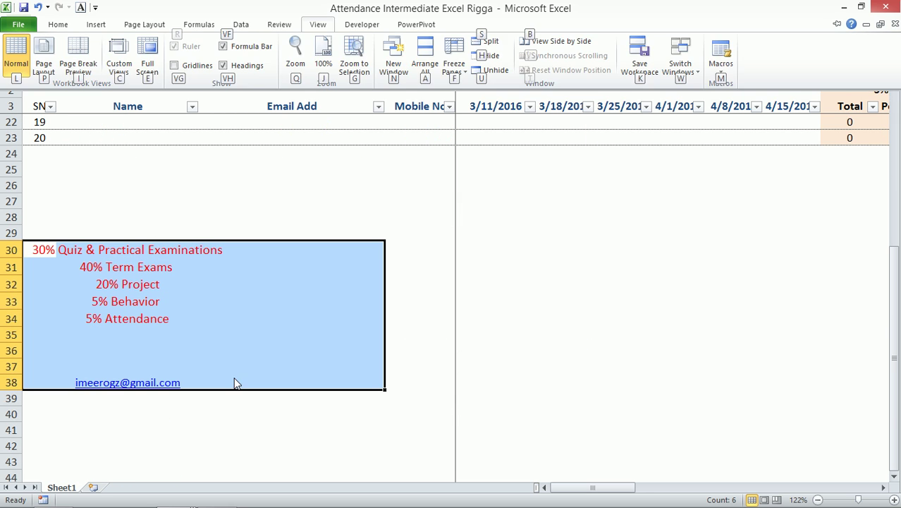
pyautogui.press('g')
pyautogui.scroll(1, 225, 271)
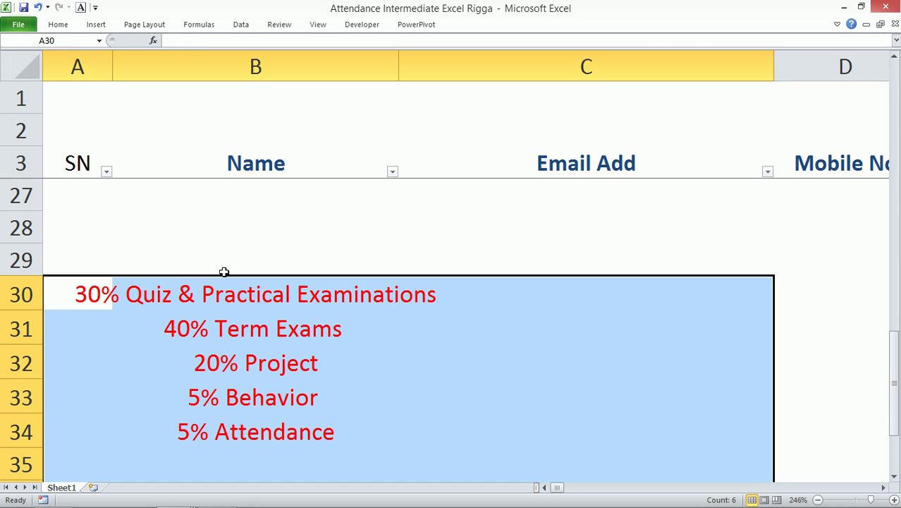
pyautogui.click(241, 300)
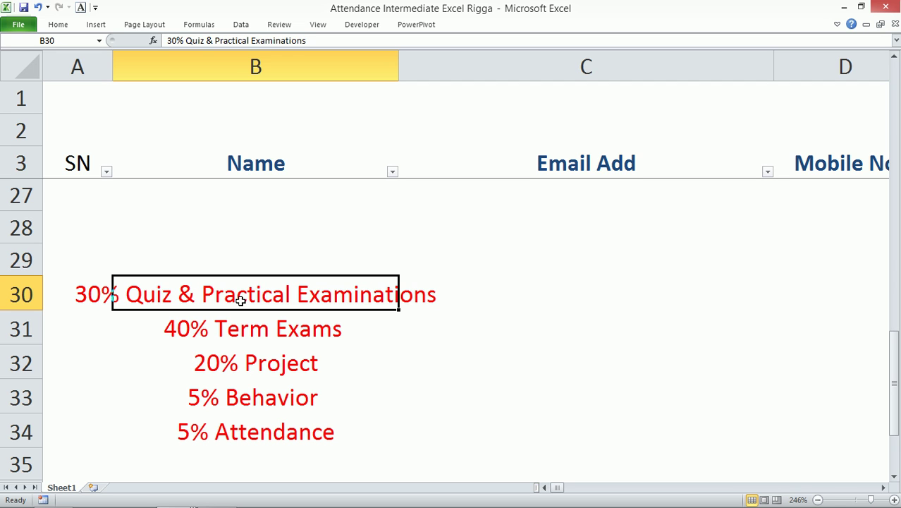
pyautogui.click(484, 303)
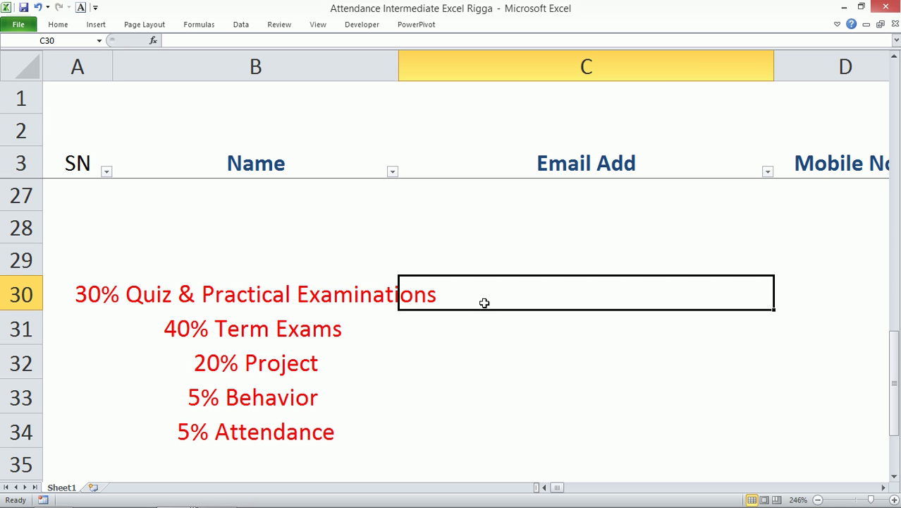
pyautogui.click(777, 496)
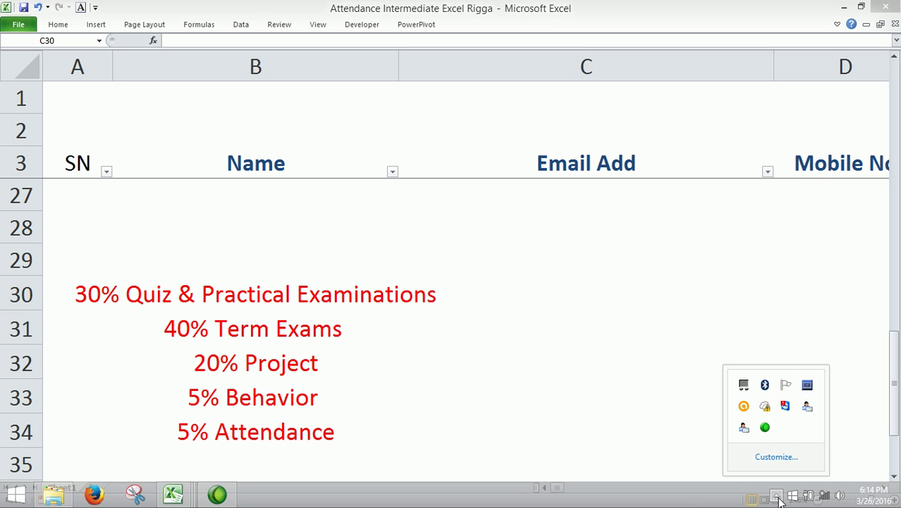
pyautogui.click(340, 289)
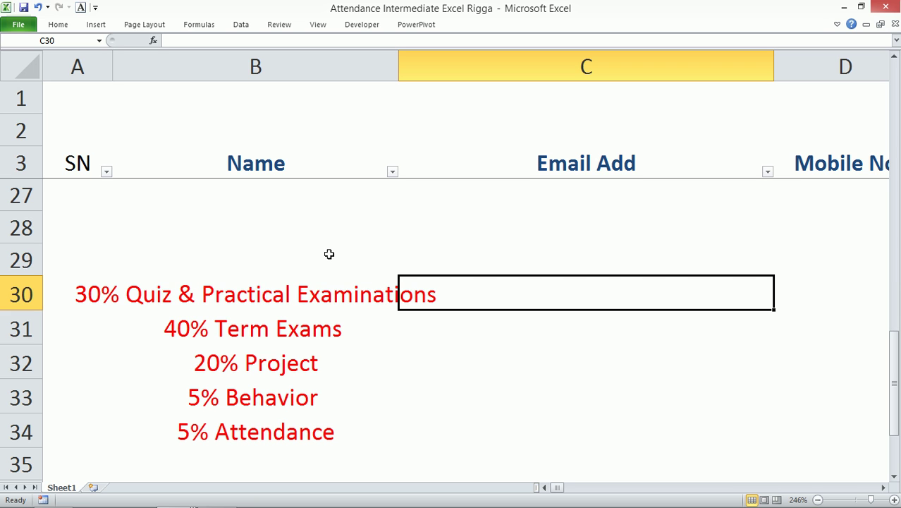
# - Bring the DATEDIF unit table (Y, M, D, MD, YM, YD) on List of DATE Function into view
pyautogui.moveTo(489, 505)
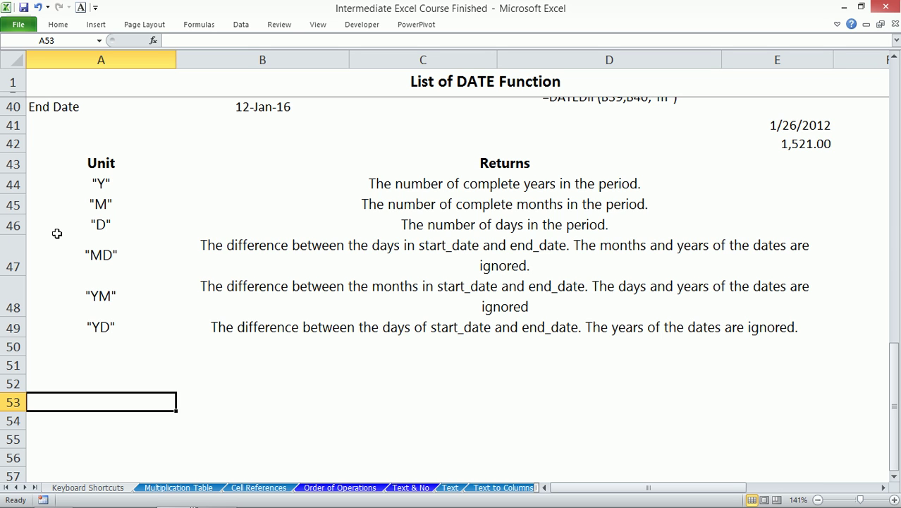
pyautogui.click(115, 296)
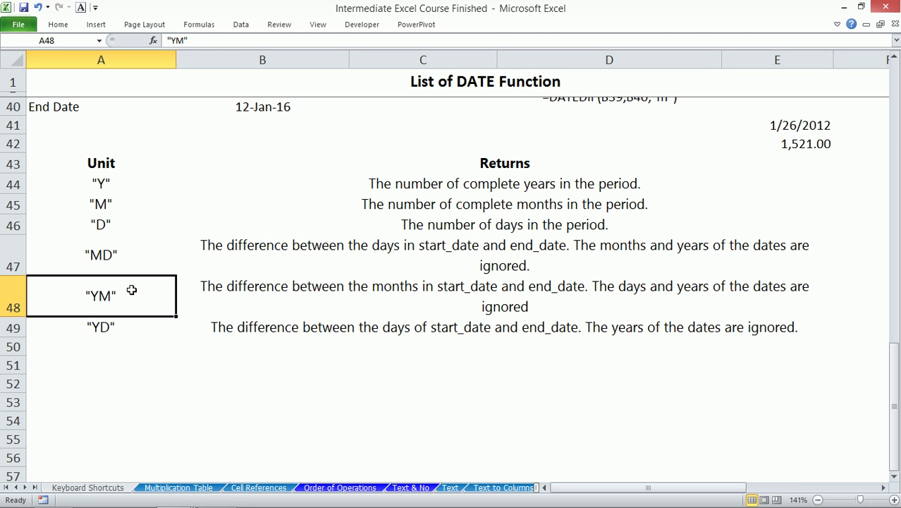
pyautogui.click(120, 181)
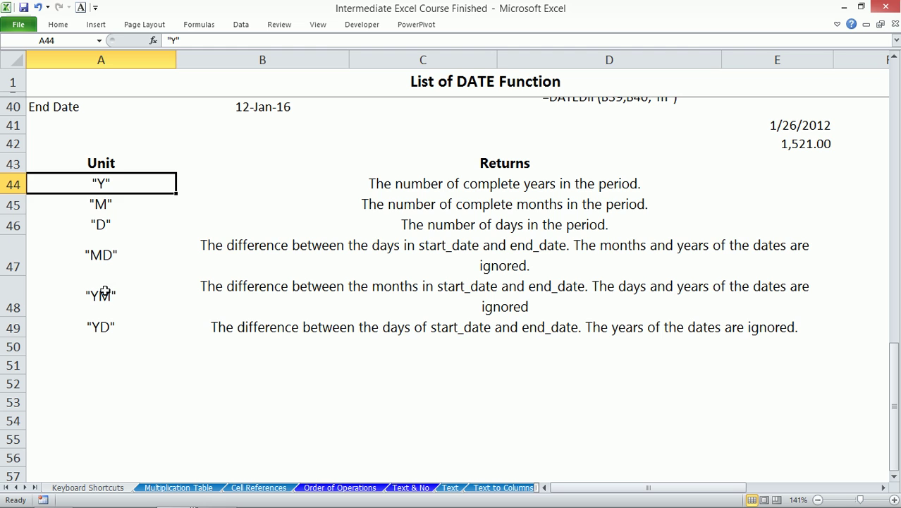
pyautogui.click(128, 294)
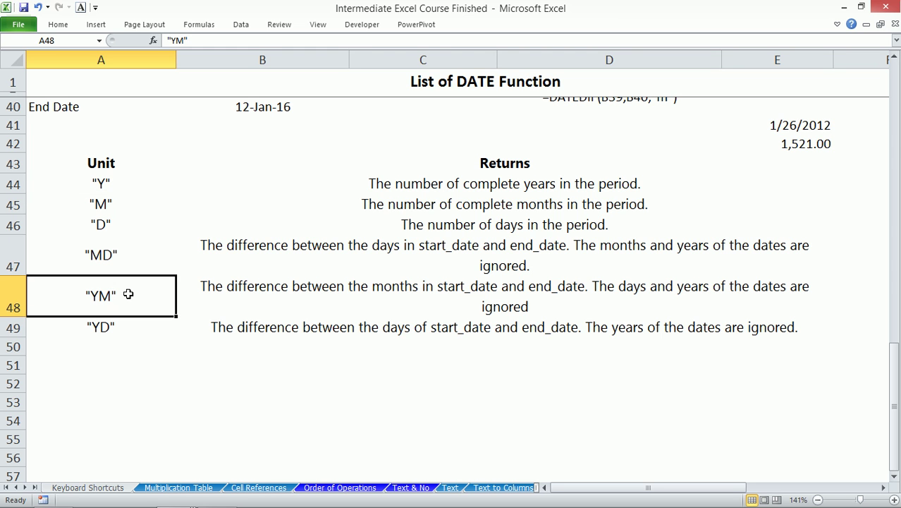
pyautogui.click(121, 258)
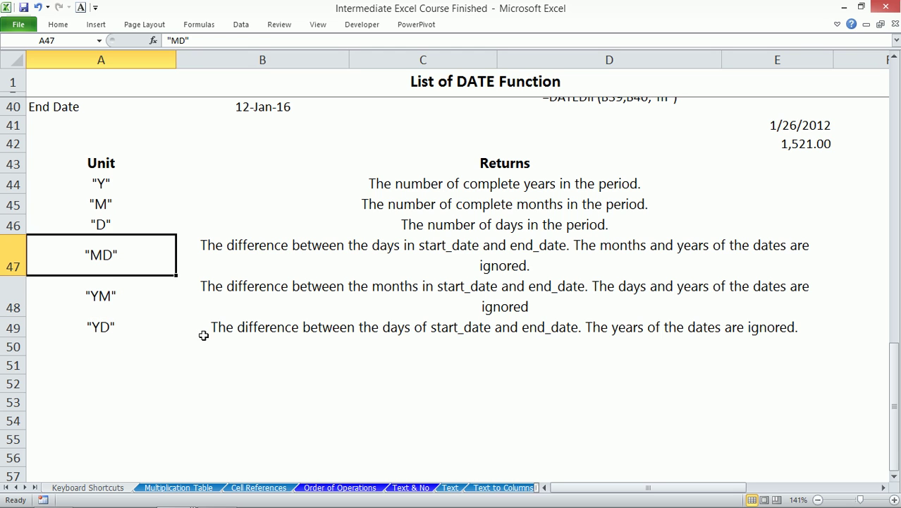
pyautogui.click(144, 381)
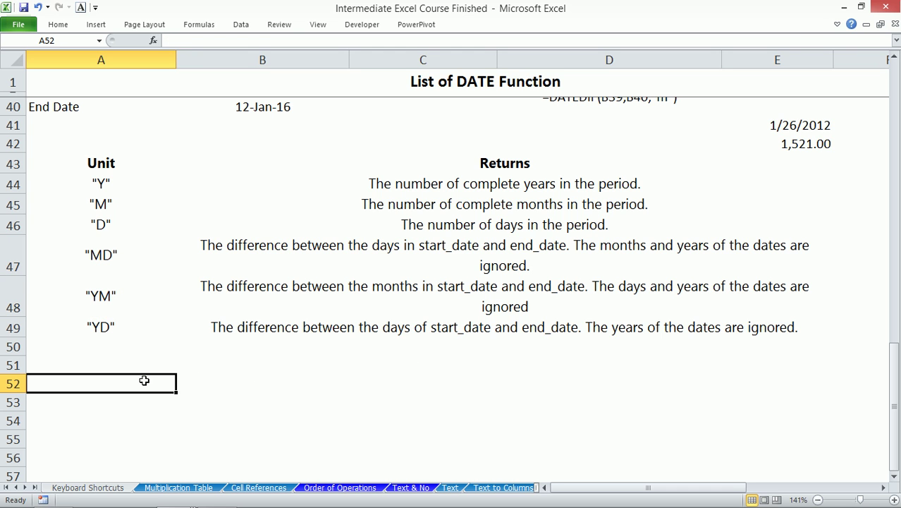
# - Enter today's date in A52 and edit it to 7/18/1977
pyautogui.hotkey('ctrl', ';')
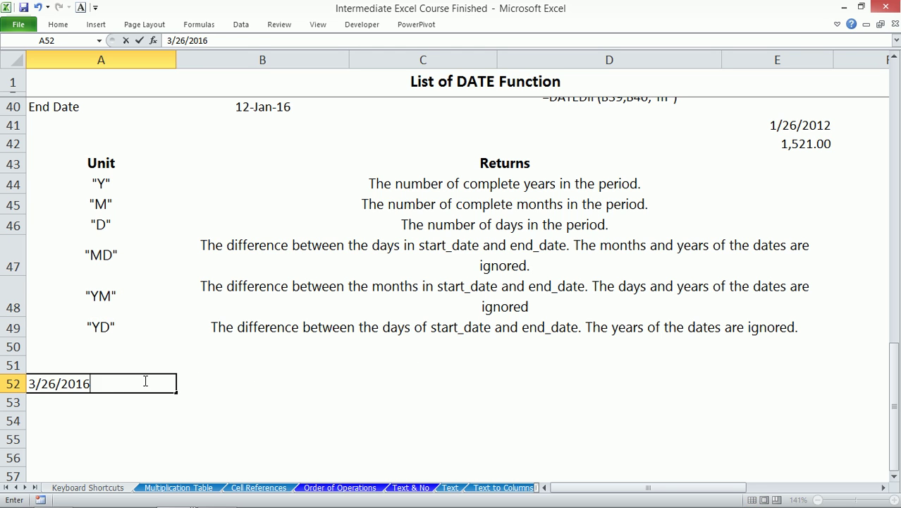
pyautogui.moveTo(172, 40); pyautogui.dragTo(163, 43)
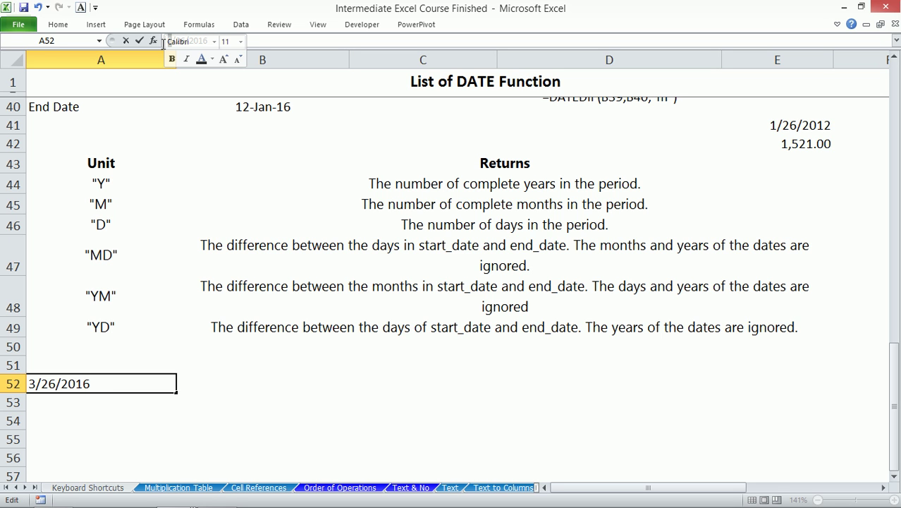
pyautogui.write('7')
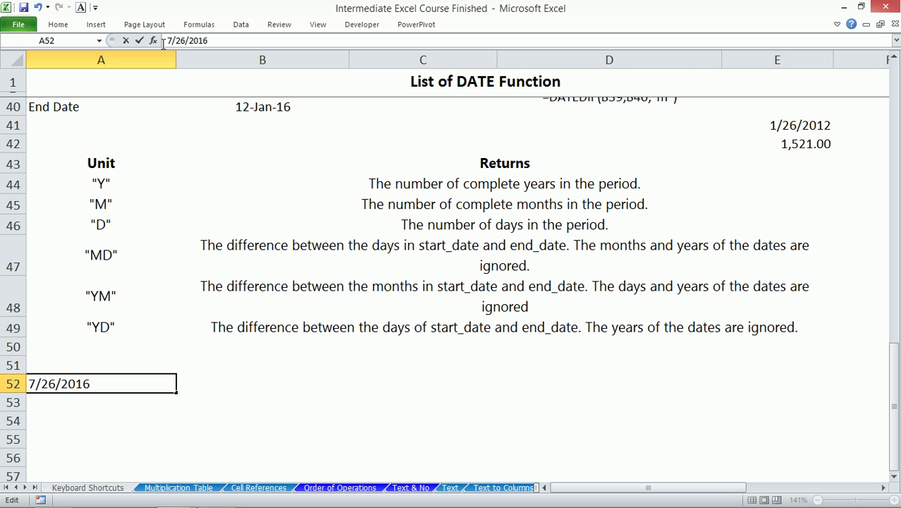
pyautogui.doubleClick(183, 41)
pyautogui.press('Delete')
pyautogui.write('18')
pyautogui.click(216, 40)
pyautogui.press('BackSpace')
pyautogui.press('BackSpace')
pyautogui.press('BackSpace')
pyautogui.press('BackSpace')
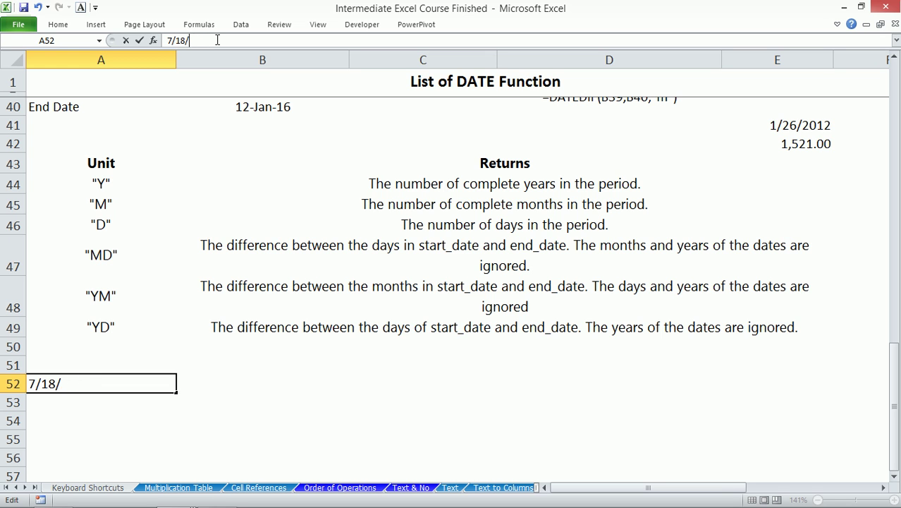
pyautogui.write('1977')
pyautogui.press('Return')
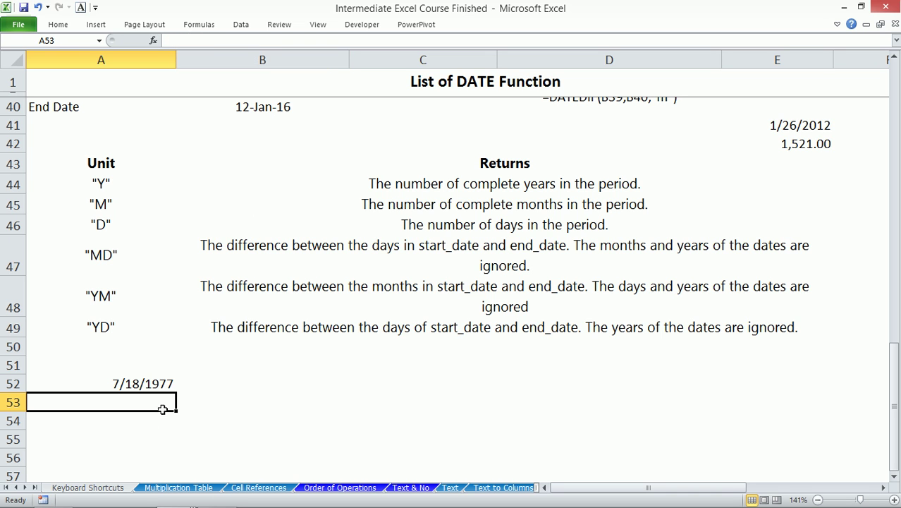
# - Give A52 the custom number format 'mmm dd yyy'
pyautogui.click(141, 384)
pyautogui.hotkey('ctrl', '1')
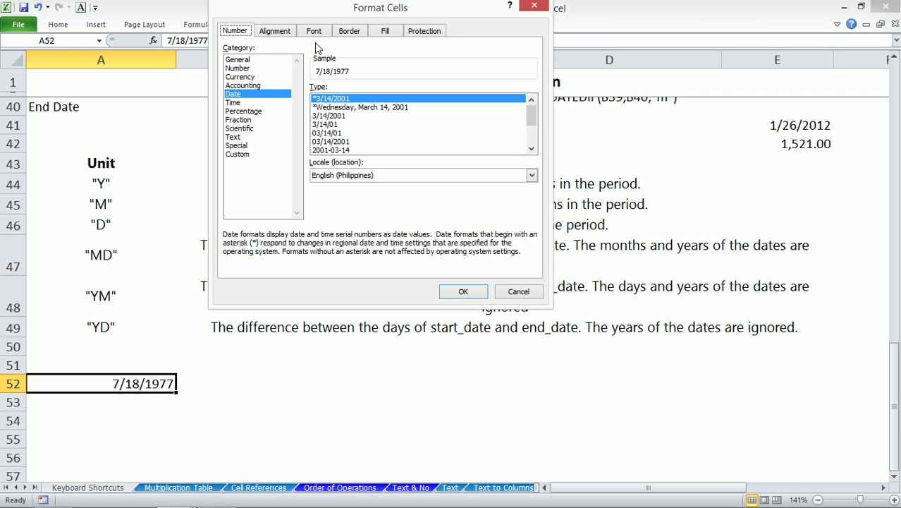
pyautogui.click(237, 154)
pyautogui.moveTo(361, 99); pyautogui.dragTo(306, 99)
pyautogui.write('mmm ')
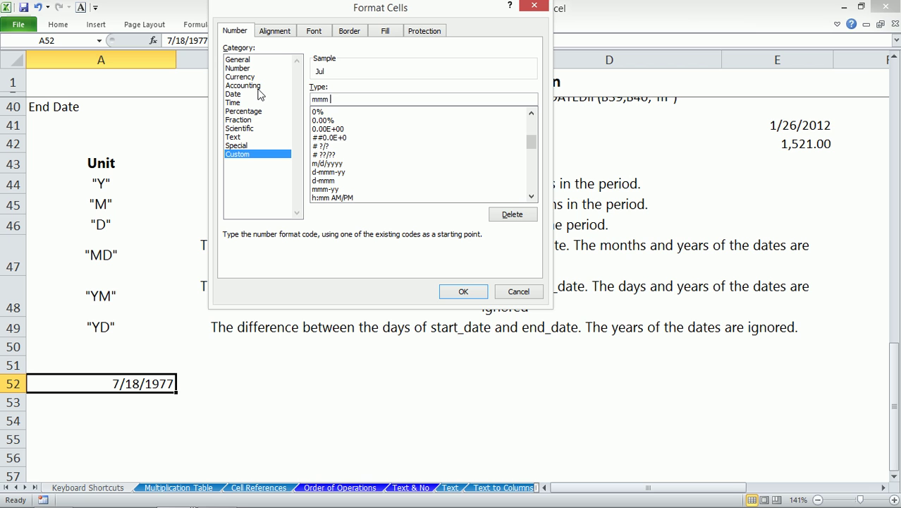
pyautogui.write('dd yyy')
pyautogui.click(462, 291)
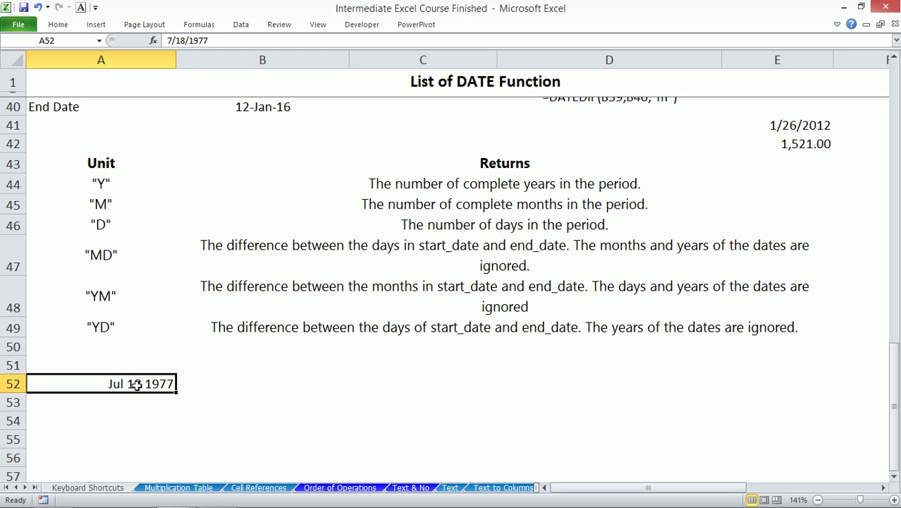
# - Change the A52 month to 8 so it shows Aug 18 1977, then move to B52
pyautogui.click(172, 40)
pyautogui.press('BackSpace')
pyautogui.write('8')
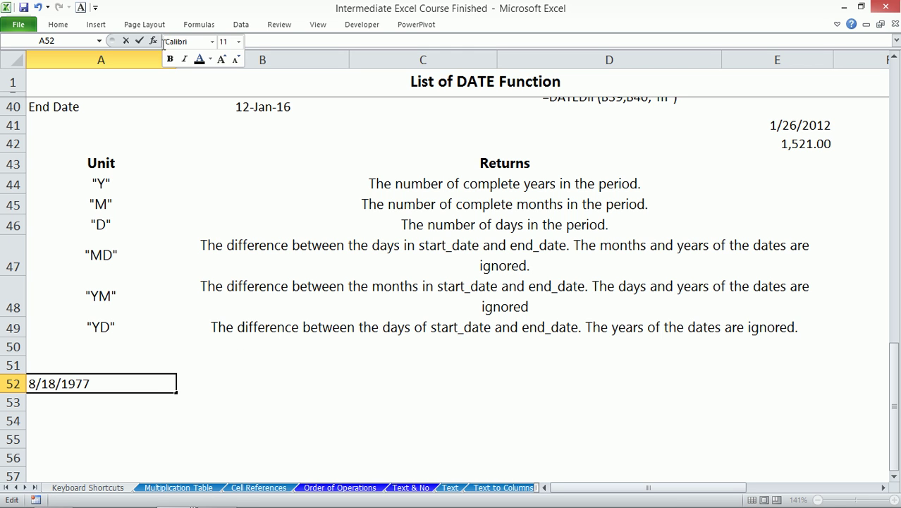
pyautogui.press('Return')
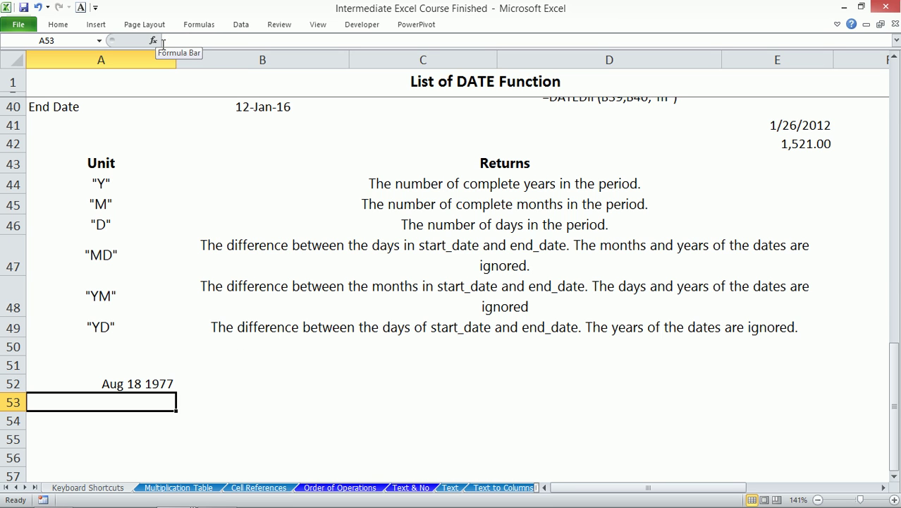
pyautogui.press('Right')
pyautogui.press('Up')
pyautogui.press('Right')
pyautogui.press('Left')
# - Enter =DATEDIF(A52,TODAY(),"y") in B52, returning 38 years
pyautogui.write('=d')
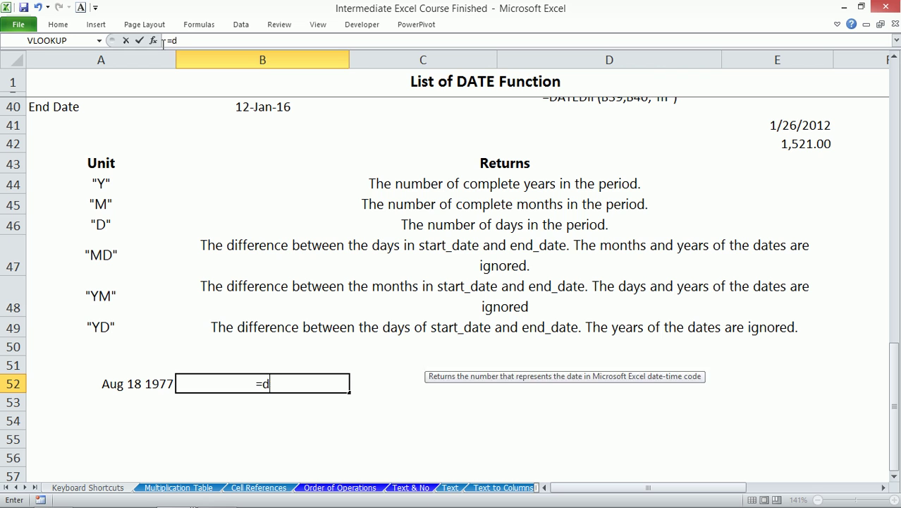
pyautogui.write('atedif(')
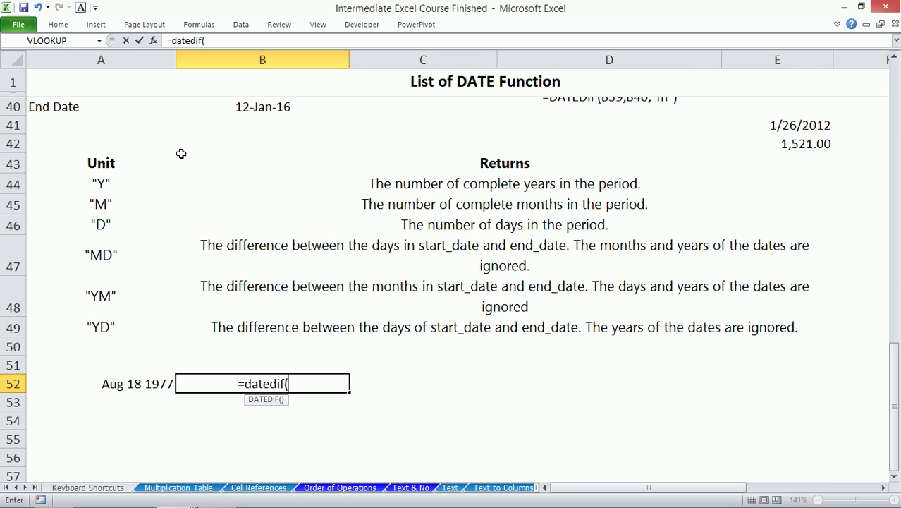
pyautogui.click(132, 383)
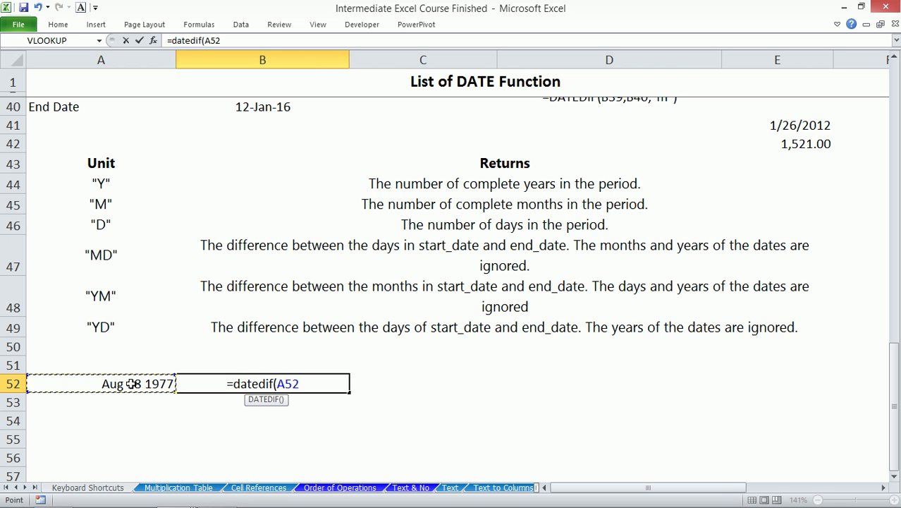
pyautogui.write(',')
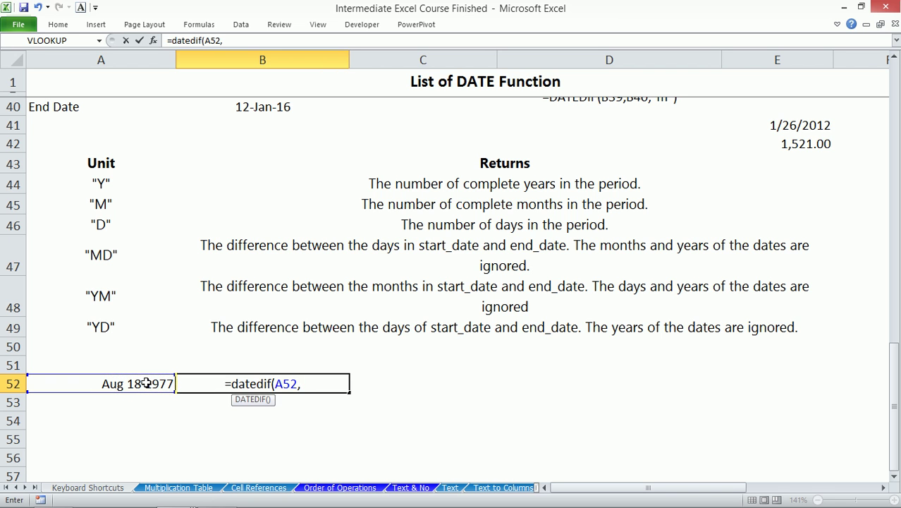
pyautogui.write('t')
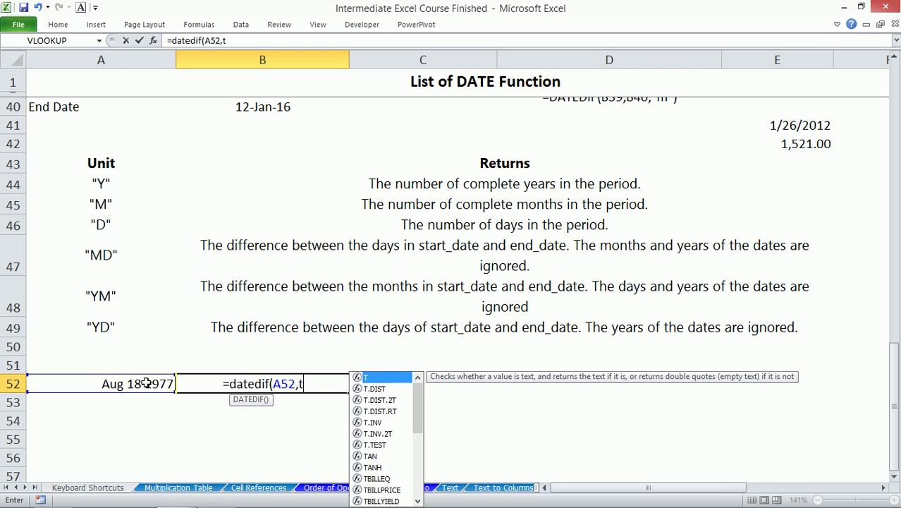
pyautogui.write('oday(')
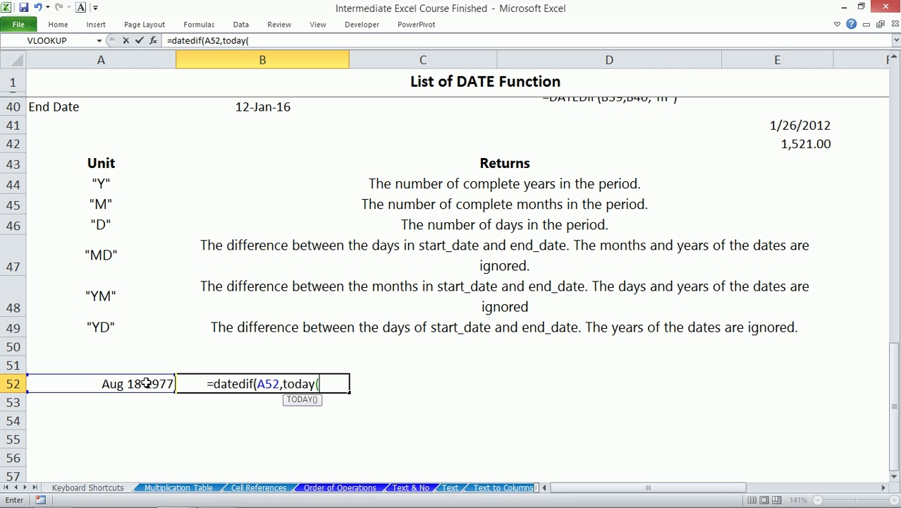
pyautogui.write('),')
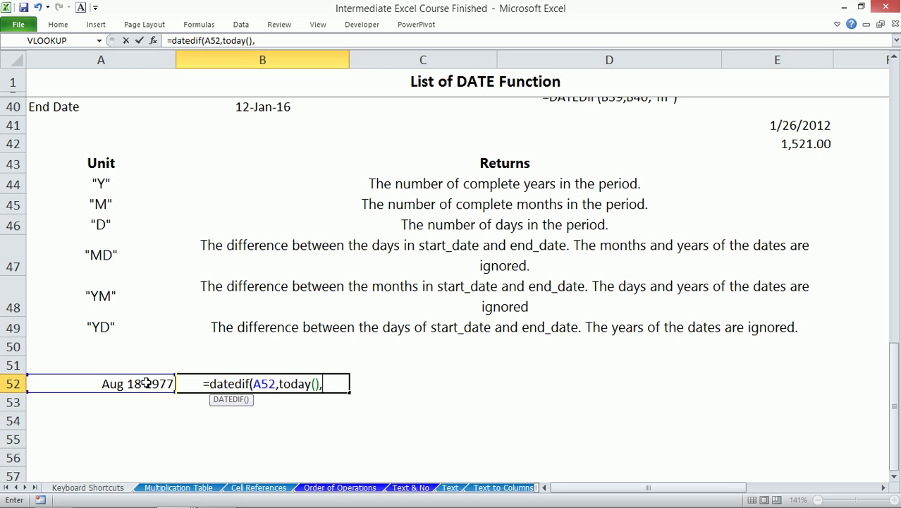
pyautogui.write('"y")')
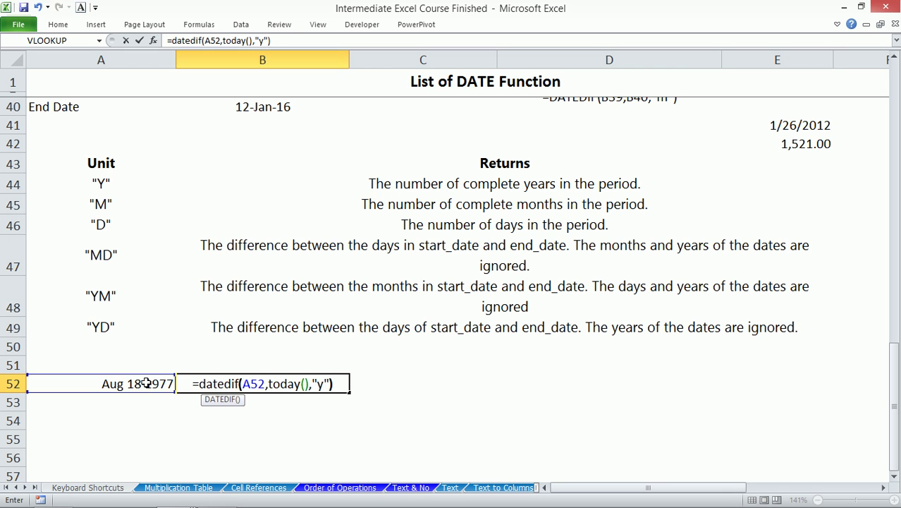
pyautogui.press('Return')
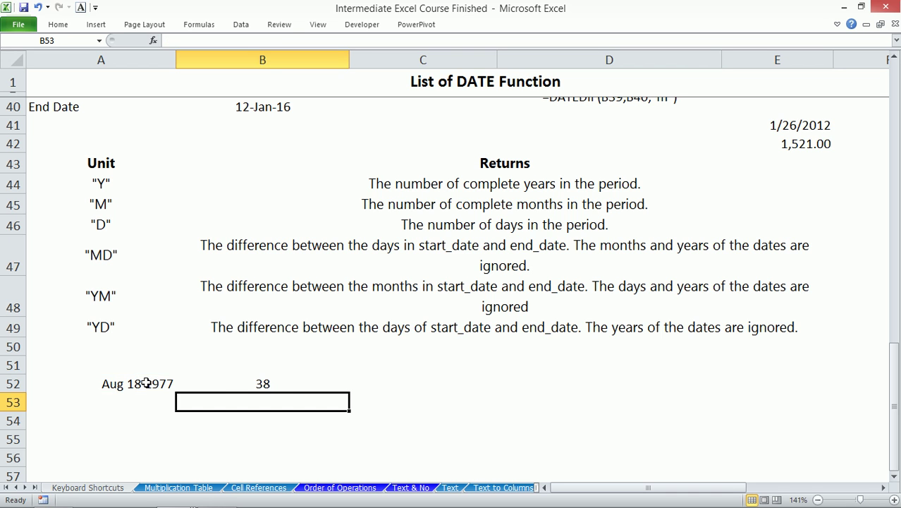
# - Copy B52's formula into B53 and change its unit to "m", returning 463 months
pyautogui.click(263, 382)
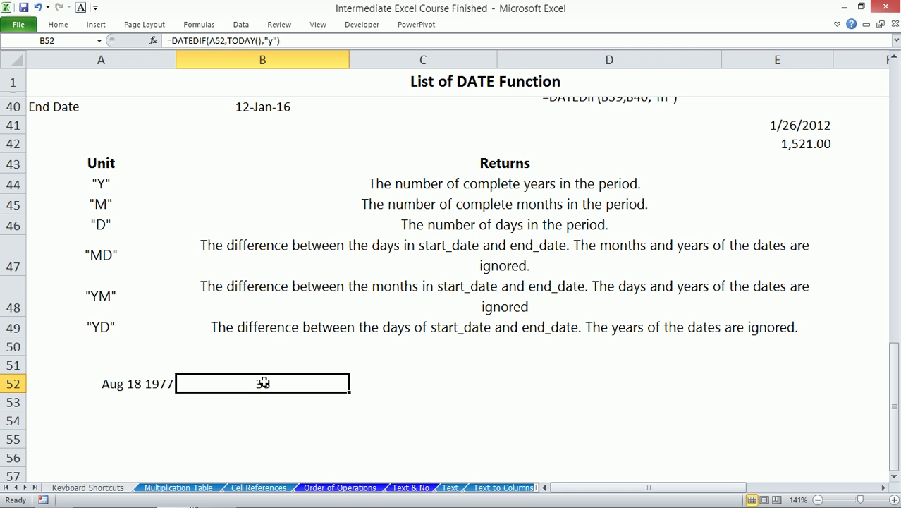
pyautogui.tripleClick(303, 40)
pyautogui.hotkey('ctrl', 'c')
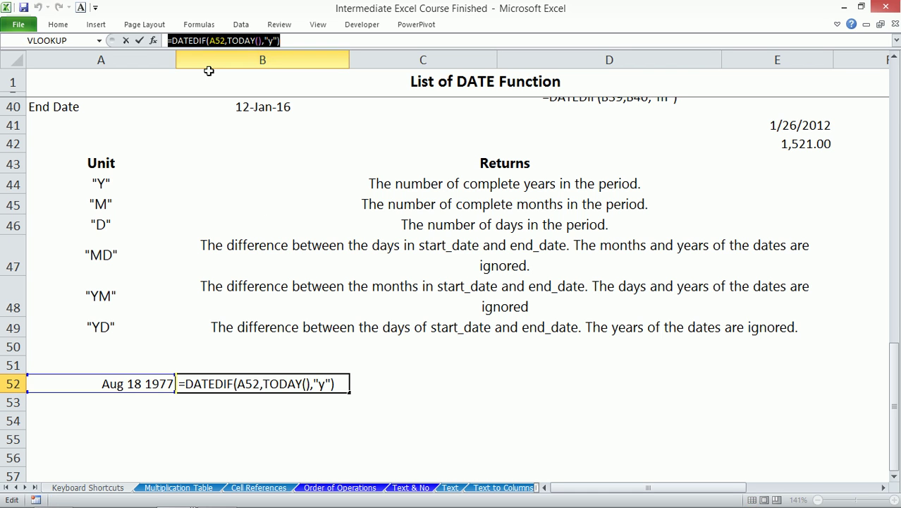
pyautogui.press('Escape')
pyautogui.click(252, 400)
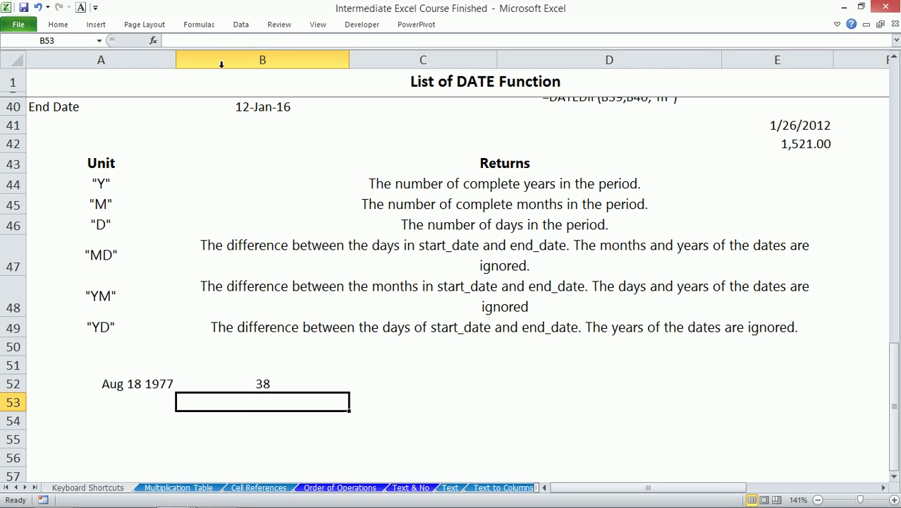
pyautogui.hotkey('ctrl', 'v')
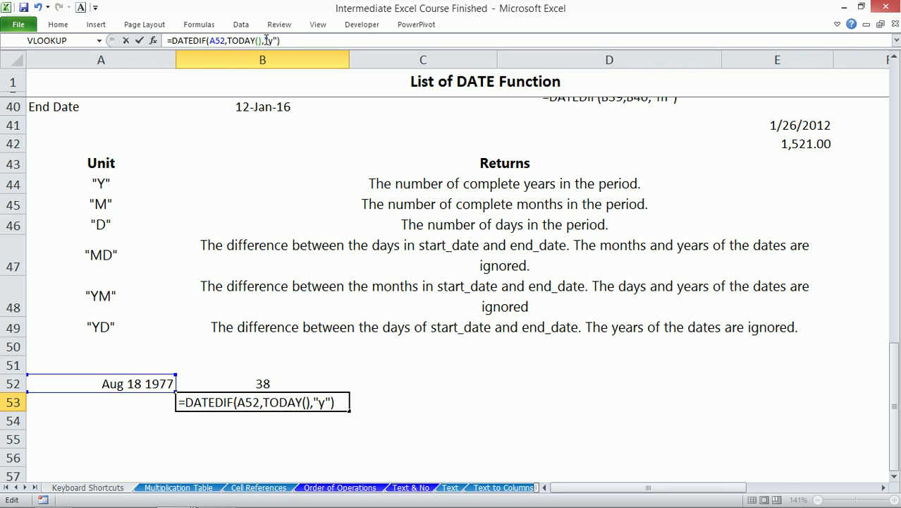
pyautogui.click(272, 40)
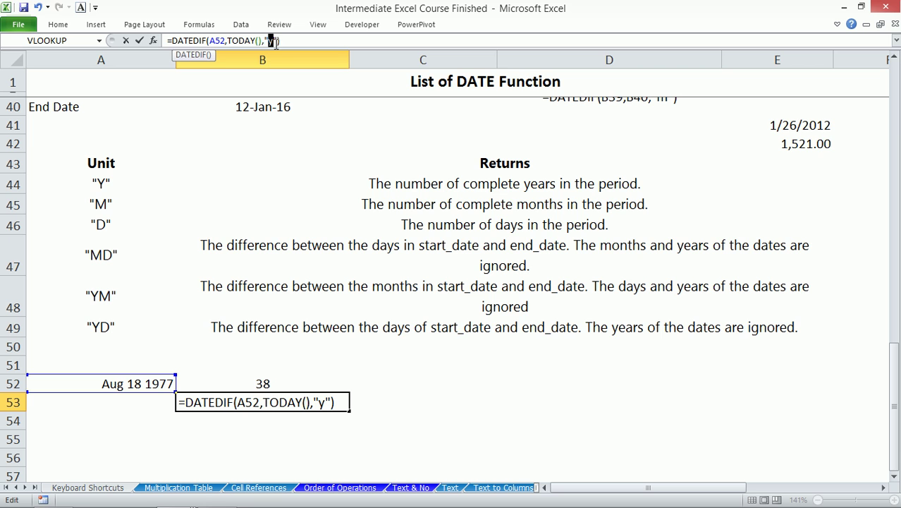
pyautogui.write('m')
pyautogui.press('BackSpace')
pyautogui.press('BackSpace')
pyautogui.write('m')
pyautogui.press('Return')
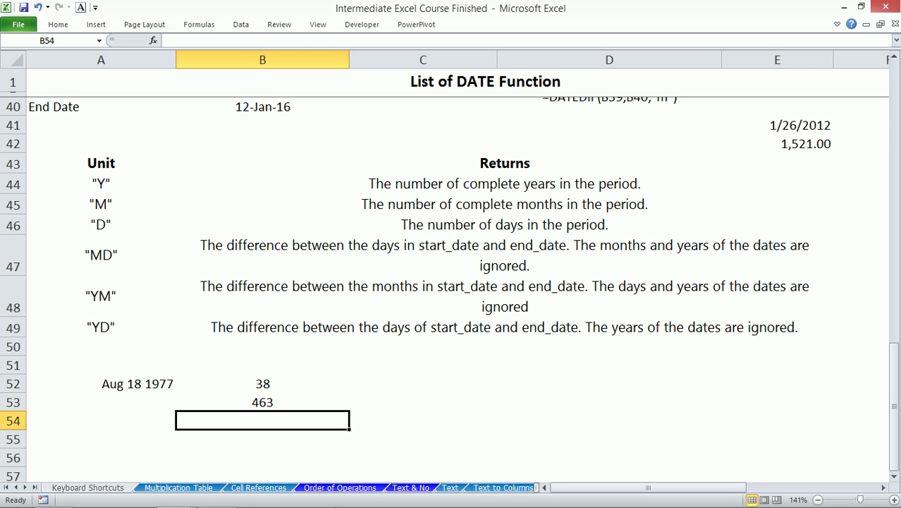
# - Type the labels Years, Months and Days into C52 through C54
pyautogui.click(382, 380)
pyautogui.write('Yesr')
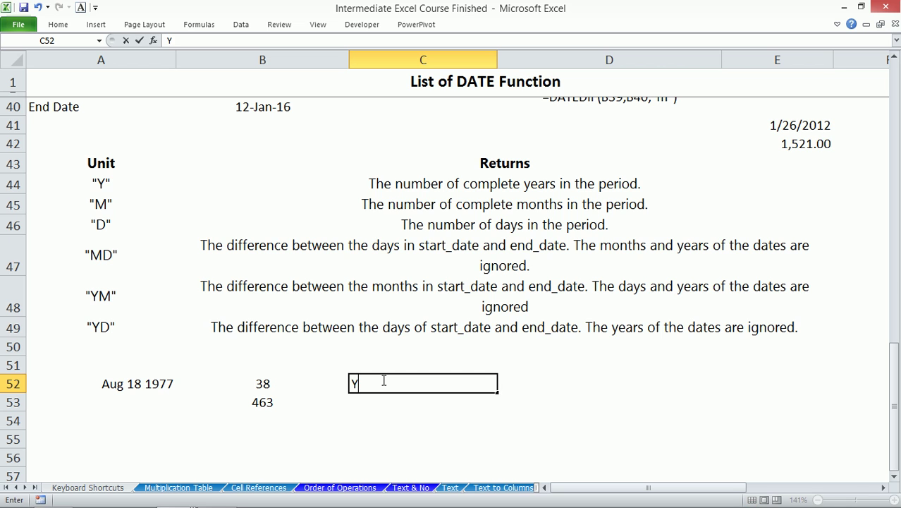
pyautogui.press('BackSpace')
pyautogui.press('BackSpace')
pyautogui.write('ars')
pyautogui.press('Return')
pyautogui.write('Months')
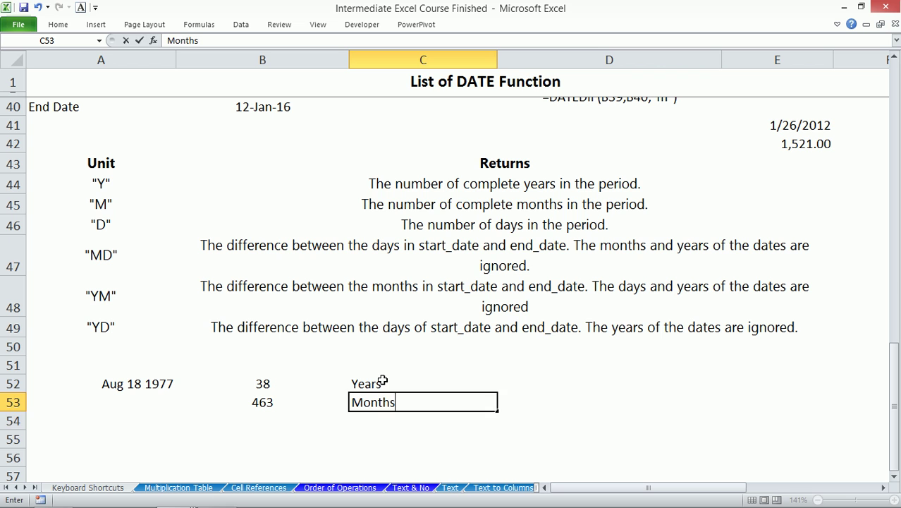
pyautogui.press('Return')
pyautogui.write('Days')
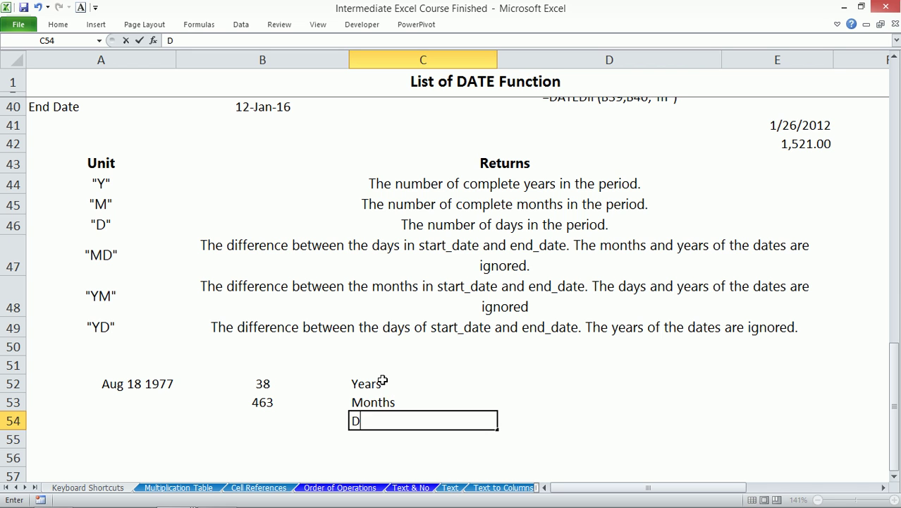
pyautogui.press('Left')
pyautogui.press('Up')
pyautogui.press('Up')
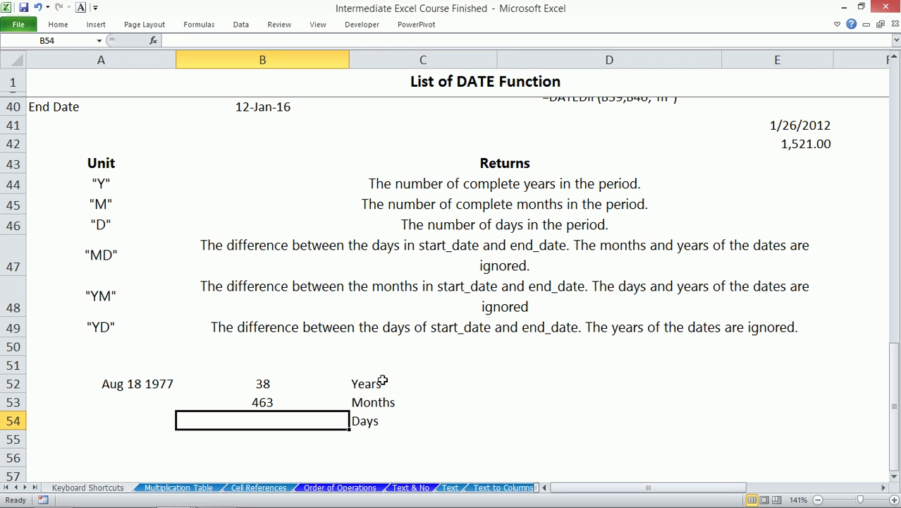
pyautogui.hotkey('ctrl', 'c')
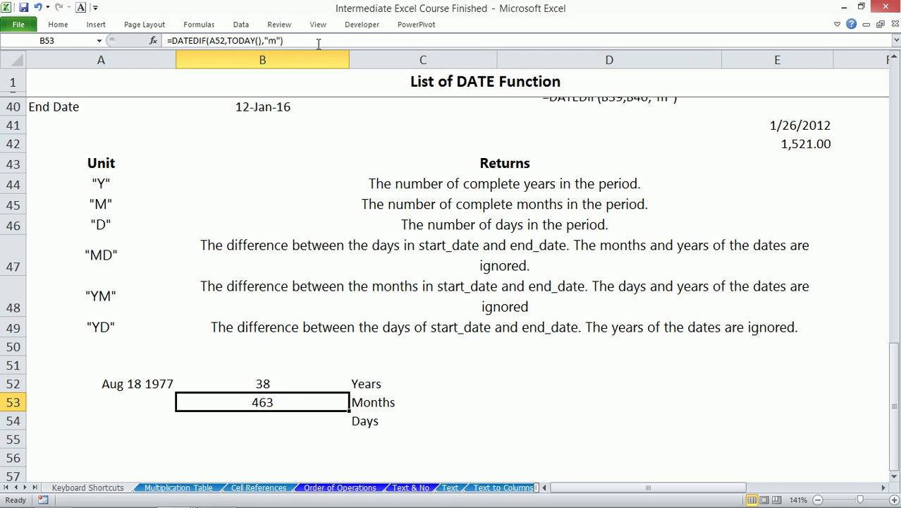
# - Paste the months formula into B54 and change its unit to "d", returning 14100 days
pyautogui.moveTo(374, 40); pyautogui.dragTo(167, 40)
pyautogui.press('Escape')
pyautogui.click(271, 416)
pyautogui.click(233, 41)
pyautogui.hotkey('ctrl', 'v')
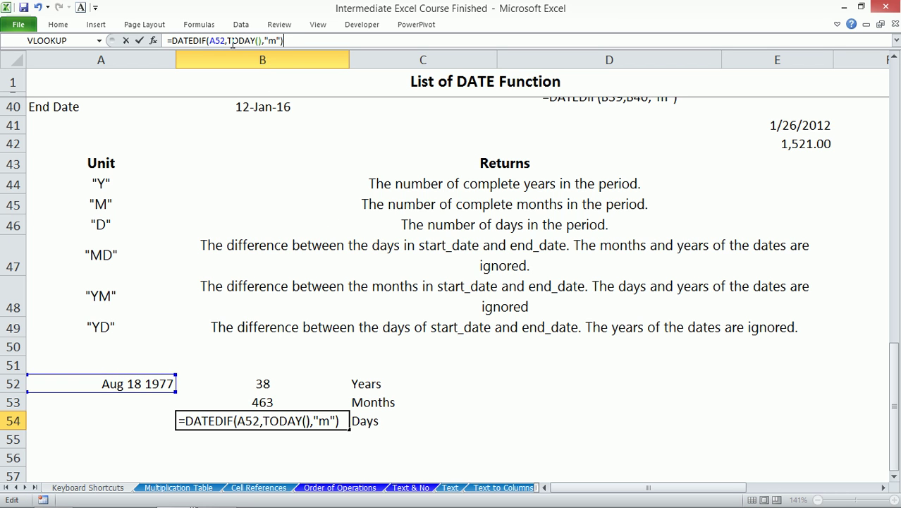
pyautogui.doubleClick(272, 40)
pyautogui.write('d')
pyautogui.press('Return')
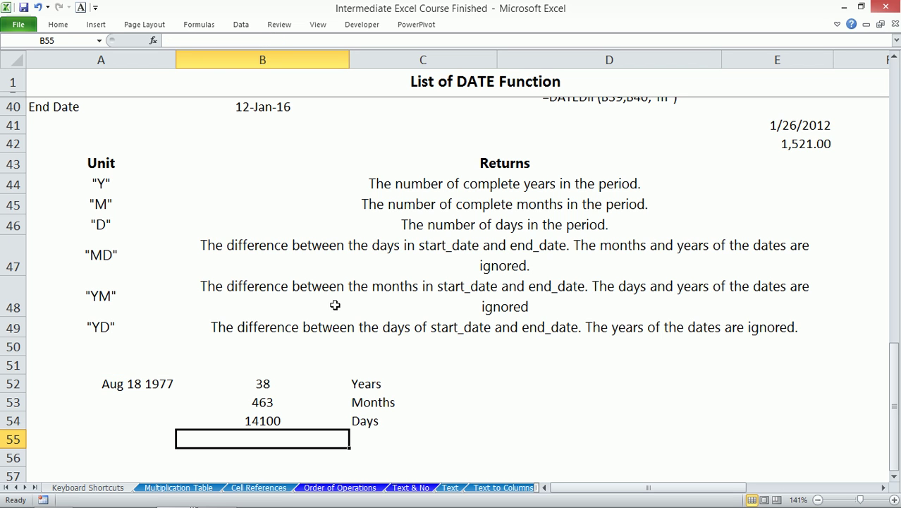
# - Review the formulas in B54, A52 and B53, selecting B53's formula text
pyautogui.click(274, 421)
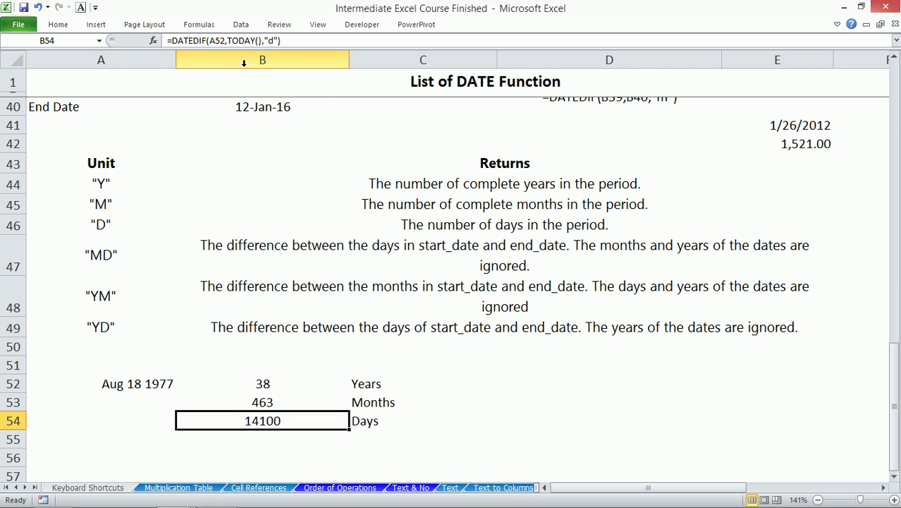
pyautogui.click(144, 384)
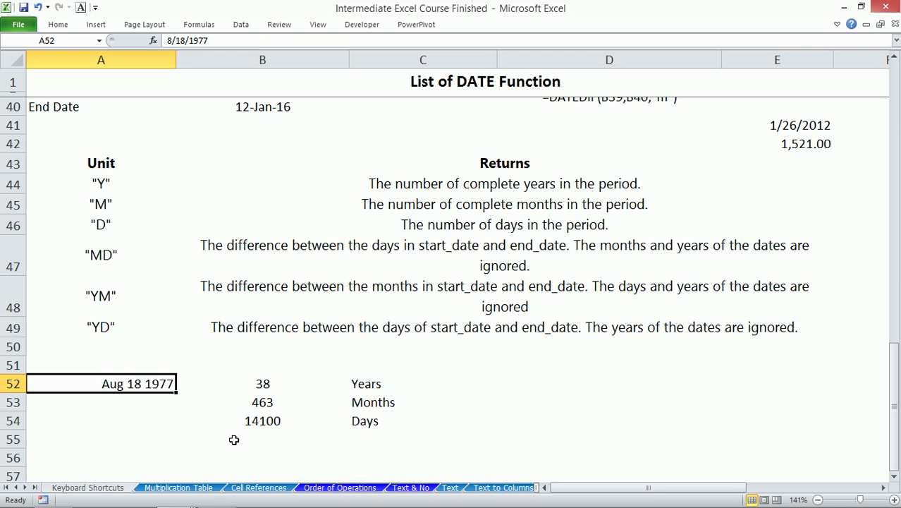
pyautogui.click(252, 426)
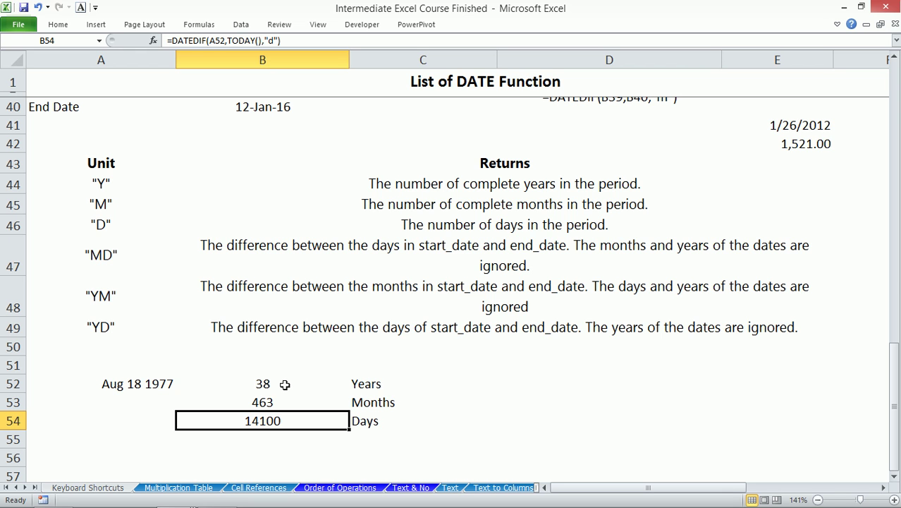
pyautogui.click(278, 399)
pyautogui.moveTo(307, 40); pyautogui.dragTo(167, 41)
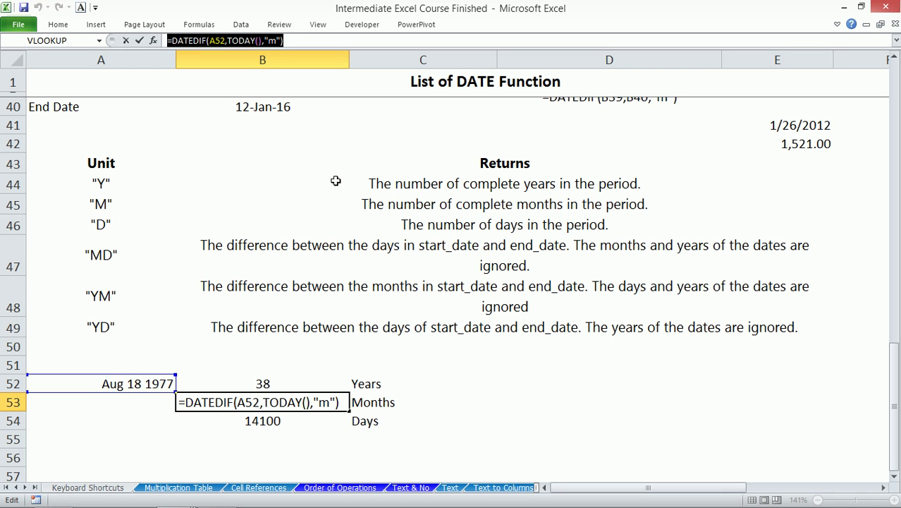
# - Paste the DATEDIF formula into D53 with the unit changed to "ym" to show 7 leftover months
pyautogui.click(430, 402)
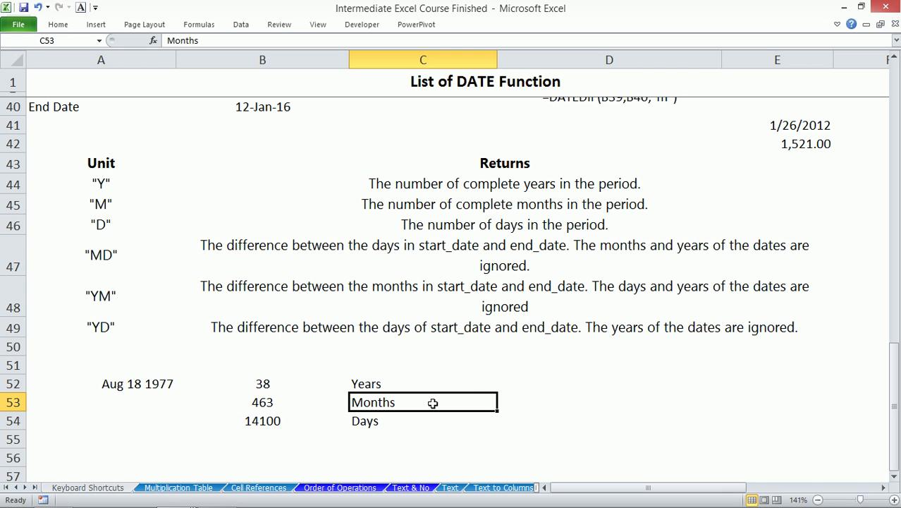
pyautogui.click(512, 399)
pyautogui.click(274, 40)
pyautogui.hotkey('ctrl', 'v')
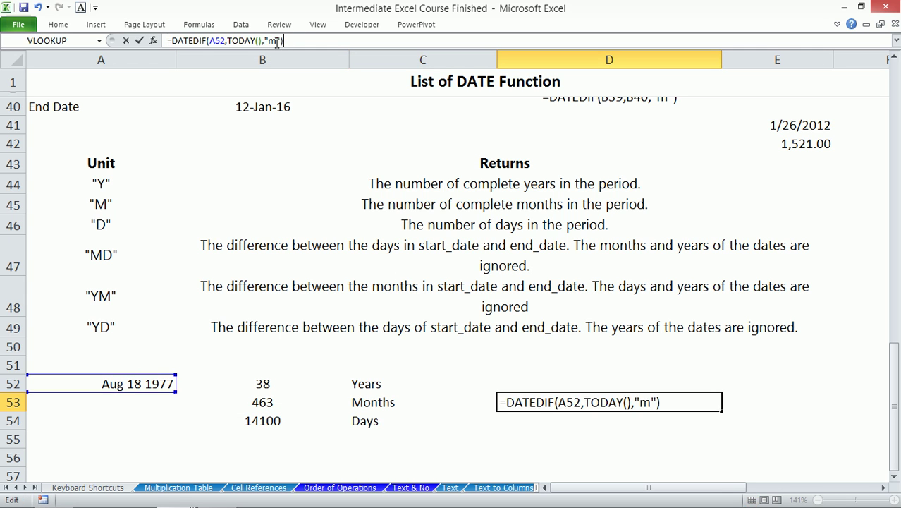
pyautogui.click(270, 41)
pyautogui.write('y')
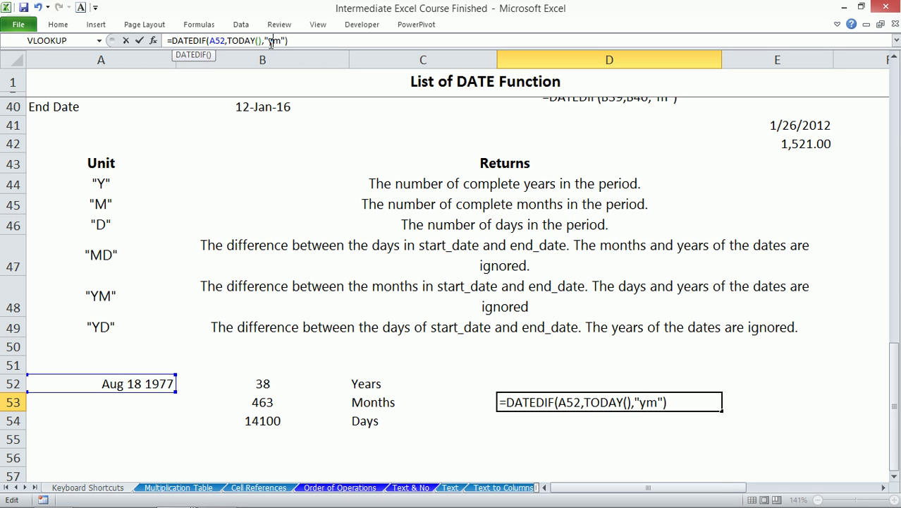
pyautogui.press('Return')
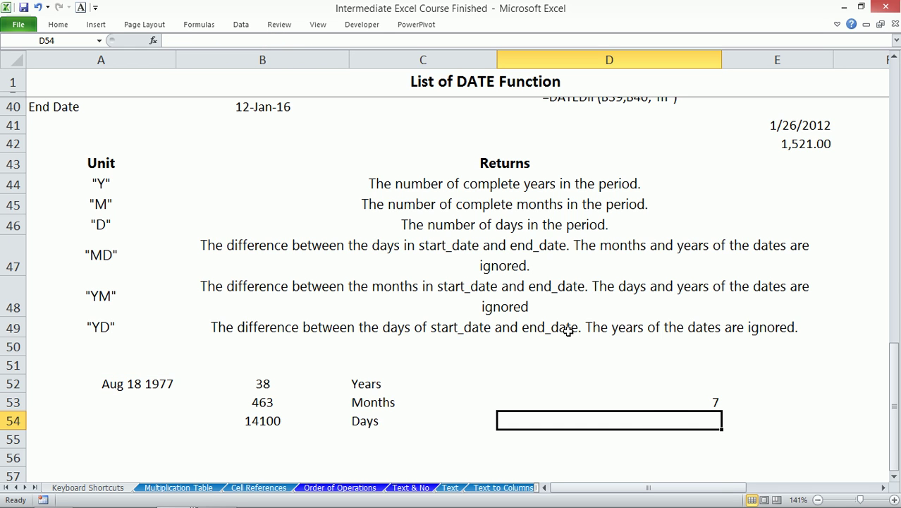
# - Copy D53's formula into D54 with the unit changed to "md" to show 8 leftover days
pyautogui.click(661, 403)
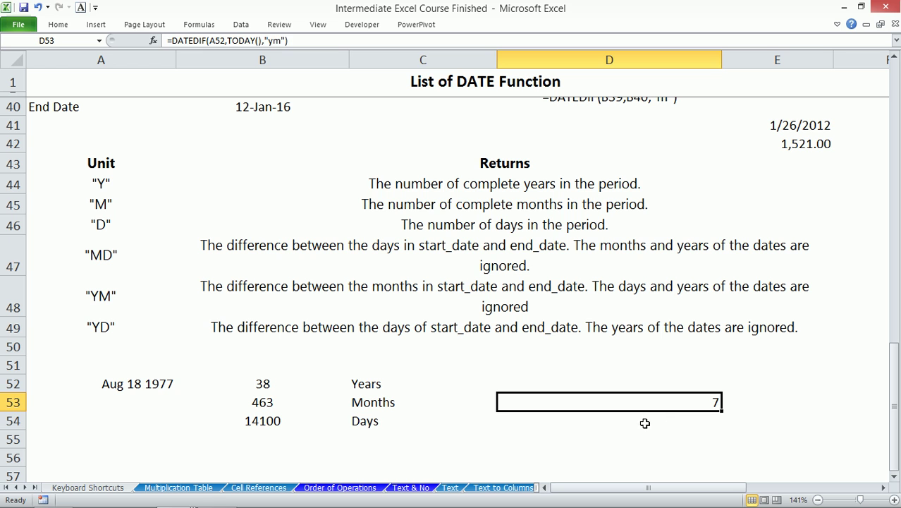
pyautogui.click(643, 422)
pyautogui.click(611, 402)
pyautogui.moveTo(317, 41); pyautogui.dragTo(136, 56)
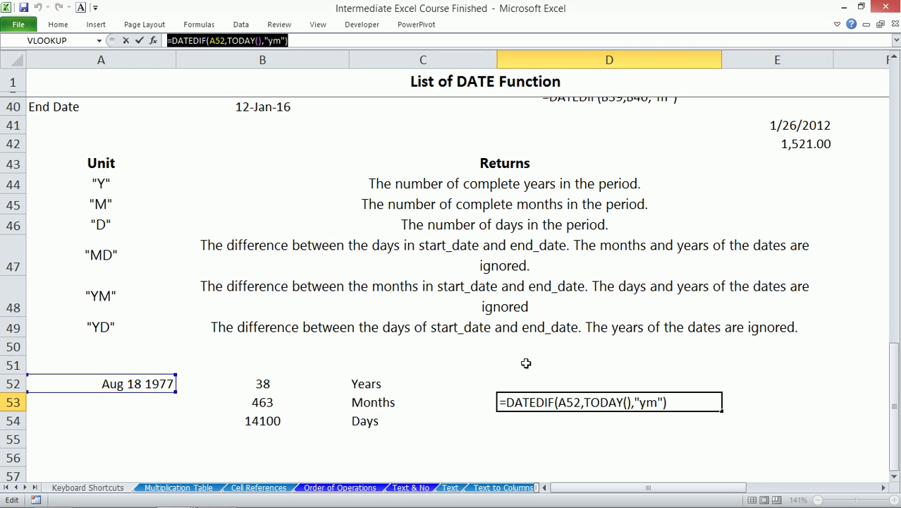
pyautogui.press('Escape')
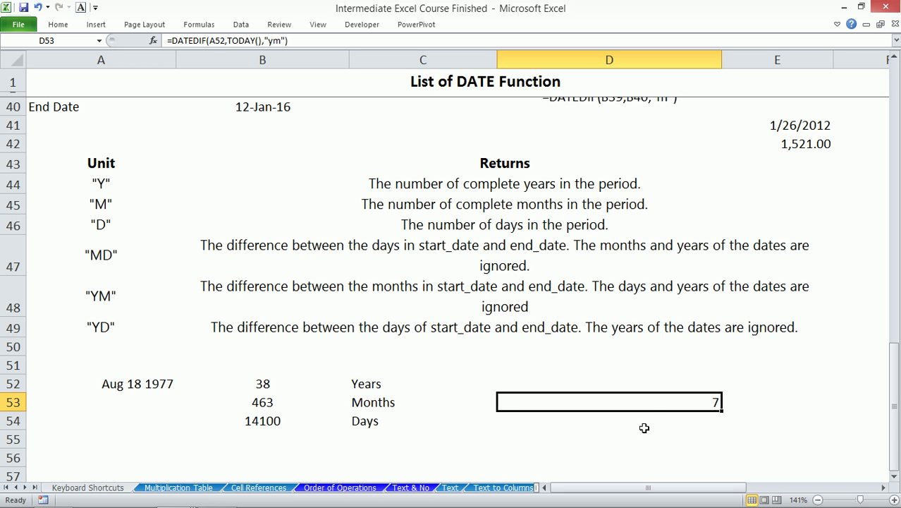
pyautogui.click(654, 420)
pyautogui.click(233, 41)
pyautogui.hotkey('ctrl', 'v')
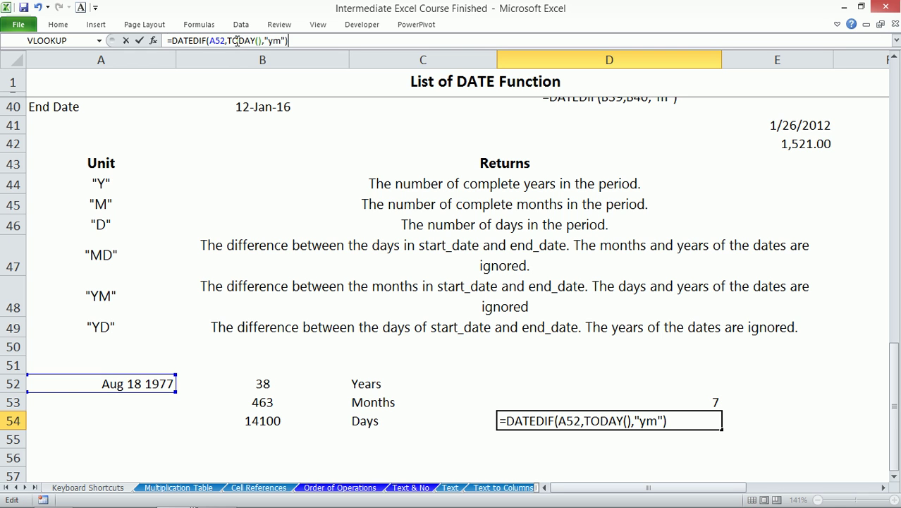
pyautogui.doubleClick(270, 41)
pyautogui.write('md')
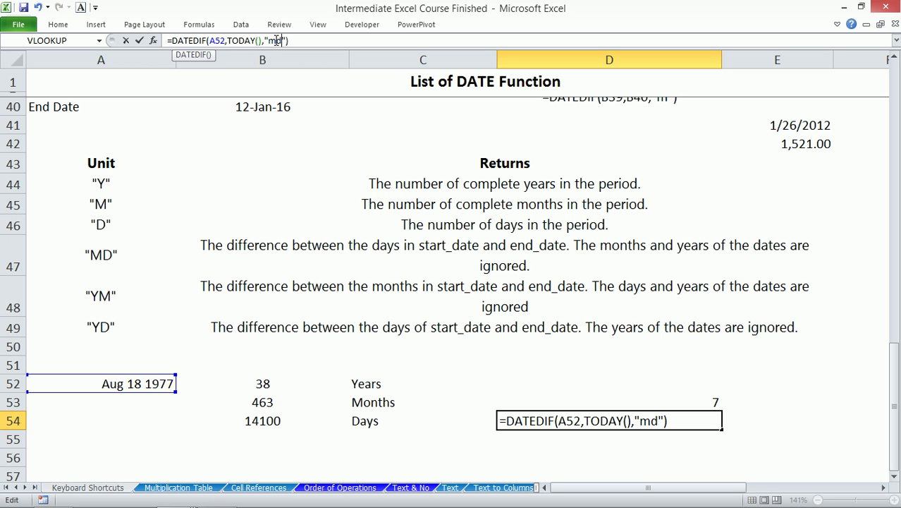
pyautogui.press('Return')
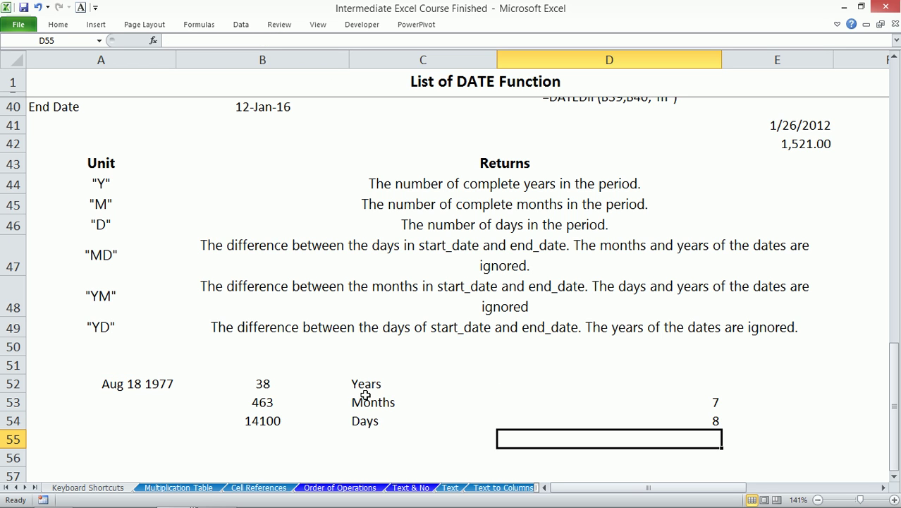
pyautogui.click(695, 401)
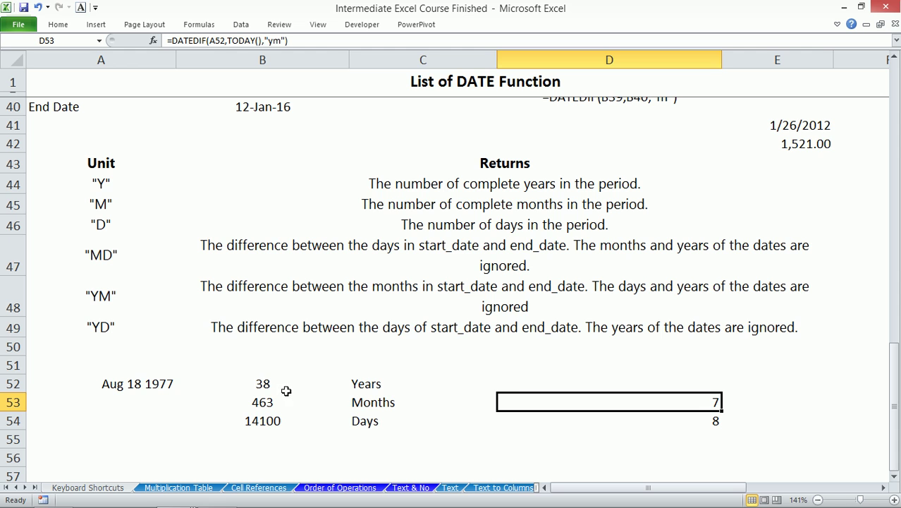
pyautogui.click(652, 421)
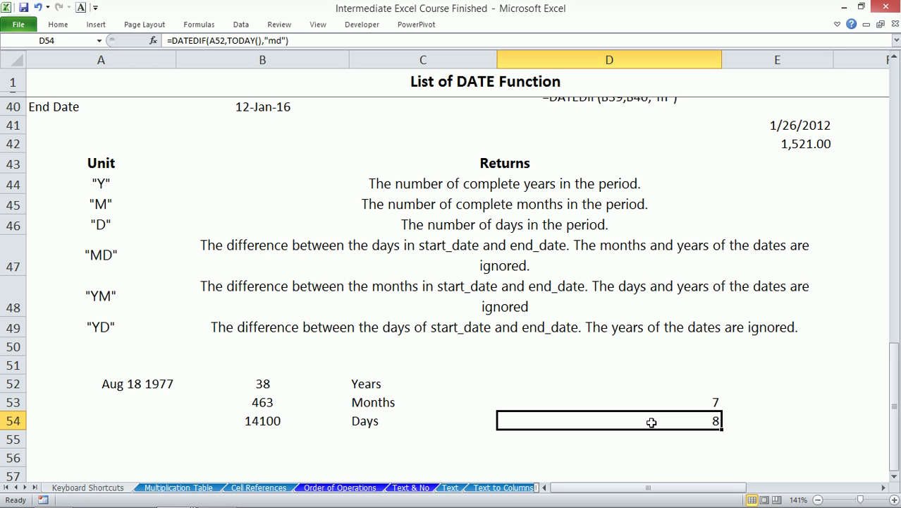
pyautogui.scroll(-1, 585, 419)
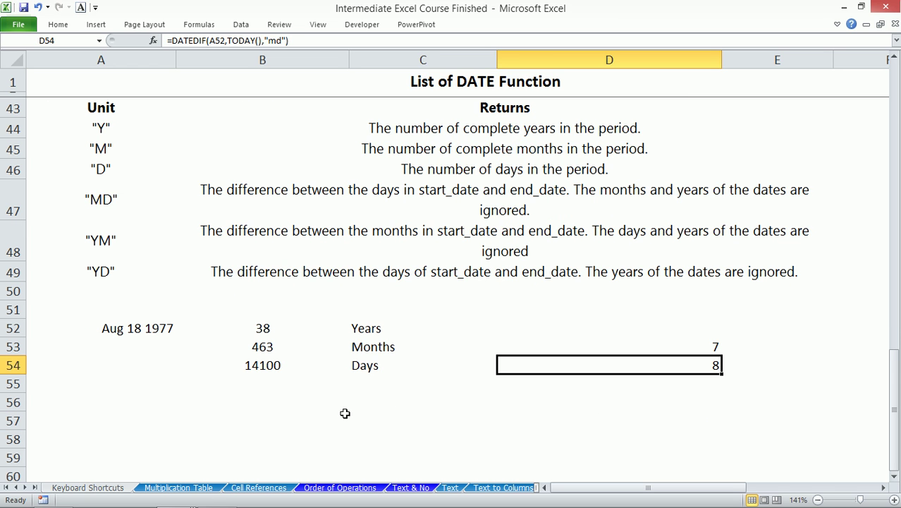
pyautogui.click(275, 406)
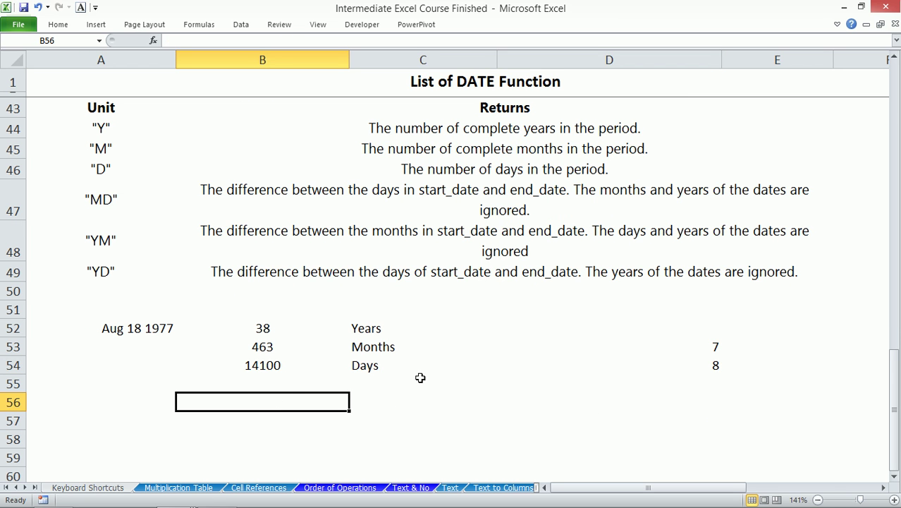
pyautogui.click(268, 327)
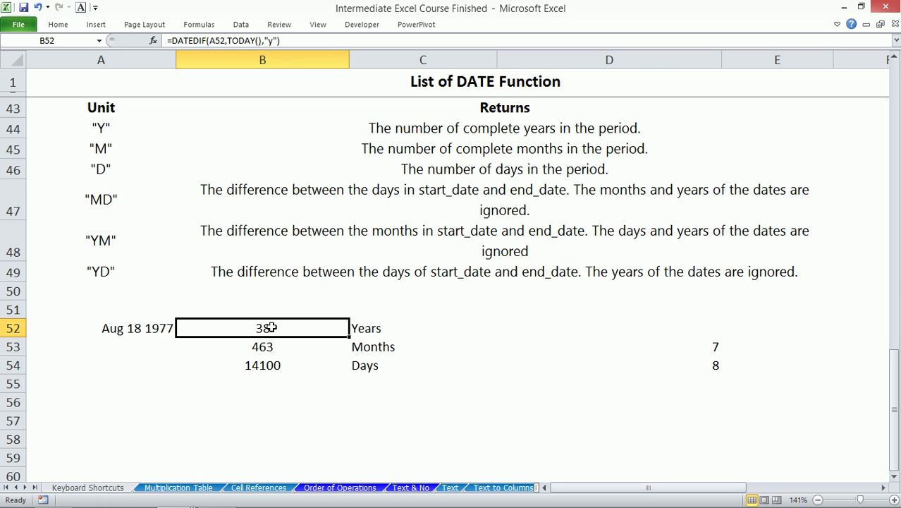
pyautogui.moveTo(166, 41); pyautogui.dragTo(281, 41)
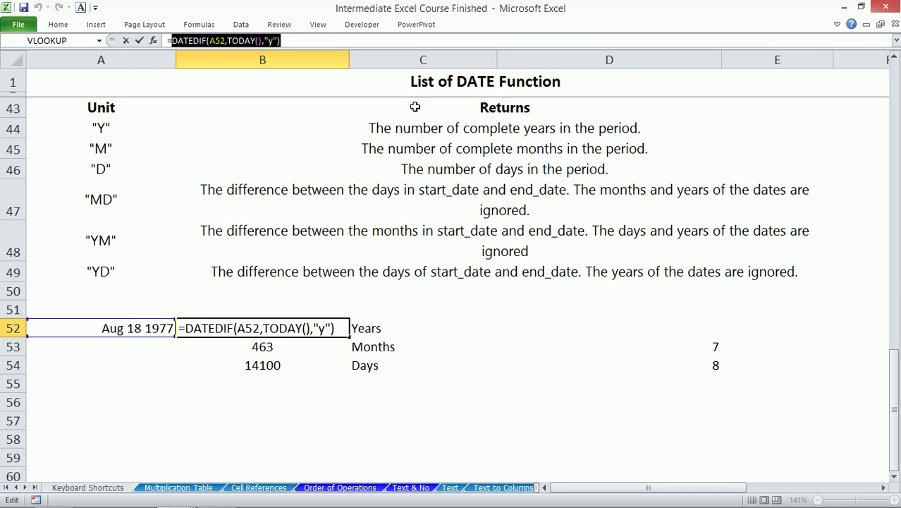
pyautogui.click(313, 408)
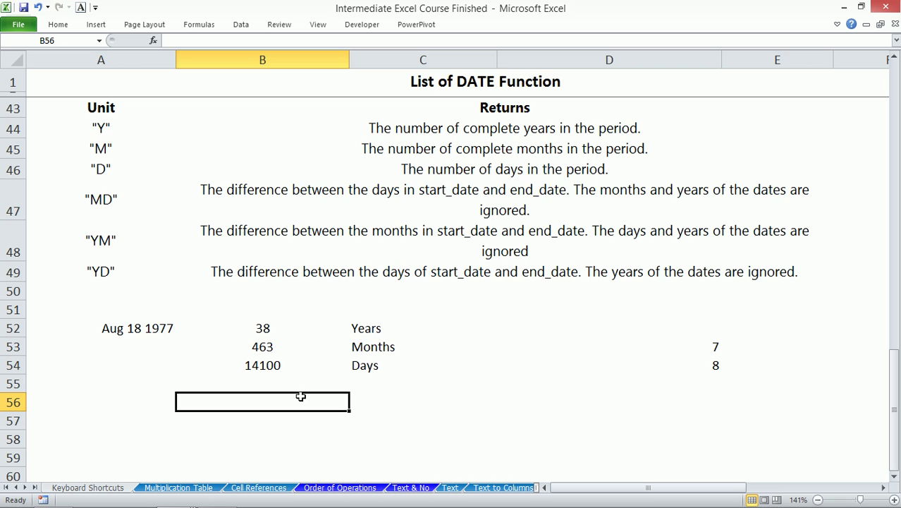
# - Build B56's sentence formula ="My age is "&DATEDIF(A52,TODAY(),"y")&" "&D53&" Months "&D54&" days"
pyautogui.write('=')
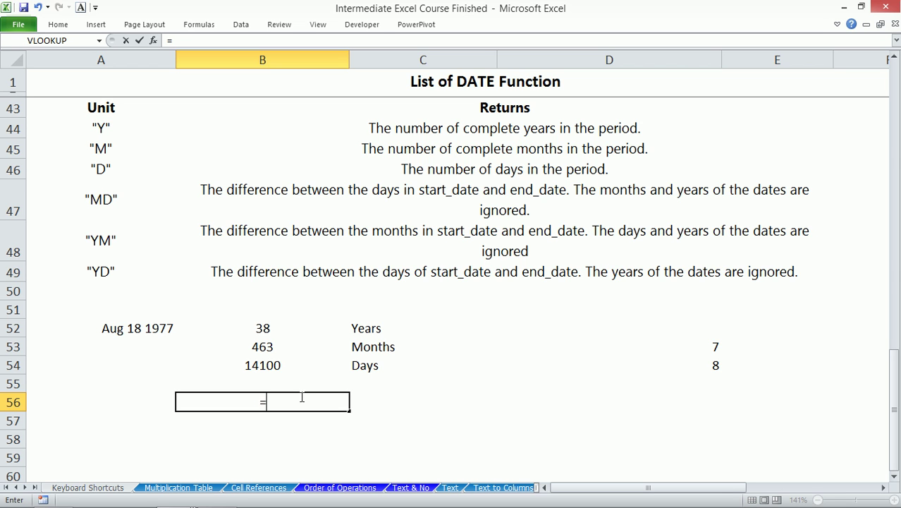
pyautogui.write('"My age is ')
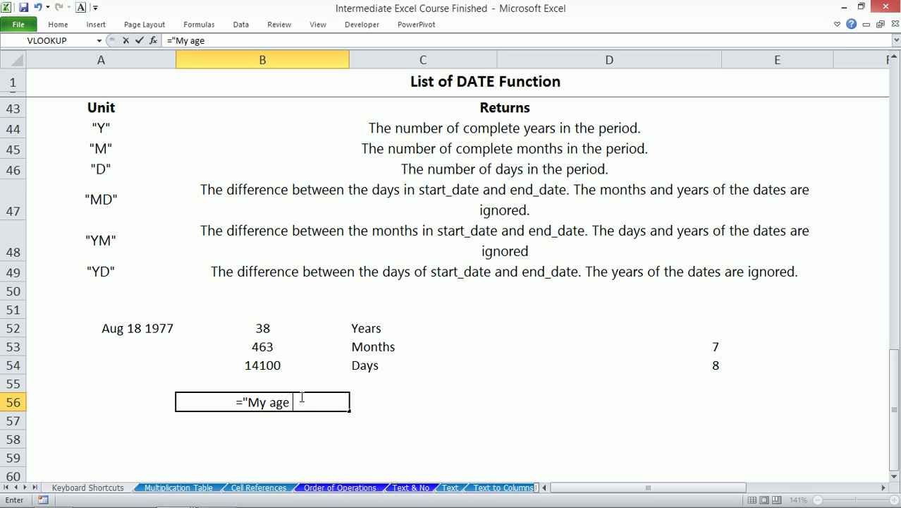
pyautogui.write('"')
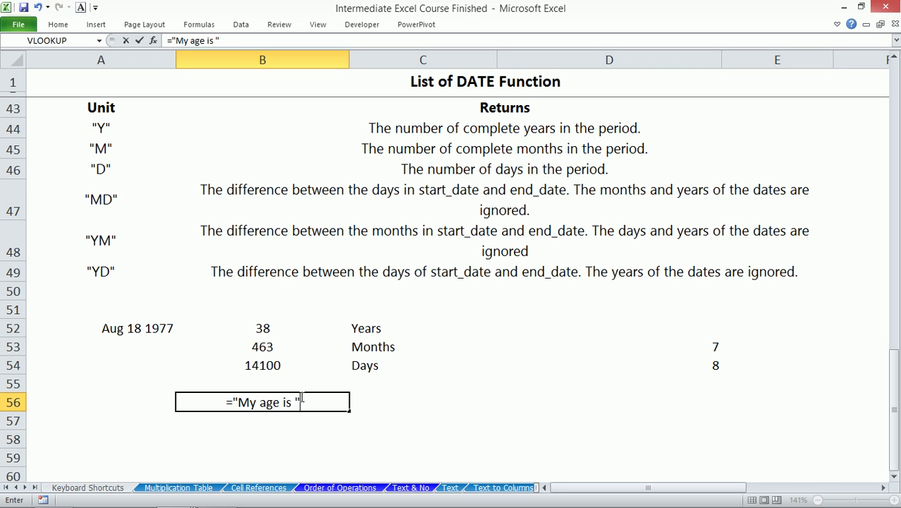
pyautogui.write('&DATEDIF(A52,TODAY(),"y")')
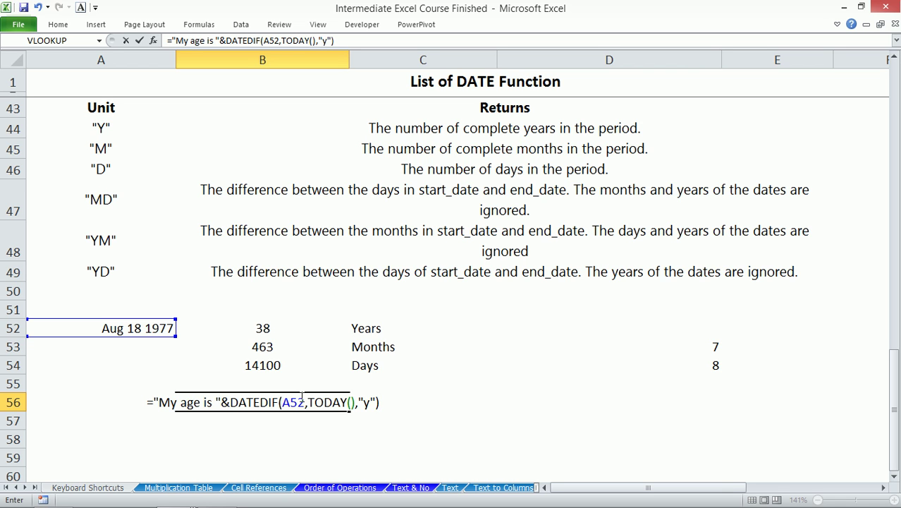
pyautogui.write('&')
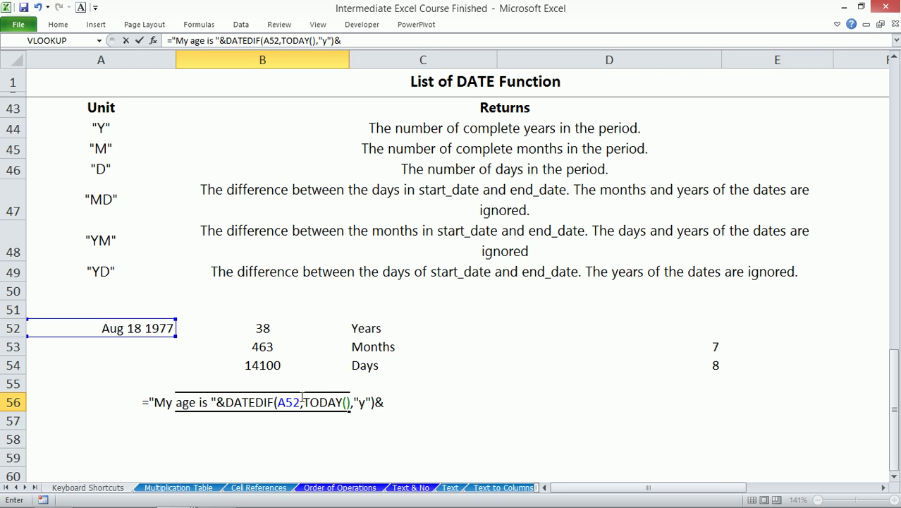
pyautogui.write('"')
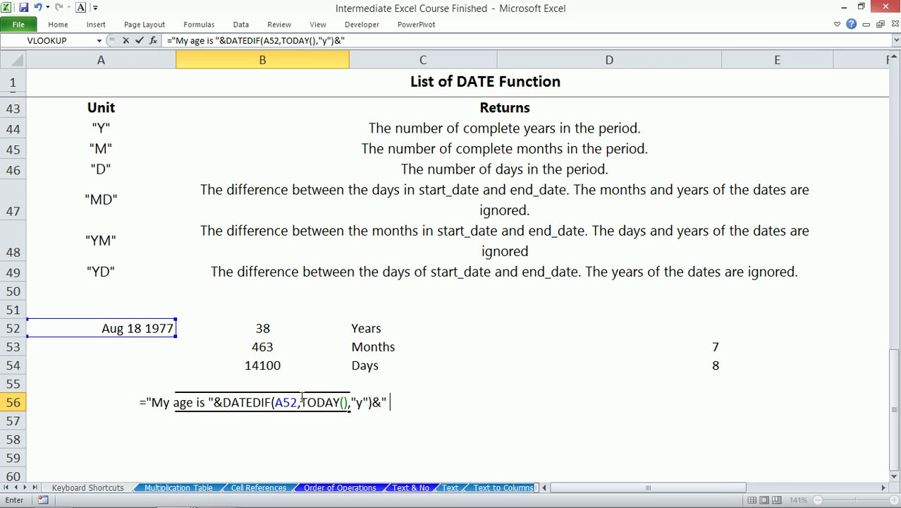
pyautogui.write(' "&')
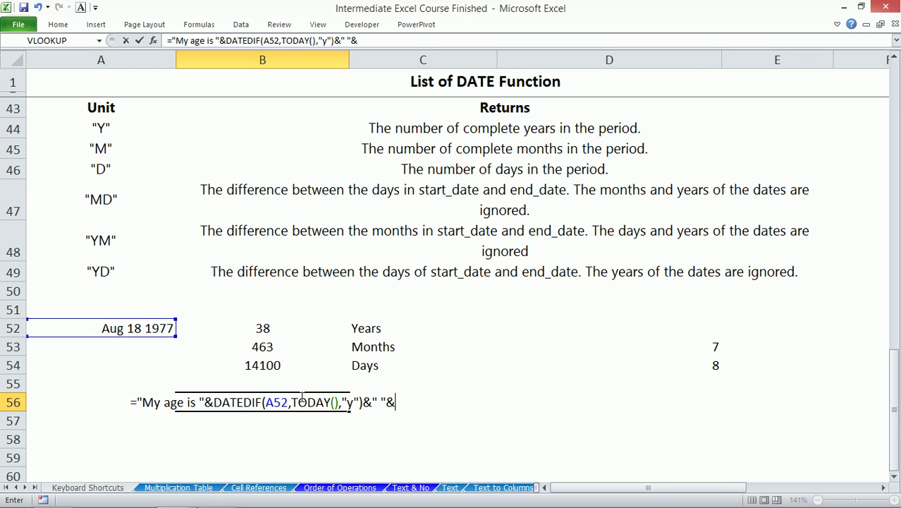
pyautogui.click(676, 340)
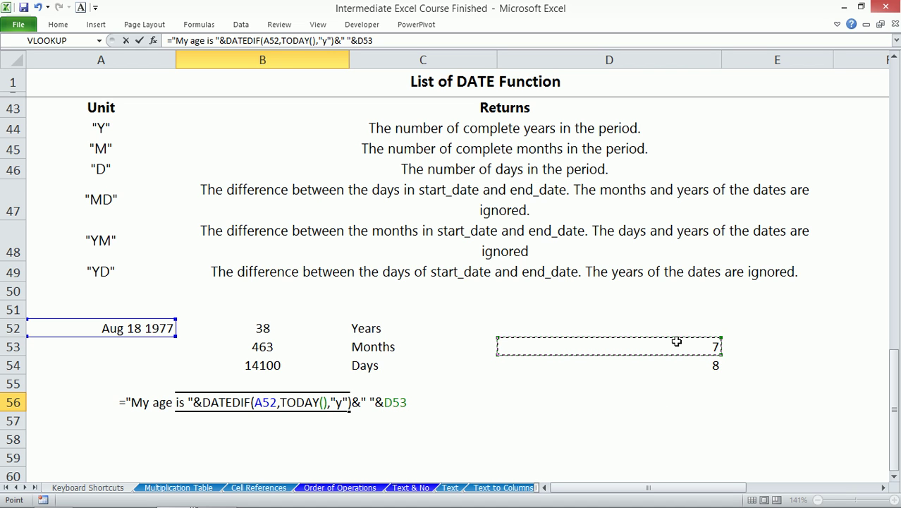
pyautogui.write('&')
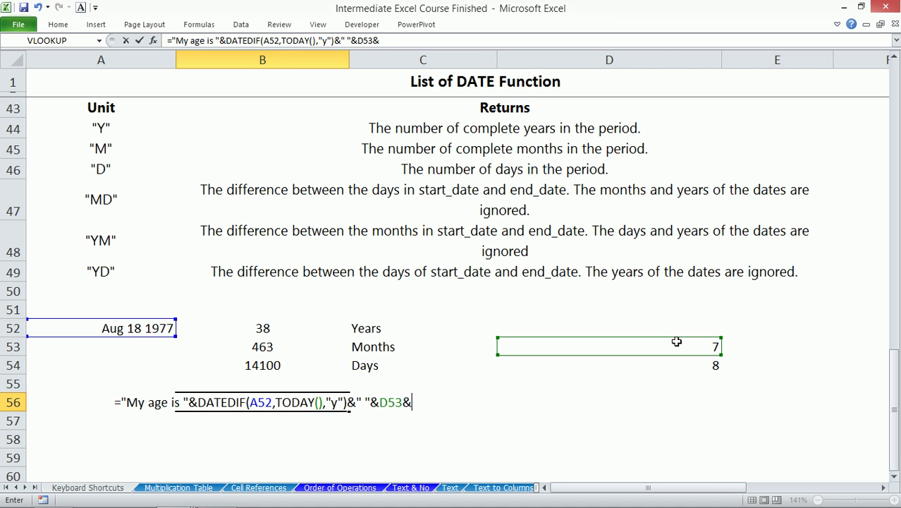
pyautogui.write('" Mon')
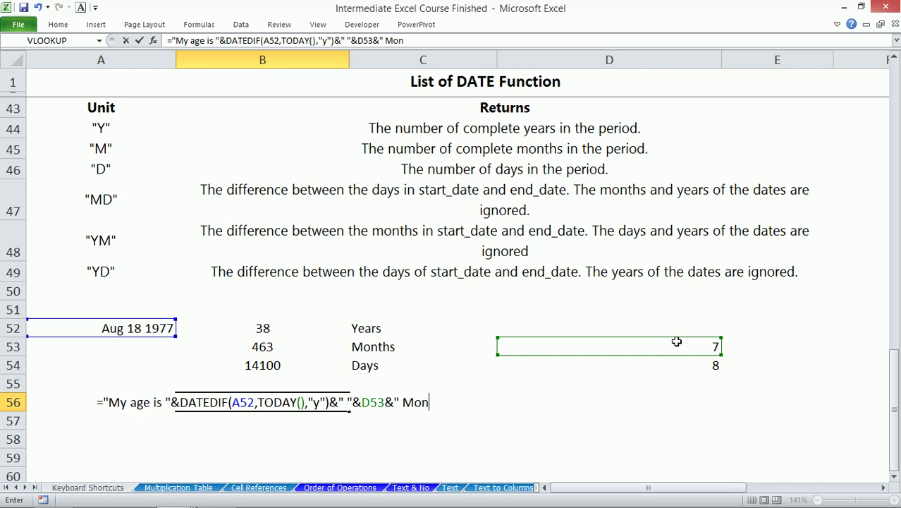
pyautogui.write('ths')
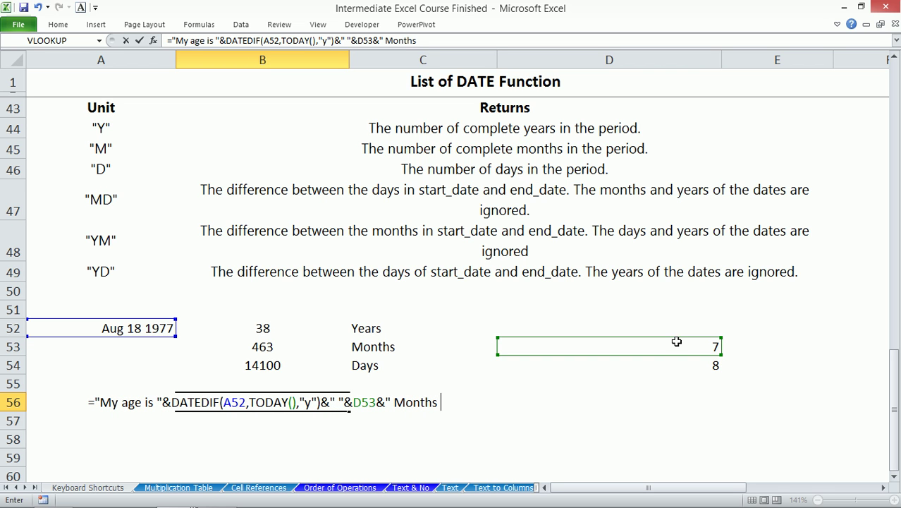
pyautogui.write(' "')
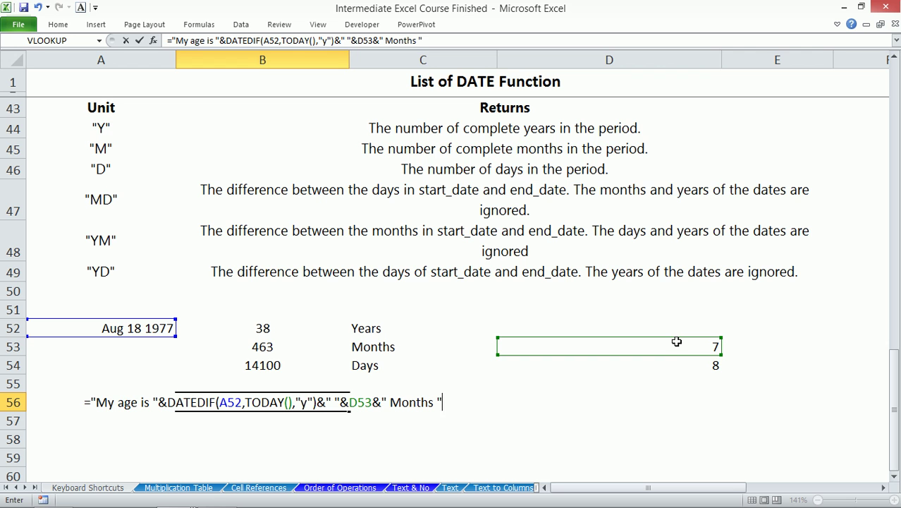
pyautogui.write('&')
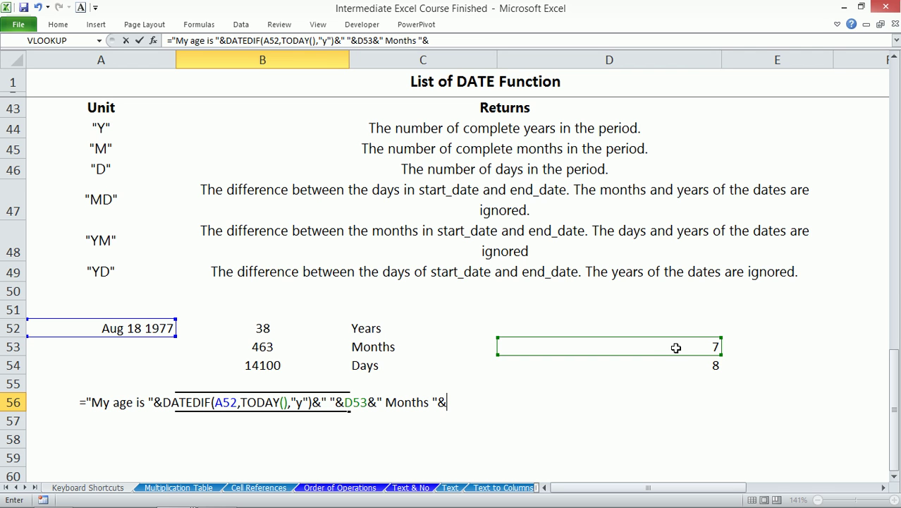
pyautogui.click(649, 363)
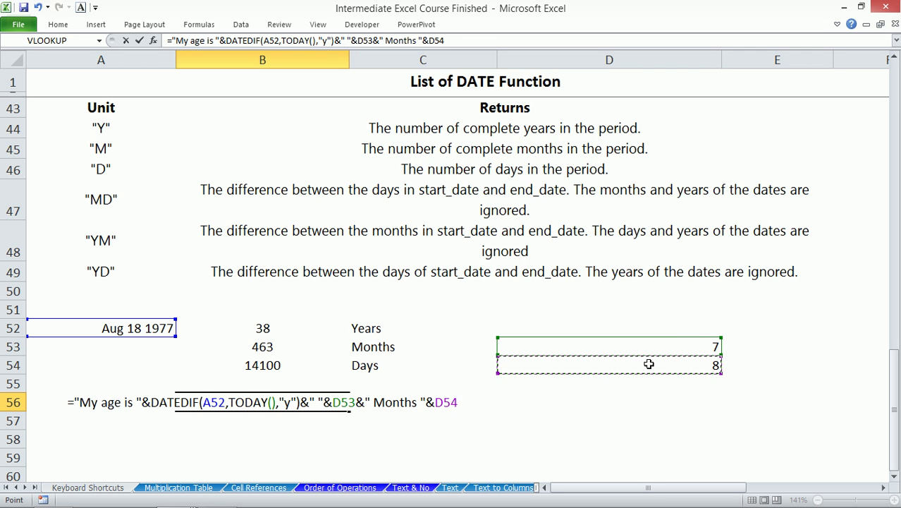
pyautogui.write('&" ')
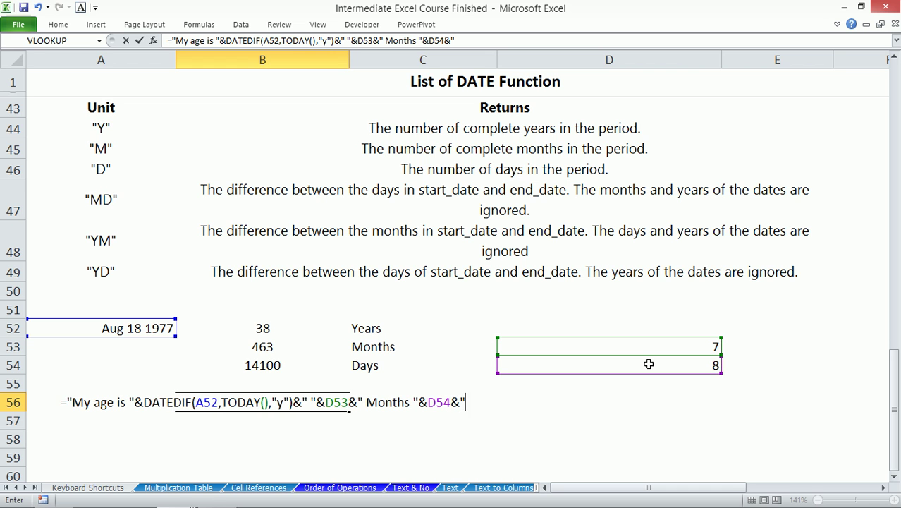
pyautogui.write('days')
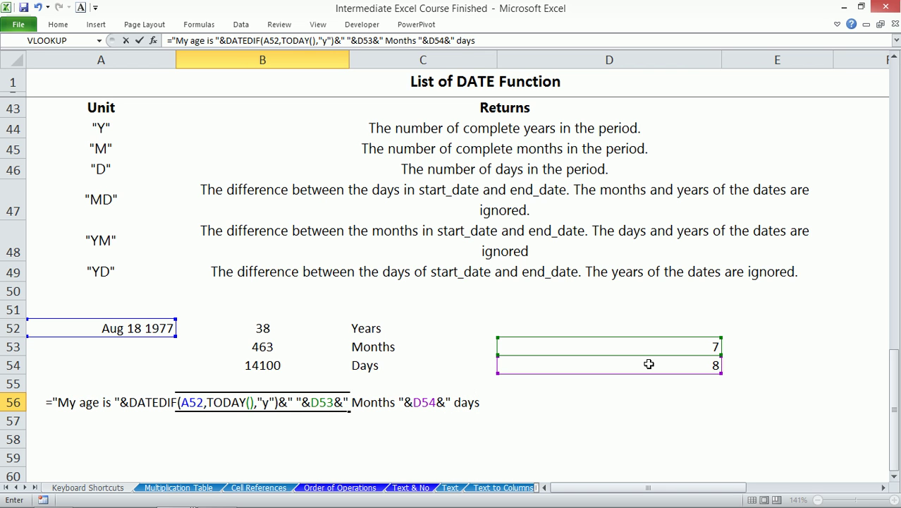
pyautogui.write('"')
pyautogui.hotkey('ctrl', 'Return')
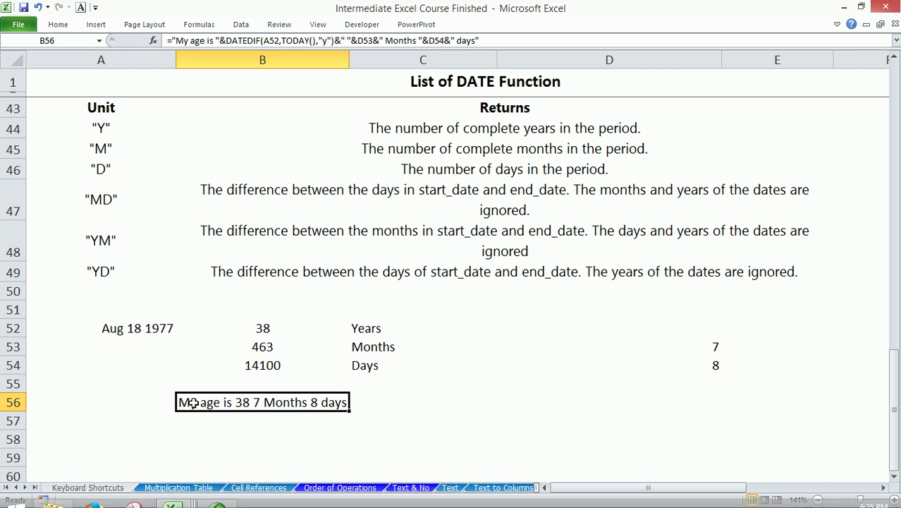
# - Insert a years label after the DATEDIF part of B56's formula and start correcting its typo
pyautogui.click(347, 40)
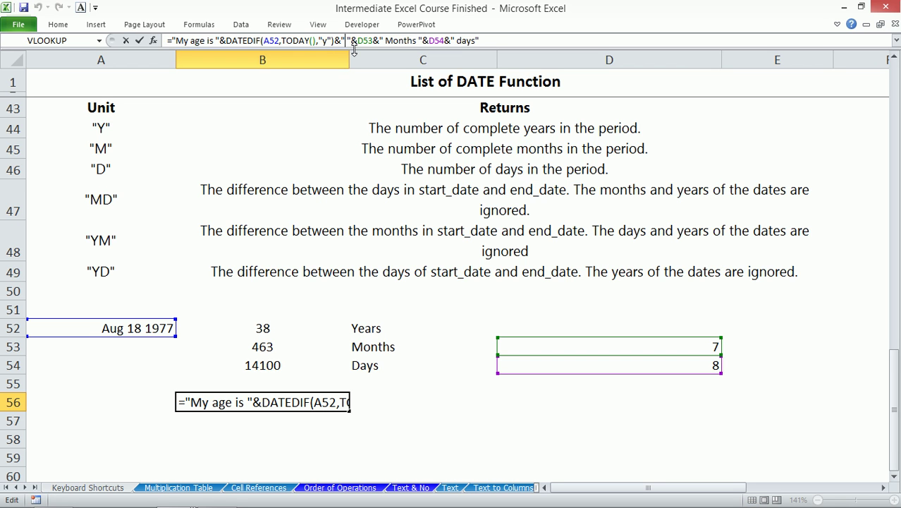
pyautogui.write('yesrs')
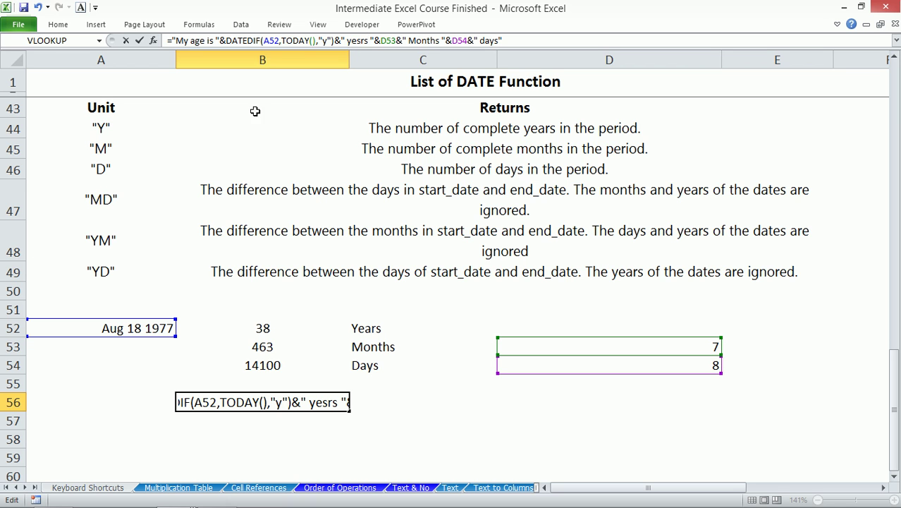
pyautogui.click(361, 40)
pyautogui.press('BackSpace')
# - Fix the label to 'years' so B56 reads 'My age is 38 years 7 Months 8 days', then select A59
pyautogui.write('a')
pyautogui.press('Return')
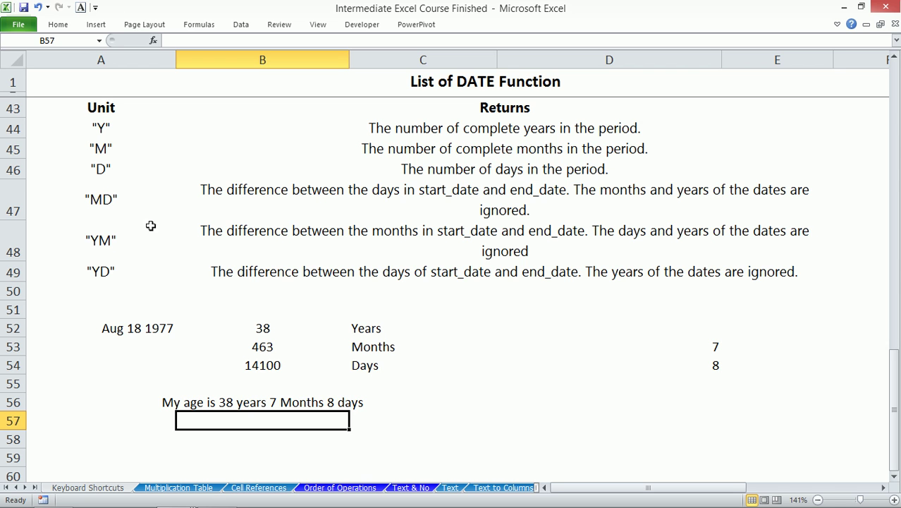
pyautogui.scroll(-3, 244, 379)
pyautogui.click(123, 246)
# - Enter the date 8/26/2016 in A59 and =EDATE(A59,2) in A60
pyautogui.hotkey('ctrl', ';')
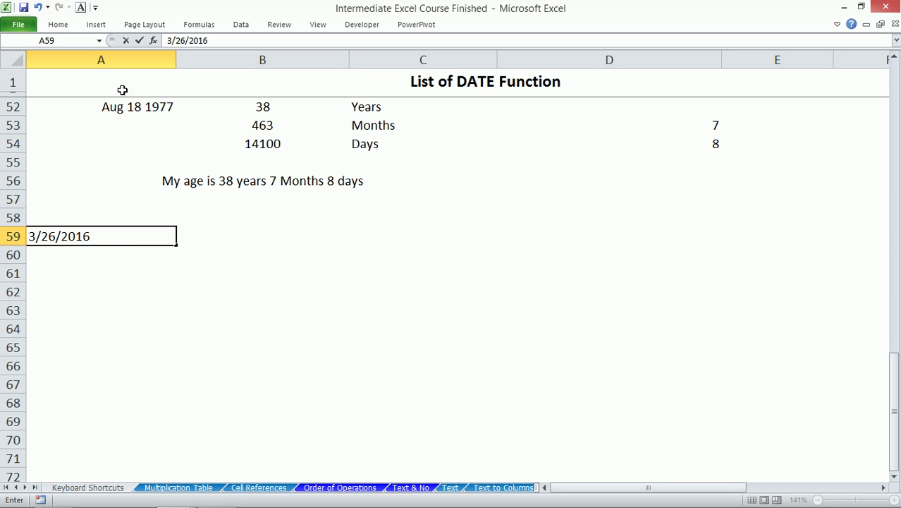
pyautogui.moveTo(172, 41); pyautogui.dragTo(159, 42)
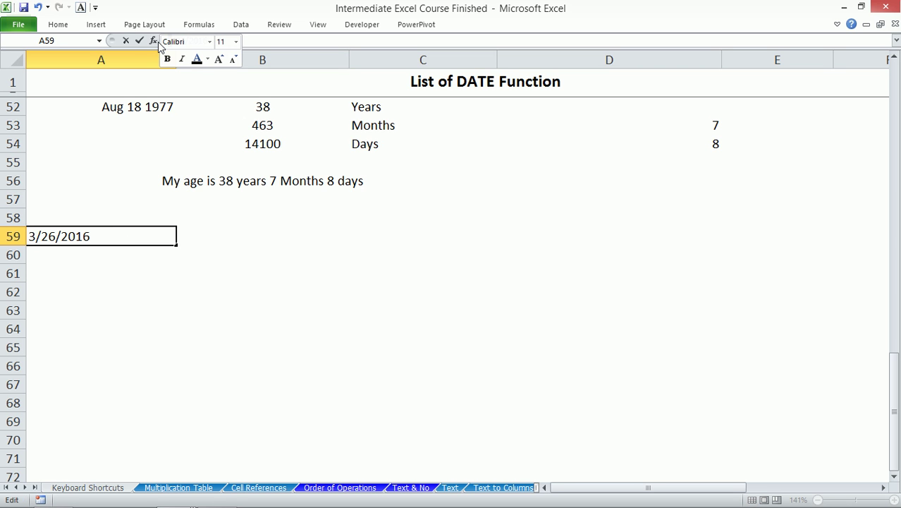
pyautogui.write('8')
pyautogui.press('Return')
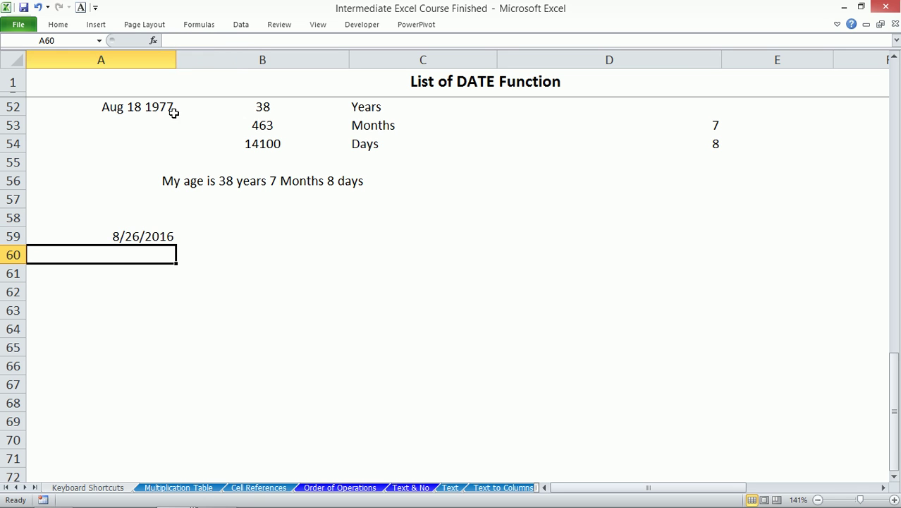
pyautogui.write('=edate')
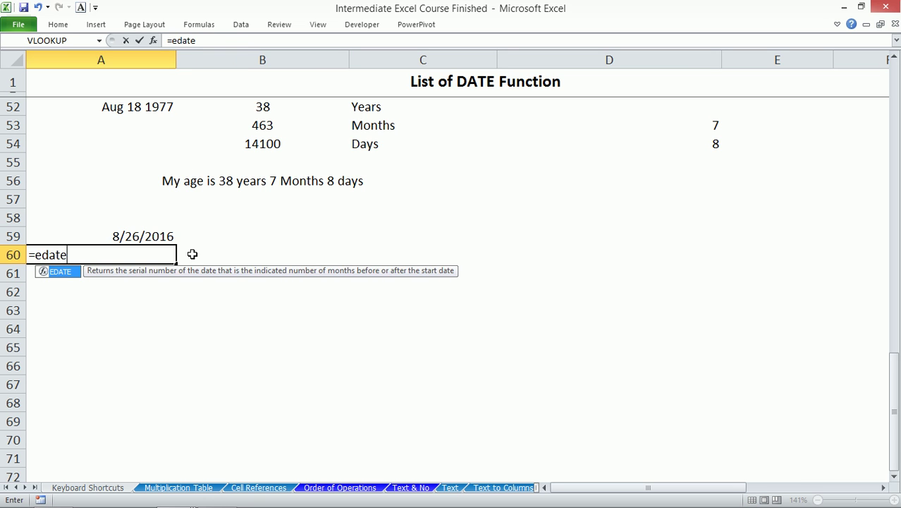
pyautogui.press('Tab')
pyautogui.press('Up')
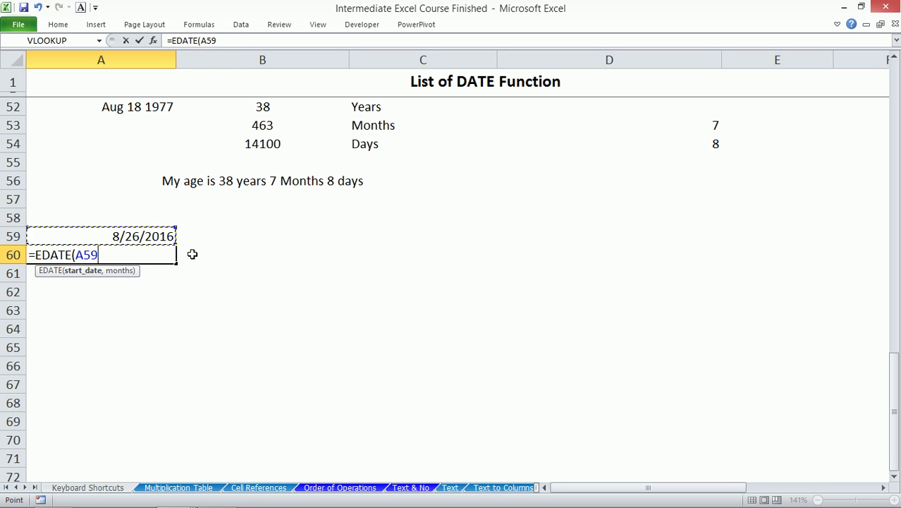
pyautogui.write(',2')
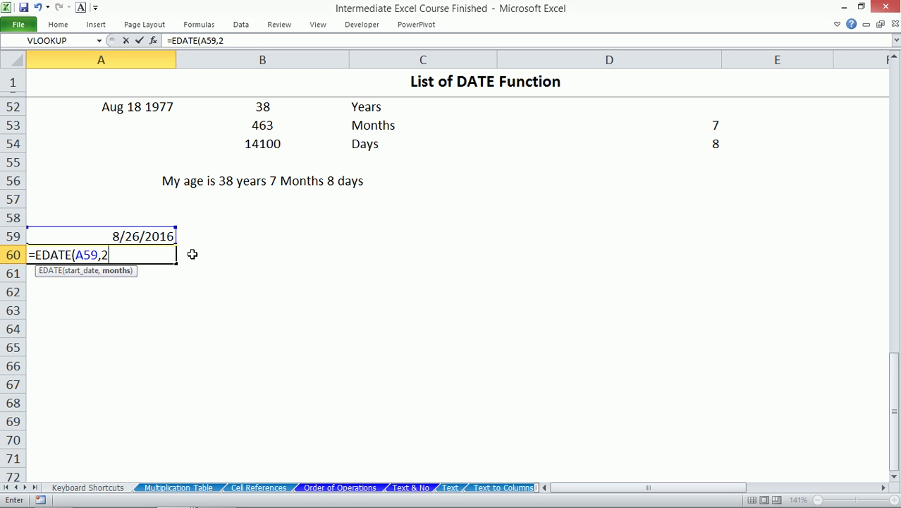
pyautogui.press('Return')
# - Copy A59's date format to A60 and fill the two-monthly dates down to A64
pyautogui.click(125, 234)
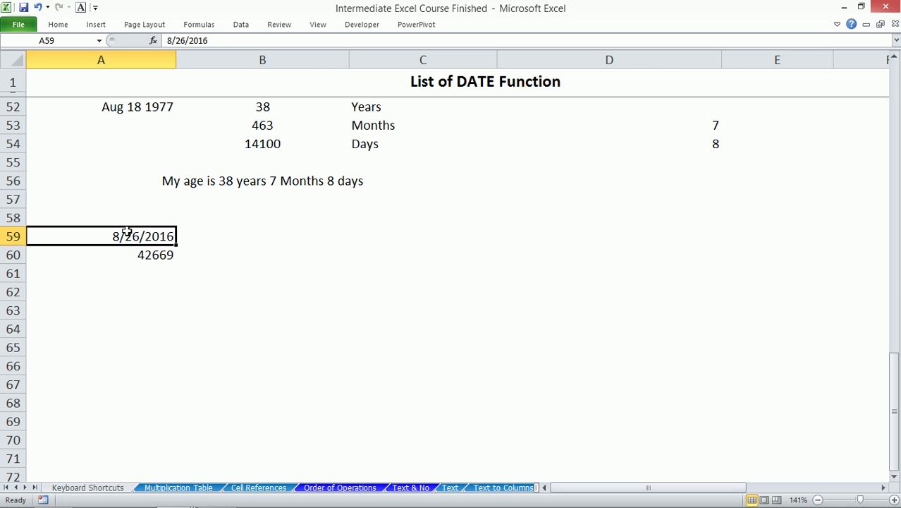
pyautogui.click(58, 26)
pyautogui.click(64, 70)
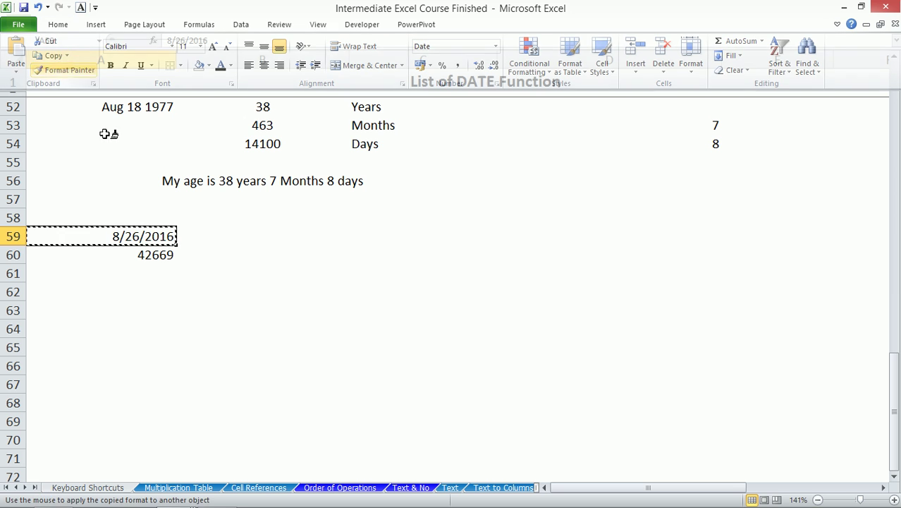
pyautogui.moveTo(139, 255); pyautogui.dragTo(152, 310)
pyautogui.click(161, 262)
pyautogui.moveTo(176, 264); pyautogui.dragTo(176, 331)
# - Begin an IF formula in B59 for the renewal check
pyautogui.click(203, 237)
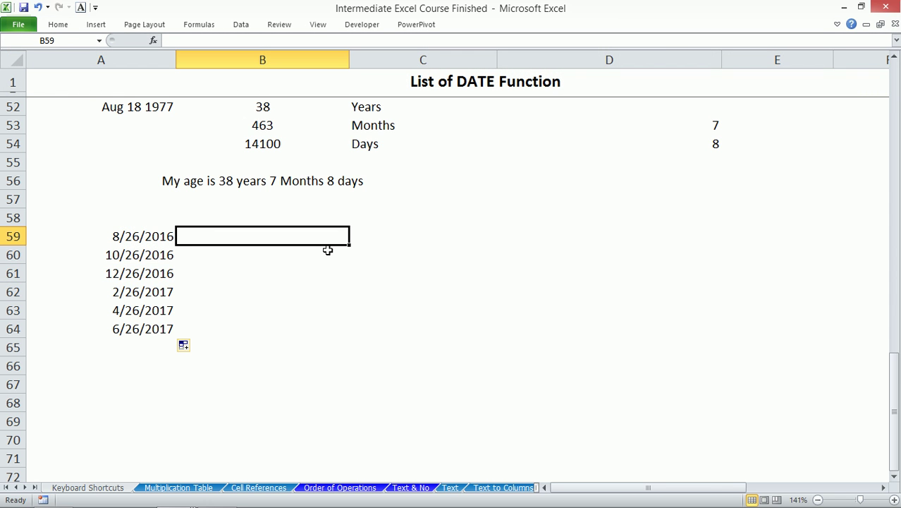
pyautogui.write('=if')
pyautogui.press('Tab')
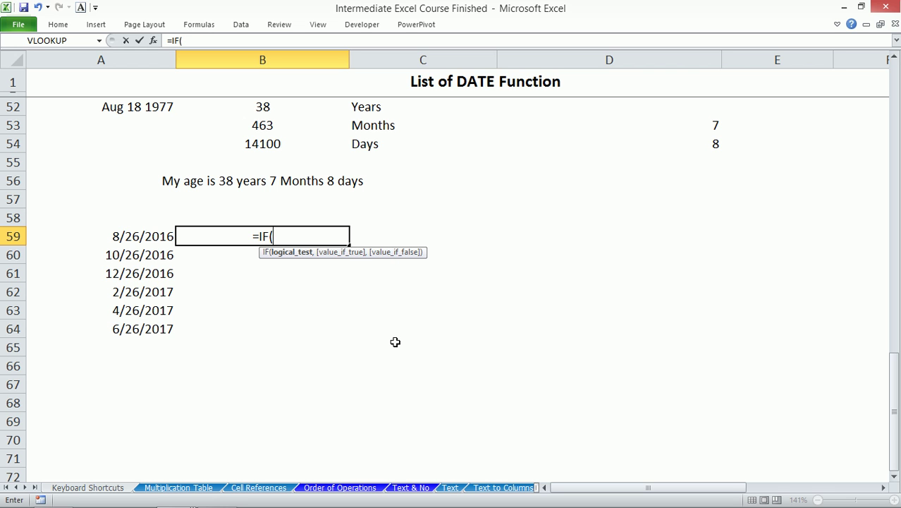
# - Write B59's test DATEDIF(TODAY(),A59,"d")<=60 with a 'For Renewal' result
pyautogui.press('Left')
pyautogui.write('-to')
pyautogui.write('da')
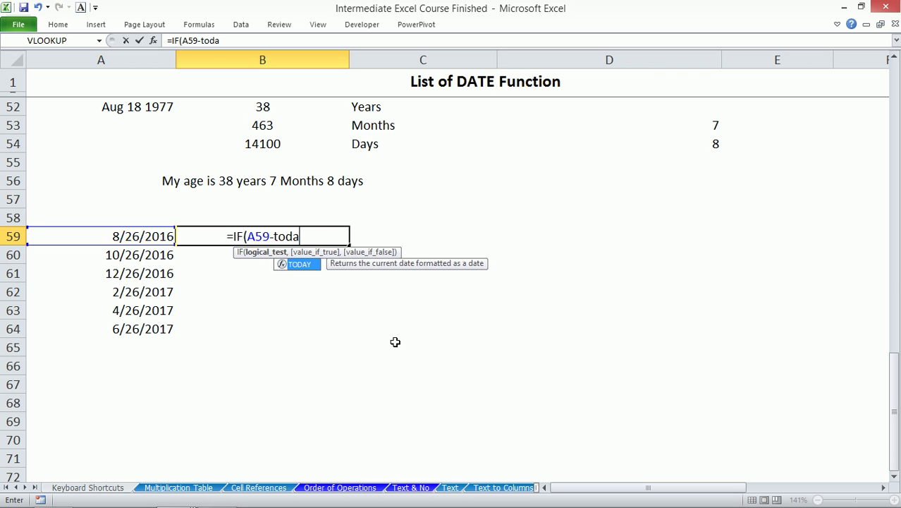
pyautogui.write('y()')
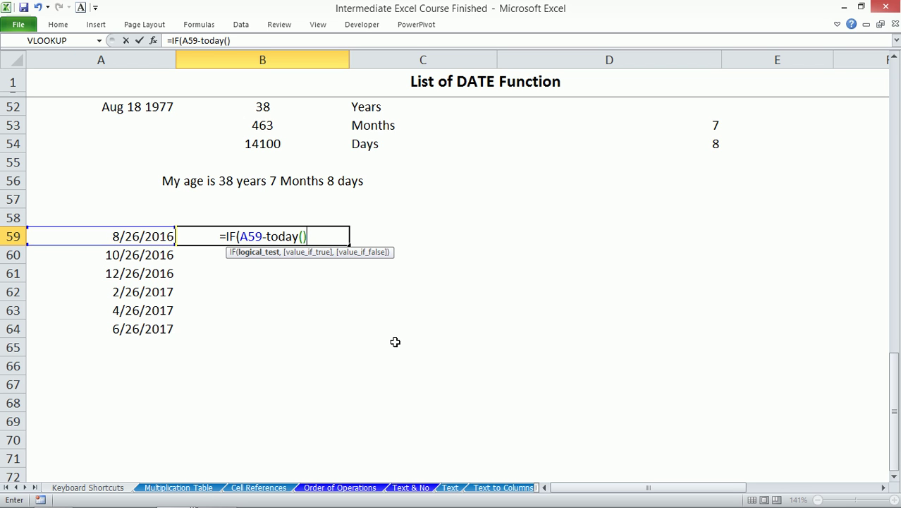
pyautogui.press('BackSpace')
pyautogui.press('BackSpace')
pyautogui.press('BackSpace')
pyautogui.press('BackSpace')
pyautogui.press('BackSpace')
pyautogui.press('BackSpace')
pyautogui.press('BackSpace')
pyautogui.press('BackSpace')
pyautogui.press('BackSpace')
pyautogui.press('BackSpace')
pyautogui.press('BackSpace')
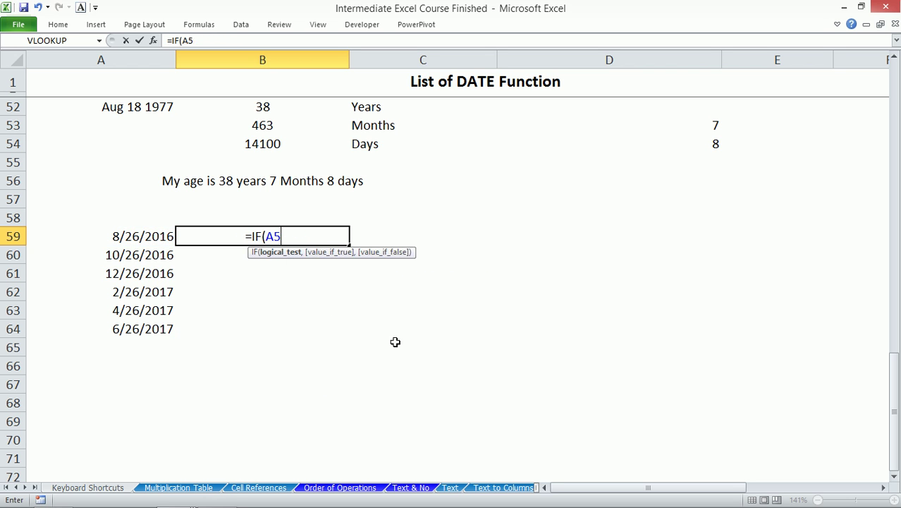
pyautogui.write('dated')
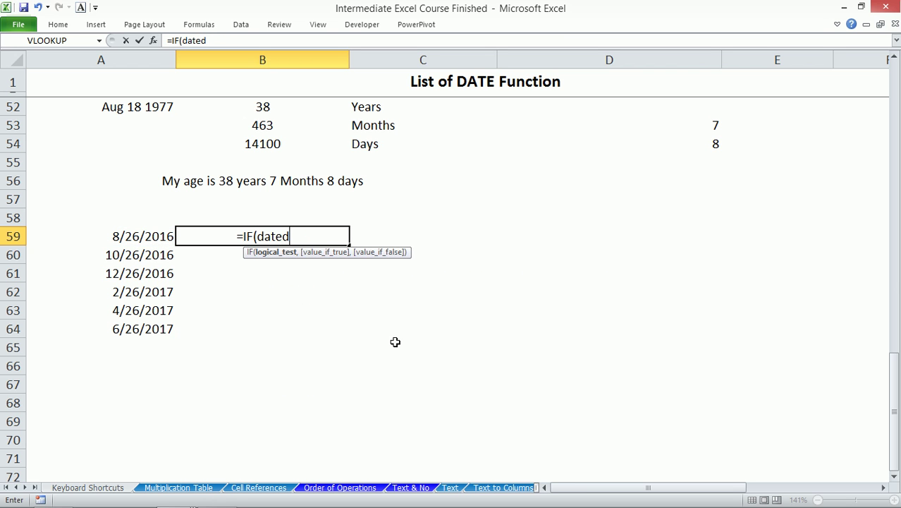
pyautogui.write('if(')
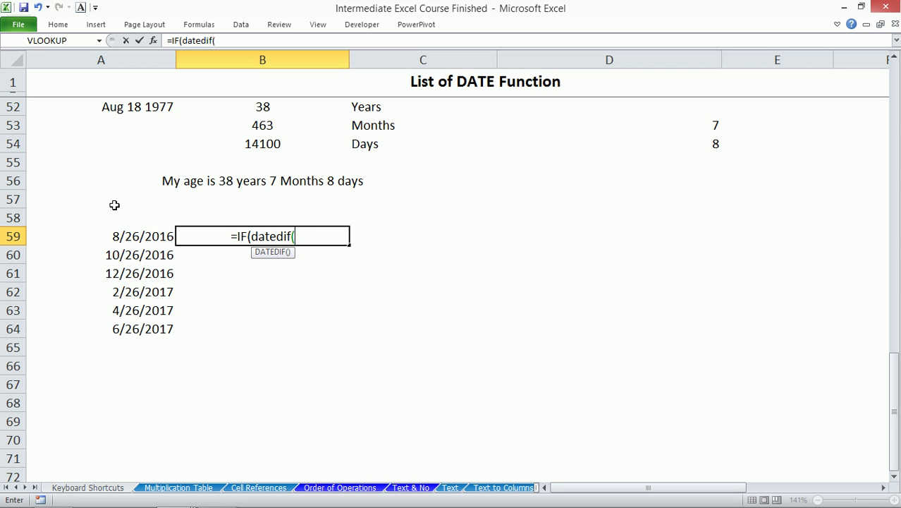
pyautogui.write('today')
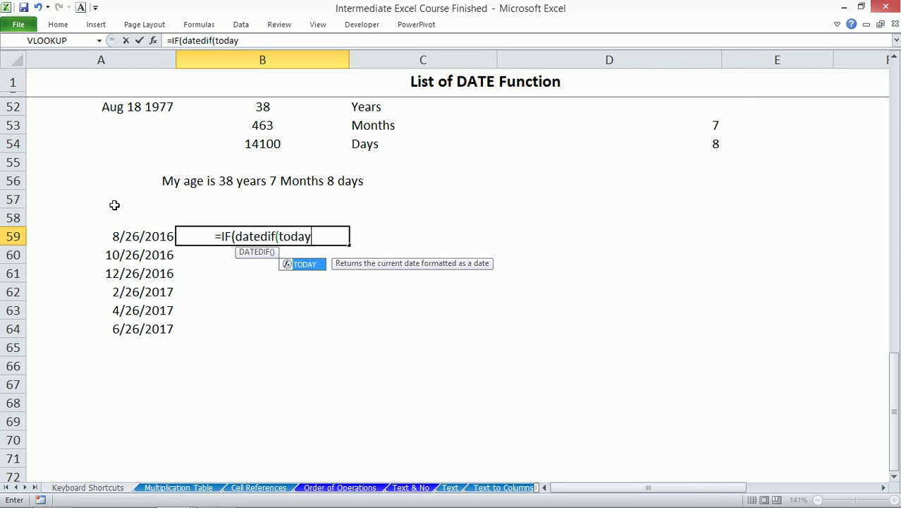
pyautogui.write('(),')
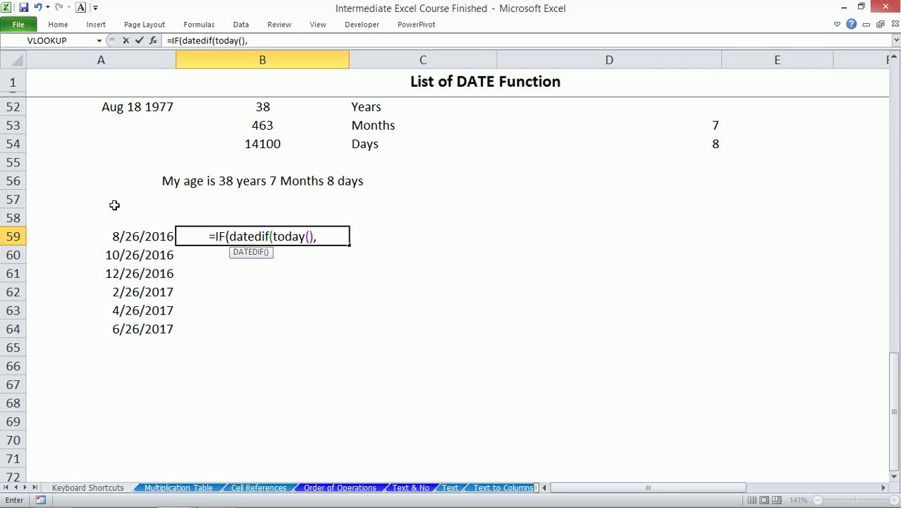
pyautogui.click(131, 235)
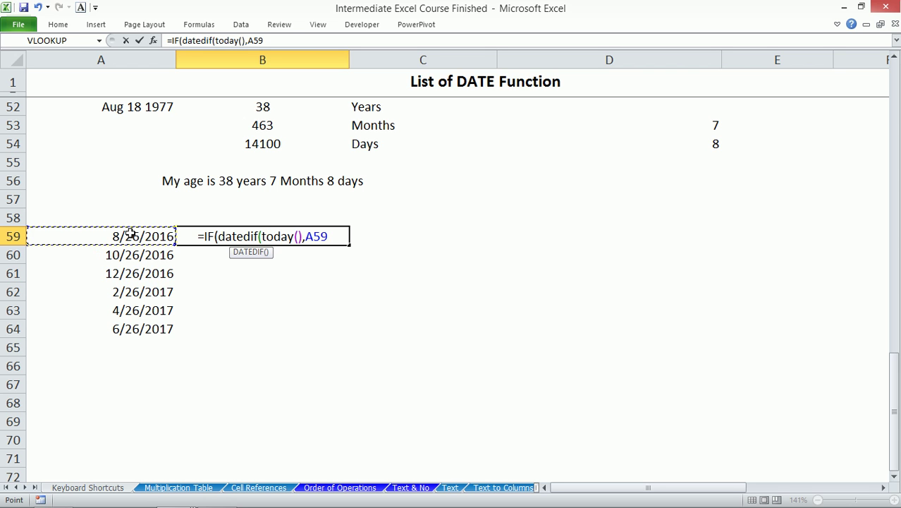
pyautogui.write(',"d")')
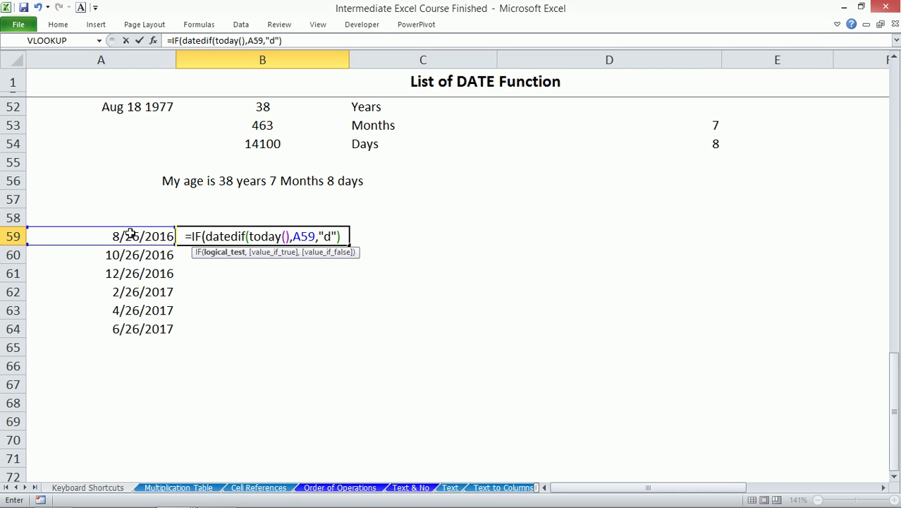
pyautogui.write('<')
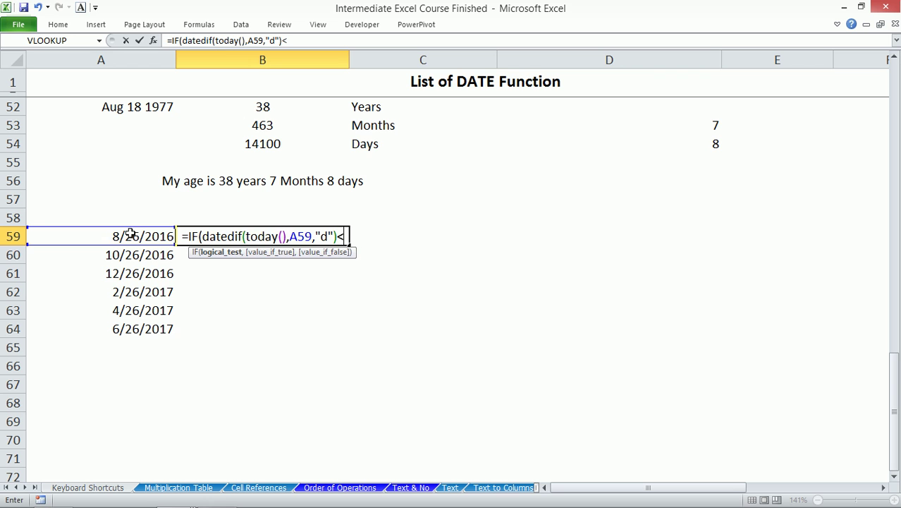
pyautogui.write('=')
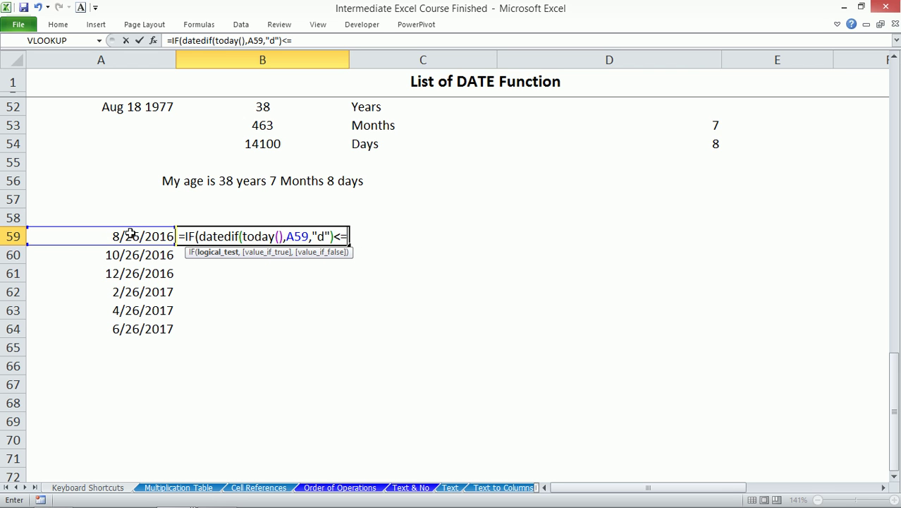
pyautogui.write('60')
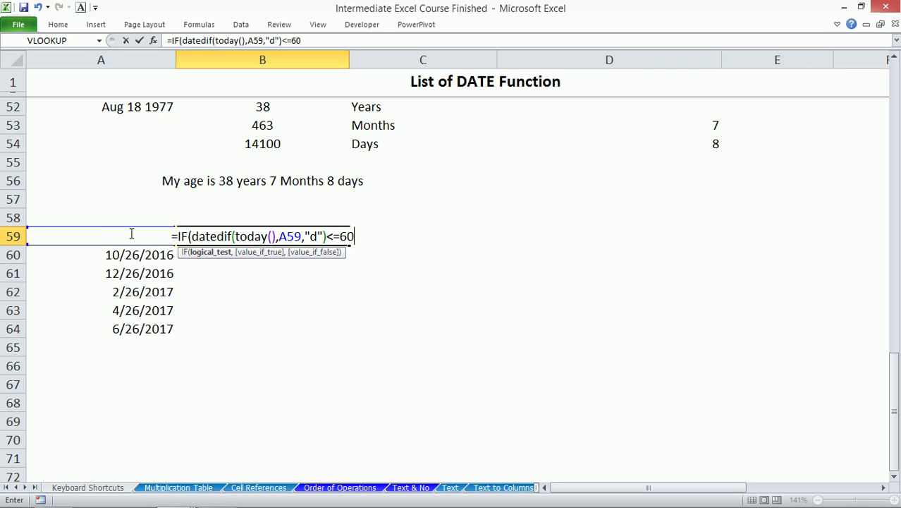
pyautogui.write(',')
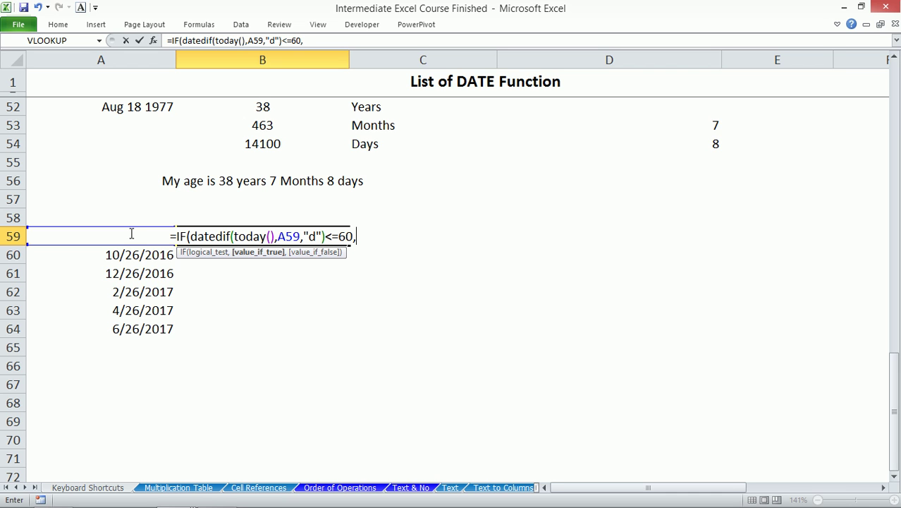
pyautogui.write("'")
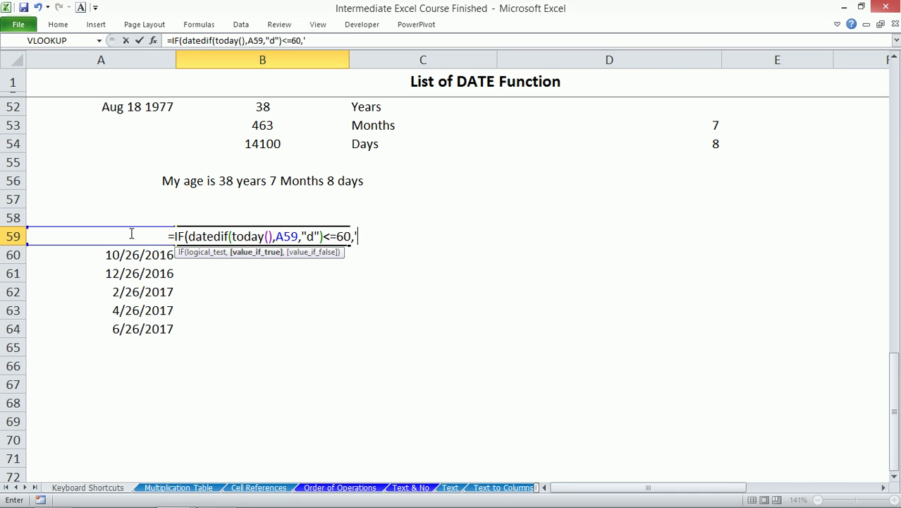
pyautogui.write('For Renewal')
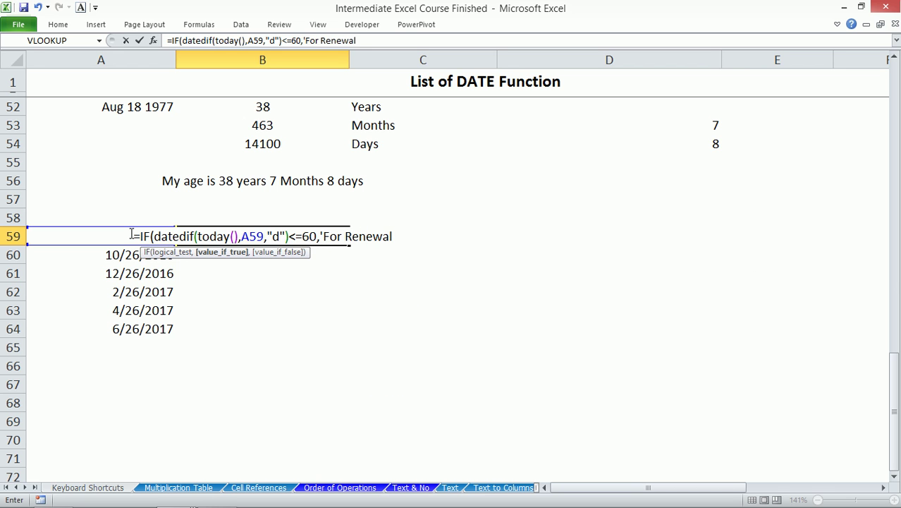
pyautogui.write('"')
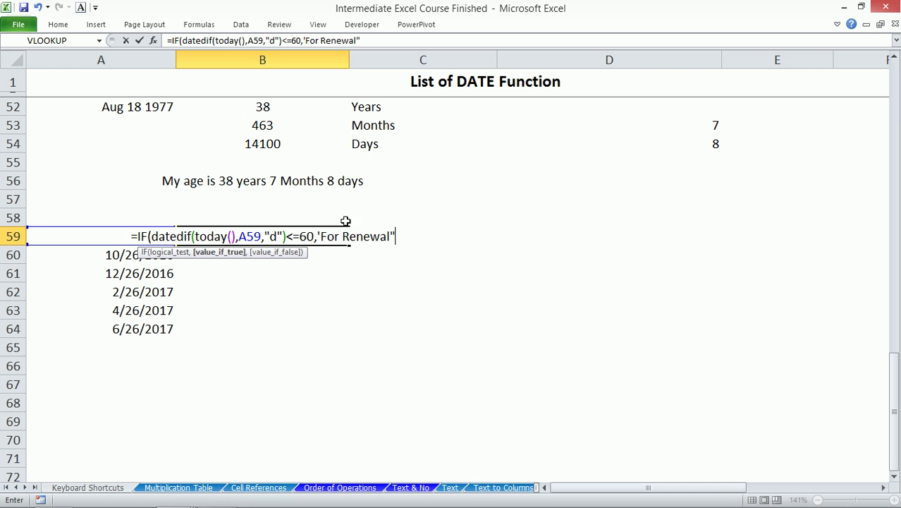
# - Fix the stray quote, add the "Relaxed" result, and fill the formula down to B64
pyautogui.click(321, 236)
pyautogui.press('BackSpace')
pyautogui.write('"')
pyautogui.click(403, 236)
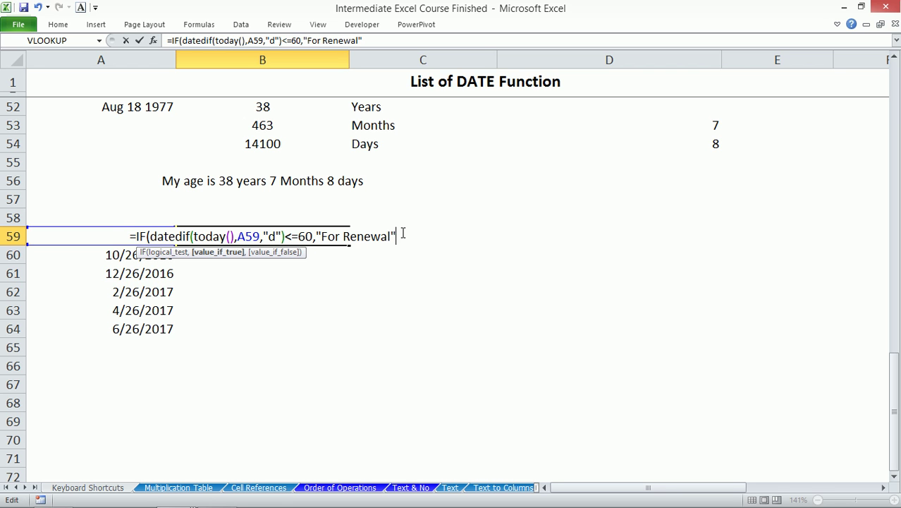
pyautogui.write(',"R')
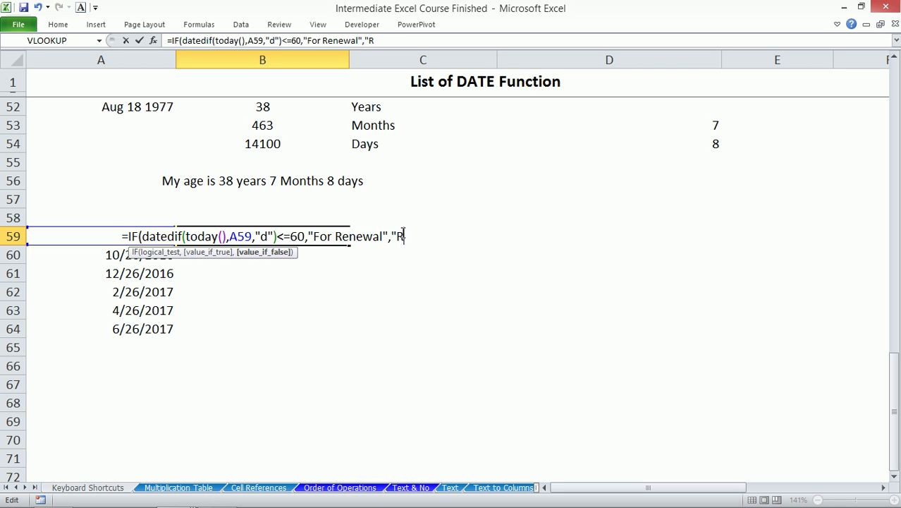
pyautogui.write('elaxed')
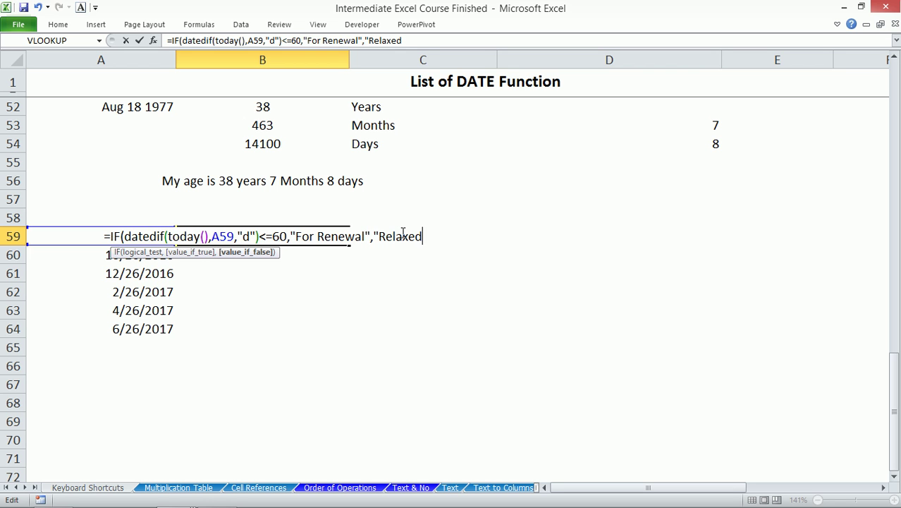
pyautogui.write('"')
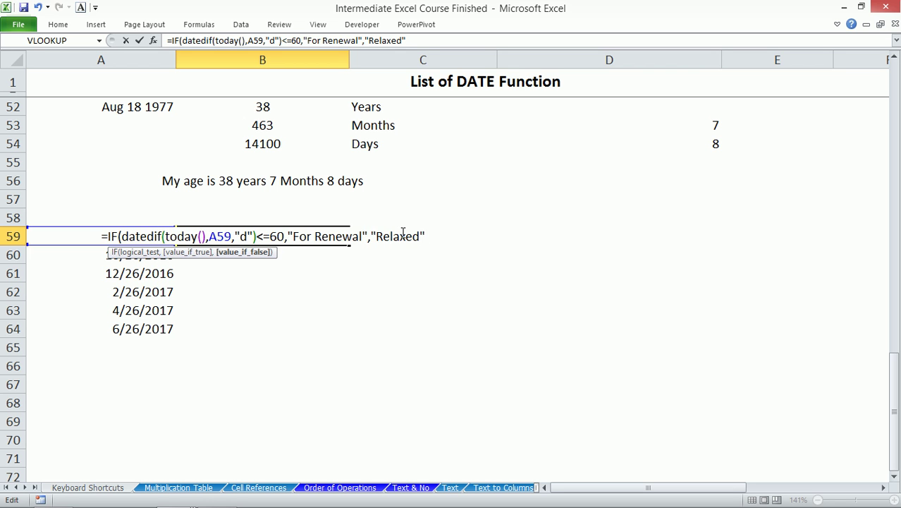
pyautogui.write(')')
pyautogui.hotkey('ctrl', 'Return')
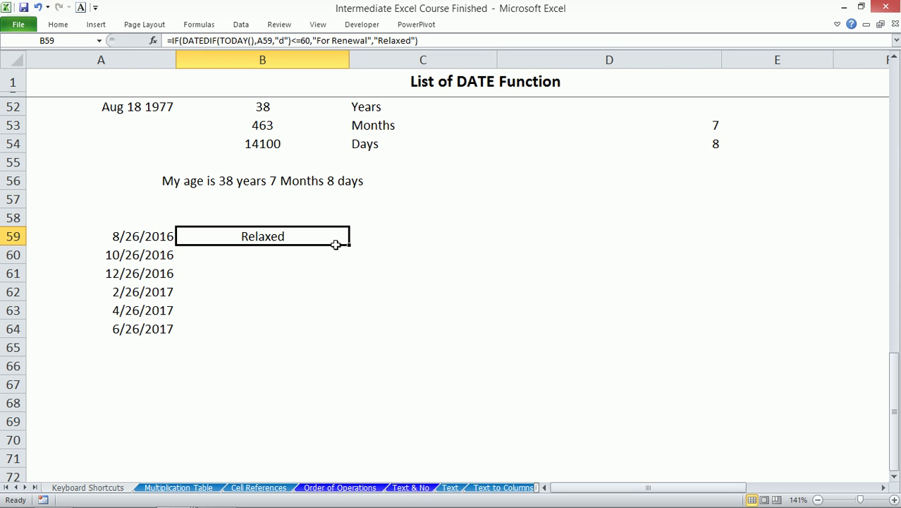
pyautogui.doubleClick(348, 245)
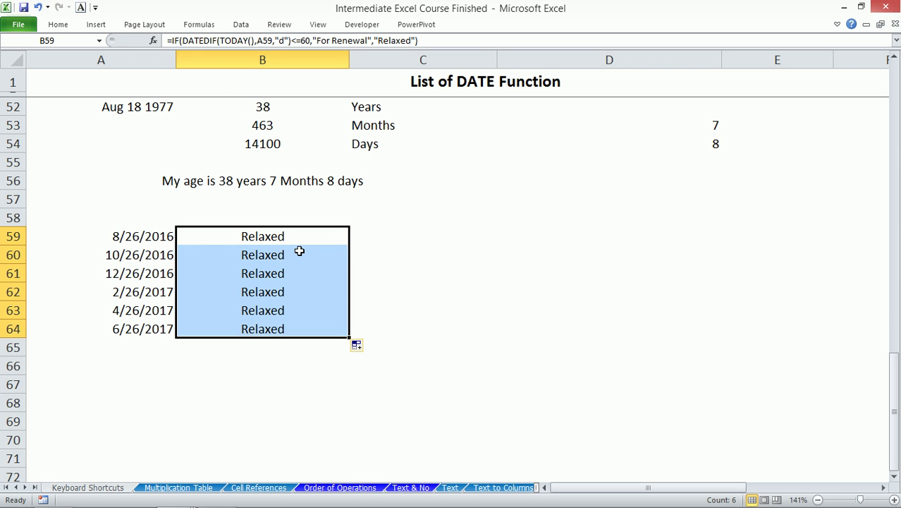
pyautogui.click(161, 239)
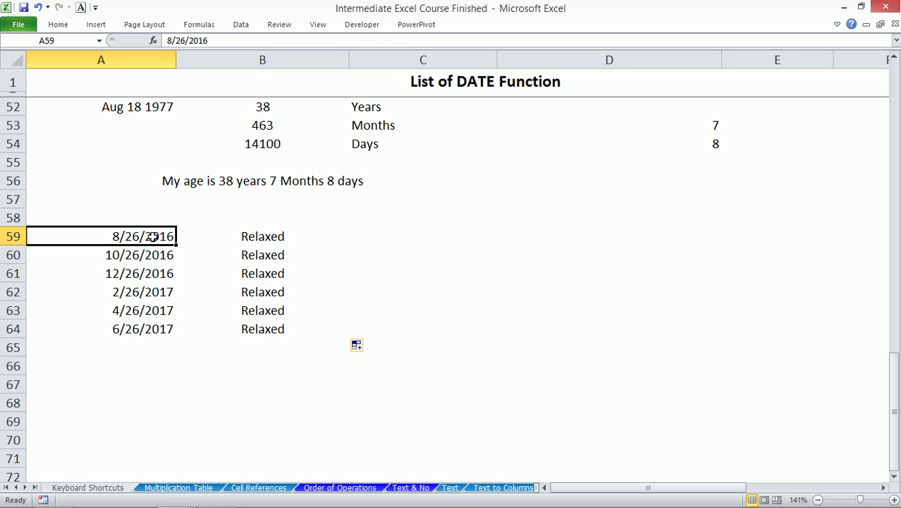
# - Change A59's date to 4/26/2016 so B59 flags For Renewal, then select A59:B64
pyautogui.write('3/26/2016')
pyautogui.press('Return')
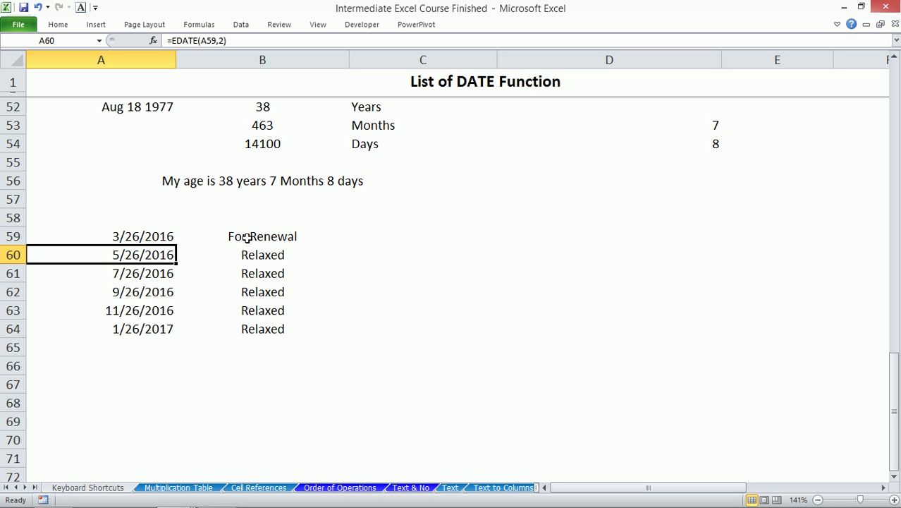
pyautogui.click(158, 235)
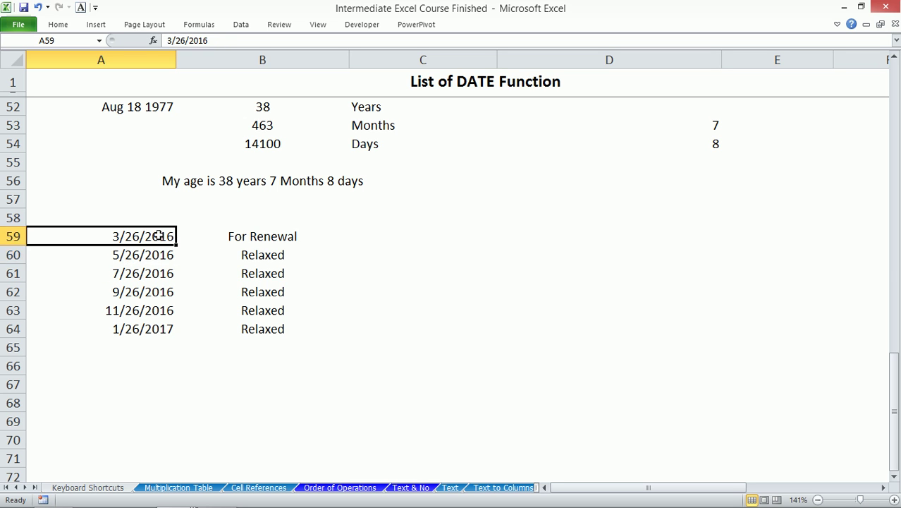
pyautogui.click(170, 40)
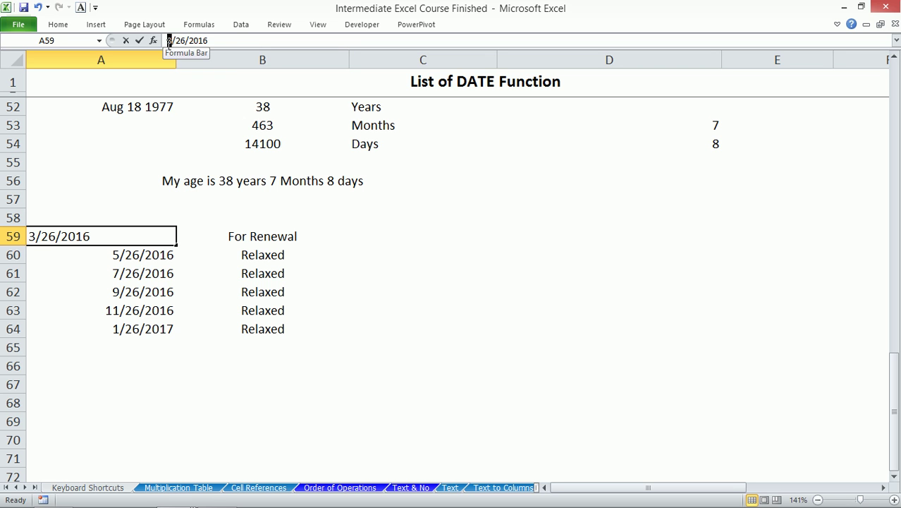
pyautogui.press('Escape')
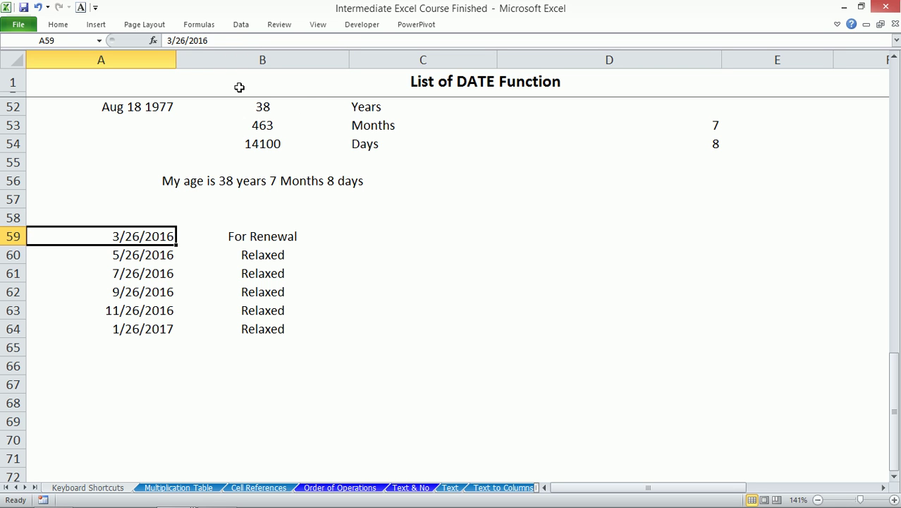
pyautogui.doubleClick(170, 40)
pyautogui.write('4')
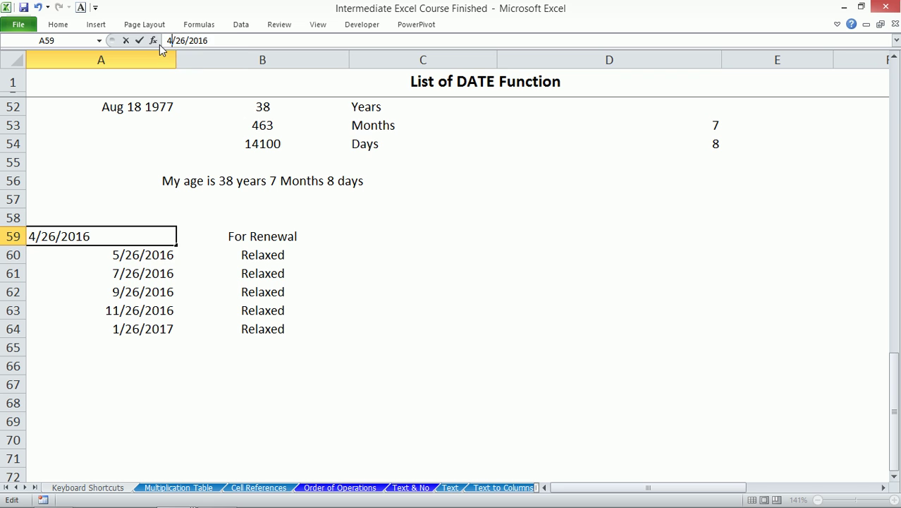
pyautogui.press('Return')
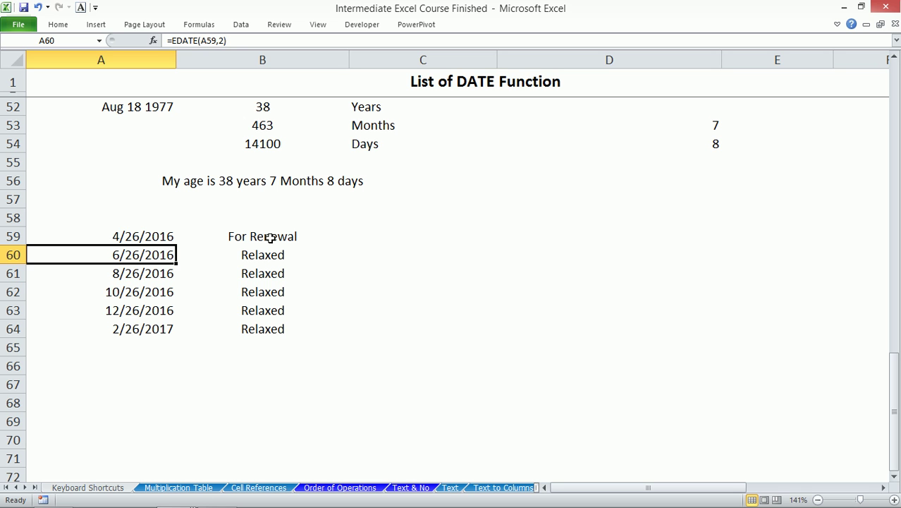
pyautogui.moveTo(159, 234); pyautogui.dragTo(275, 329)
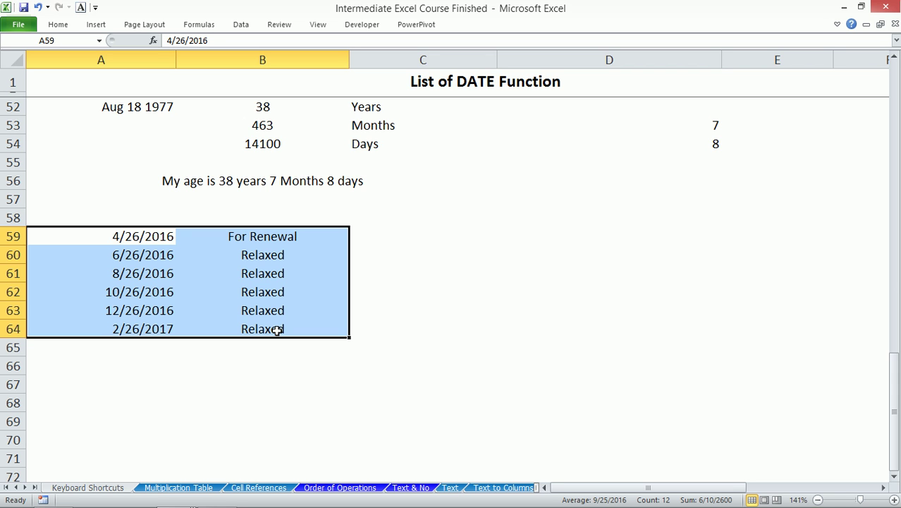
# - Create a new conditional formatting rule using the formula =$B59="For Renewal"
pyautogui.press('alt')
pyautogui.press('o')
pyautogui.press('d')
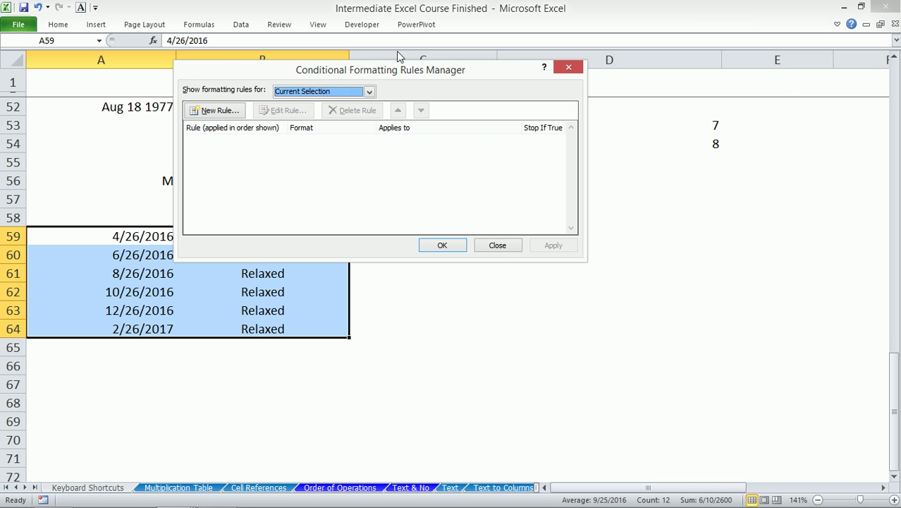
pyautogui.moveTo(393, 71); pyautogui.dragTo(599, 74)
pyautogui.click(435, 115)
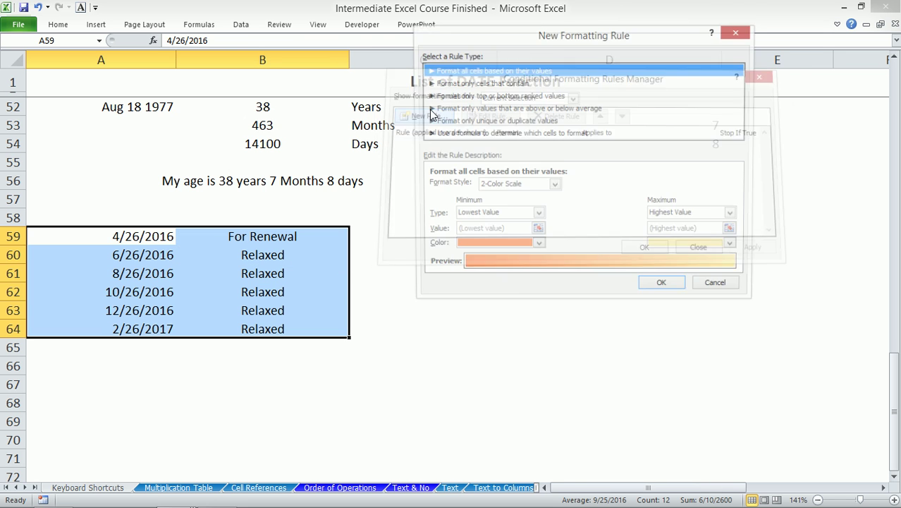
pyautogui.click(497, 134)
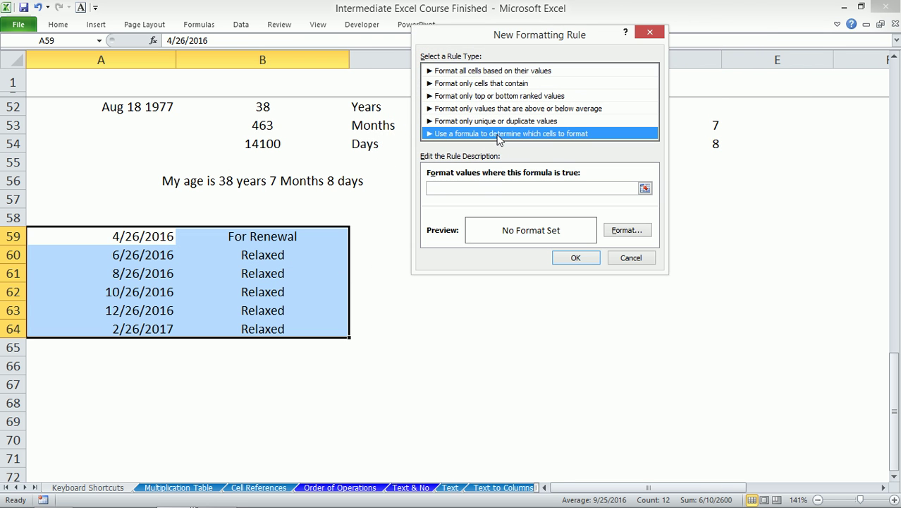
pyautogui.click(477, 189)
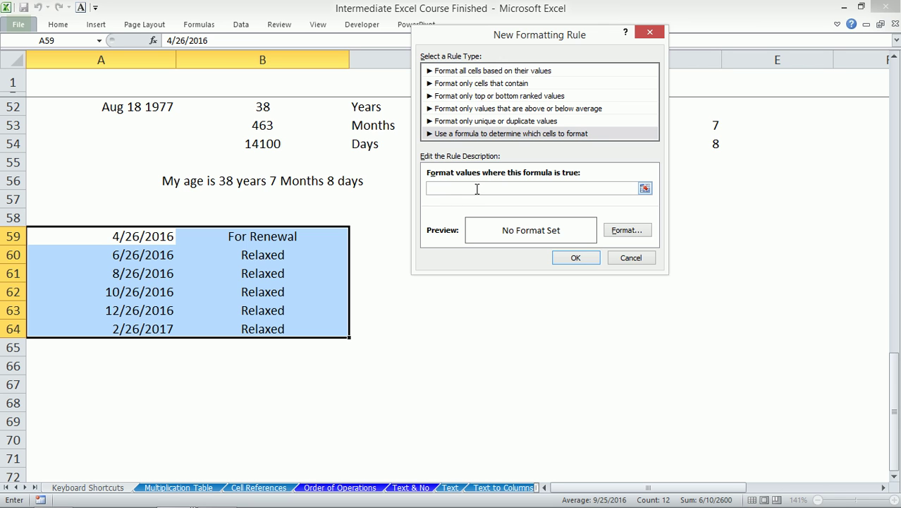
pyautogui.write('=')
pyautogui.write('r Renewal')
# - Give the rule a bold font and a red fill
pyautogui.click(630, 231)
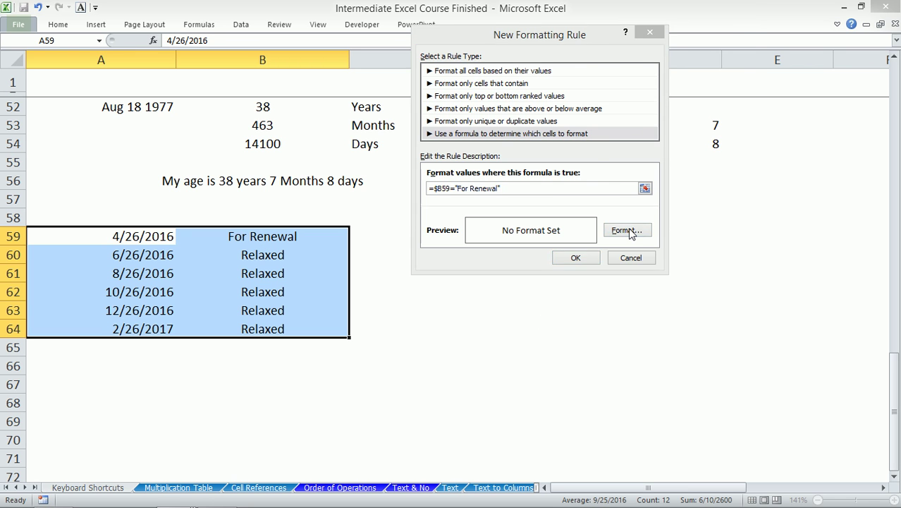
pyautogui.click(602, 90)
pyautogui.click(544, 31)
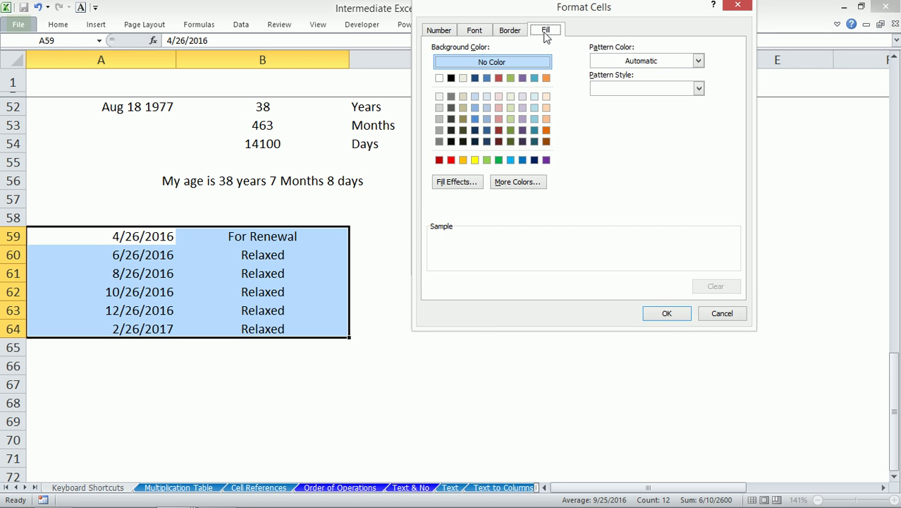
pyautogui.click(451, 161)
pyautogui.click(666, 313)
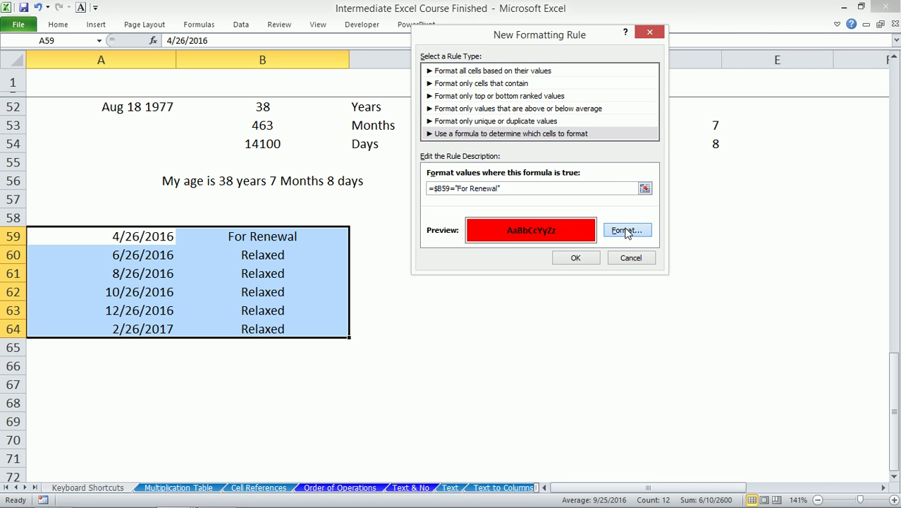
# - Add white font colour to the rule and apply it to A59:B64
pyautogui.click(624, 230)
pyautogui.click(477, 30)
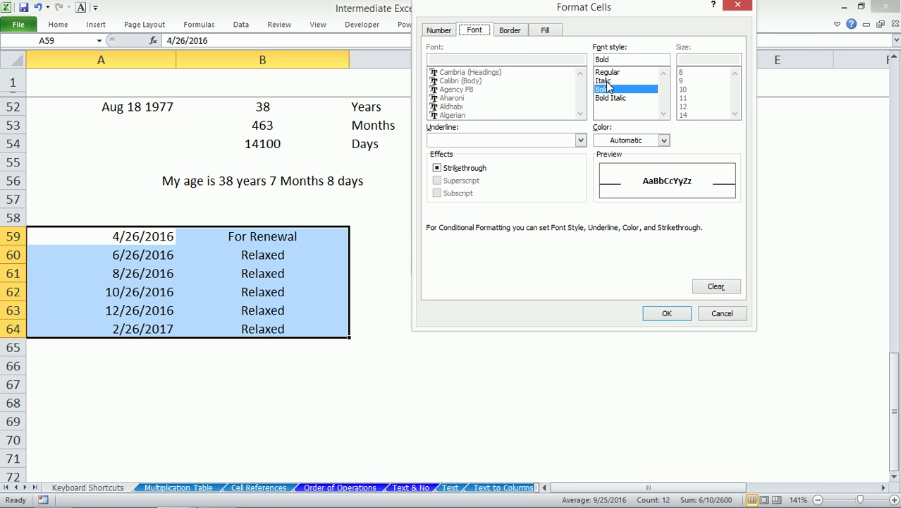
pyautogui.click(620, 141)
pyautogui.click(600, 181)
pyautogui.click(666, 314)
pyautogui.click(572, 257)
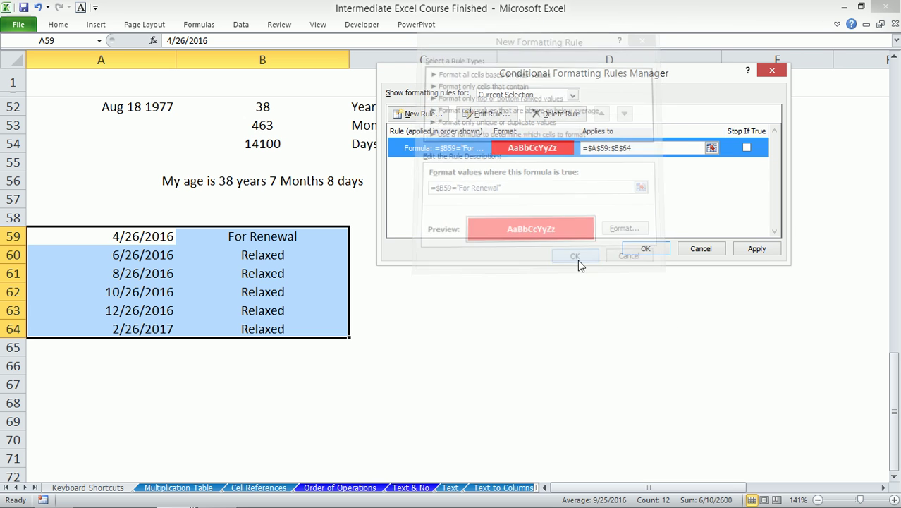
pyautogui.click(756, 250)
pyautogui.click(656, 251)
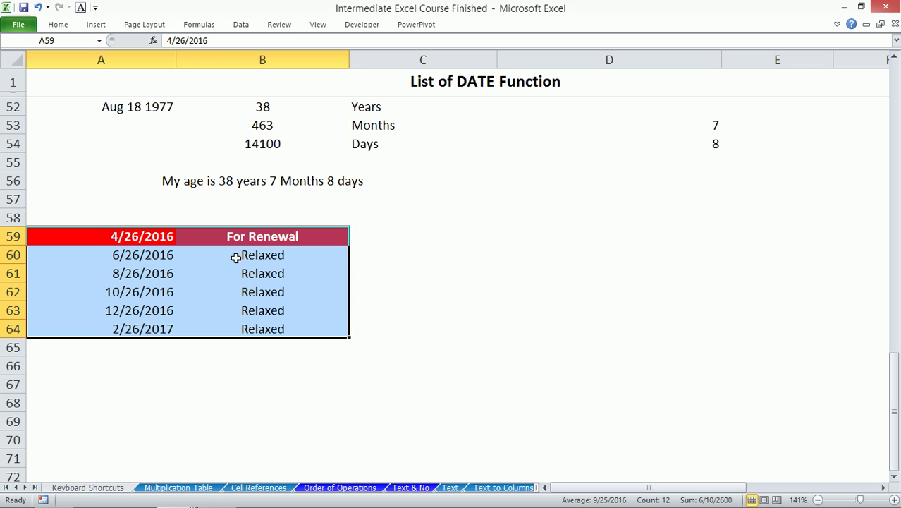
pyautogui.click(143, 273)
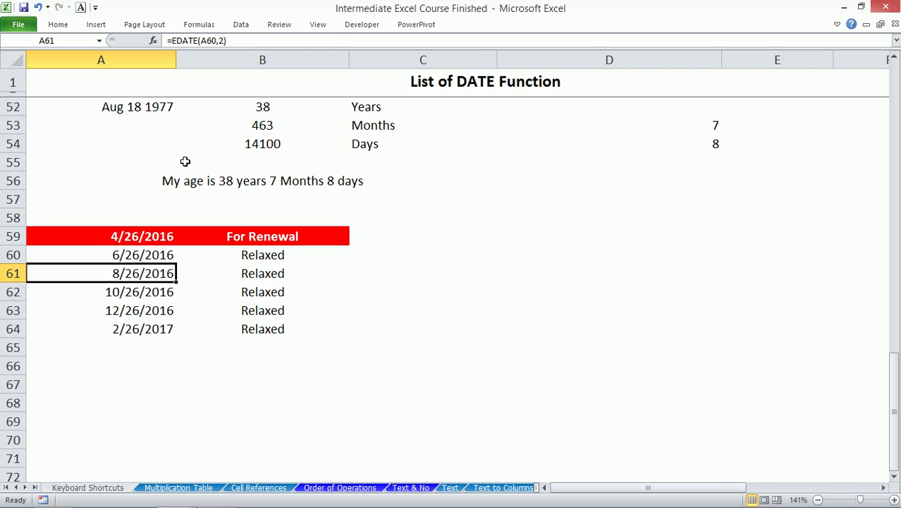
# - Check A59's date as a serial number, then restore its date format
pyautogui.moveTo(139, 240); pyautogui.dragTo(139, 313)
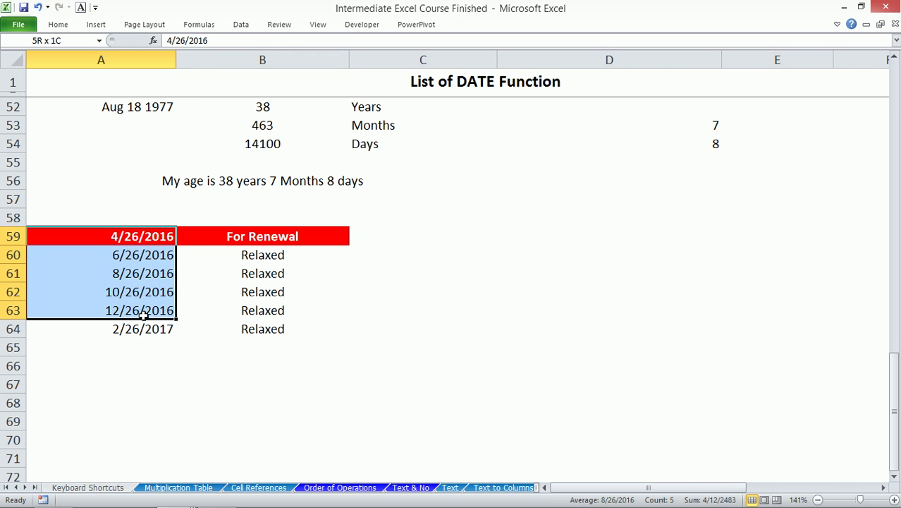
pyautogui.click(139, 237)
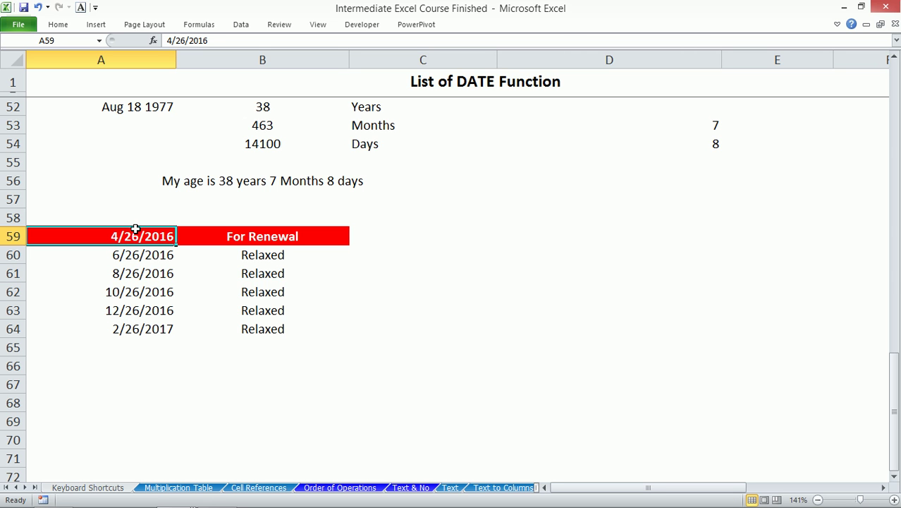
pyautogui.hotkey('ctrl', 'shift', '1')
pyautogui.hotkey('ctrl', 'z')
# - Fill A59:A64 at once with =RANDBETWEEN(4286,4399)
pyautogui.moveTo(146, 236); pyautogui.dragTo(149, 326)
pyautogui.write('=4')
pyautogui.press('BackSpace')
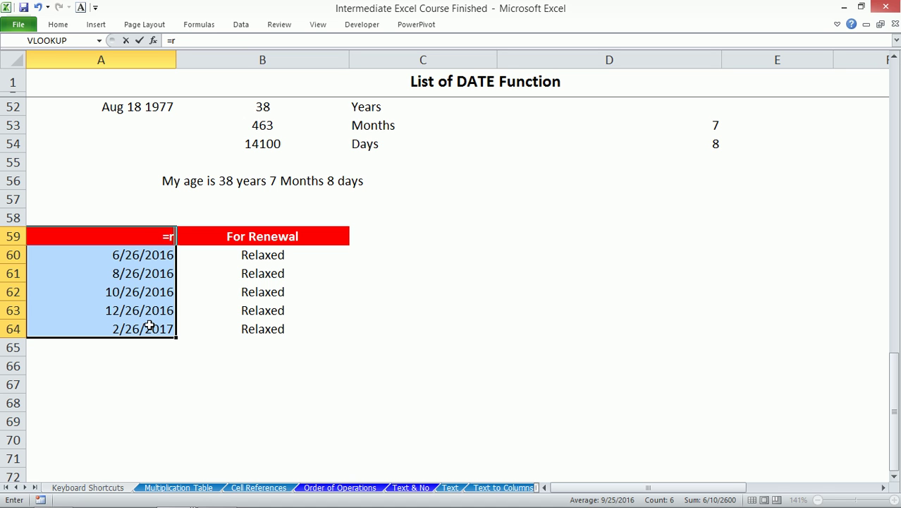
pyautogui.write('ran')
pyautogui.press('Down')
pyautogui.press('Tab')
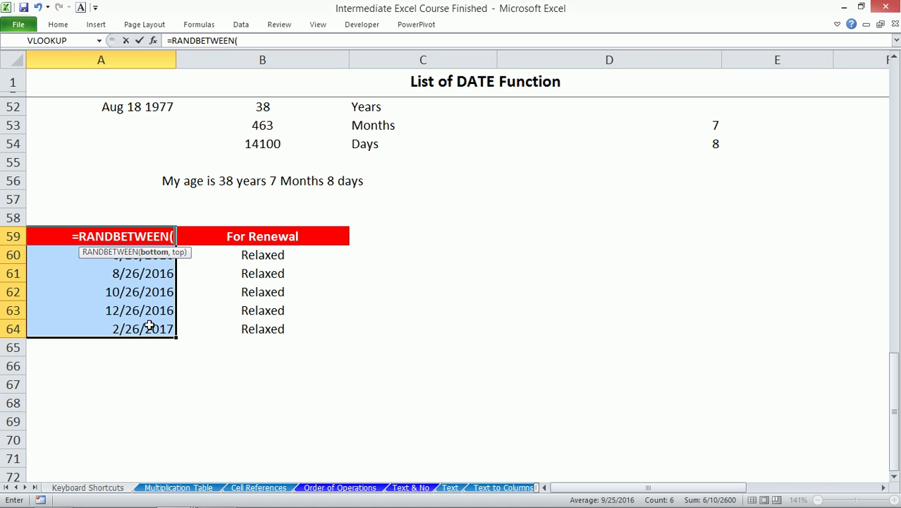
pyautogui.write('4286')
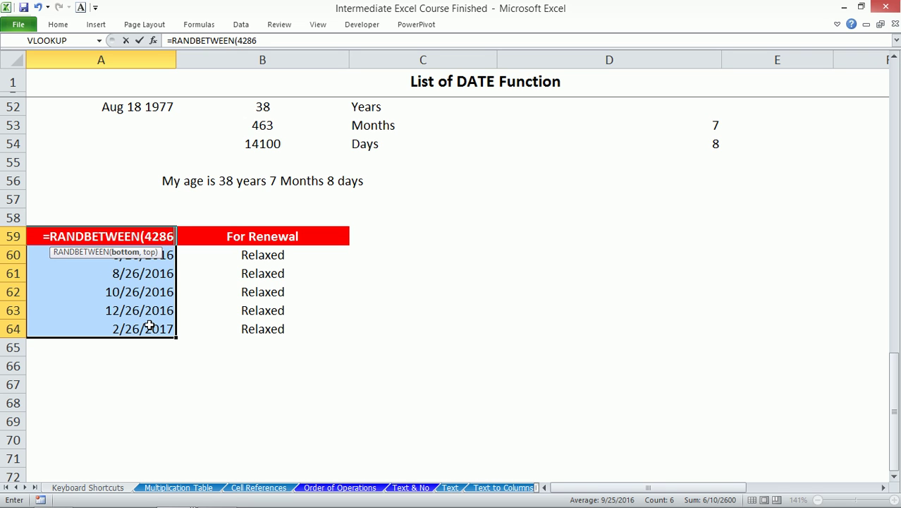
pyautogui.write(',')
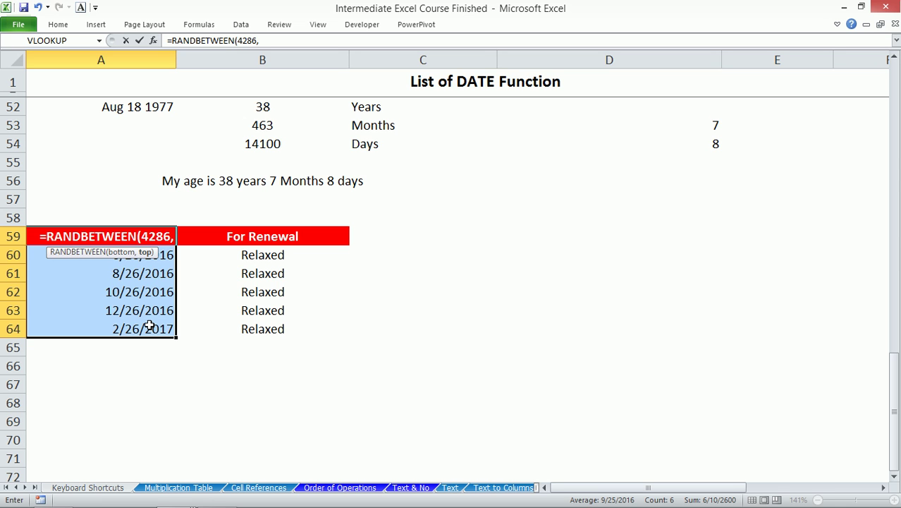
pyautogui.write('43')
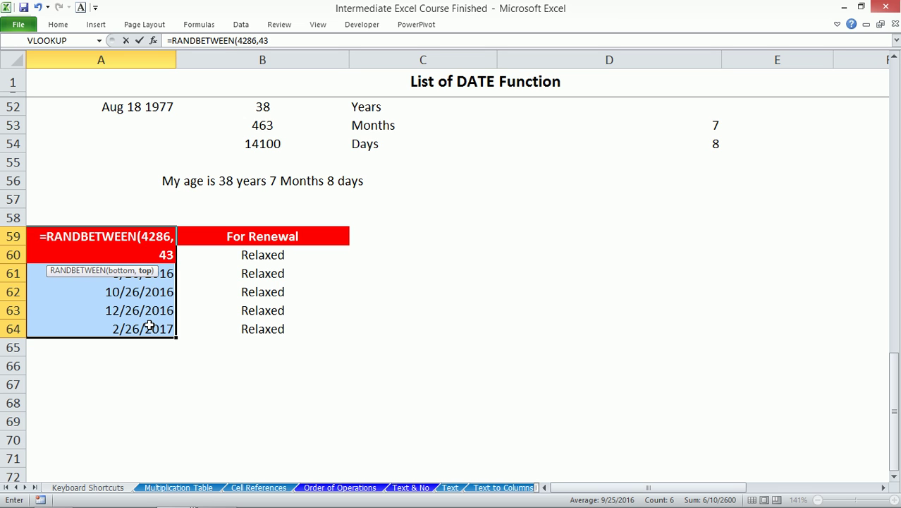
pyautogui.write('99)')
pyautogui.hotkey('ctrl', 'Return')
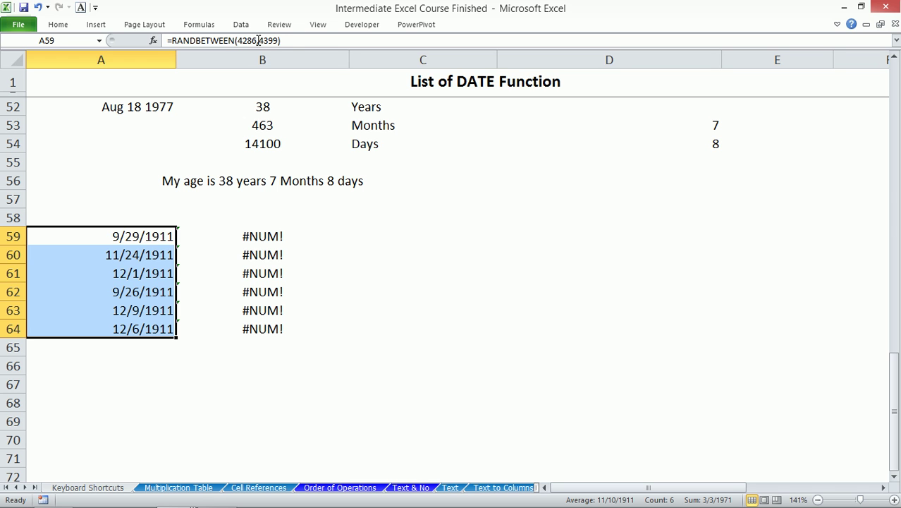
# - Enter today's date in A57 and show it as the serial number 42,455.00
pyautogui.click(109, 196)
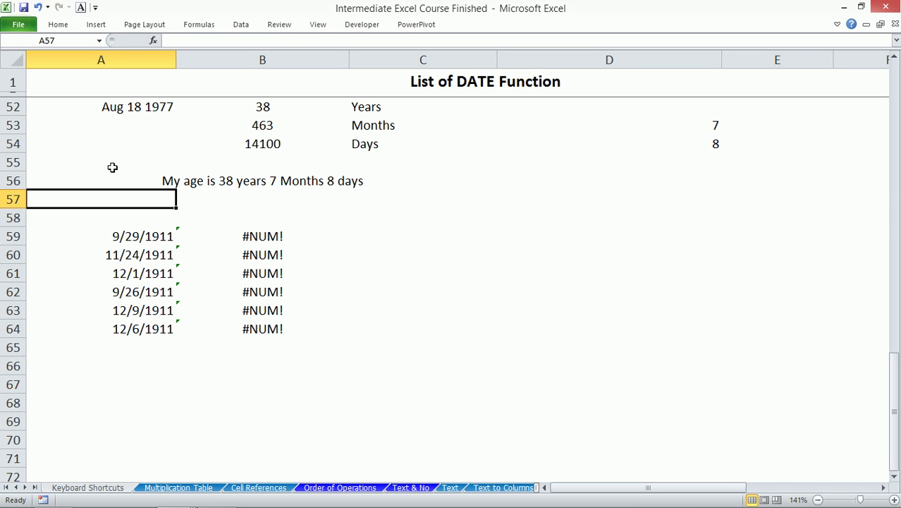
pyautogui.hotkey('ctrl', ';')
pyautogui.press('Return')
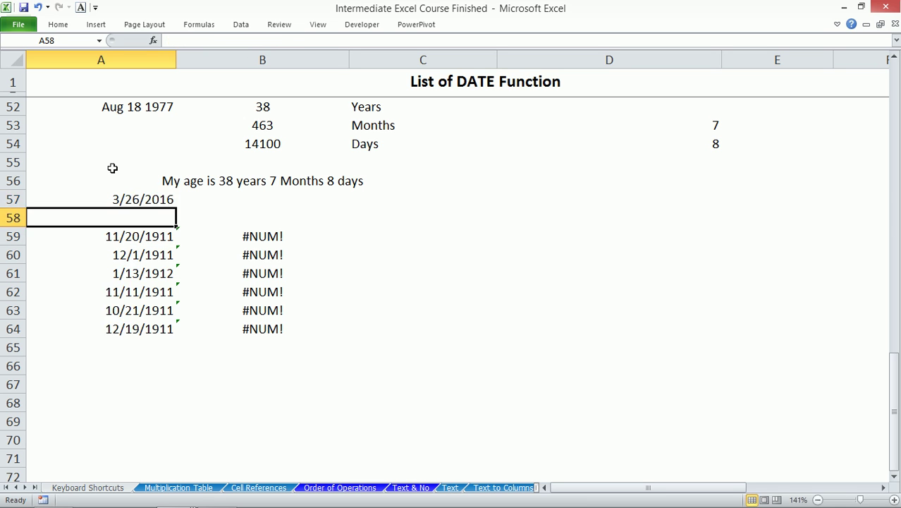
pyautogui.click(125, 199)
pyautogui.hotkey('ctrl', 'shift', '1')
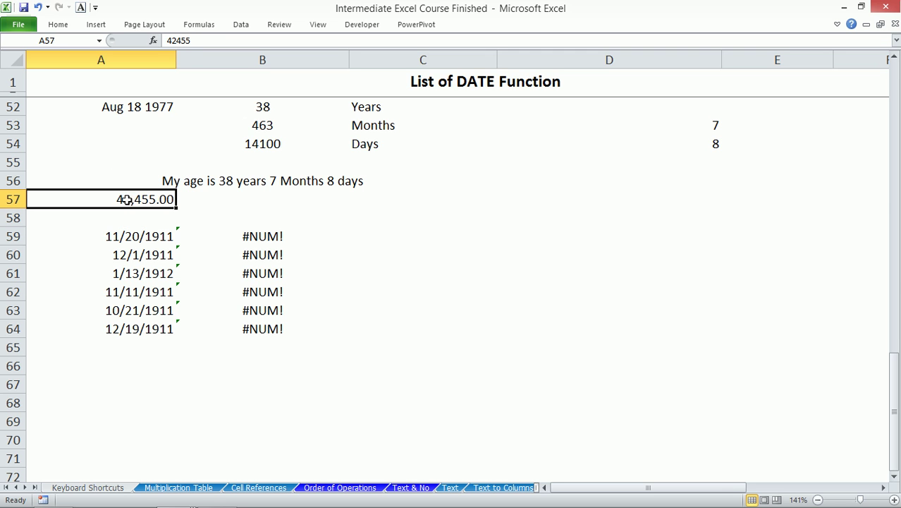
# - Change A59 to =RANDBETWEEN(42455,43099) and fill it down to A64
pyautogui.click(143, 239)
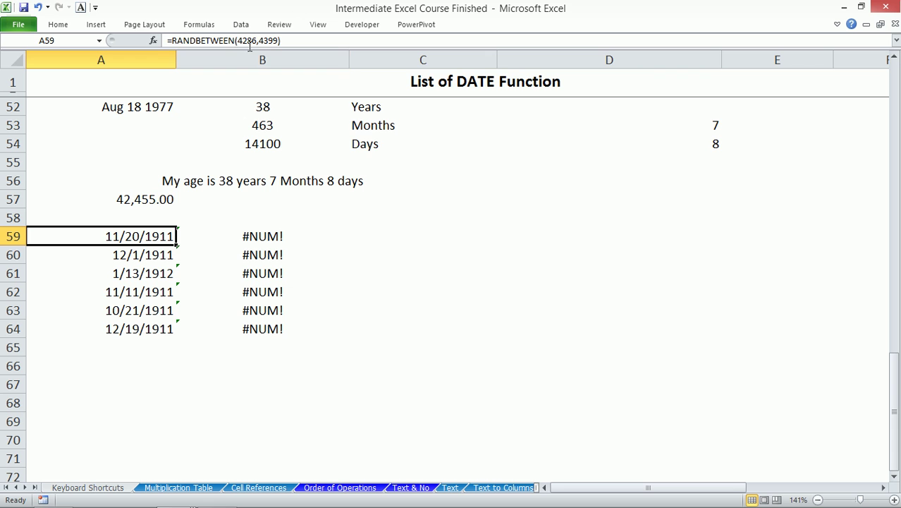
pyautogui.click(249, 41)
pyautogui.moveTo(258, 41); pyautogui.dragTo(247, 41)
pyautogui.write('455')
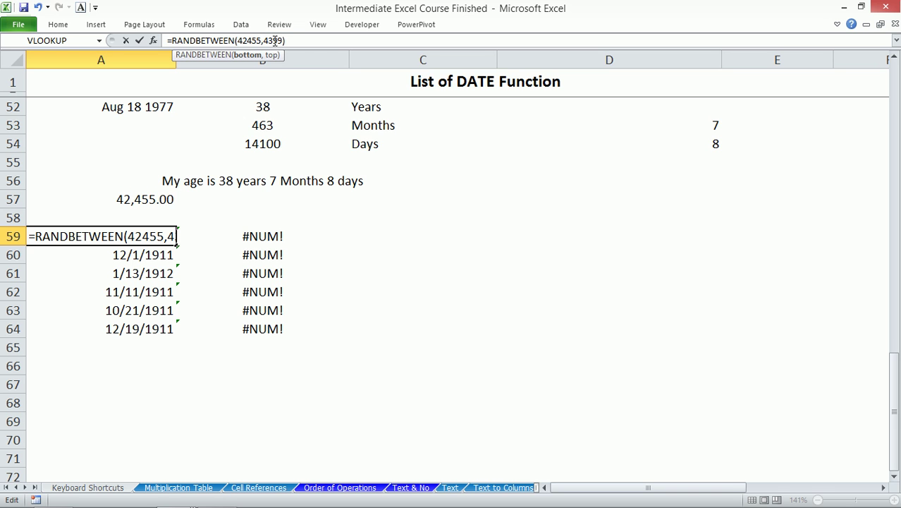
pyautogui.click(275, 40)
pyautogui.write('0')
pyautogui.hotkey('ctrl', 'Return')
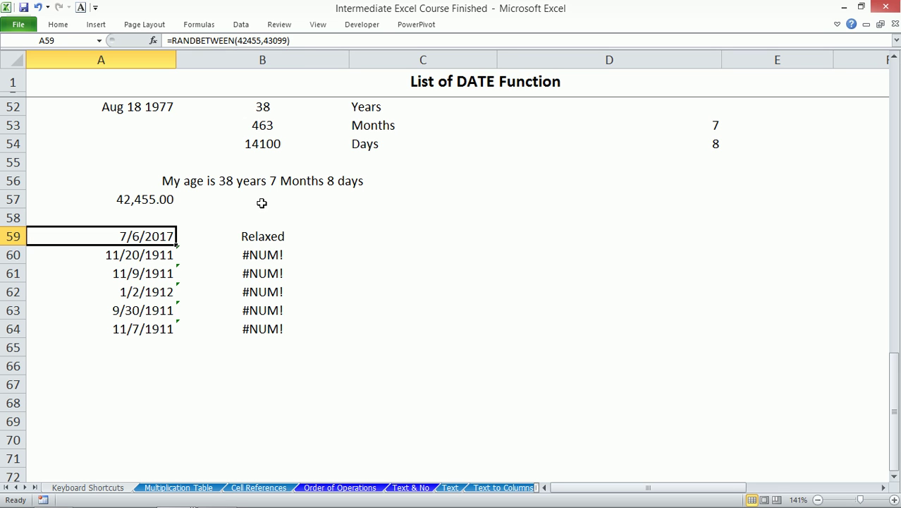
pyautogui.moveTo(180, 245); pyautogui.dragTo(172, 332)
# - Recalculate the random dates in A59:A64 several times with F9 to test the renewal flags
pyautogui.click(146, 237)
pyautogui.moveTo(146, 238); pyautogui.dragTo(145, 330)
pyautogui.click(141, 245)
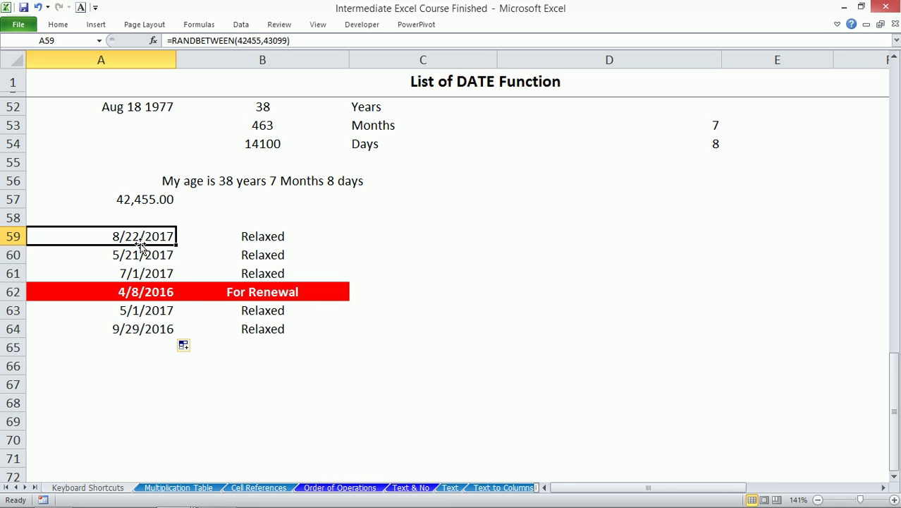
pyautogui.press('F9')
pyautogui.press('F9')
pyautogui.press('F9')
pyautogui.press('F9')
pyautogui.press('F9')
pyautogui.press('F9')
pyautogui.press('F9')
pyautogui.press('F9')
pyautogui.press('F9')
pyautogui.press('F9')
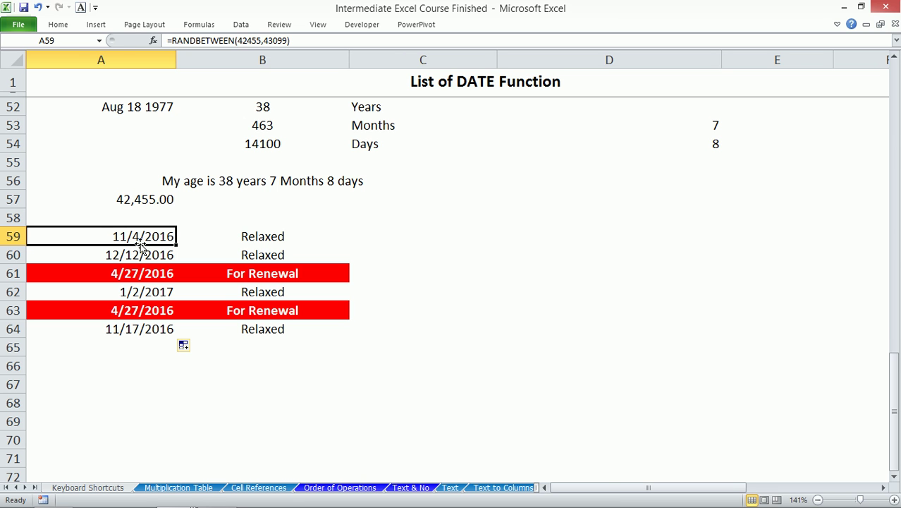
pyautogui.press('F9')
pyautogui.press('F9')
pyautogui.press('F9')
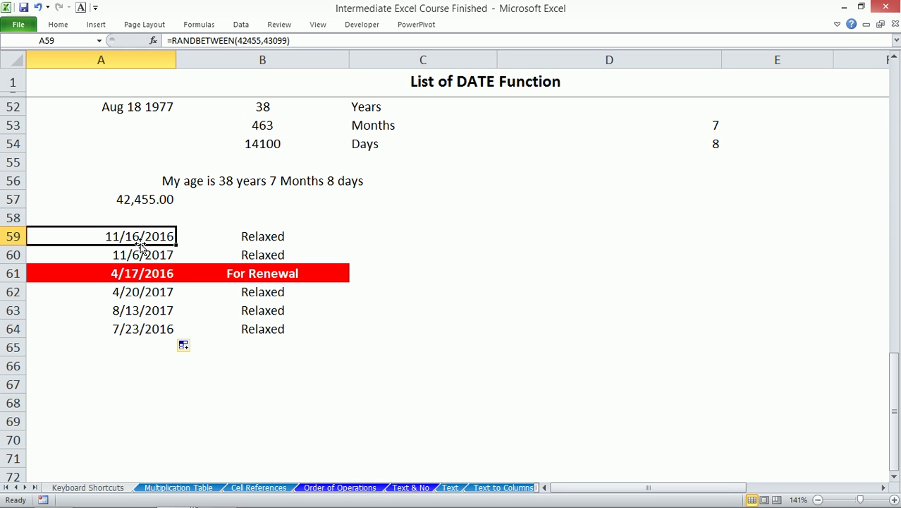
pyautogui.press('F9')
pyautogui.press('F9')
pyautogui.press('F9')
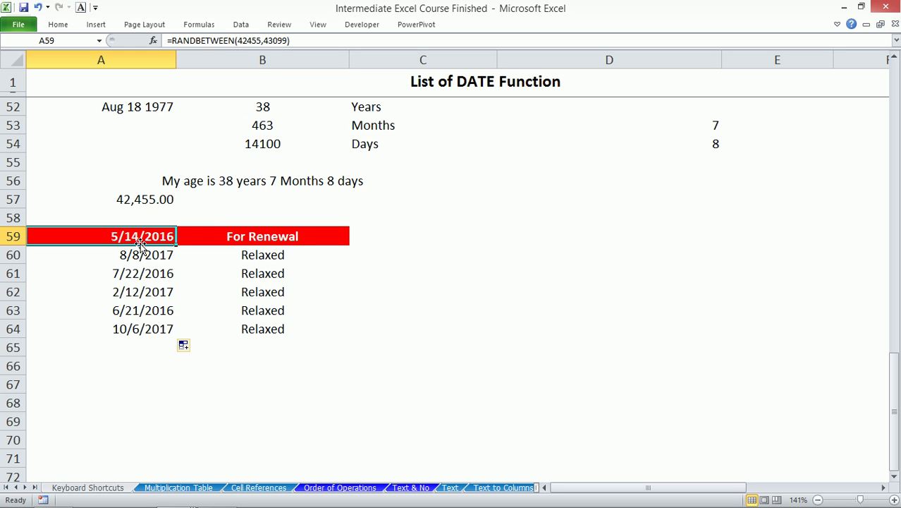
pyautogui.press('F9')
pyautogui.press('F9')
pyautogui.press('F9')
pyautogui.press('F9')
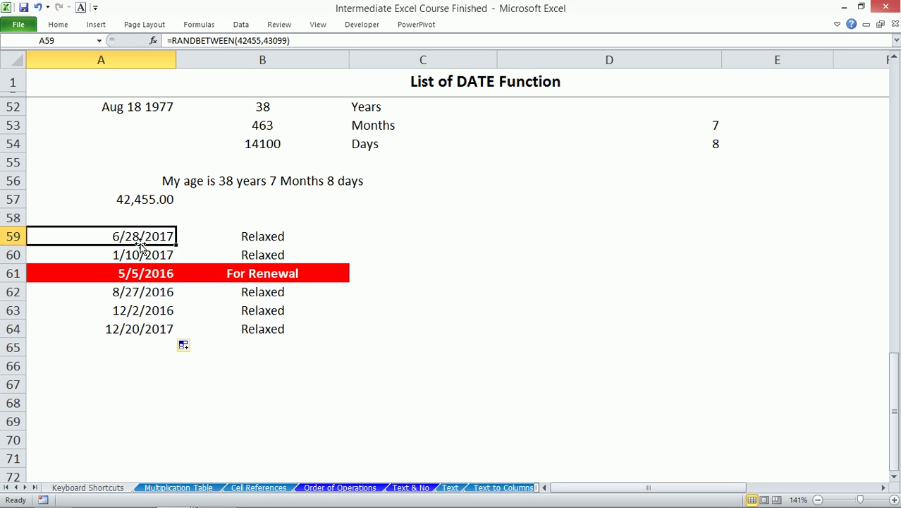
pyautogui.press('F9')
pyautogui.press('F9')
pyautogui.press('F9')
pyautogui.press('F9')
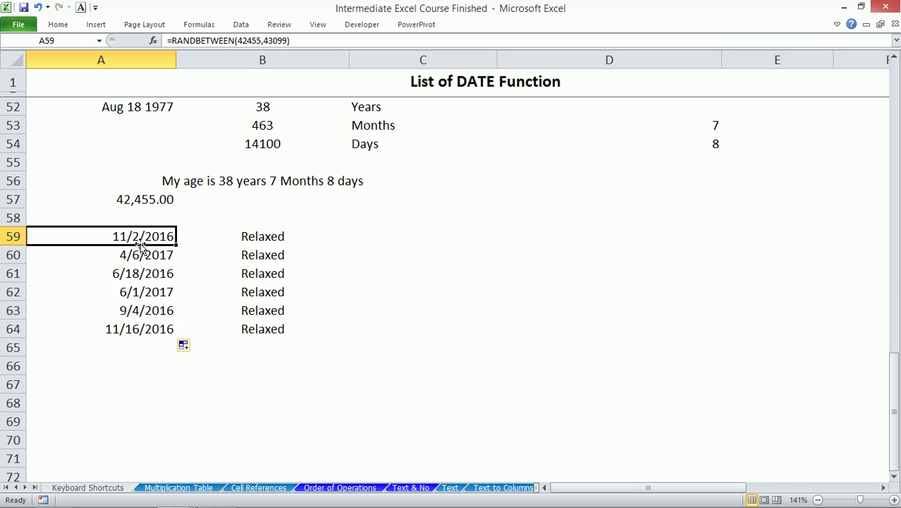
pyautogui.press('F9')
pyautogui.press('F9')
pyautogui.press('F9')
pyautogui.press('F9')
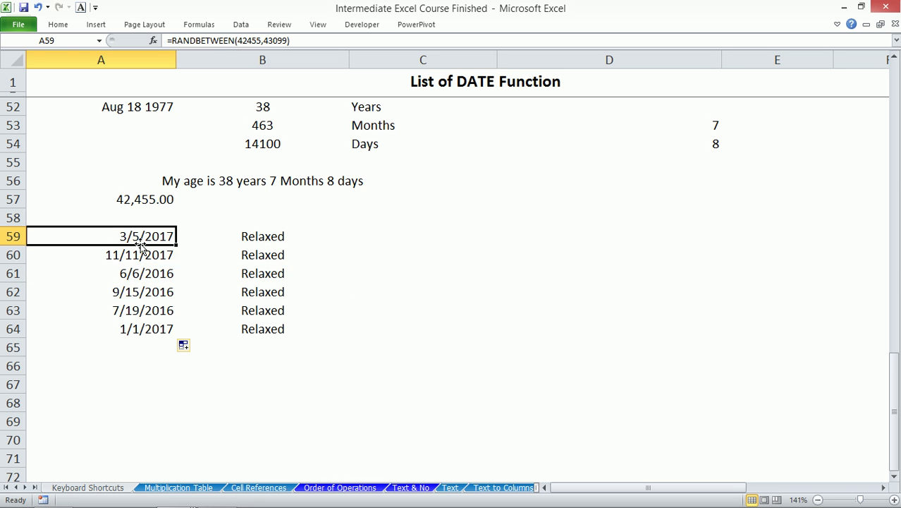
pyautogui.press('F9')
pyautogui.press('F9')
pyautogui.press('F9')
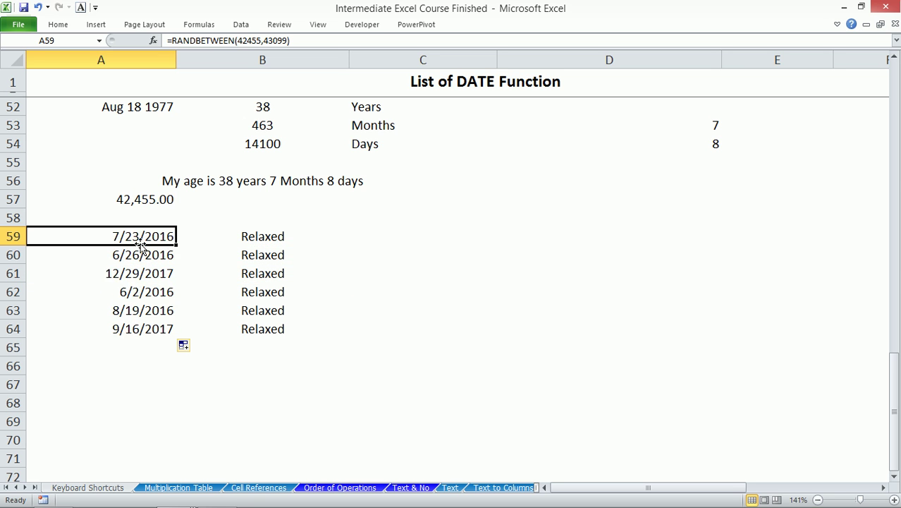
pyautogui.press('F9')
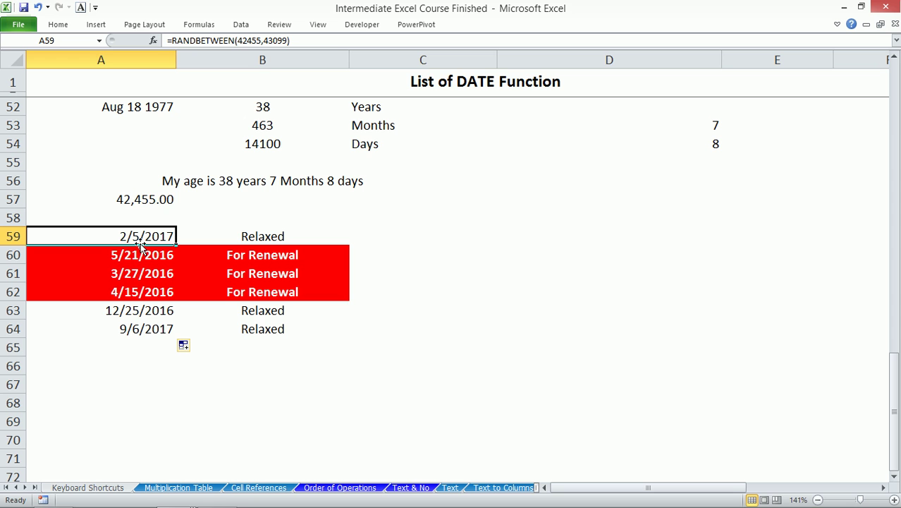
# - Dismiss the notification popup, then select the renewal flags in B59:B64
pyautogui.moveTo(773, 501)
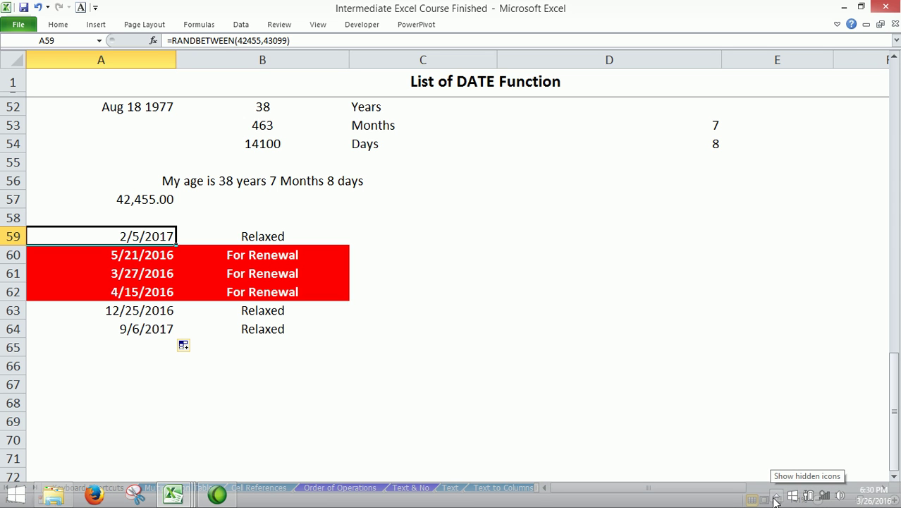
pyautogui.click(775, 497)
pyautogui.click(475, 243)
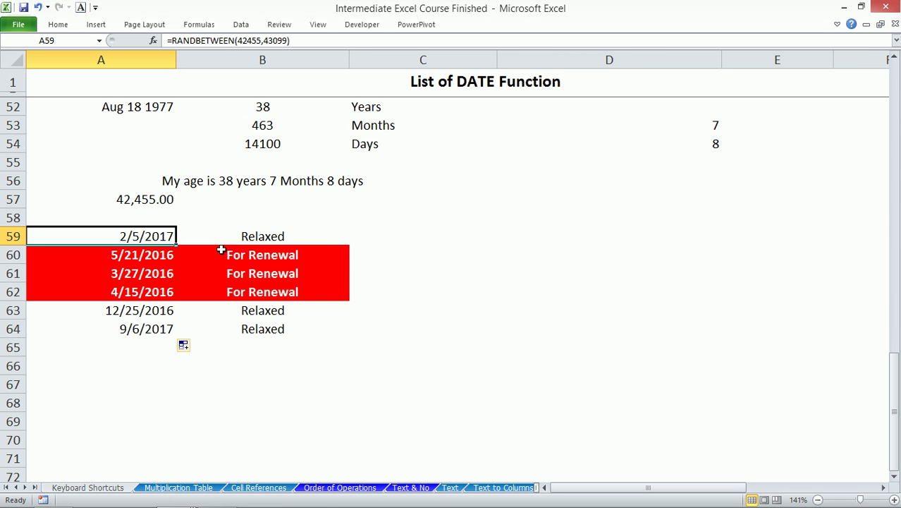
pyautogui.click(156, 255)
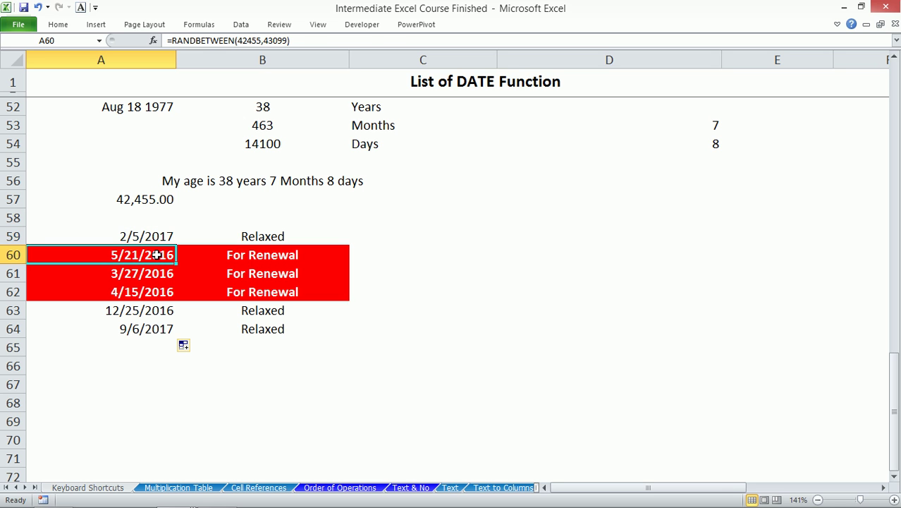
pyautogui.click(262, 256)
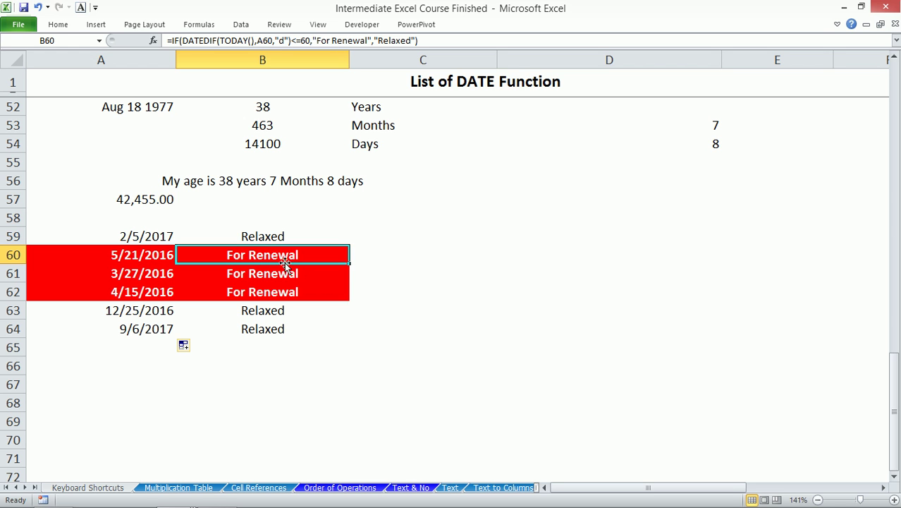
pyautogui.moveTo(272, 238); pyautogui.dragTo(273, 329)
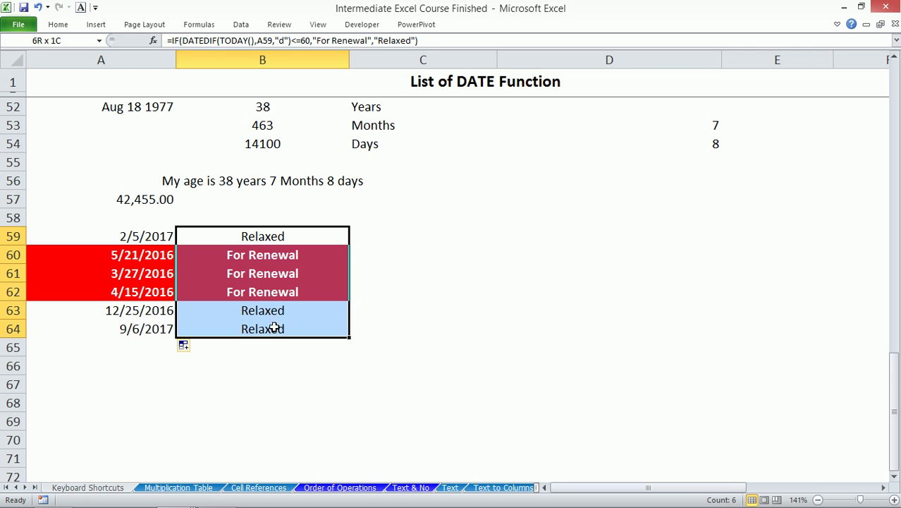
# - Edit the B59 IF/DATEDIF renewal formula and apply it to all six flag cells B59:B64
pyautogui.click(410, 40)
pyautogui.press('BackSpace')
pyautogui.press('BackSpace')
pyautogui.press('BackSpace')
pyautogui.press('BackSpace')
pyautogui.press('BackSpace')
pyautogui.press('BackSpace')
pyautogui.press('BackSpace')
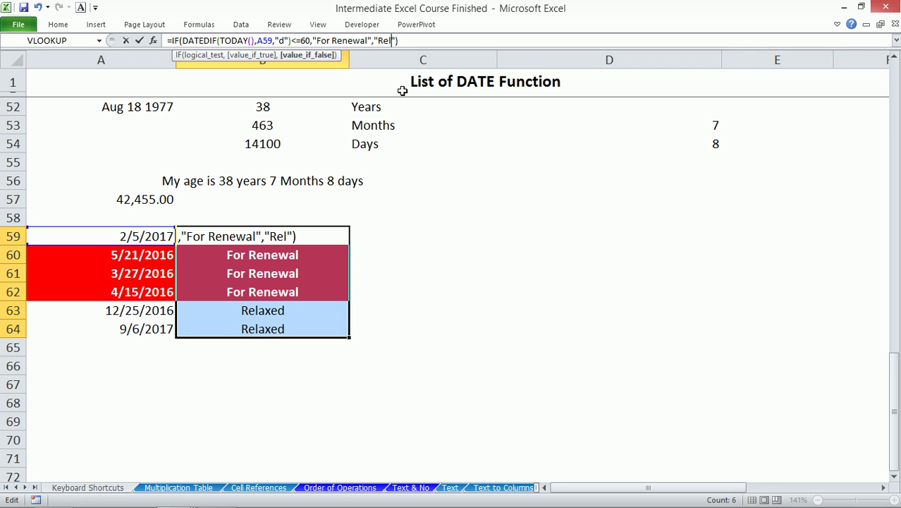
pyautogui.hotkey('ctrl', 'Return')
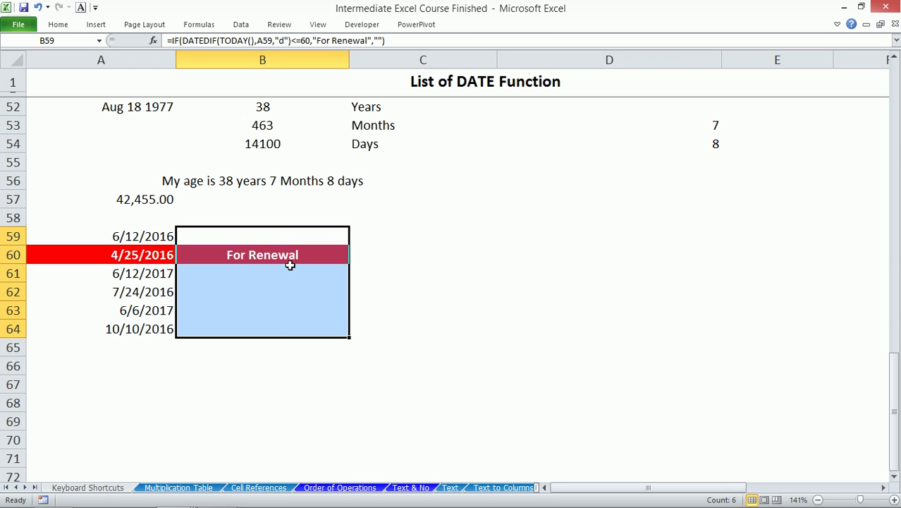
pyautogui.click(256, 248)
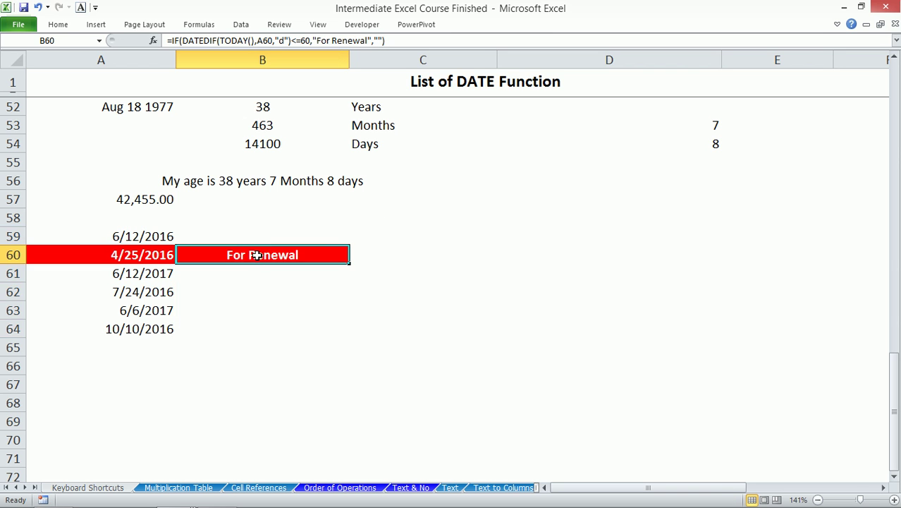
pyautogui.click(256, 272)
pyautogui.click(261, 221)
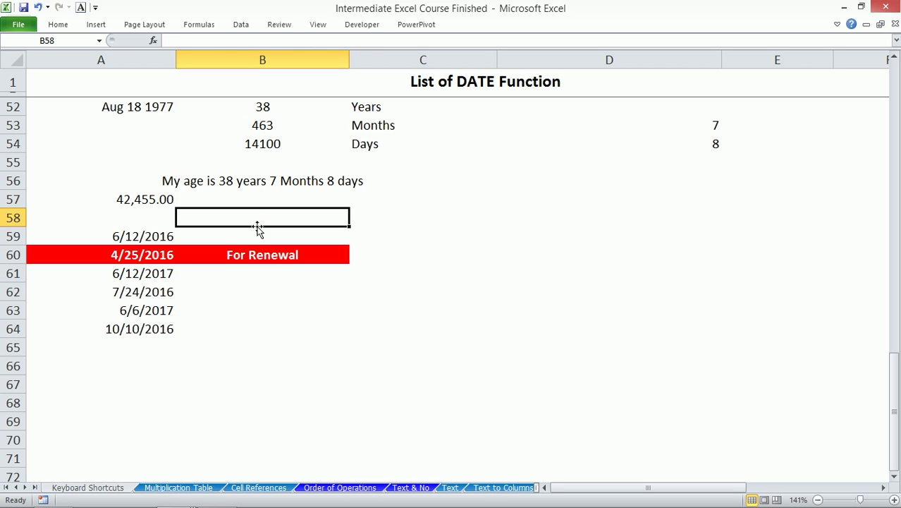
pyautogui.click(258, 232)
pyautogui.click(428, 204)
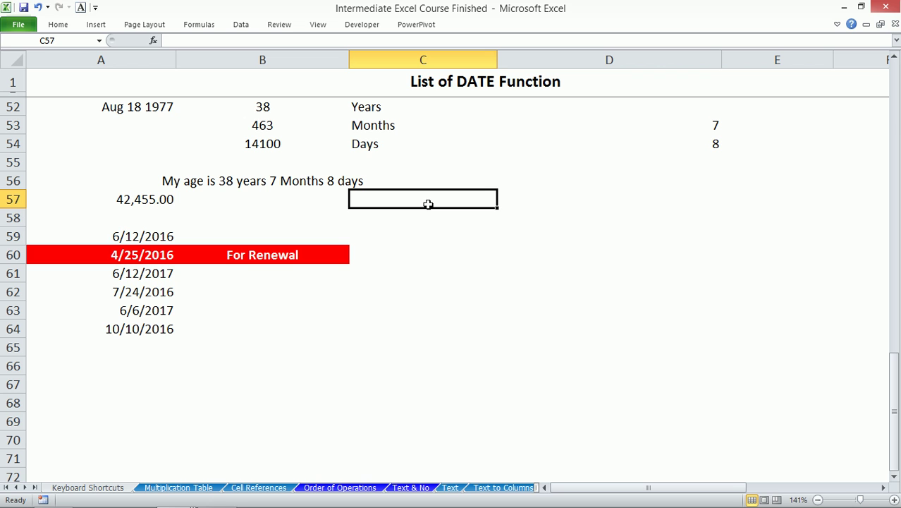
# - Extend the random dates and the renewal formula in column B down to row 70
pyautogui.moveTo(151, 308); pyautogui.dragTo(176, 443)
pyautogui.click(179, 287)
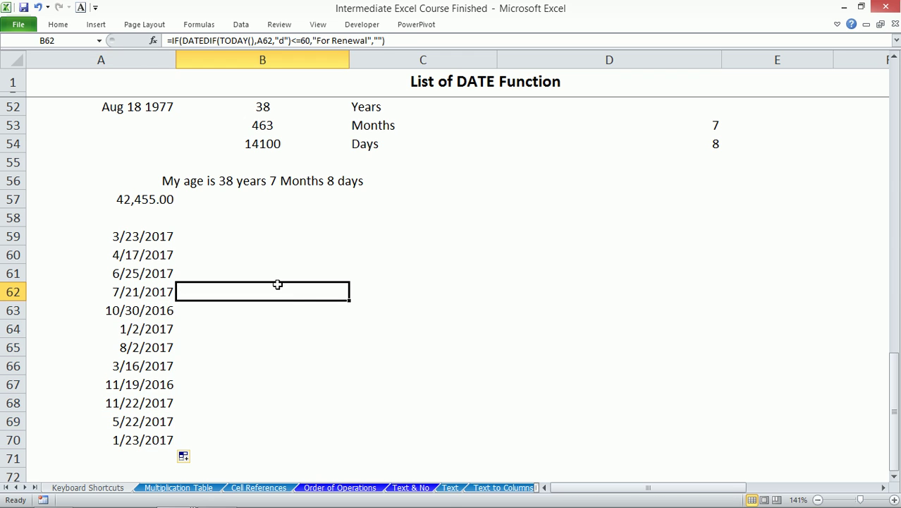
pyautogui.moveTo(348, 298); pyautogui.dragTo(350, 444)
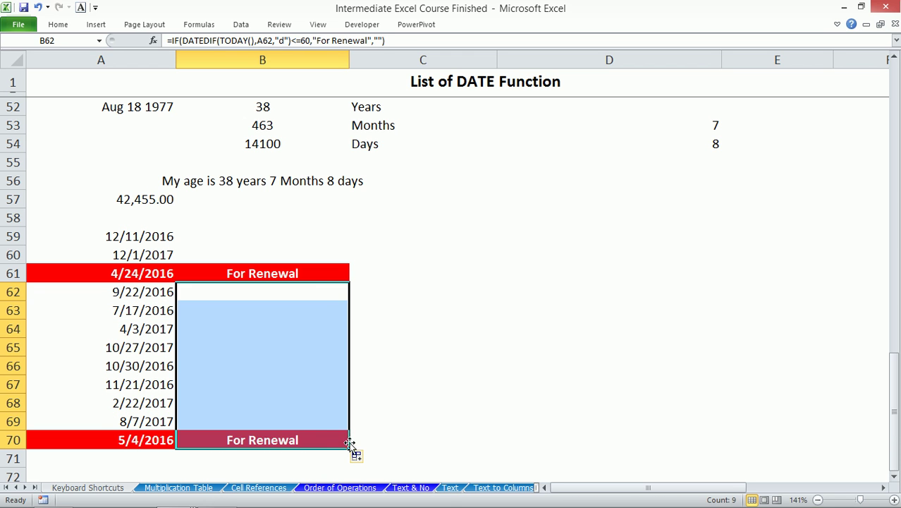
pyautogui.click(311, 302)
pyautogui.click(437, 213)
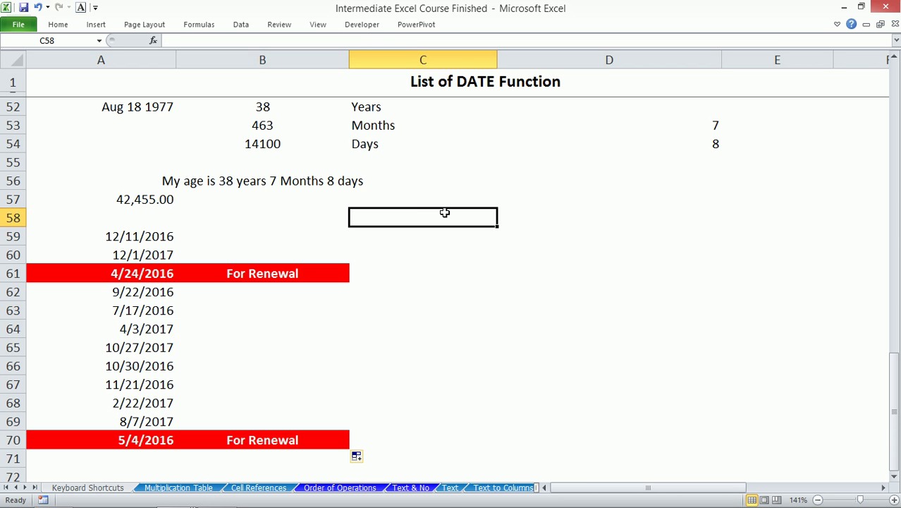
pyautogui.click(422, 202)
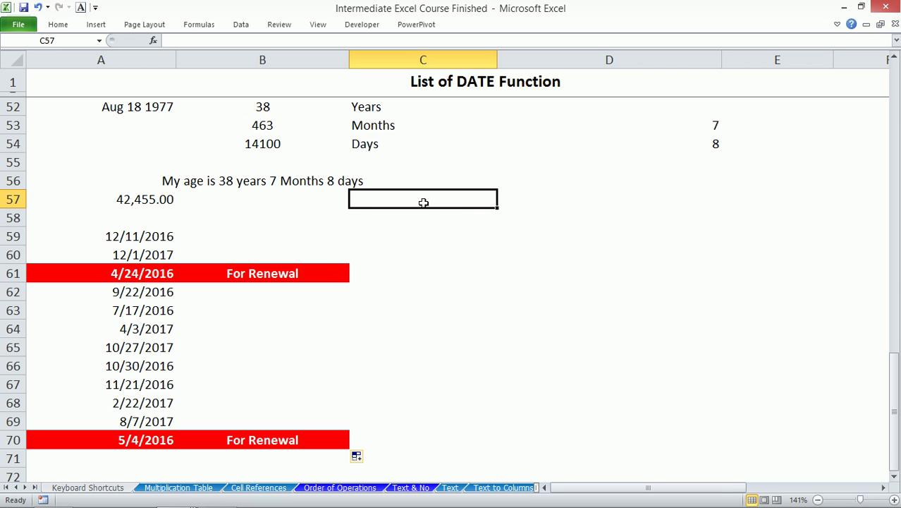
# - Label C57 'Qty' and enter =COUNTIF($B$58:$B$71,"For Renewal") in C58, rechecking with F9
pyautogui.write('Qty')
pyautogui.press('Return')
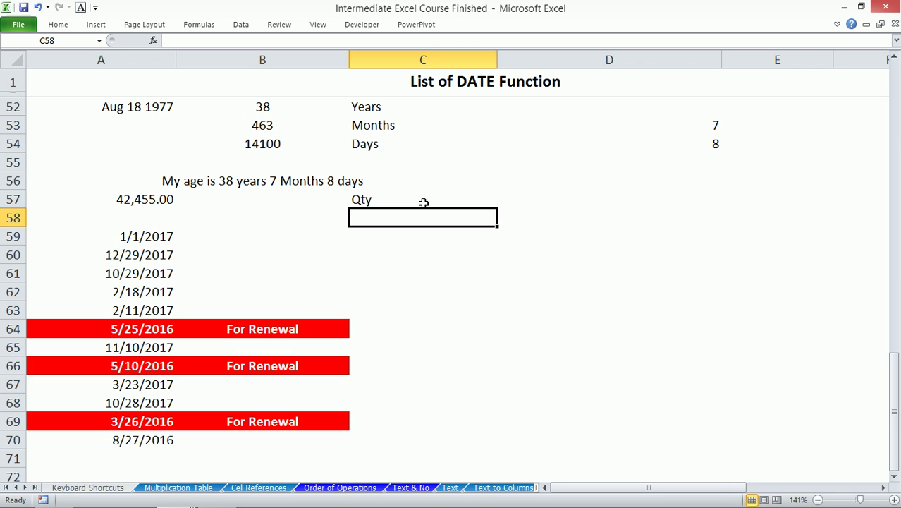
pyautogui.write('=coun')
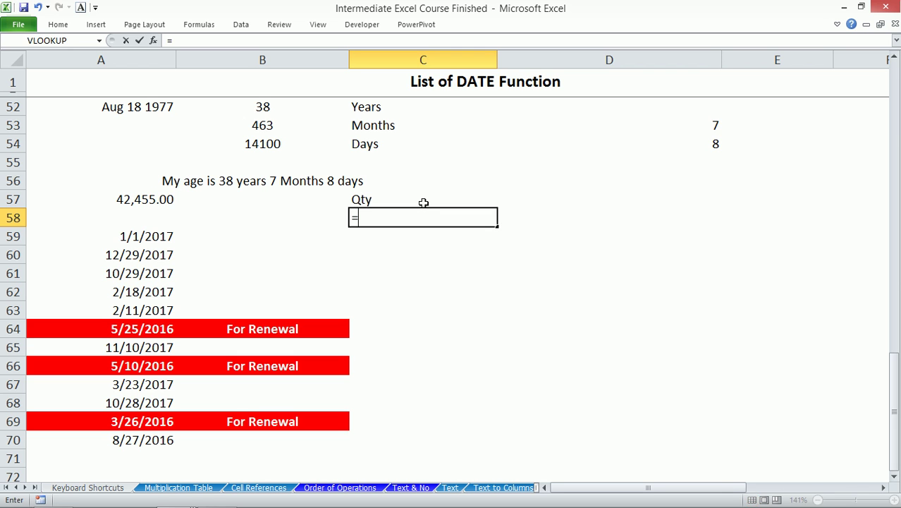
pyautogui.press('Down')
pyautogui.press('Down')
pyautogui.press('Down')
pyautogui.press('Down')
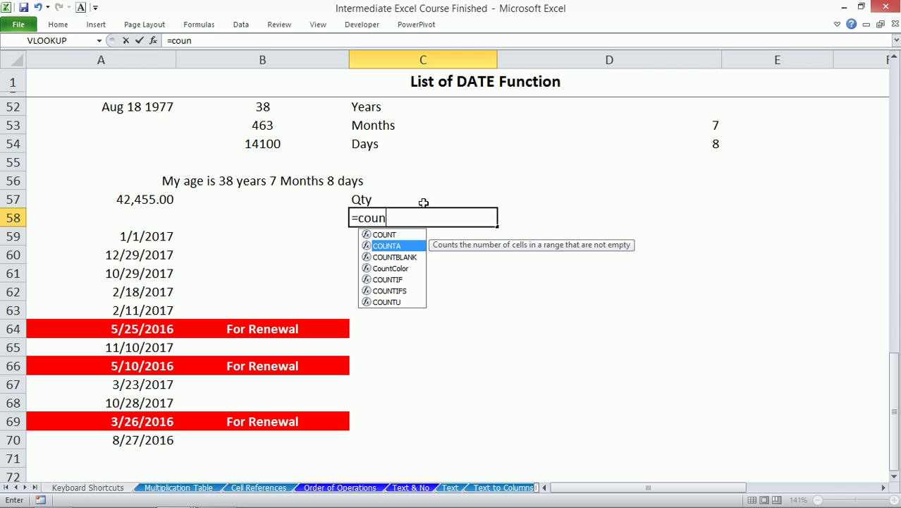
pyautogui.press('Tab')
pyautogui.moveTo(257, 224); pyautogui.dragTo(281, 454)
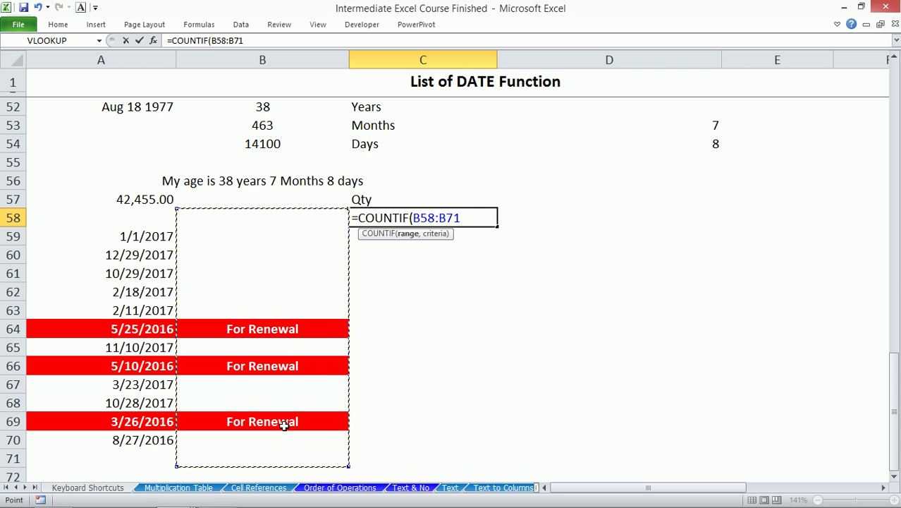
pyautogui.press('F4')
pyautogui.write(',')
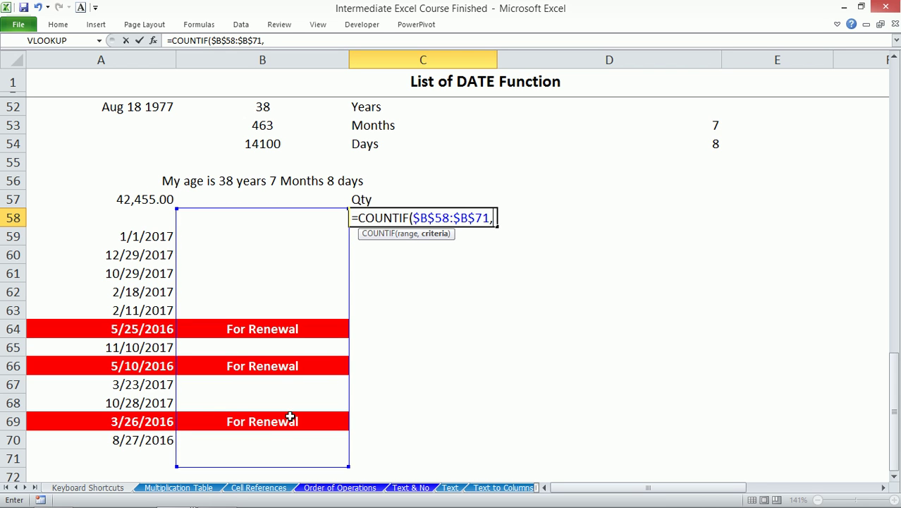
pyautogui.write('"For Renew')
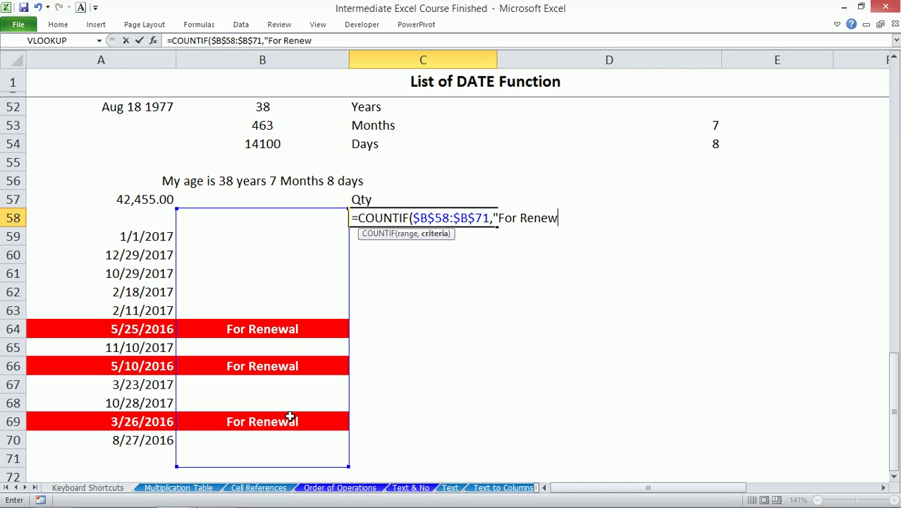
pyautogui.write('al")')
pyautogui.hotkey('ctrl', 'Return')
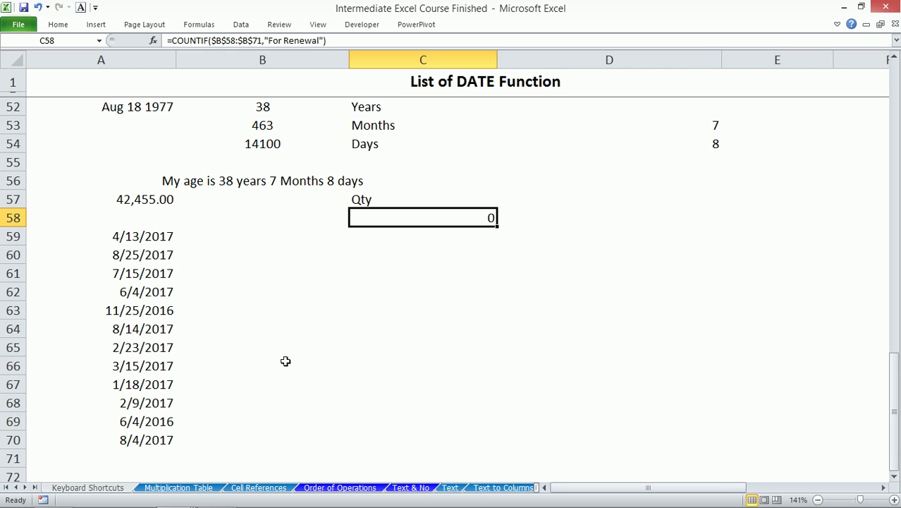
pyautogui.press('F9')
pyautogui.press('F9')
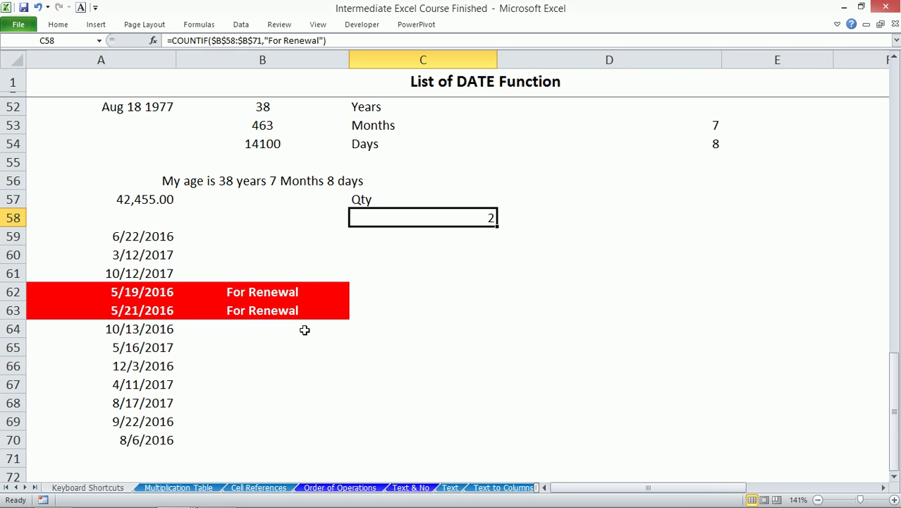
pyautogui.press('F9')
pyautogui.press('F9')
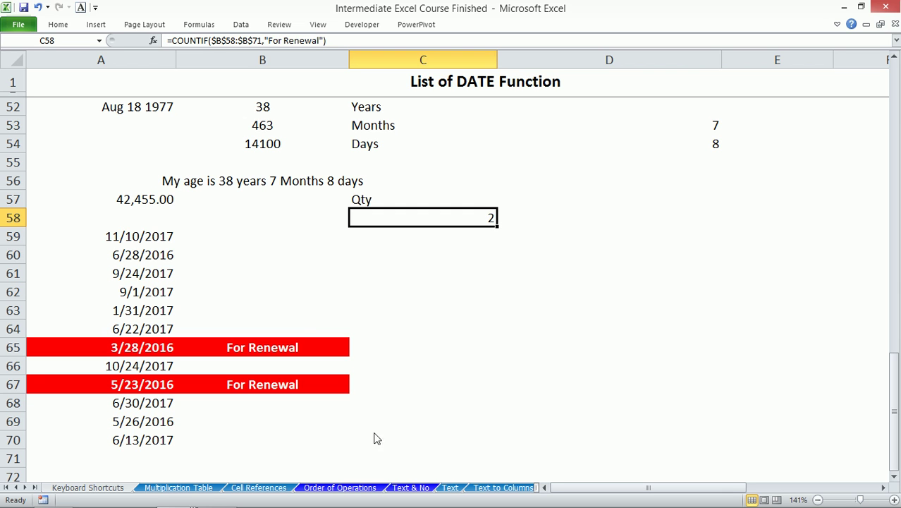
# - Scroll the sheet tabs and move through RawData to the SUMIF sheet
pyautogui.click(24, 488)
pyautogui.click(25, 487)
pyautogui.click(24, 487)
pyautogui.click(25, 487)
pyautogui.click(25, 487)
pyautogui.click(25, 487)
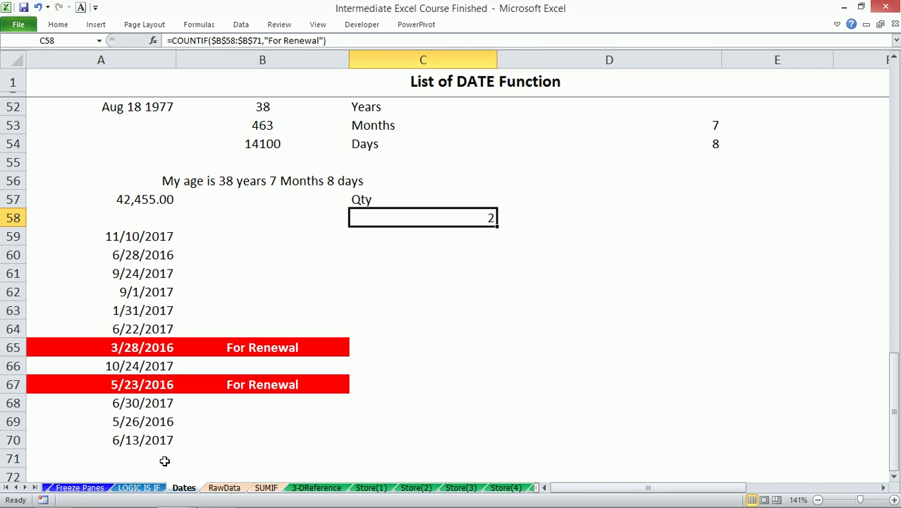
pyautogui.click(223, 486)
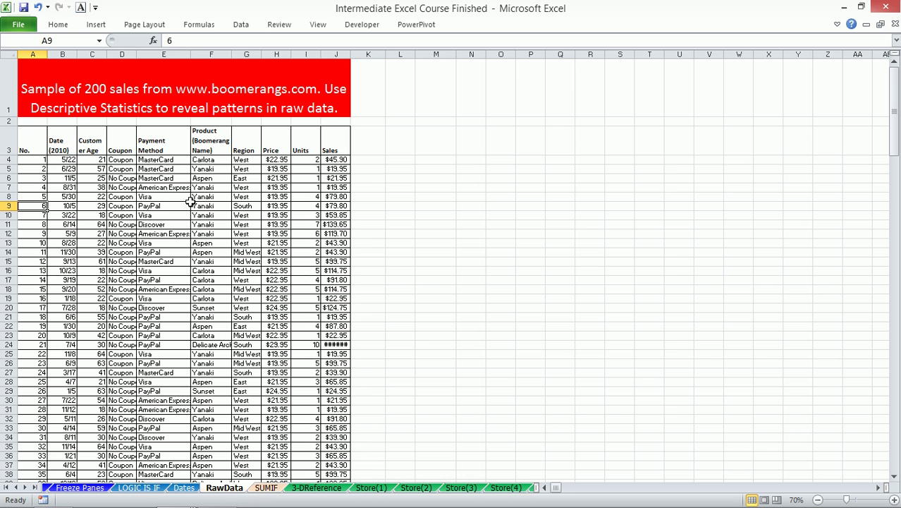
pyautogui.click(267, 490)
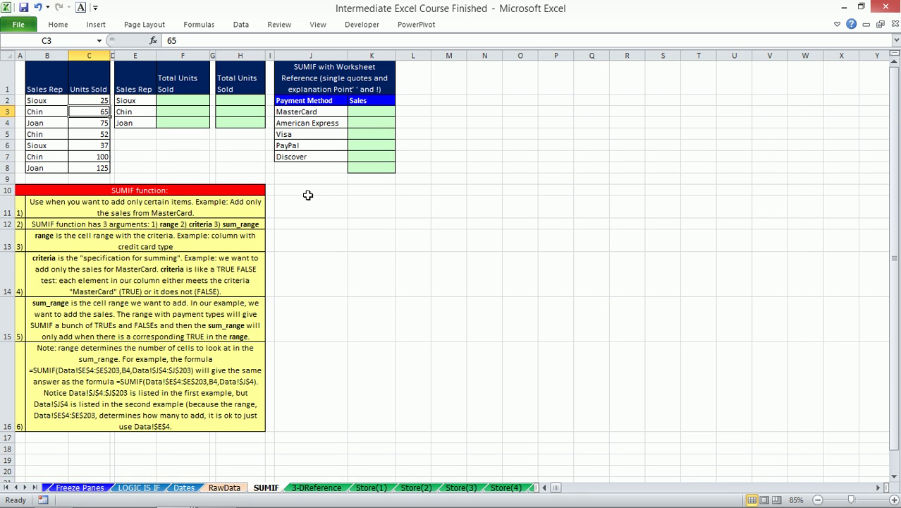
pyautogui.click(484, 100)
pyautogui.write('=coun')
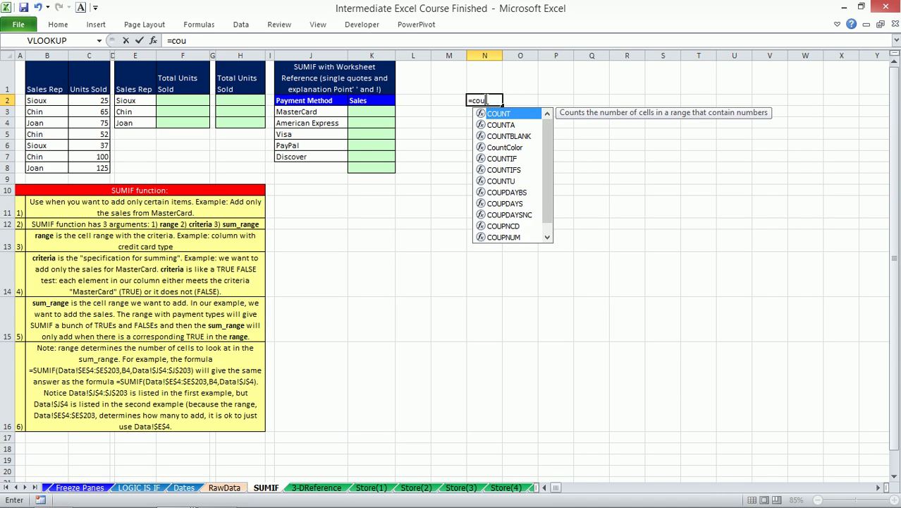
pyautogui.press('Down')
pyautogui.press('Down')
pyautogui.press('Down')
pyautogui.press('Down')
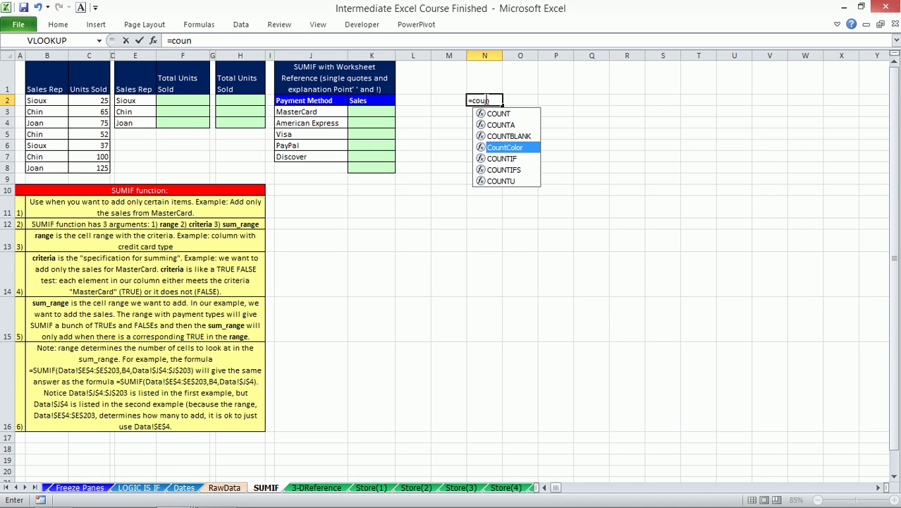
pyautogui.press('Down')
pyautogui.press('Up')
pyautogui.press('Down')
pyautogui.press('Up')
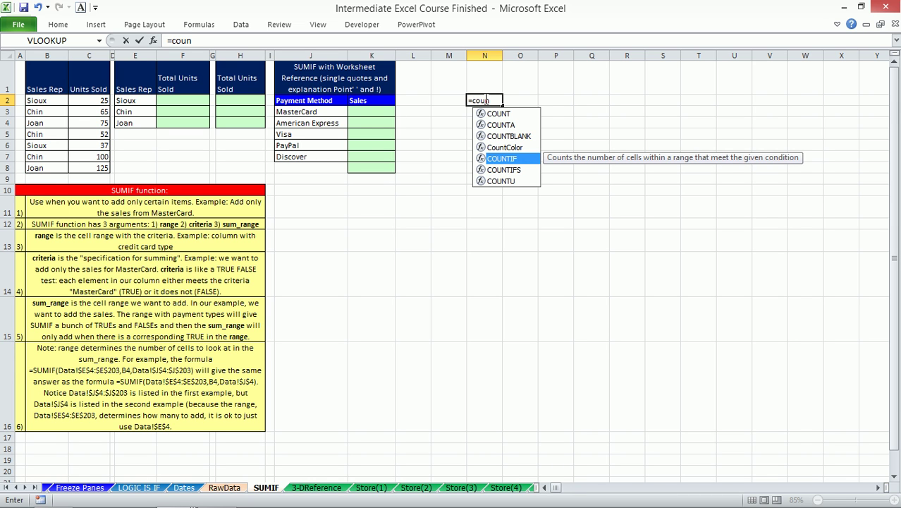
pyautogui.press('Tab')
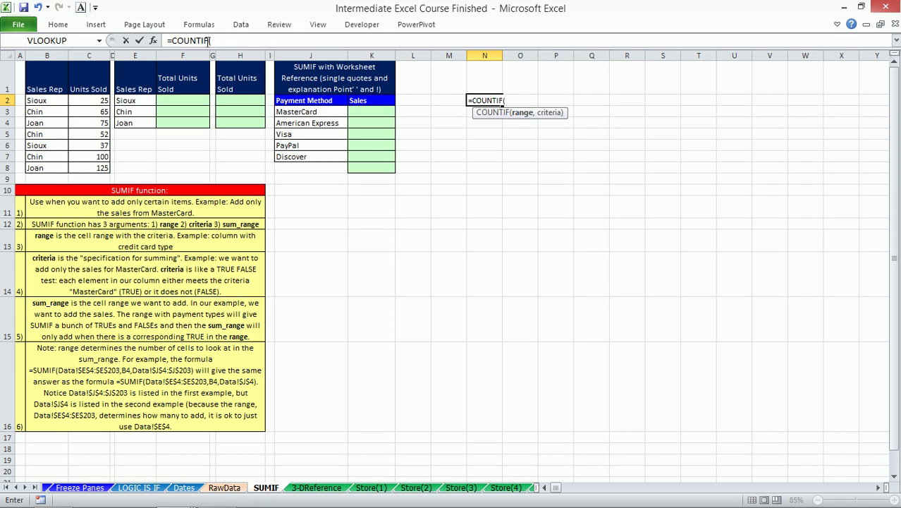
pyautogui.click(210, 40)
pyautogui.write('s')
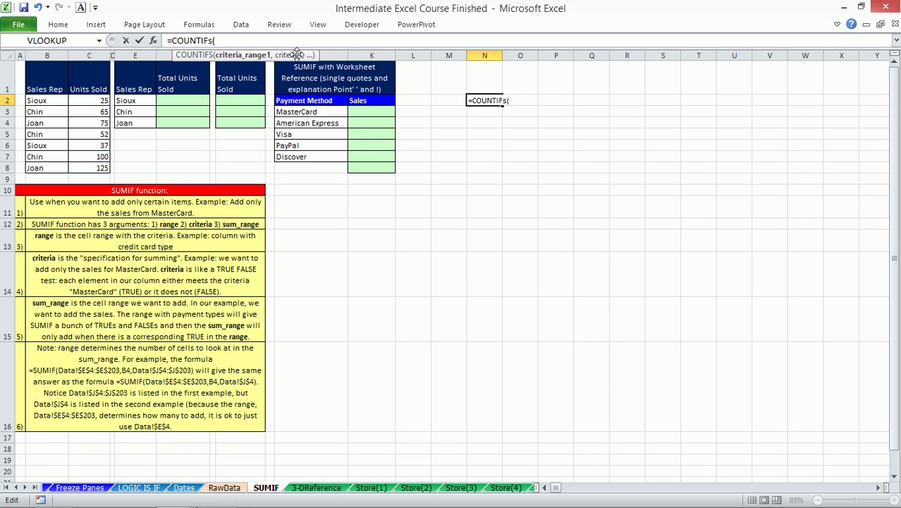
pyautogui.write(',,')
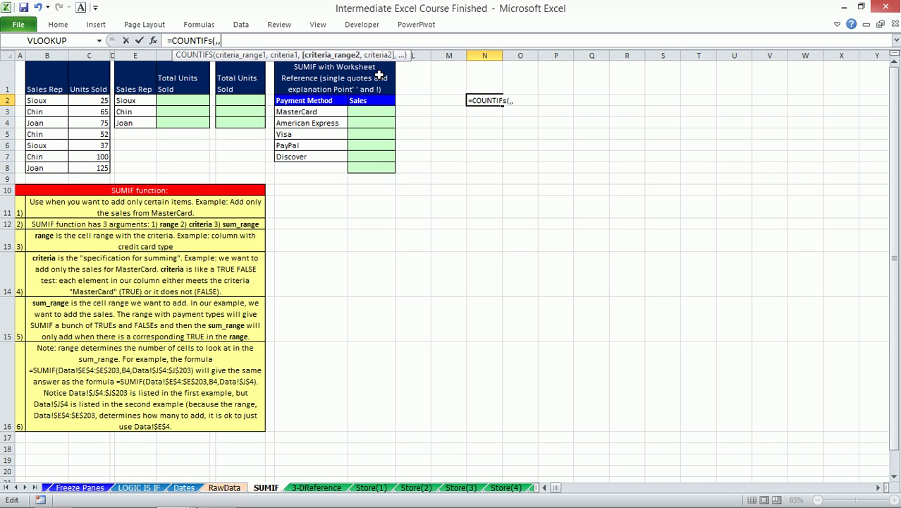
# - Replace the unfinished COUNTIFS in N2 with the opening =SUMIFS( formula
pyautogui.press('Escape')
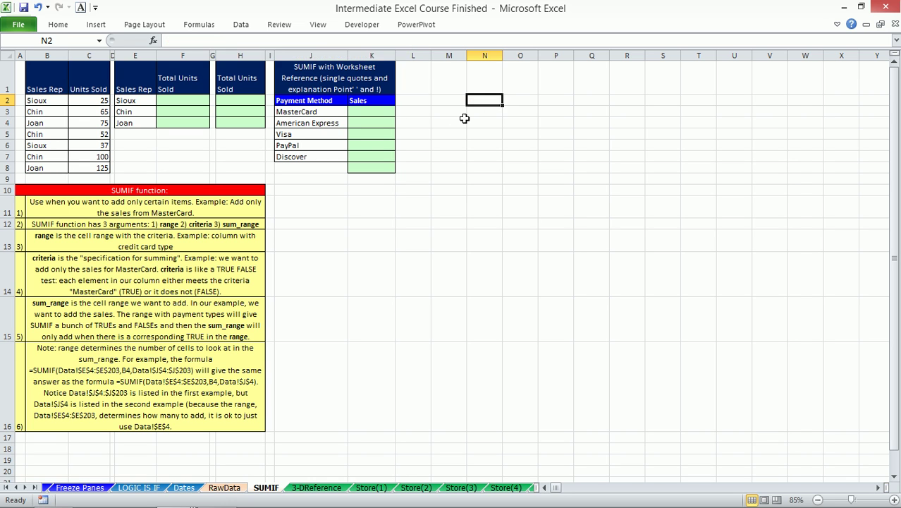
pyautogui.write('=sumifs')
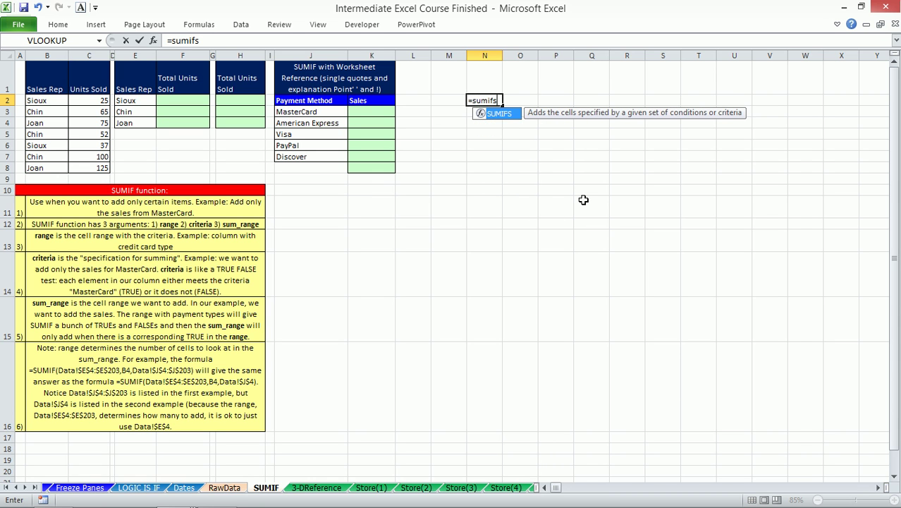
pyautogui.press('BackSpace')
pyautogui.press('Tab')
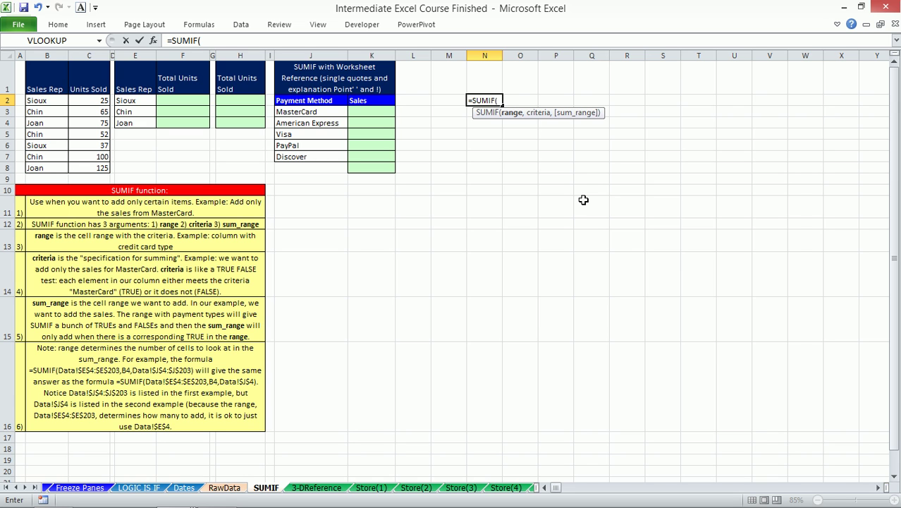
pyautogui.press('BackSpace')
pyautogui.write('s')
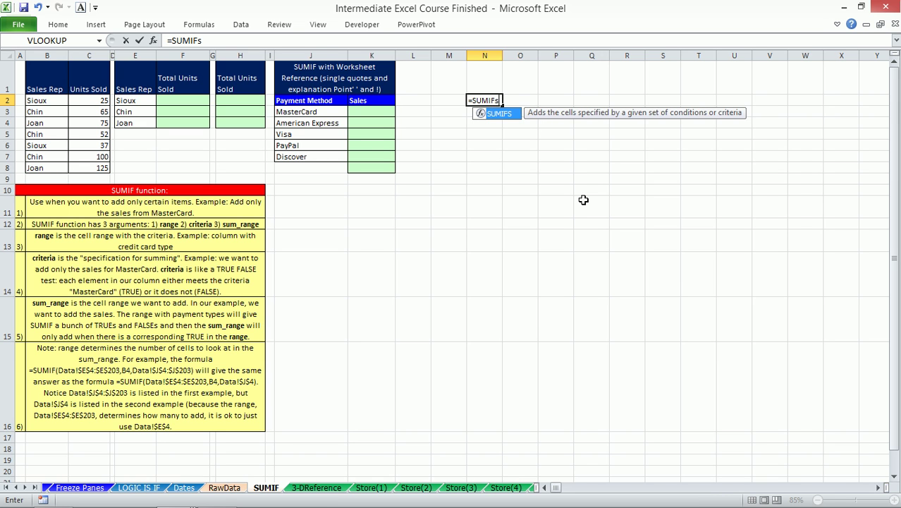
pyautogui.press('Tab')
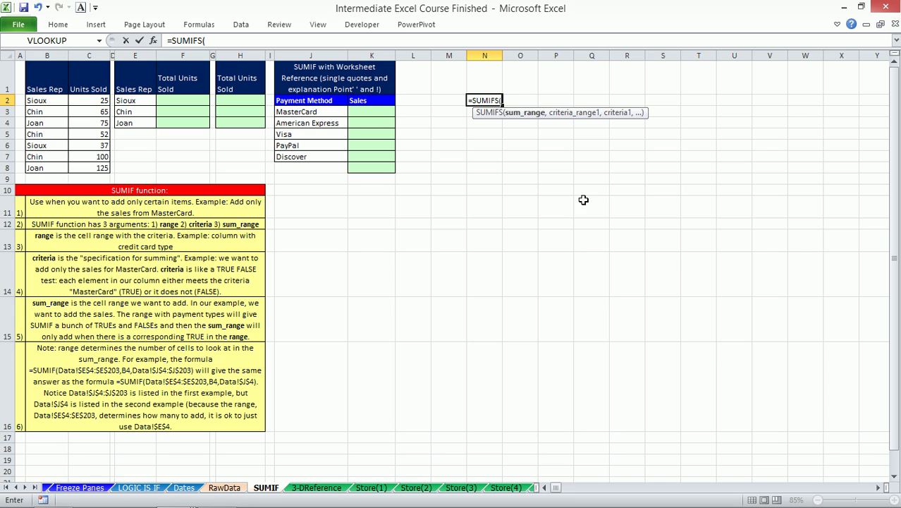
# - Cancel the unfinished =SUMIFS( entry in N2 and select the MasterCard sales cell K3
pyautogui.click(372, 112)
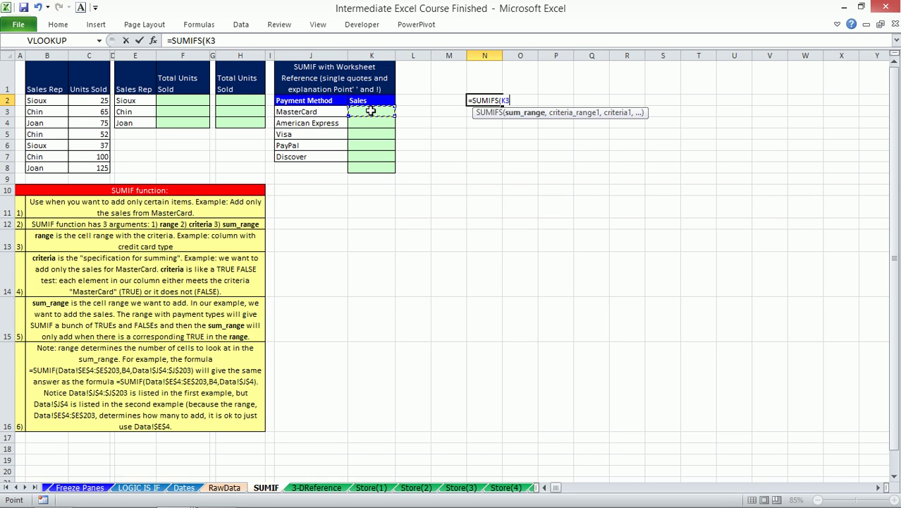
pyautogui.press('Escape')
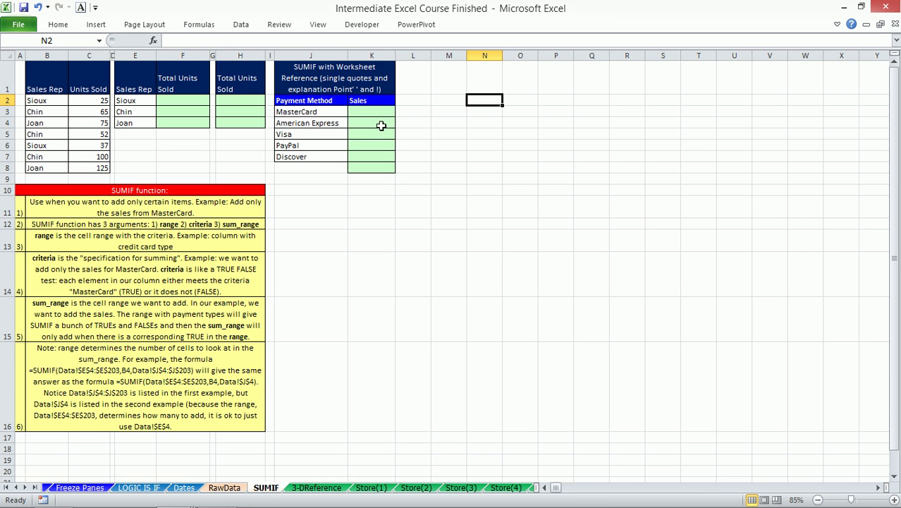
pyautogui.click(375, 114)
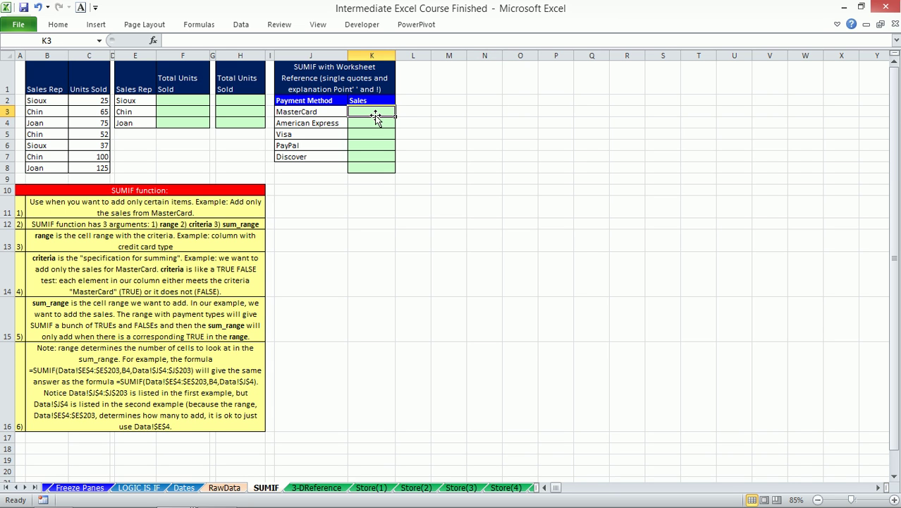
# - On RawData, turn on AutoFilter for the table headers
pyautogui.click(223, 488)
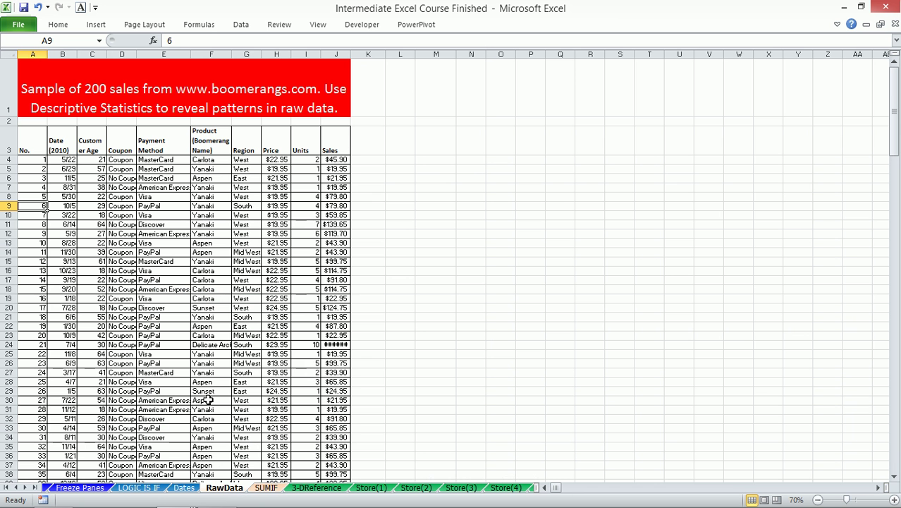
pyautogui.click(164, 145)
pyautogui.hotkey('alt', 'f')
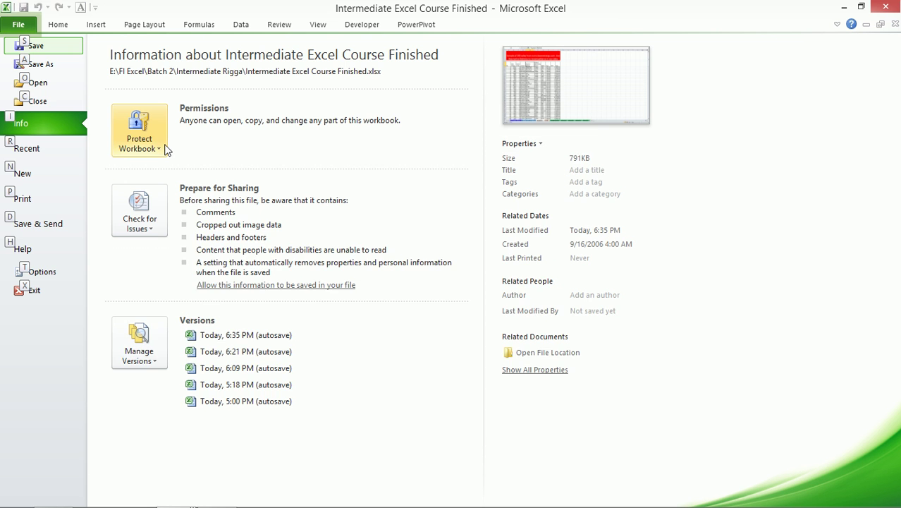
pyautogui.press('Escape')
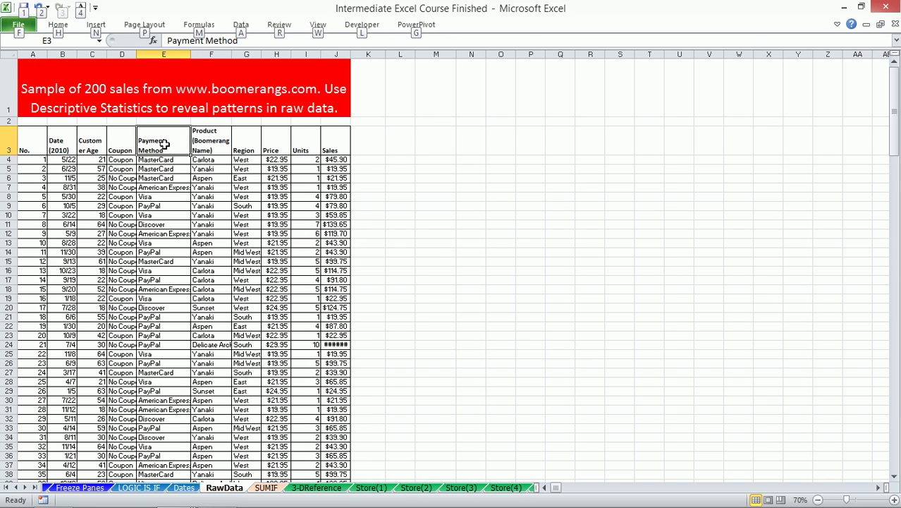
pyautogui.press('d')
pyautogui.press('f')
pyautogui.press('f')
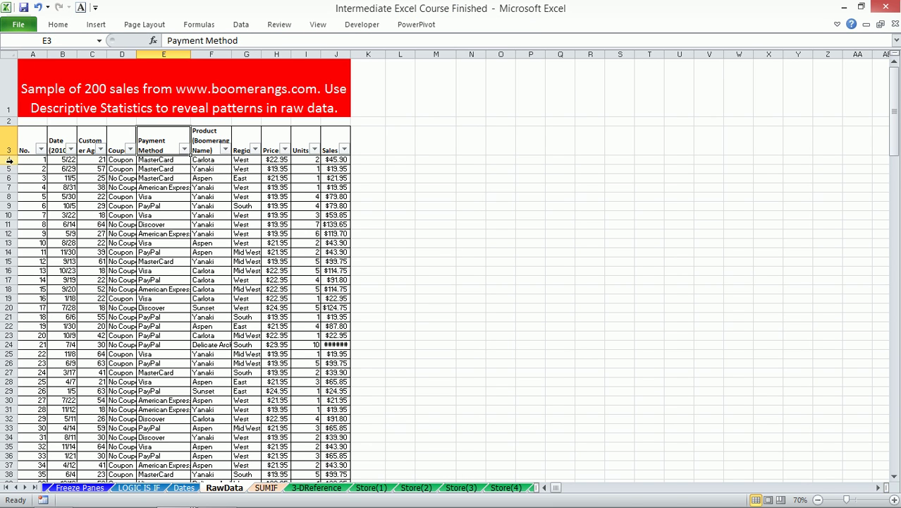
# - Freeze rows 1–3 by freezing panes at row 4
pyautogui.click(9, 161)
pyautogui.hotkey('alt', 'w')
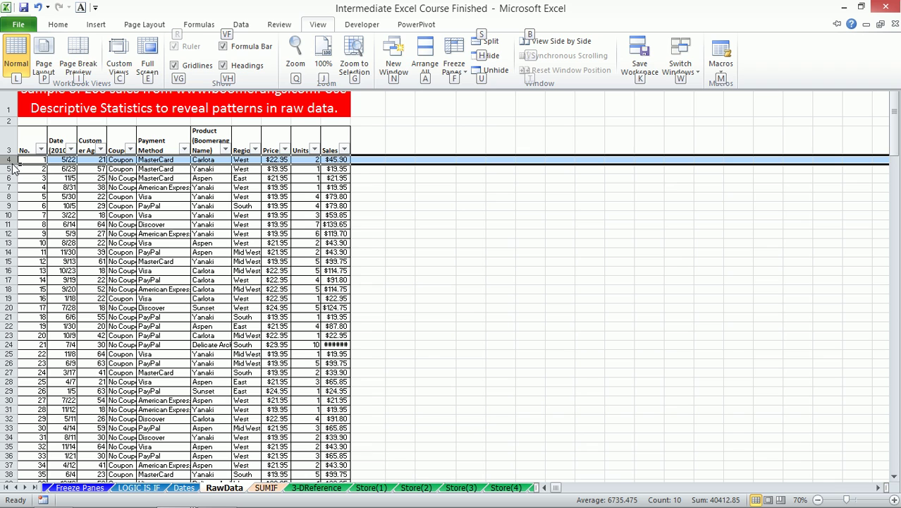
pyautogui.press('f')
pyautogui.press('f')
pyautogui.click(226, 205)
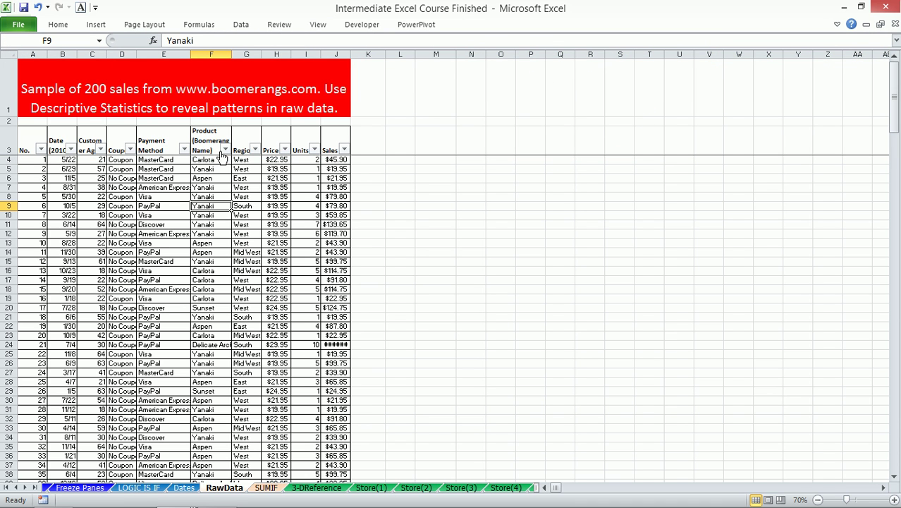
# - Filter Payment Method to MasterCard only and select the Sales values to see their total
pyautogui.click(183, 150)
pyautogui.click(71, 271)
pyautogui.click(70, 302)
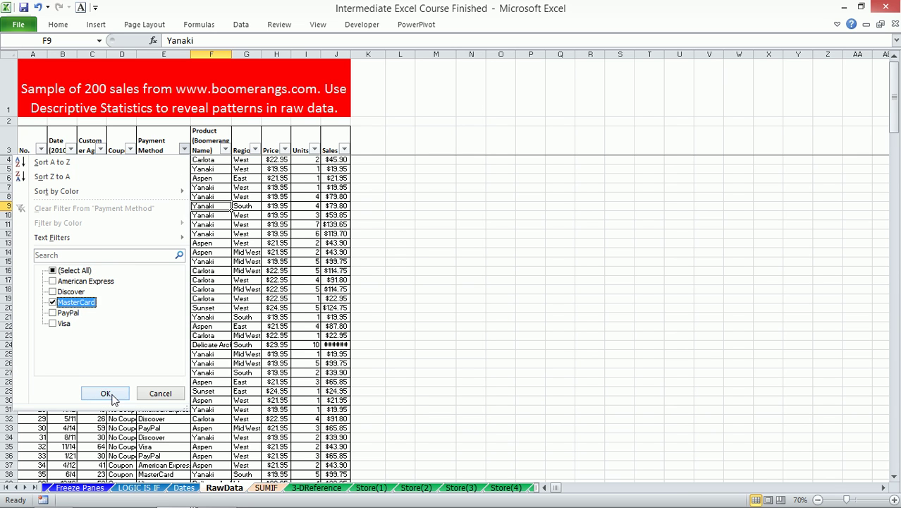
pyautogui.click(106, 394)
pyautogui.click(330, 150)
pyautogui.hotkey('ctrl', 'shift', 'Down')
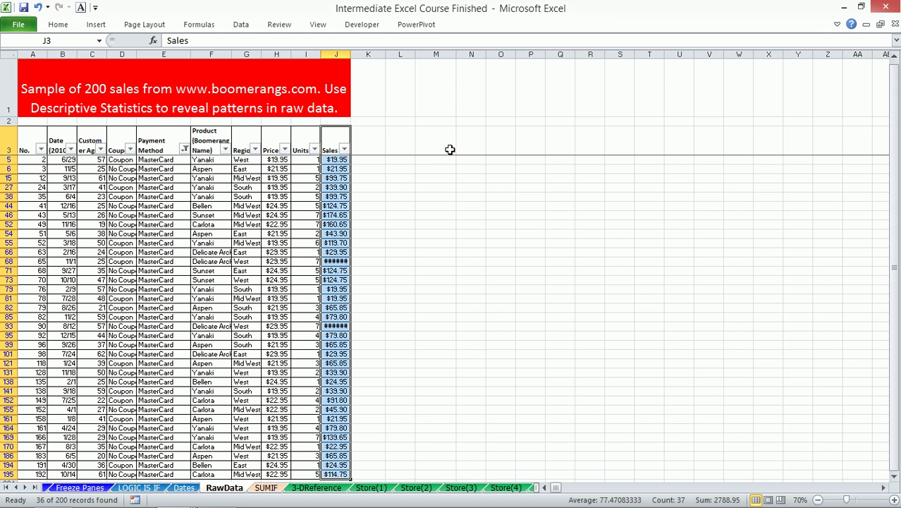
# - Enter =SUBTOTAL(9,J3:J205) in L3 to total the visible sales
pyautogui.click(402, 148)
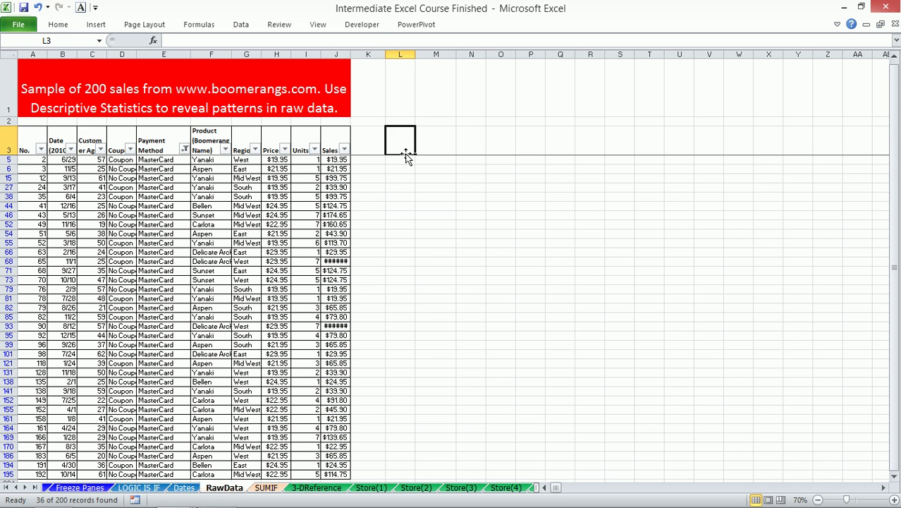
pyautogui.write('=su')
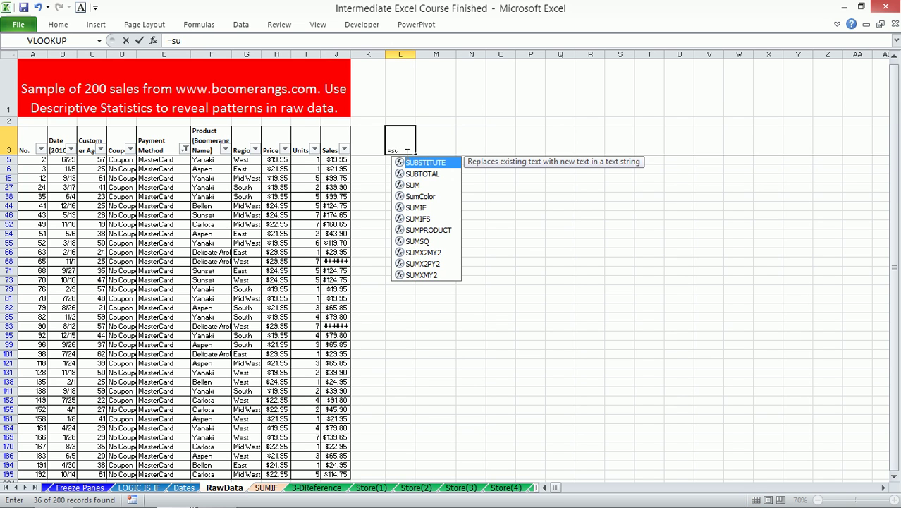
pyautogui.write('bto')
pyautogui.press('Tab')
pyautogui.press('Left')
pyautogui.press('Left')
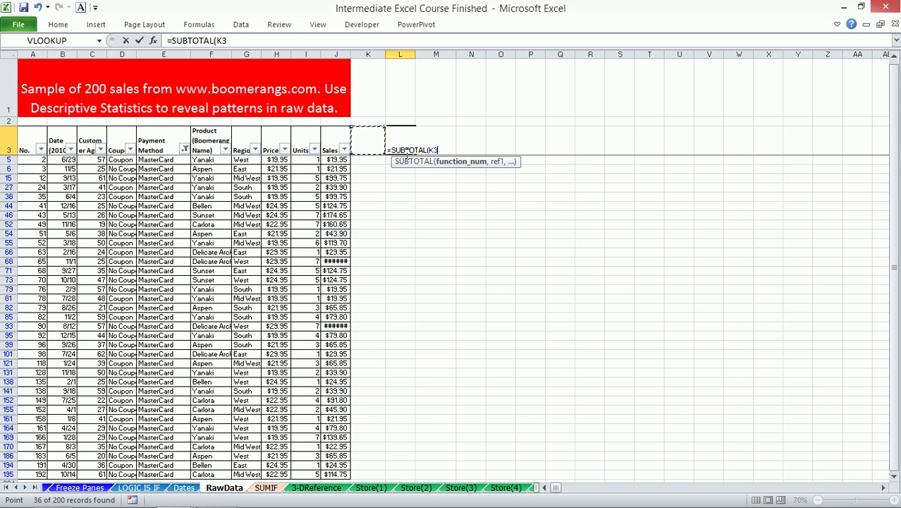
pyautogui.hotkey('ctrl', 'shift', 'Down')
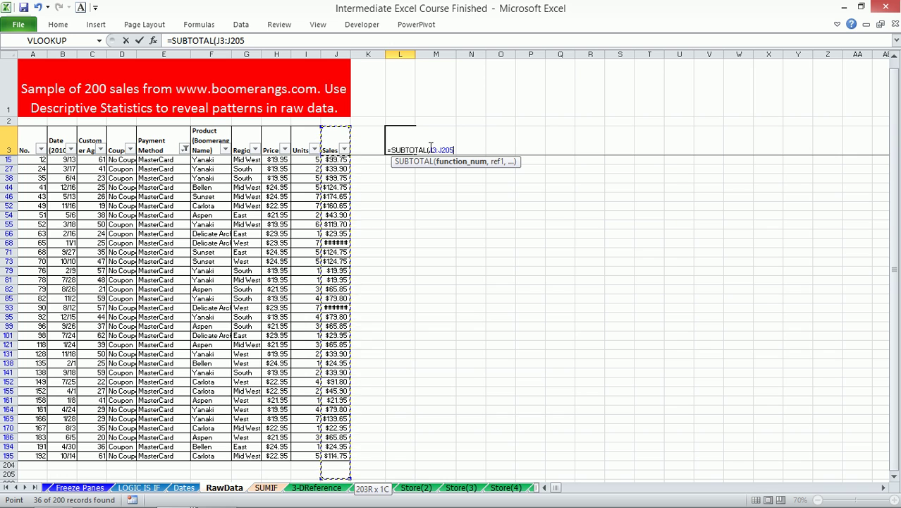
pyautogui.click(431, 149)
pyautogui.write('9')
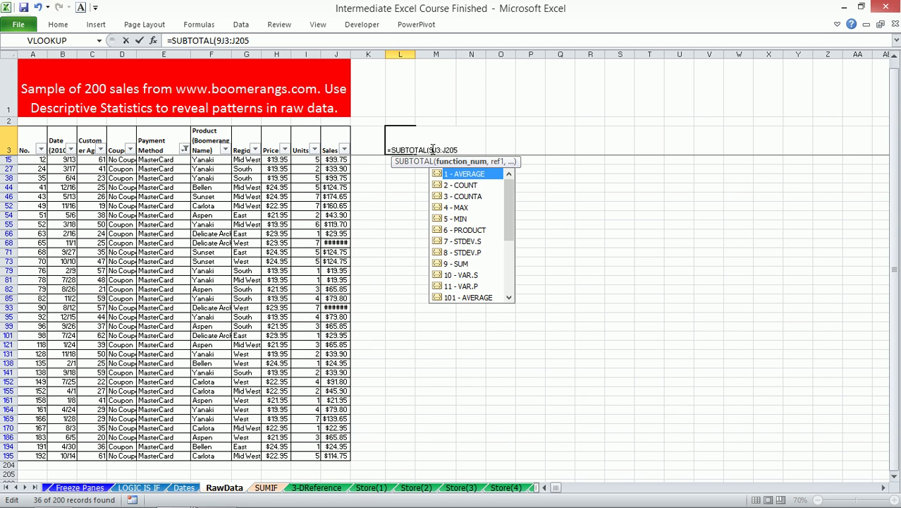
pyautogui.write(',')
pyautogui.hotkey('ctrl', 'Return')
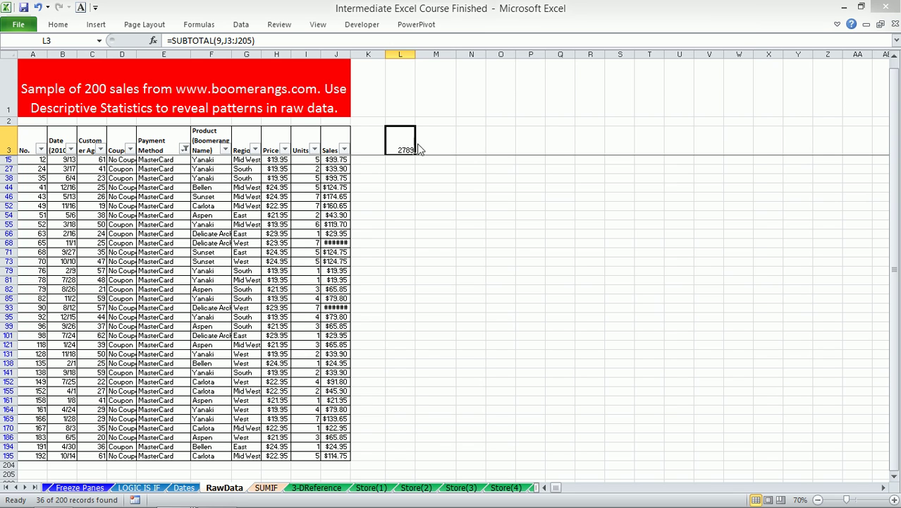
# - Format L3 as Number with 1000 separator and 0 decimals, showing 2,789
pyautogui.hotkey('ctrl', '1')
pyautogui.click(443, 72)
pyautogui.click(518, 107)
pyautogui.click(600, 95)
pyautogui.click(601, 90)
pyautogui.click(600, 95)
pyautogui.click(600, 94)
pyautogui.click(663, 296)
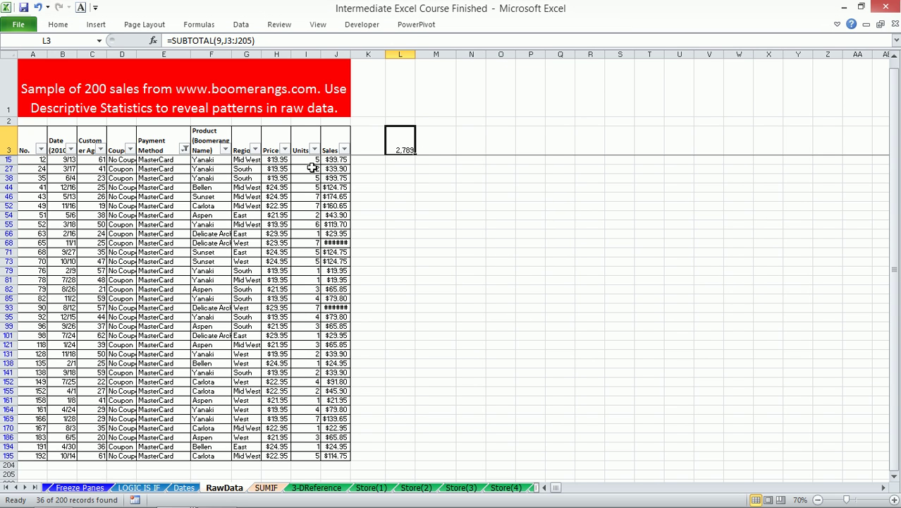
# - Zoom to the filtered table and subtotal, then return to the SUMIF sheet
pyautogui.moveTo(21, 131); pyautogui.dragTo(434, 356)
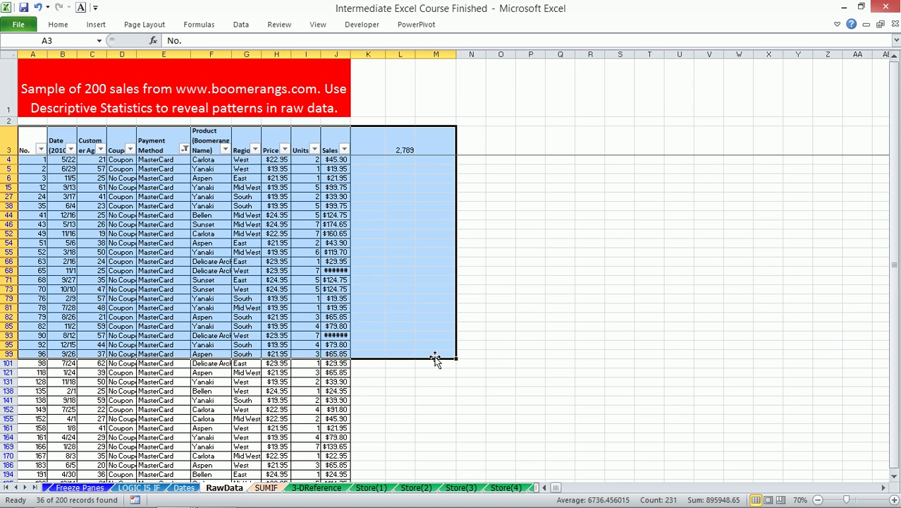
pyautogui.hotkey('alt', 'w')
pyautogui.press('g')
pyautogui.click(549, 179)
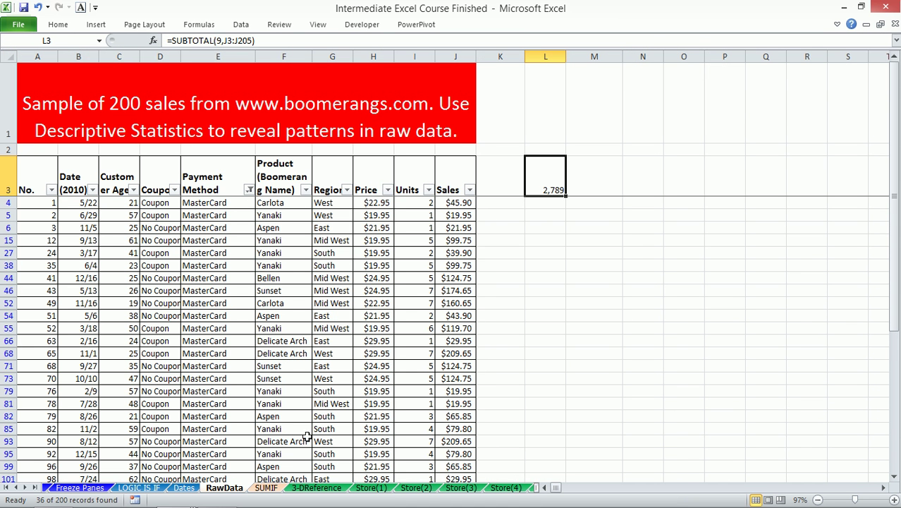
pyautogui.click(275, 487)
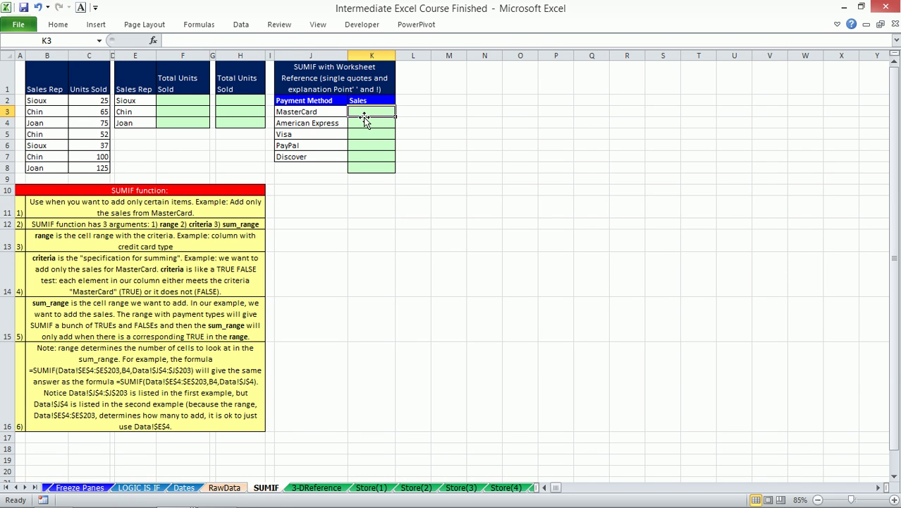
# - Zoom to the payment table J1:O12 and start =SUMIFS( in K3
pyautogui.click(53, 76)
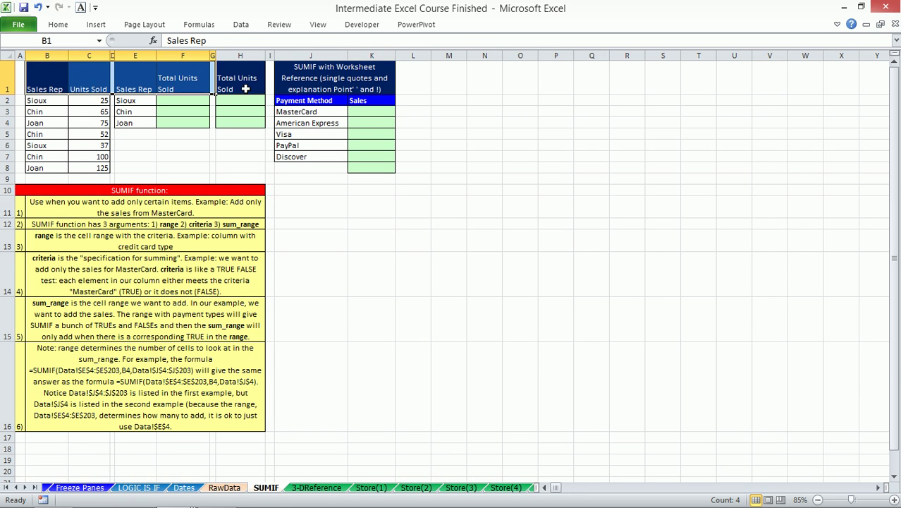
pyautogui.moveTo(283, 76); pyautogui.dragTo(503, 222)
pyautogui.hotkey('alt', 'w')
pyautogui.press('g')
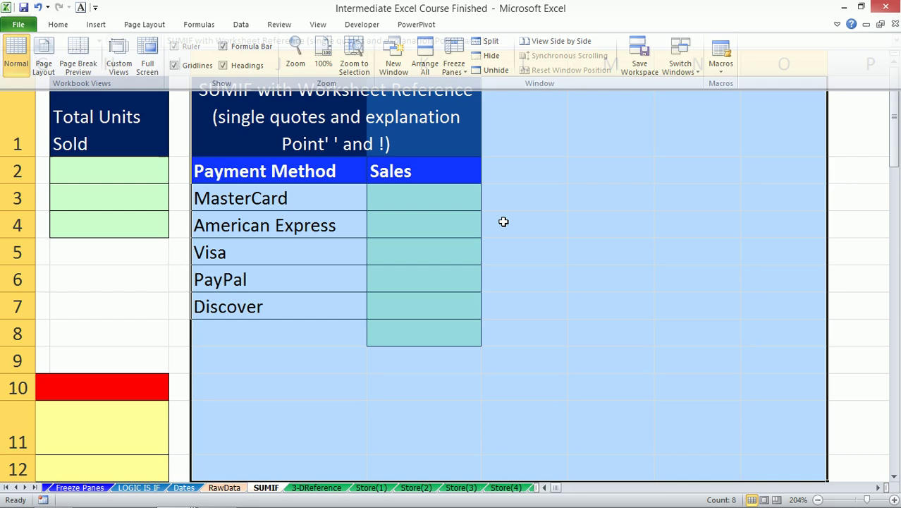
pyautogui.click(420, 198)
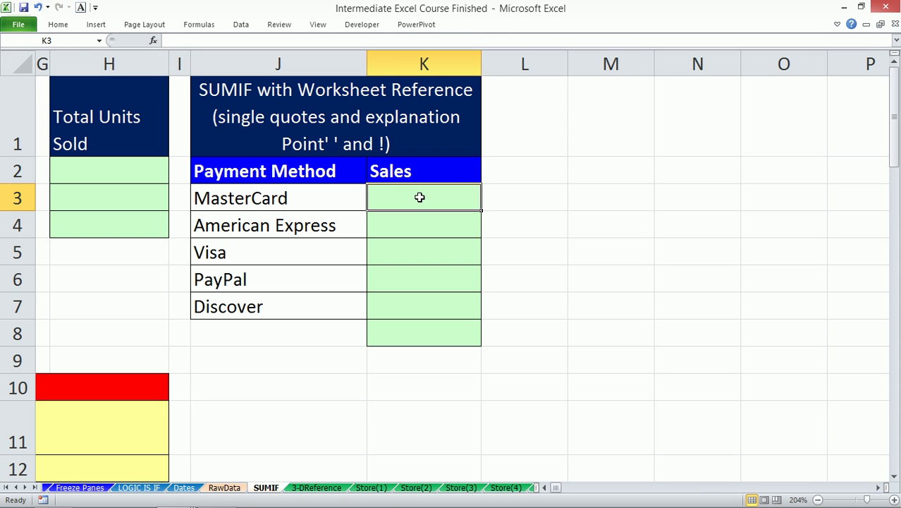
pyautogui.write('=sumifs')
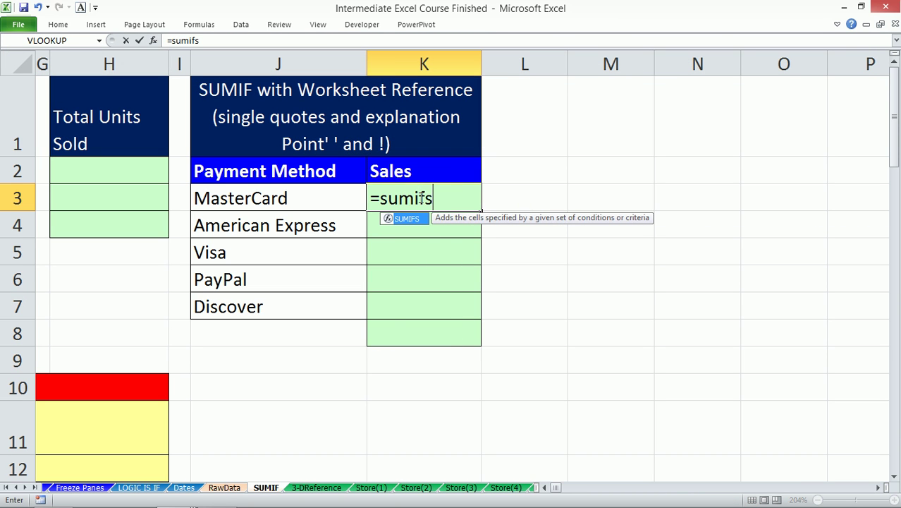
pyautogui.press('Tab')
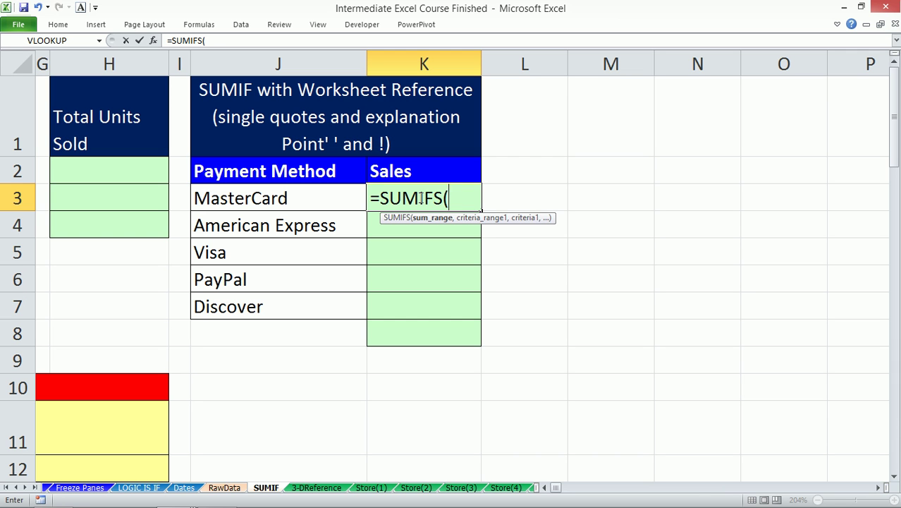
# - Complete K3 as =SUMIFS(RawData!J:J,RawData!E:E,SUMIF!J3), returning 2,788.95
pyautogui.click(222, 489)
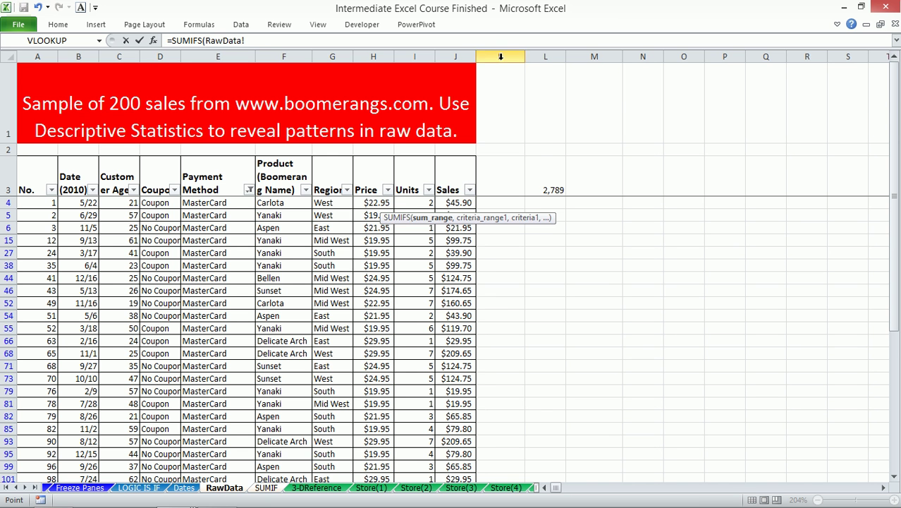
pyautogui.click(458, 55)
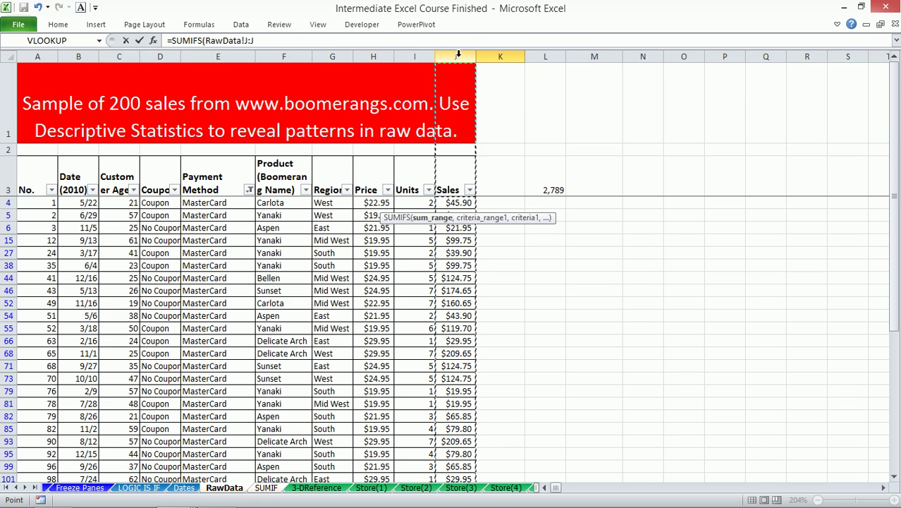
pyautogui.write(',')
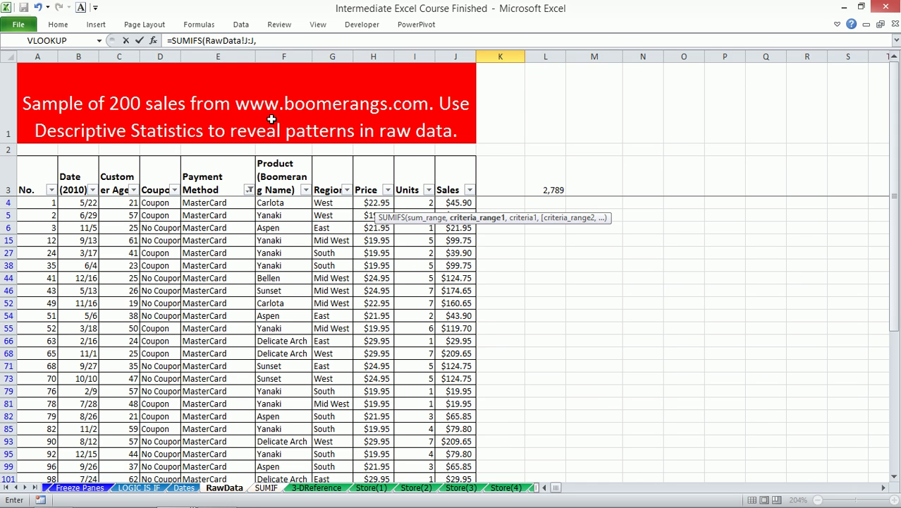
pyautogui.click(219, 57)
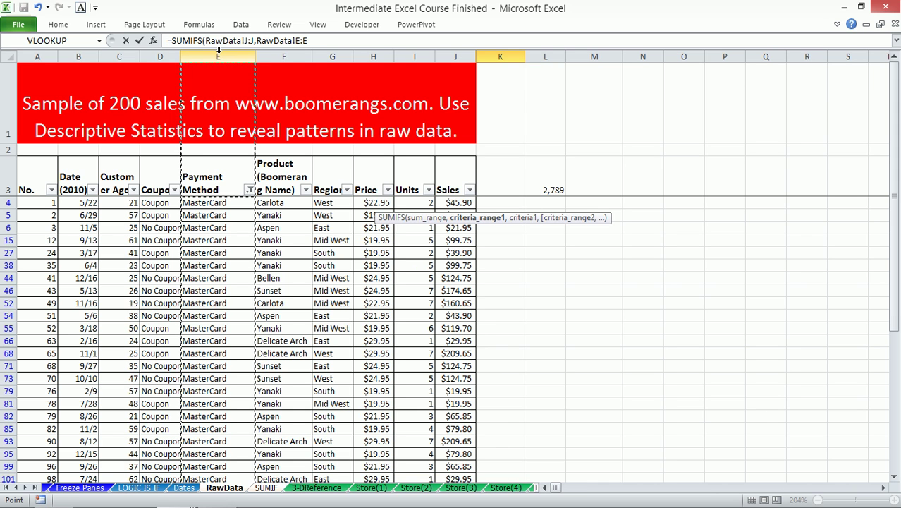
pyautogui.write(',')
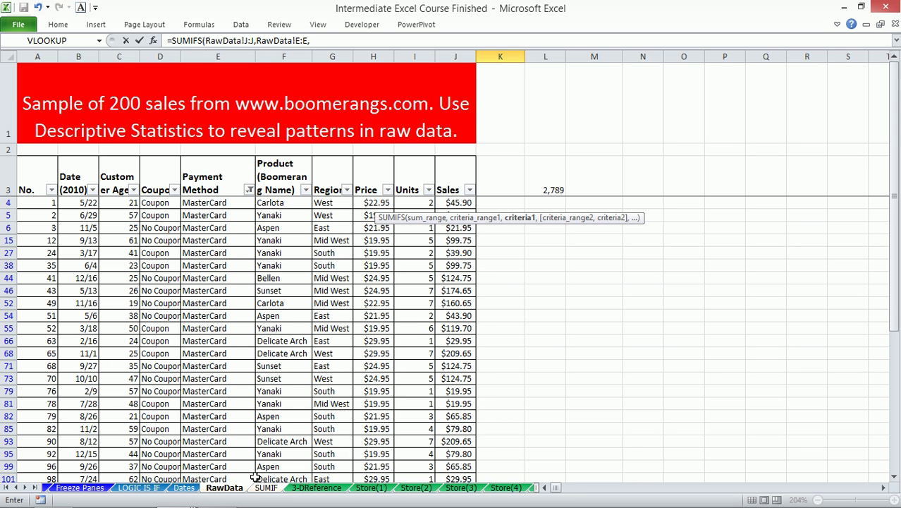
pyautogui.click(268, 488)
pyautogui.click(274, 199)
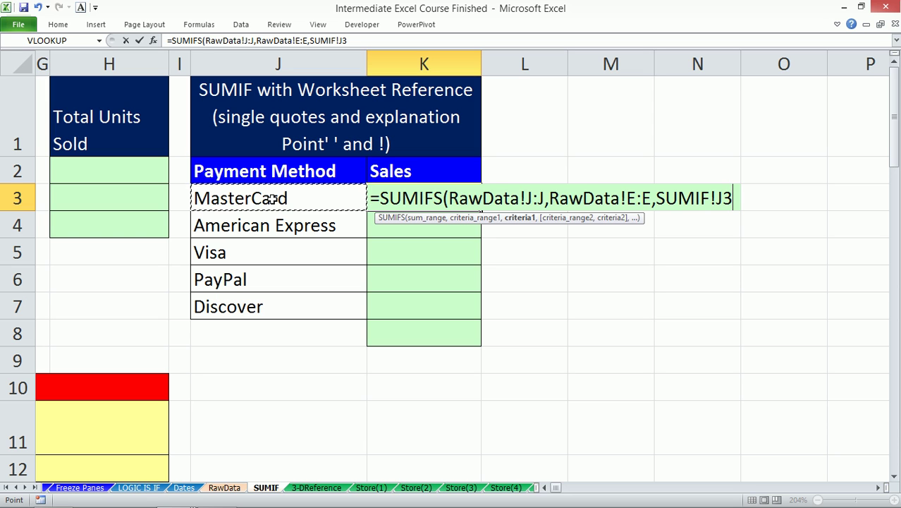
pyautogui.write(')')
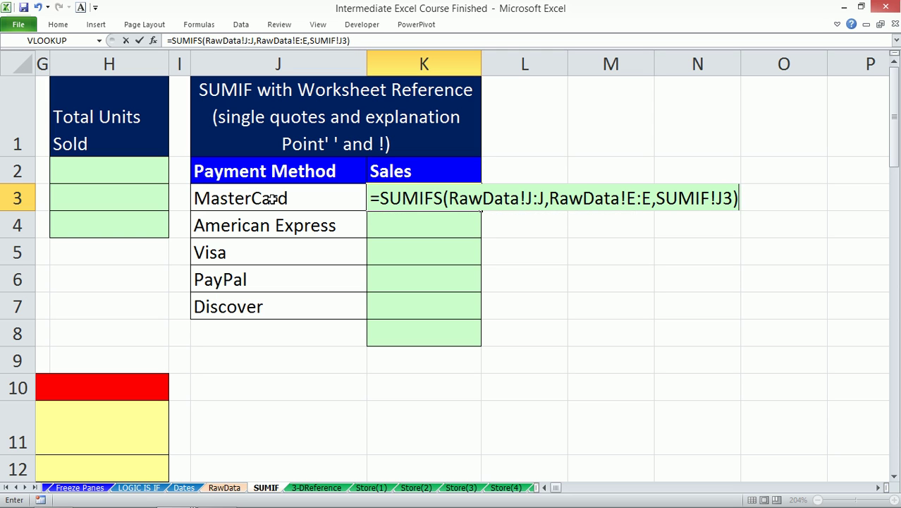
pyautogui.press('Return')
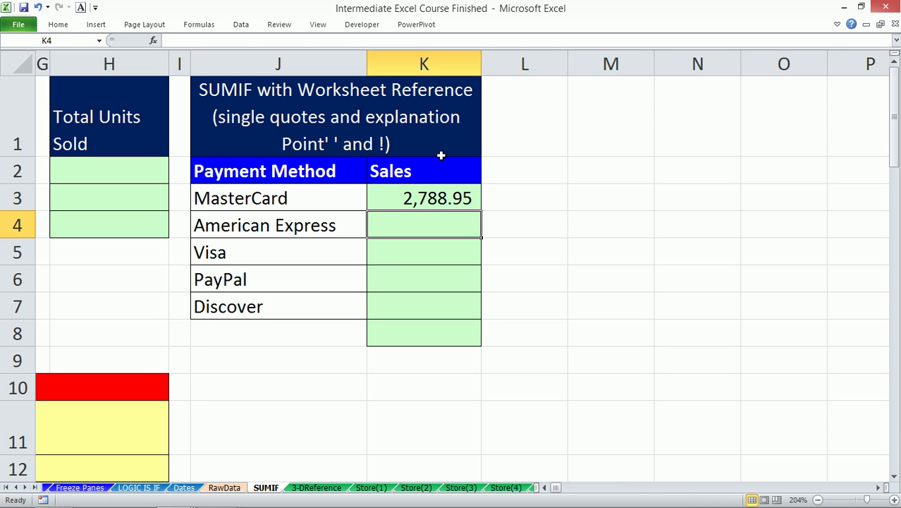
# - Fill the K3 formula down to K7 and AutoSum K8 for a 15,011.55 total
pyautogui.click(458, 202)
pyautogui.moveTo(482, 210); pyautogui.dragTo(461, 312)
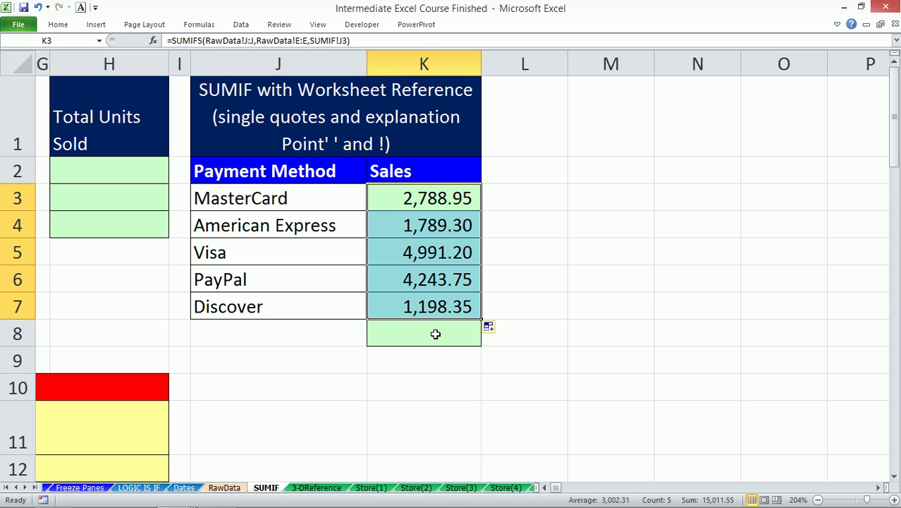
pyautogui.click(435, 333)
pyautogui.hotkey('alt', '=')
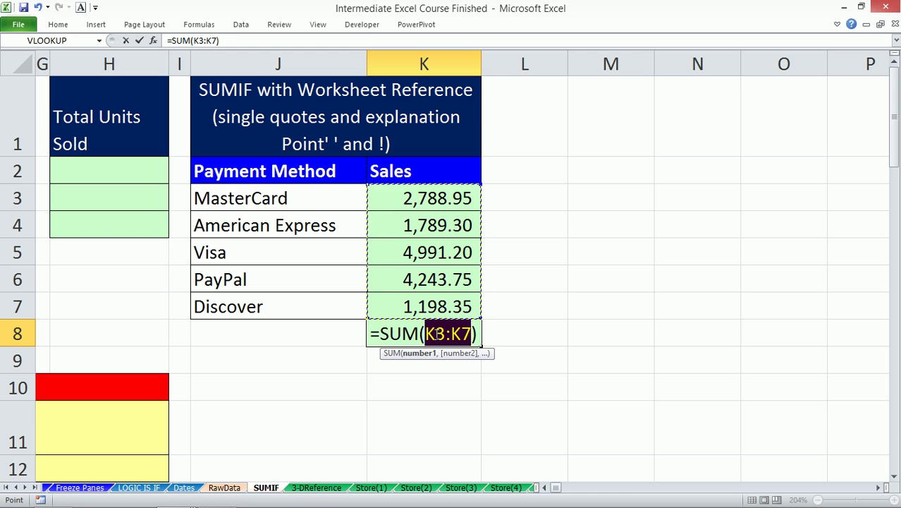
pyautogui.press('Return')
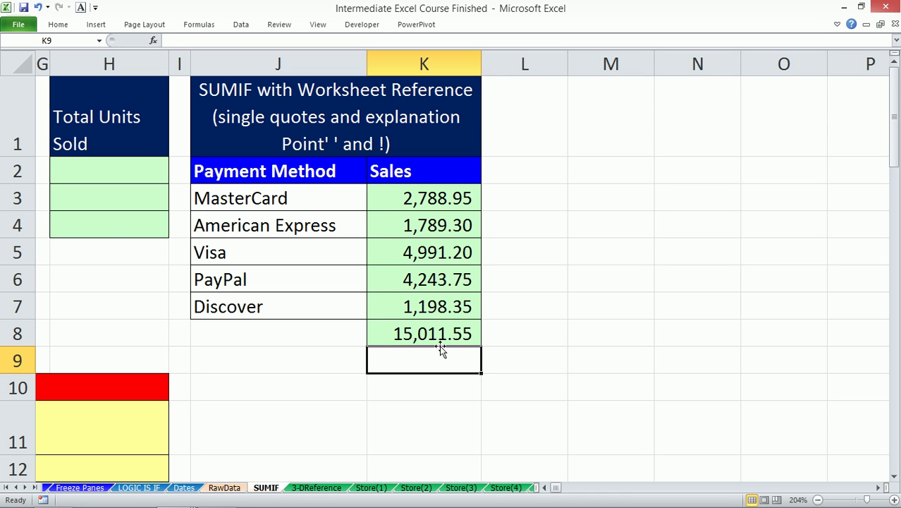
pyautogui.click(415, 339)
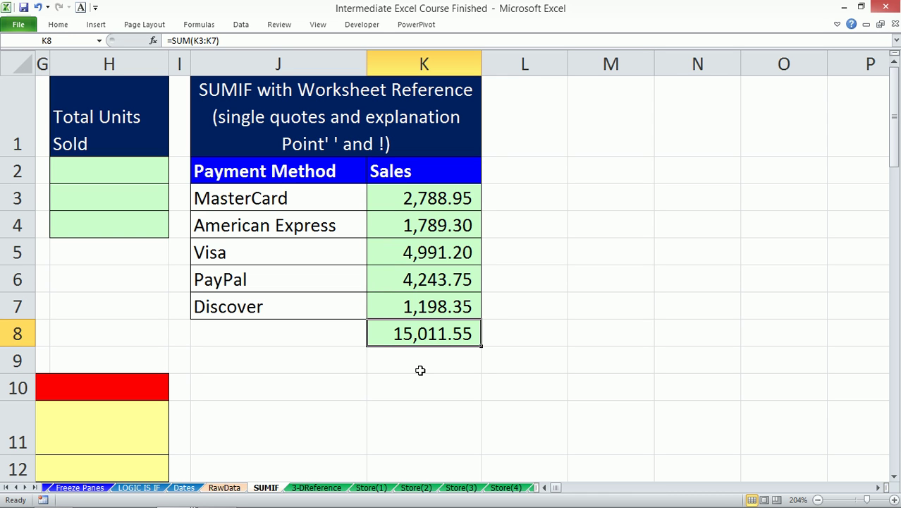
# - Clear the Payment Method filter on RawData and return to SUMIF
pyautogui.click(223, 487)
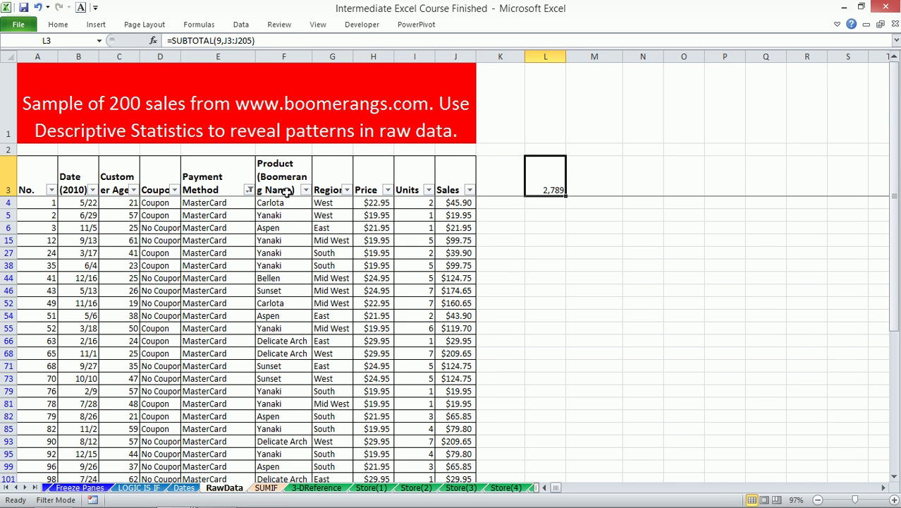
pyautogui.click(249, 189)
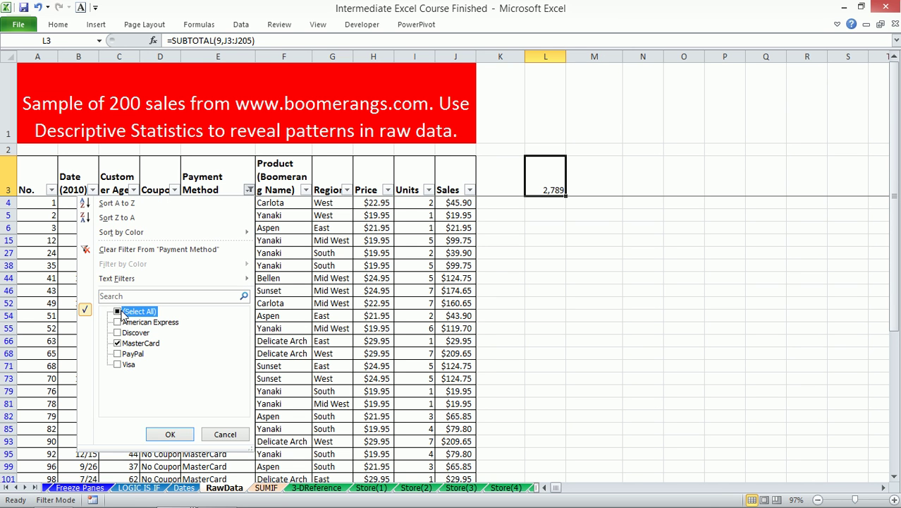
pyautogui.click(172, 434)
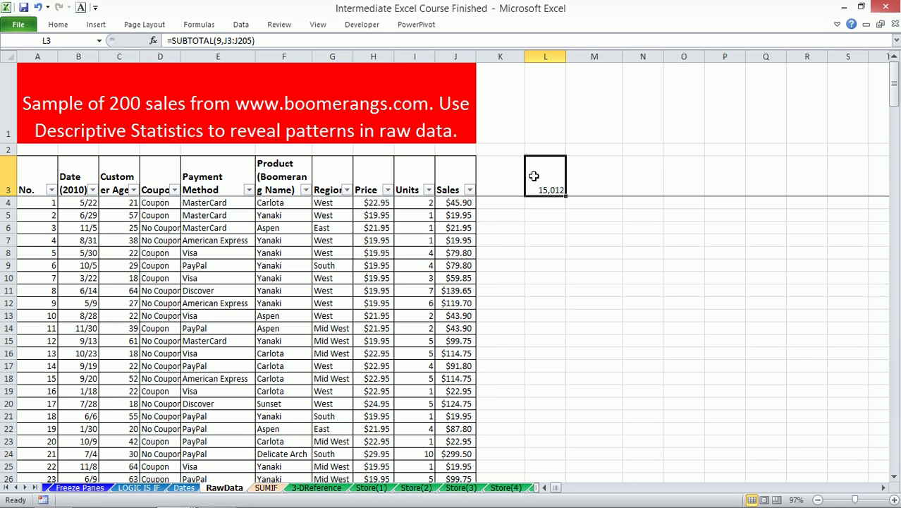
pyautogui.click(265, 488)
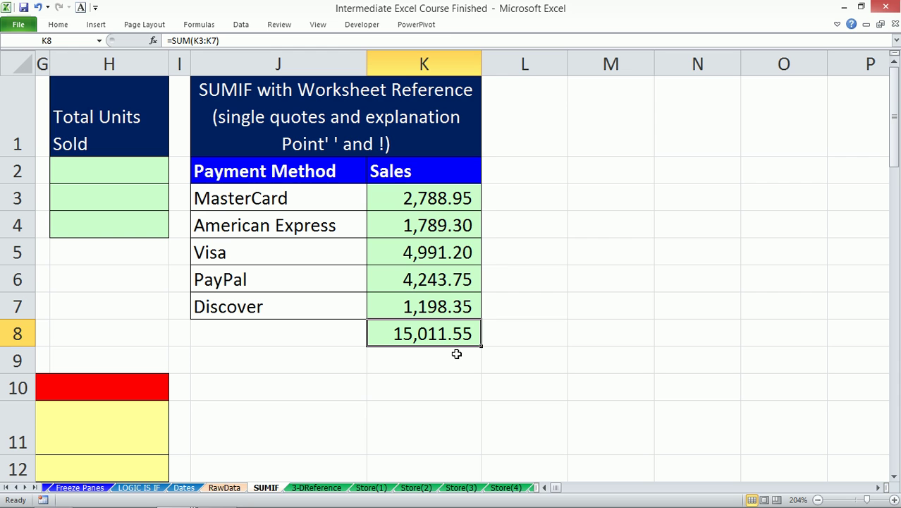
# - Format the K8 total as Accounting with 0 decimals
pyautogui.hotkey('ctrl', '1')
pyautogui.click(599, 95)
pyautogui.click(600, 95)
pyautogui.click(666, 294)
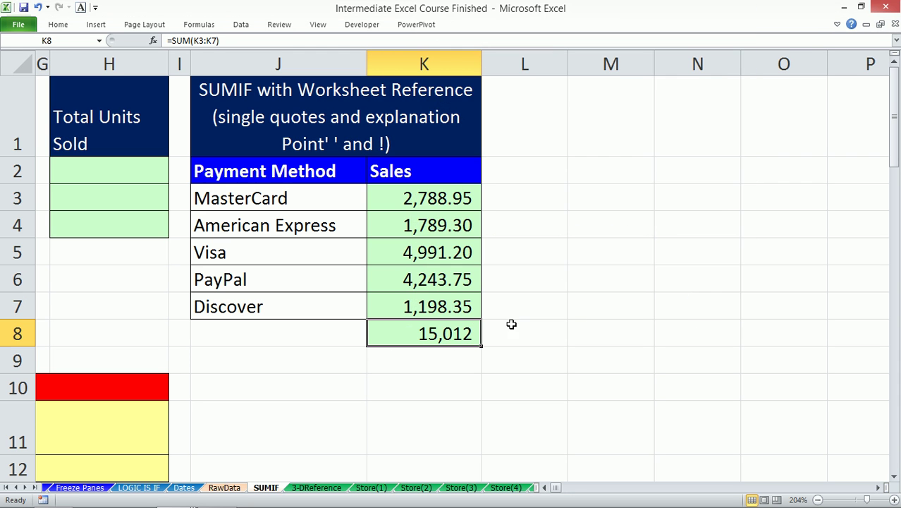
# - Paste K8's formatting onto K3:K8, then move to the RawData sheet
pyautogui.hotkey('ctrl', 'c')
pyautogui.hotkey('ctrl', 'Up')
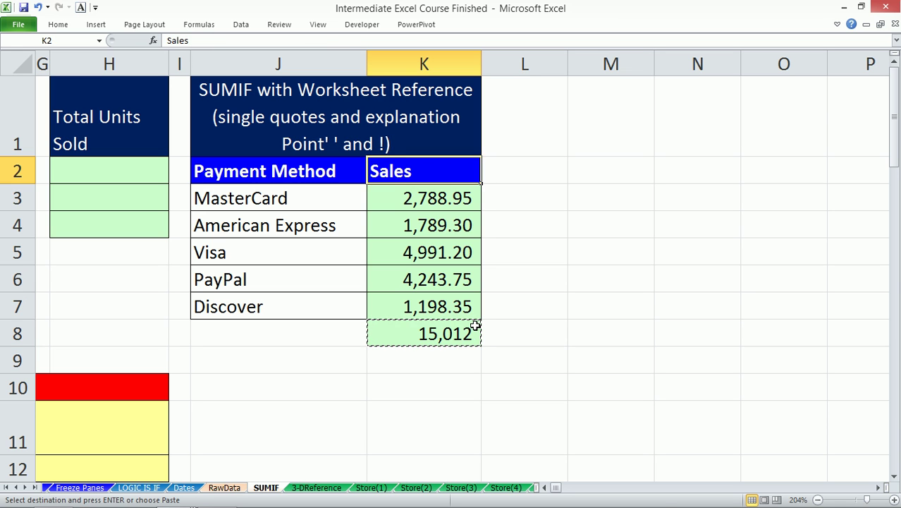
pyautogui.press('Down')
pyautogui.hotkey('ctrl', 'shift', 'Down')
pyautogui.hotkey('ctrl', 'alt', 'v')
pyautogui.press('t')
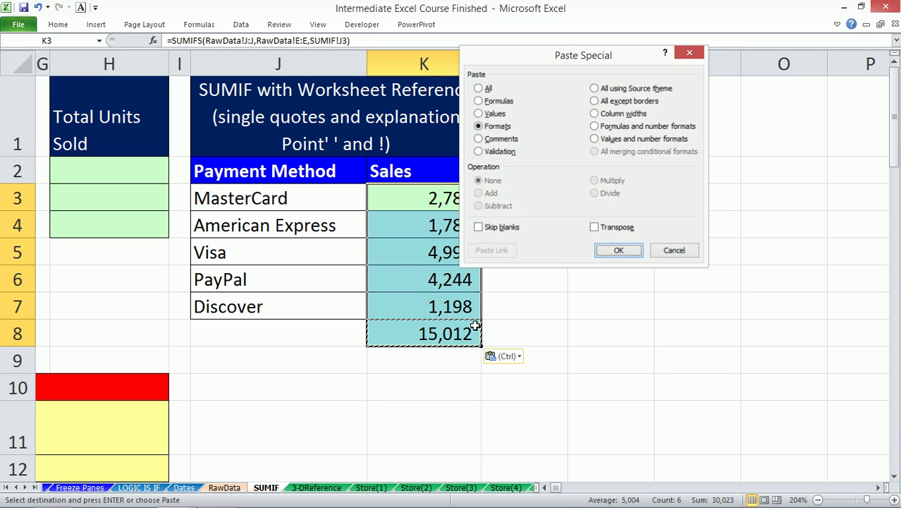
pyautogui.press('Return')
pyautogui.click(440, 332)
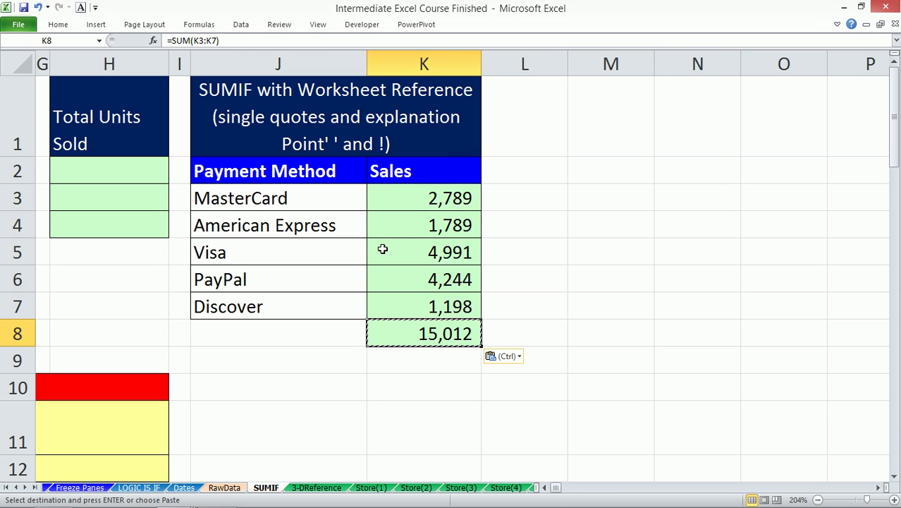
pyautogui.click(404, 225)
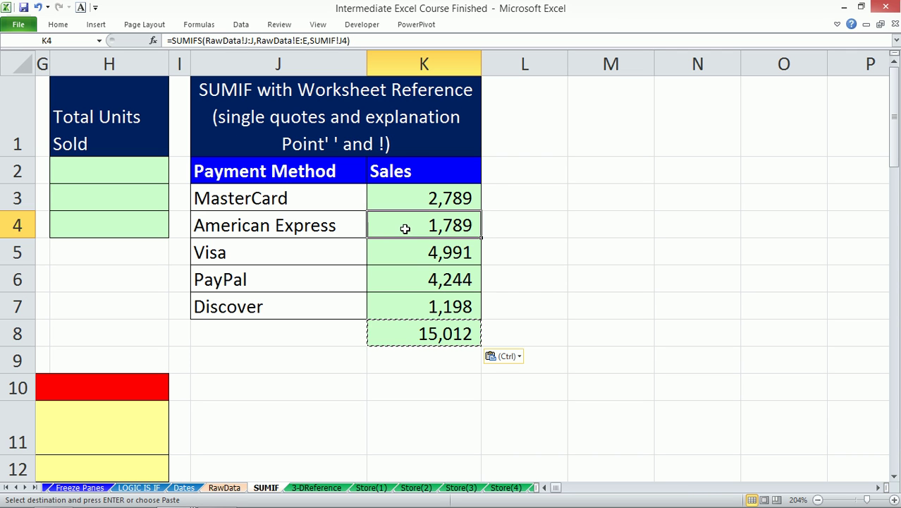
pyautogui.click(223, 488)
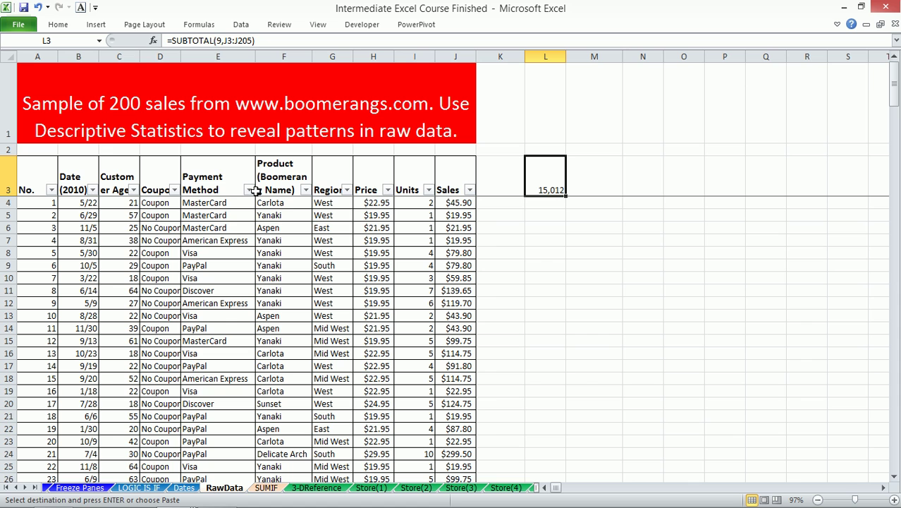
# - Filter RawData to American Express and compare its 1,789 subtotal with the SUMIF sales
pyautogui.click(250, 190)
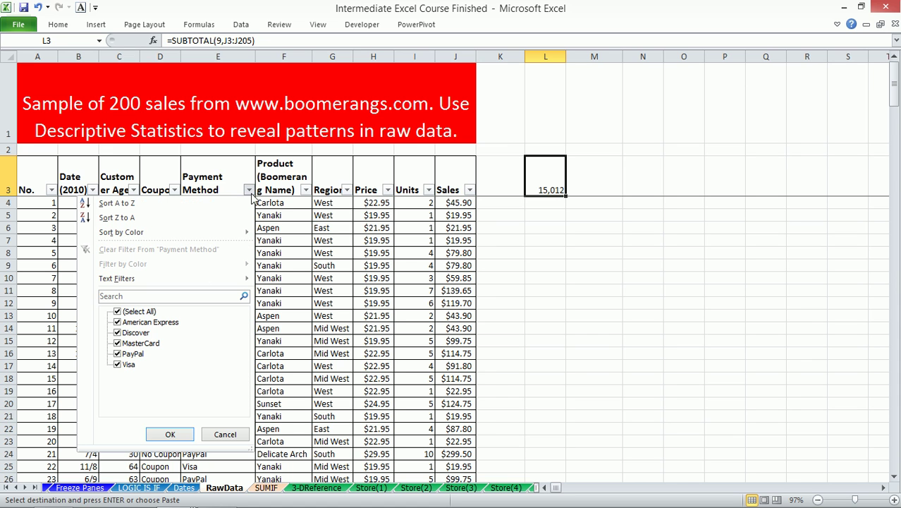
pyautogui.click(130, 311)
pyautogui.click(131, 322)
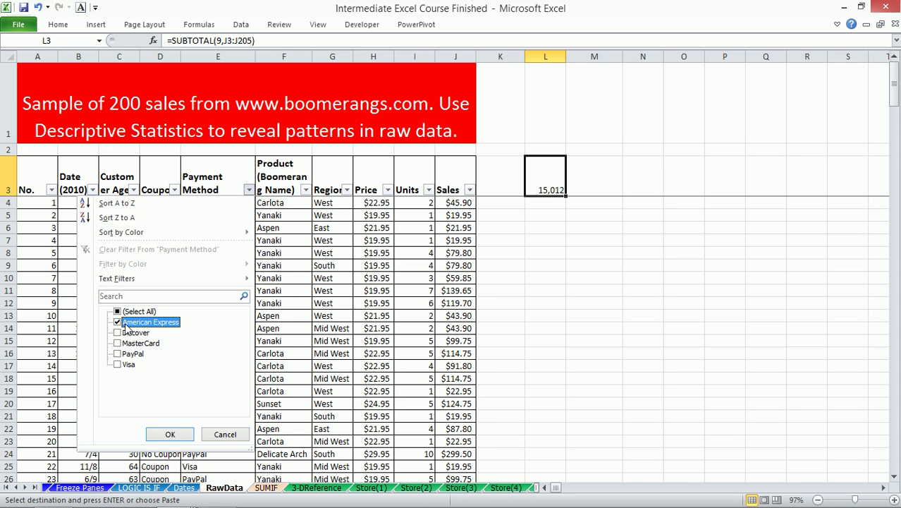
pyautogui.click(170, 435)
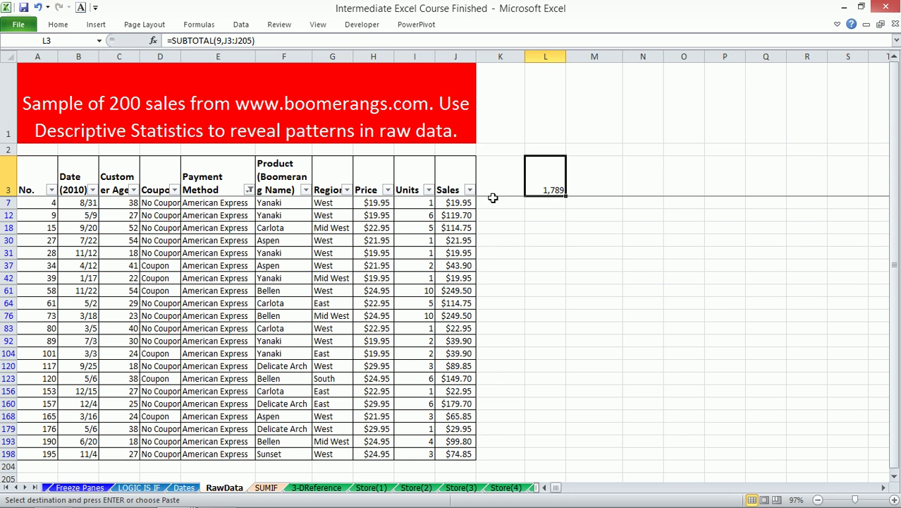
pyautogui.click(265, 487)
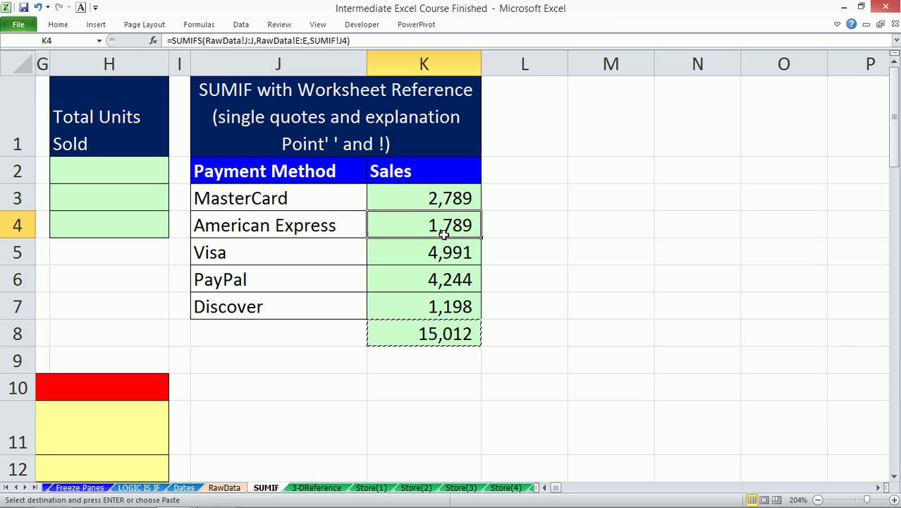
pyautogui.click(433, 205)
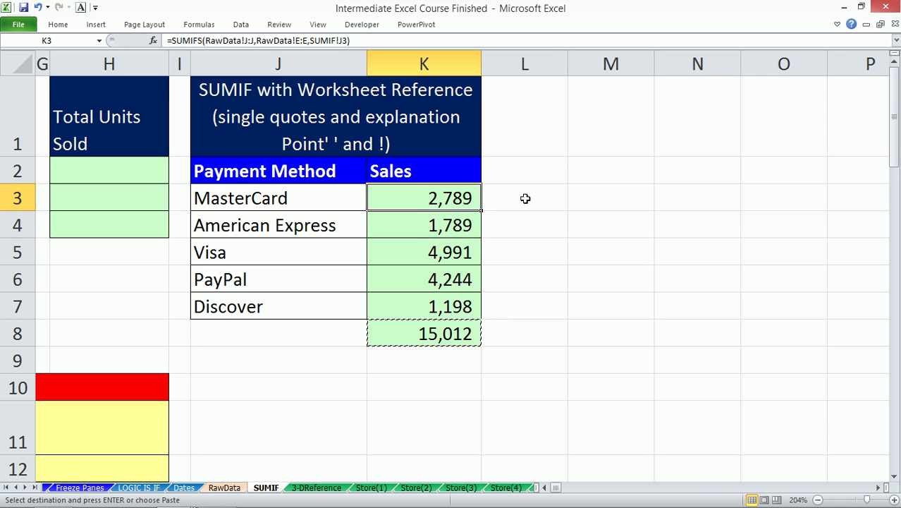
pyautogui.moveTo(168, 40); pyautogui.dragTo(490, 67)
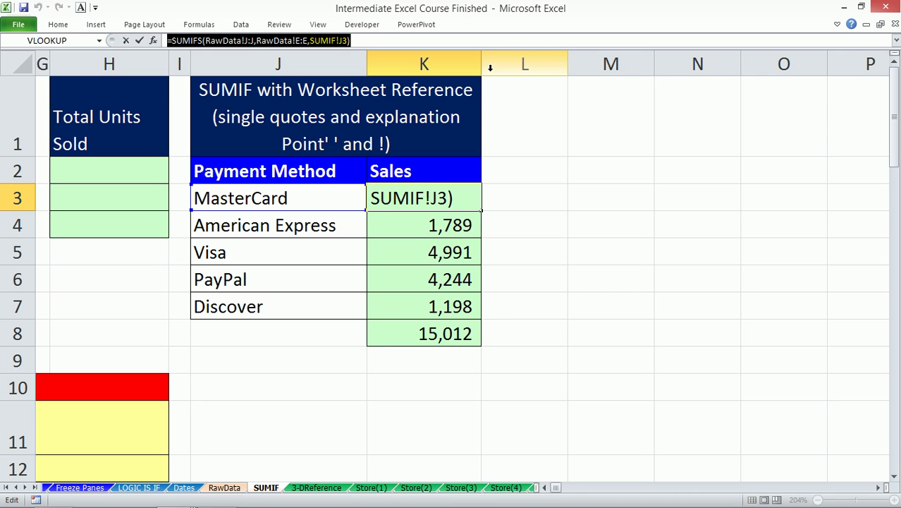
pyautogui.press('Escape')
pyautogui.click(525, 198)
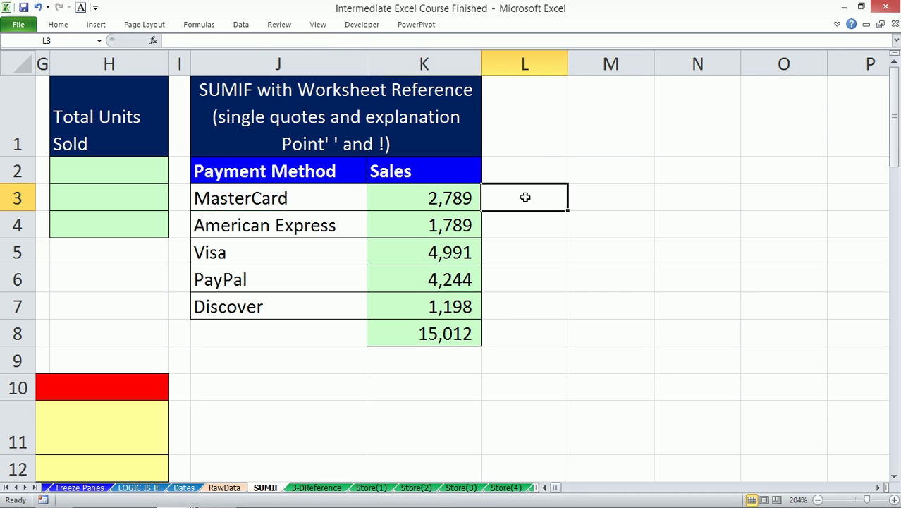
pyautogui.click(317, 41)
pyautogui.hotkey('ctrl', 'v')
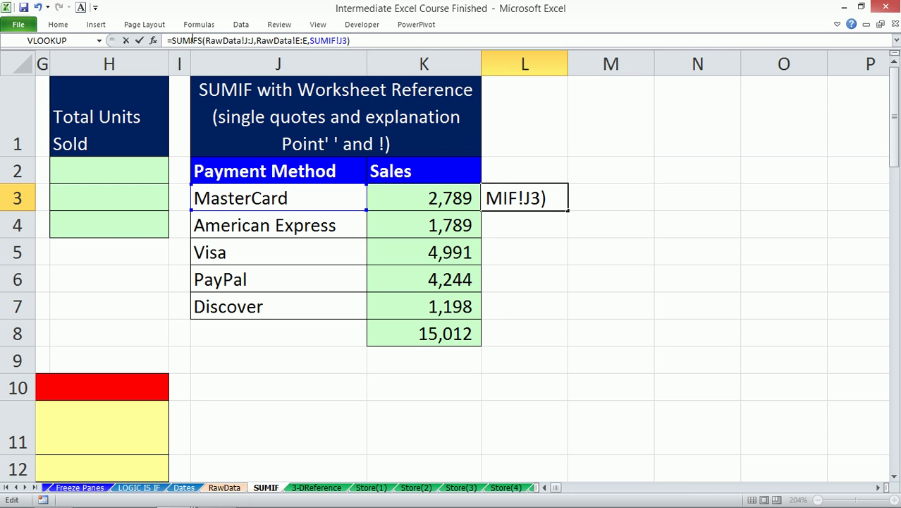
pyautogui.moveTo(203, 41); pyautogui.dragTo(183, 40)
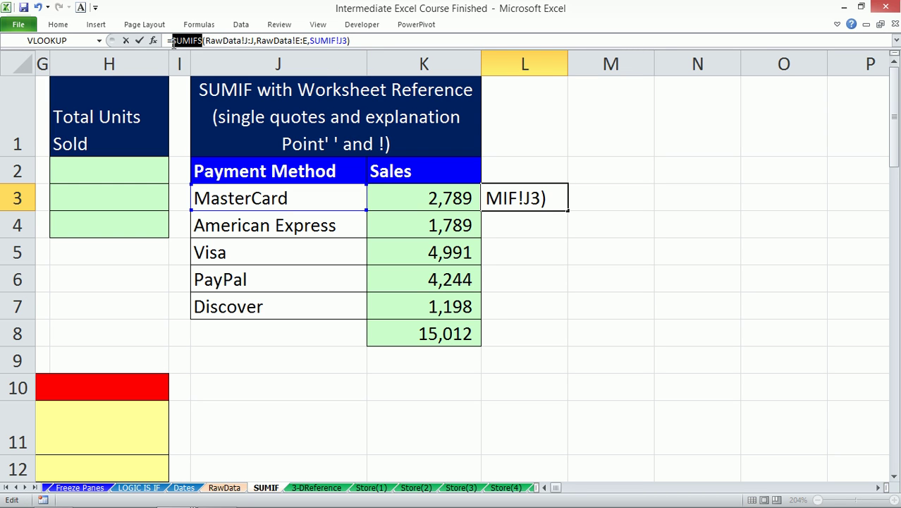
pyautogui.write('aver')
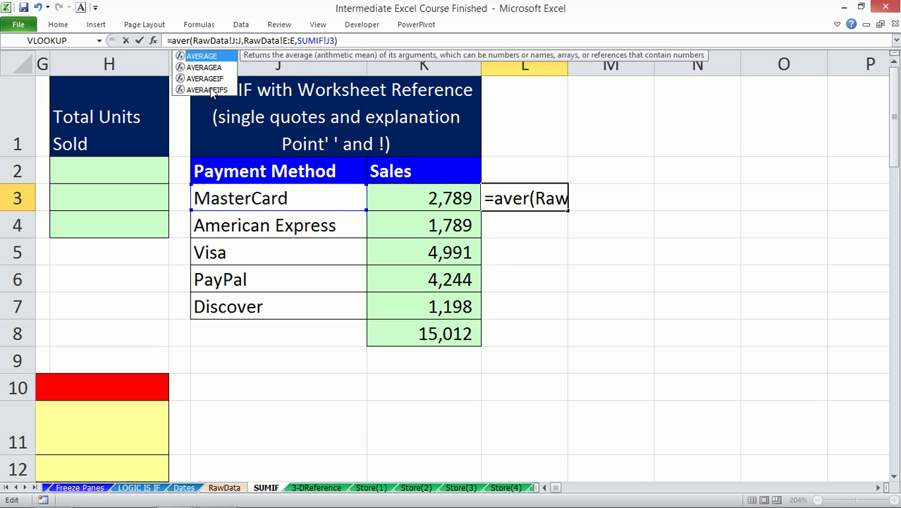
pyautogui.doubleClick(212, 91)
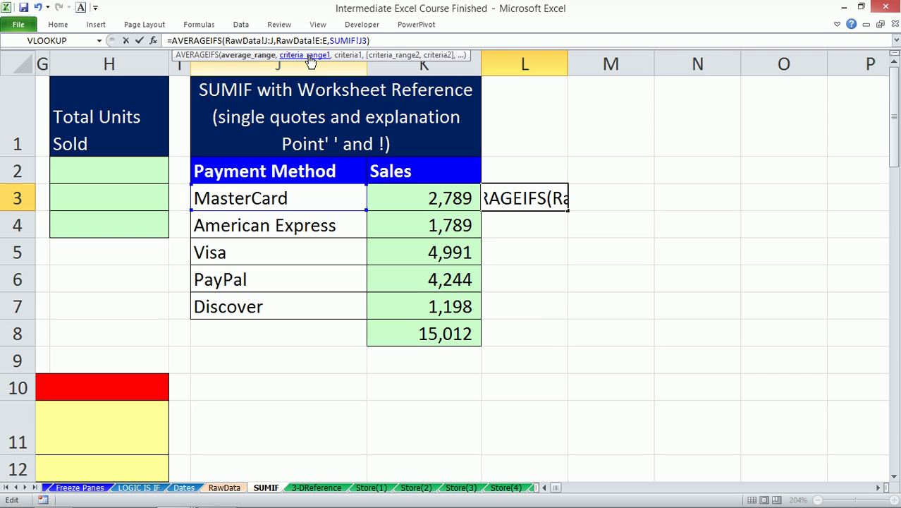
pyautogui.press('Return')
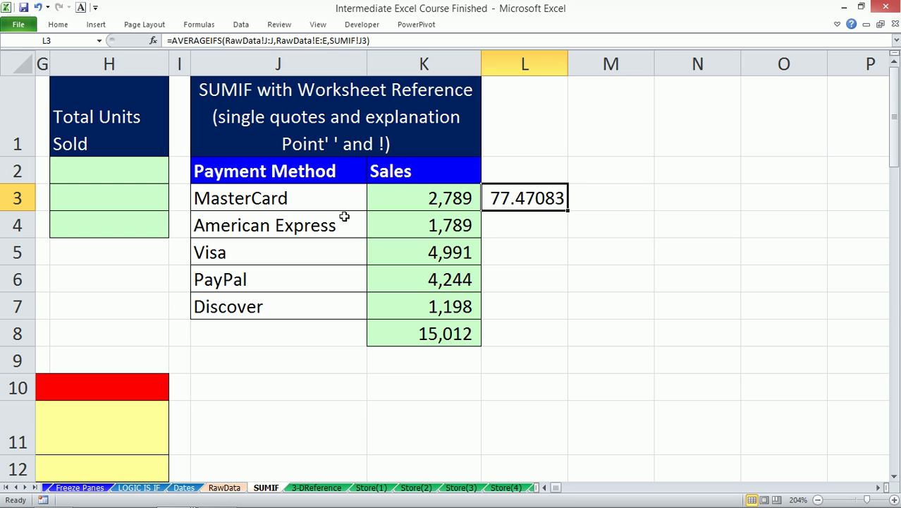
pyautogui.moveTo(567, 211); pyautogui.dragTo(556, 330)
pyautogui.click(451, 192)
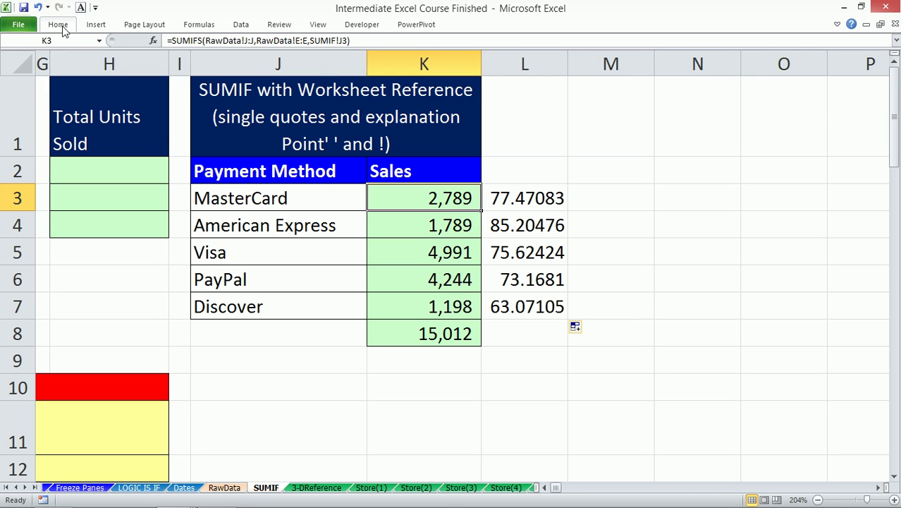
pyautogui.click(58, 24)
pyautogui.click(65, 70)
pyautogui.moveTo(526, 198)
pyautogui.mouseDown()
pyautogui.moveTo(524, 330)
pyautogui.moveTo(569, 337)
pyautogui.mouseUp()
pyautogui.click(536, 311)
pyautogui.click(550, 333)
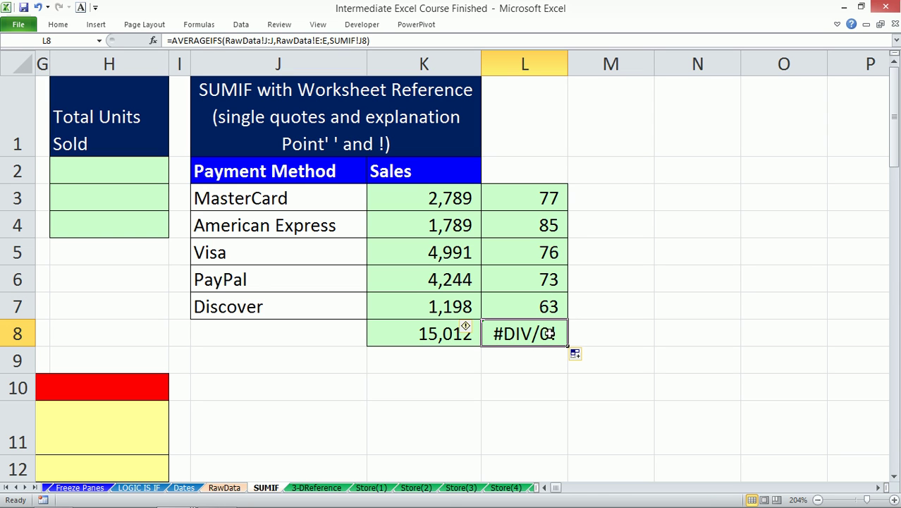
pyautogui.click(274, 332)
pyautogui.click(538, 333)
pyautogui.press('Delete')
pyautogui.click(537, 198)
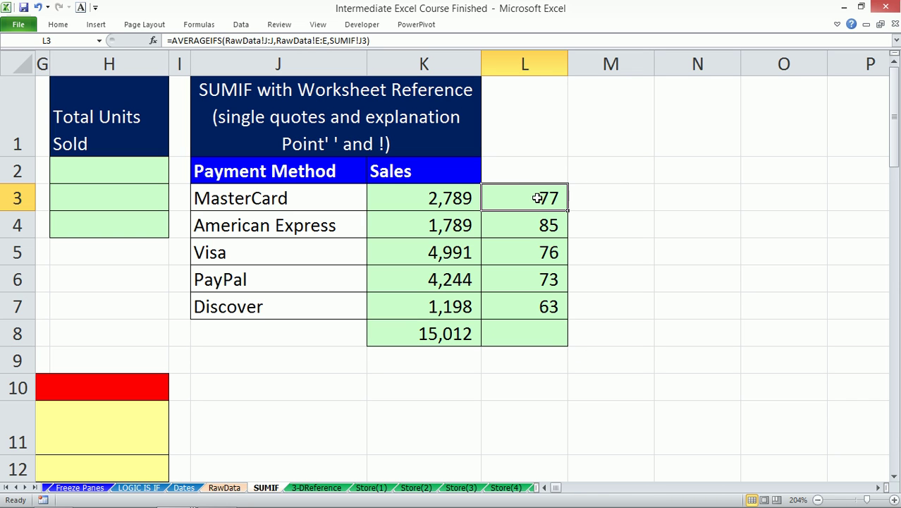
pyautogui.click(430, 197)
pyautogui.click(510, 197)
pyautogui.click(319, 203)
pyautogui.click(324, 233)
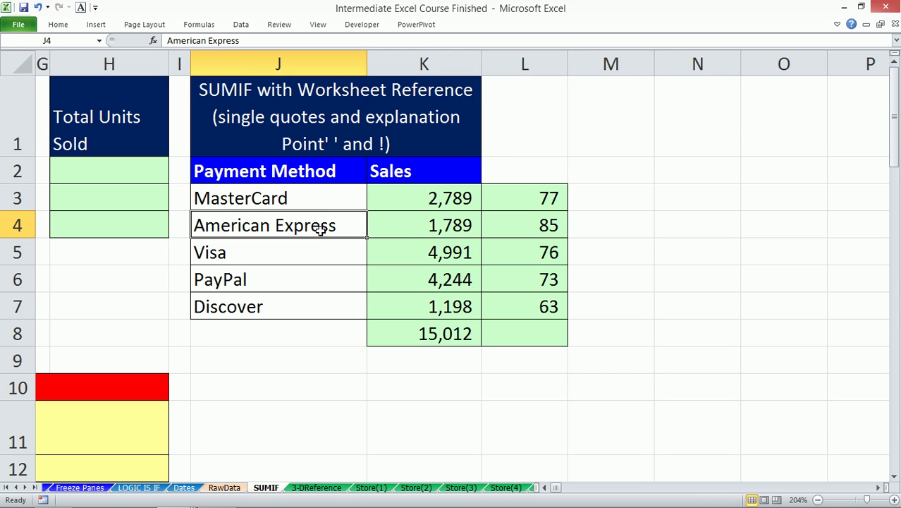
pyautogui.click(598, 204)
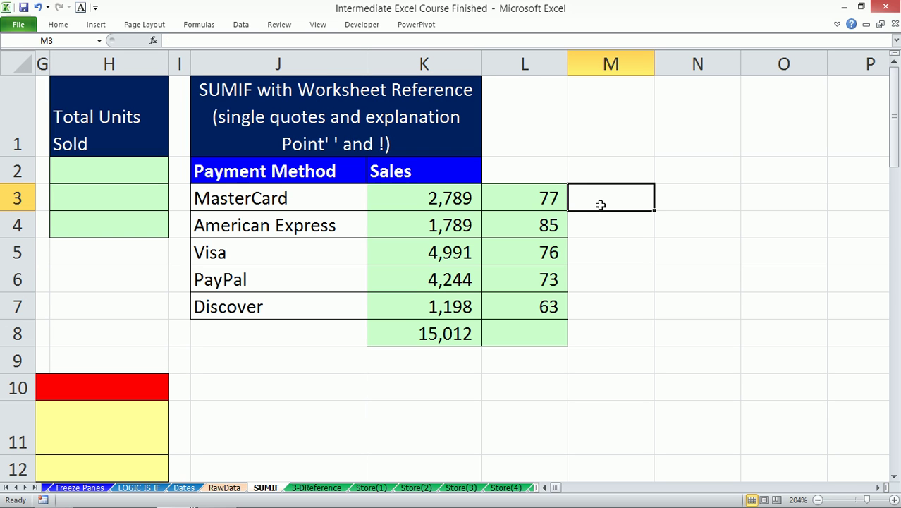
# - Enter =COUNTIFS(RawData!E:E,SUMIF!J3) in M3 to count MasterCard transactions
pyautogui.write('=coun')
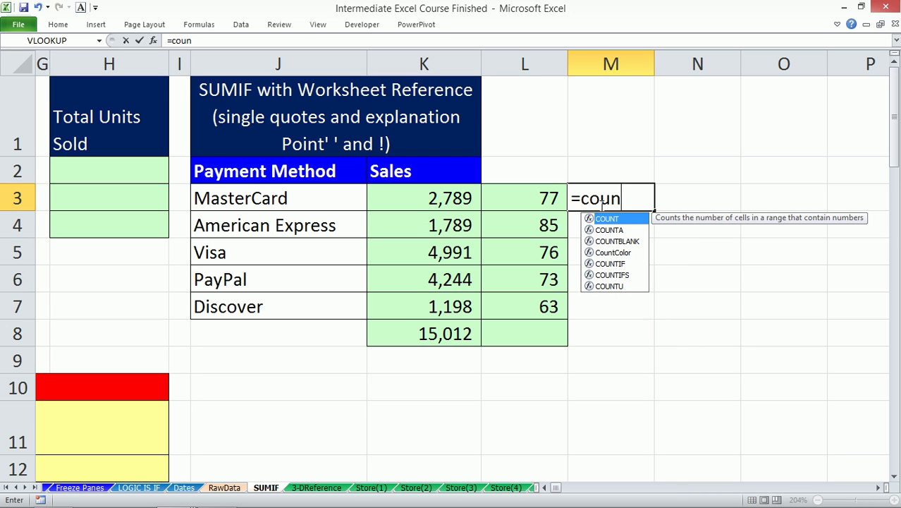
pyautogui.press('Down')
pyautogui.press('Down')
pyautogui.press('Down')
pyautogui.press('Down')
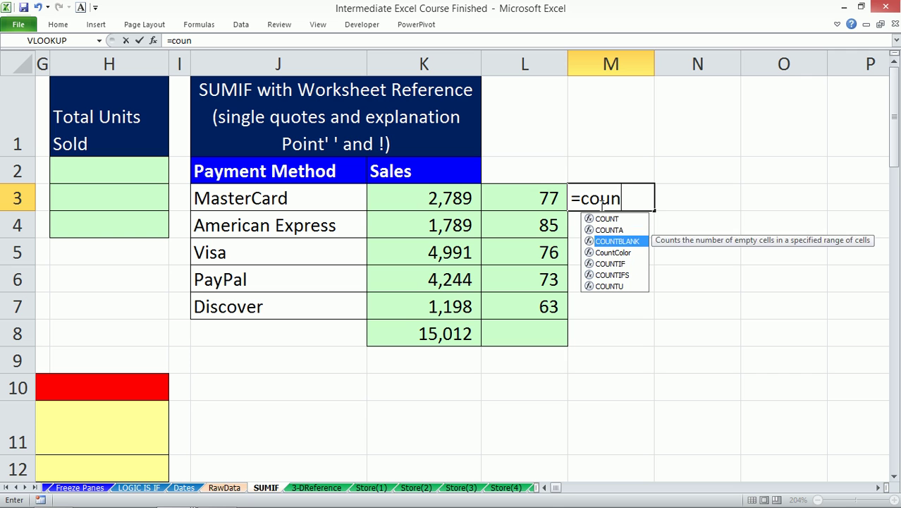
pyautogui.press('Down')
pyautogui.press('Tab')
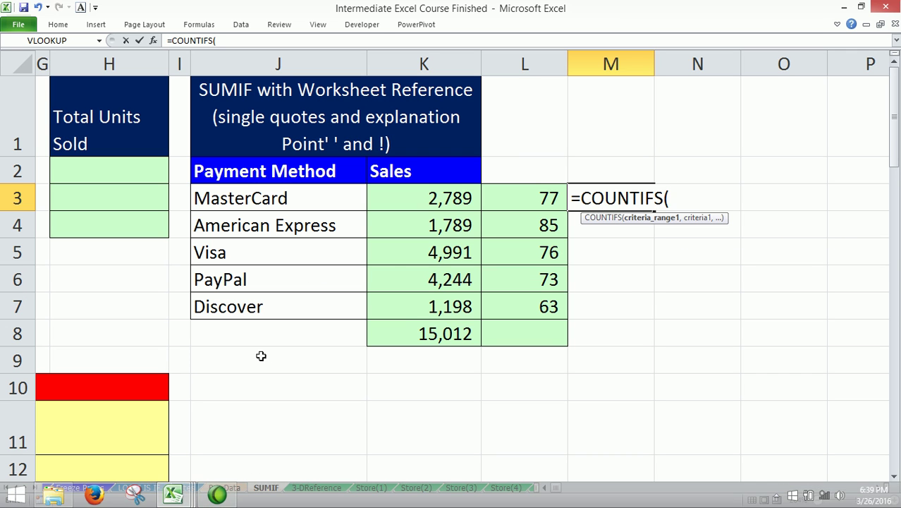
pyautogui.click(224, 487)
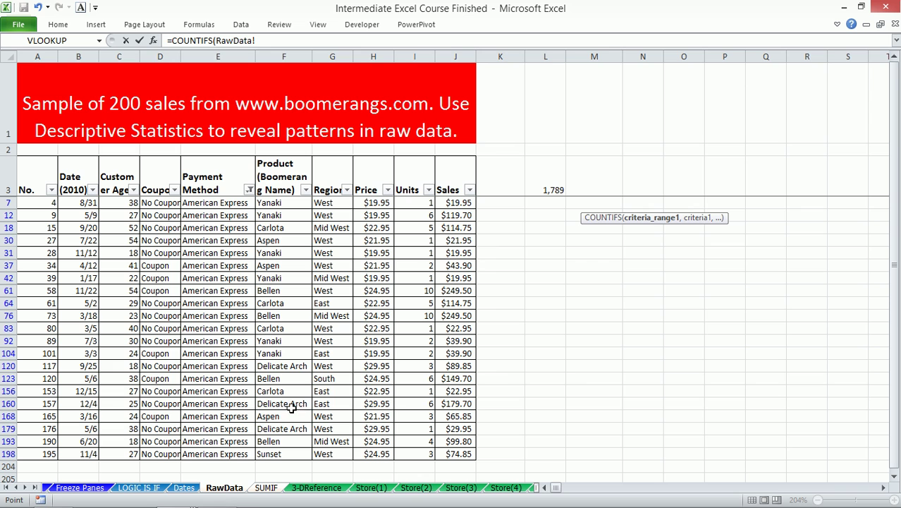
pyautogui.click(216, 55)
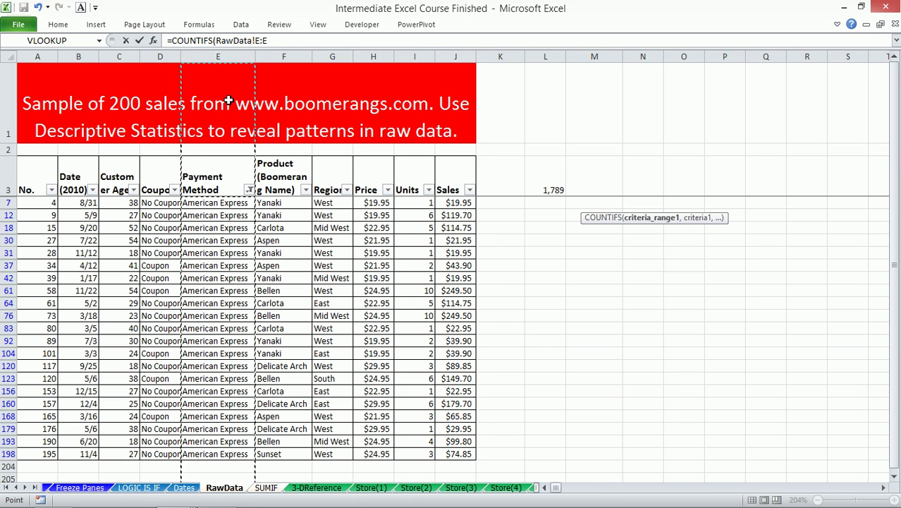
pyautogui.write(',')
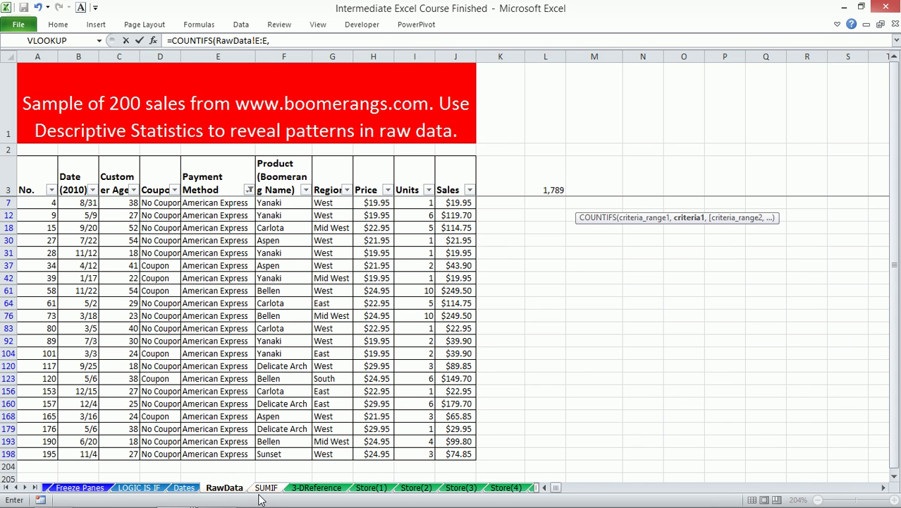
pyautogui.click(264, 486)
pyautogui.click(314, 198)
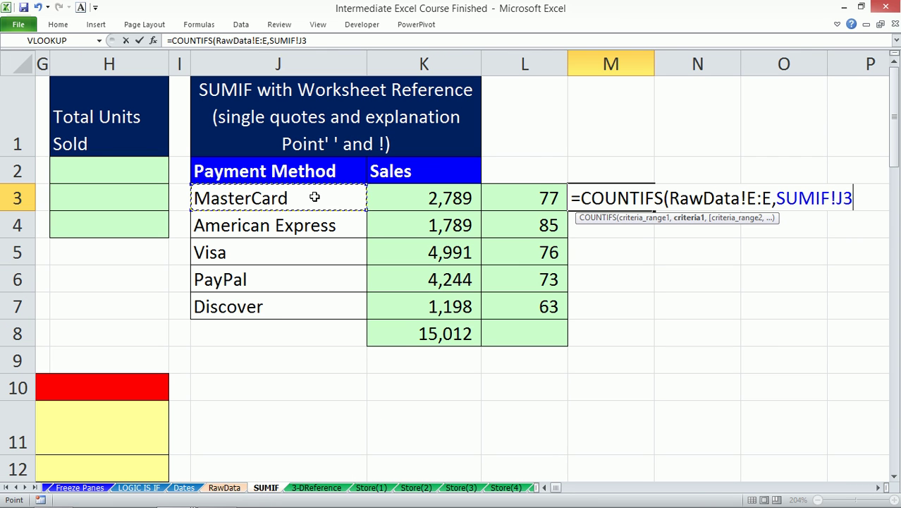
pyautogui.write(')')
pyautogui.press('Return')
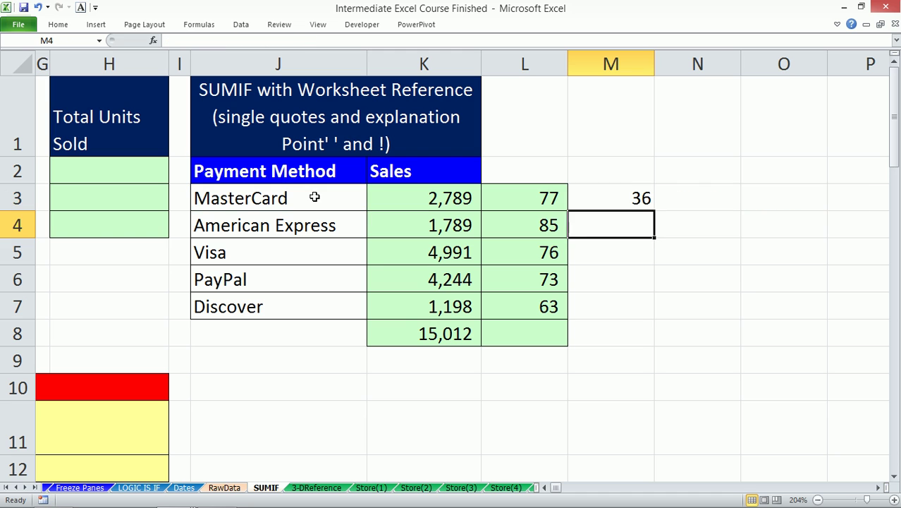
# - Fill the count down to M7 and AutoSum M8 for a total of 200
pyautogui.click(623, 198)
pyautogui.moveTo(654, 209); pyautogui.dragTo(656, 321)
pyautogui.click(623, 325)
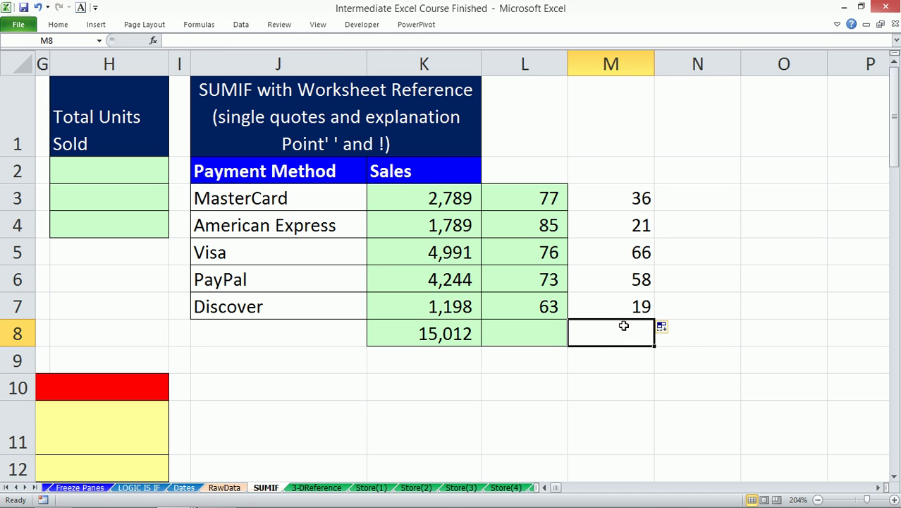
pyautogui.hotkey('alt', '=')
pyautogui.press('Return')
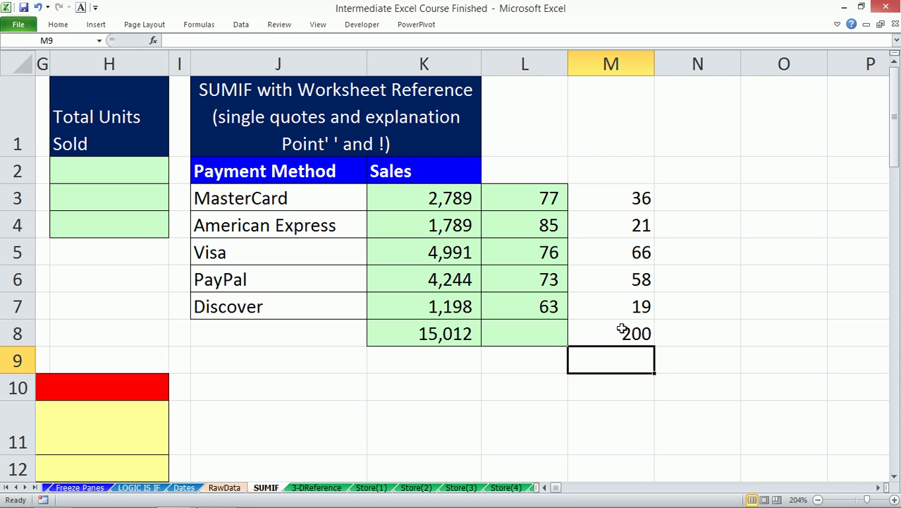
pyautogui.click(619, 331)
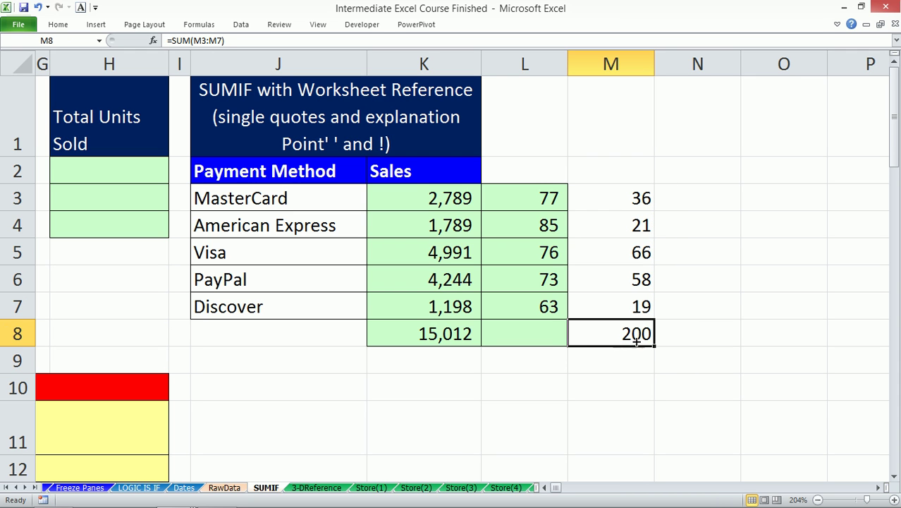
# - Go to RawData and begin clearing the American Express filter
pyautogui.click(224, 487)
pyautogui.click(186, 260)
pyautogui.hotkey('alt', 'a')
# - Show all 200 rows, select the Sales values J4:J203, and compare their sum with SUMIF
pyautogui.press('c')
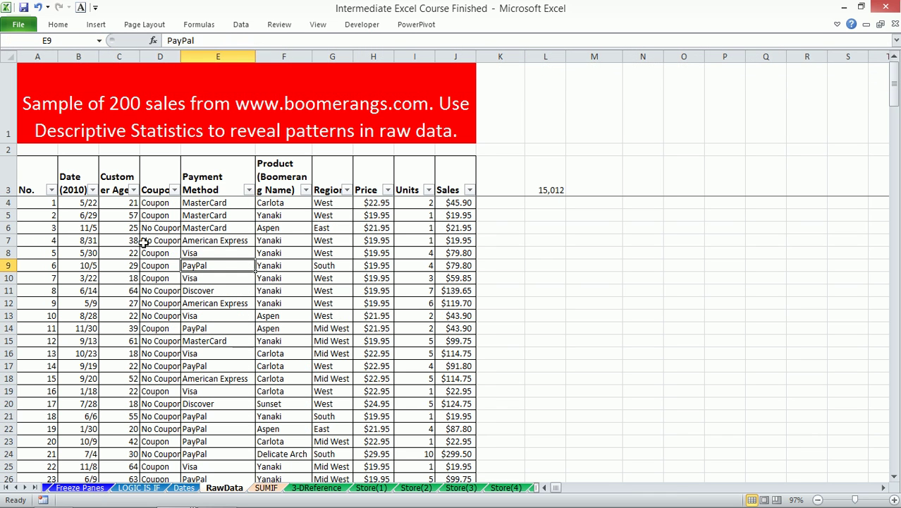
pyautogui.click(39, 220)
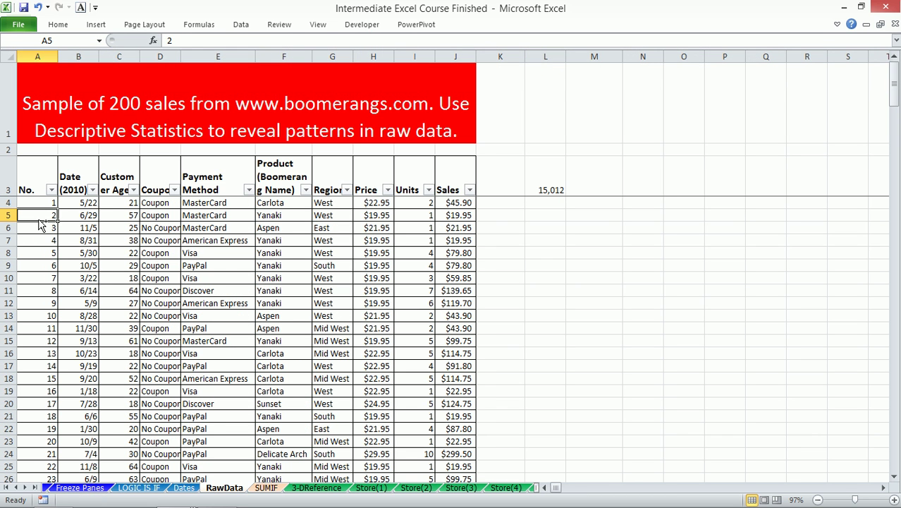
pyautogui.hotkey('ctrl', 'Down')
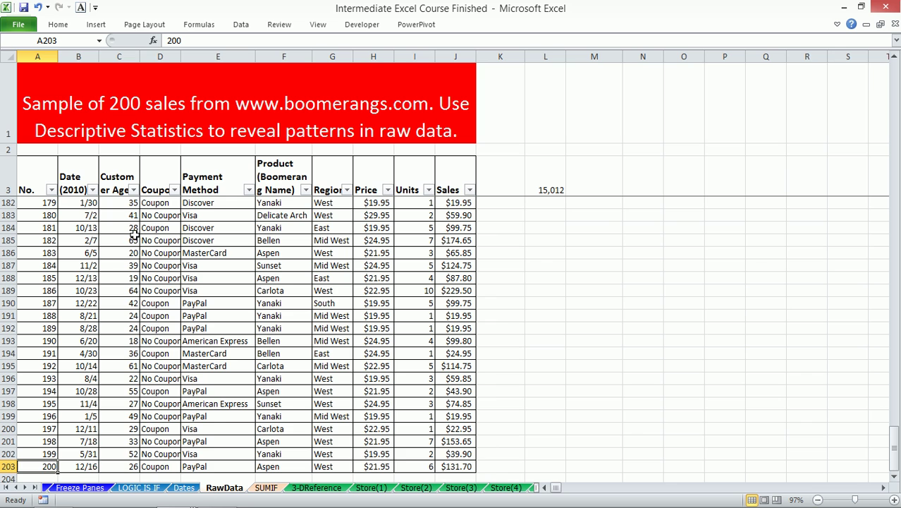
pyautogui.scroll(-1, 134, 235)
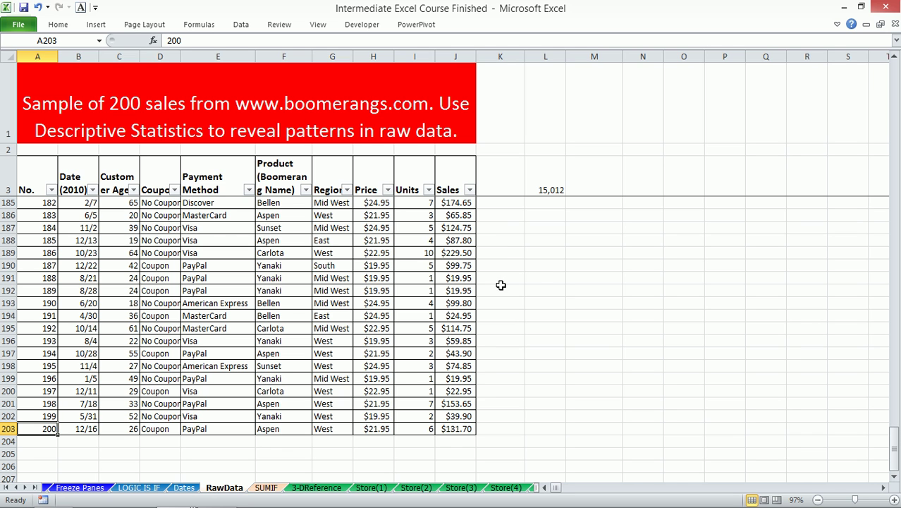
pyautogui.click(446, 183)
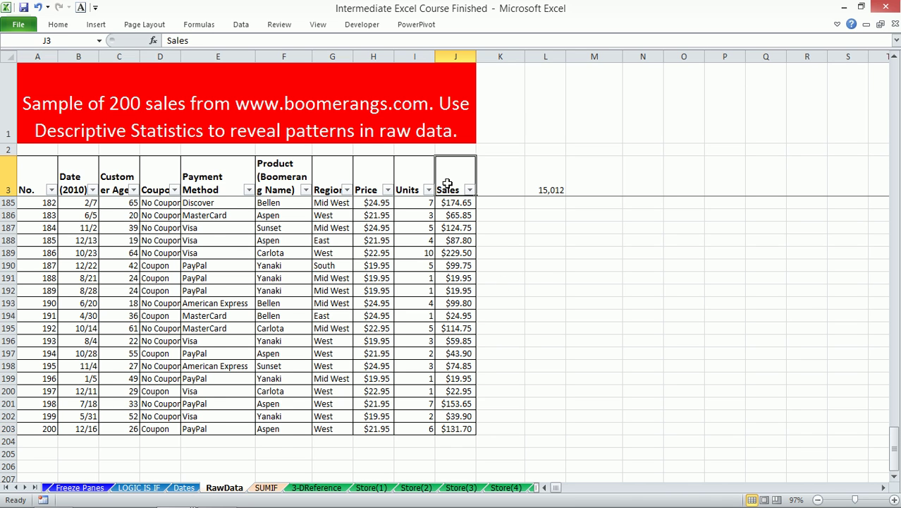
pyautogui.press('Down')
pyautogui.hotkey('ctrl', 'shift', 'Down')
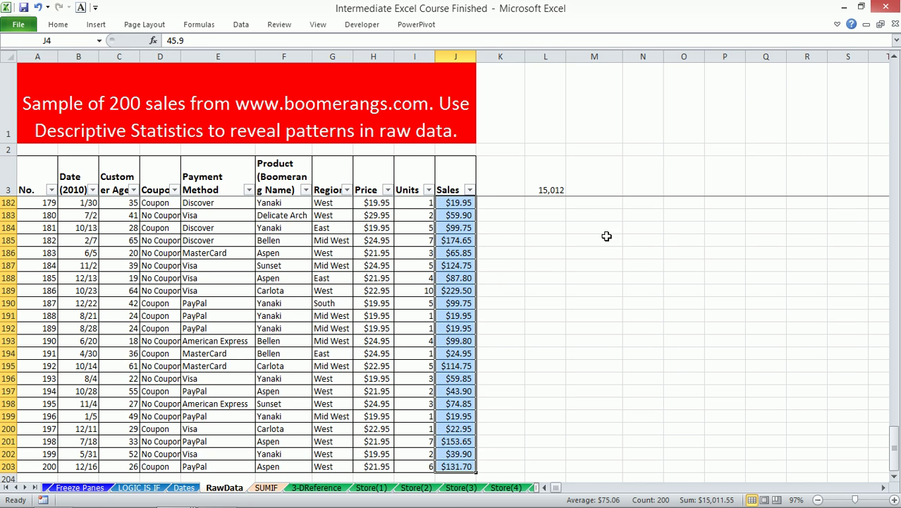
pyautogui.click(265, 487)
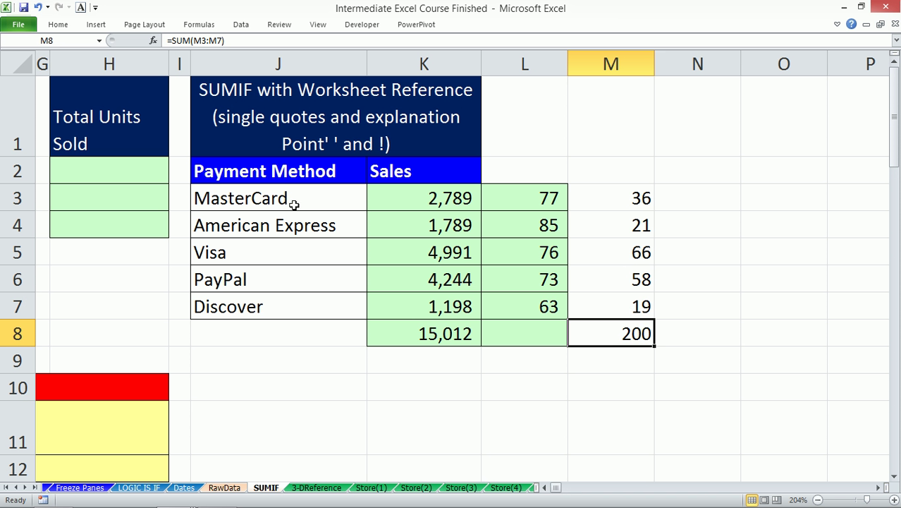
# - Copy the Product (Boomerang Name) column F3:F203 on RawData
pyautogui.click(222, 488)
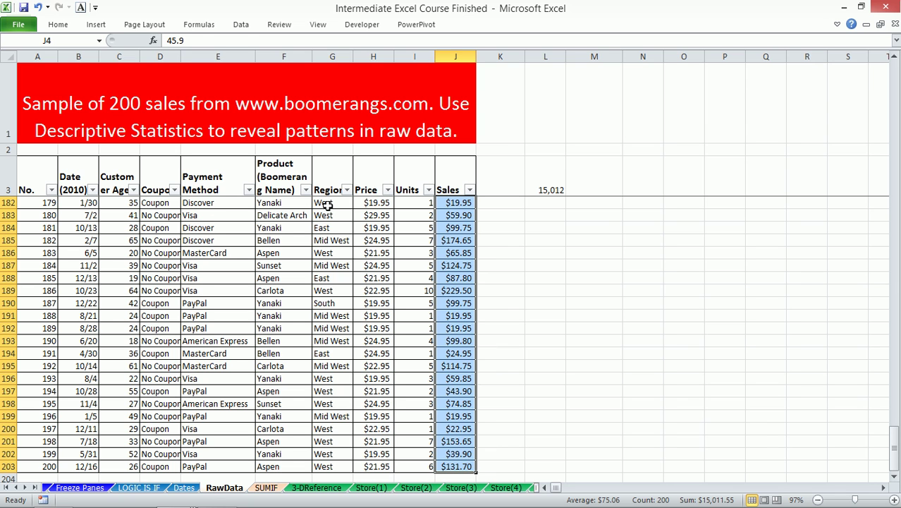
pyautogui.click(286, 189)
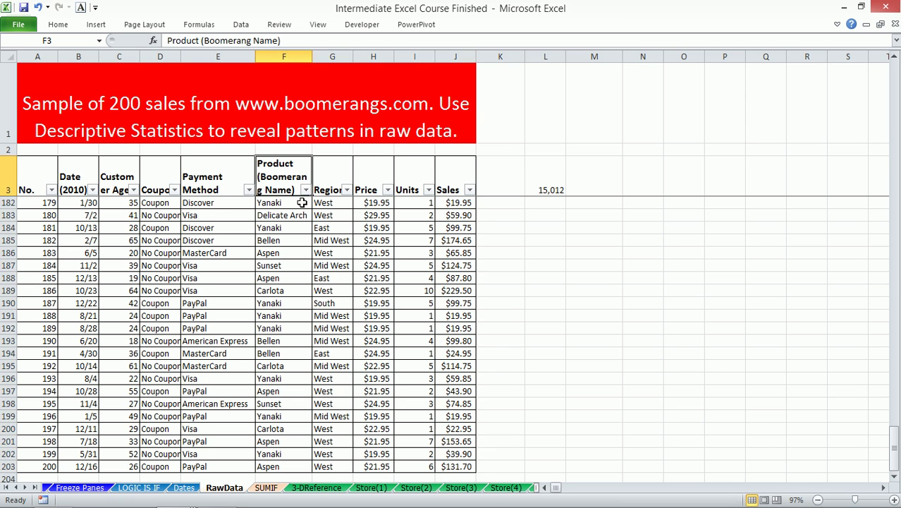
pyautogui.click(286, 212)
pyautogui.scroll(3, 311, 240)
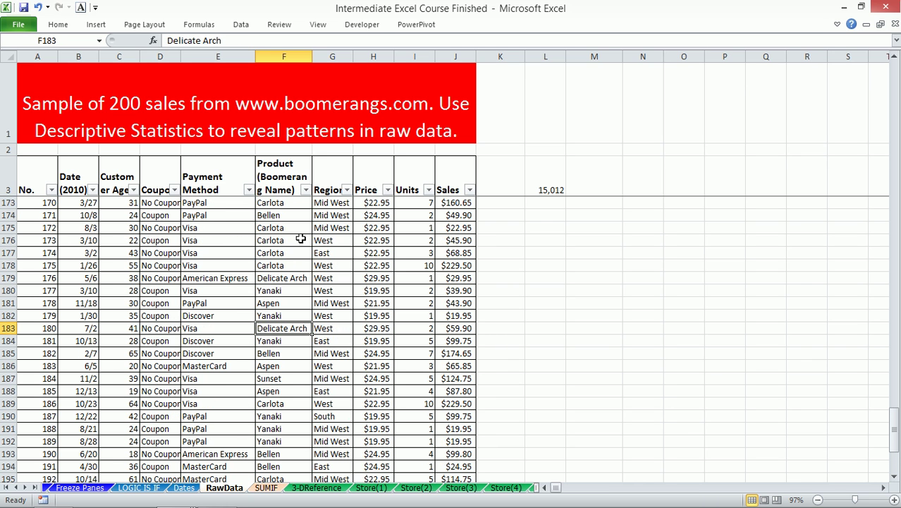
pyautogui.moveTo(285, 189); pyautogui.dragTo(296, 339)
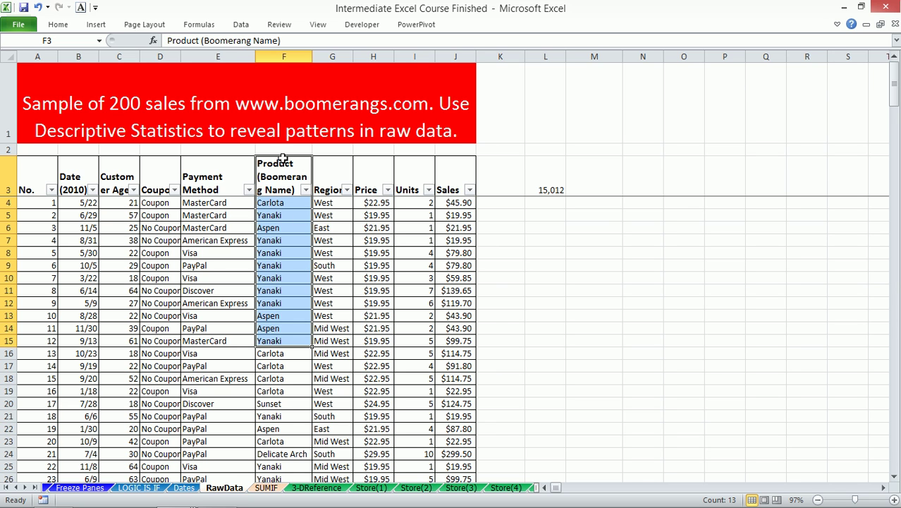
pyautogui.hotkey('ctrl', 'shift', 'Down')
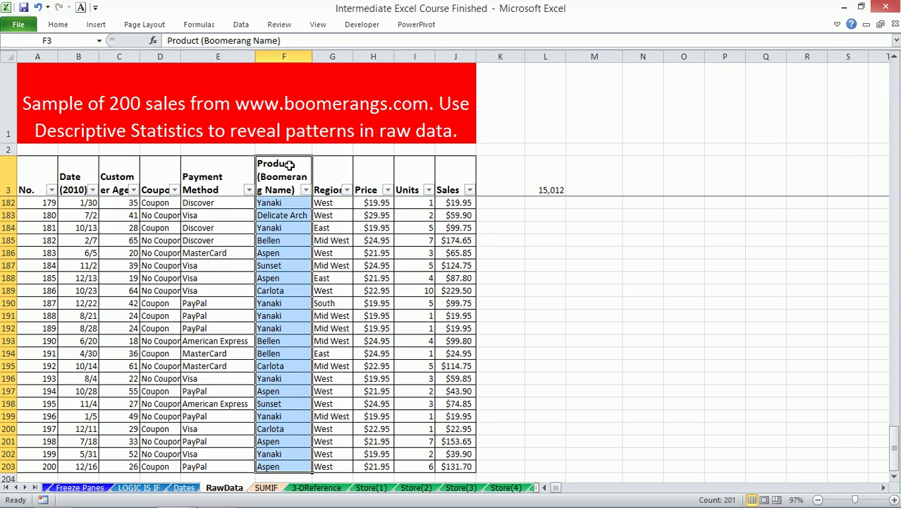
pyautogui.hotkey('ctrl', 'c')
pyautogui.press('Right')
pyautogui.press('Right')
pyautogui.press('Right')
pyautogui.press('Right')
pyautogui.press('Right')
pyautogui.press('Right')
pyautogui.press('Right')
pyautogui.press('Right')
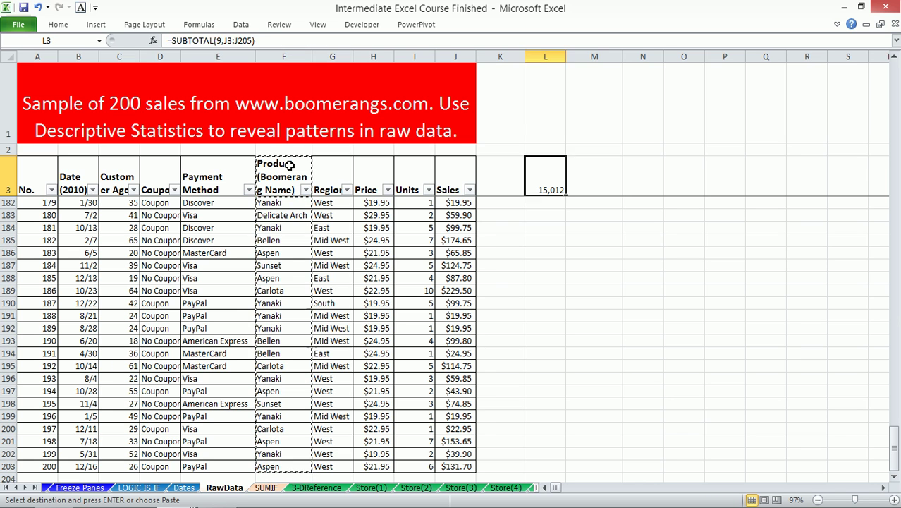
# - Paste the product names as values into column O of the SUMIF sheet, starting at O3
pyautogui.click(266, 487)
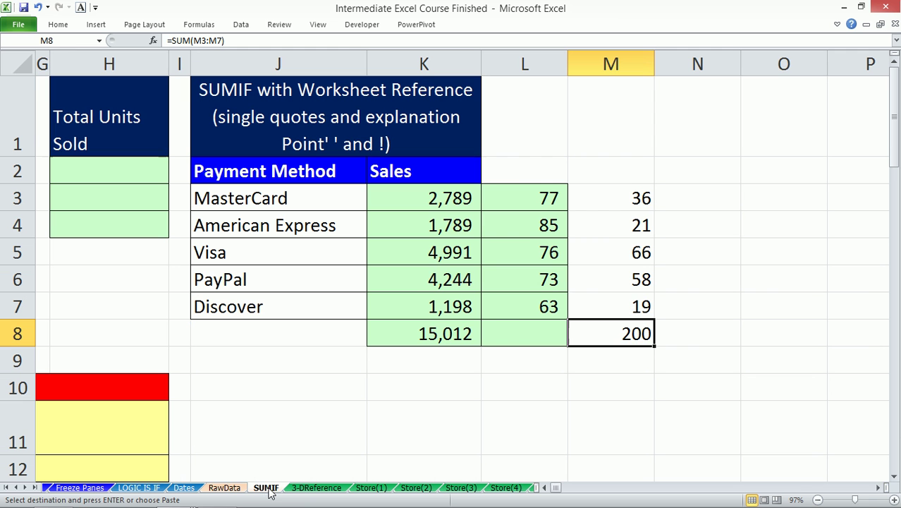
pyautogui.click(878, 488)
pyautogui.click(870, 478)
pyautogui.click(878, 488)
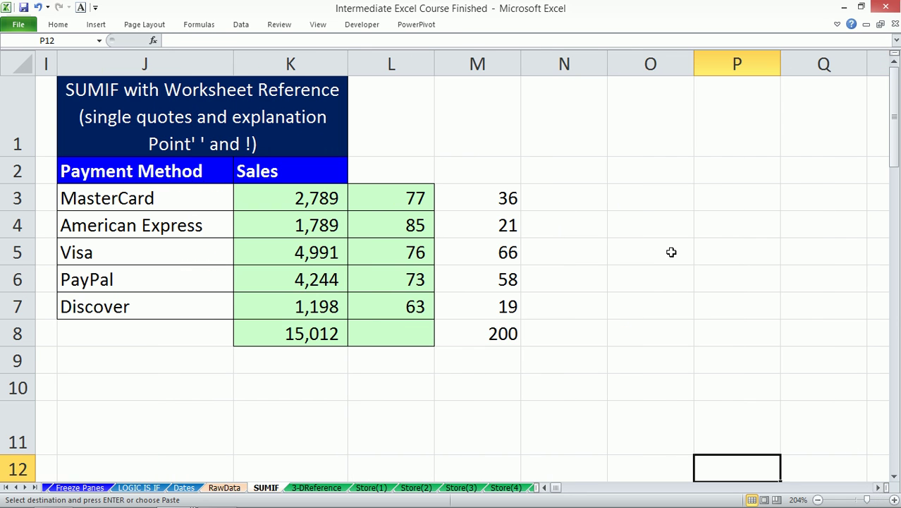
pyautogui.click(640, 201)
pyautogui.hotkey('alt', 'e')
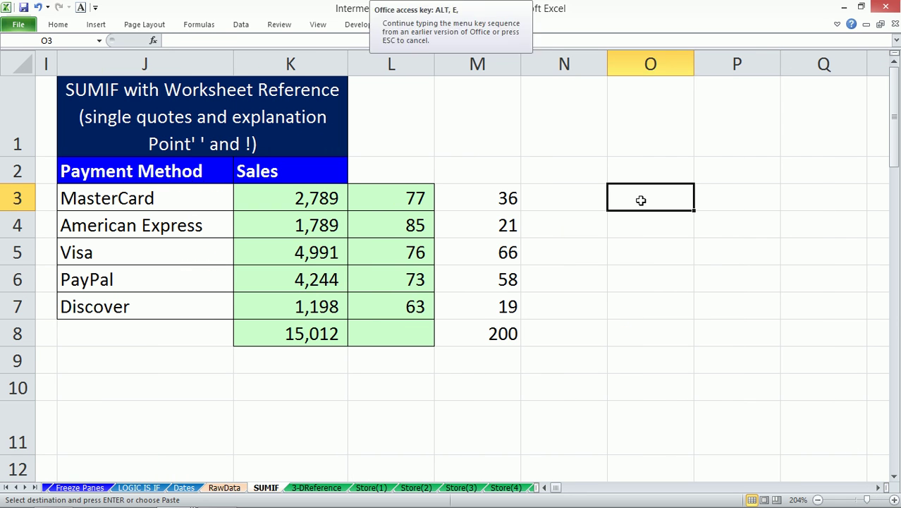
pyautogui.press('s')
pyautogui.press('v')
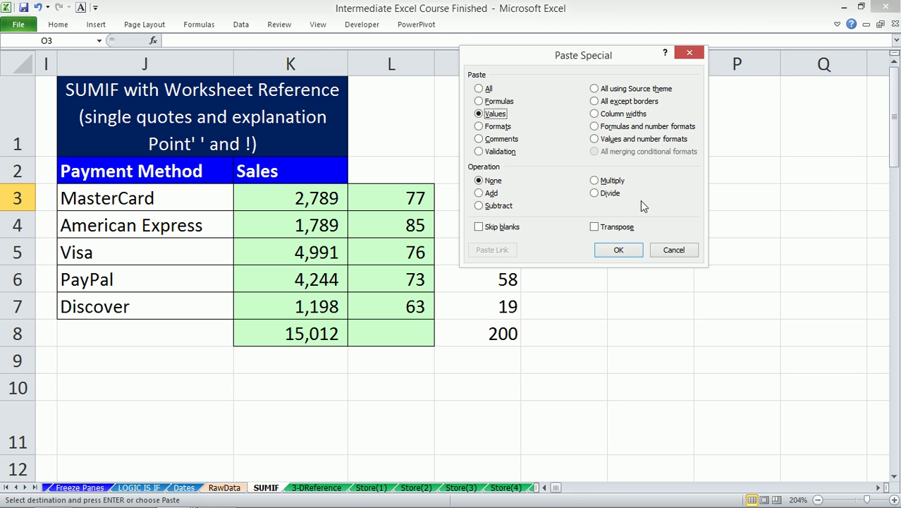
pyautogui.click(621, 251)
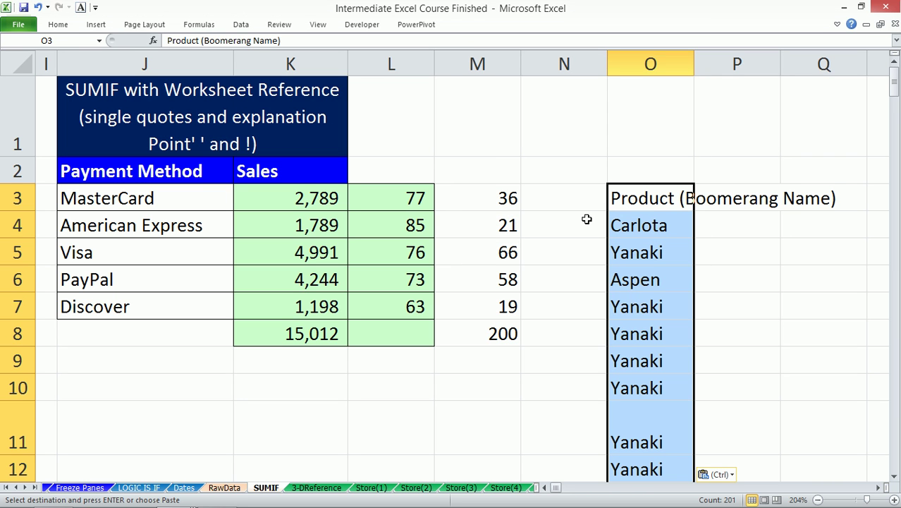
# - Remove duplicate product names, with the first row as header, leaving six unique names
pyautogui.click(240, 26)
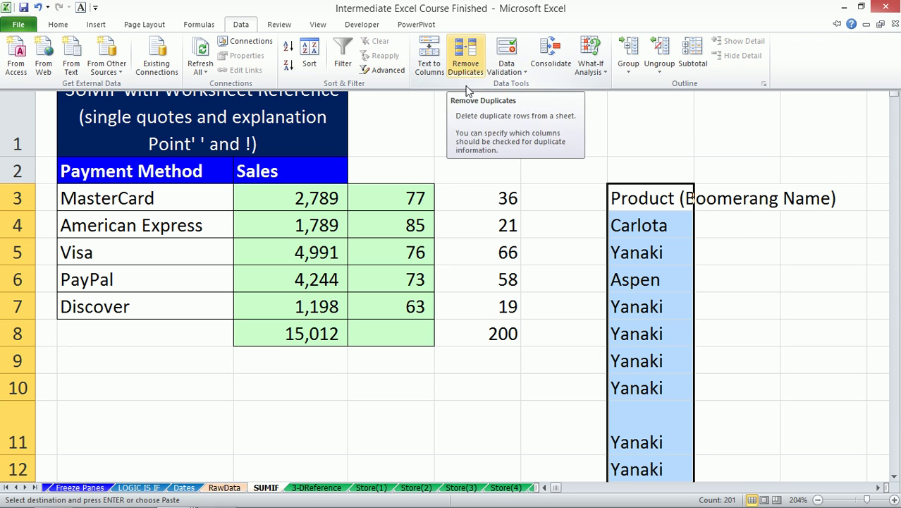
pyautogui.write('a')
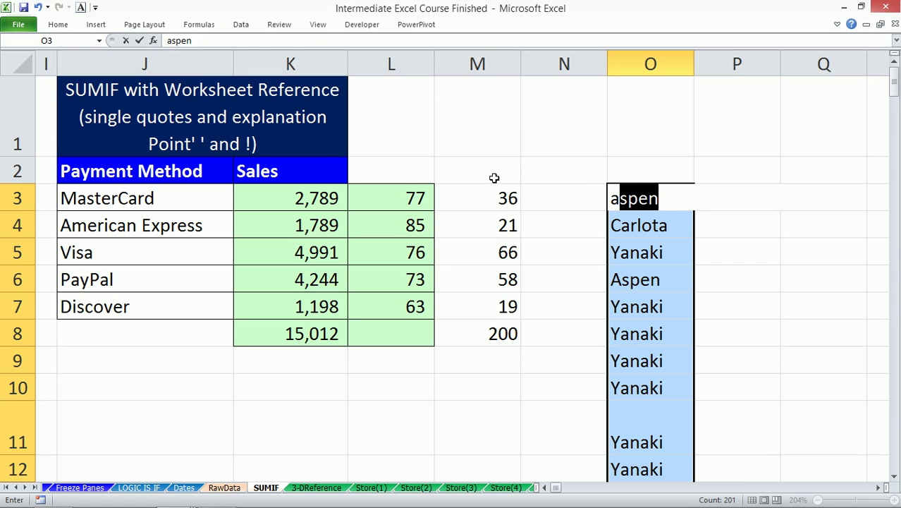
pyautogui.press('Escape')
pyautogui.press('alt')
pyautogui.press('a')
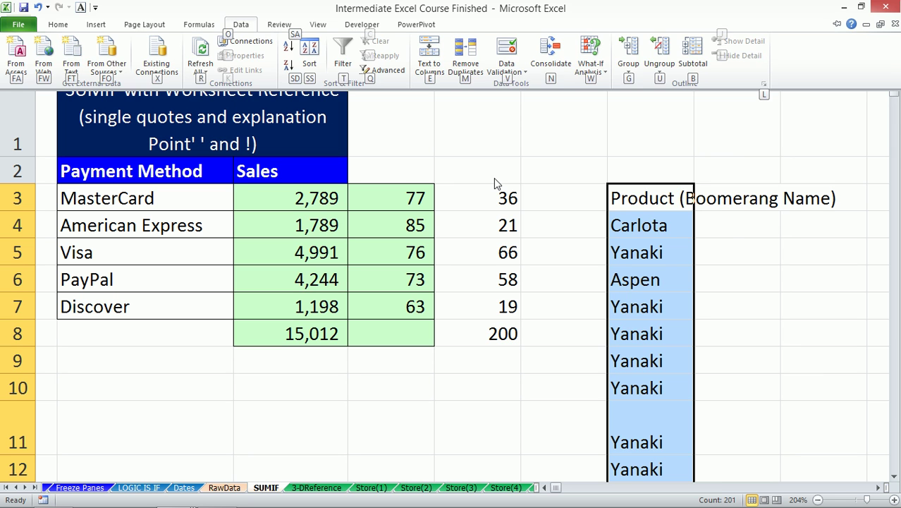
pyautogui.press('m')
pyautogui.click(638, 117)
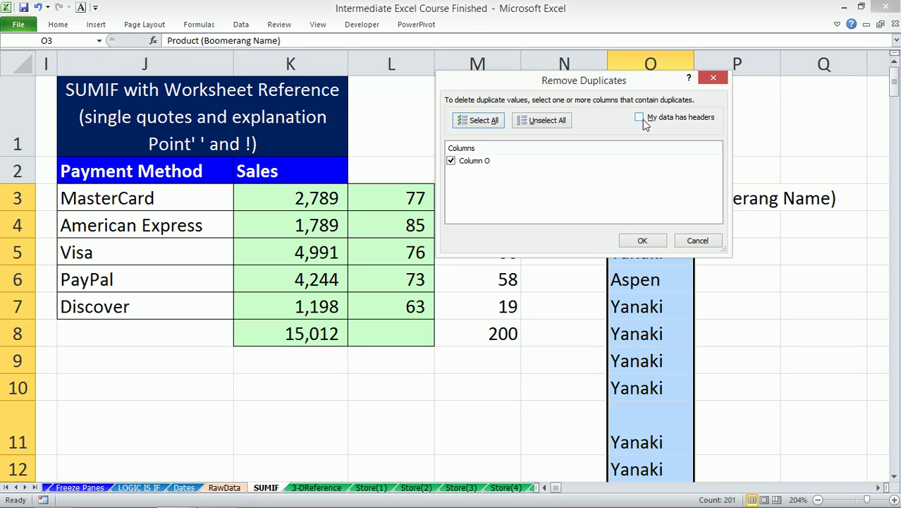
pyautogui.moveTo(564, 86); pyautogui.dragTo(318, 82)
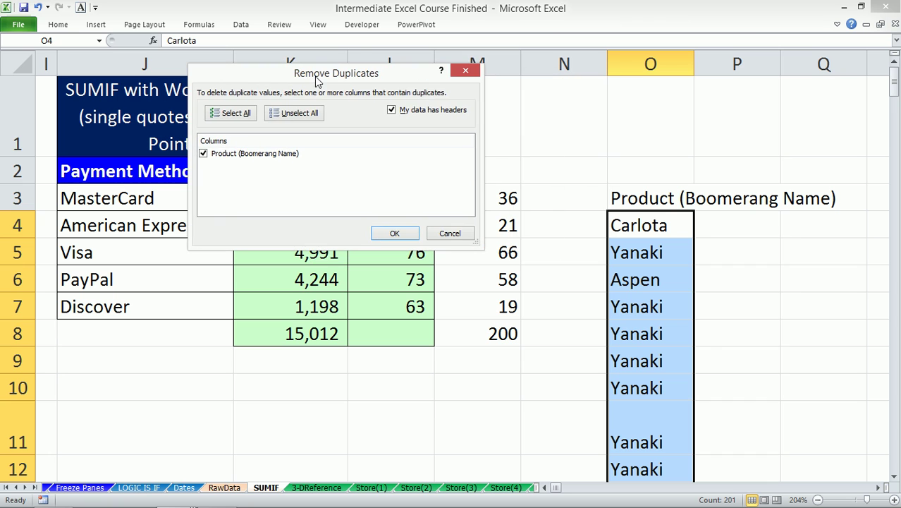
pyautogui.click(392, 233)
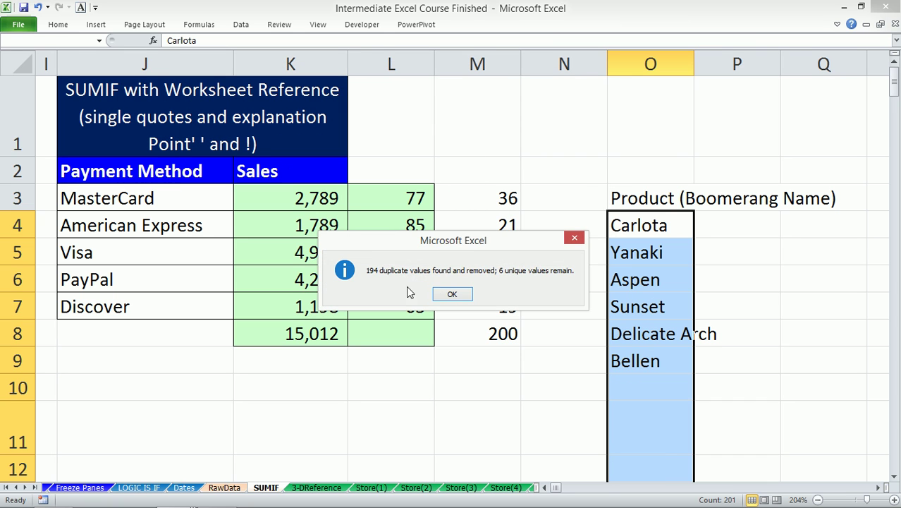
pyautogui.click(452, 295)
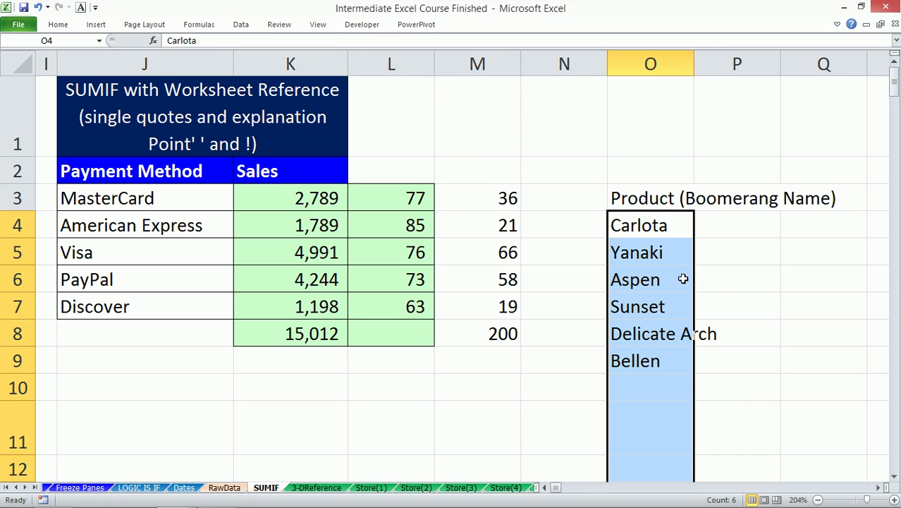
# - Enter a SUMIFS in P4 summing RawData column J where column F matches O4
pyautogui.click(717, 224)
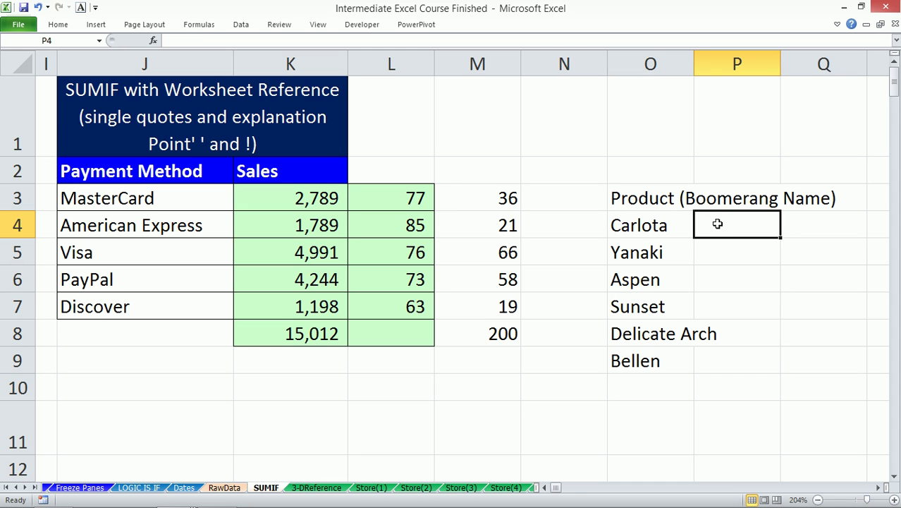
pyautogui.write('=')
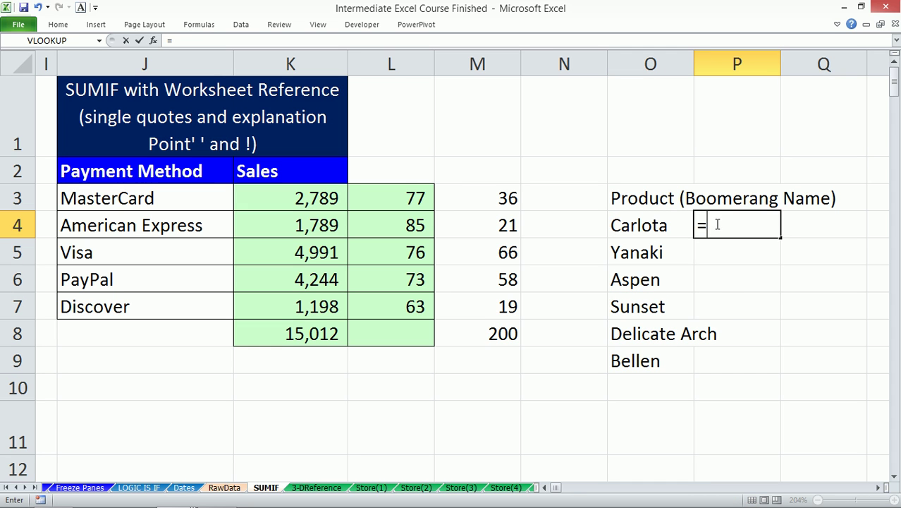
pyautogui.write('sumifs')
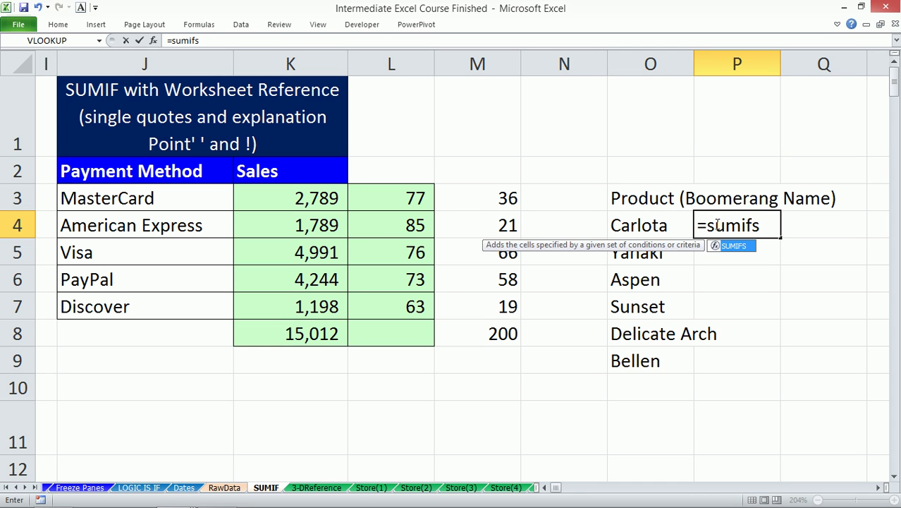
pyautogui.press('Tab')
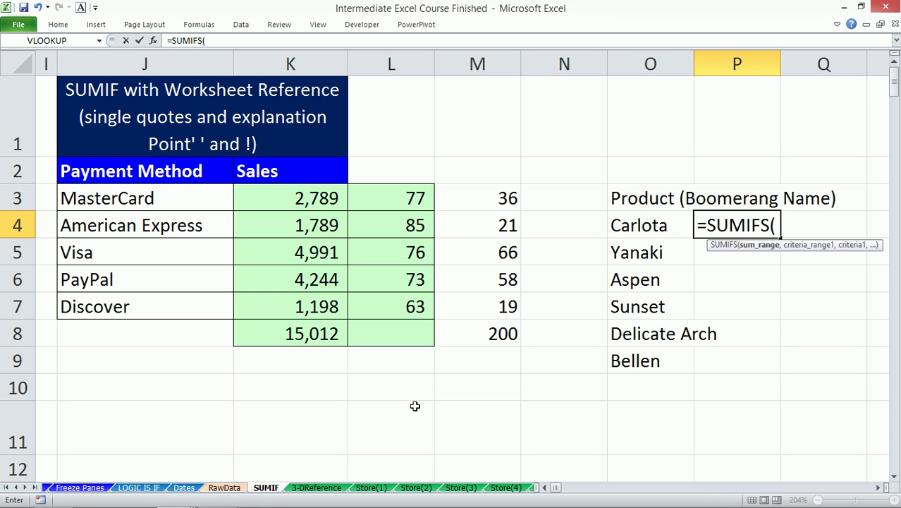
pyautogui.click(225, 488)
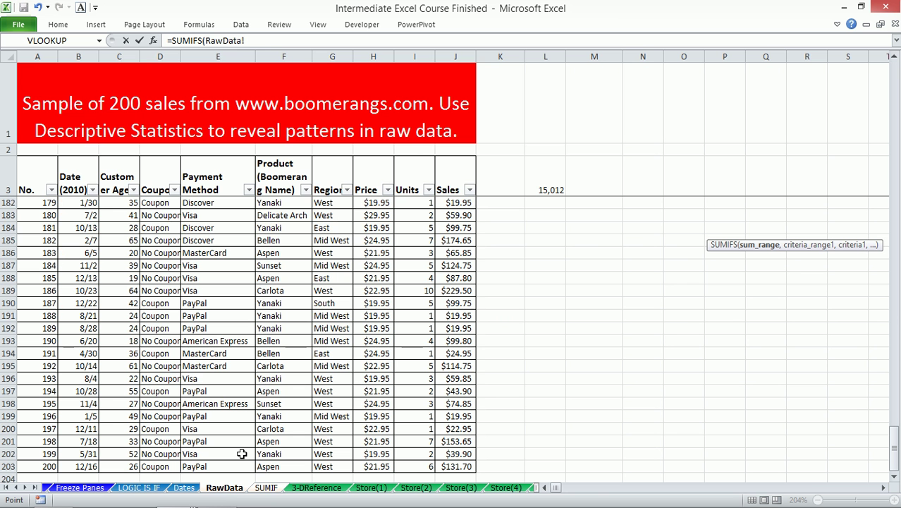
pyautogui.click(450, 56)
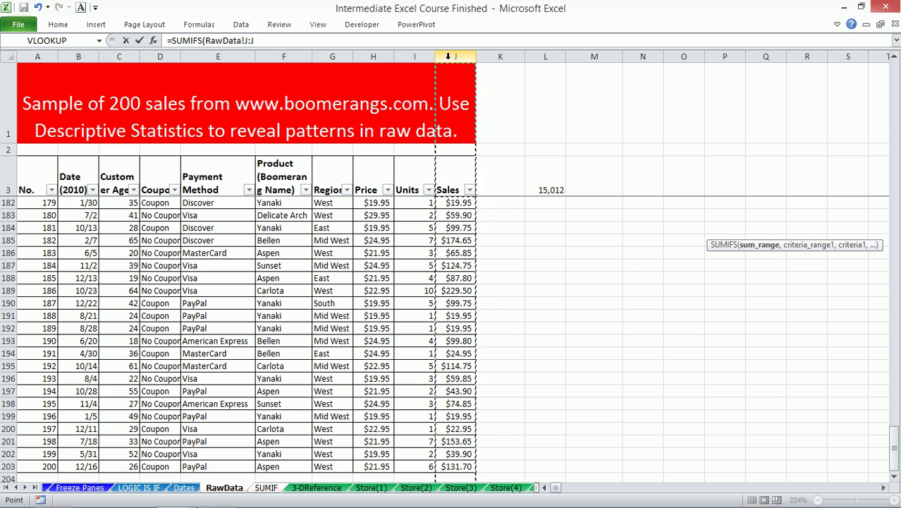
pyautogui.write(',')
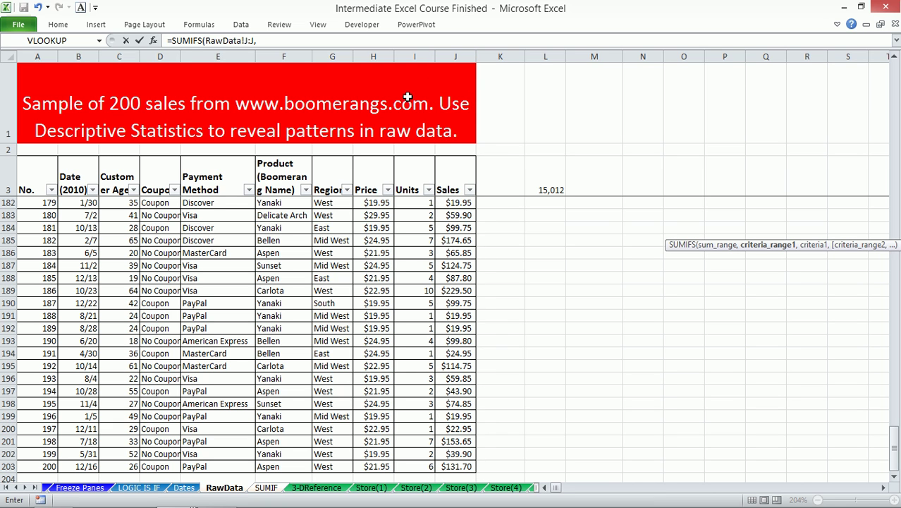
pyautogui.click(284, 49)
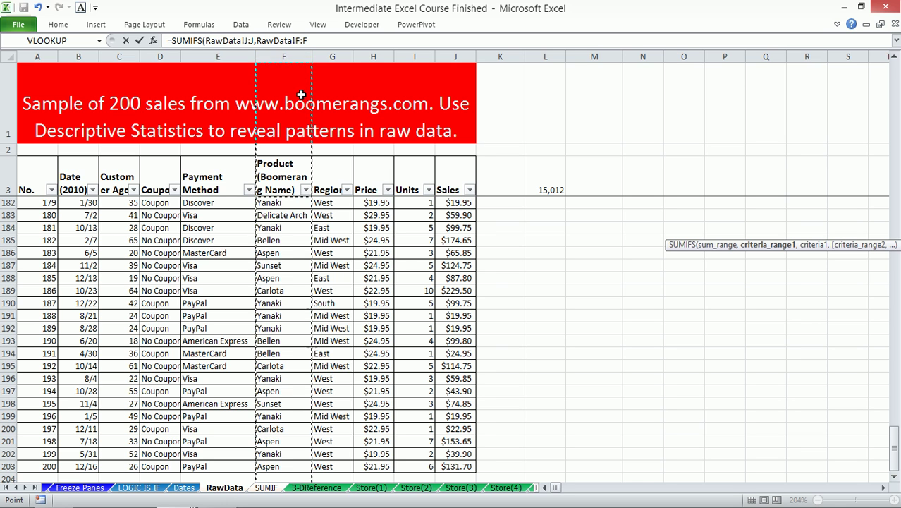
pyautogui.write(',')
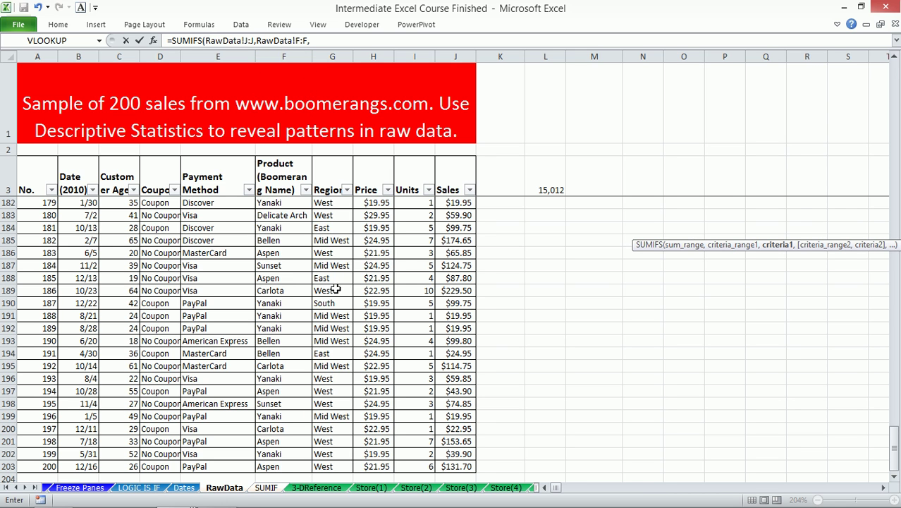
pyautogui.click(266, 487)
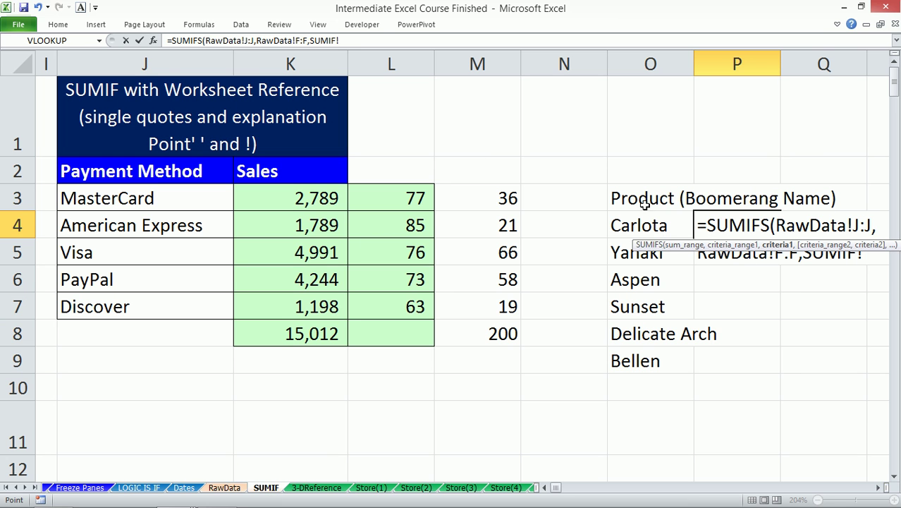
pyautogui.click(635, 224)
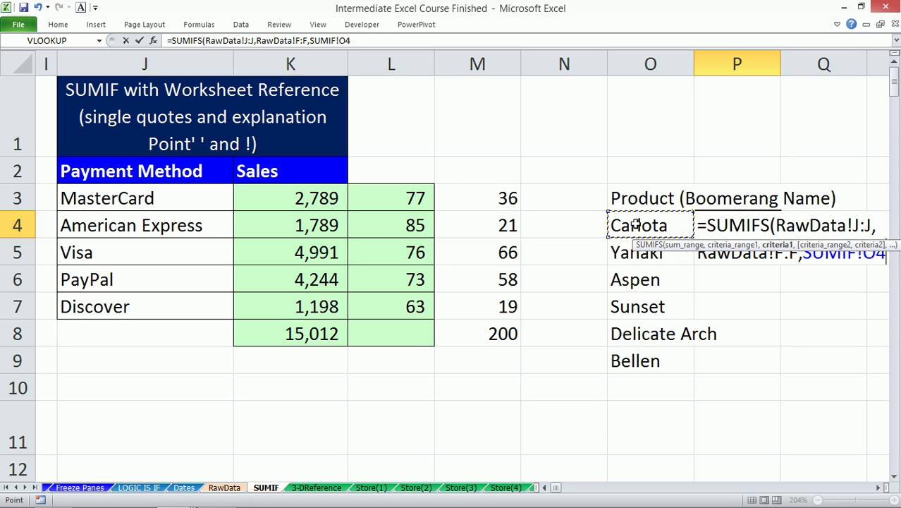
pyautogui.hotkey('ctrl', 'Return')
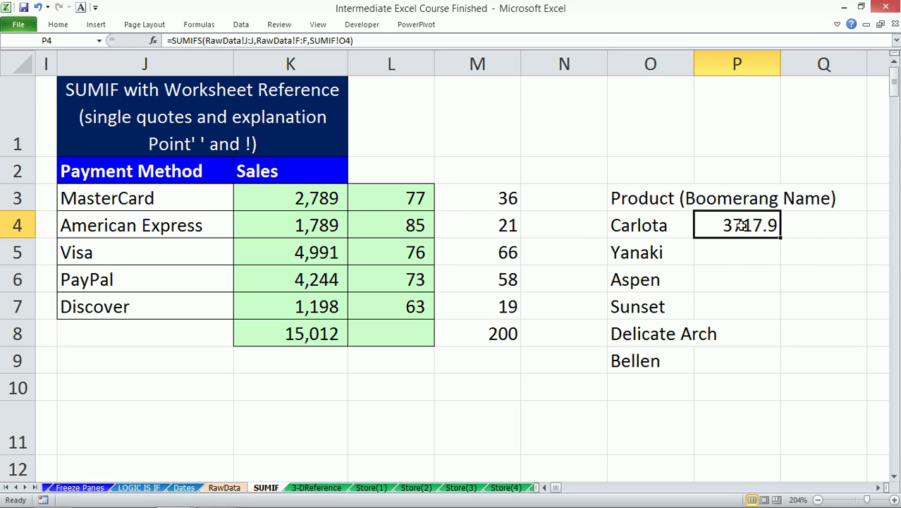
# - Remove the redundant SUMIF! sheet prefix from the P4 formula
pyautogui.click(310, 40)
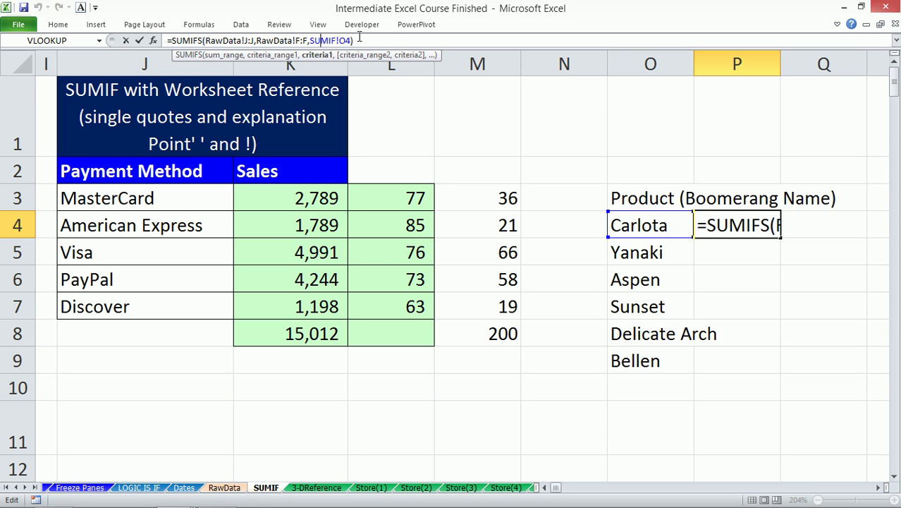
pyautogui.moveTo(339, 40); pyautogui.dragTo(311, 41)
pyautogui.press('Delete')
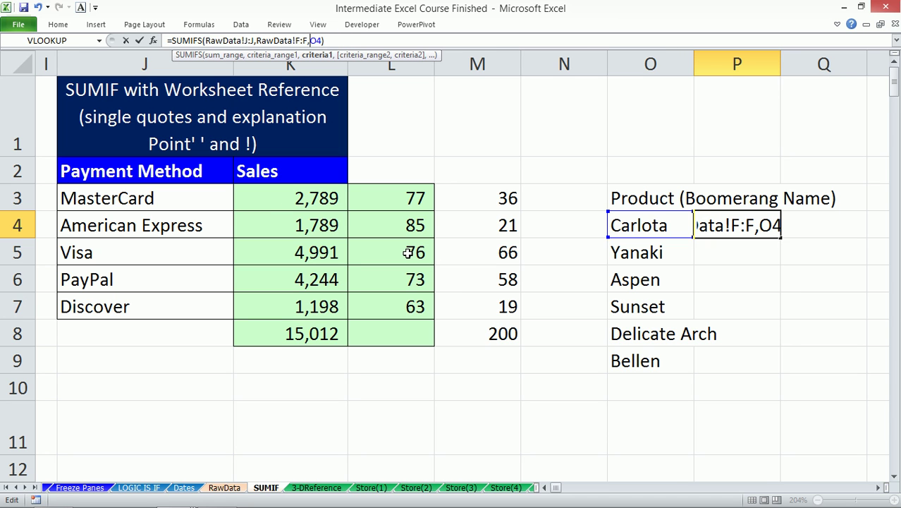
pyautogui.hotkey('ctrl', 'Return')
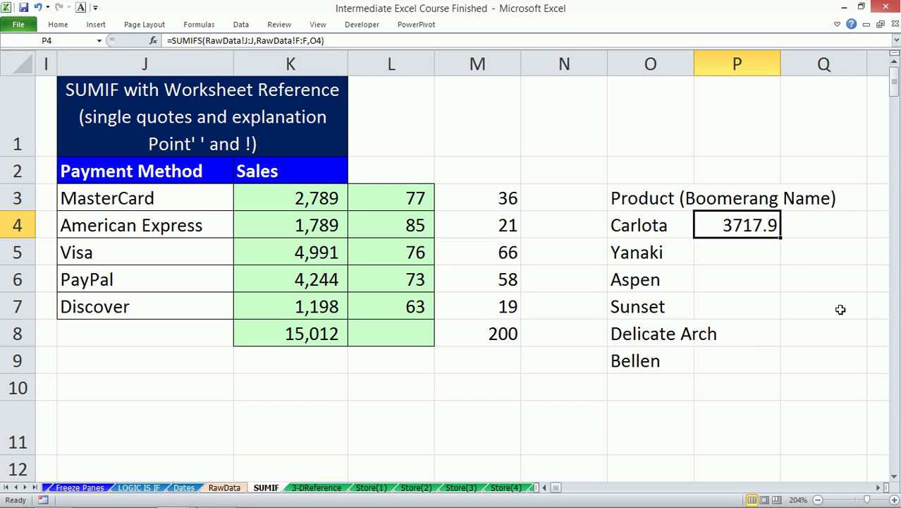
# - Fill the SUMIFS down to P9 and add an AutoSum grand total in P10
pyautogui.click(785, 243)
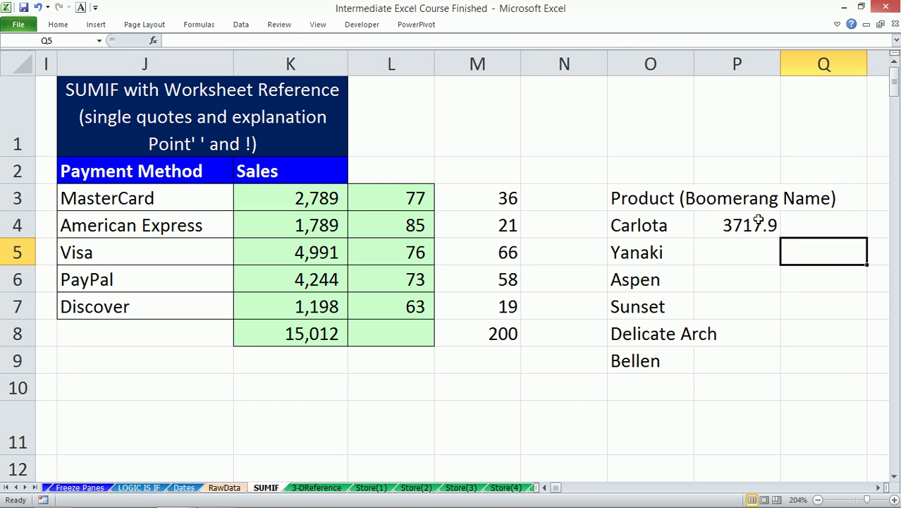
pyautogui.click(760, 216)
pyautogui.doubleClick(780, 237)
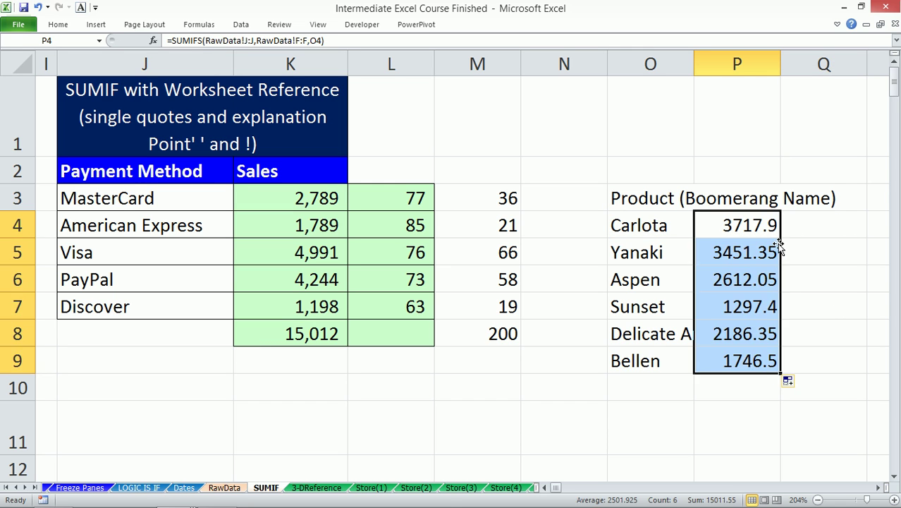
pyautogui.click(732, 385)
pyautogui.hotkey('alt', '=')
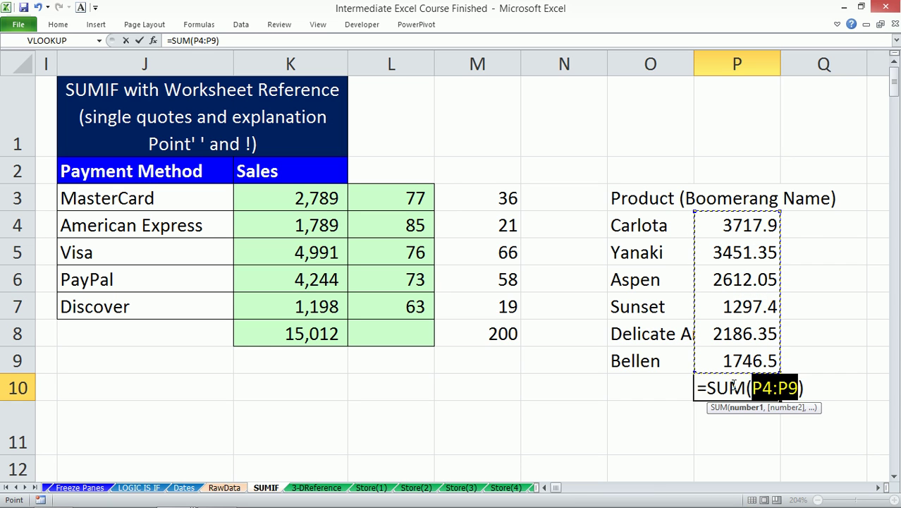
pyautogui.press('Return')
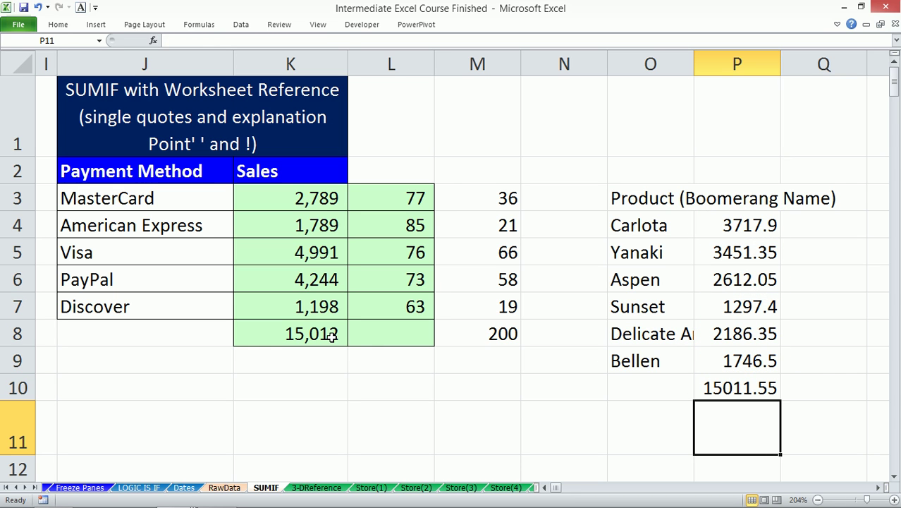
# - Copy K3's green bordered formatting onto O4:P10 with Format Painter
pyautogui.click(317, 201)
pyautogui.click(60, 25)
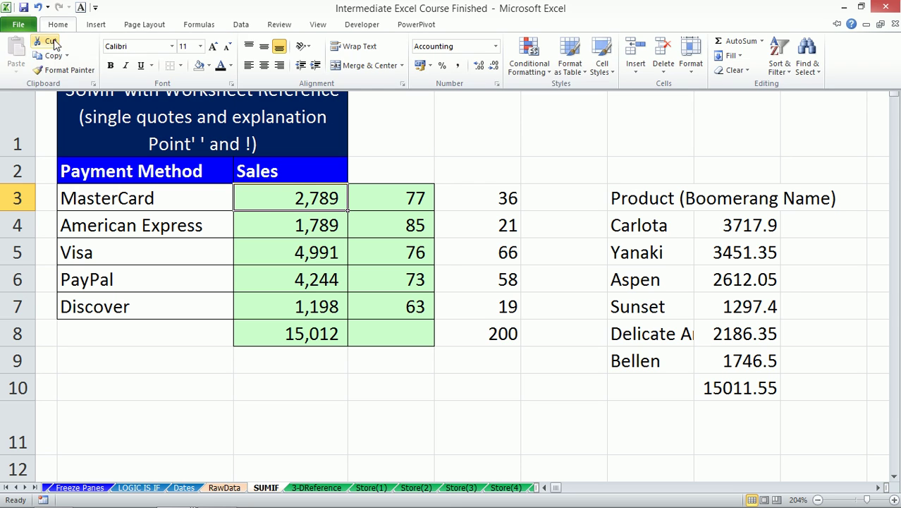
pyautogui.click(62, 70)
pyautogui.click(663, 222)
pyautogui.moveTo(662, 222); pyautogui.dragTo(743, 388)
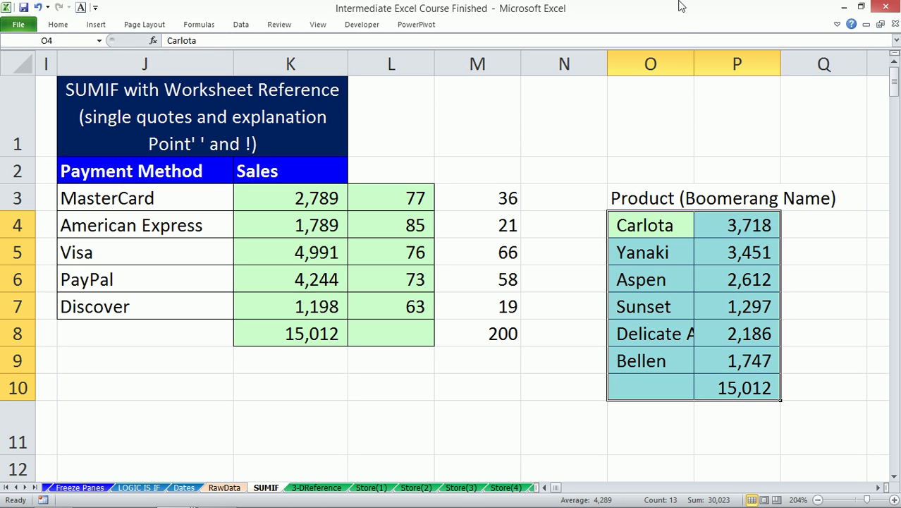
# - Widen column O so Delicate Arch fits, check the totals, and return to RawData
pyautogui.moveTo(693, 64); pyautogui.dragTo(721, 63)
pyautogui.click(768, 307)
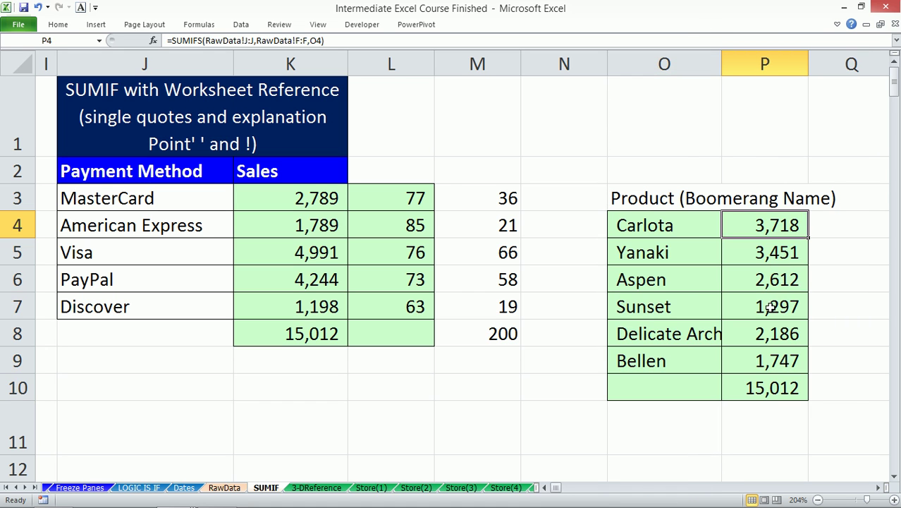
pyautogui.click(750, 384)
pyautogui.click(761, 237)
pyautogui.click(690, 234)
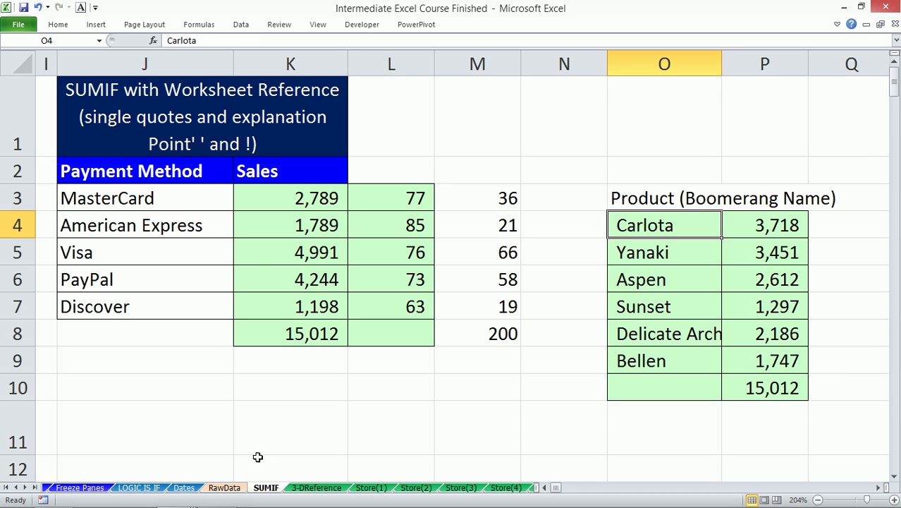
pyautogui.click(224, 487)
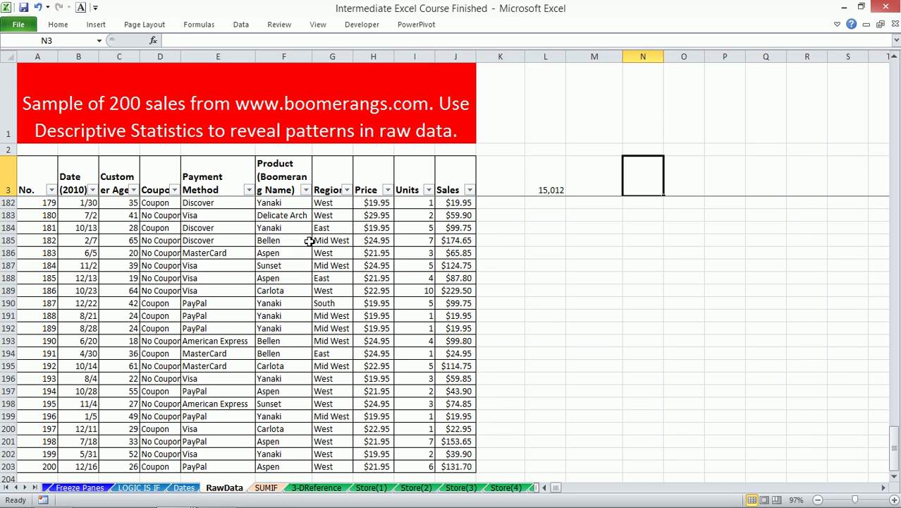
# - Create a PivotTable from the sales data at RawData!$L$3, replacing existing cells
pyautogui.click(309, 240)
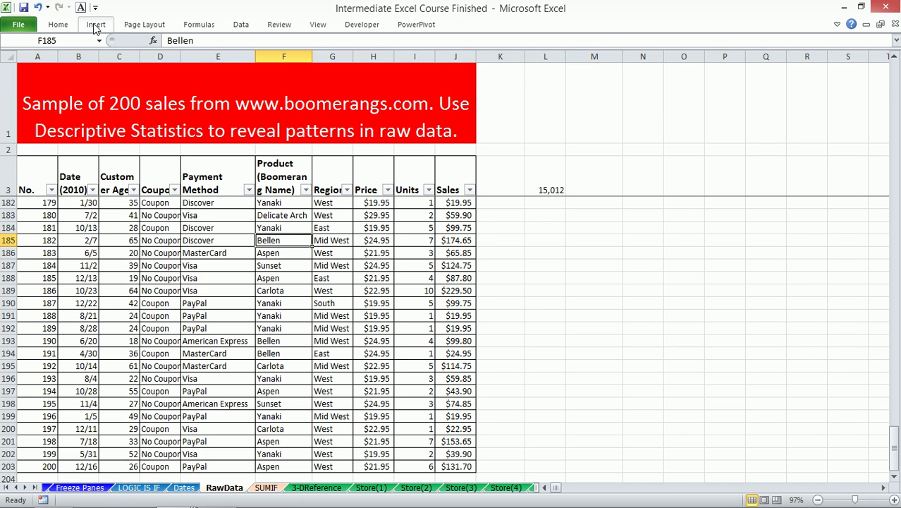
pyautogui.click(96, 25)
pyautogui.click(20, 43)
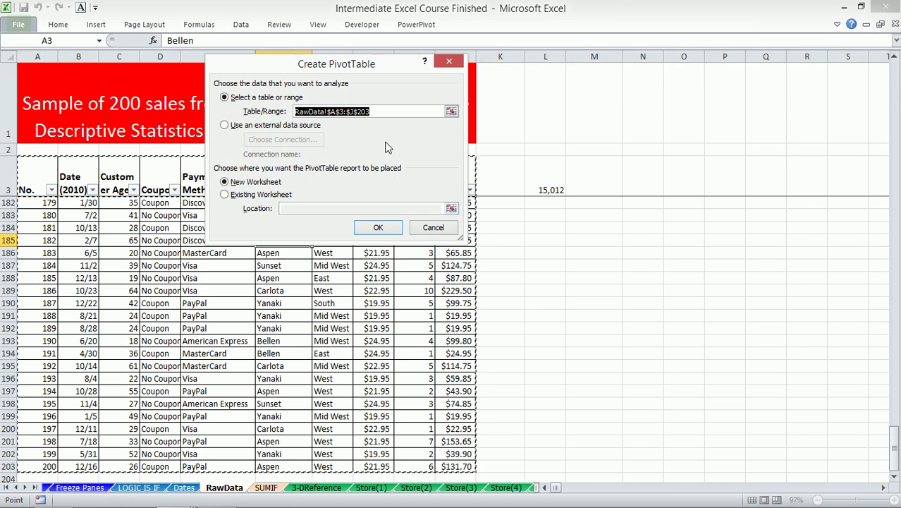
pyautogui.click(255, 195)
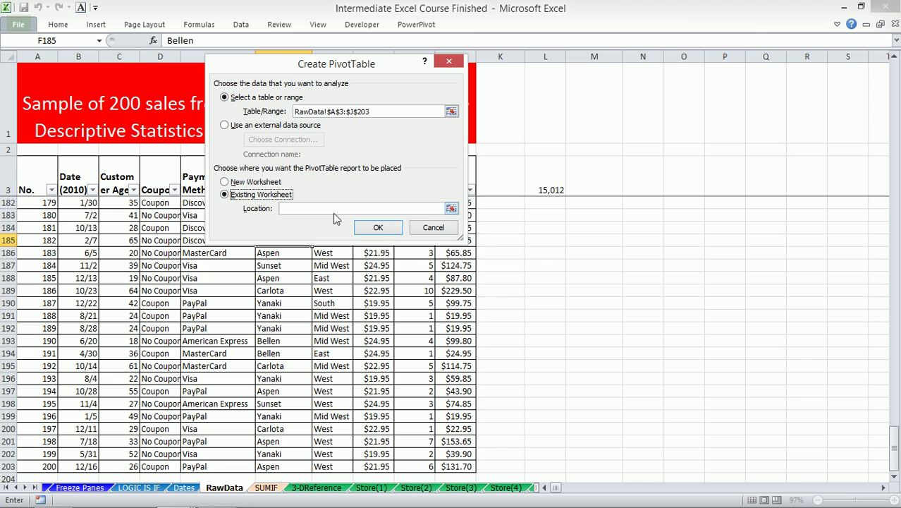
pyautogui.click(451, 208)
pyautogui.click(542, 178)
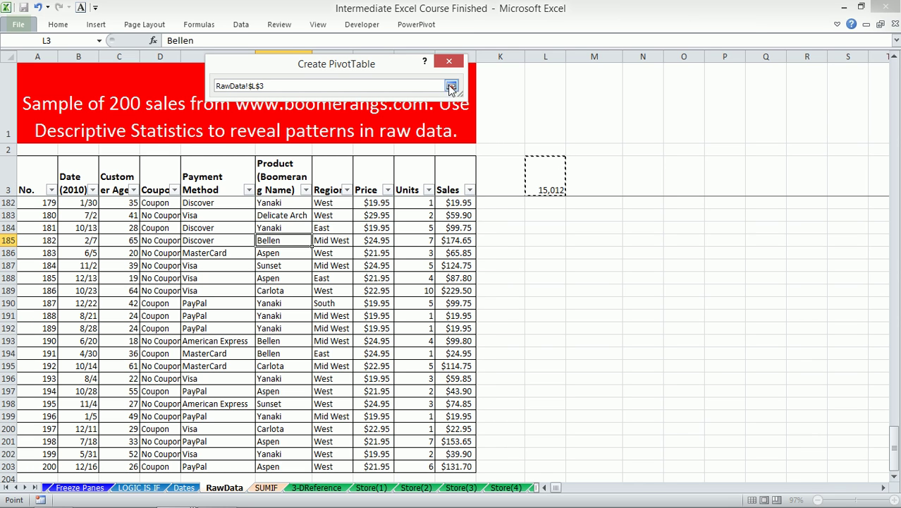
pyautogui.click(451, 85)
pyautogui.click(367, 227)
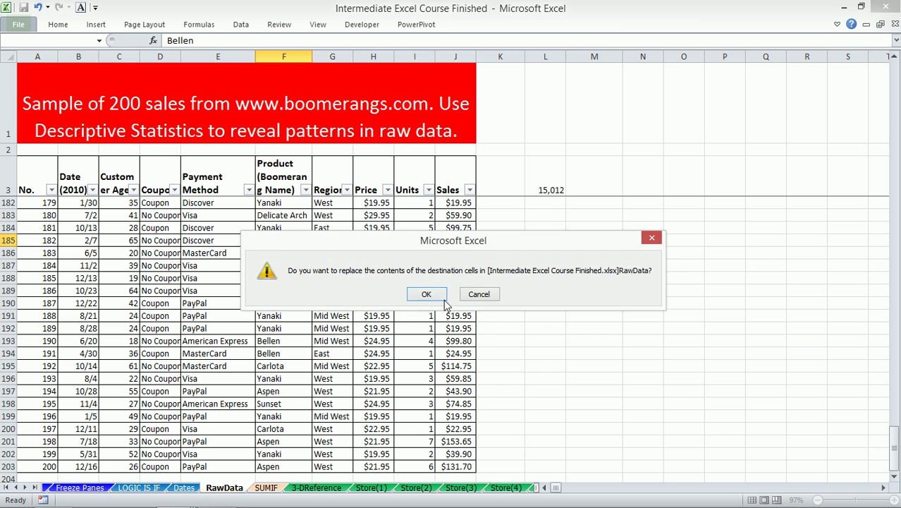
pyautogui.click(427, 294)
# - Put Payment Method in Row Labels and Sales in Values
pyautogui.scroll(5, 563, 240)
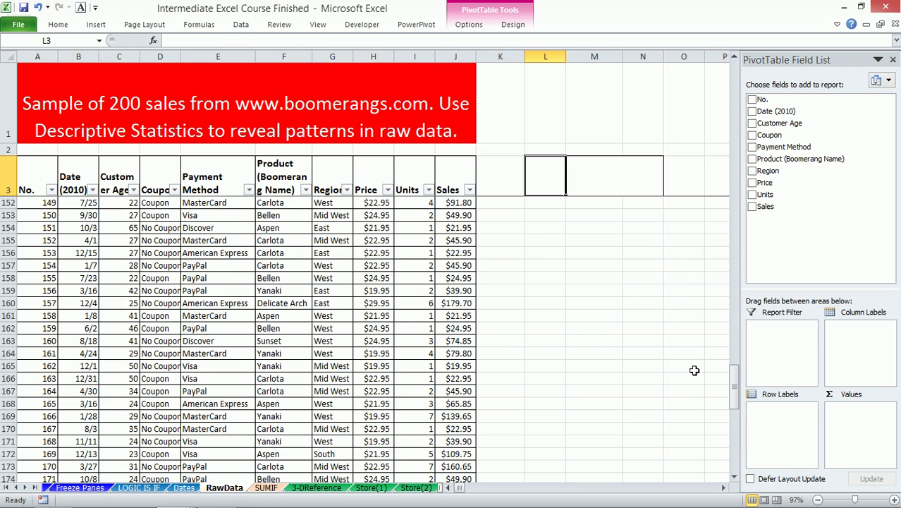
pyautogui.moveTo(734, 396)
pyautogui.mouseDown()
pyautogui.moveTo(733, 118)
pyautogui.moveTo(721, 81)
pyautogui.mouseUp()
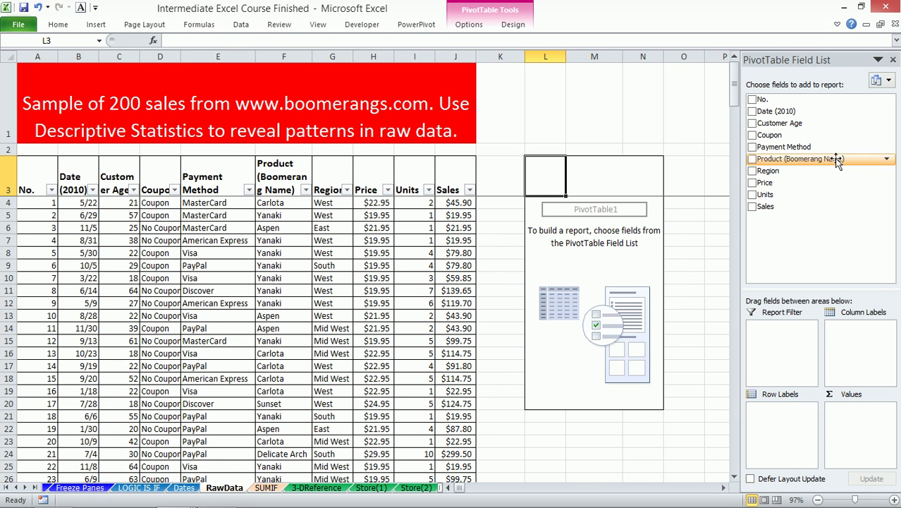
pyautogui.moveTo(808, 147); pyautogui.dragTo(785, 425)
pyautogui.moveTo(766, 207); pyautogui.dragTo(857, 425)
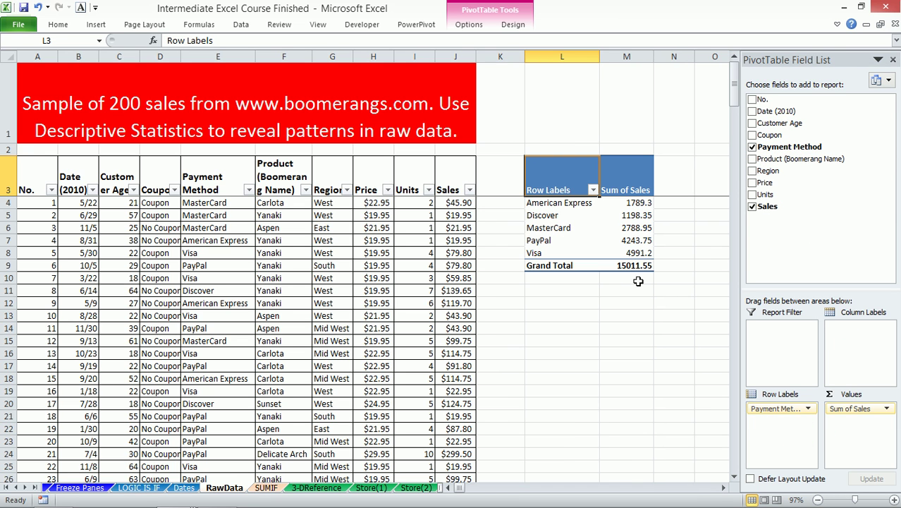
# - Format the pivot's Sum of Sales as Number with 1000 separator and 0 decimal places
pyautogui.rightClick(623, 204)
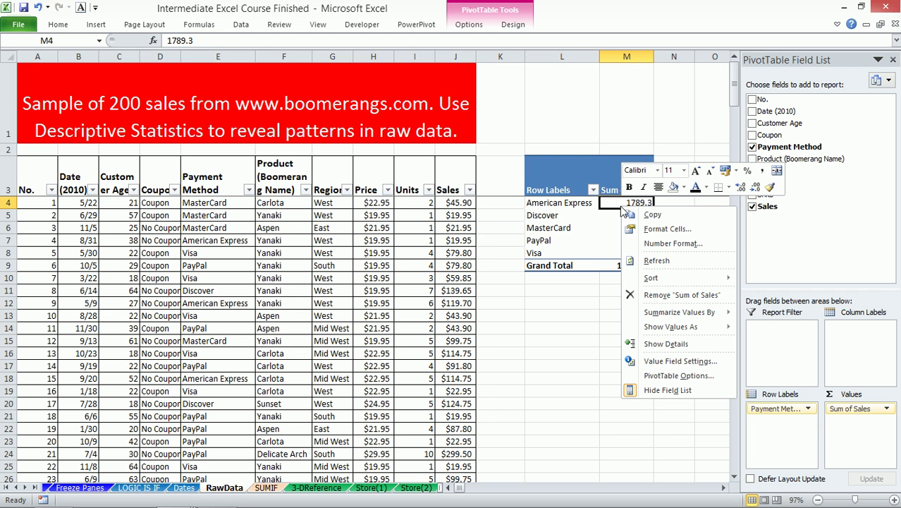
pyautogui.click(667, 244)
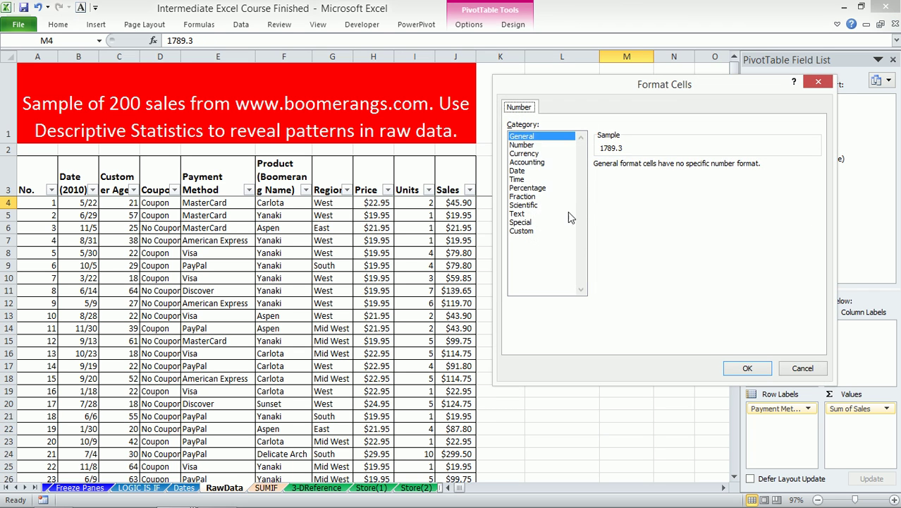
pyautogui.click(525, 145)
pyautogui.click(608, 181)
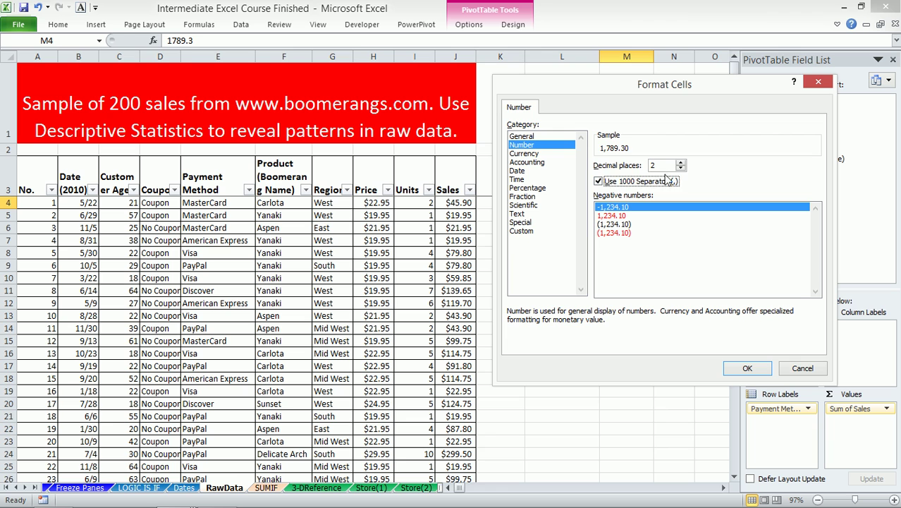
pyautogui.click(681, 168)
pyautogui.click(681, 168)
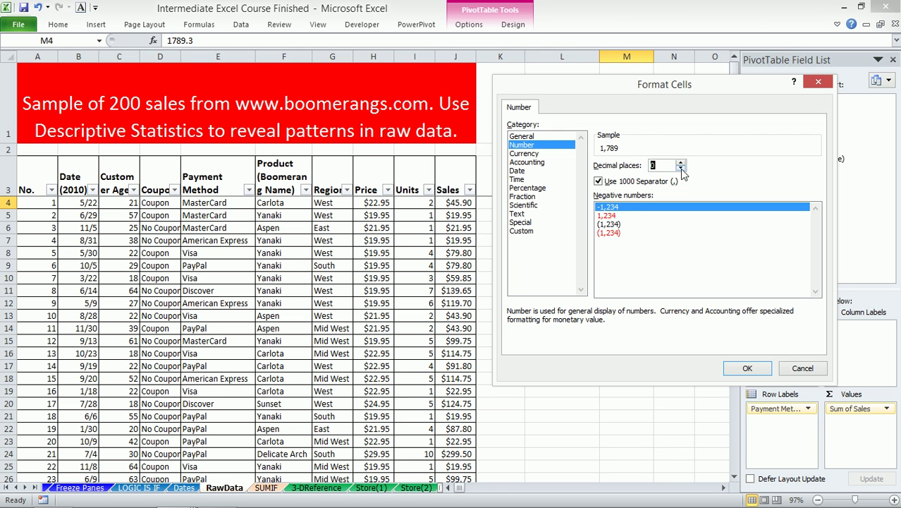
pyautogui.click(747, 368)
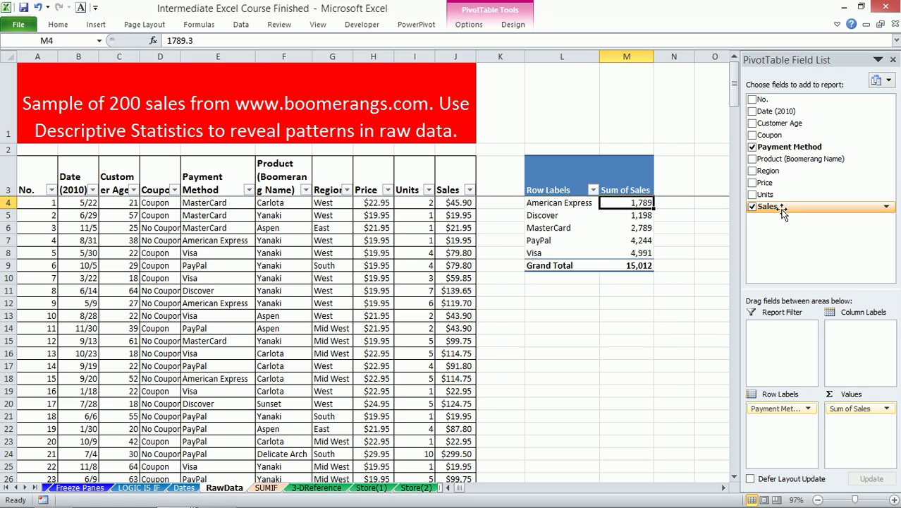
# - Add Region as column labels and Product (Boomerang Name) as row labels under Payment Method
pyautogui.moveTo(772, 170); pyautogui.dragTo(855, 333)
pyautogui.moveTo(723, 488); pyautogui.dragTo(724, 488)
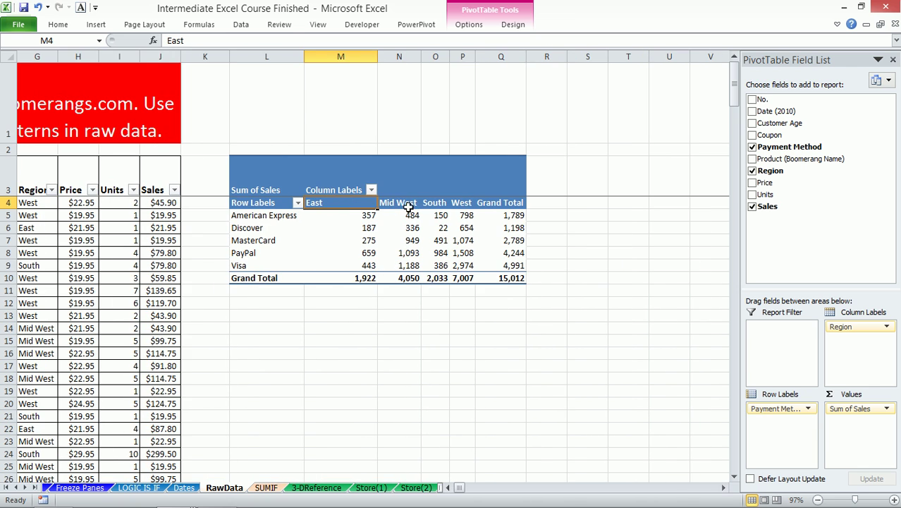
pyautogui.click(286, 215)
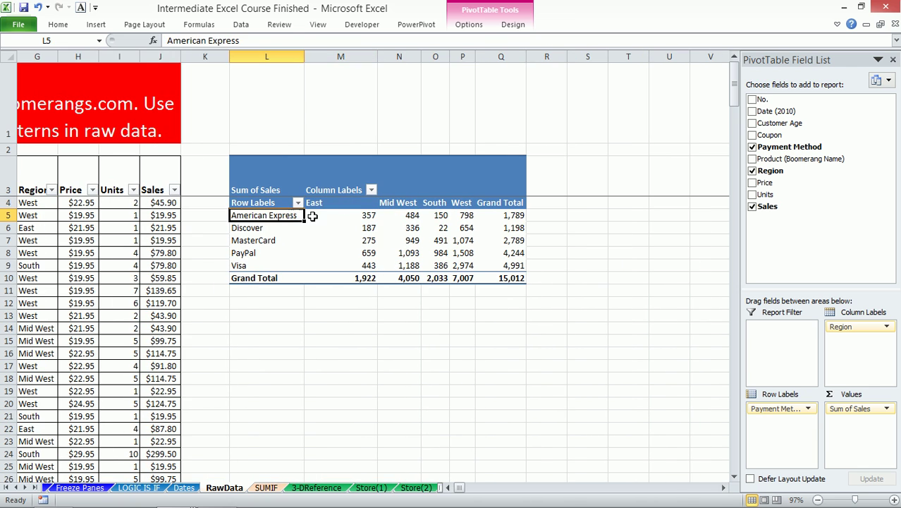
pyautogui.click(346, 215)
pyautogui.click(397, 215)
pyautogui.click(437, 214)
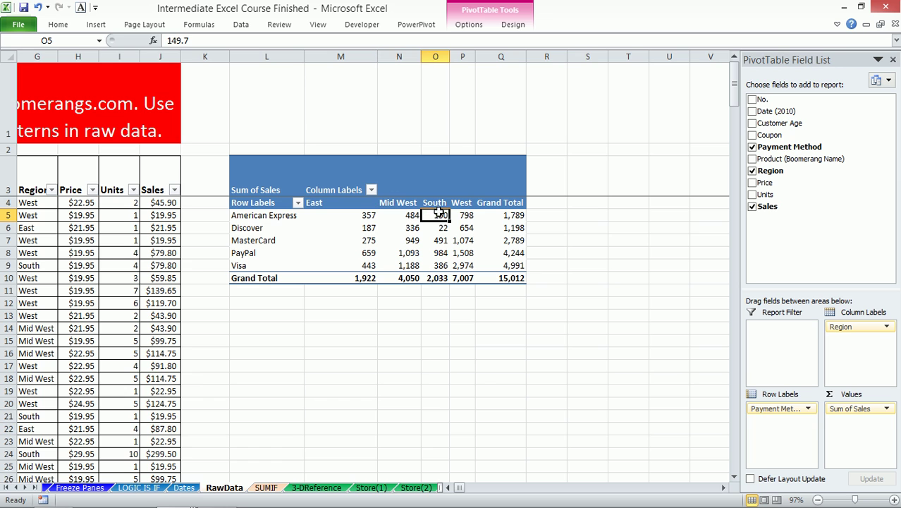
pyautogui.click(465, 216)
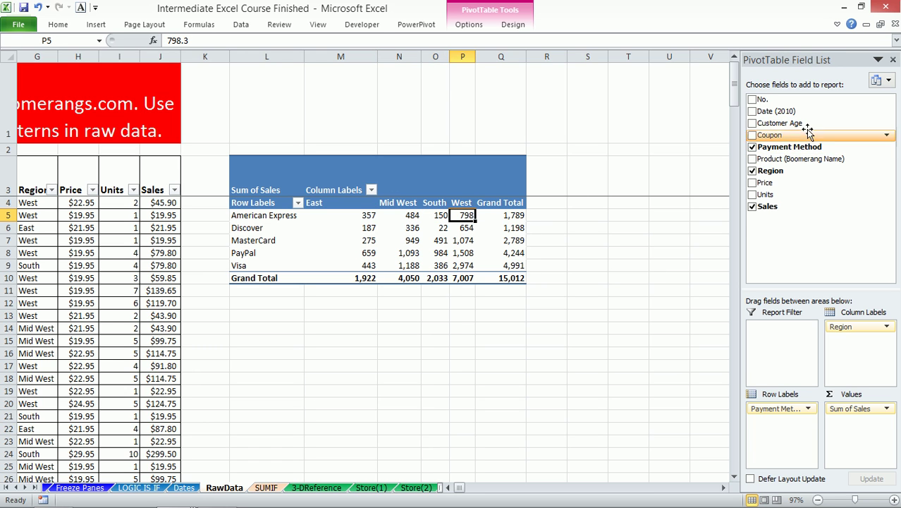
pyautogui.moveTo(800, 159); pyautogui.dragTo(779, 421)
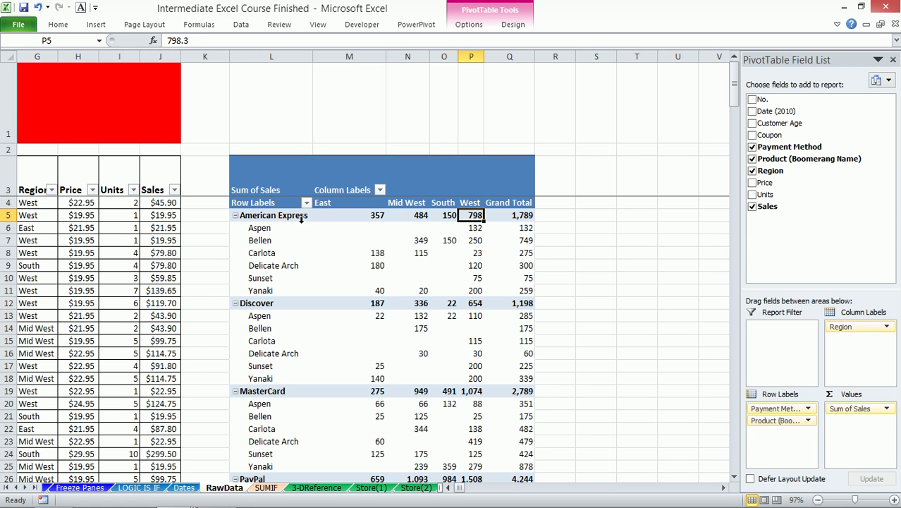
pyautogui.moveTo(271, 232); pyautogui.dragTo(260, 279)
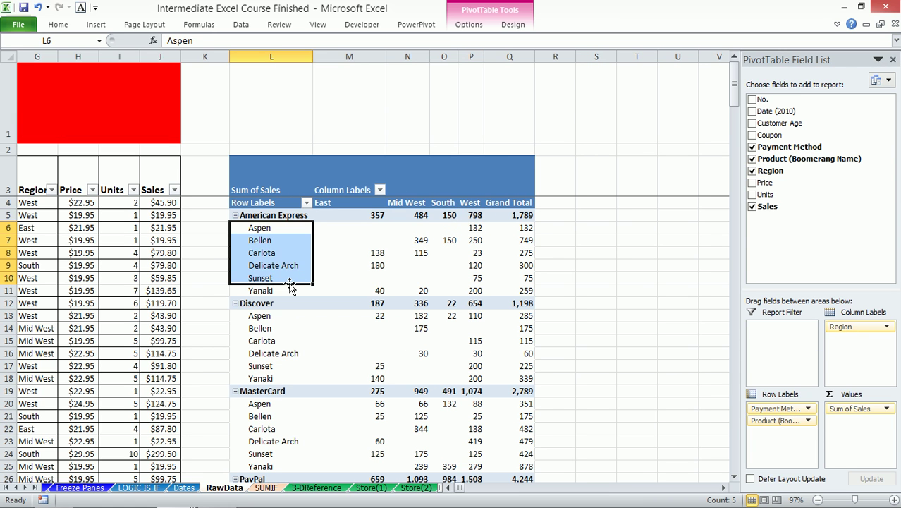
# - Move Payment Method below Product in Row Labels and add Units to Values
pyautogui.moveTo(791, 415); pyautogui.dragTo(775, 432)
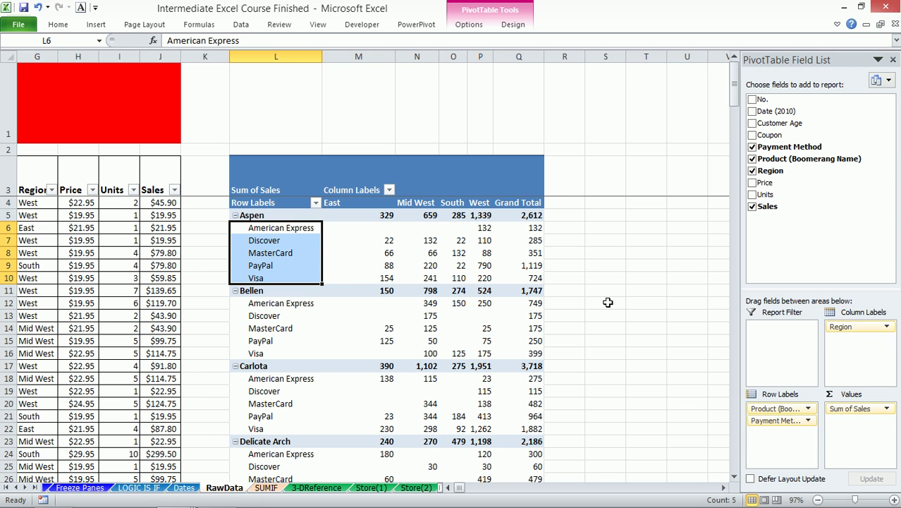
pyautogui.moveTo(822, 194); pyautogui.dragTo(858, 432)
pyautogui.click(360, 216)
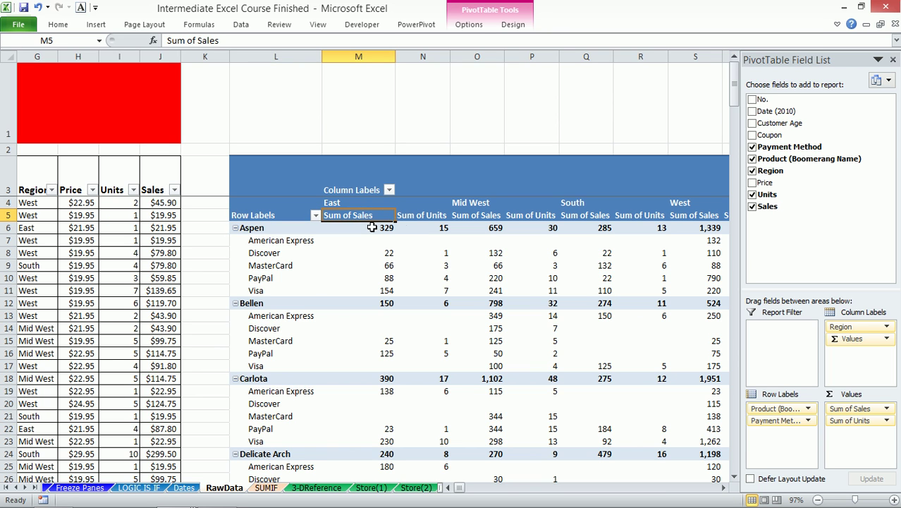
# - Add Coupon as a report filter and show only Coupon sales
pyautogui.click(431, 217)
pyautogui.moveTo(432, 270)
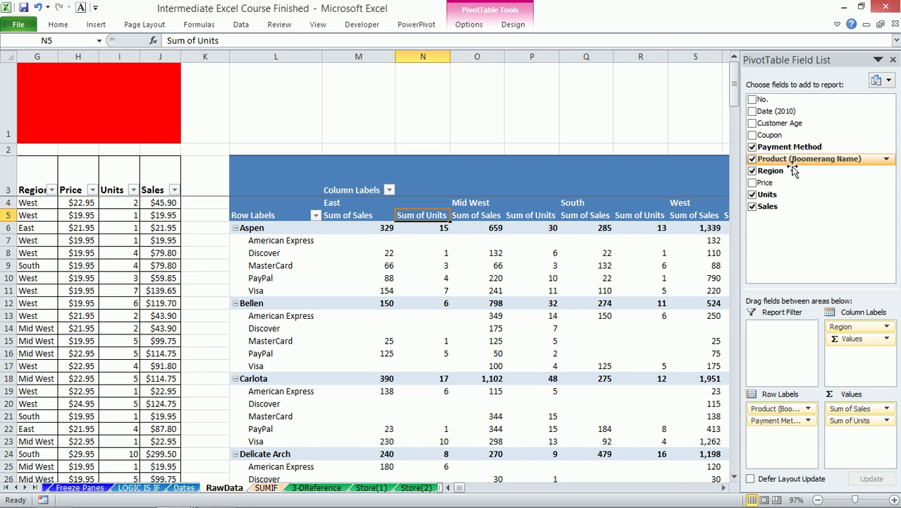
pyautogui.moveTo(771, 134); pyautogui.dragTo(781, 355)
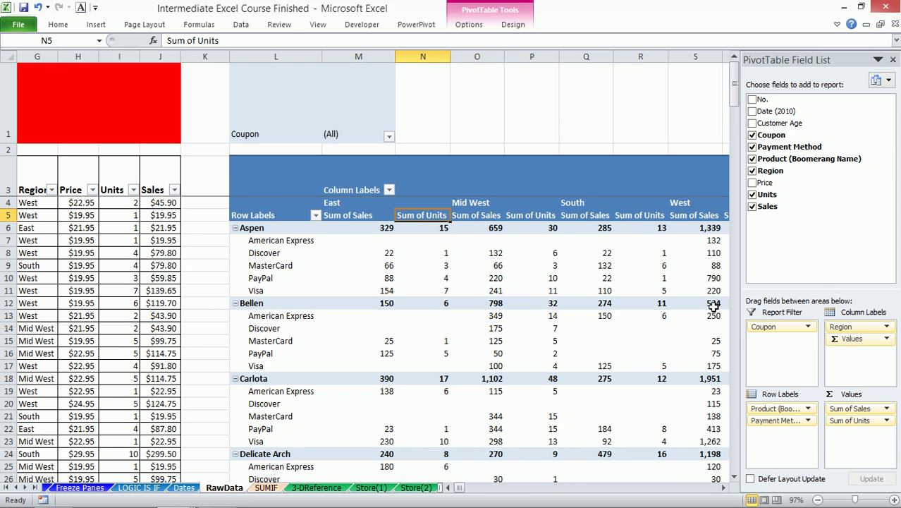
pyautogui.click(387, 135)
pyautogui.click(267, 178)
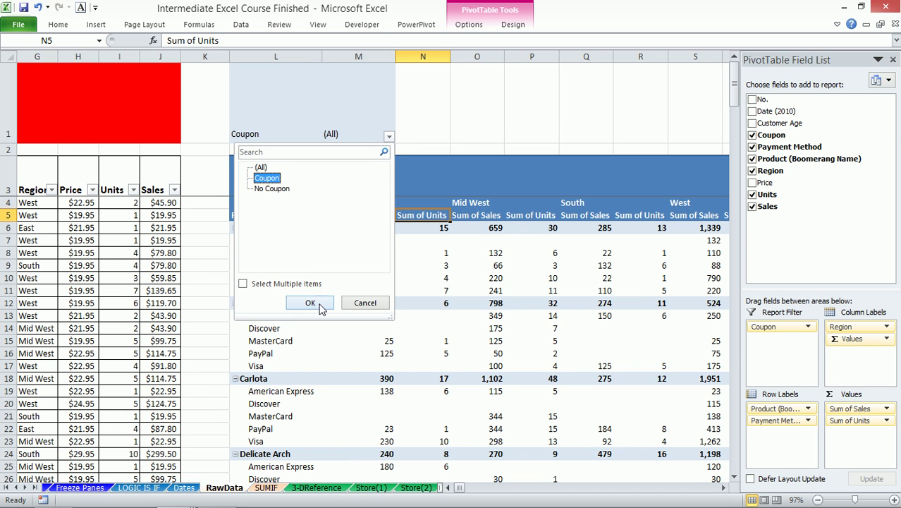
pyautogui.click(310, 303)
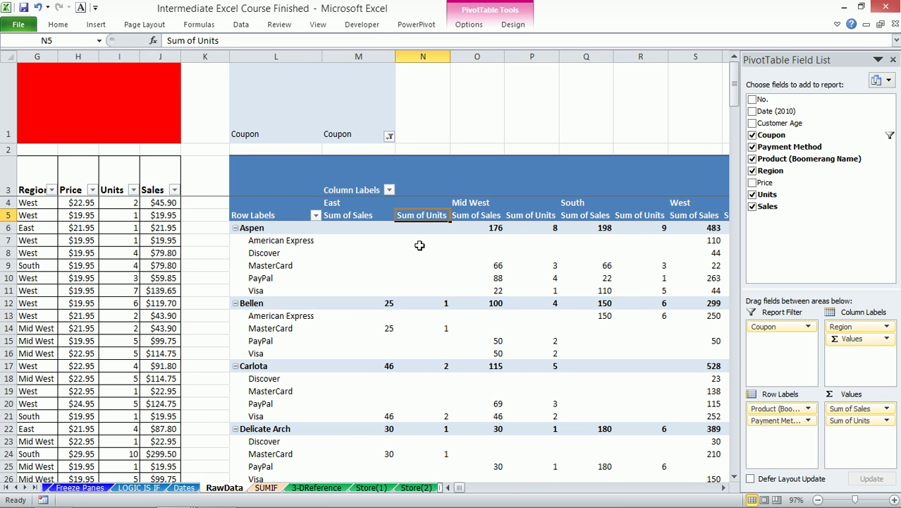
# - Switch the Coupon filter to No Coupon
pyautogui.click(389, 136)
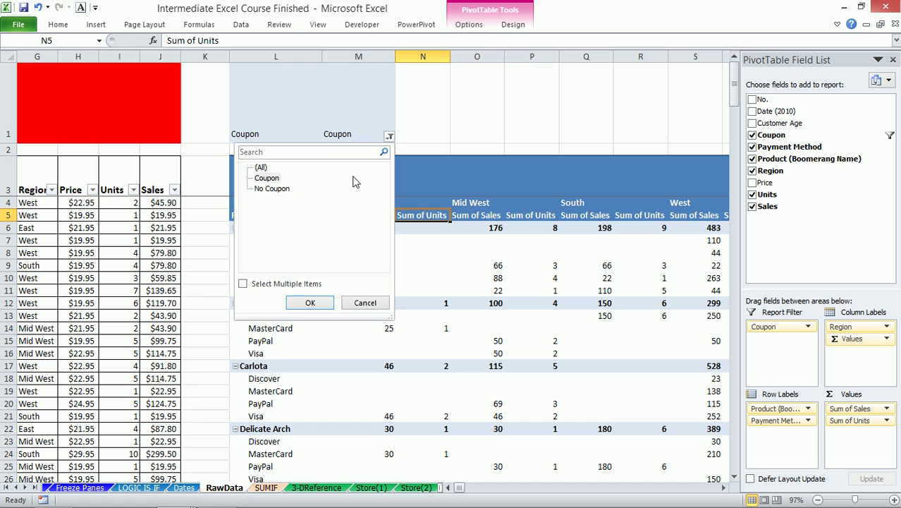
pyautogui.click(281, 192)
pyautogui.click(310, 302)
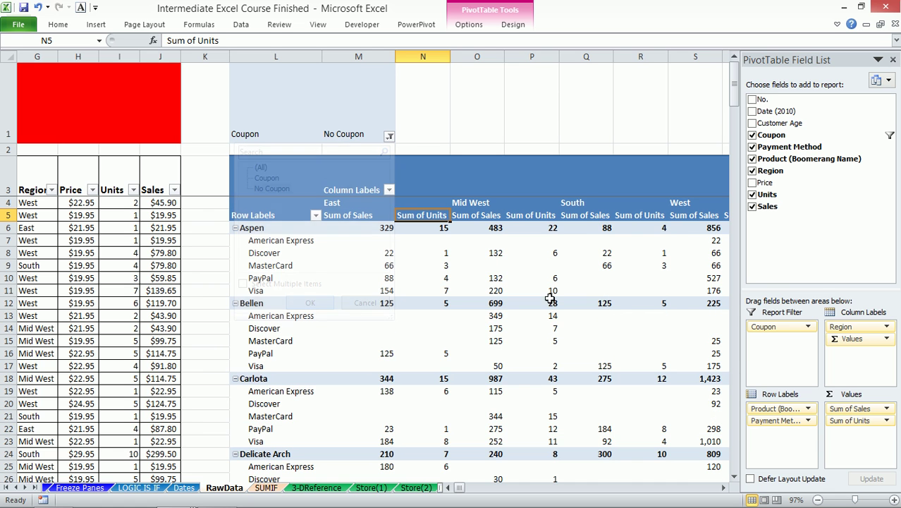
pyautogui.scroll(-9, 585, 338)
pyautogui.scroll(9, 588, 335)
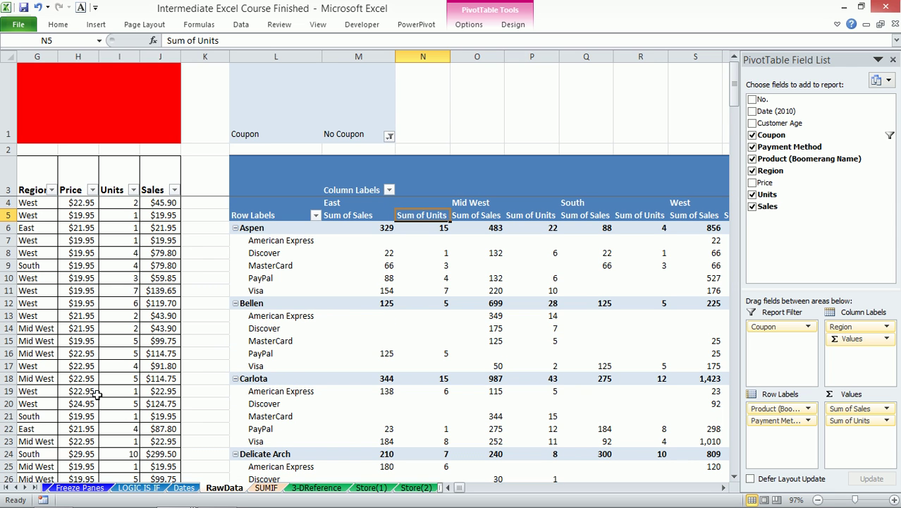
pyautogui.click(96, 393)
# - Copy the last data row (row 203) into row 204 of RawData
pyautogui.hotkey('ctrl', 'Left')
pyautogui.hotkey('ctrl', 'Down')
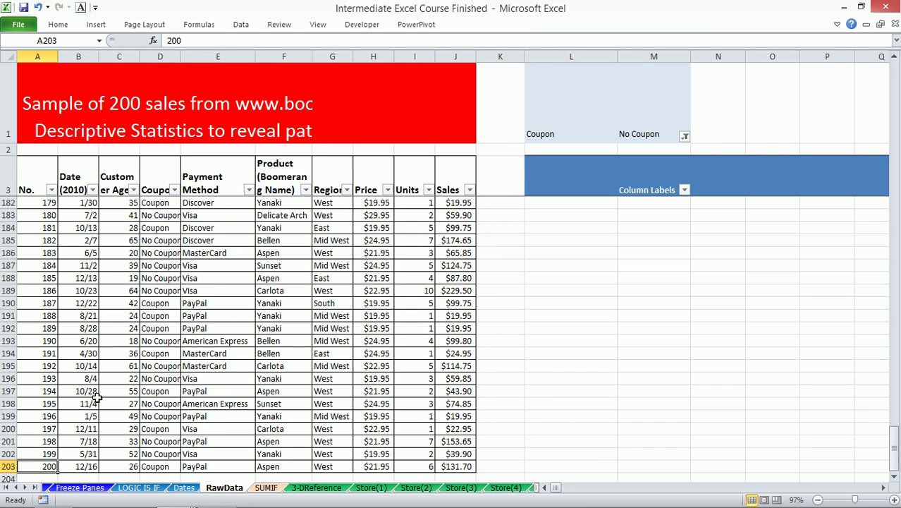
pyautogui.hotkey('ctrl', 'shift', 'Right')
pyautogui.hotkey('ctrl', 'c')
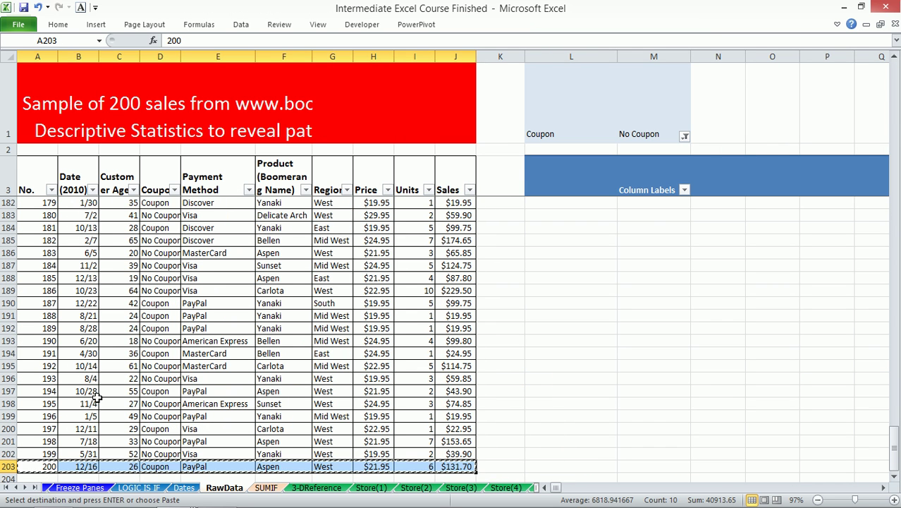
pyautogui.press('Down')
pyautogui.hotkey('ctrl', 'v')
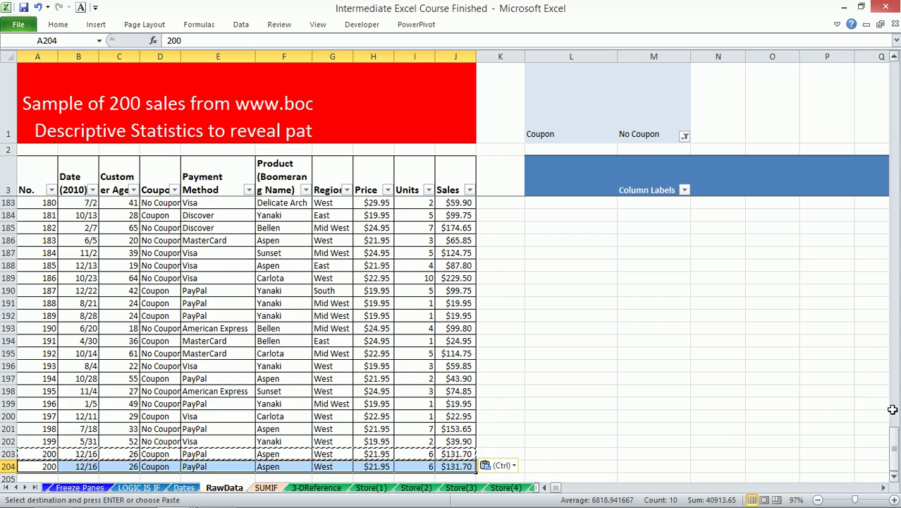
pyautogui.scroll(5, 740, 337)
pyautogui.scroll(20, 740, 337)
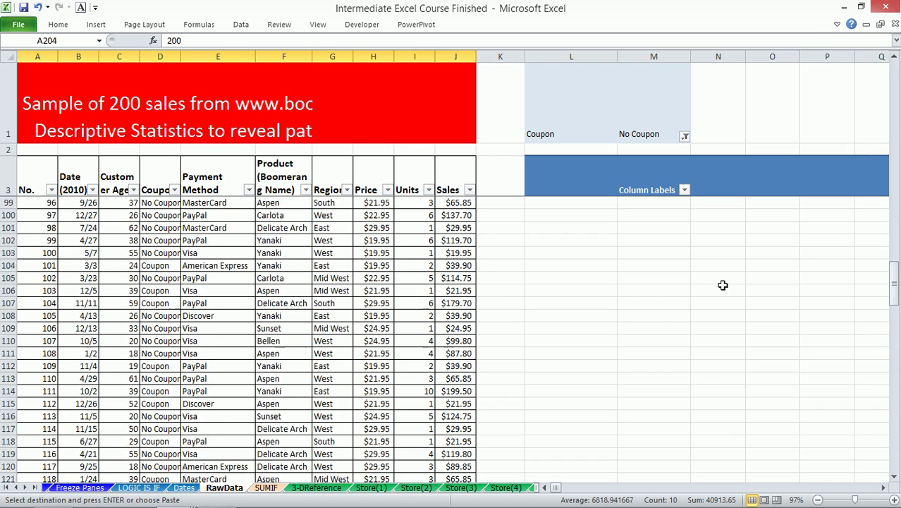
pyautogui.scroll(5, 712, 282)
# - Check the sales totals in K8 and P10 on the SUMIF sheet
pyautogui.click(646, 187)
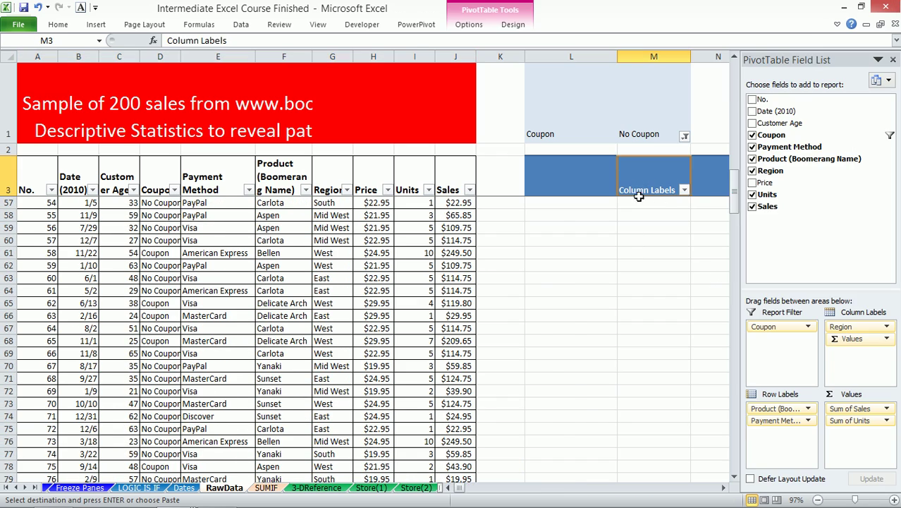
pyautogui.press('Down')
pyautogui.click(266, 488)
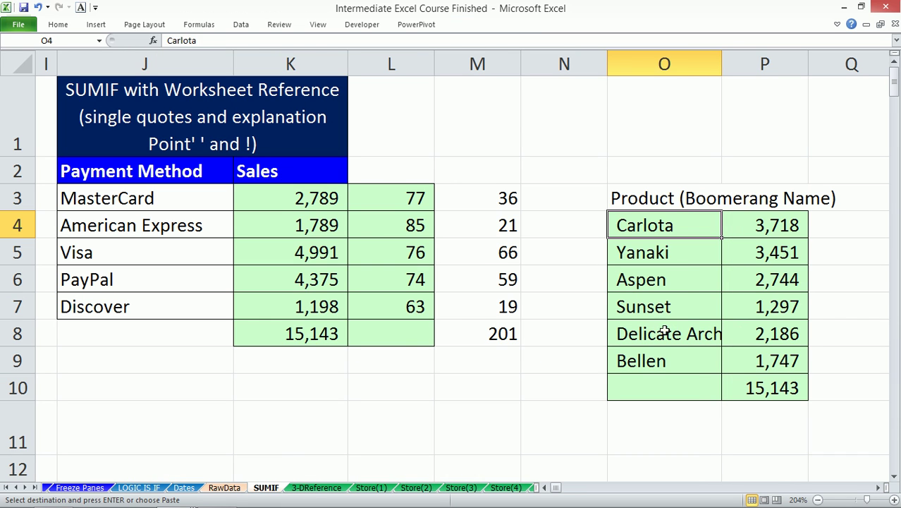
pyautogui.click(308, 329)
pyautogui.click(756, 390)
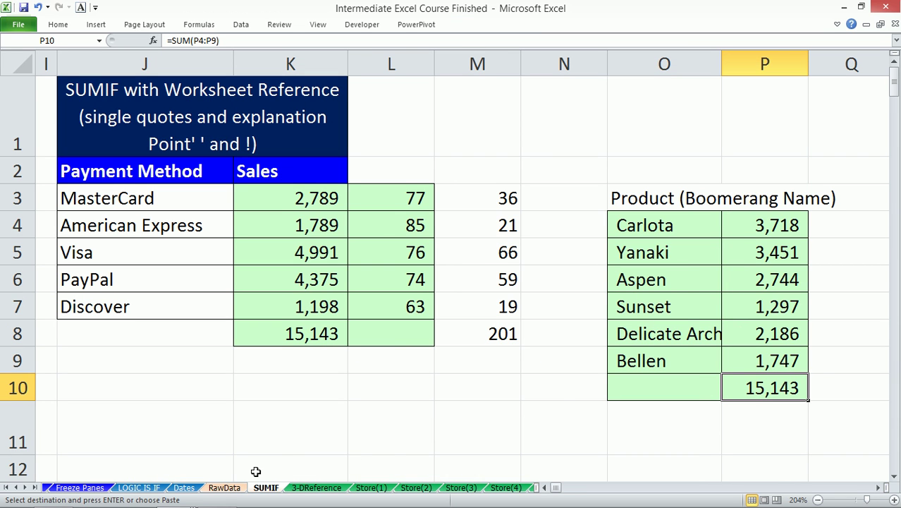
# - Copy the PayPal value 88 from pivot cell M10 on the RawData sheet
pyautogui.click(223, 489)
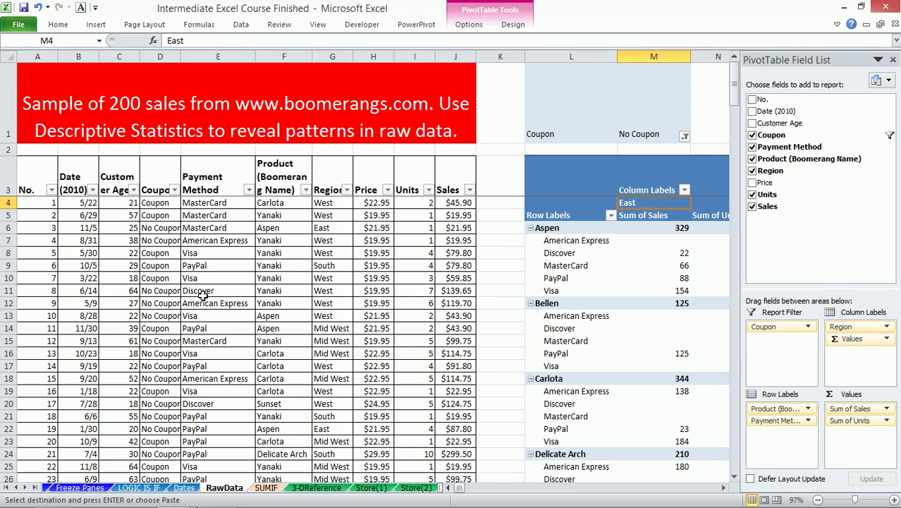
pyautogui.click(202, 292)
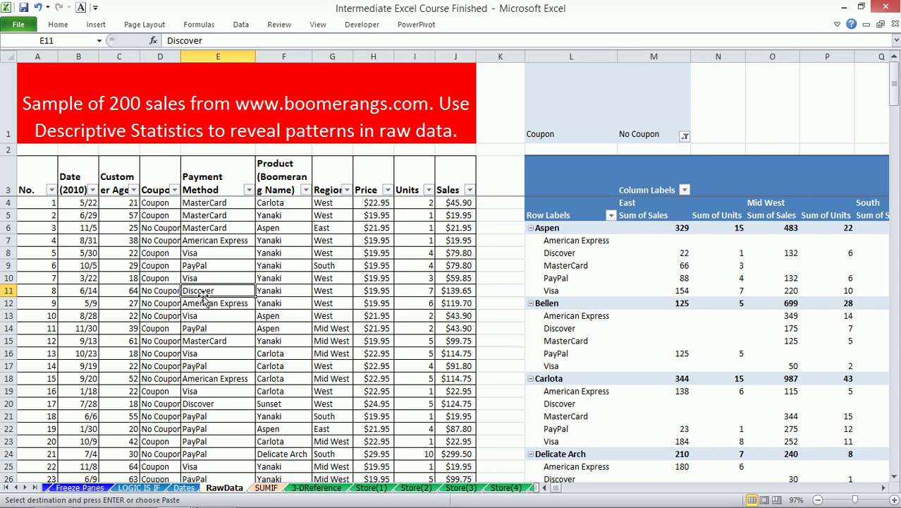
pyautogui.click(651, 273)
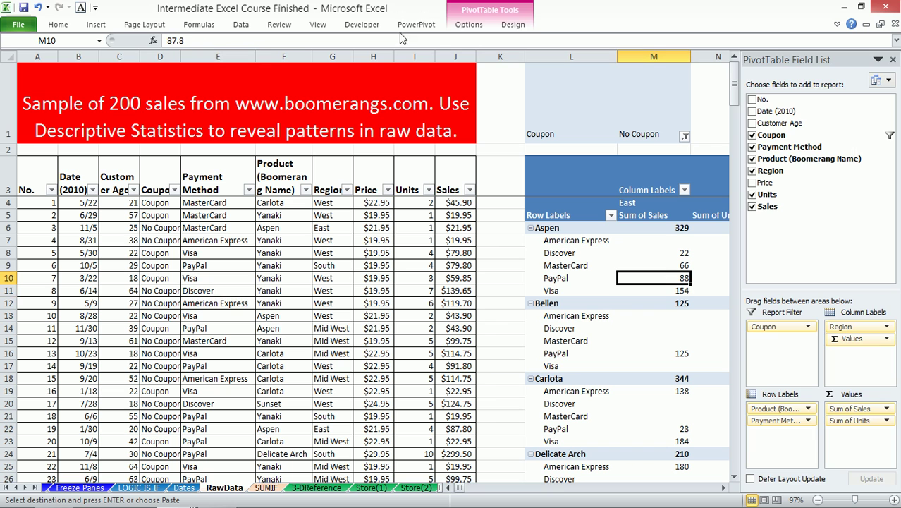
pyautogui.click(513, 24)
pyautogui.hotkey('ctrl', 'c')
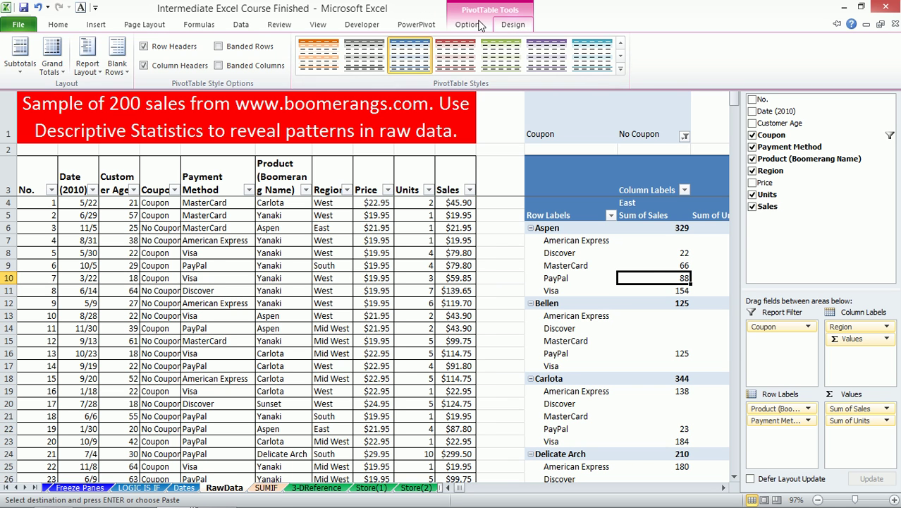
pyautogui.scroll(1, 402, 53)
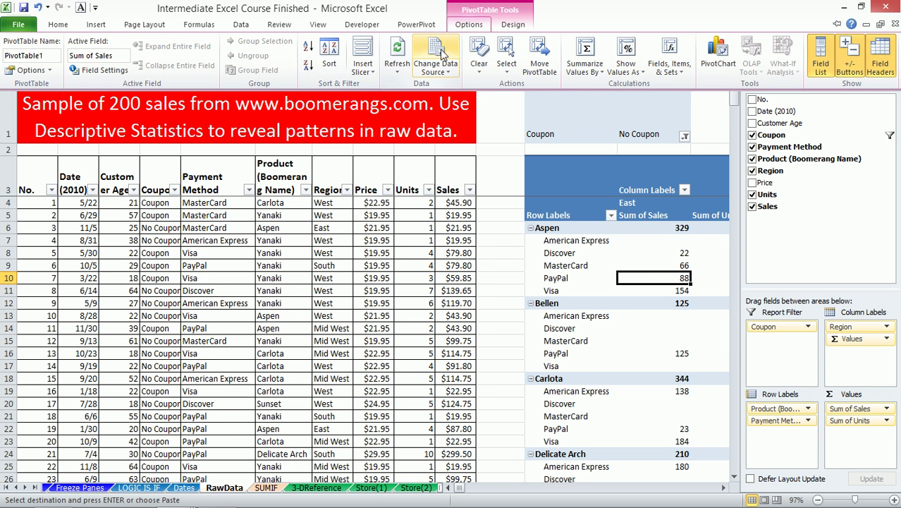
pyautogui.click(435, 52)
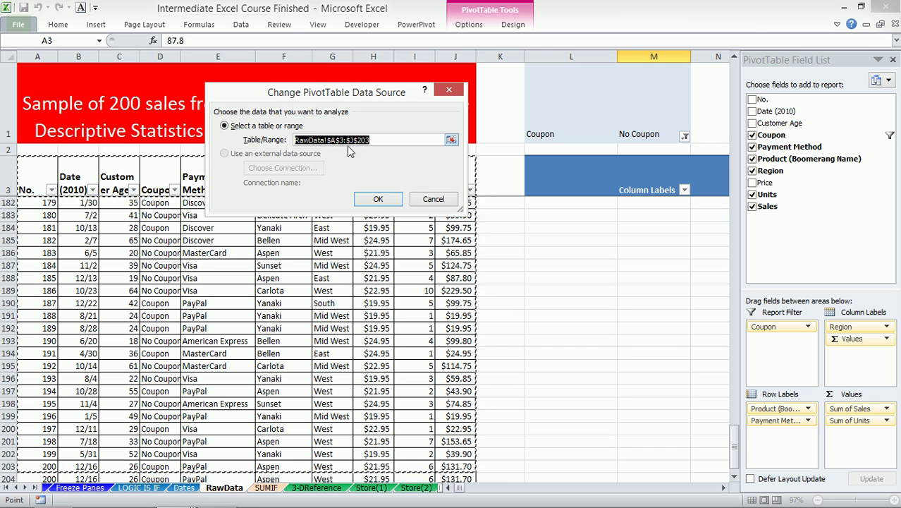
pyautogui.click(733, 475)
pyautogui.click(733, 475)
pyautogui.click(733, 475)
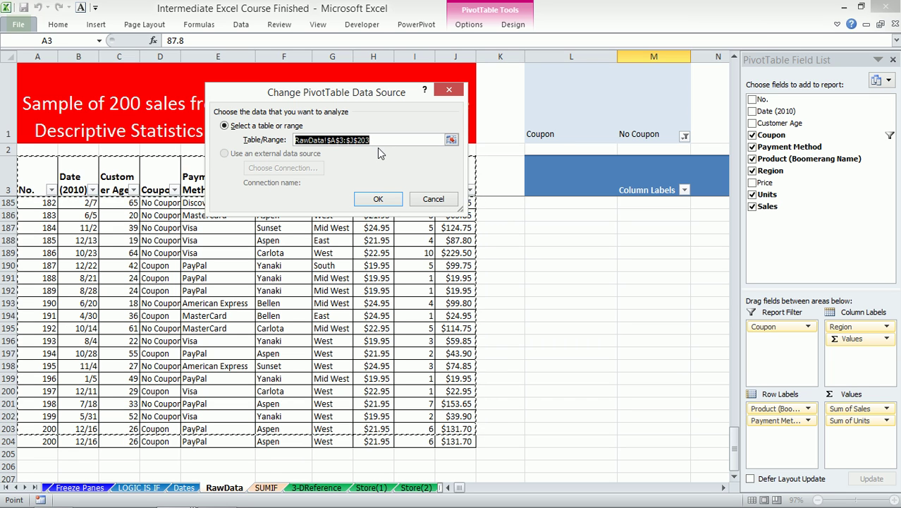
pyautogui.click(433, 200)
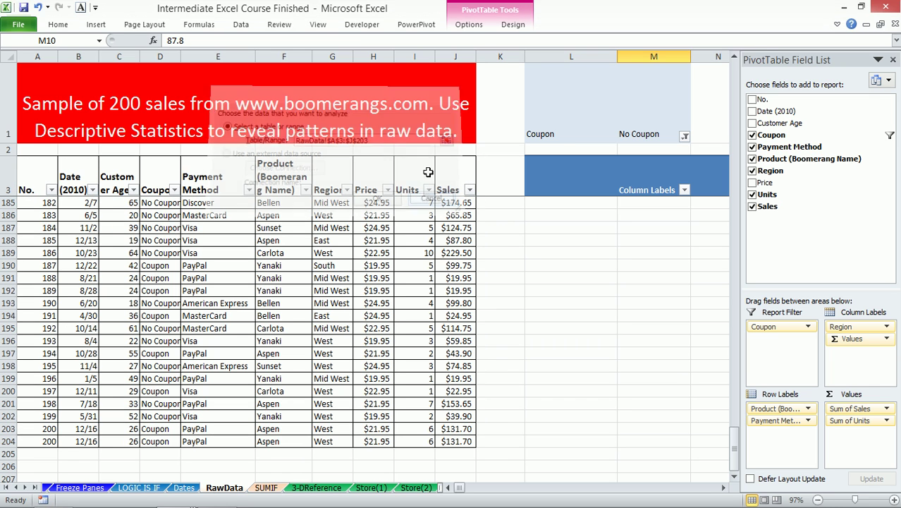
# - Define a new name pivotData referring to RawData A3:J203 in Name Manager
pyautogui.click(362, 24)
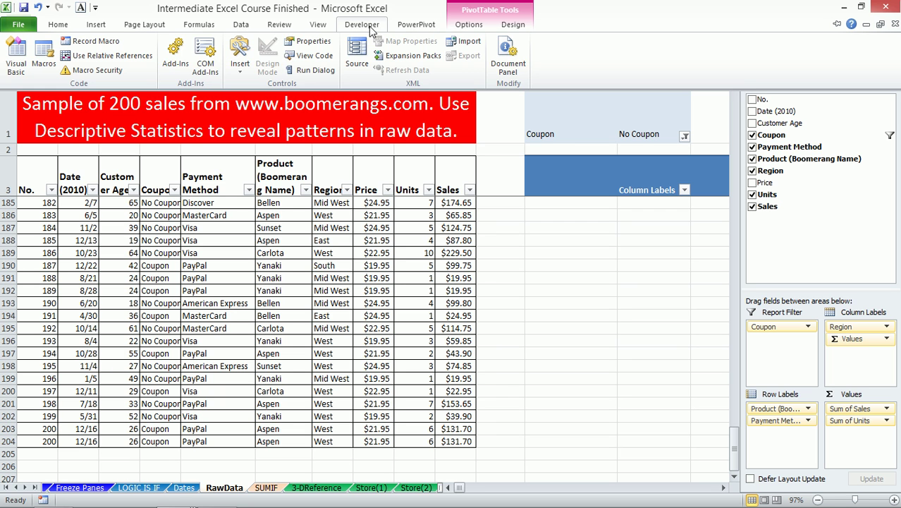
pyautogui.click(467, 25)
pyautogui.click(240, 25)
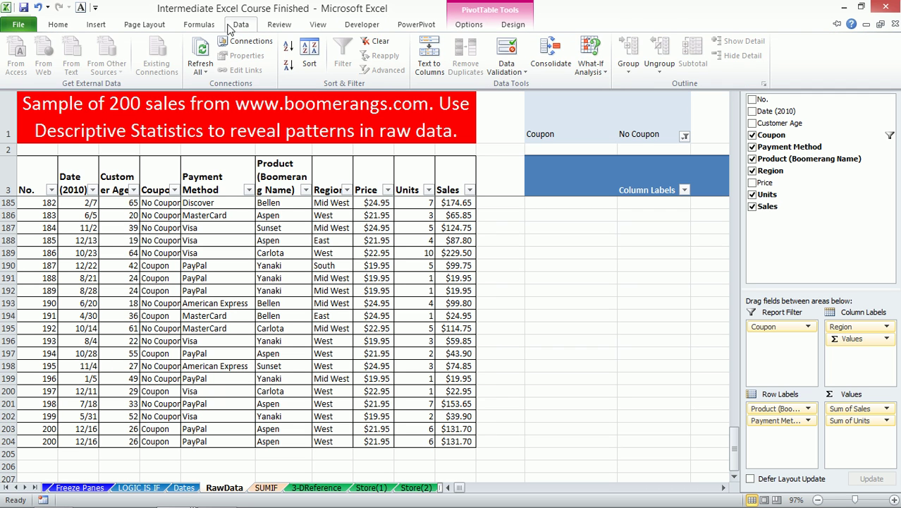
pyautogui.click(205, 26)
pyautogui.click(360, 57)
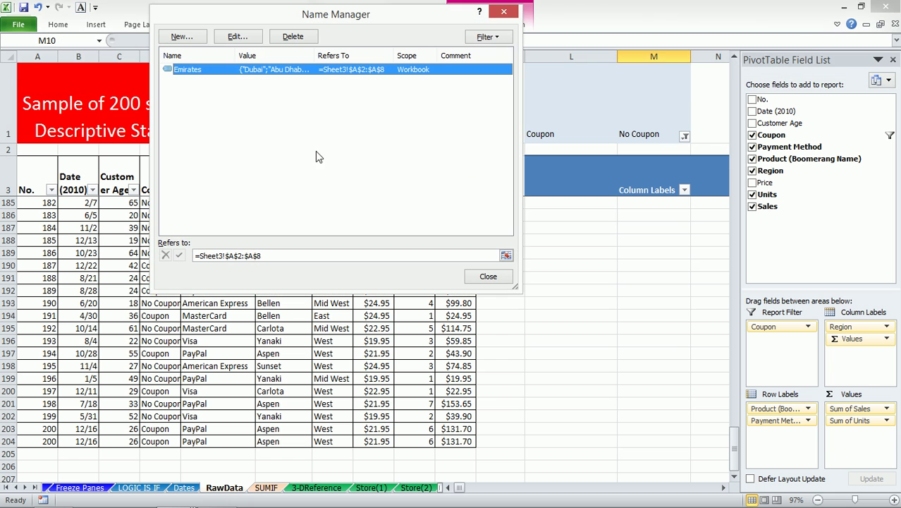
pyautogui.click(192, 39)
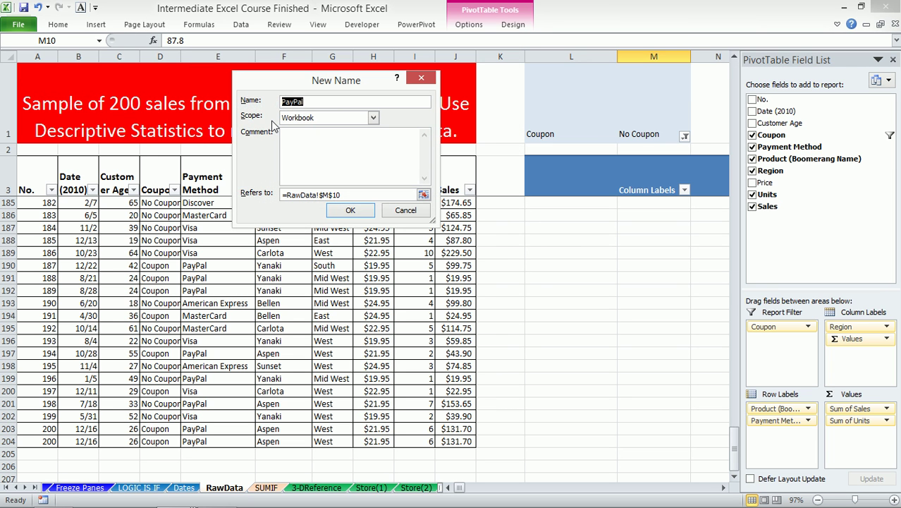
pyautogui.write('p')
pyautogui.write('ivotData')
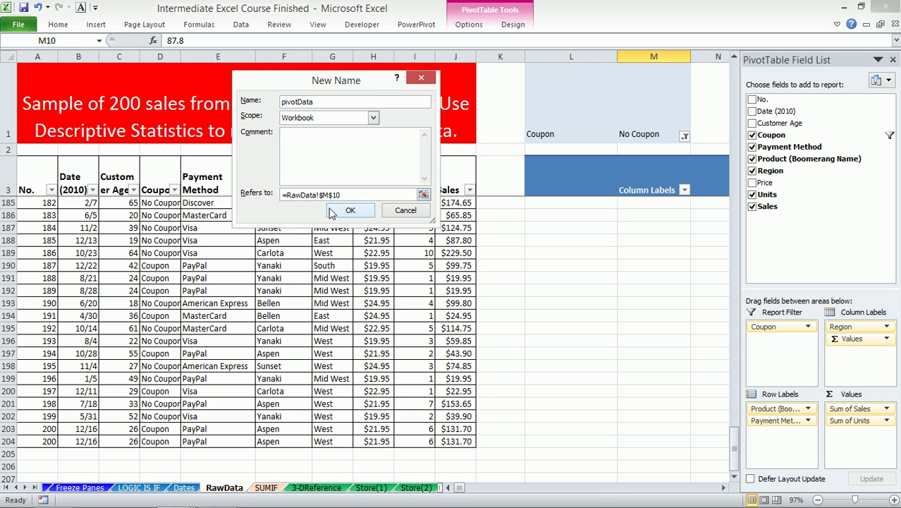
pyautogui.moveTo(346, 194); pyautogui.dragTo(281, 195)
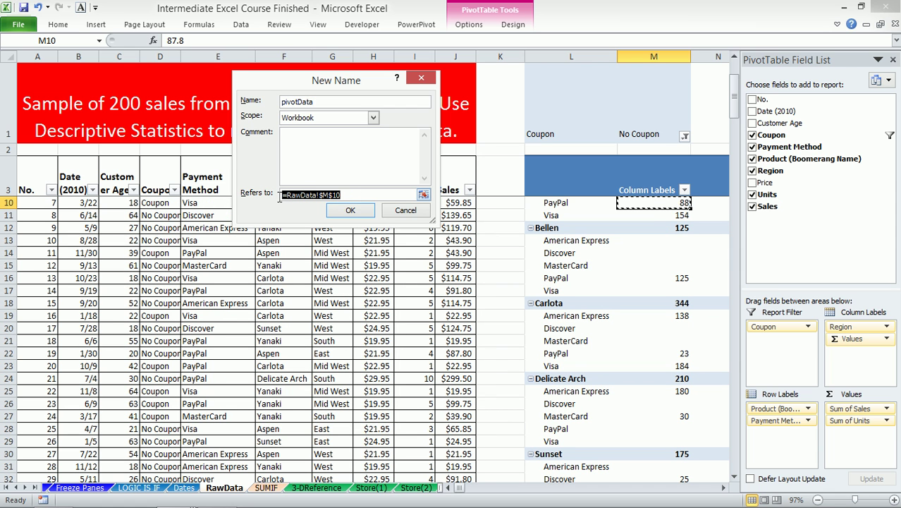
pyautogui.hotkey('ctrl', 'v')
pyautogui.click(347, 210)
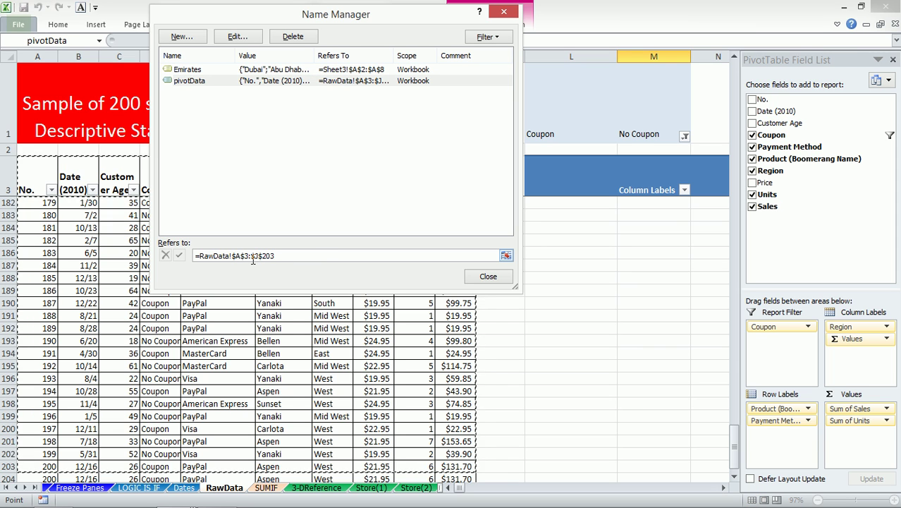
# - Replace pivotData's fixed end with INDEX(RawData!$J:$J,COUNTA(RawData!$A:$A)) and close Name Manager
pyautogui.moveTo(259, 259); pyautogui.dragTo(292, 262)
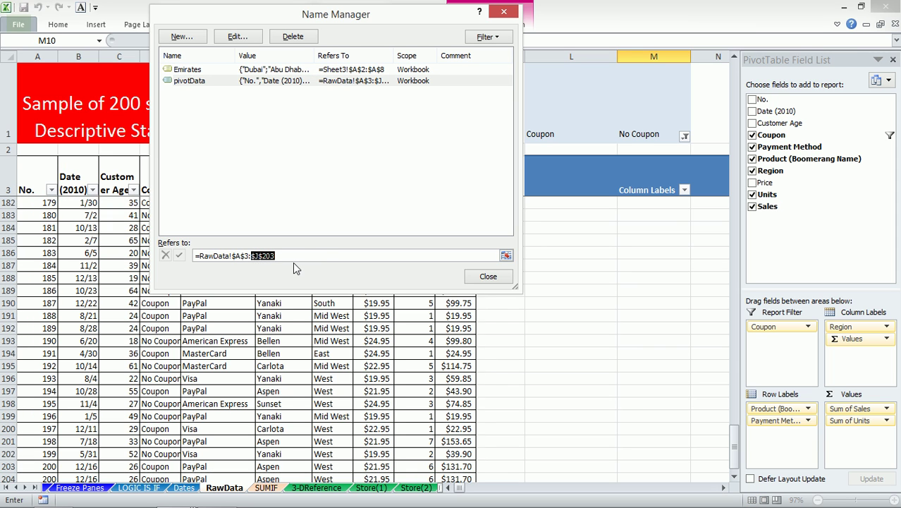
pyautogui.write('index(')
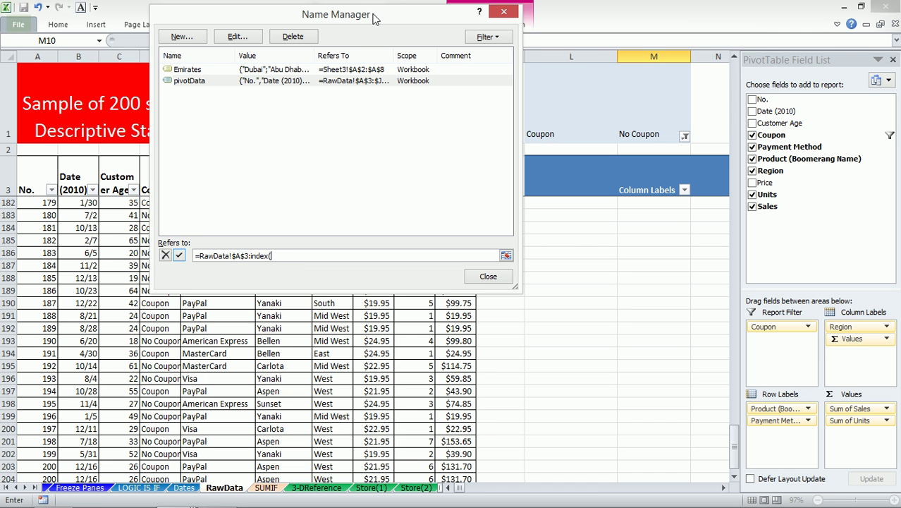
pyautogui.moveTo(374, 19); pyautogui.dragTo(241, 57)
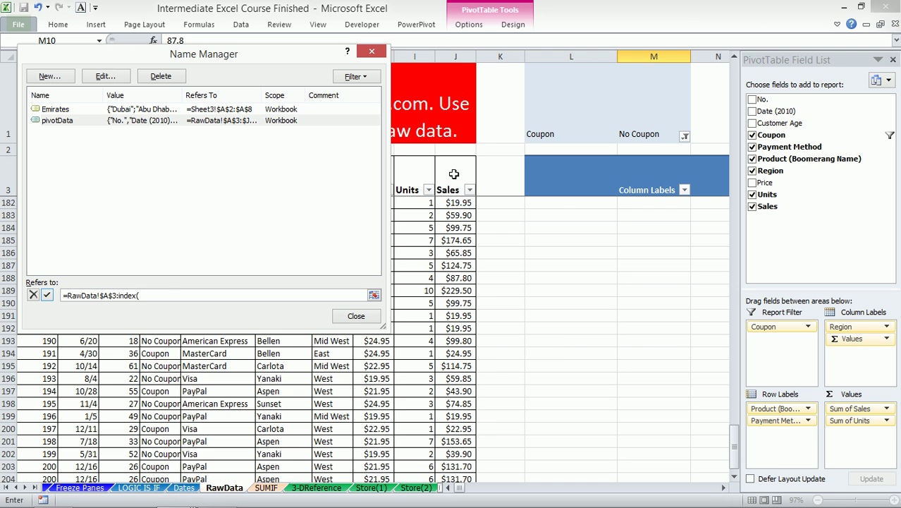
pyautogui.click(457, 56)
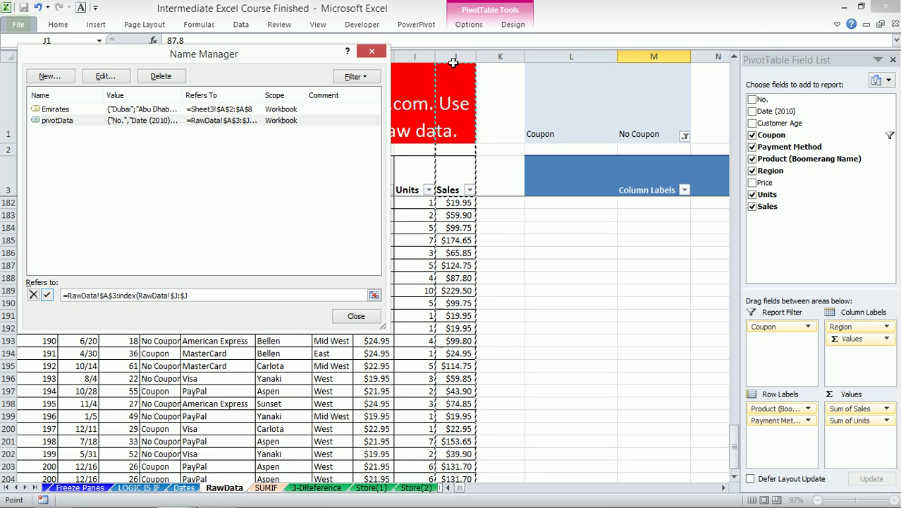
pyautogui.write(',counta(')
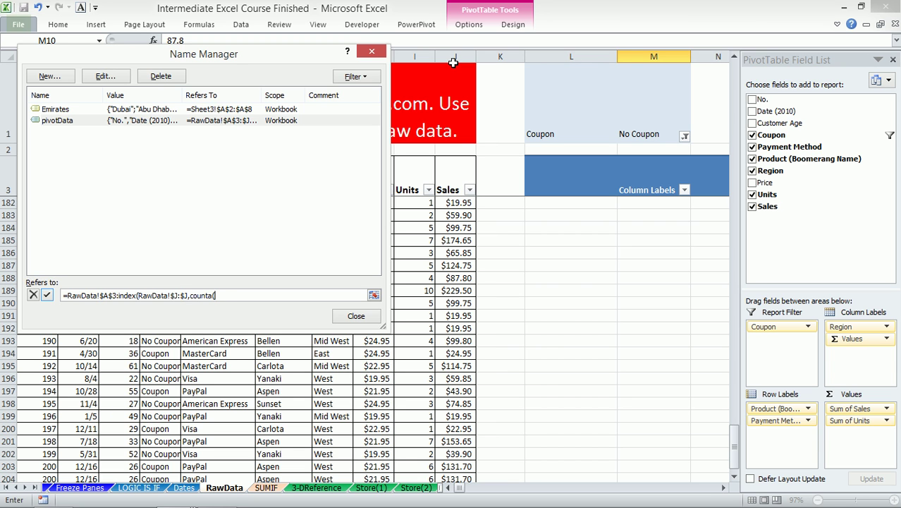
pyautogui.moveTo(280, 54); pyautogui.dragTo(536, 56)
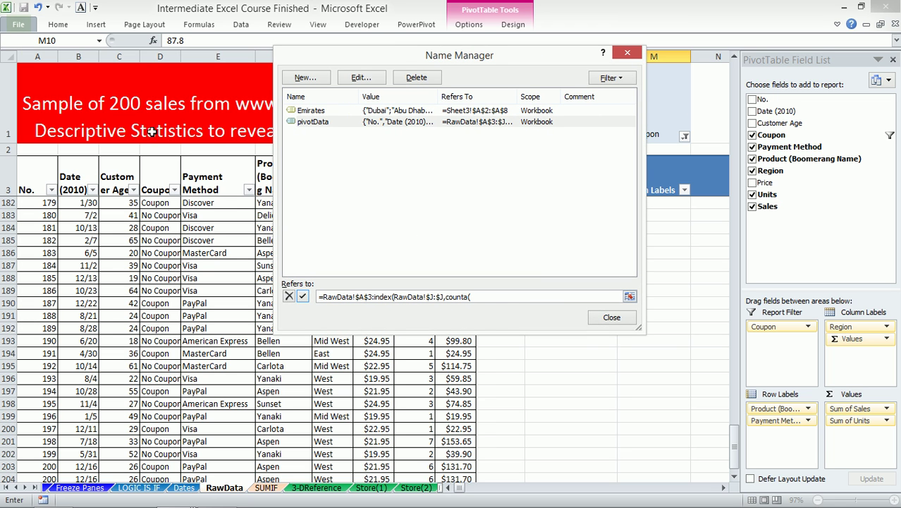
pyautogui.click(38, 57)
pyautogui.write(')')
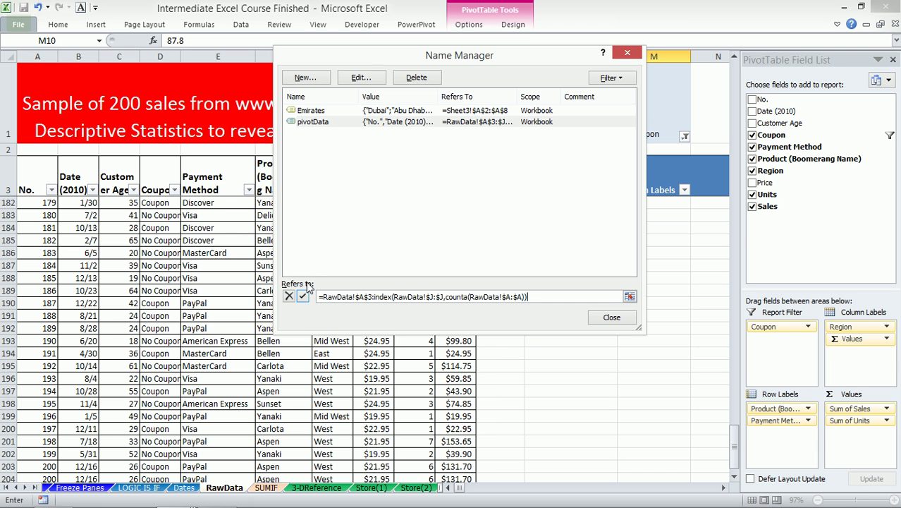
pyautogui.click(302, 296)
pyautogui.click(611, 319)
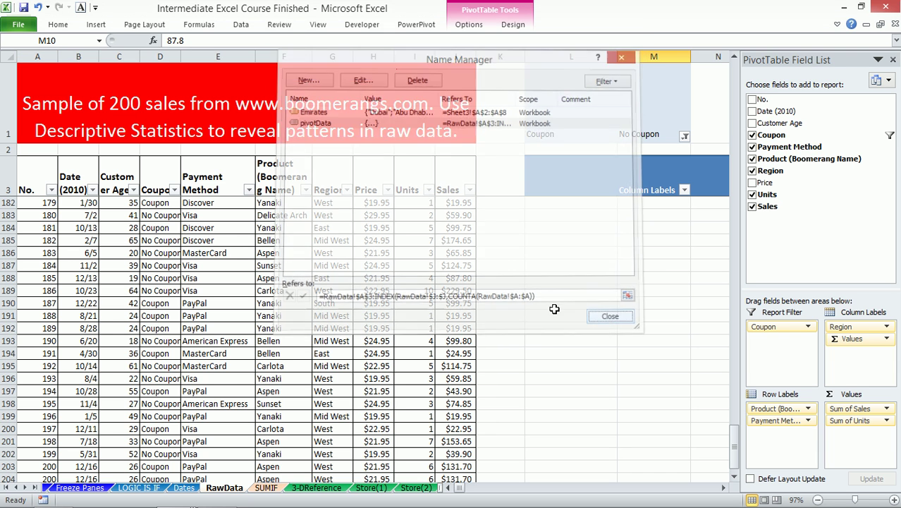
pyautogui.scroll(12, 18, 169)
pyautogui.moveTo(5, 149); pyautogui.dragTo(7, 106)
pyautogui.scroll(4, 99, 98)
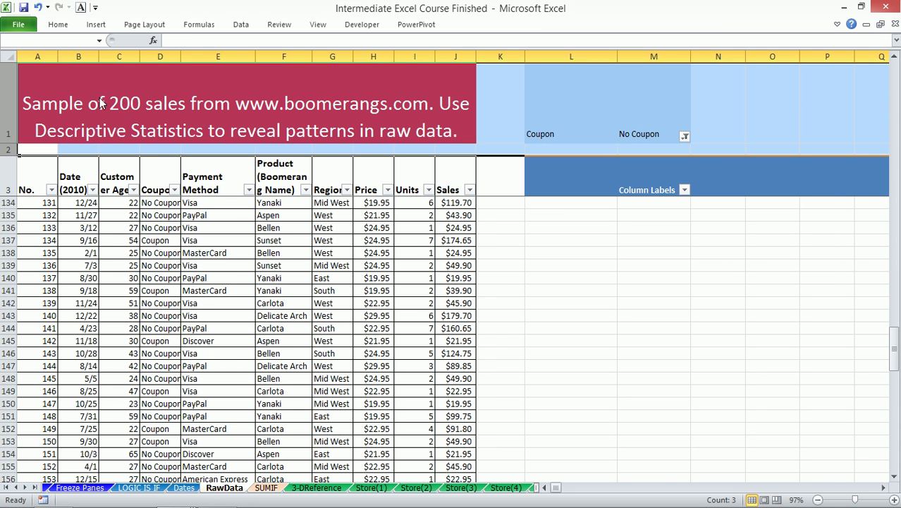
# - Attempt inserting rows above the table, dismissing the pivot table overlap warning
pyautogui.hotkey('ctrl', '-')
pyautogui.click(453, 314)
pyautogui.moveTo(564, 89); pyautogui.dragTo(701, 325)
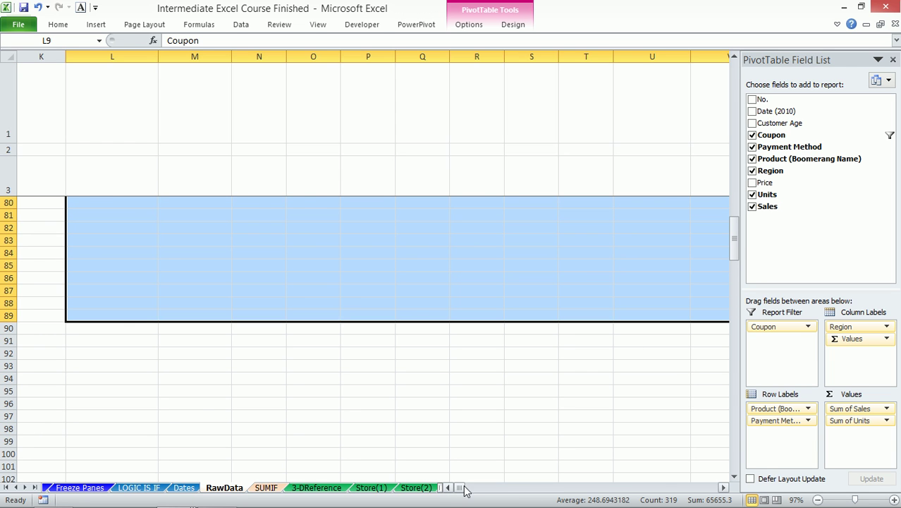
pyautogui.click(464, 490)
pyautogui.click(164, 240)
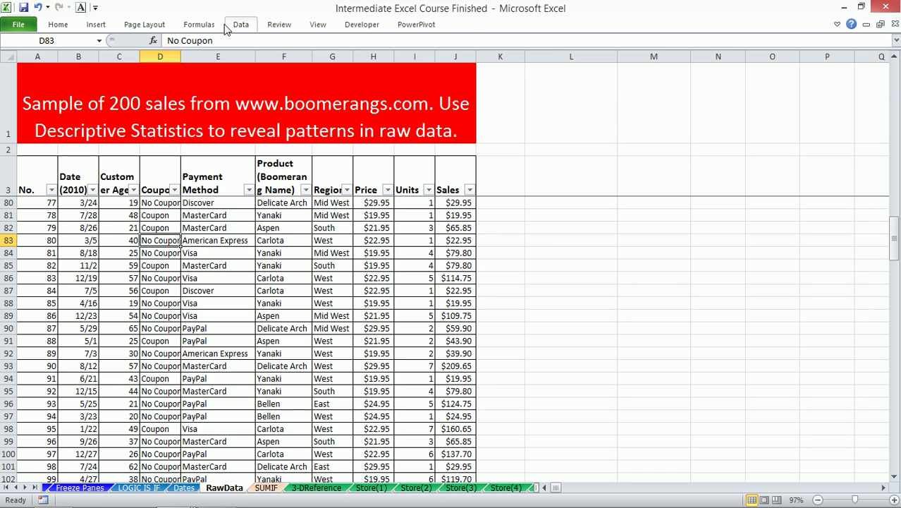
# - Edit the pivotData defined name, adding +1 inside its COUNTA part, and close Name Manager
pyautogui.click(198, 25)
pyautogui.click(360, 60)
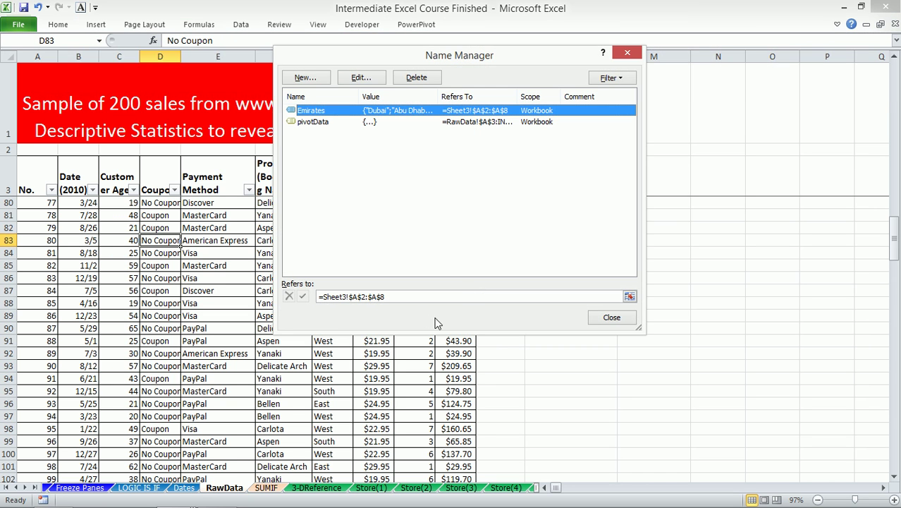
pyautogui.click(311, 122)
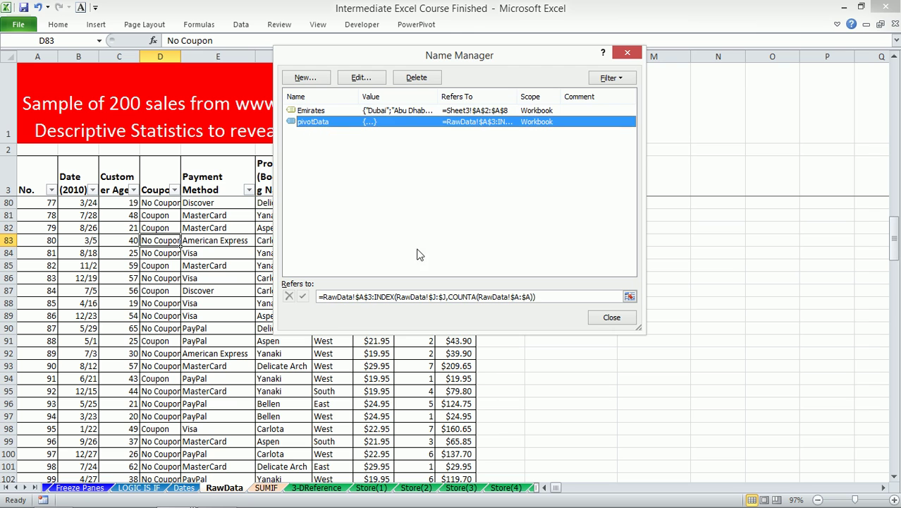
pyautogui.click(545, 296)
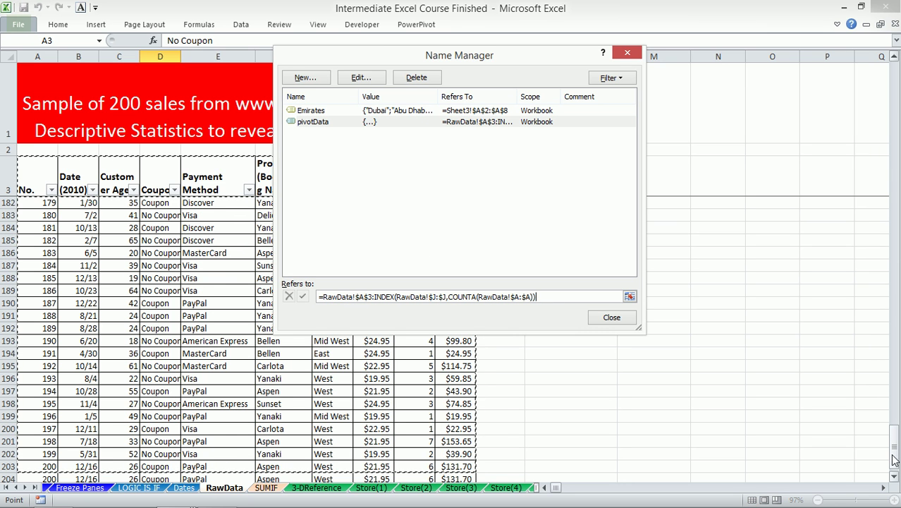
pyautogui.click(894, 477)
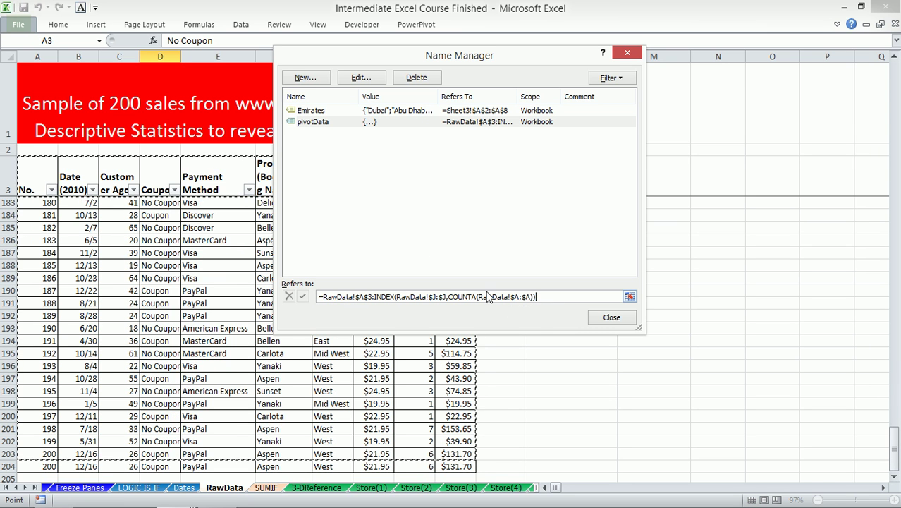
pyautogui.click(534, 299)
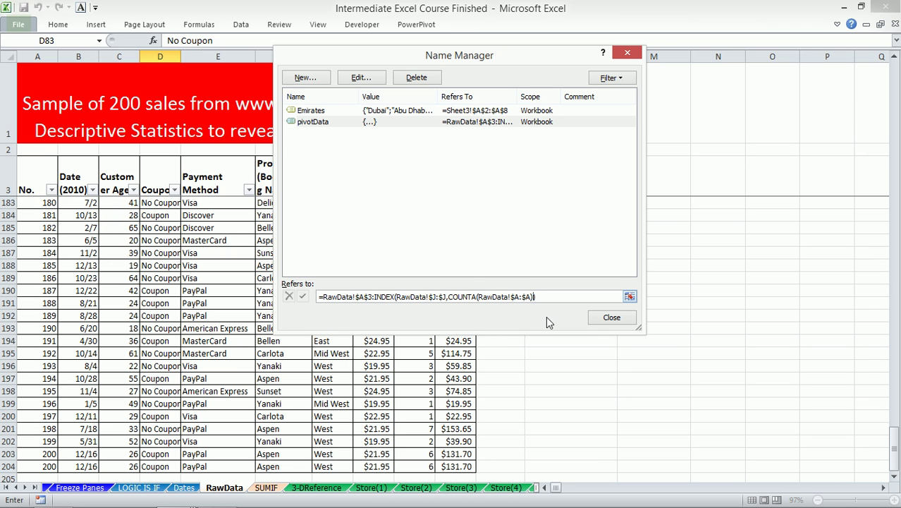
pyautogui.write('+1')
pyautogui.click(303, 296)
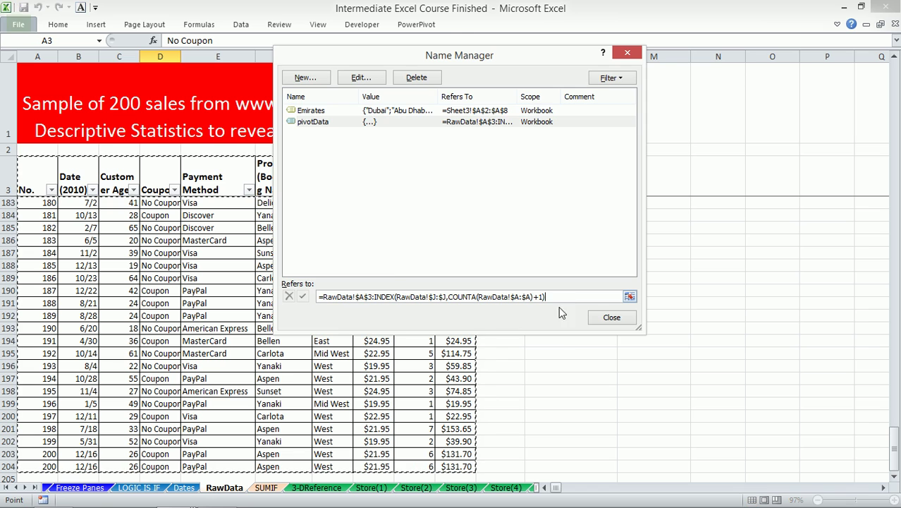
pyautogui.click(611, 316)
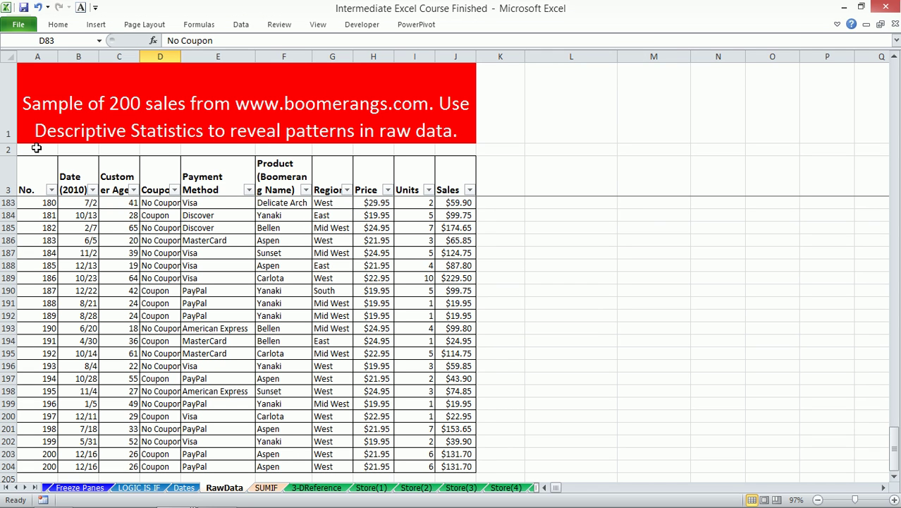
# - Check the data extent by selecting column A from A3 down to the last record
pyautogui.click(37, 149)
pyautogui.click(42, 100)
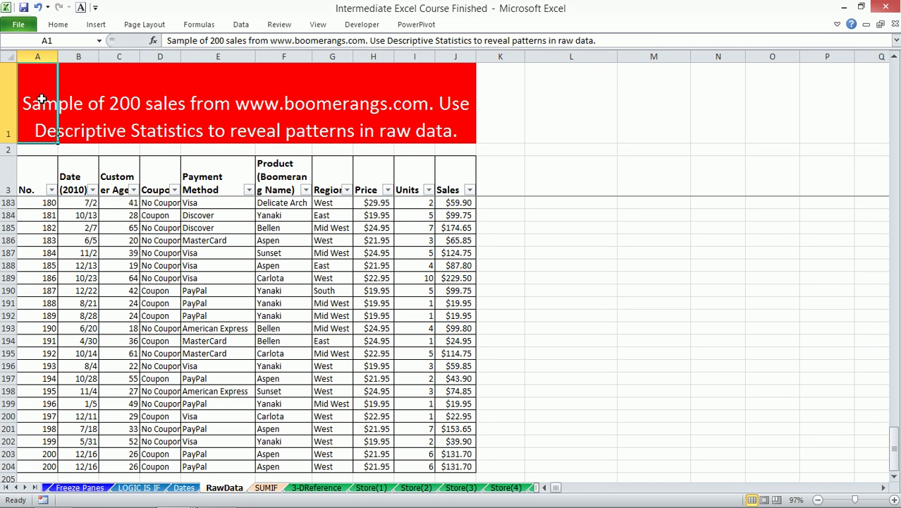
pyautogui.click(39, 177)
pyautogui.hotkey('ctrl', 'shift', 'Down')
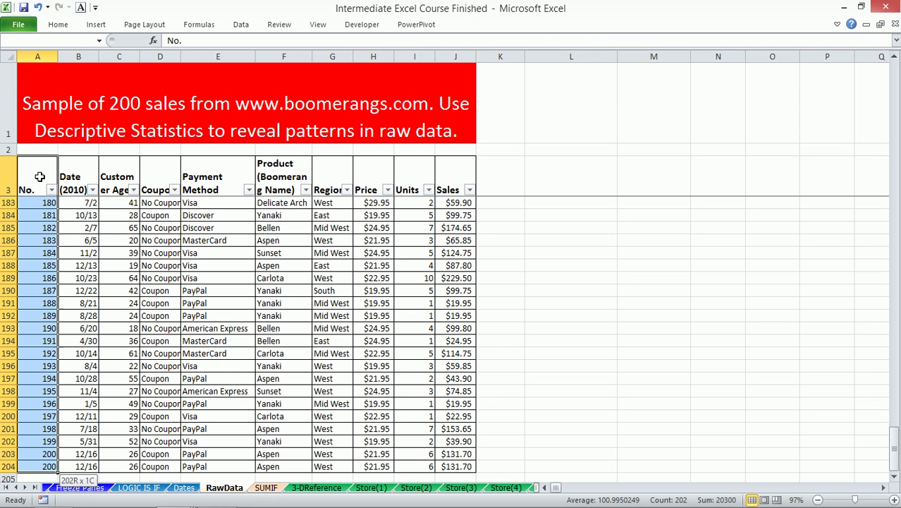
pyautogui.click(43, 127)
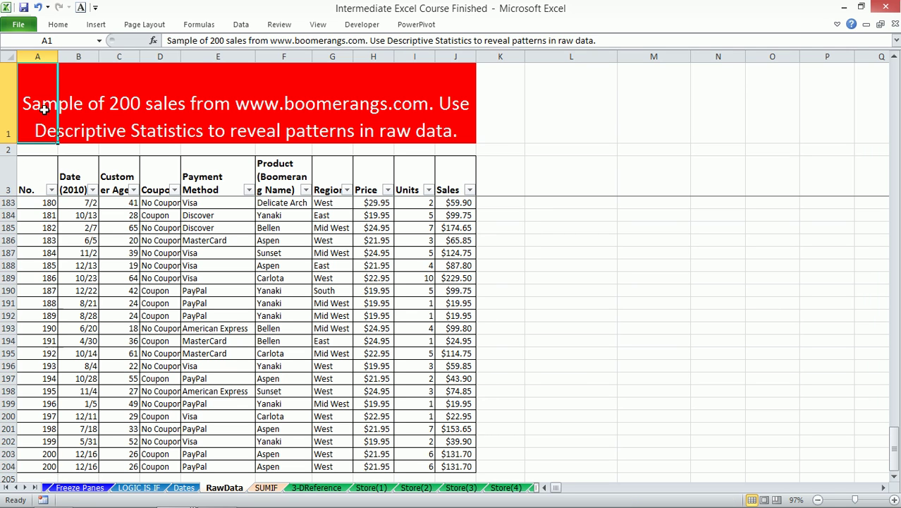
pyautogui.click(31, 148)
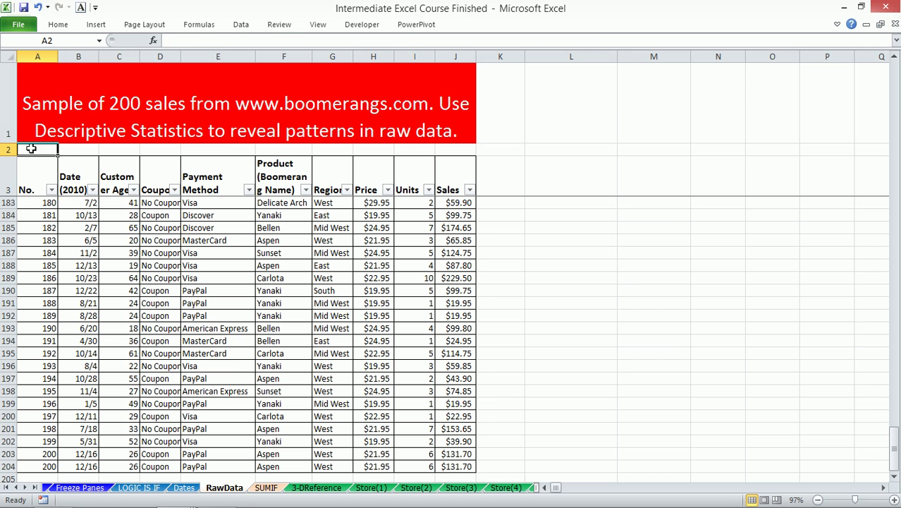
# - Arrow from M3 into the pivot table so the PivotTable Field List shows
pyautogui.click(199, 292)
pyautogui.click(618, 171)
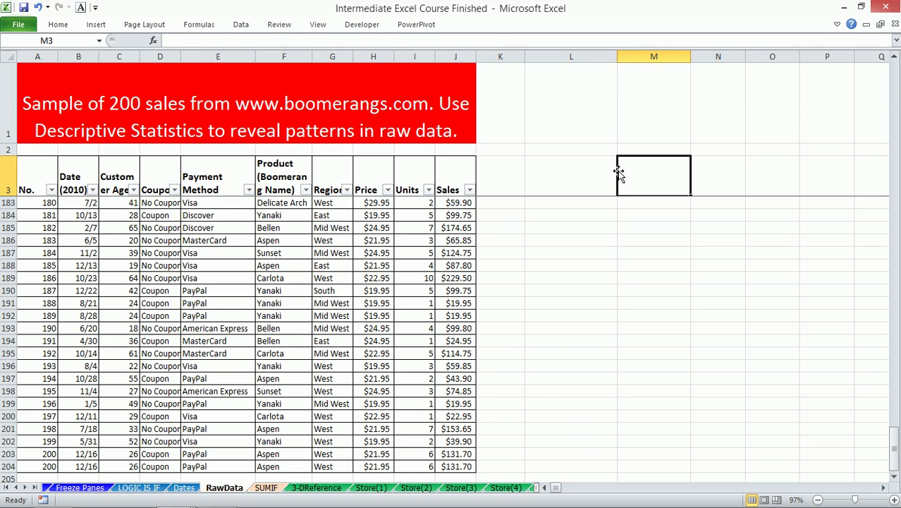
pyautogui.press('Down')
pyautogui.press('Right')
pyautogui.press('Down')
pyautogui.press('Down')
pyautogui.press('Down')
pyautogui.press('Down')
pyautogui.press('Down')
pyautogui.press('Down')
pyautogui.press('Down')
pyautogui.press('Down')
pyautogui.press('Down')
pyautogui.press('Down')
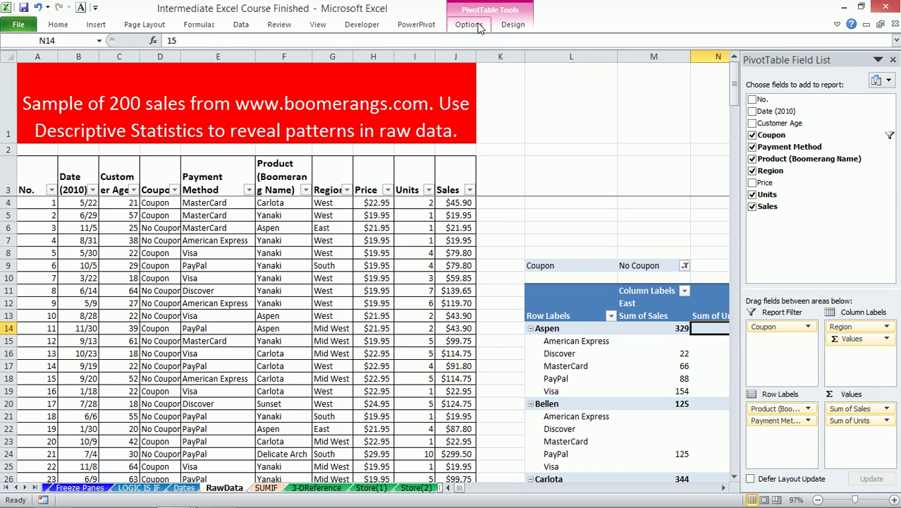
# - Change the pivot table's data source to the pivotData name via F3
pyautogui.click(471, 24)
pyautogui.click(440, 51)
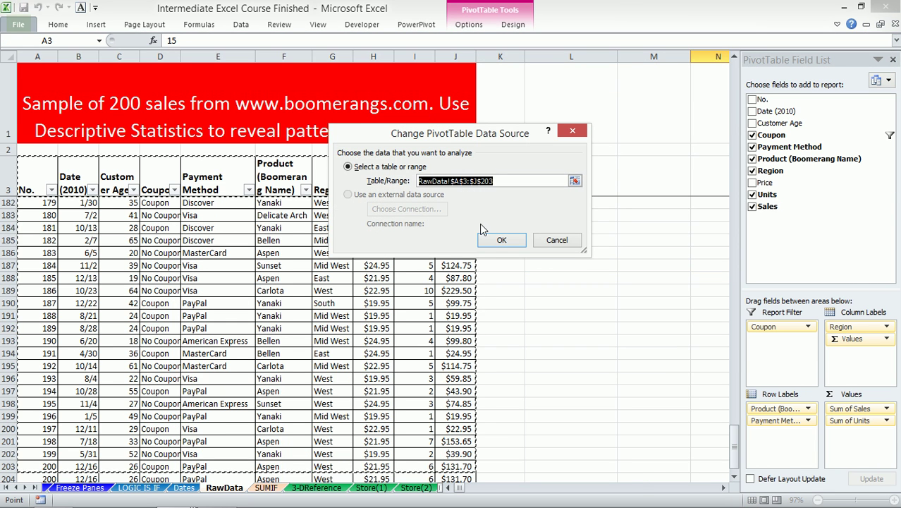
pyautogui.press('F3')
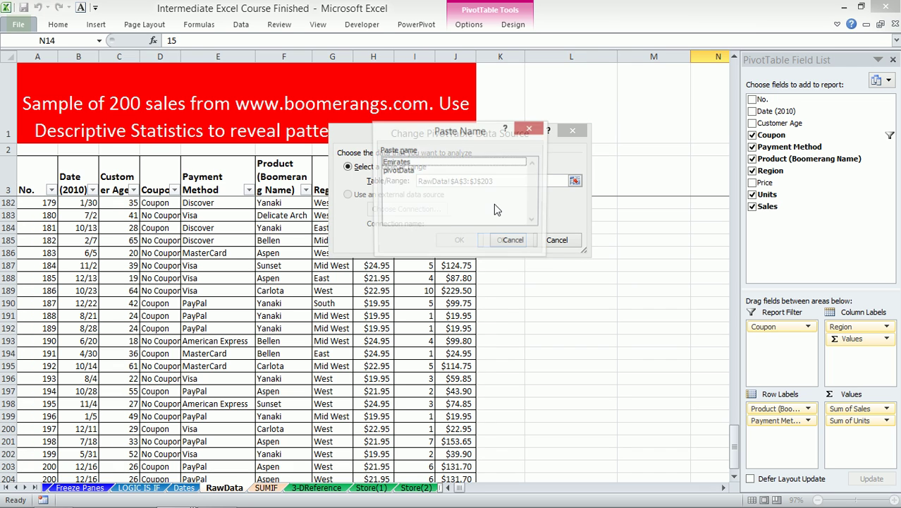
pyautogui.click(399, 171)
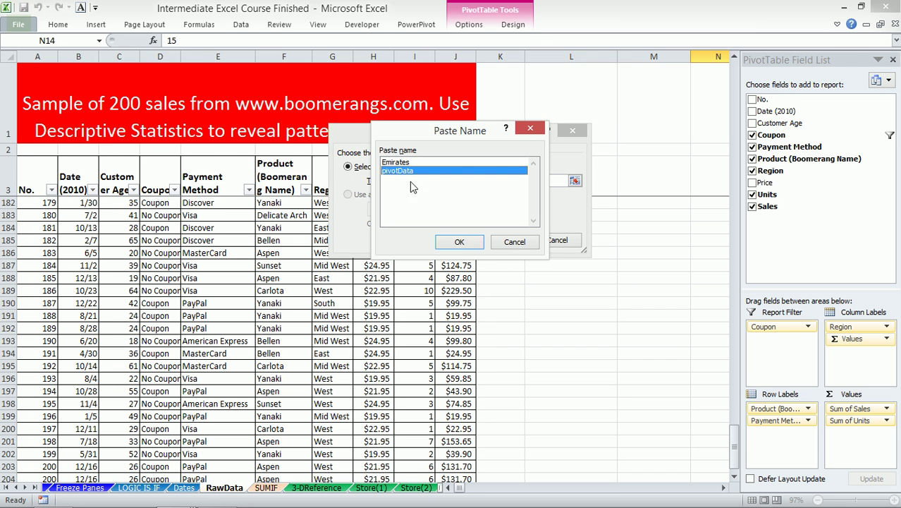
pyautogui.click(459, 241)
pyautogui.click(502, 241)
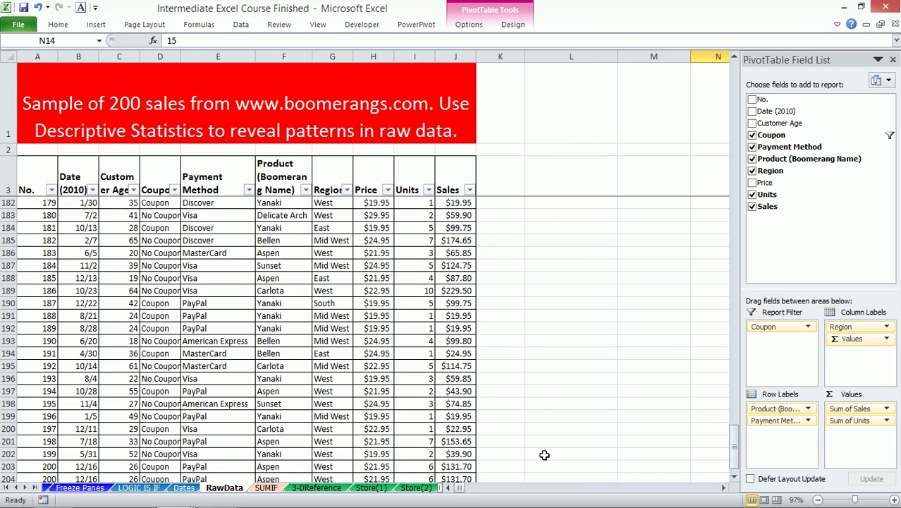
# - Remove Payment Method, Coupon, Region and Sum of Units, leaving Sum of Sales by product
pyautogui.click(619, 167)
pyautogui.press('Down')
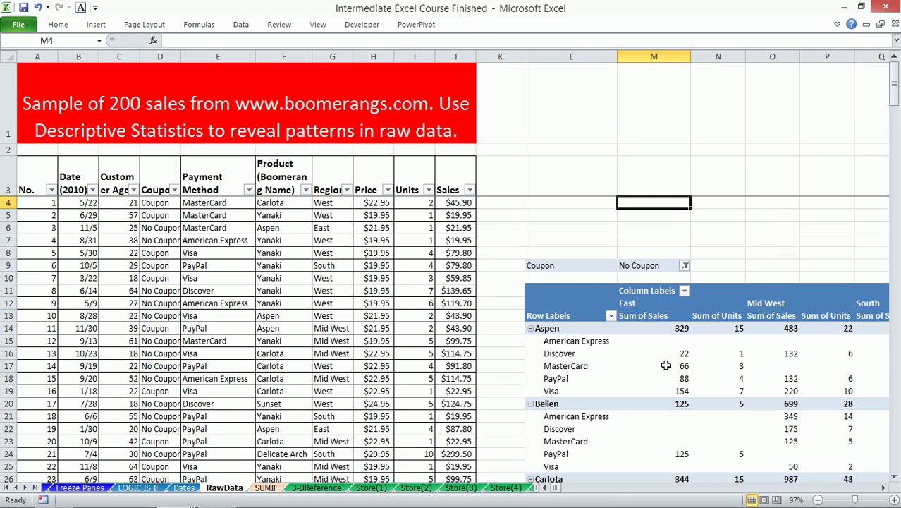
pyautogui.scroll(-1, 648, 408)
pyautogui.moveTo(557, 491); pyautogui.dragTo(548, 492)
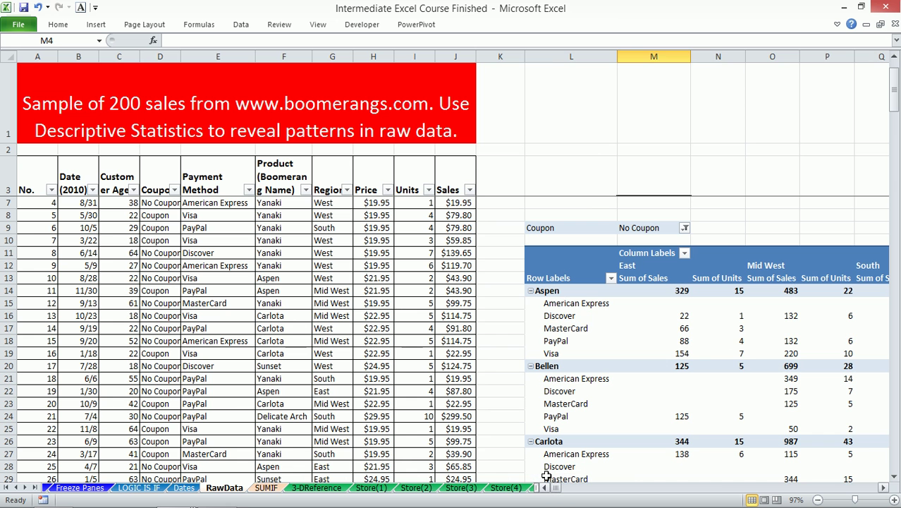
pyautogui.click(592, 329)
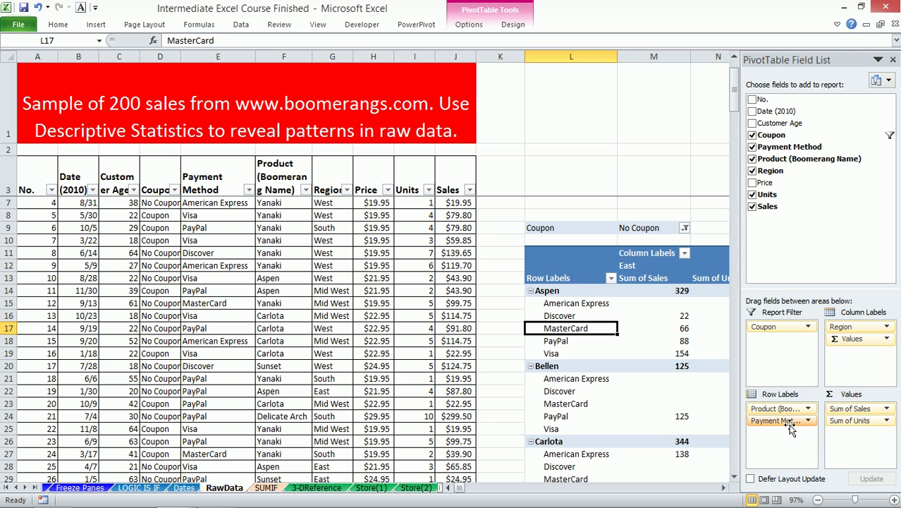
pyautogui.moveTo(776, 420); pyautogui.dragTo(788, 246)
pyautogui.moveTo(779, 331); pyautogui.dragTo(846, 295)
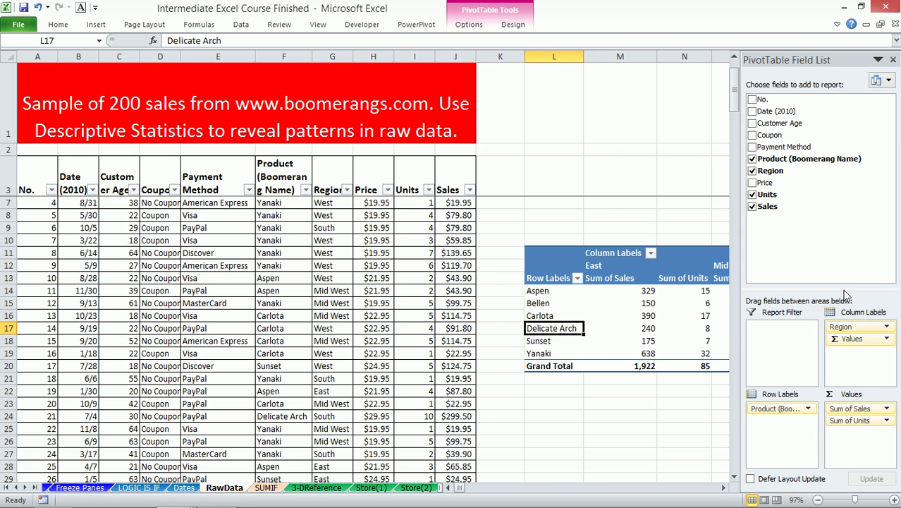
pyautogui.moveTo(857, 327); pyautogui.dragTo(839, 204)
pyautogui.moveTo(857, 420); pyautogui.dragTo(866, 233)
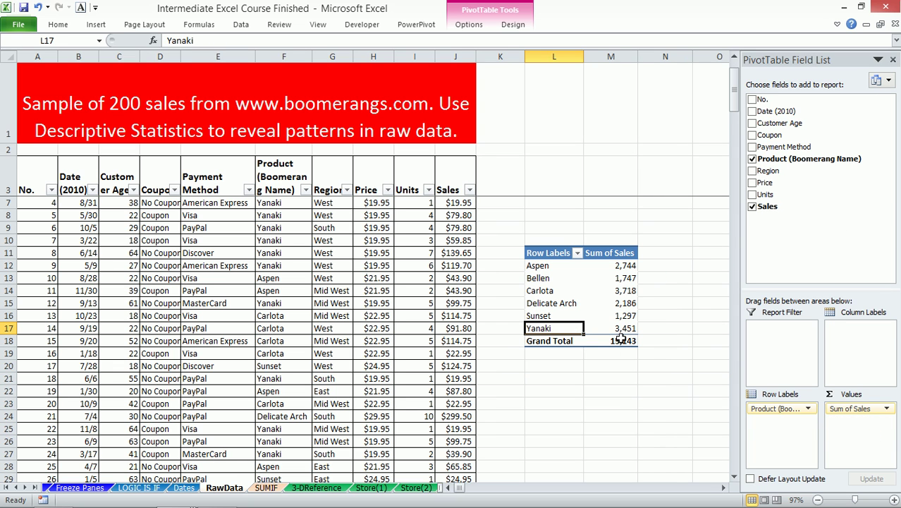
pyautogui.click(32, 287)
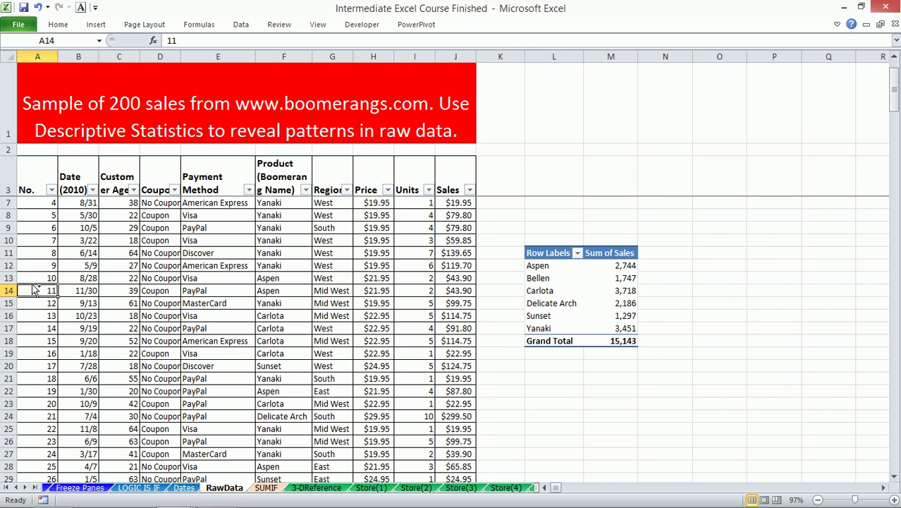
# - Copy the records in rows 201–204 and paste them into rows 205–208
pyautogui.hotkey('ctrl', 'Down')
pyautogui.hotkey('ctrl', 'shift', 'Right')
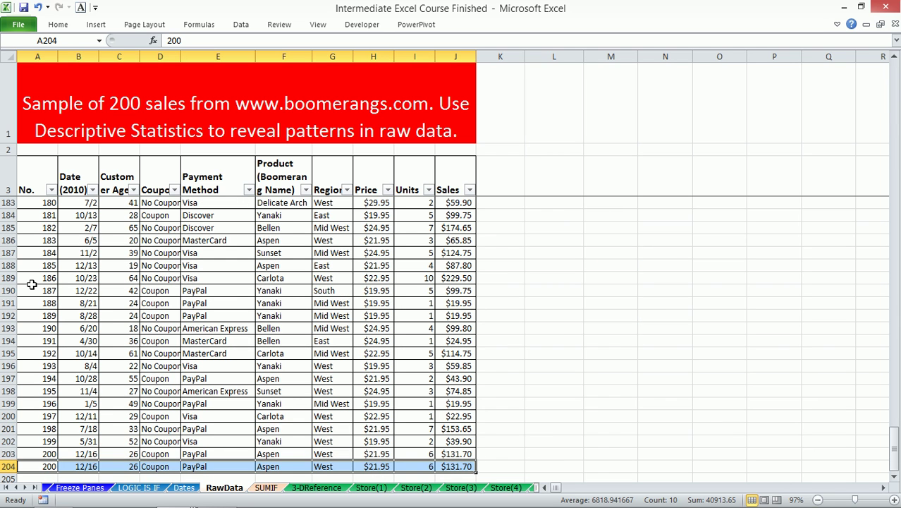
pyautogui.hotkey('shift', 'Up')
pyautogui.hotkey('shift', 'Up')
pyautogui.hotkey('shift', 'Up')
pyautogui.hotkey('ctrl', 'c')
pyautogui.hotkey('ctrl', 'Down')
pyautogui.hotkey('ctrl', 'Up')
pyautogui.press('Down')
pyautogui.hotkey('ctrl', 'v')
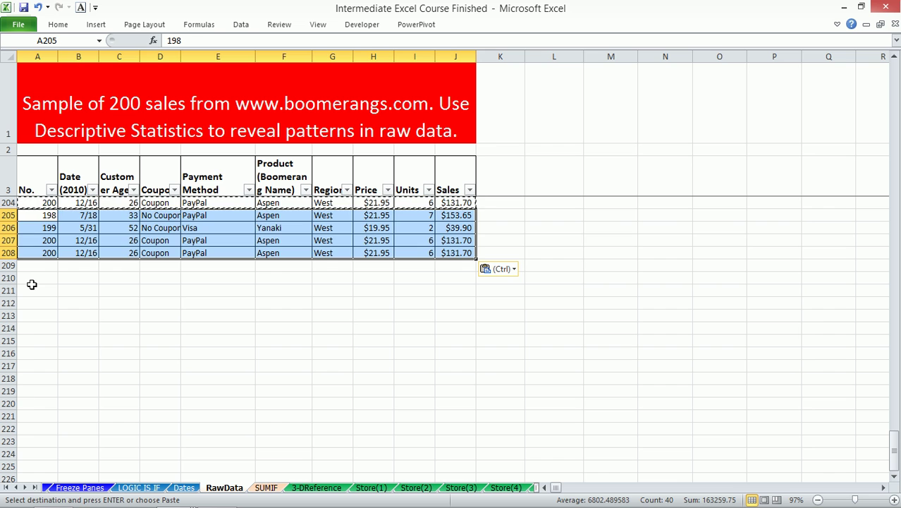
pyautogui.press('Right')
pyautogui.press('Right')
pyautogui.press('Right')
pyautogui.press('Right')
pyautogui.press('Right')
pyautogui.press('Right')
pyautogui.press('Right')
pyautogui.press('Right')
pyautogui.press('Right')
pyautogui.press('Right')
pyautogui.press('Right')
pyautogui.press('Right')
pyautogui.hotkey('ctrl', 'Up')
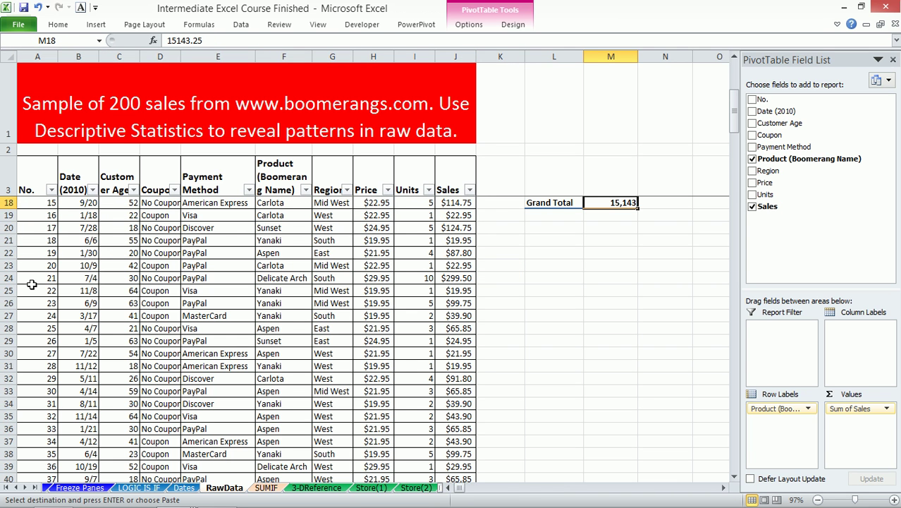
pyautogui.scroll(4, 517, 442)
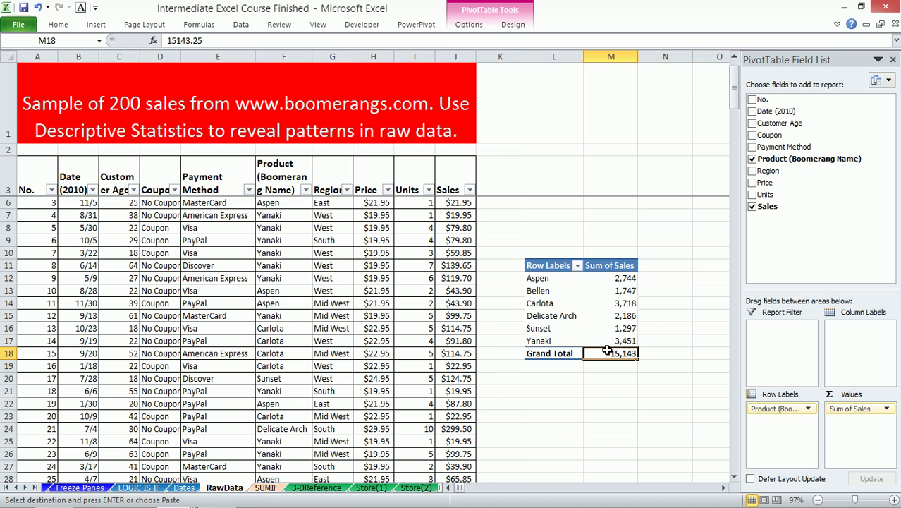
# - Refresh the pivot table so its sales Grand Total becomes 15,600
pyautogui.click(265, 488)
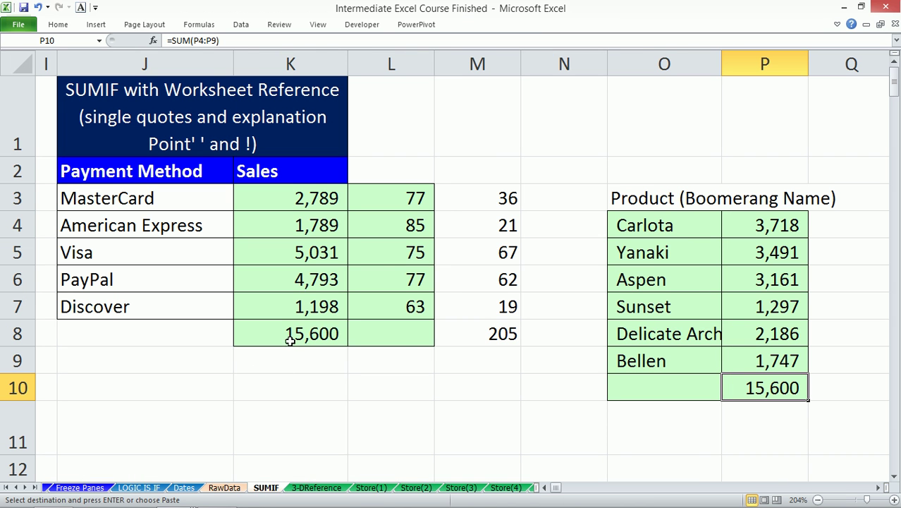
pyautogui.click(235, 488)
pyautogui.rightClick(574, 290)
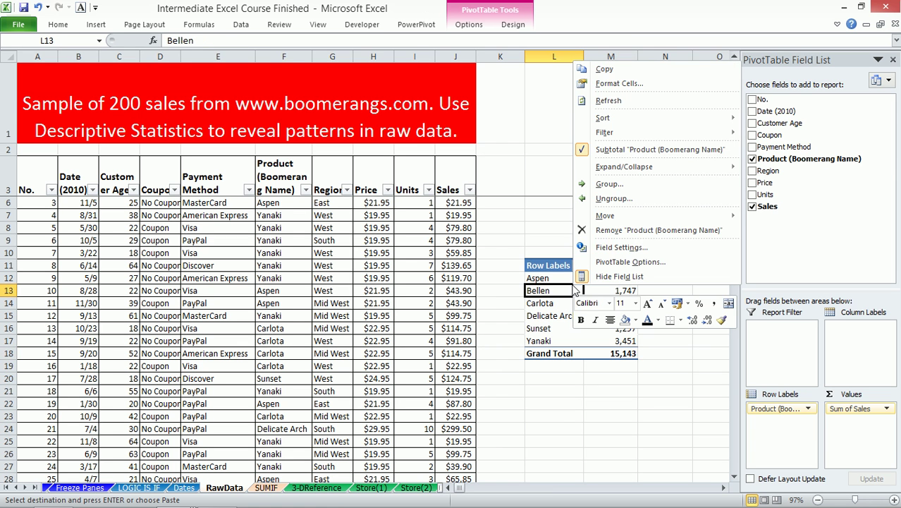
pyautogui.click(627, 104)
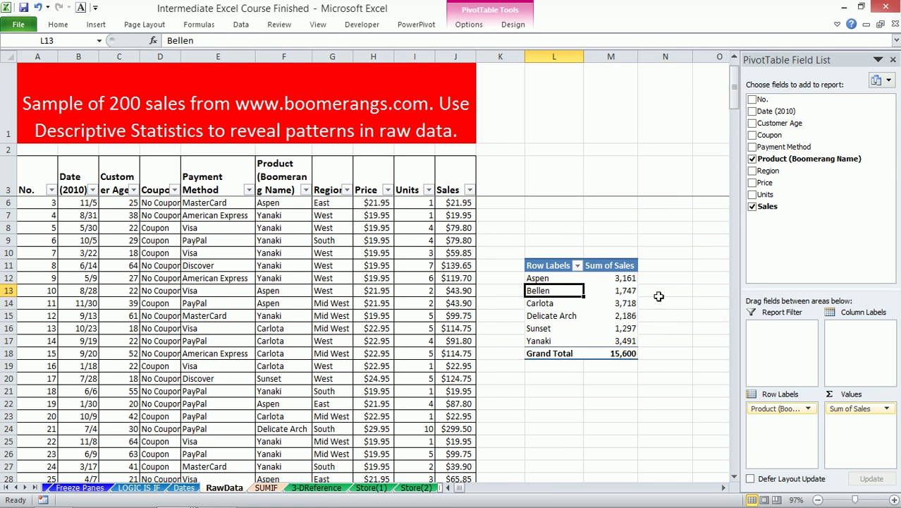
pyautogui.moveTo(621, 356)
# - Confirm the pivot's data source is still pivotData, then cancel
pyautogui.click(468, 25)
pyautogui.click(438, 64)
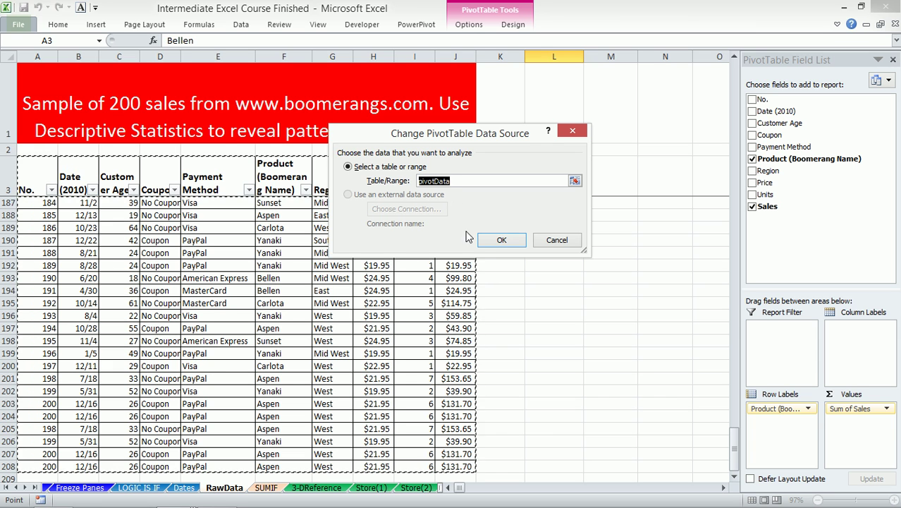
pyautogui.click(556, 240)
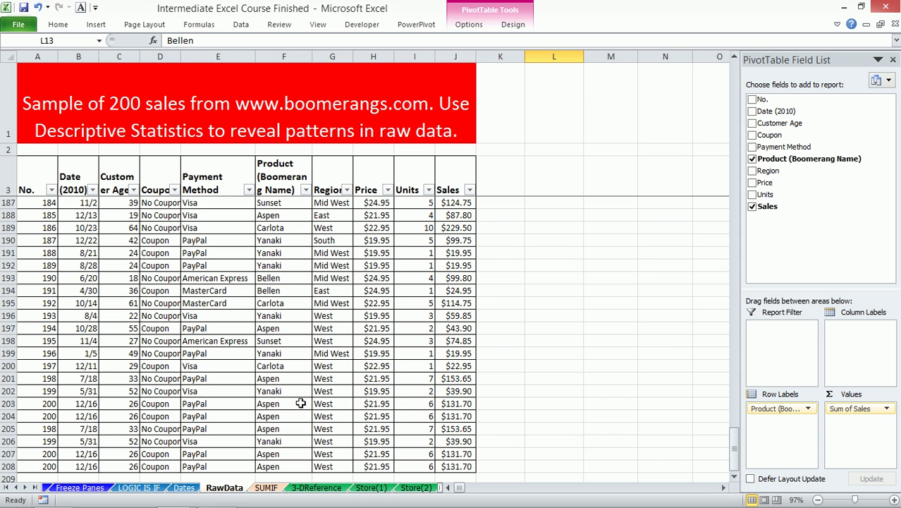
# - Switch to the 3-DReference sheet and scroll the sheet tabs to reveal the Store sheets
pyautogui.click(317, 487)
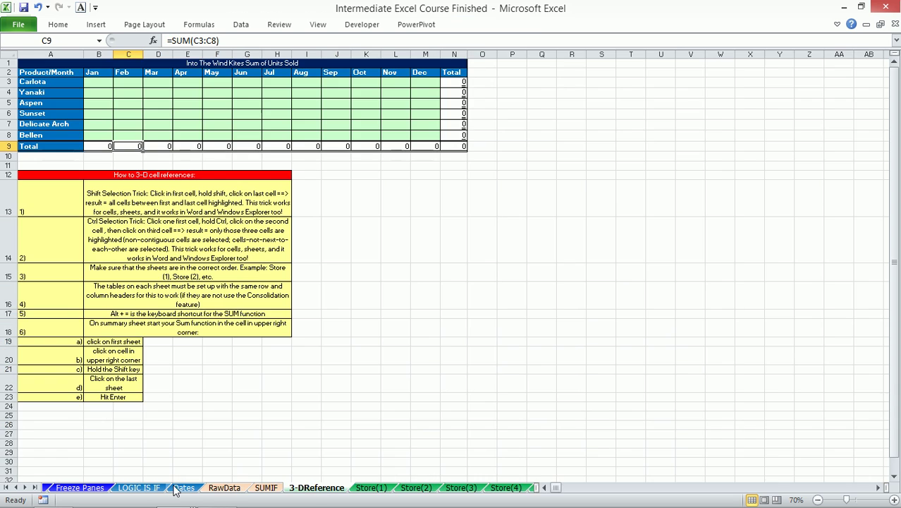
pyautogui.click(25, 488)
pyautogui.click(25, 488)
pyautogui.click(25, 488)
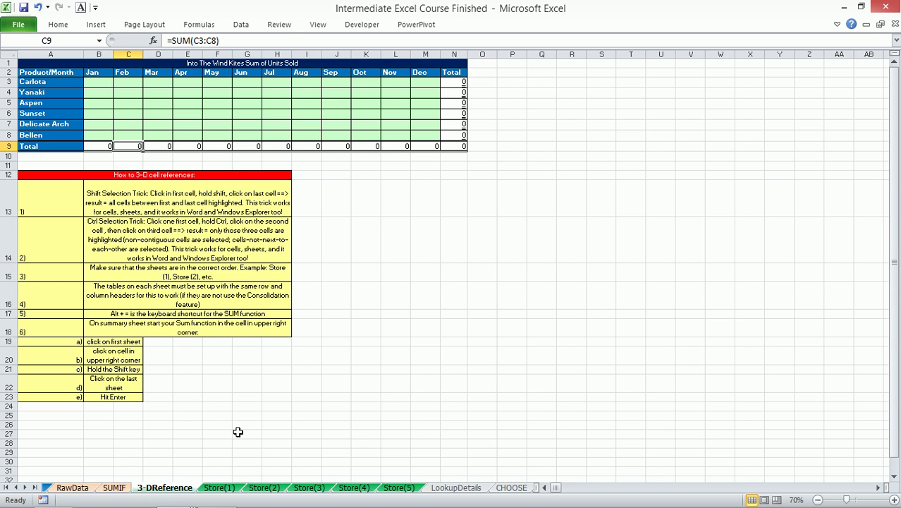
# - Browse Store(1)–Store(3), then zoom the 3-DReference table A1:N9 to fill the window
pyautogui.click(215, 490)
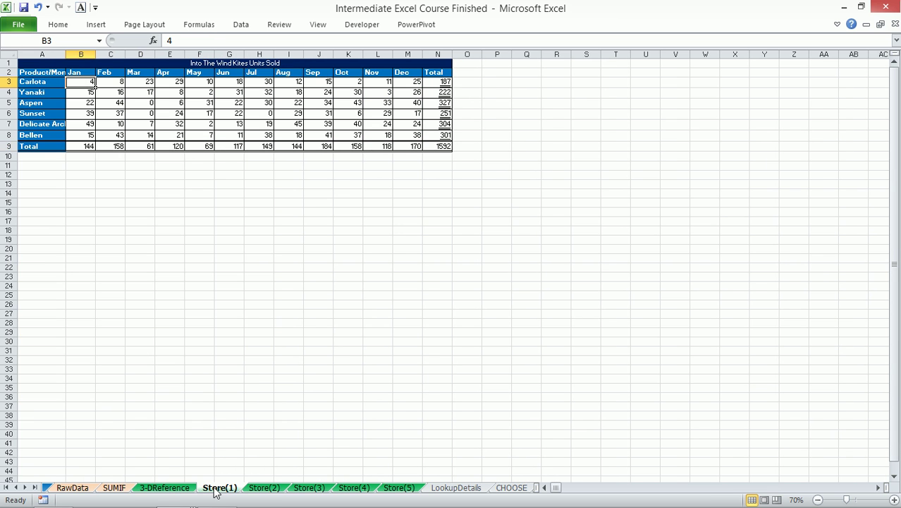
pyautogui.click(268, 489)
pyautogui.click(309, 489)
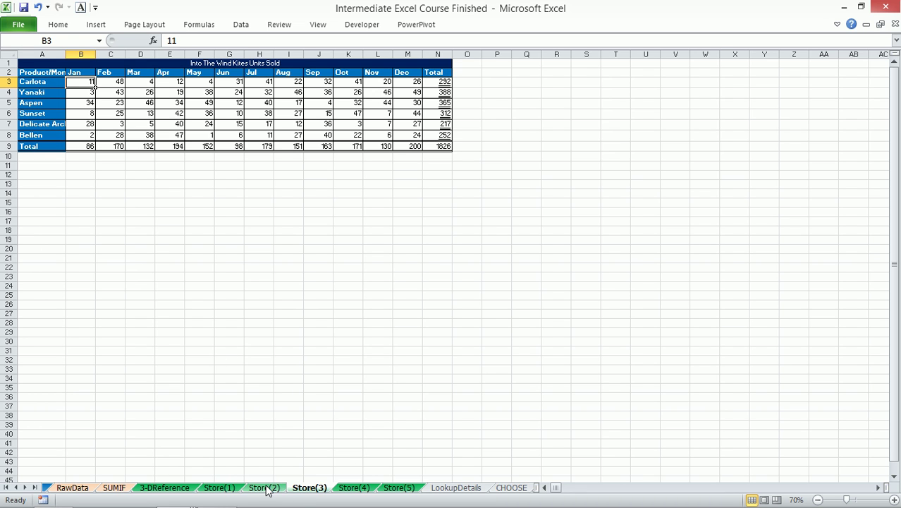
pyautogui.click(264, 487)
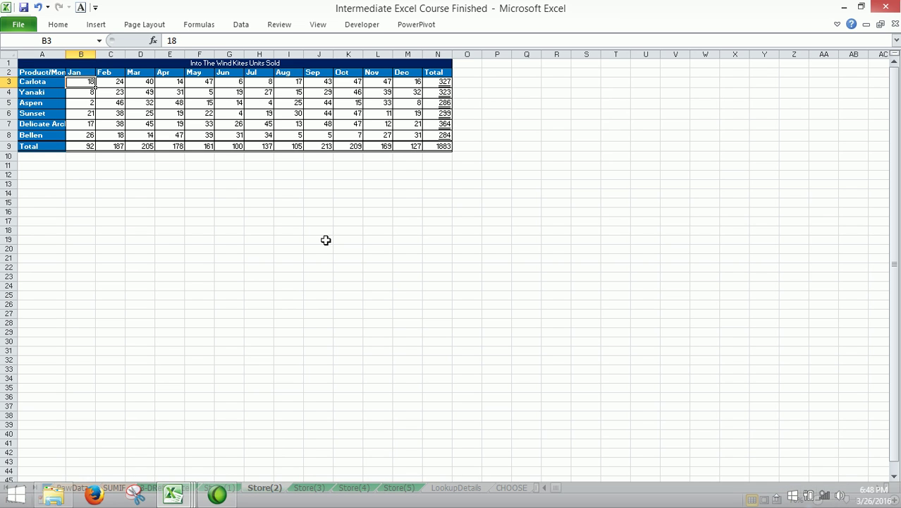
pyautogui.click(180, 487)
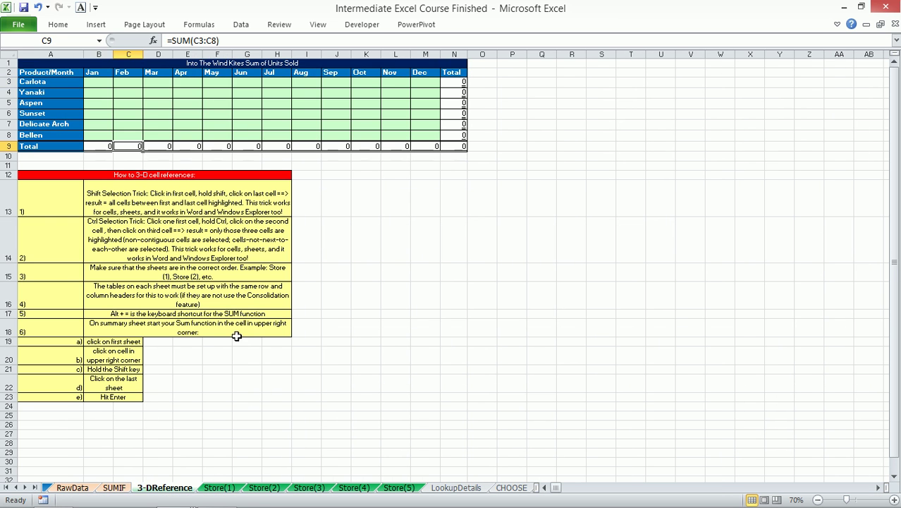
pyautogui.moveTo(39, 65); pyautogui.dragTo(459, 145)
pyautogui.hotkey('alt', 'w')
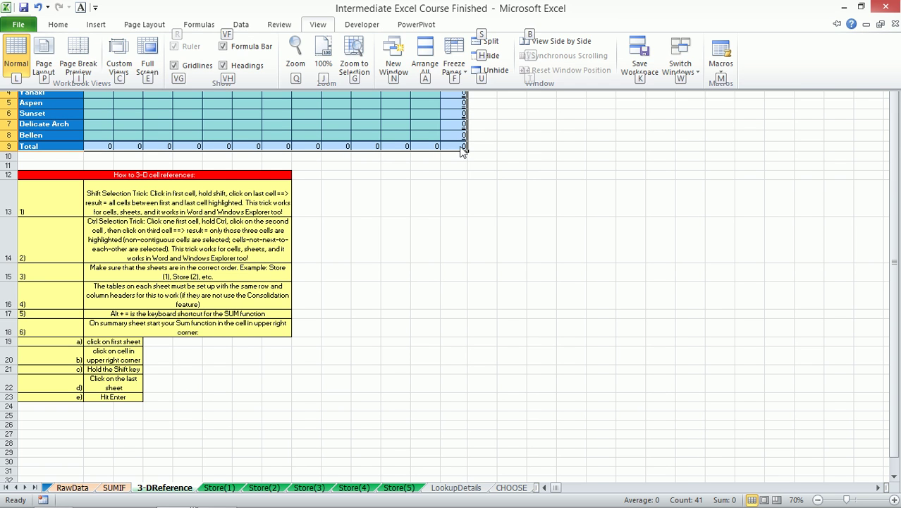
pyautogui.press('g')
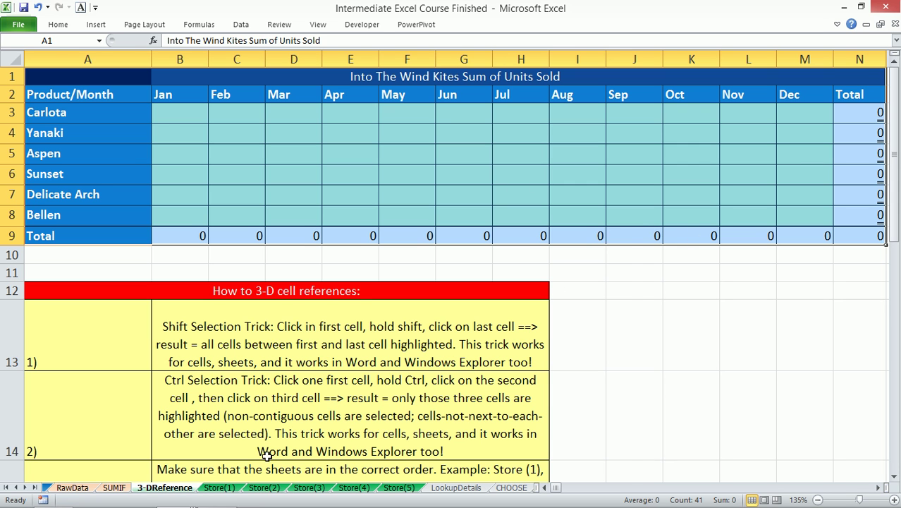
# - Review Store(1)–Store(5), group them, and zoom the grouped sheets to their table
pyautogui.click(220, 489)
pyautogui.click(262, 489)
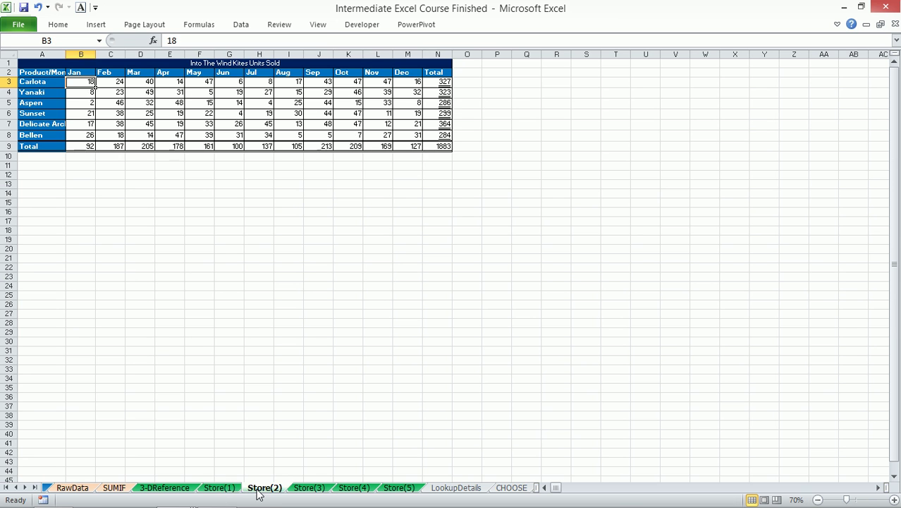
pyautogui.click(309, 489)
pyautogui.click(353, 488)
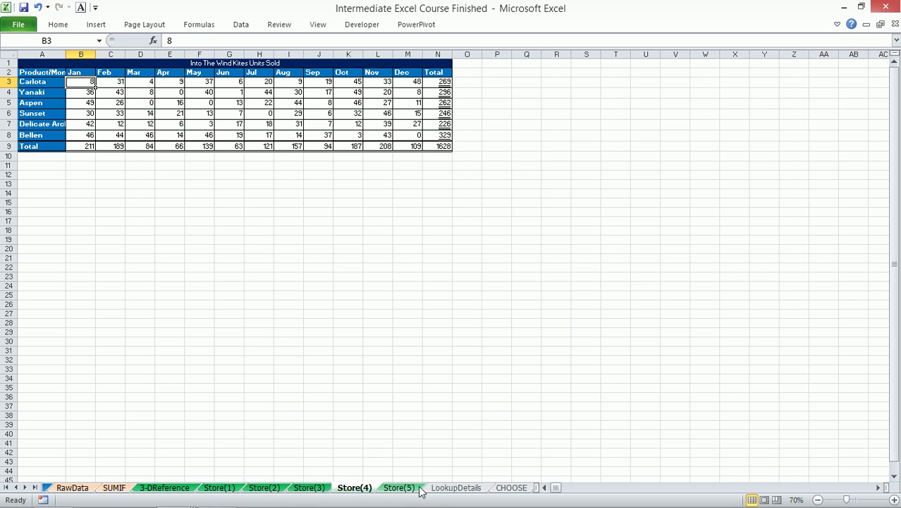
pyautogui.click(399, 489)
pyautogui.click(224, 489)
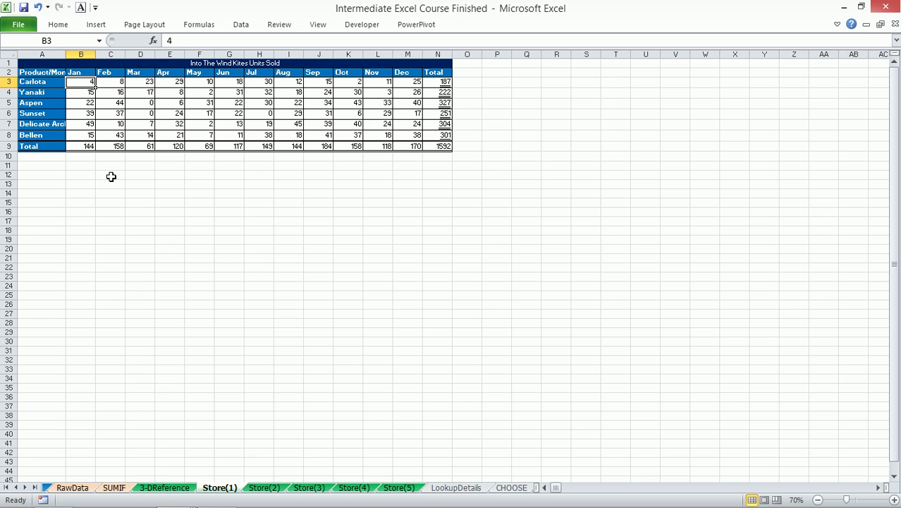
pyautogui.keyDown('shift'); pyautogui.click(399, 487); pyautogui.keyUp('shift')
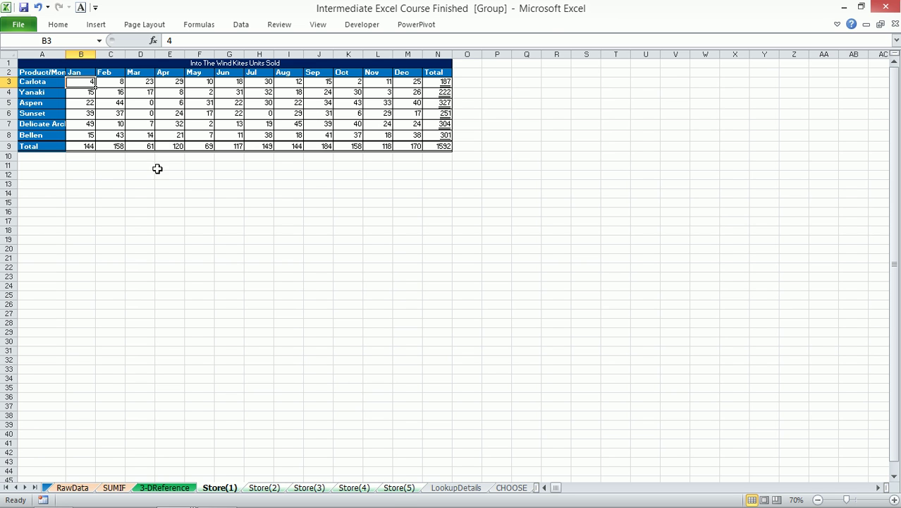
pyautogui.moveTo(35, 62); pyautogui.dragTo(457, 193)
pyautogui.hotkey('alt', 'w')
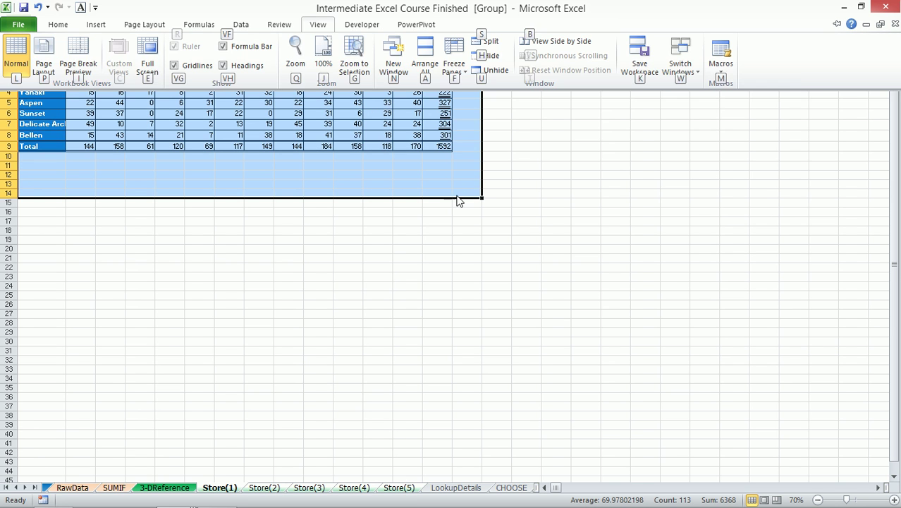
pyautogui.press('g')
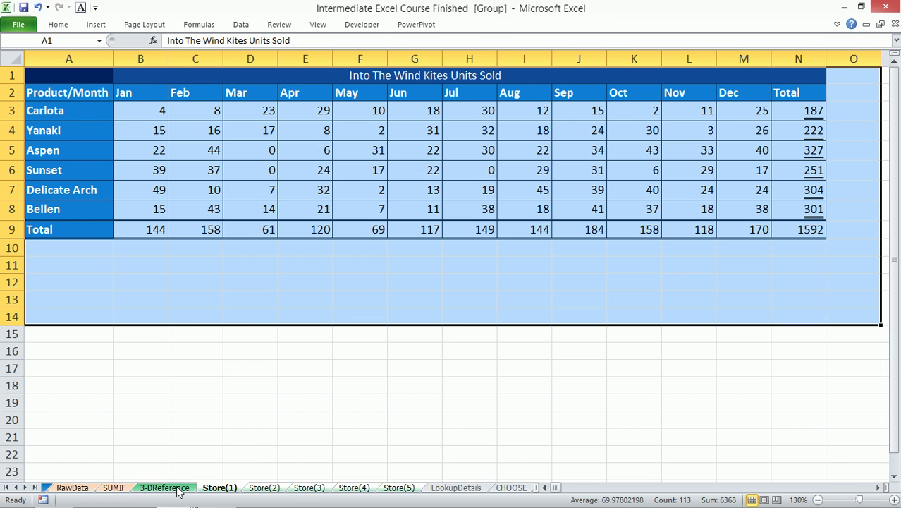
# - Ungroup, page through Store(1)–Store(5) again, then select B3 on 3-DReference
pyautogui.click(180, 487)
pyautogui.click(213, 488)
pyautogui.click(265, 488)
pyautogui.click(311, 487)
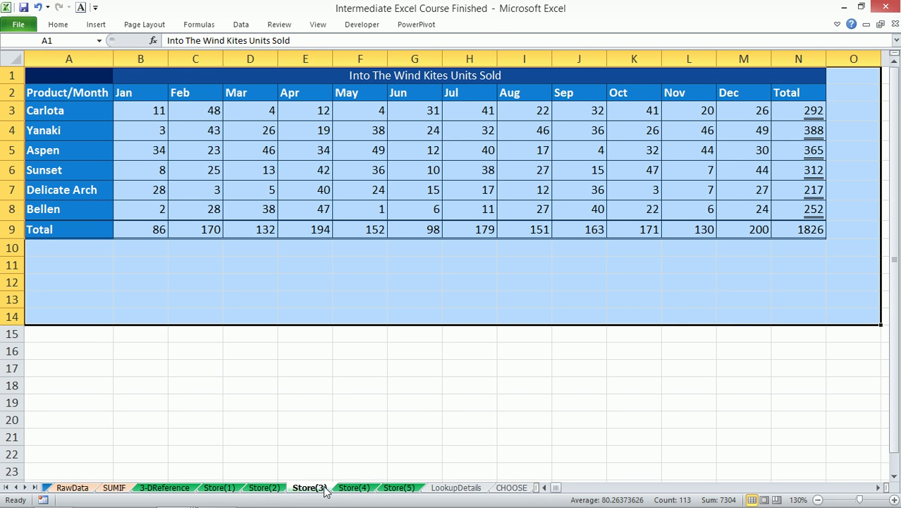
pyautogui.click(353, 488)
pyautogui.click(403, 488)
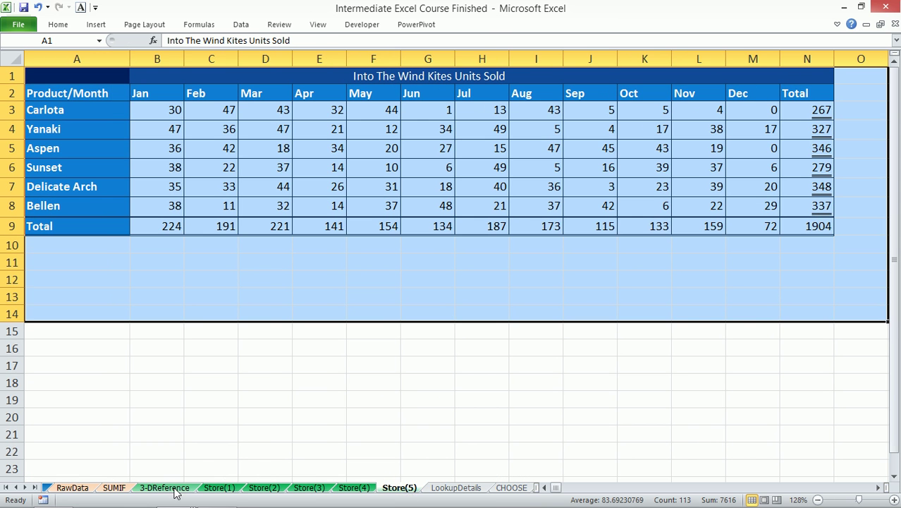
pyautogui.click(173, 488)
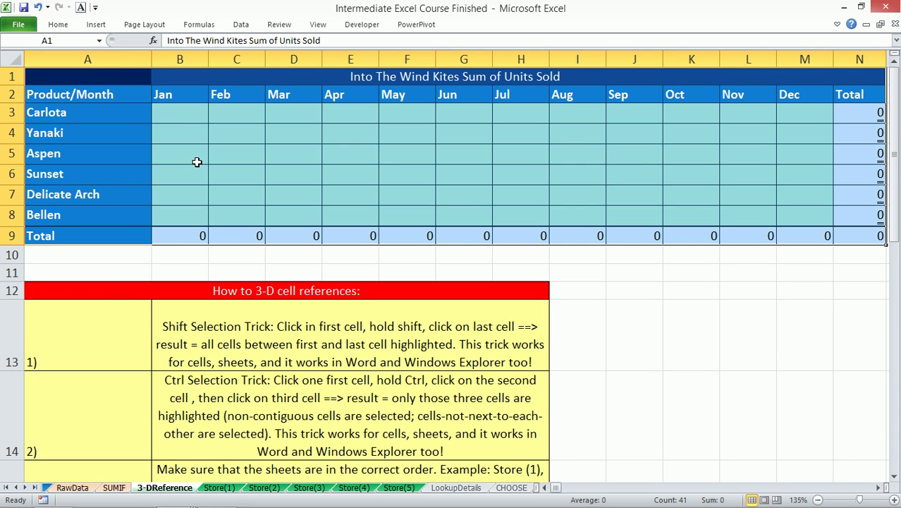
pyautogui.click(184, 115)
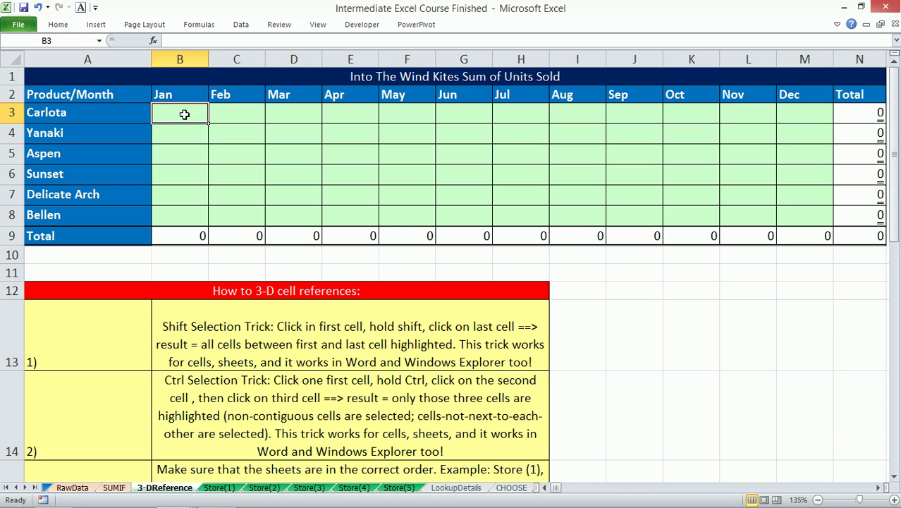
# - In B3, build a formula adding cell B3 from each of Store(1) through Store(5)
pyautogui.write('=')
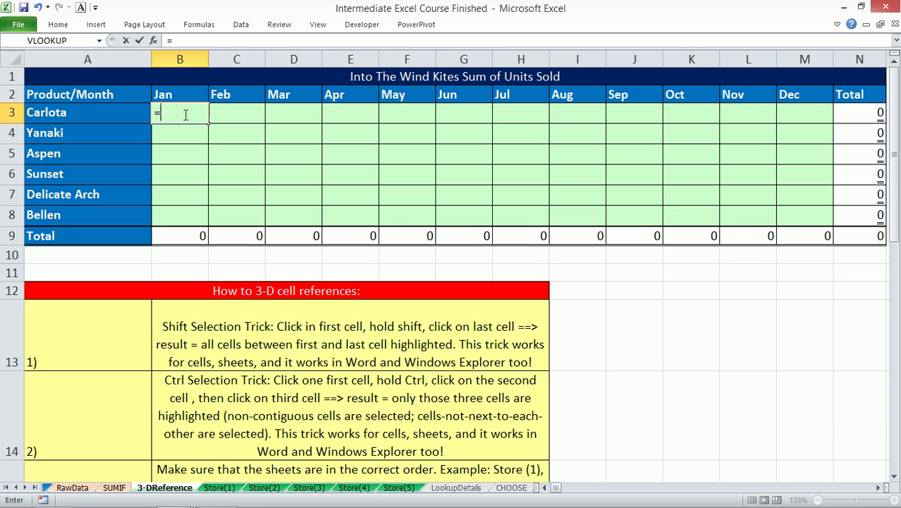
pyautogui.click(220, 487)
pyautogui.click(141, 112)
pyautogui.write('+')
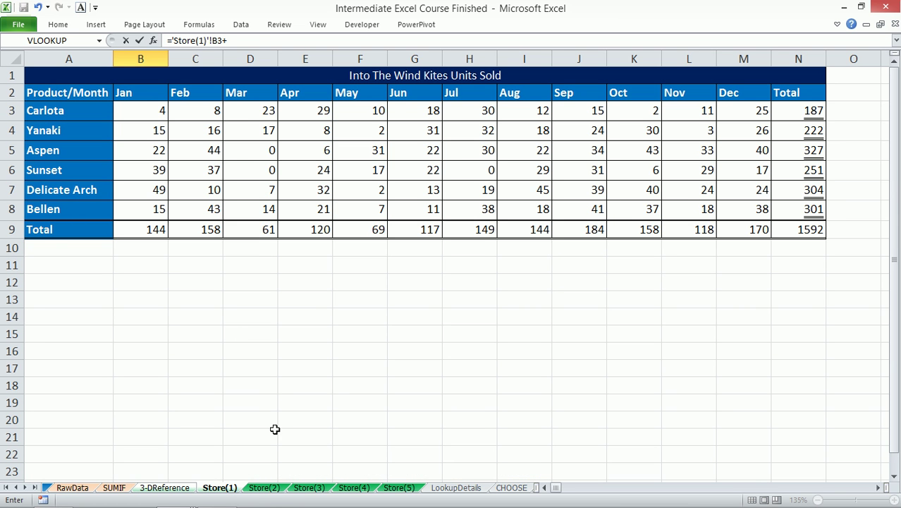
pyautogui.click(264, 487)
pyautogui.click(155, 111)
pyautogui.write('+')
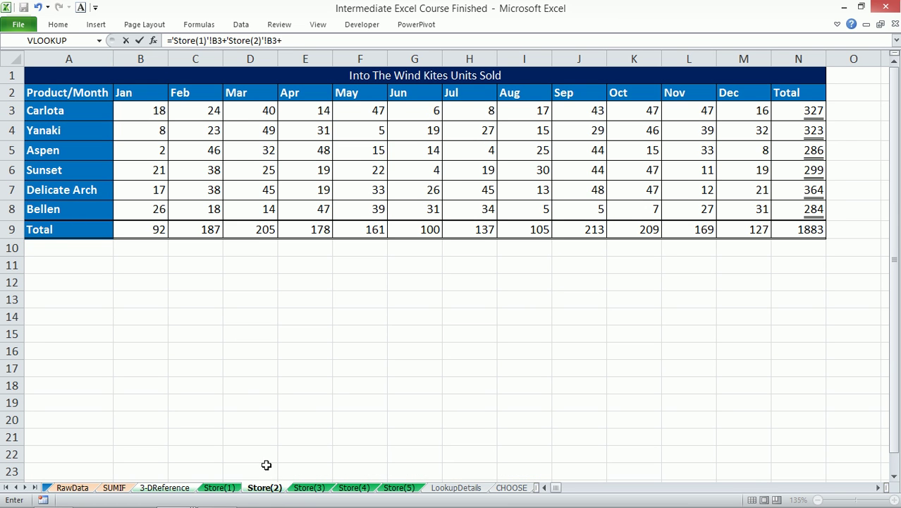
pyautogui.click(309, 487)
pyautogui.click(149, 110)
pyautogui.write('+')
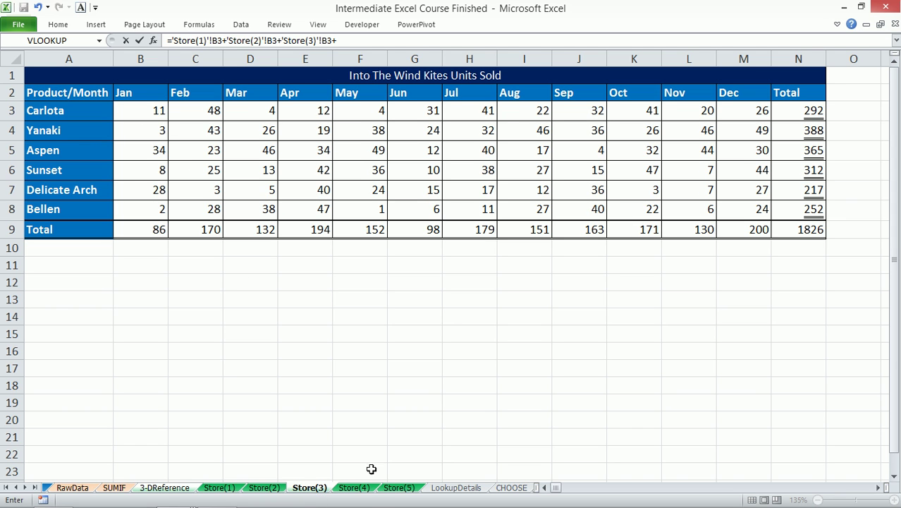
pyautogui.click(354, 487)
pyautogui.click(147, 113)
pyautogui.write('+')
pyautogui.click(399, 487)
pyautogui.click(157, 113)
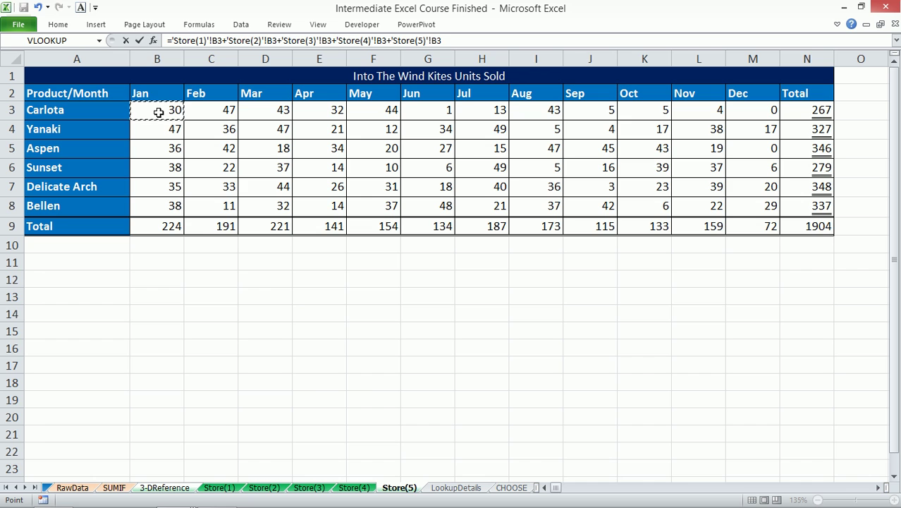
# - Enter the formula and fill it across to M3 and down to M8, totalling 8833
pyautogui.press('Return')
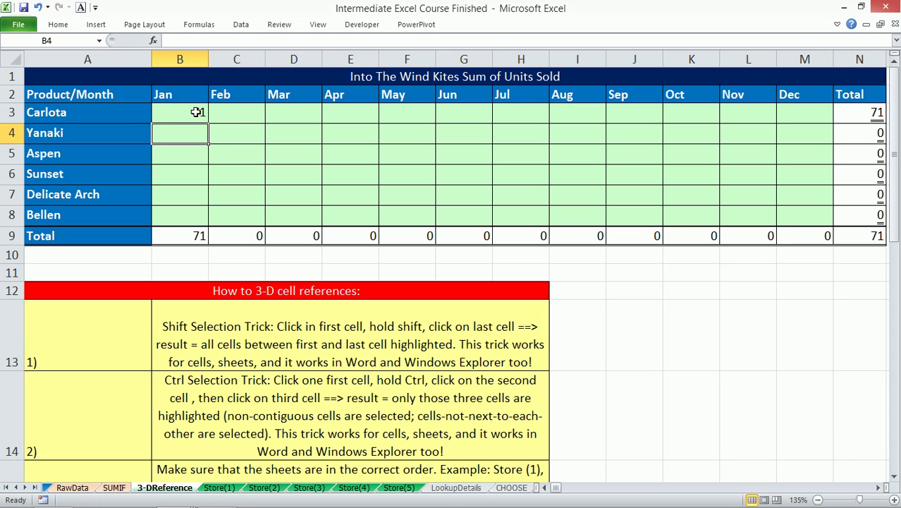
pyautogui.click(196, 115)
pyautogui.moveTo(208, 123); pyautogui.dragTo(774, 206)
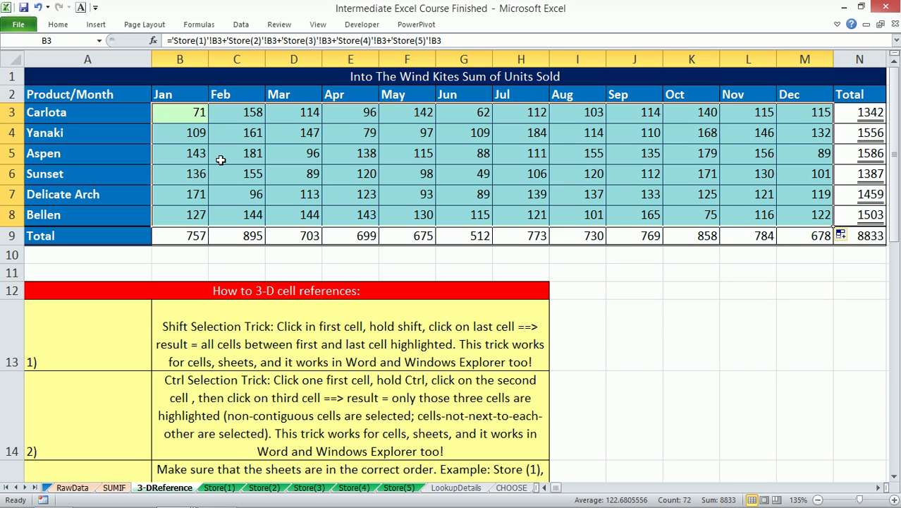
# - Paste the N9 grand total 8833 into N11 as a value only
pyautogui.click(861, 238)
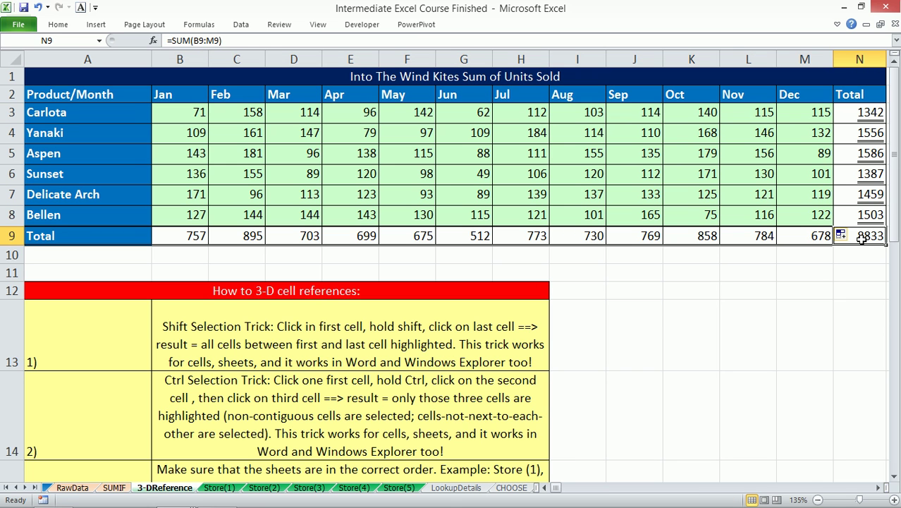
pyautogui.hotkey('ctrl', 'c')
pyautogui.click(864, 267)
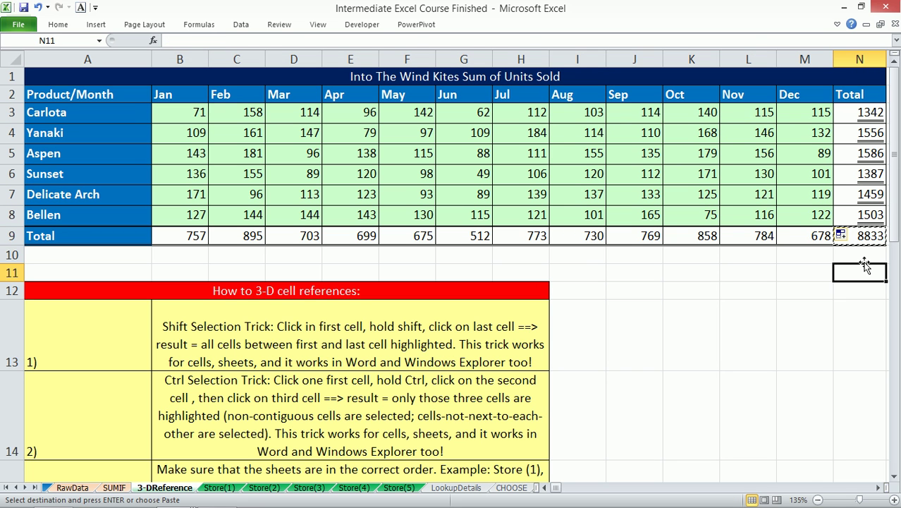
pyautogui.hotkey('ctrl', 'alt', 'v')
pyautogui.press('v')
pyautogui.press('Return')
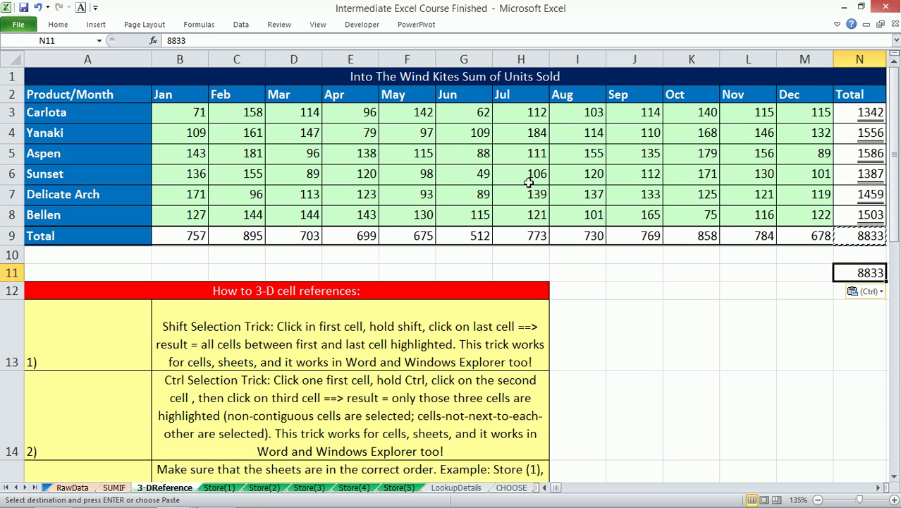
# - Clear the monthly formulas in B3:M8 and reselect B3
pyautogui.moveTo(199, 112); pyautogui.dragTo(823, 224)
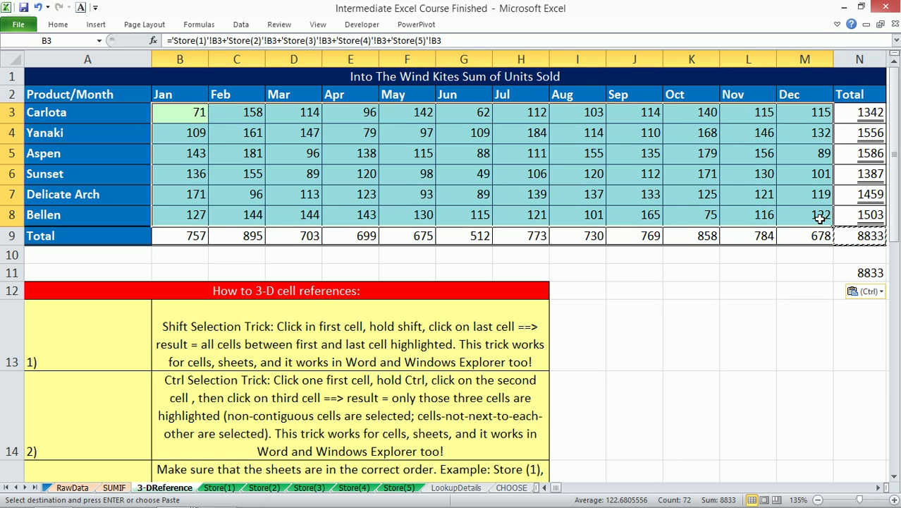
pyautogui.press('Delete')
pyautogui.click(177, 113)
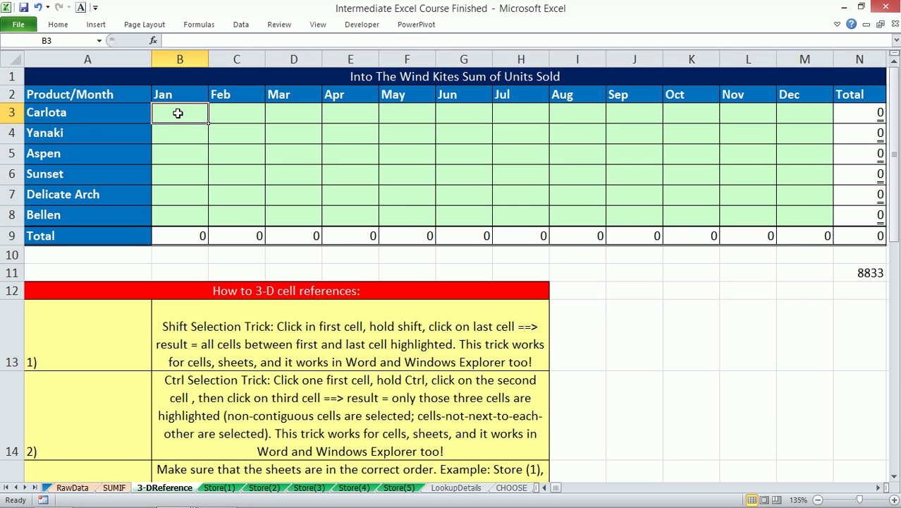
# - Enter =SUM('Store(1):Store(5)'!B3) in B3 and fill it through M8, totalling 8833
pyautogui.write('=SUM(')
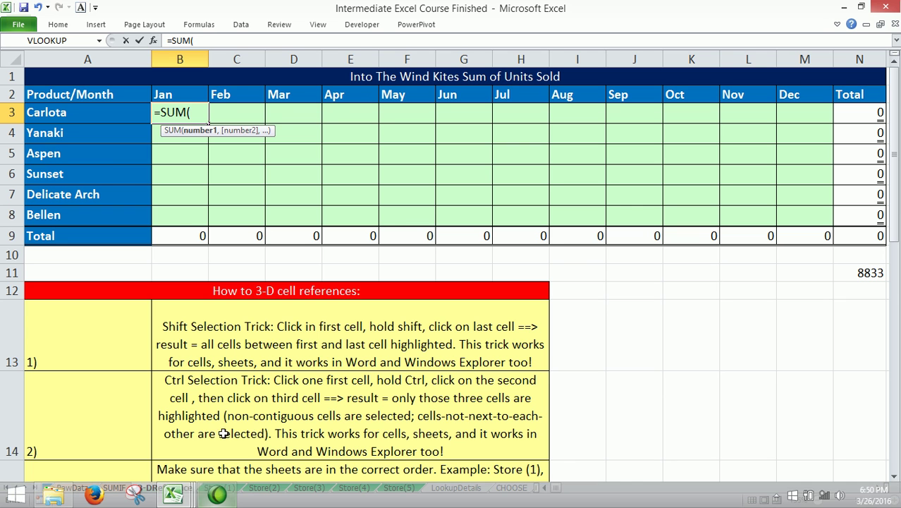
pyautogui.click(219, 487)
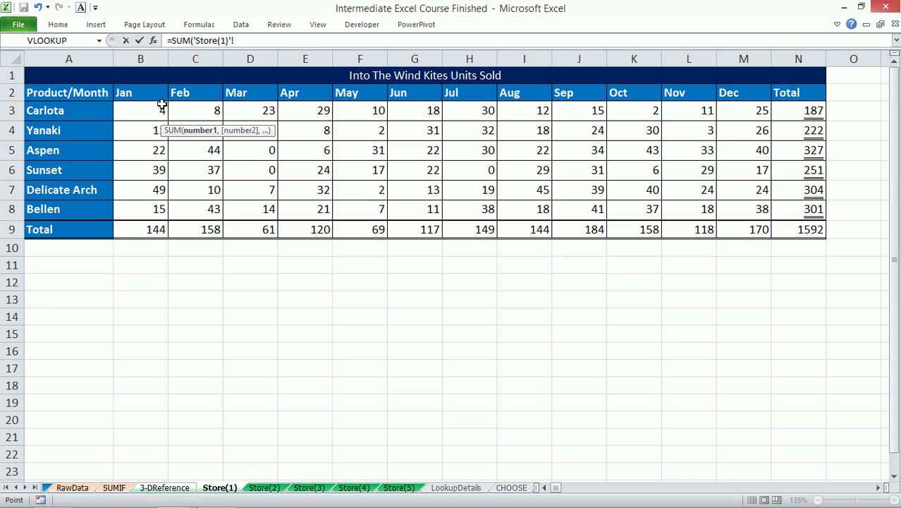
pyautogui.click(139, 110)
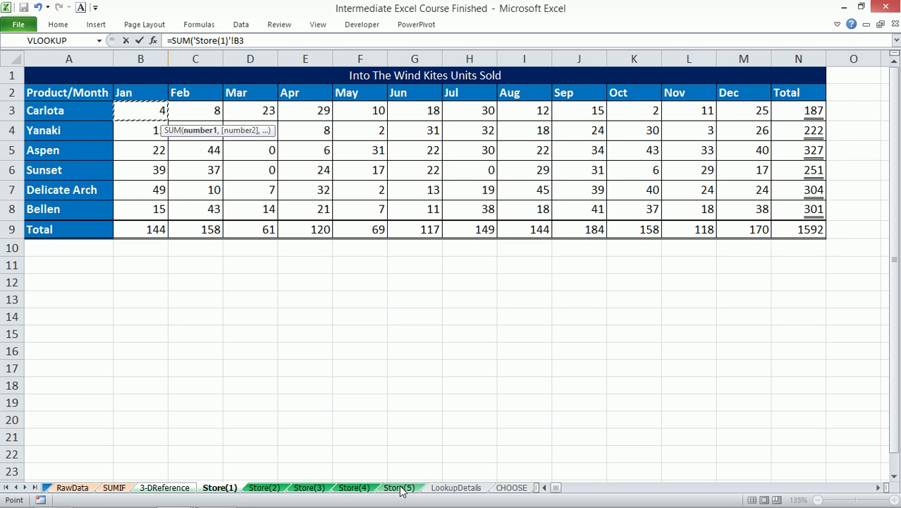
pyautogui.keyDown('shift'); pyautogui.click(399, 487); pyautogui.keyUp('shift')
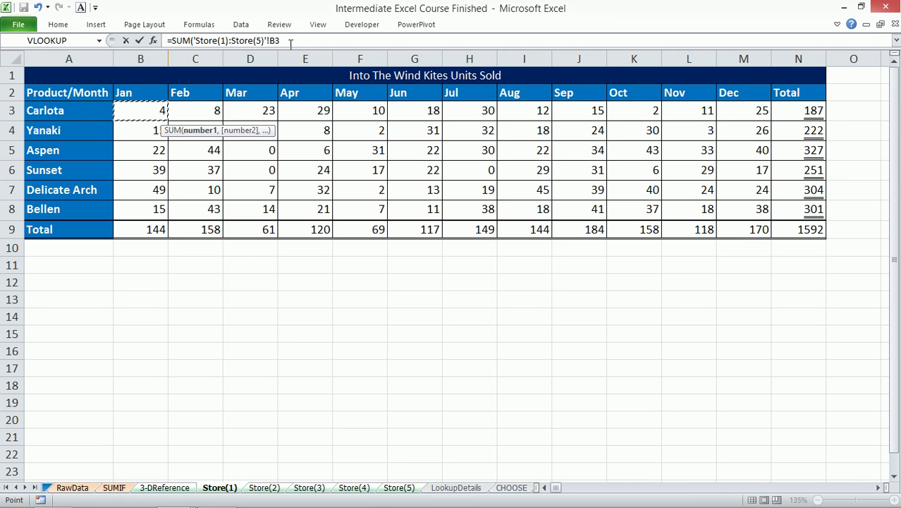
pyautogui.write(')')
pyautogui.press('Return')
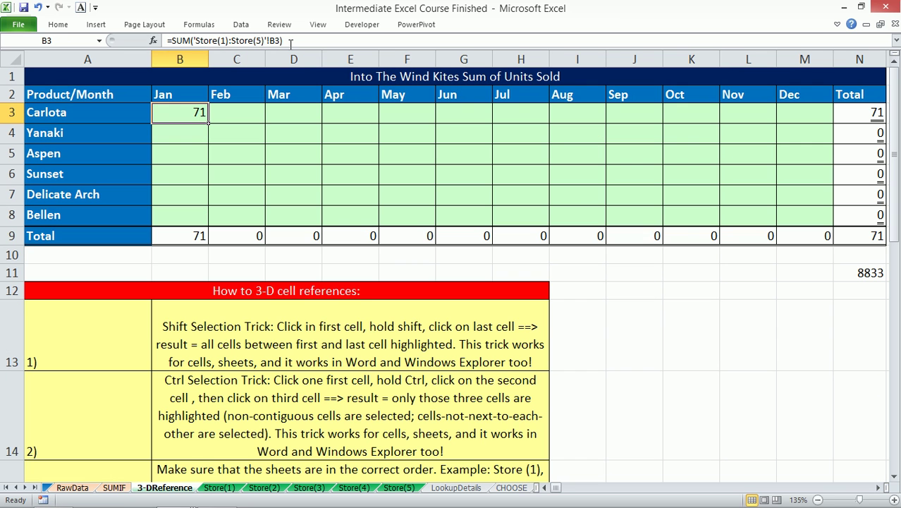
pyautogui.moveTo(208, 123); pyautogui.dragTo(820, 217)
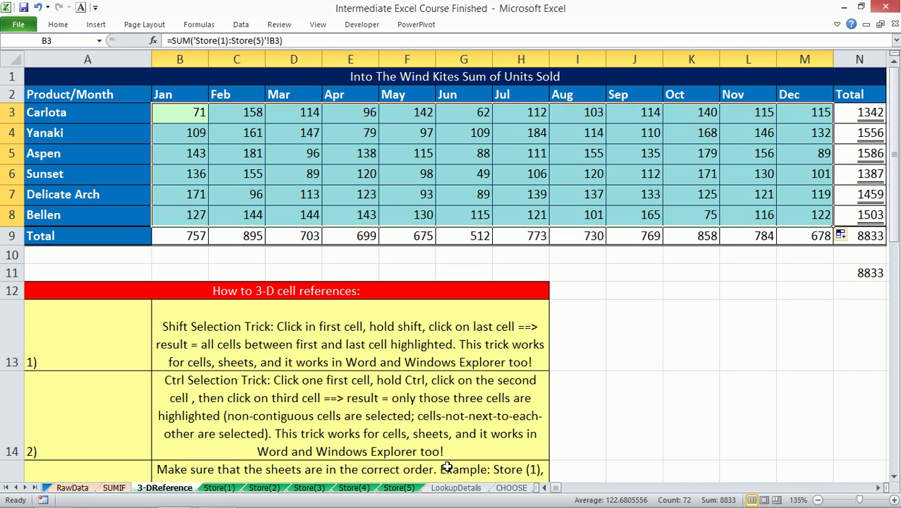
# - Copy the Store(2) sheet between Store(4) and Store(5), then check the N9 grand total
pyautogui.click(266, 489)
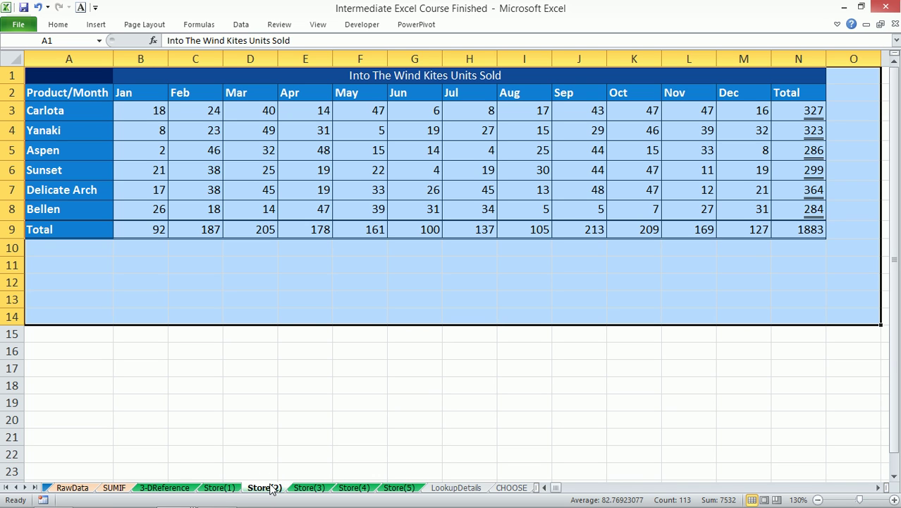
pyautogui.moveTo(271, 492)
pyautogui.mouseDown()
pyautogui.moveTo(358, 417)
pyautogui.moveTo(425, 376)
pyautogui.mouseUp()
pyautogui.moveTo(424, 376); pyautogui.dragTo(387, 490)
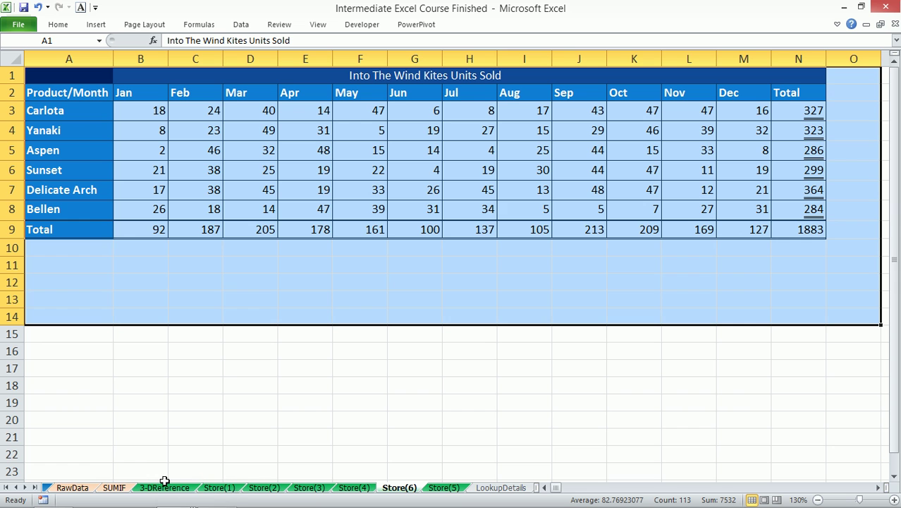
pyautogui.click(155, 489)
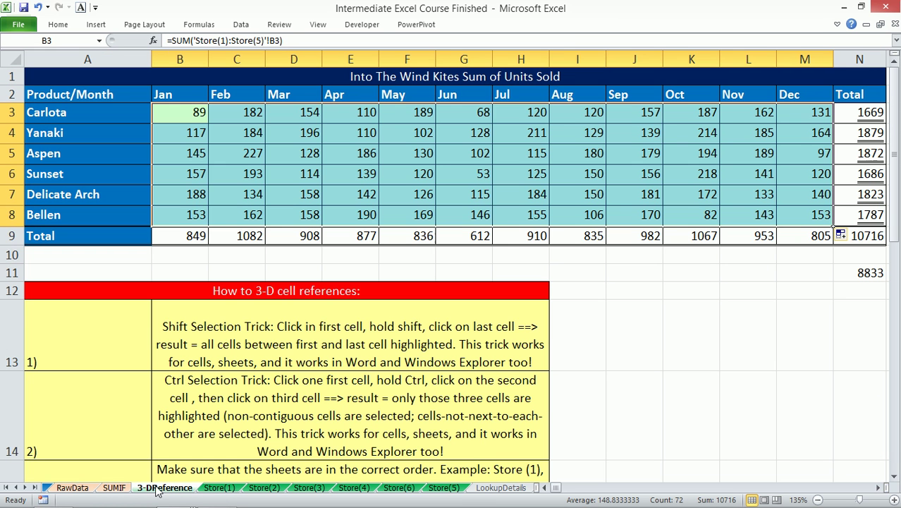
pyautogui.click(856, 239)
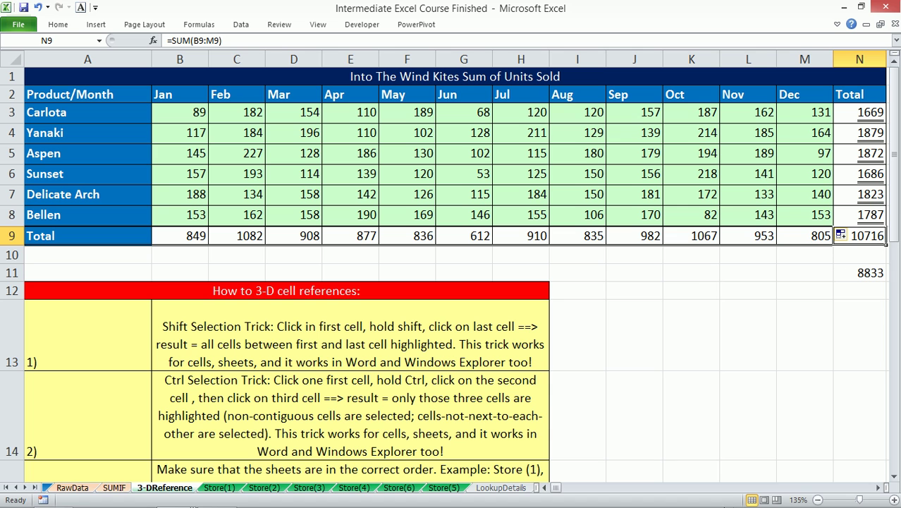
# - Make another copy of Store(2) right after it and return to 3-DReference
pyautogui.click(223, 488)
pyautogui.click(258, 488)
pyautogui.moveTo(258, 487); pyautogui.dragTo(298, 477)
pyautogui.click(179, 492)
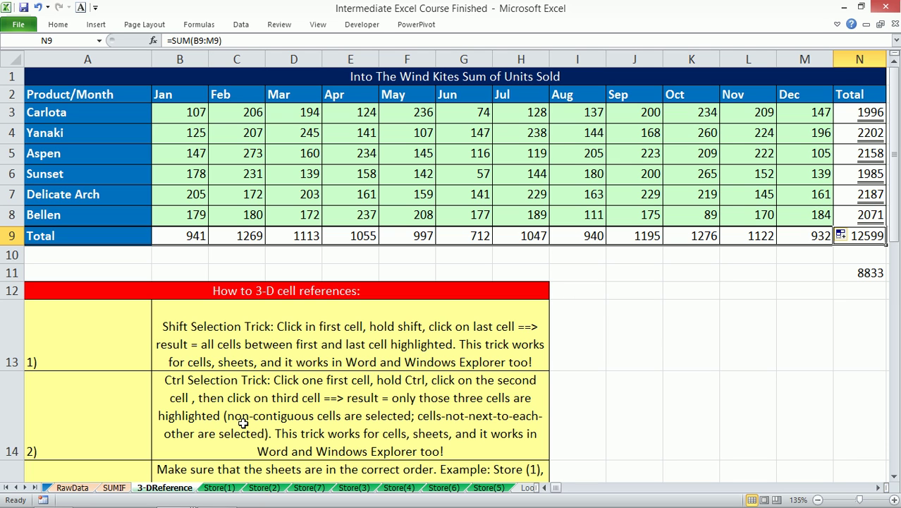
# - Select A6 and look over the Store(1) and Store(2) sheets, then return to 3-DReference
pyautogui.click(105, 174)
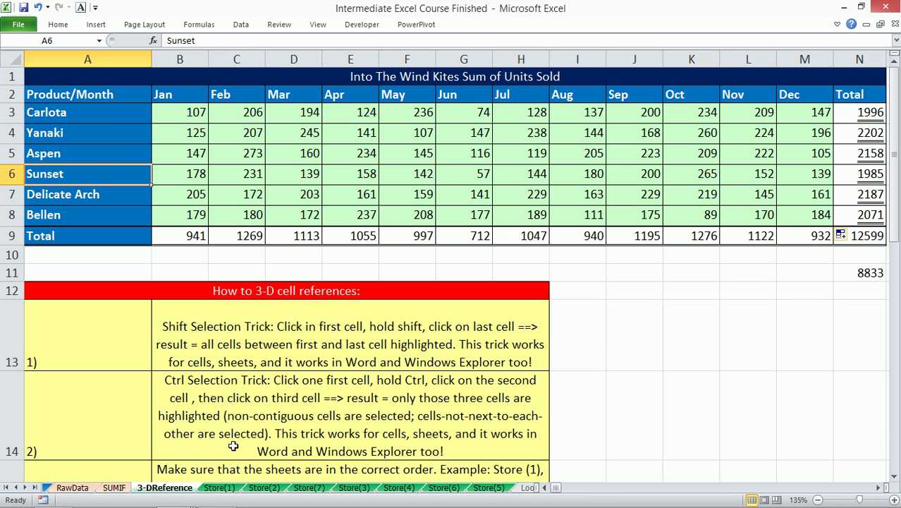
pyautogui.click(220, 488)
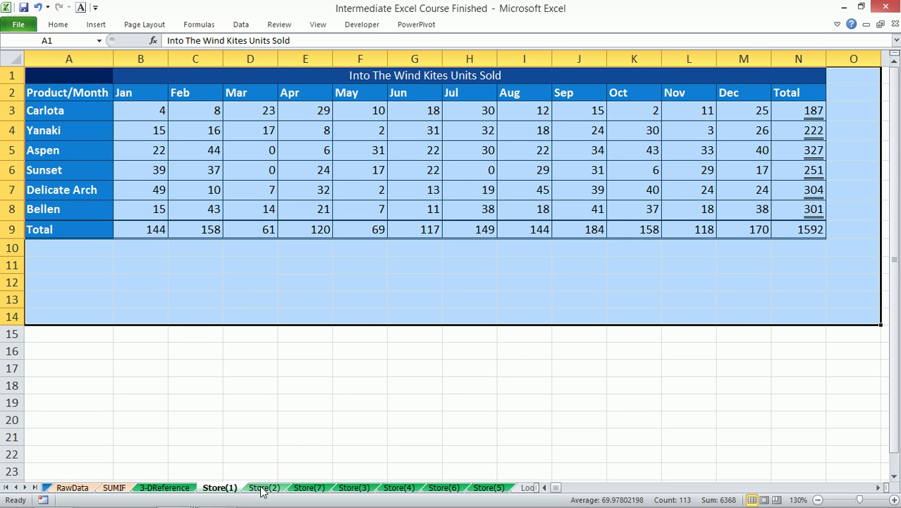
pyautogui.click(262, 487)
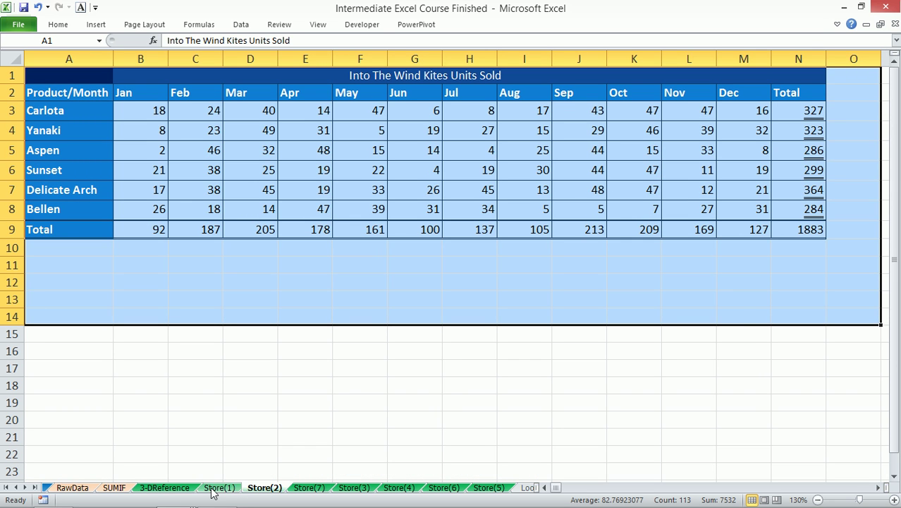
pyautogui.click(176, 489)
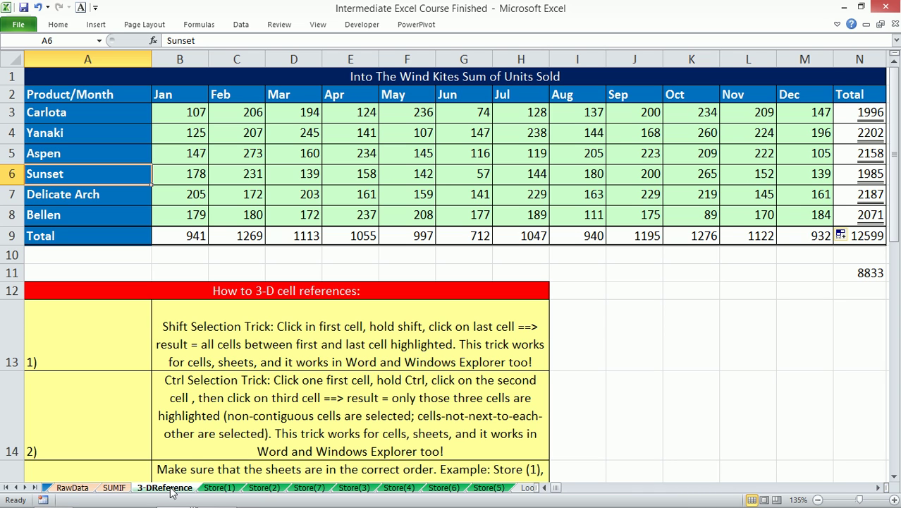
# - Group 3-DReference through Store(5) and insert a blank row 8 above Bellen
pyautogui.keyDown('shift'); pyautogui.click(485, 492); pyautogui.keyUp('shift')
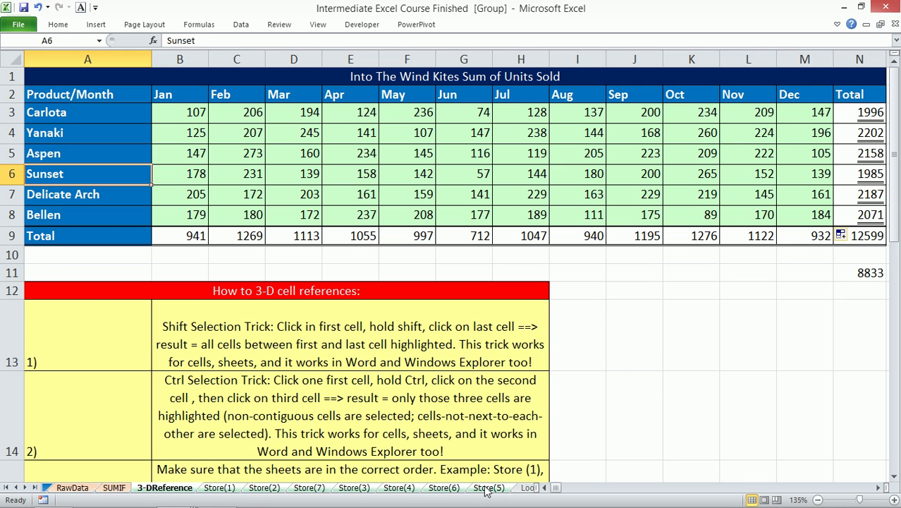
pyautogui.rightClick(10, 217)
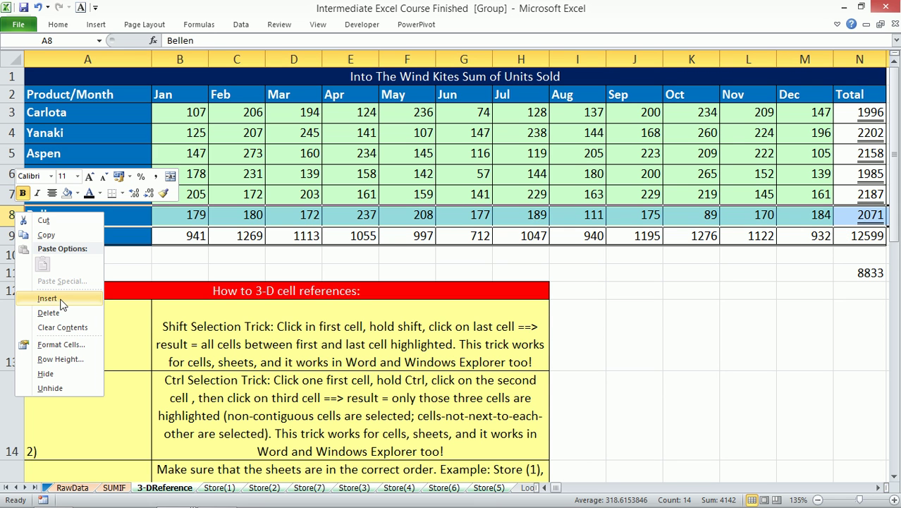
pyautogui.click(48, 298)
pyautogui.click(96, 274)
# - Ungroup the sheets, confirm the blank row 8 on every Store sheet, then select A8 on 3-DReference
pyautogui.click(113, 488)
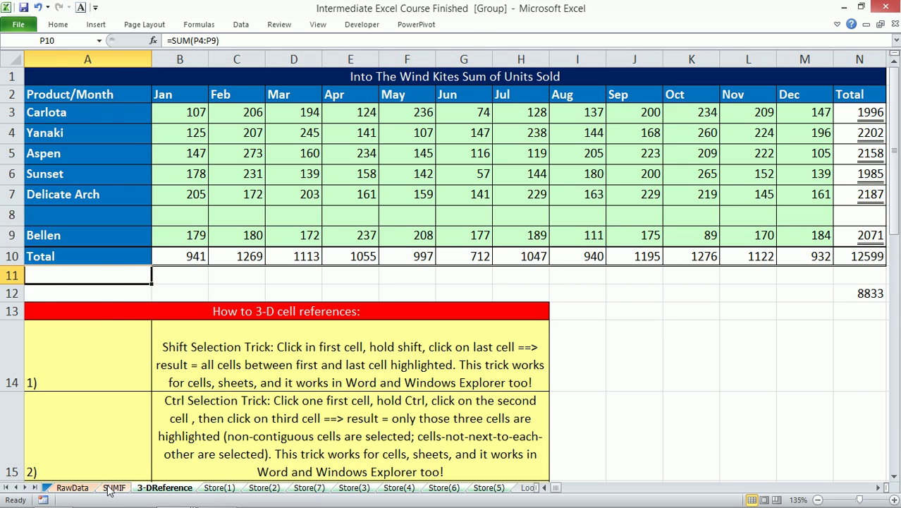
pyautogui.click(169, 488)
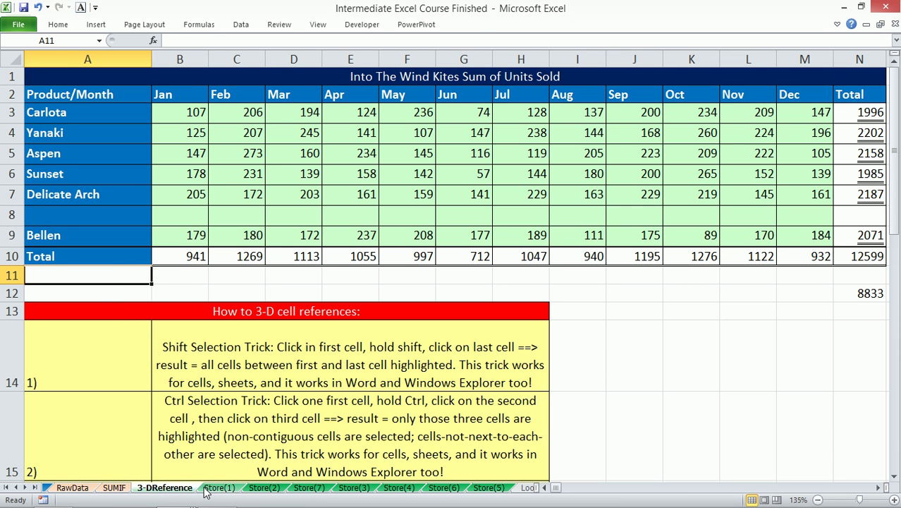
pyautogui.click(219, 487)
pyautogui.click(272, 488)
pyautogui.click(310, 488)
pyautogui.click(354, 488)
pyautogui.click(400, 487)
pyautogui.click(443, 487)
pyautogui.click(488, 488)
pyautogui.click(169, 488)
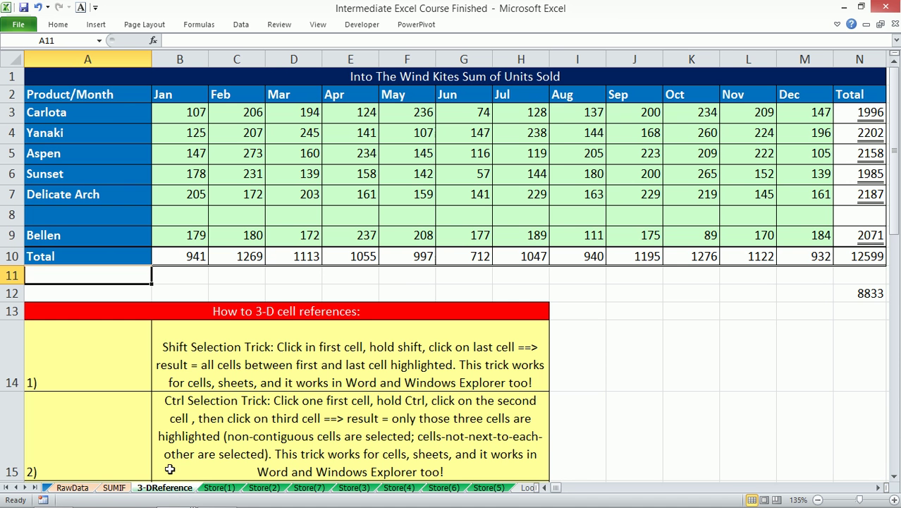
pyautogui.click(90, 220)
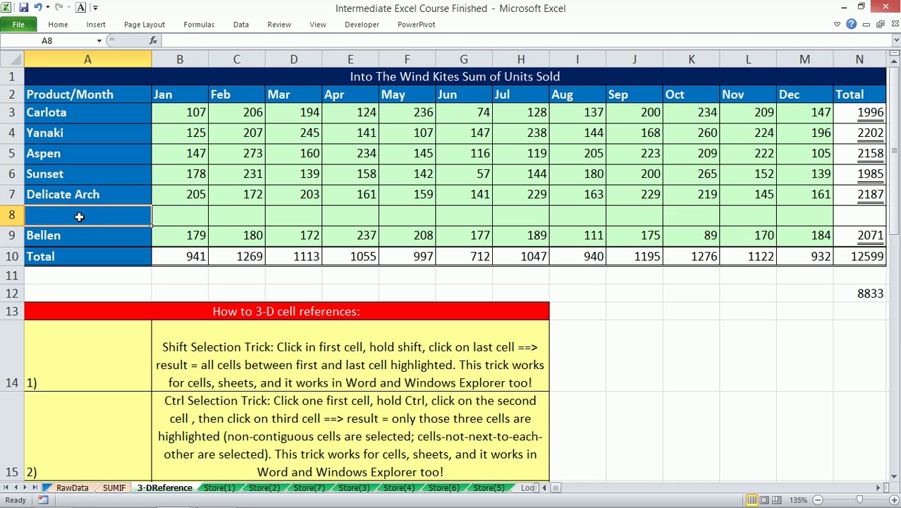
# - Regroup all sheets and enter the label 'Test' in A8
pyautogui.keyDown('shift'); pyautogui.click(488, 488); pyautogui.keyUp('shift')
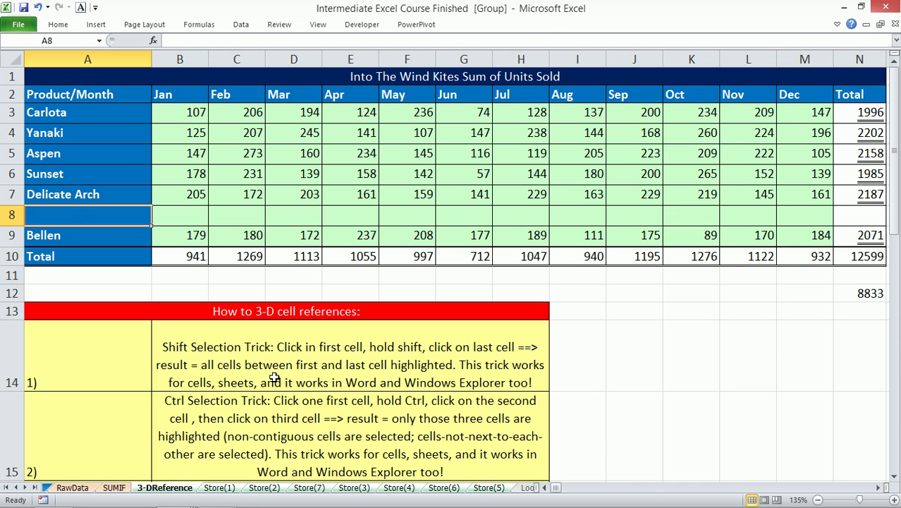
pyautogui.write('Test')
pyautogui.hotkey('ctrl', 'Return')
# - Fill B8:M8 with =RANDBETWEEN(12,200)
pyautogui.moveTo(182, 214); pyautogui.dragTo(795, 219)
pyautogui.write('=rand')
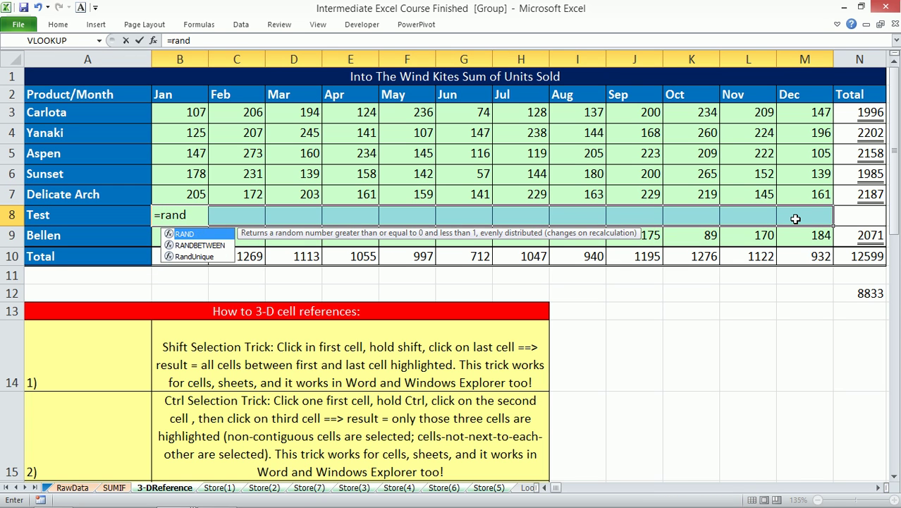
pyautogui.press('Down')
pyautogui.press('Tab')
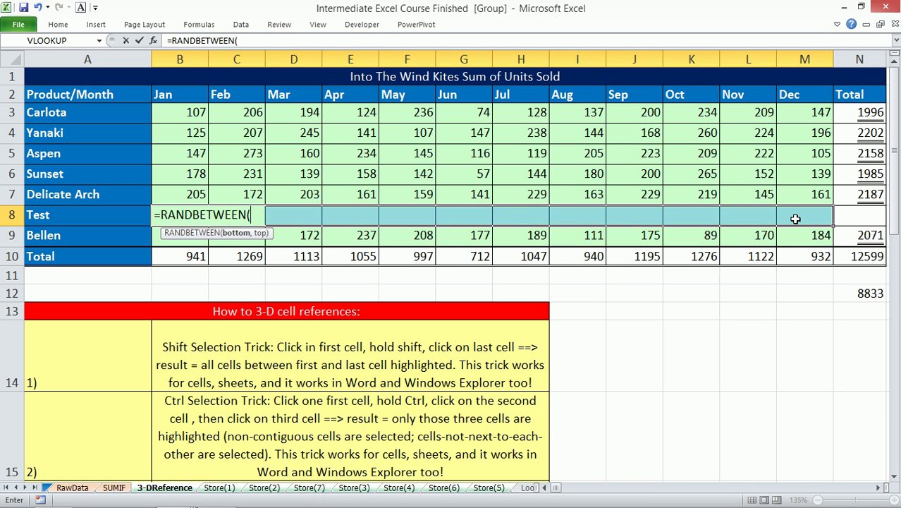
pyautogui.write('12,200')
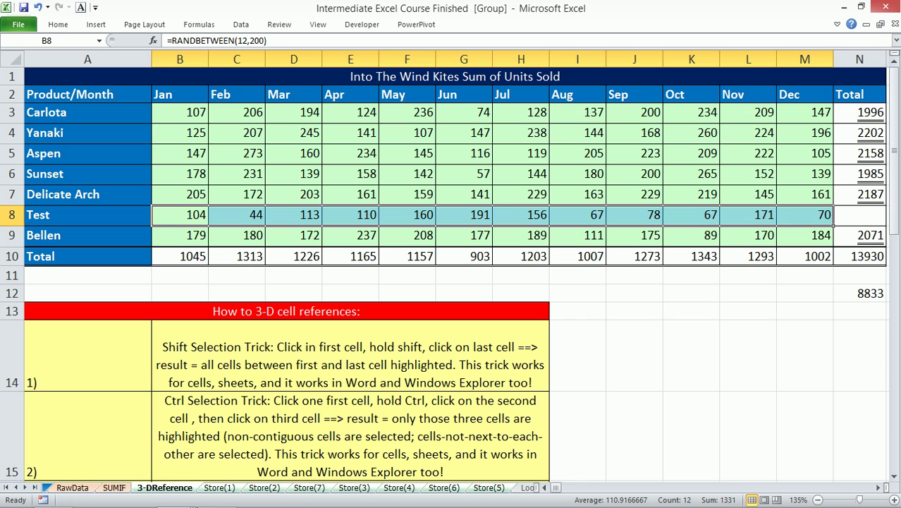
# - Total the Test row in N8 with =SUM(B8:M8)
pyautogui.click(863, 214)
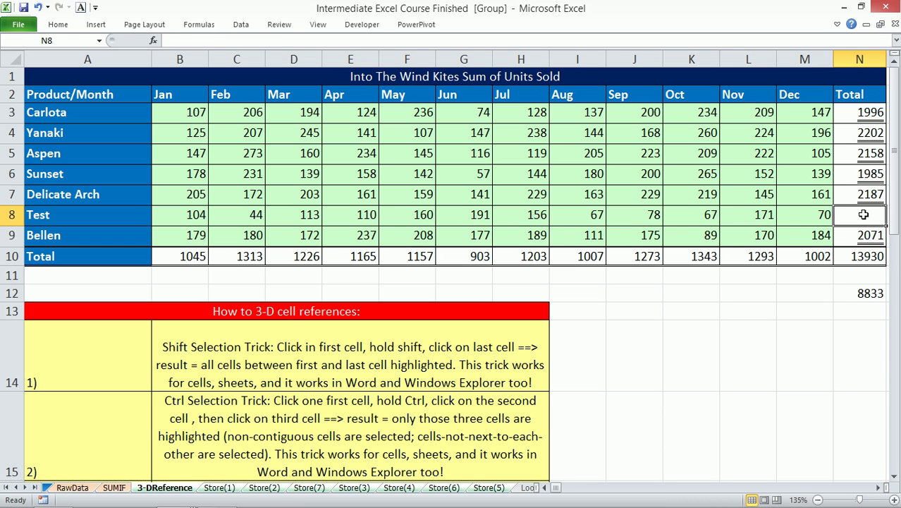
pyautogui.hotkey('alt', '=')
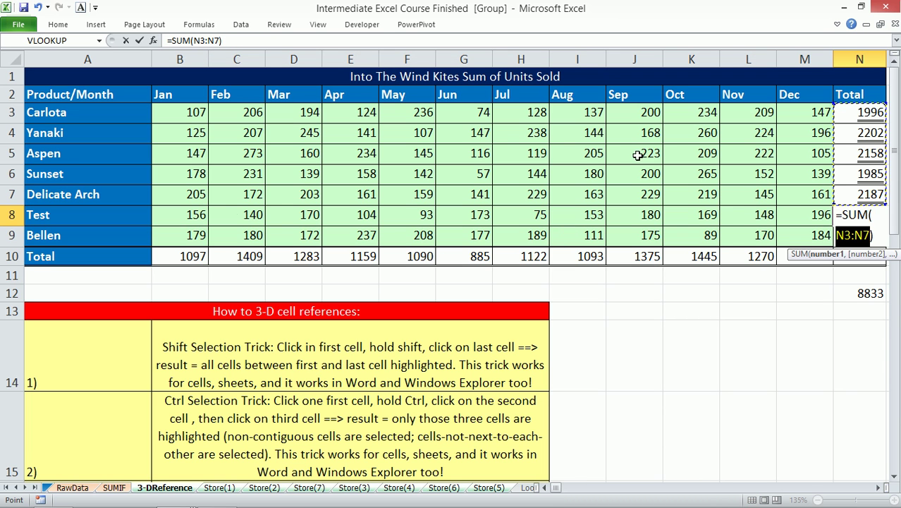
pyautogui.moveTo(199, 215); pyautogui.dragTo(797, 222)
pyautogui.press('Return')
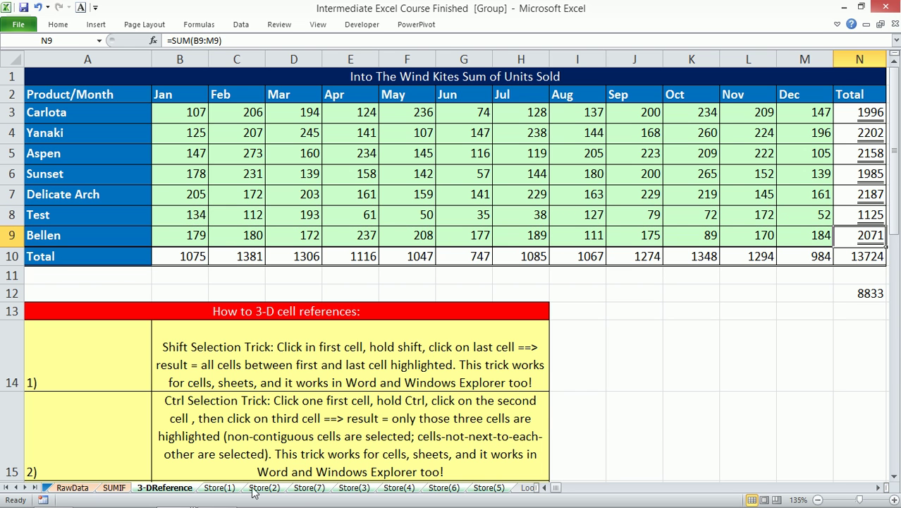
# - Ungroup, check the Test row on each Store sheet, and recalculate twice with F9
pyautogui.click(114, 488)
pyautogui.click(153, 488)
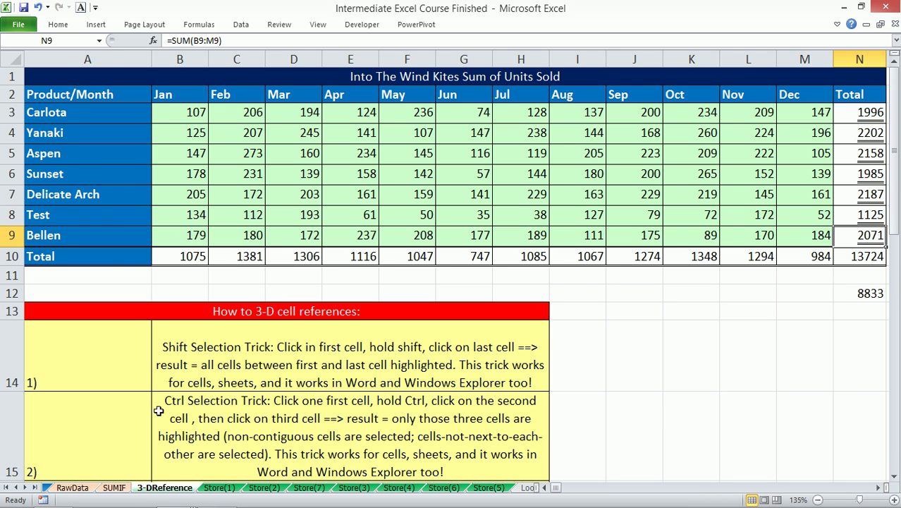
pyautogui.click(219, 487)
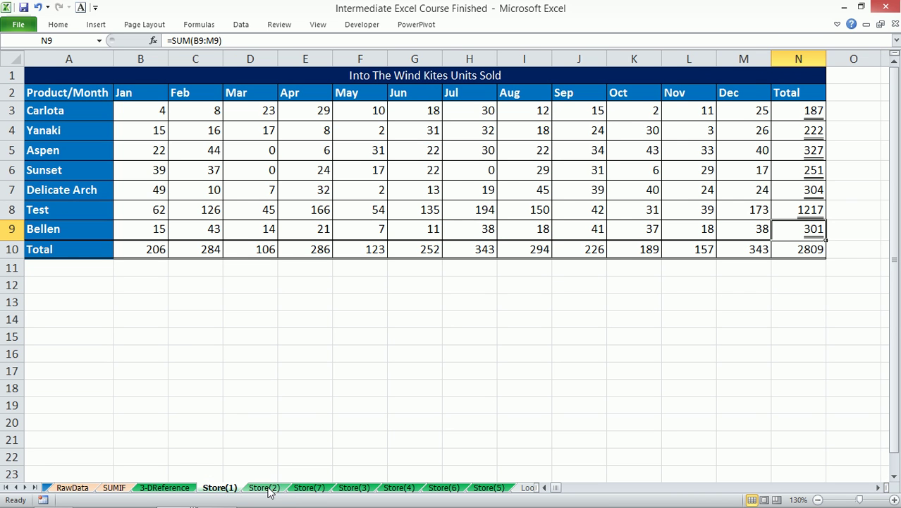
pyautogui.click(266, 487)
pyautogui.click(310, 488)
pyautogui.click(353, 488)
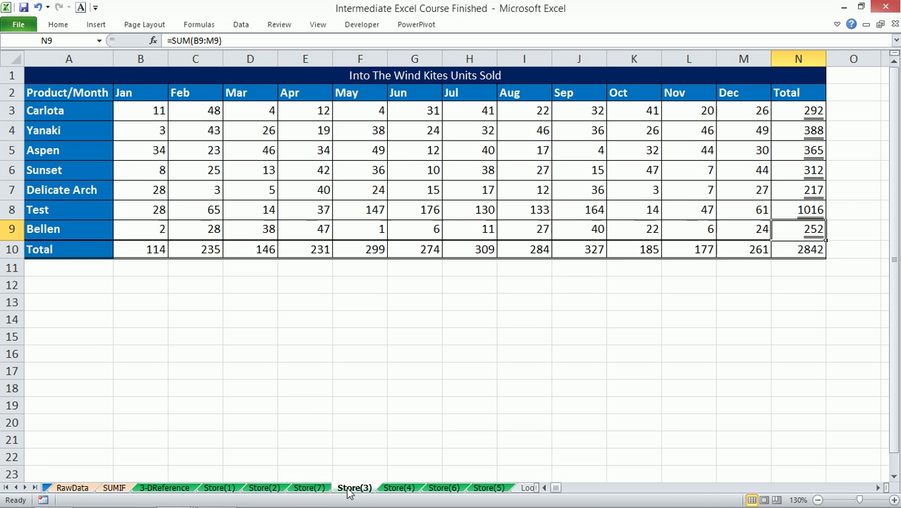
pyautogui.click(399, 488)
pyautogui.click(443, 488)
pyautogui.click(488, 488)
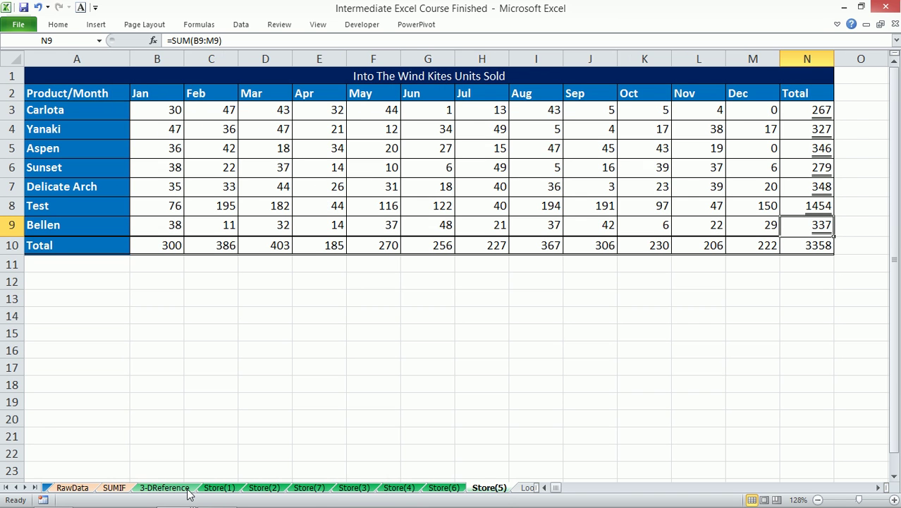
pyautogui.click(164, 488)
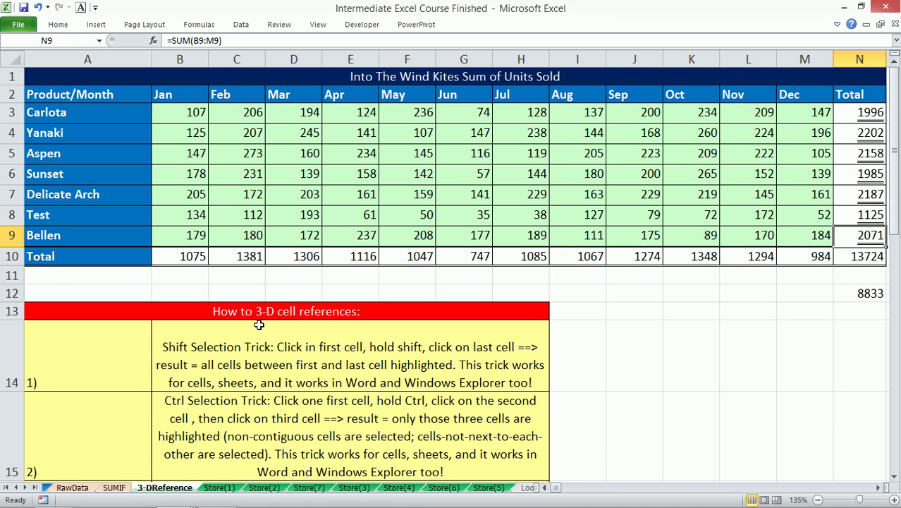
pyautogui.press('F9')
pyautogui.press('F9')
pyautogui.press('F9')
pyautogui.press('F9')
pyautogui.press('F9')
pyautogui.press('F9')
pyautogui.press('F9')
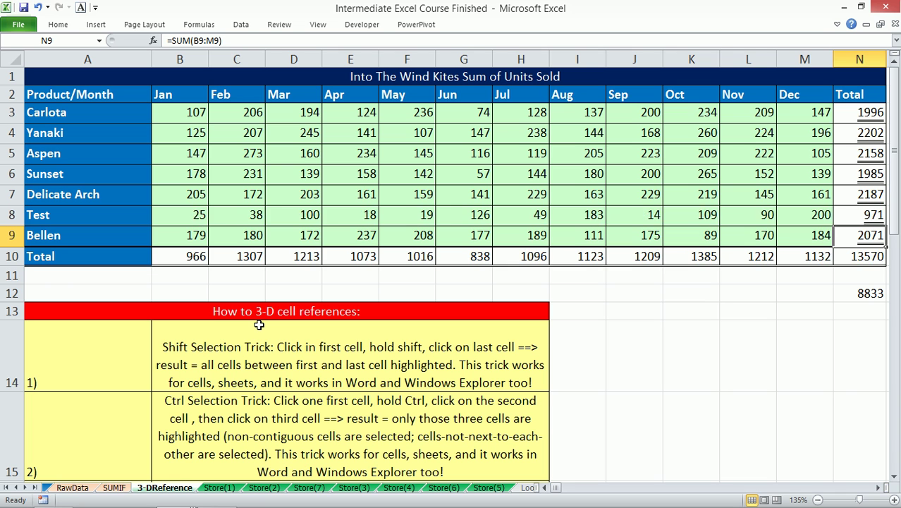
pyautogui.press('F9')
pyautogui.press('F9')
pyautogui.press('F9')
pyautogui.press('F9')
pyautogui.press('F9')
pyautogui.press('F9')
pyautogui.press('F9')
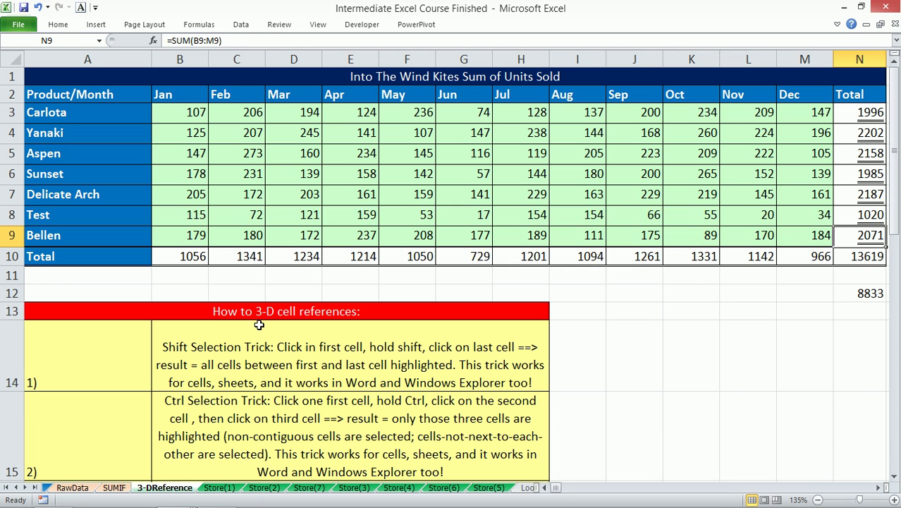
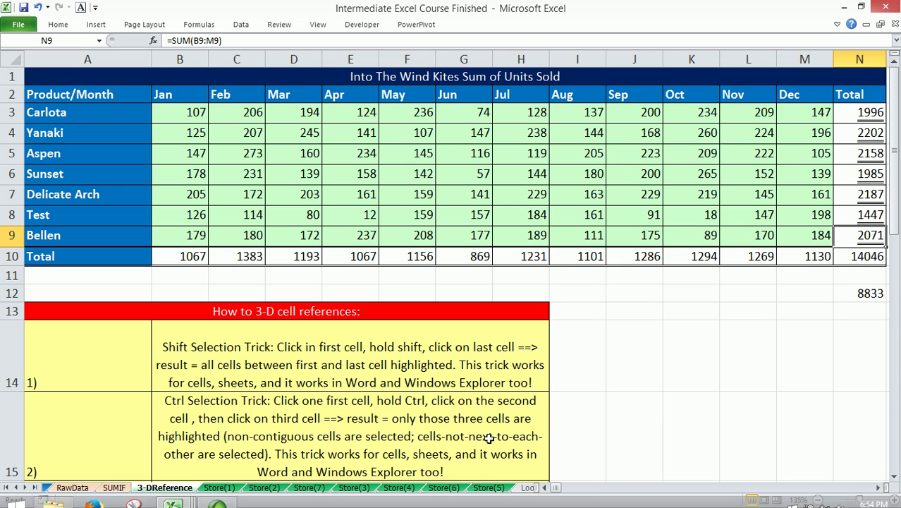
# - Scroll the sheet tabs along and display the LookupDetails sheet of lookup functions
pyautogui.click(25, 487)
pyautogui.click(25, 488)
pyautogui.click(26, 487)
pyautogui.click(25, 487)
pyautogui.click(25, 487)
pyautogui.click(26, 487)
pyautogui.click(26, 487)
pyautogui.click(209, 488)
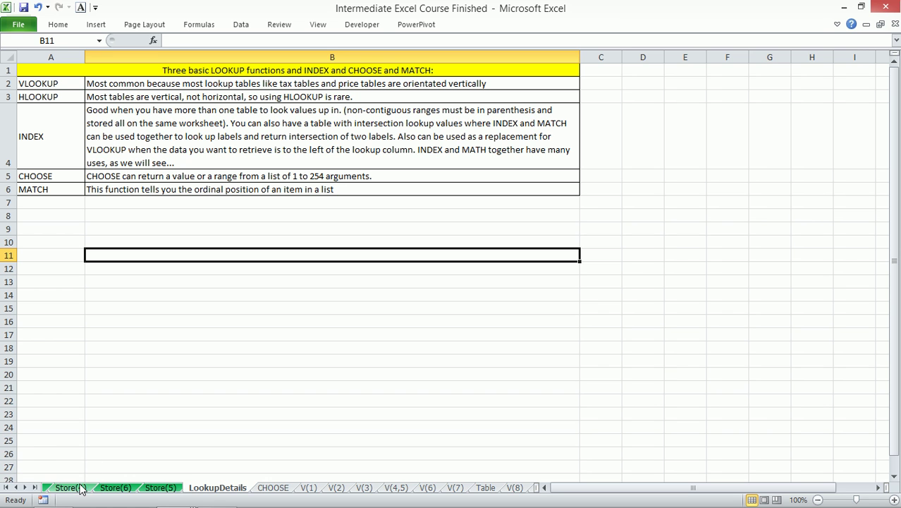
# - Tour the Multiplication Table, Cell References, Order of Operations, Text & No and Text sheets
pyautogui.click(6, 487)
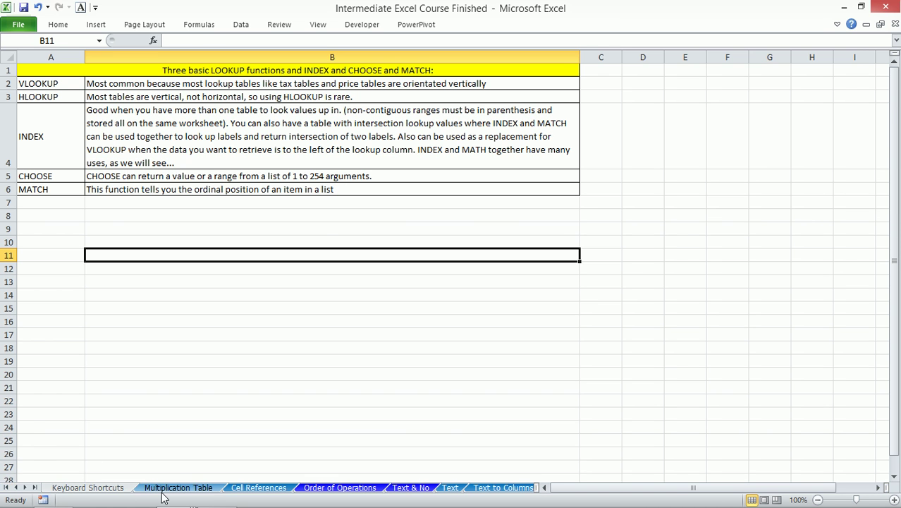
pyautogui.click(169, 487)
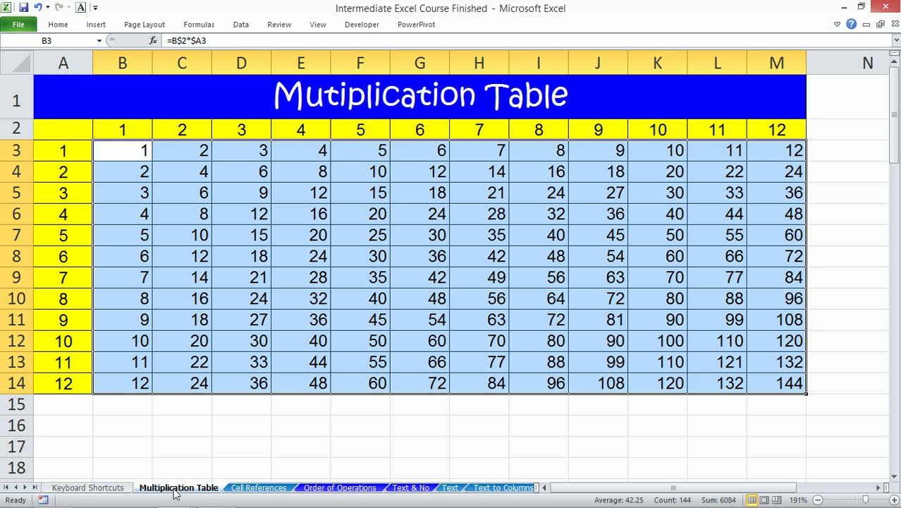
pyautogui.click(248, 490)
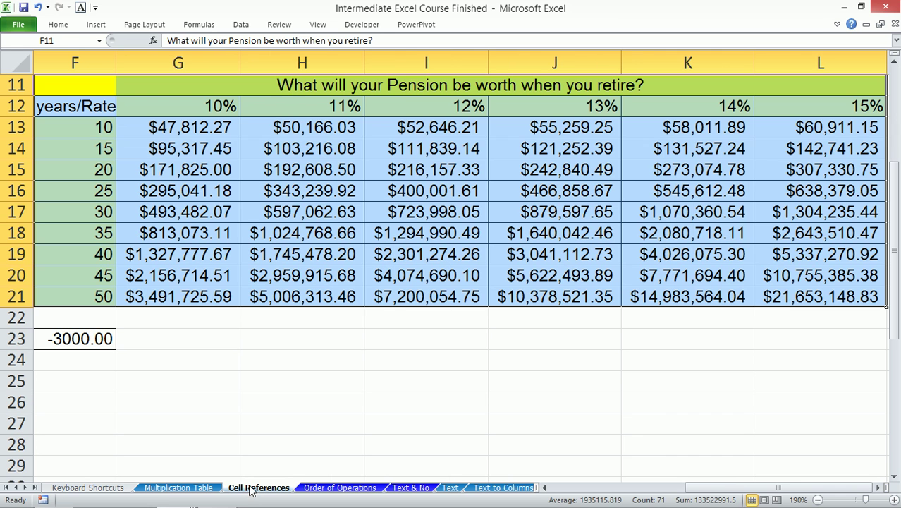
pyautogui.click(355, 488)
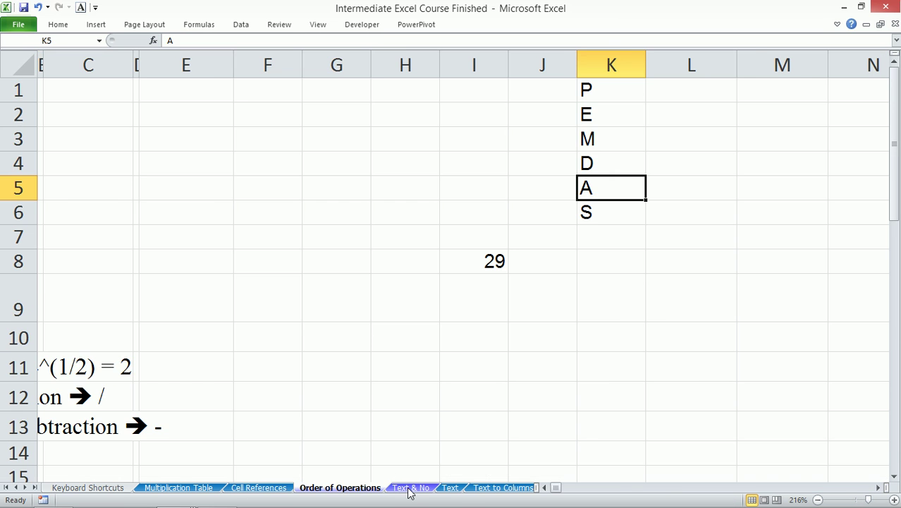
pyautogui.click(410, 491)
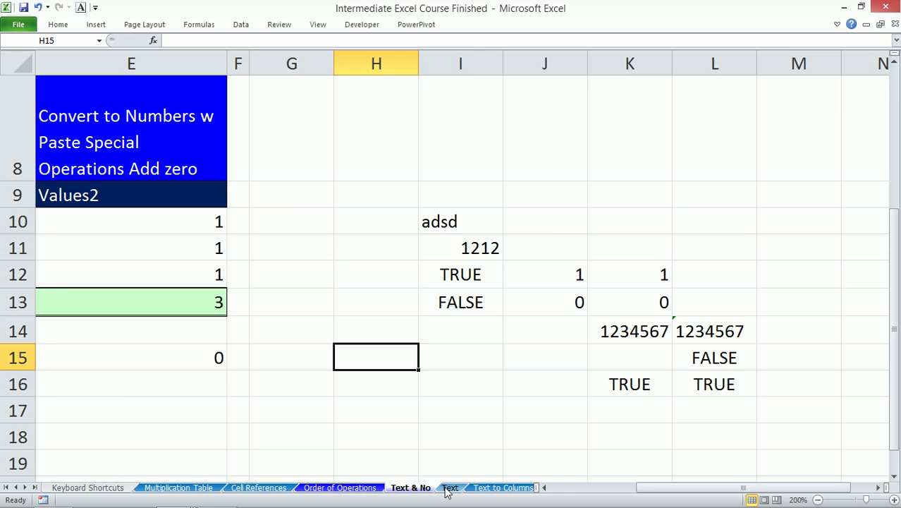
pyautogui.click(449, 489)
pyautogui.scroll(3, 150, 337)
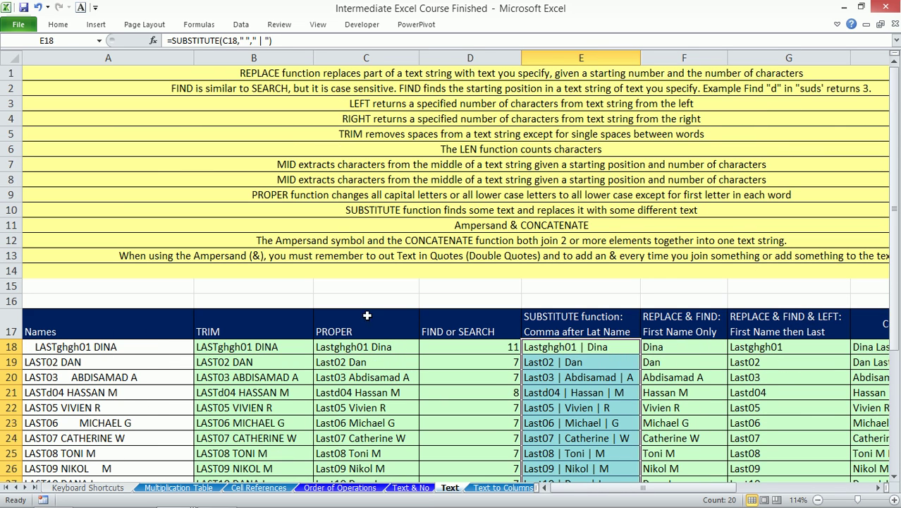
# - View the Text to Columns, Condional Formatting and Mod Condition sheets, returning to Condional Formatting
pyautogui.click(499, 488)
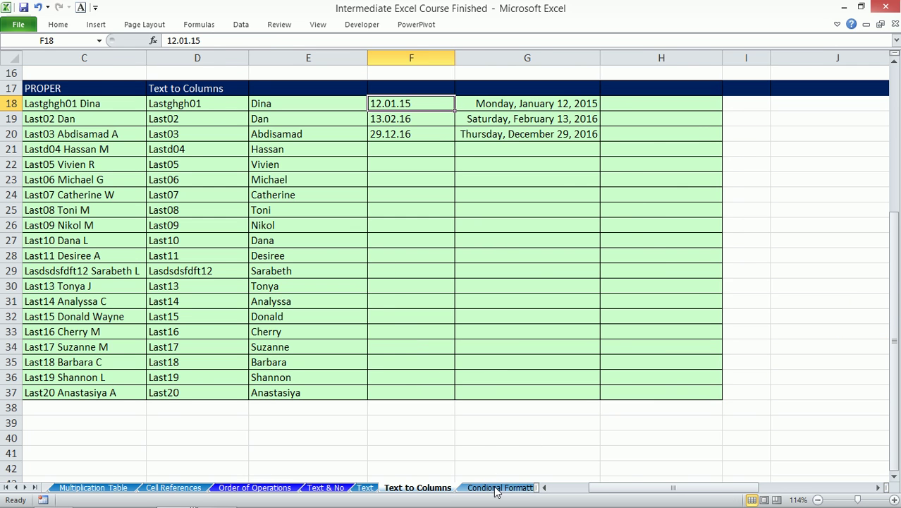
pyautogui.click(502, 487)
pyautogui.click(509, 488)
pyautogui.click(371, 488)
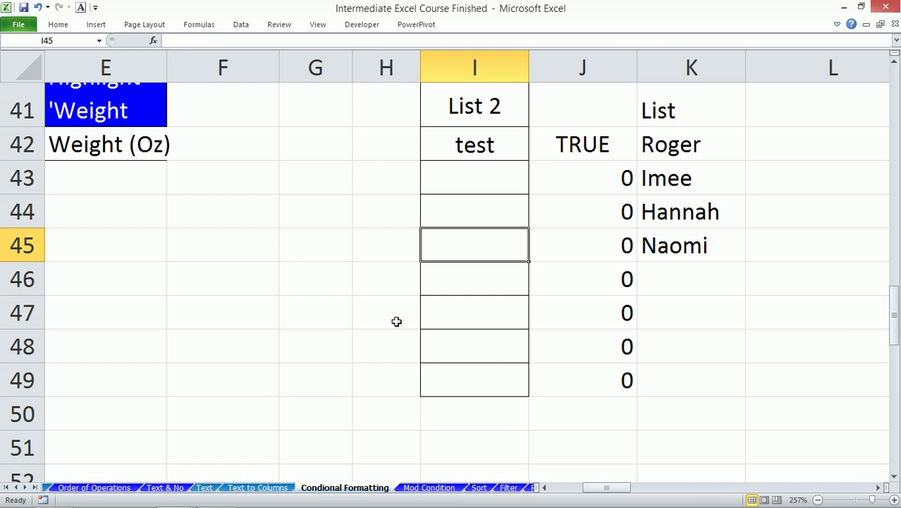
# - Step through the Sort, Filter, Round, Paste Special, Freeze Panes and LOGIC IS IF sheets
pyautogui.click(480, 488)
pyautogui.click(508, 488)
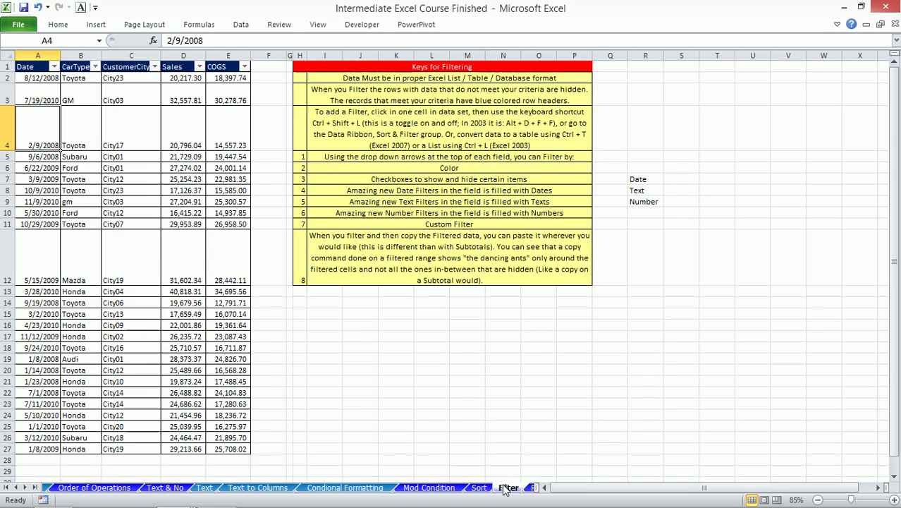
pyautogui.click(527, 488)
pyautogui.click(501, 488)
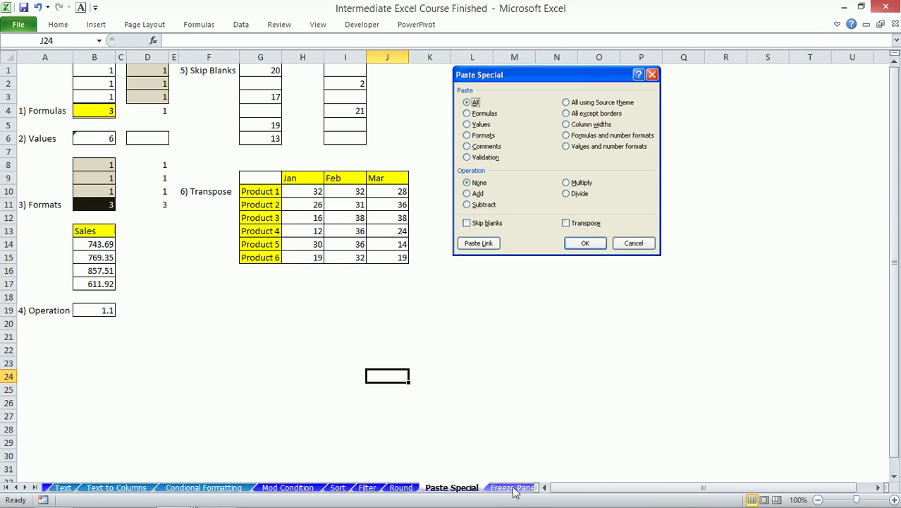
pyautogui.click(512, 488)
pyautogui.click(514, 488)
pyautogui.click(514, 488)
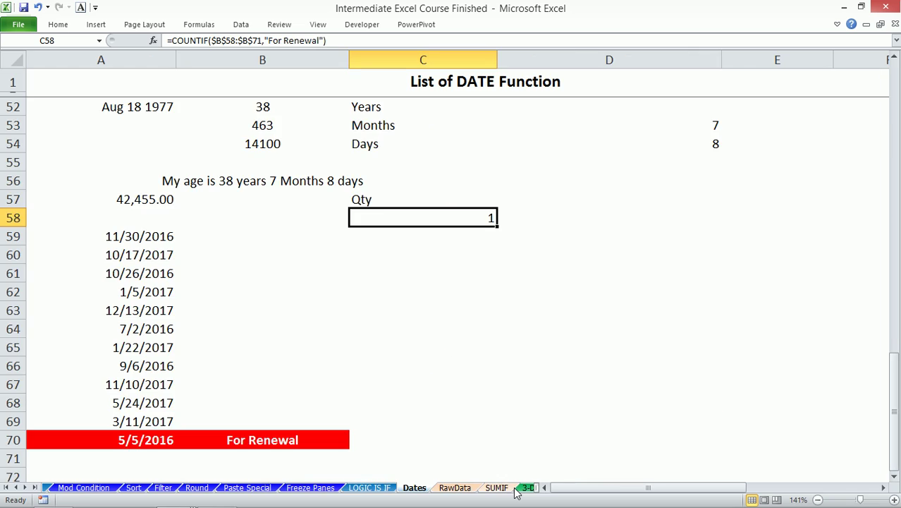
pyautogui.scroll(10, 488, 395)
pyautogui.scroll(1, 488, 395)
pyautogui.moveTo(564, 487); pyautogui.dragTo(668, 497)
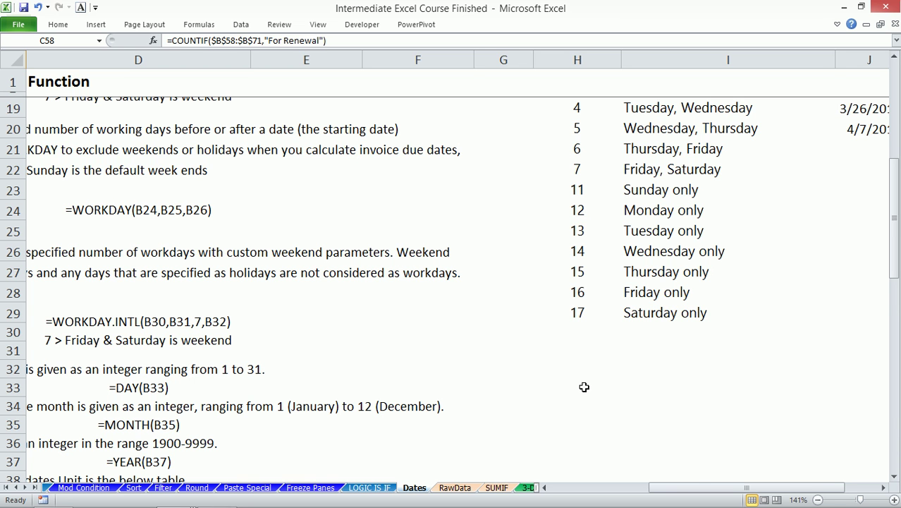
pyautogui.scroll(3, 700, 337)
pyautogui.moveTo(576, 230); pyautogui.dragTo(642, 457)
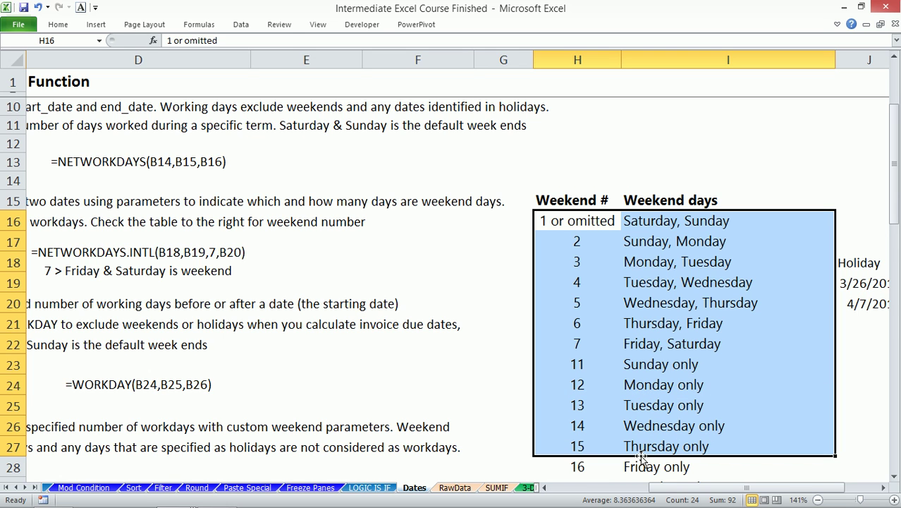